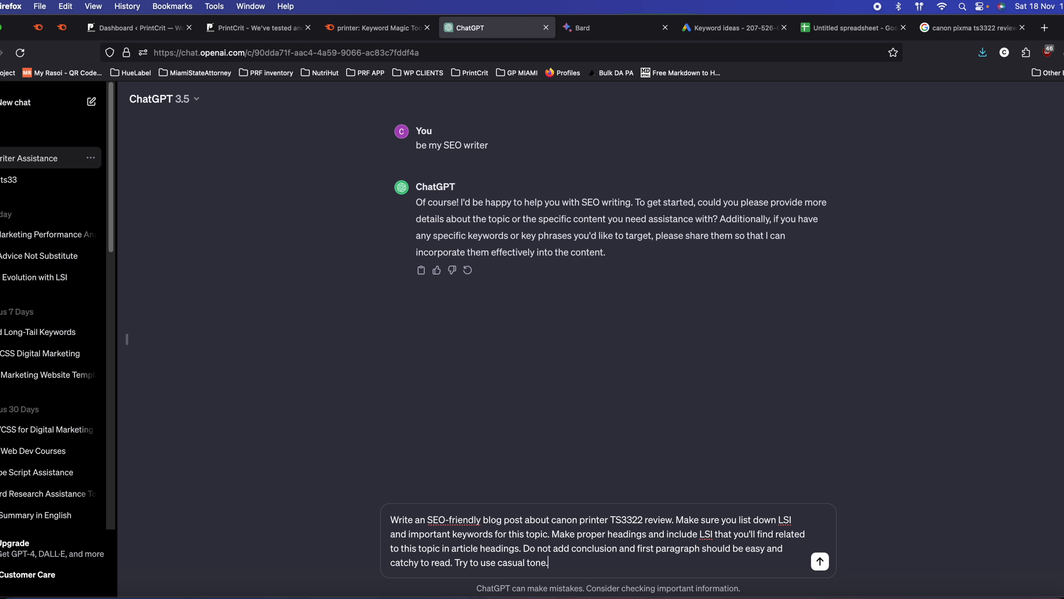
- Put the topic "canon printer TS3322 review" in quotation marks in the blog post prompt and send it
left_click(555, 521)
type("\"")
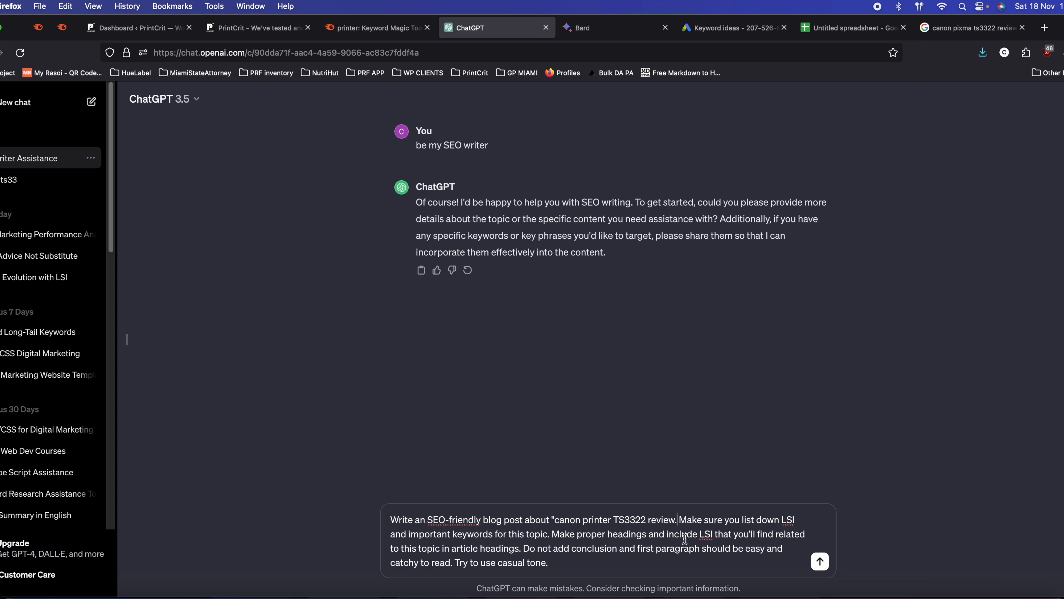
type("\"")
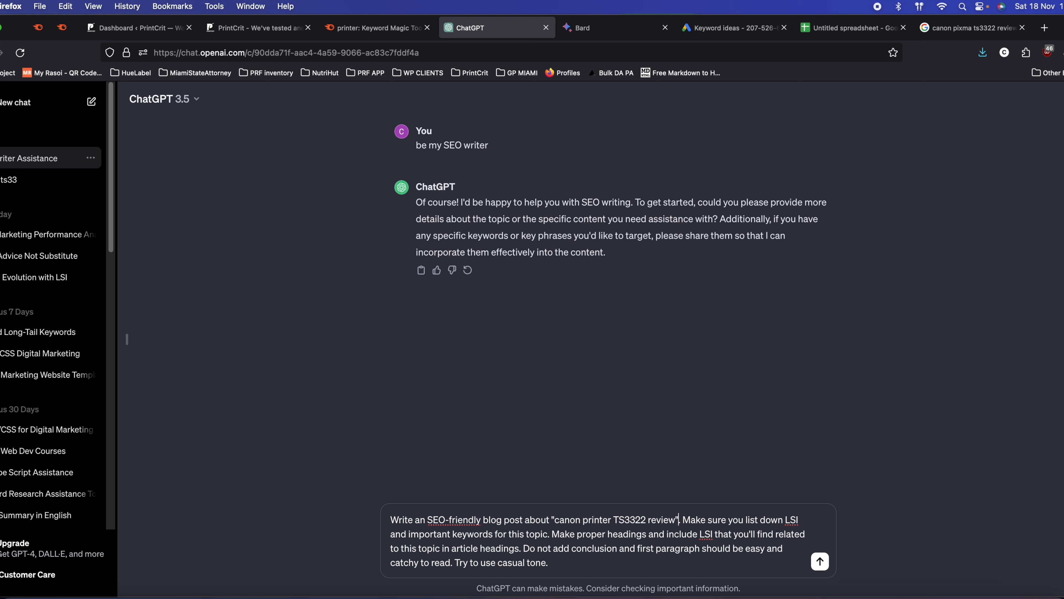
key("Return")
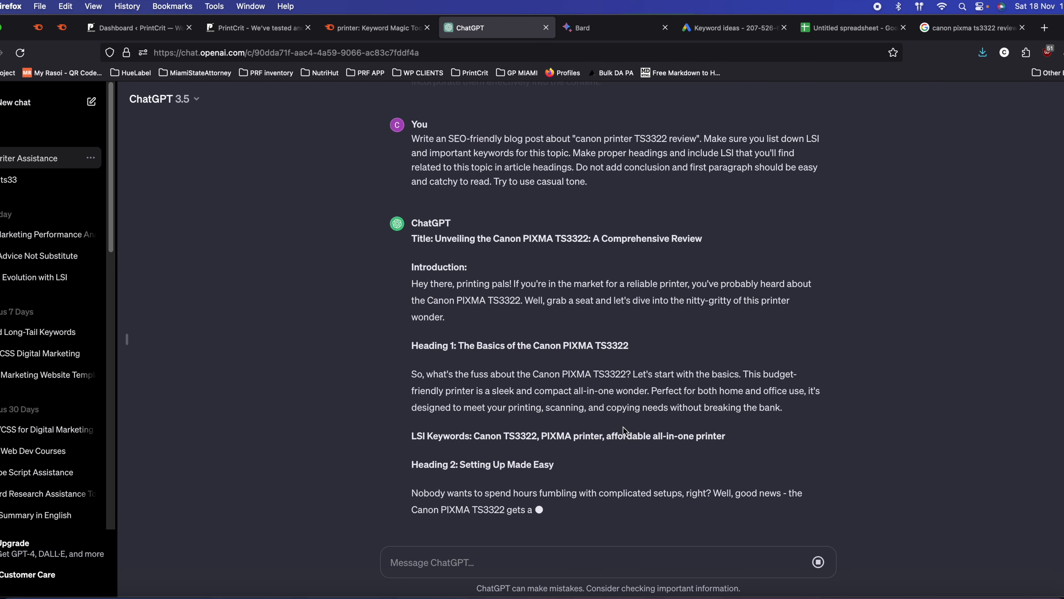
- Examine the LSI keywords listed under each heading of the generated Canon PIXMA TS3322 article, through to its end
left_click_drag(477, 397, 752, 372)
left_click_drag(542, 369, 602, 366)
left_click_drag(472, 371, 535, 370)
left_click(551, 385)
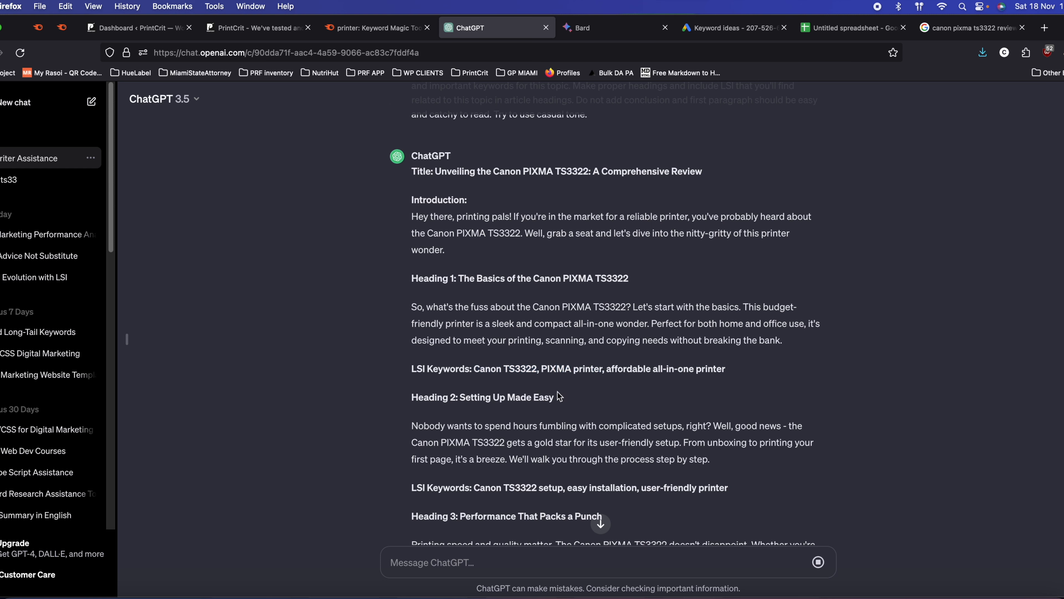
scroll(560, 398, "down", 5)
left_click(507, 350)
left_click_drag(507, 350, 664, 351)
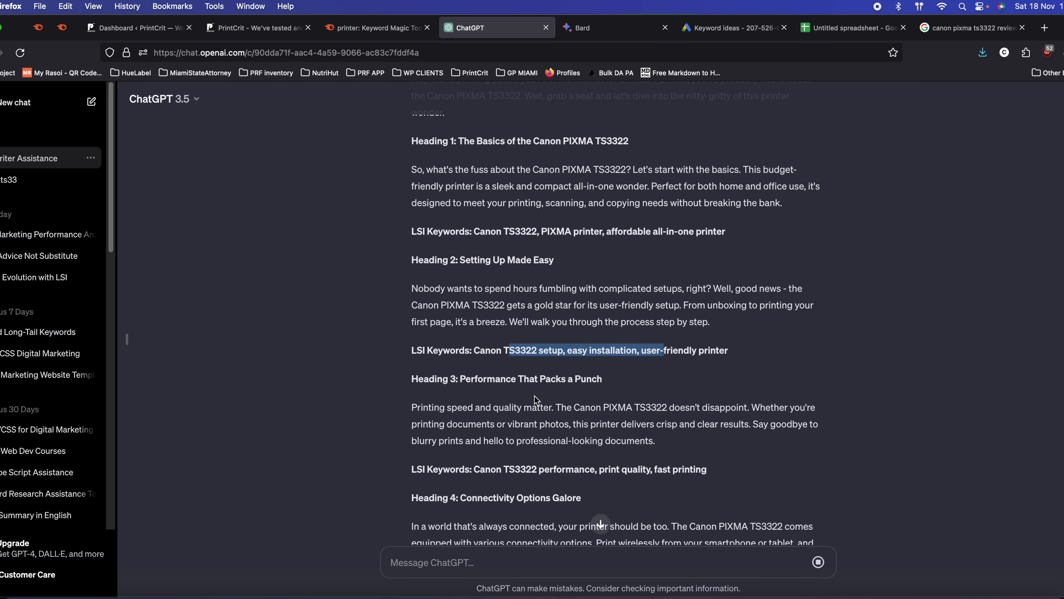
scroll(537, 397, "down", 1)
scroll(532, 398, "down", 1)
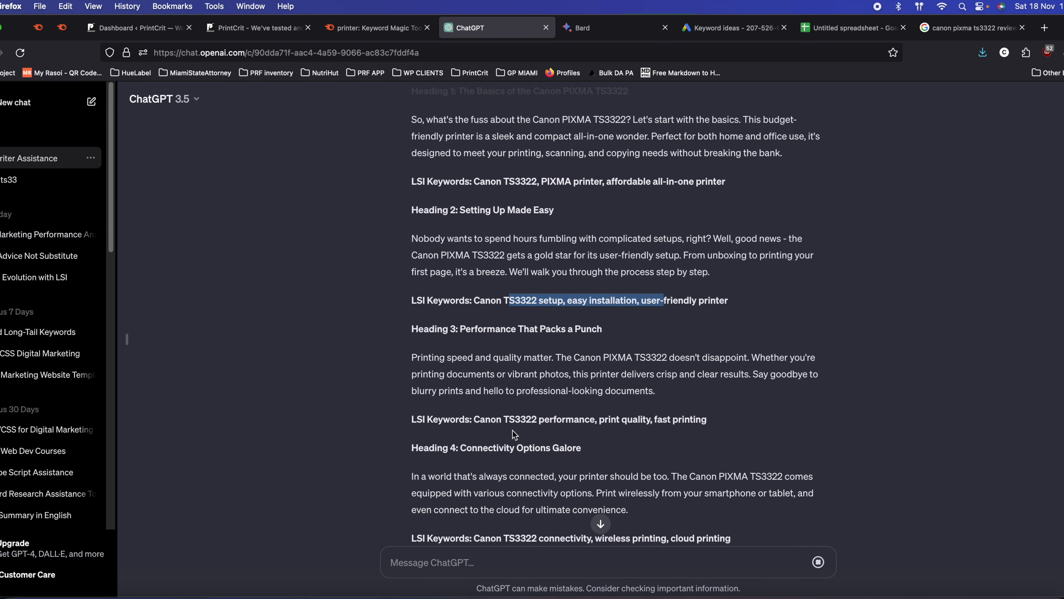
left_click_drag(481, 419, 713, 420)
scroll(687, 424, "down", 5)
left_click(463, 426)
scroll(465, 426, "down", 5)
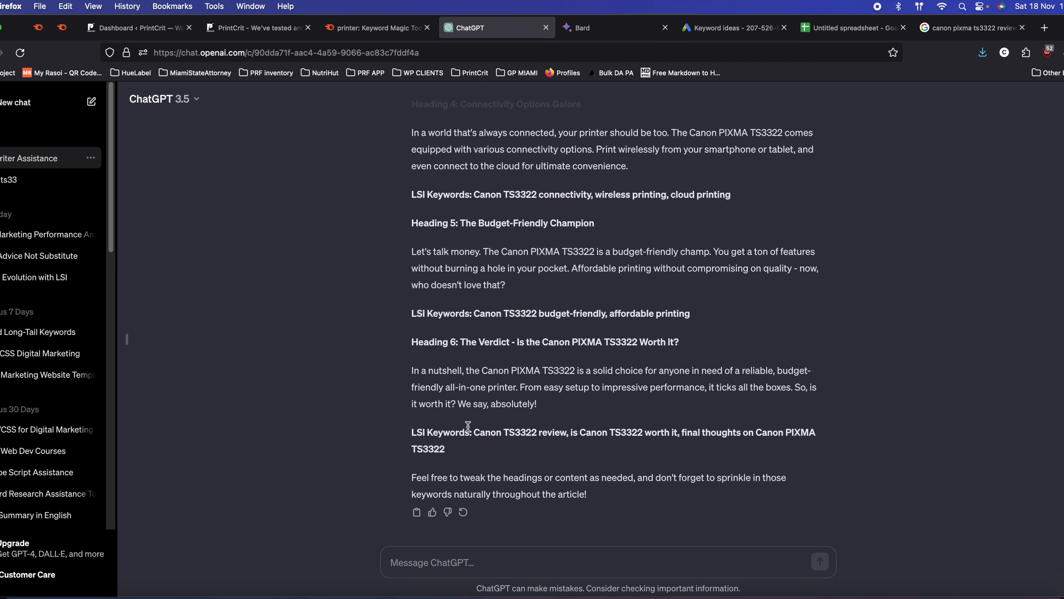
- Return to the start of the generated article and read its introduction paragraph
scroll(473, 479, "up", 15)
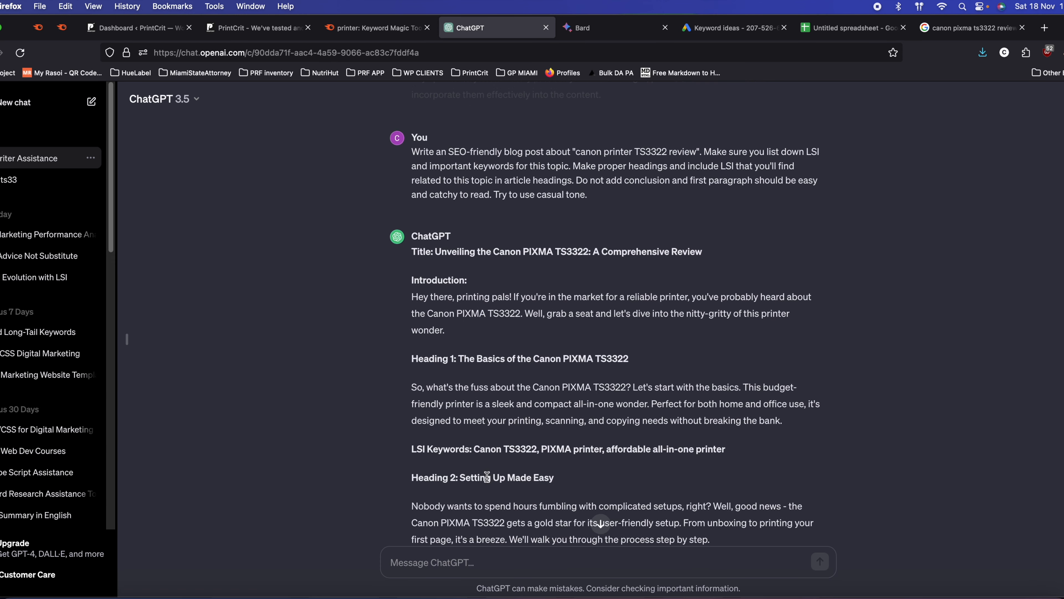
left_click_drag(420, 300, 781, 331)
left_click(782, 331)
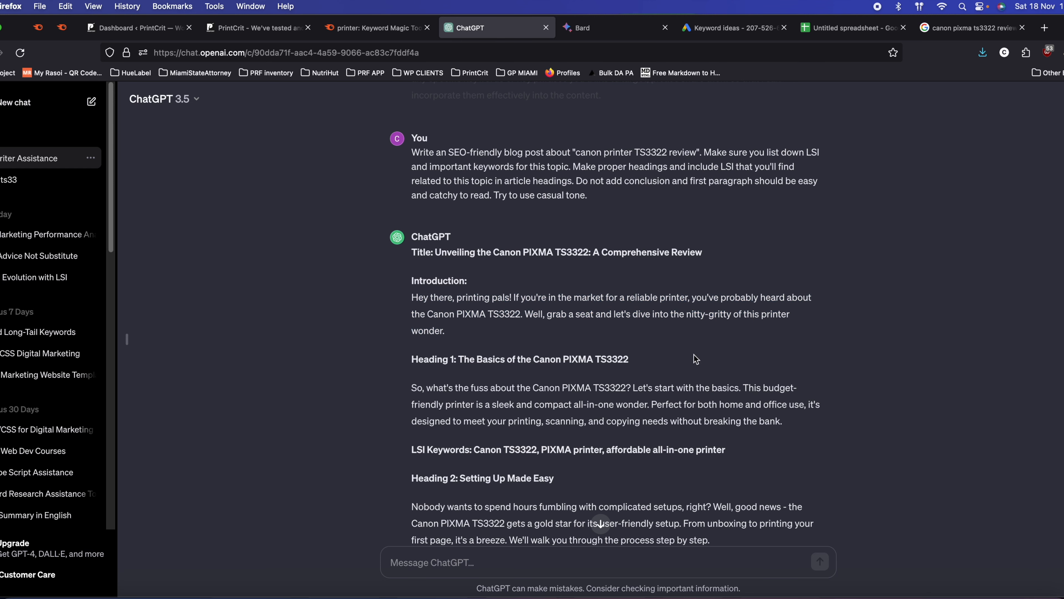
- Copy the complete generated article and open the bookmarked Free Markdown to HTML converter in a new browser tab
scroll(623, 367, "down", 3)
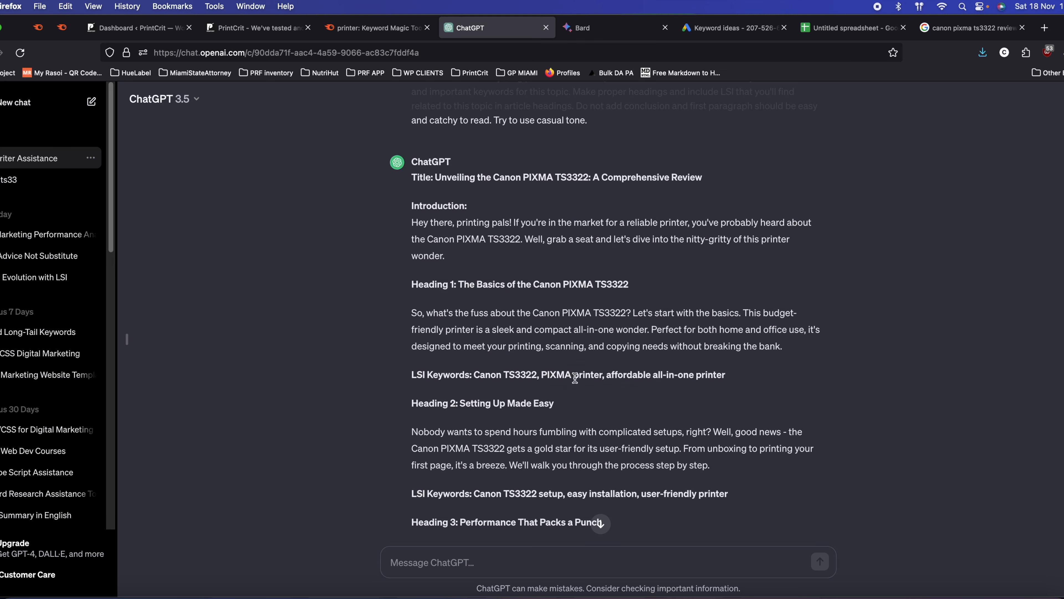
scroll(550, 379, "down", 10)
left_click(417, 512)
key("super+t")
left_click(676, 73)
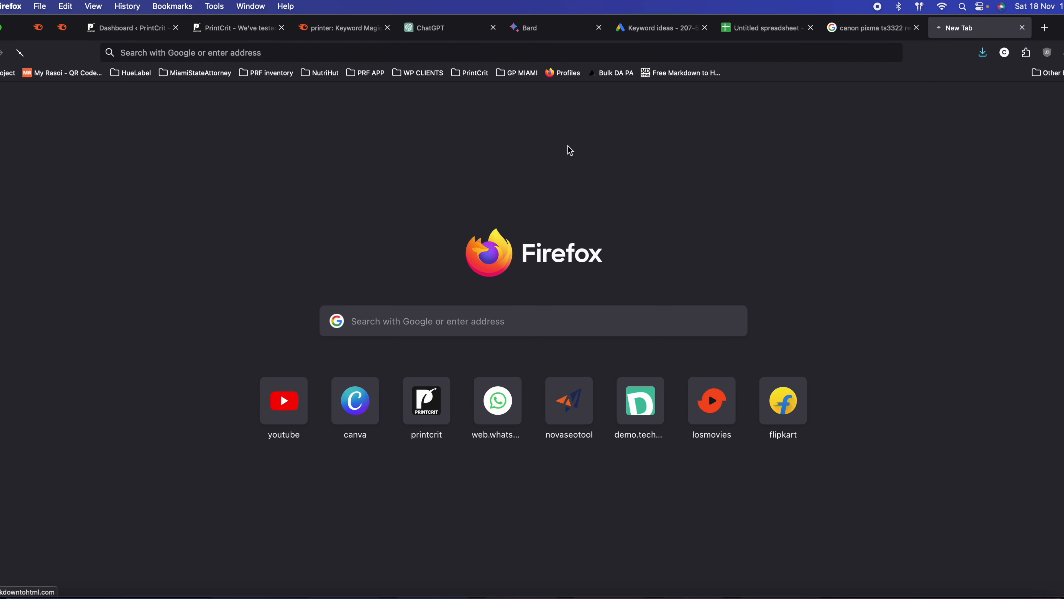
- Replace the converter's sample Markdown with the copied article and look through the rendered preview
left_click(272, 356)
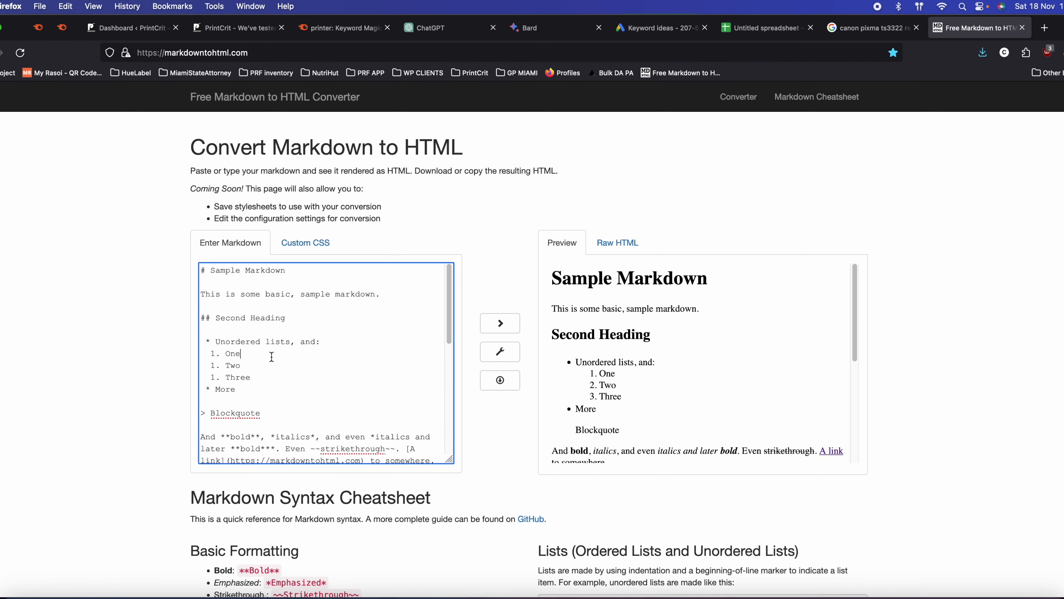
key("super+a")
key("BackSpace")
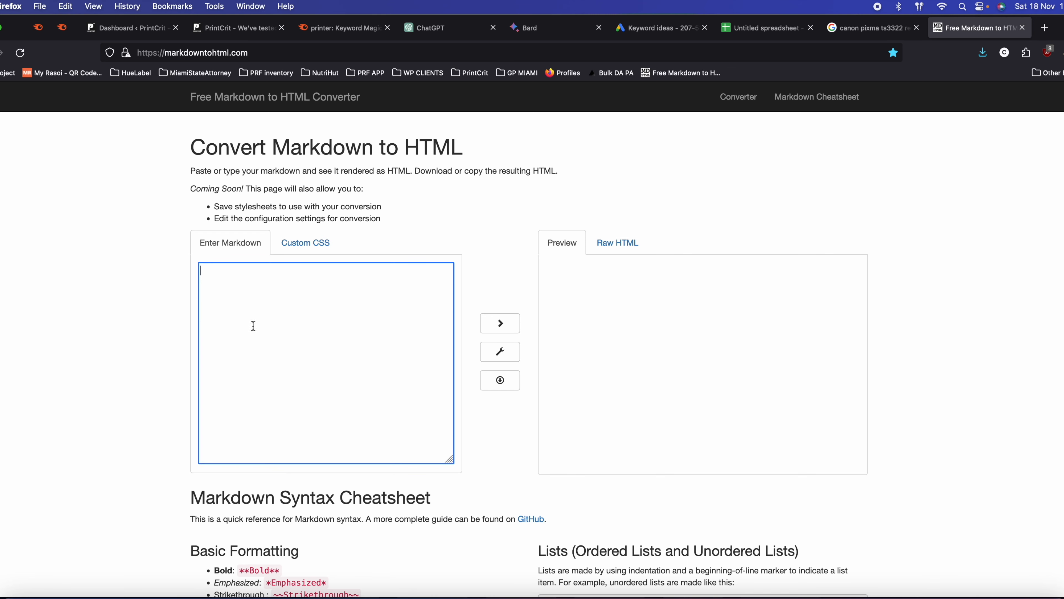
key("super+v")
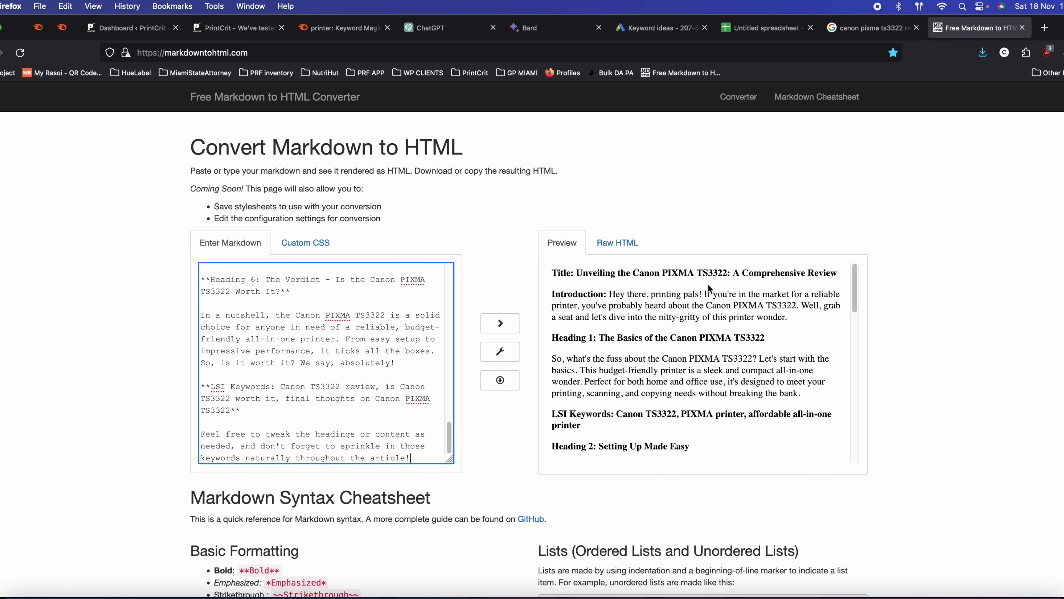
left_click(620, 288)
scroll(670, 356, "down", 5)
scroll(688, 384, "up", 5)
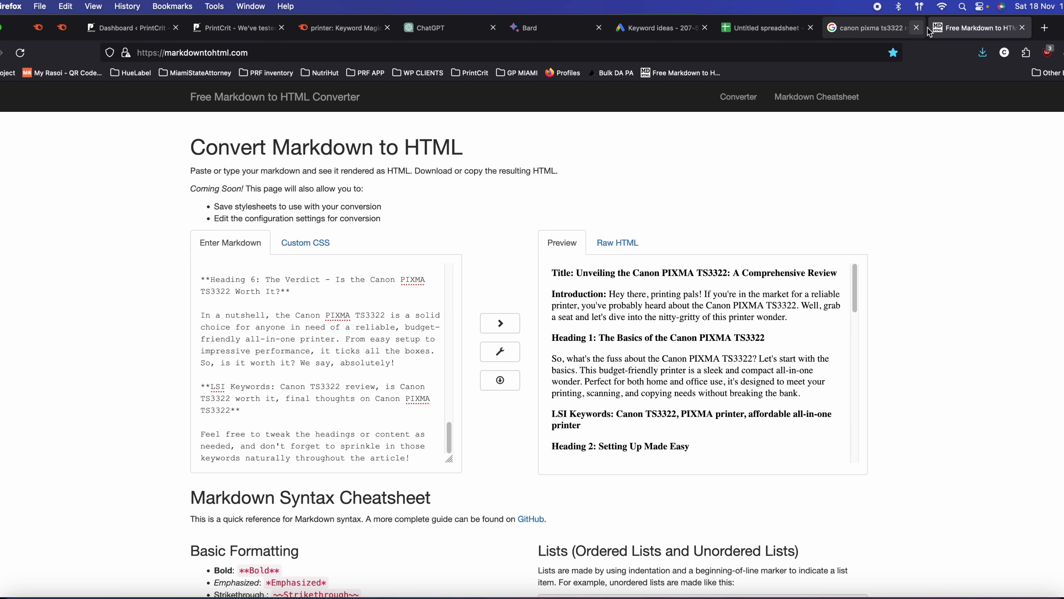
- Create a blank Google Docs document through docs.new and paste the copied article into it
left_click(1045, 29)
type("docs.new/")
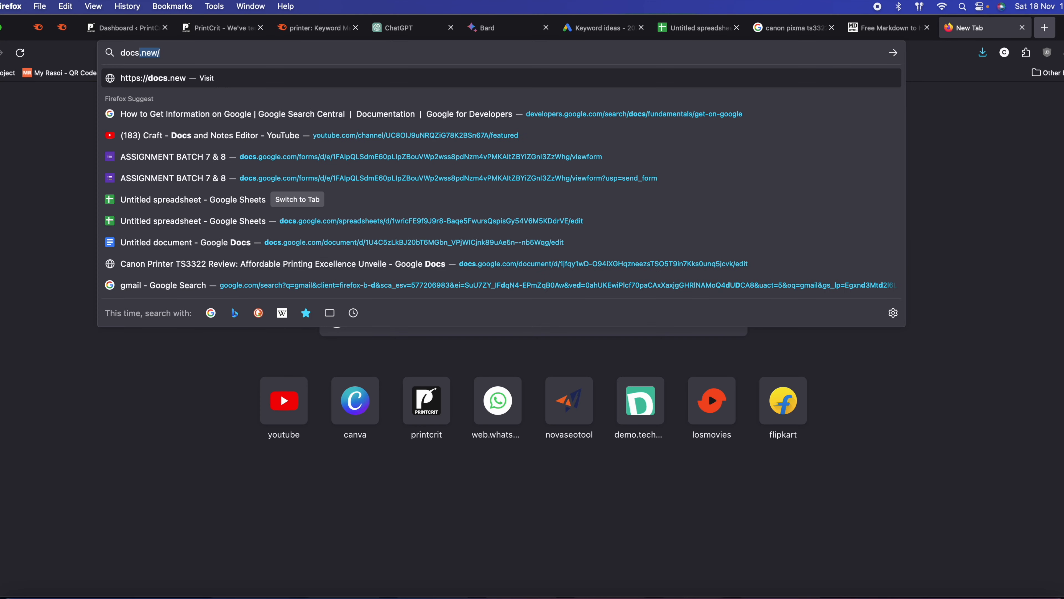
key("Return")
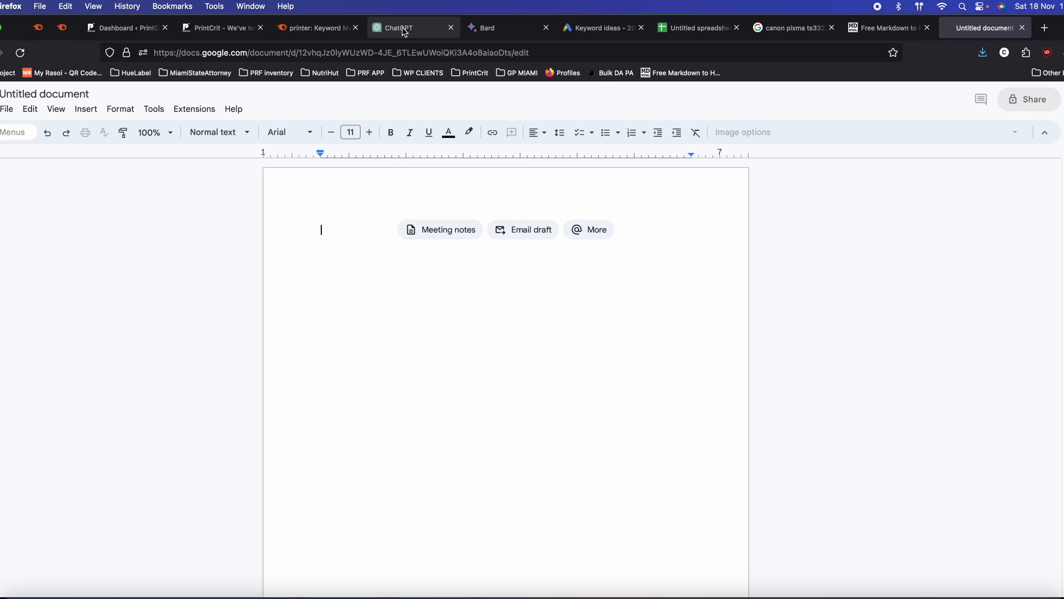
left_click(394, 28)
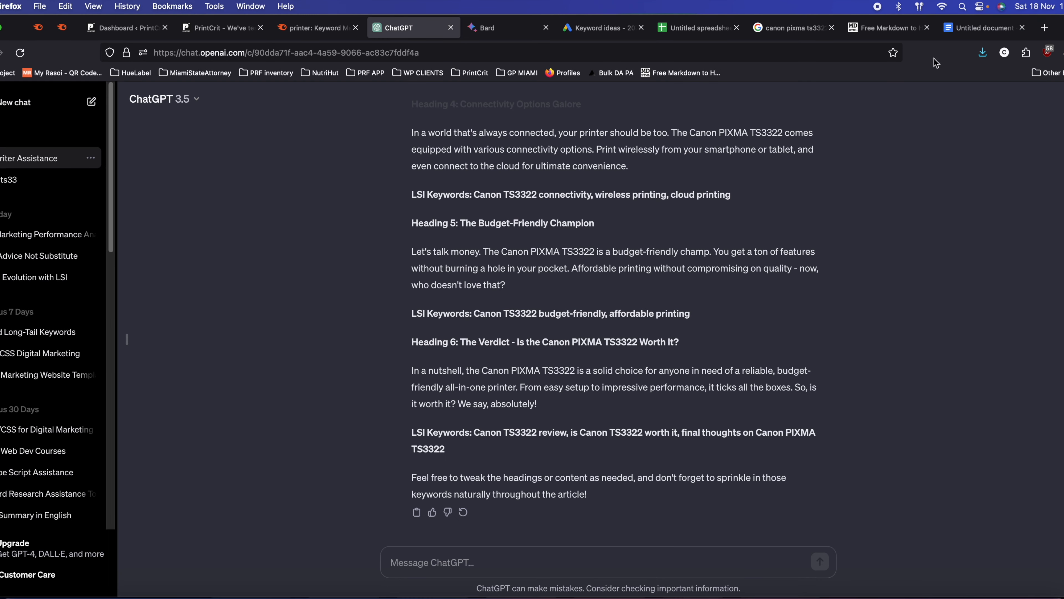
left_click(978, 27)
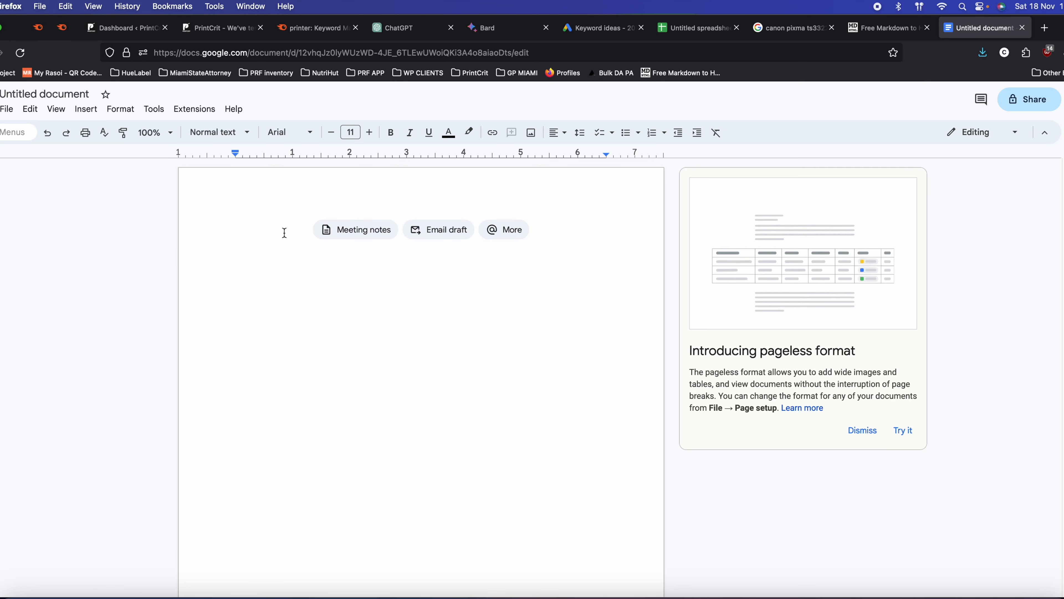
key("super+v")
- Examine the title, headings and LSI keyword lines of the pasted document for leftover Markdown symbols
scroll(285, 231, "up", 15)
left_click(230, 231)
left_click_drag(230, 230, 438, 231)
left_click(414, 323)
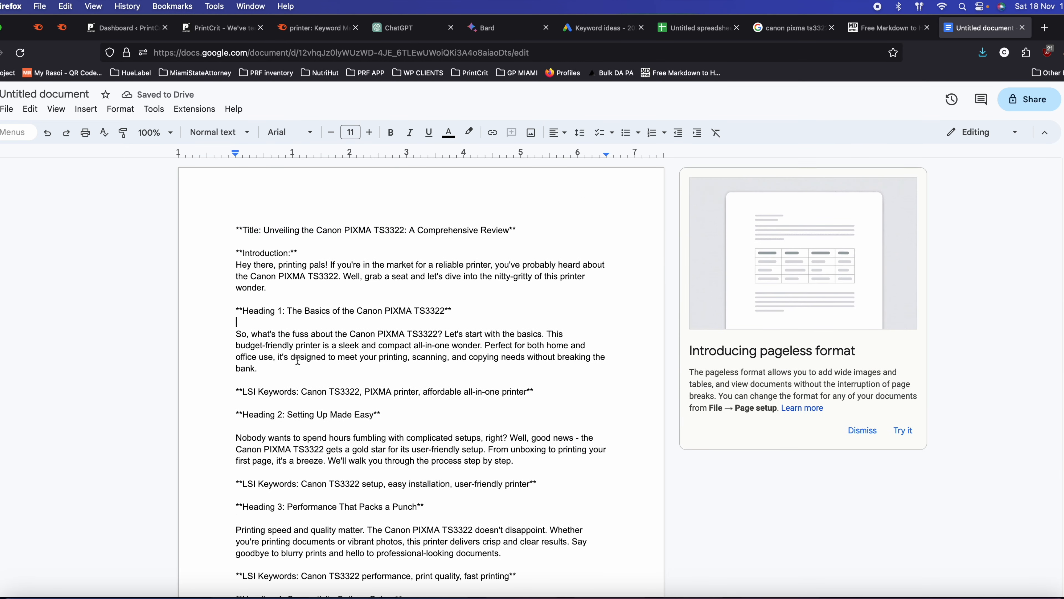
scroll(297, 360, "down", 1)
left_click_drag(381, 393, 366, 393)
left_click_drag(239, 211, 377, 522)
left_click(475, 364)
- Return to the Markdown converter and check the formatting of the whole article in its rendered preview
left_click(869, 28)
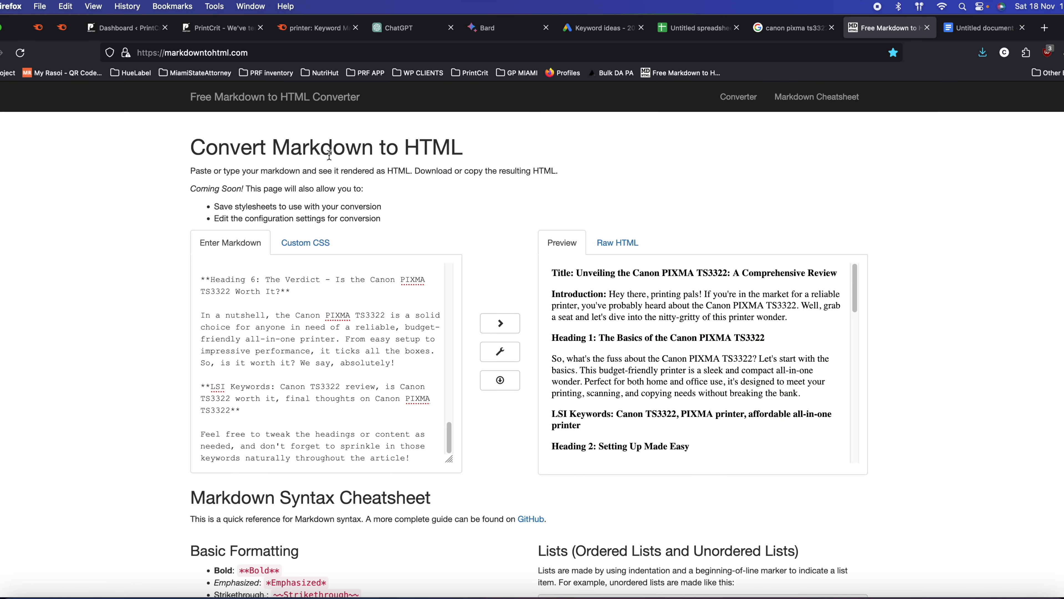
scroll(260, 332, "down", 1)
scroll(260, 332, "up", 2)
left_click_drag(563, 273, 696, 436)
left_click(712, 370)
scroll(713, 365, "down", 15)
scroll(708, 363, "up", 15)
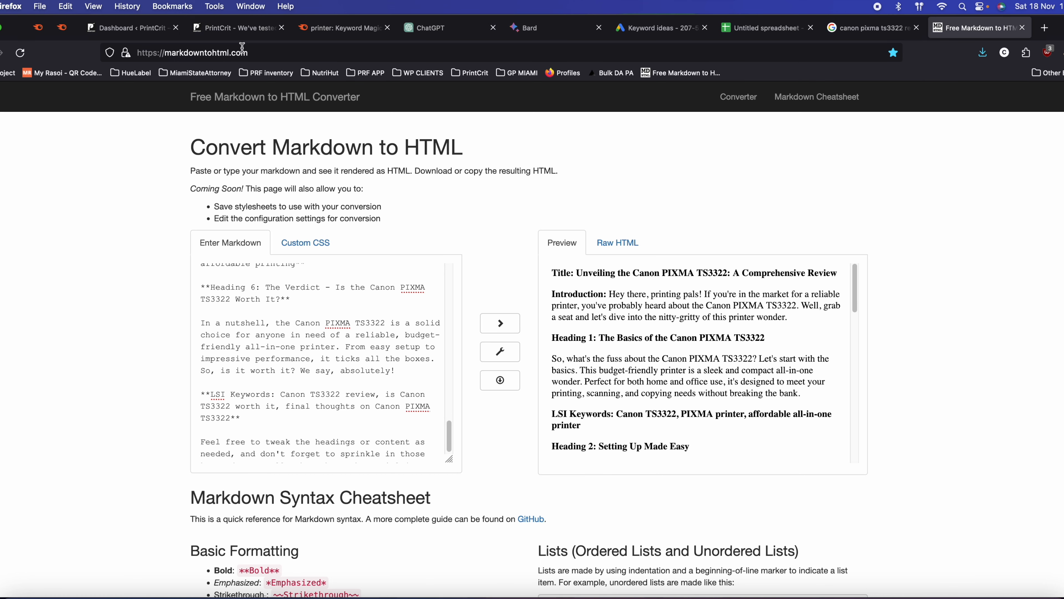
- Switch to the PrintCrit WordPress dashboard and start a new page
left_click(140, 29)
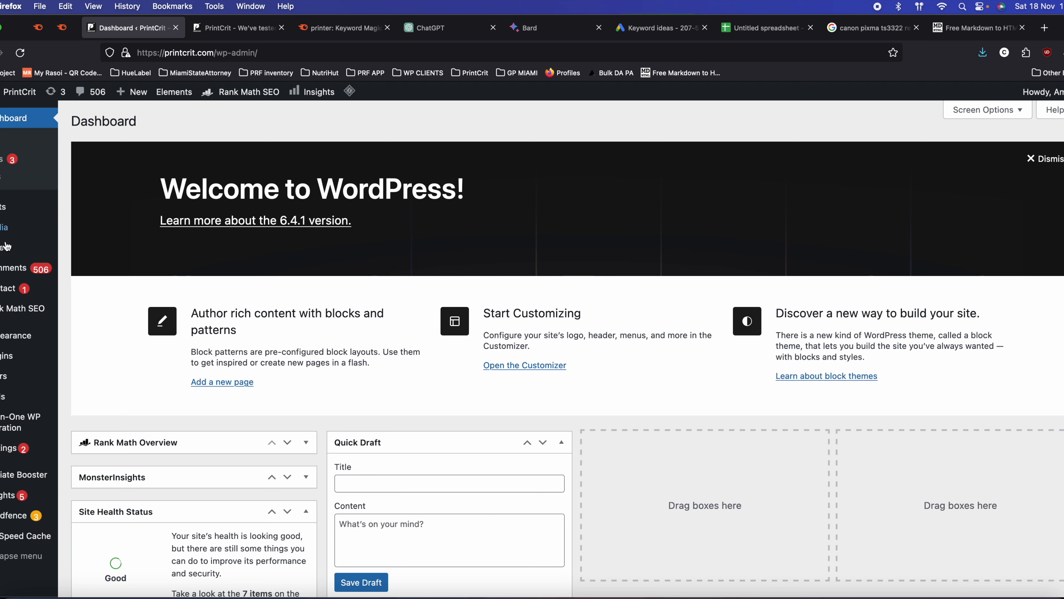
mouse_move(6, 247)
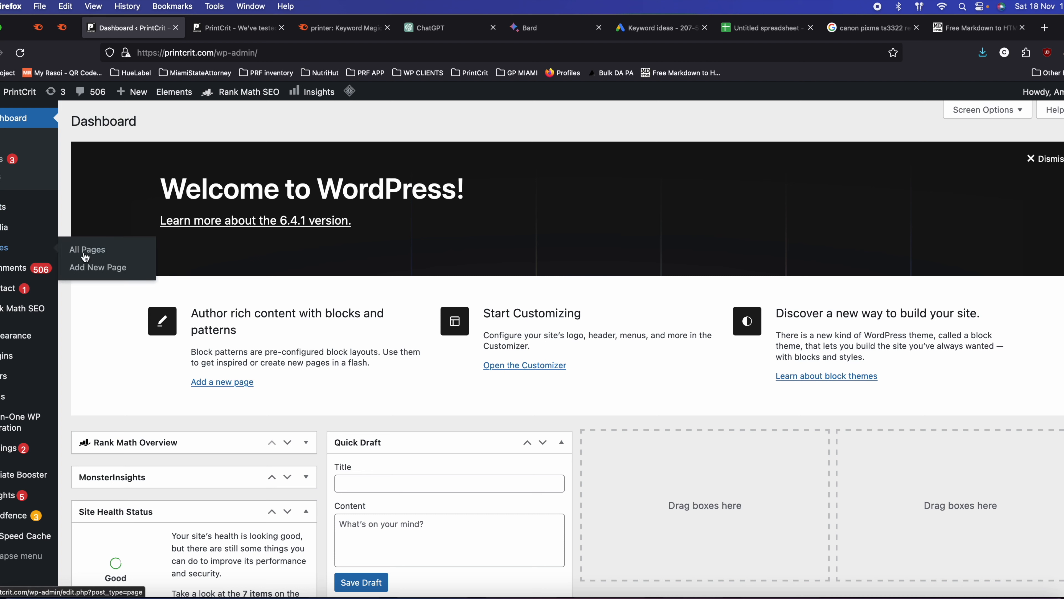
mouse_move(6, 206)
left_click(92, 214)
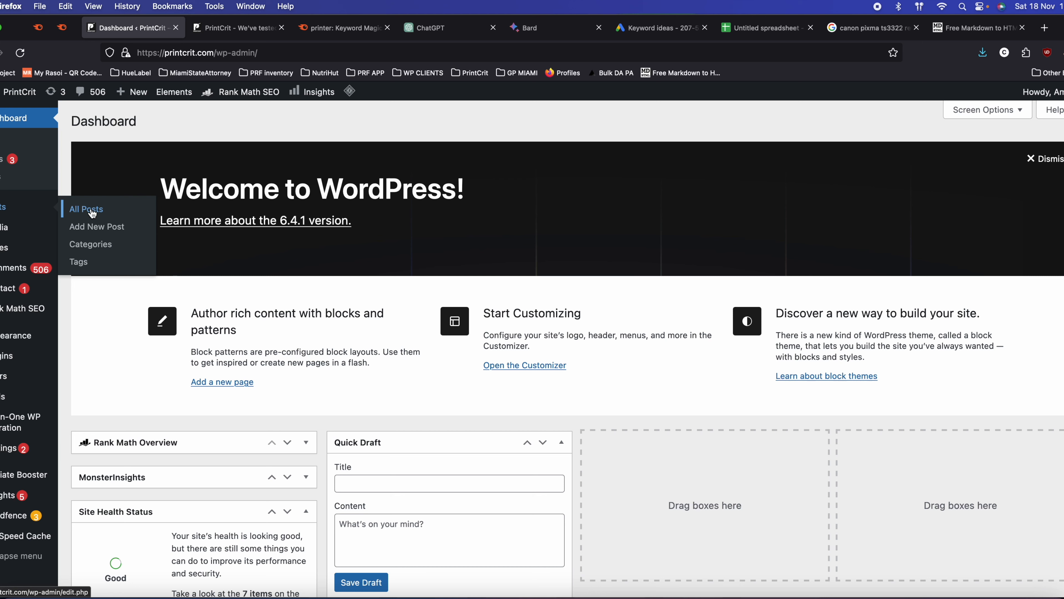
mouse_move(3, 251)
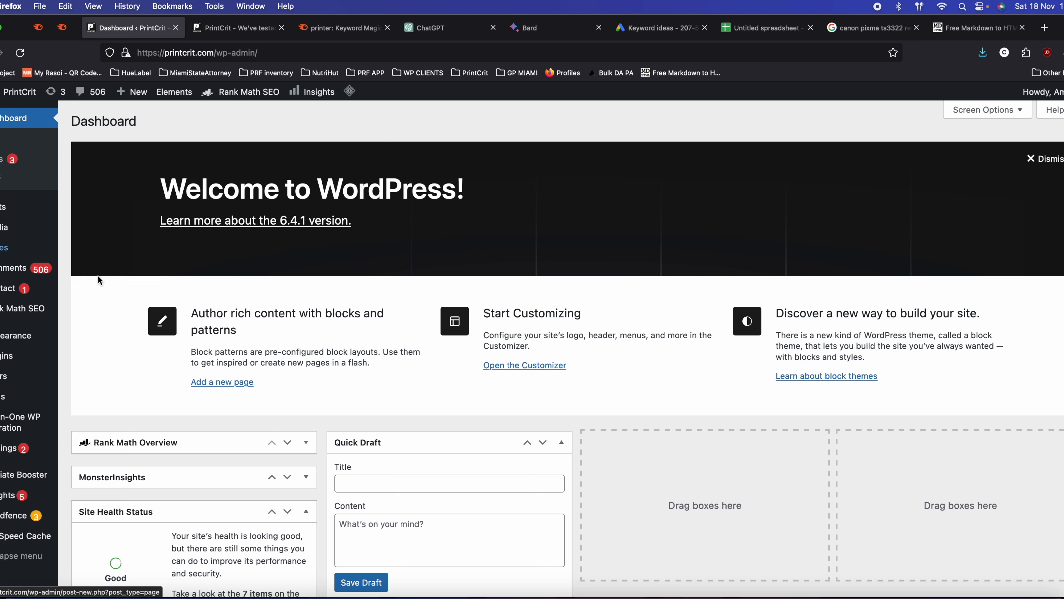
left_click(92, 268)
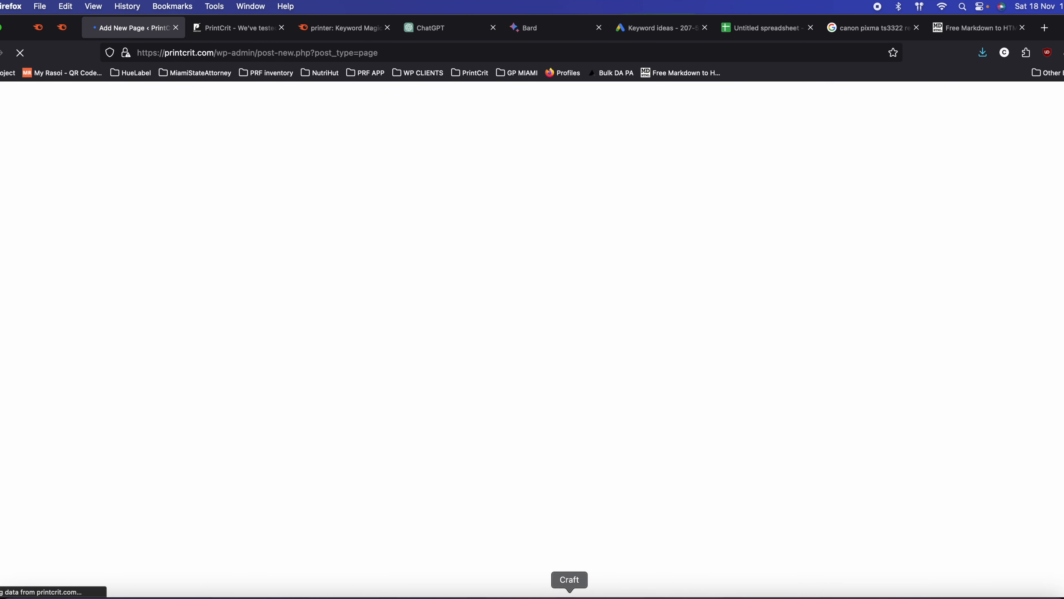
- Switch to the Craft notes and review the main keyword and LSI items under Keyword Research, then return to the browser
left_click(569, 593)
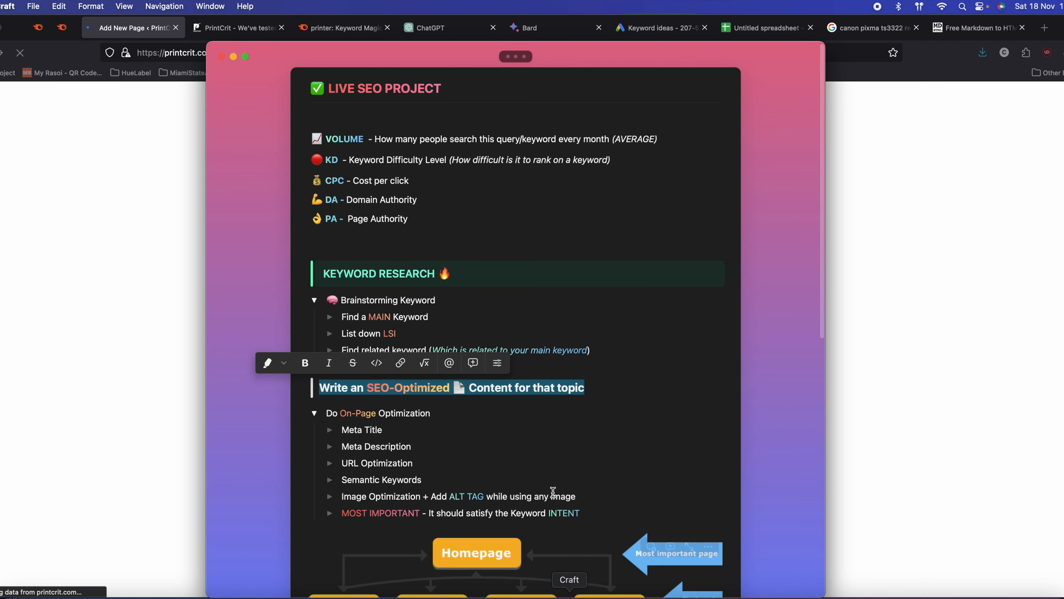
left_click(501, 301)
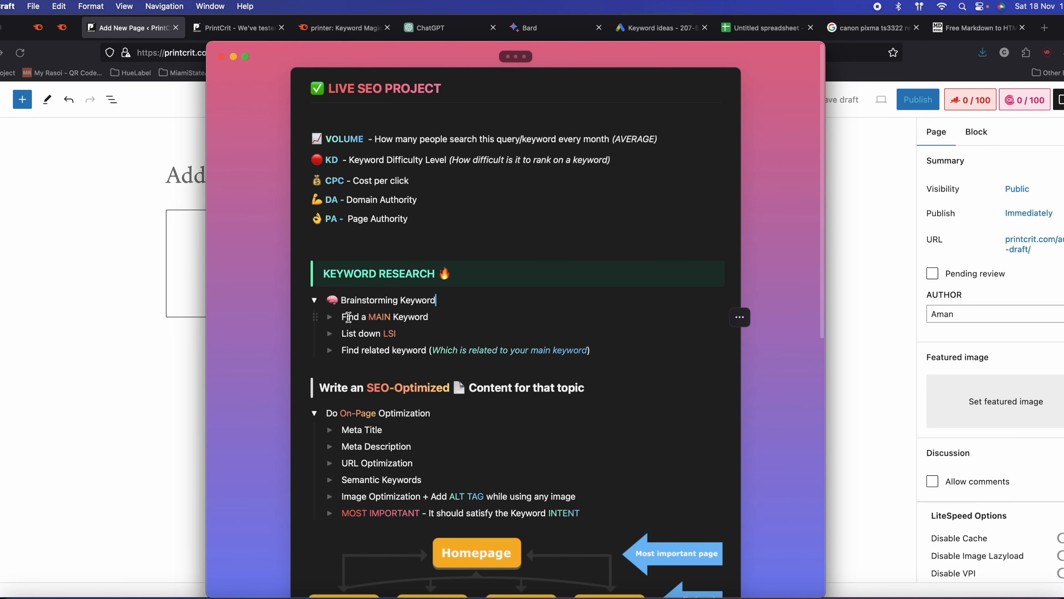
left_click_drag(341, 317, 431, 318)
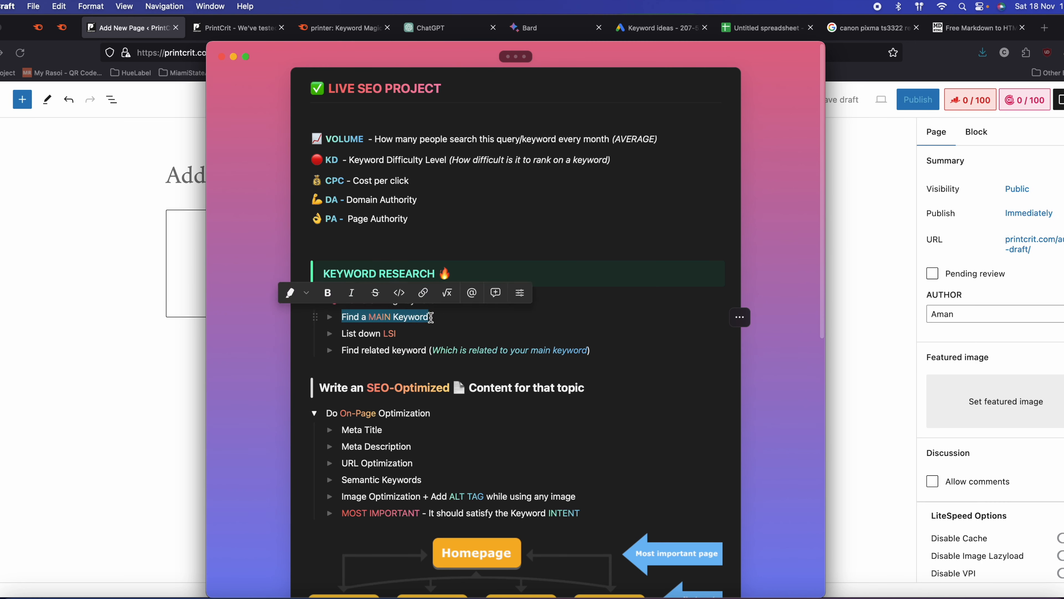
triple_click(364, 334)
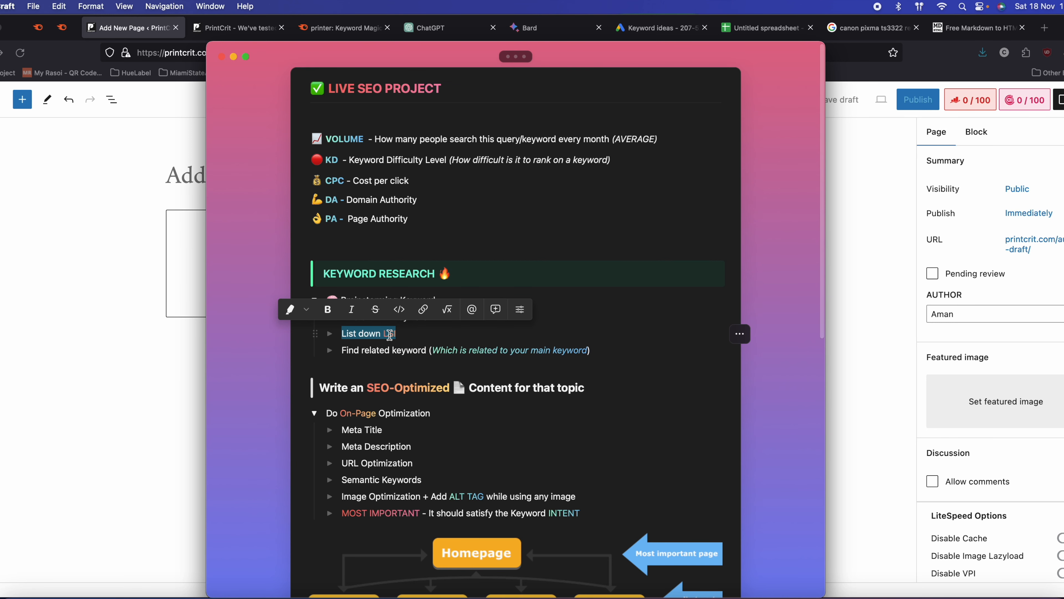
left_click(98, 406)
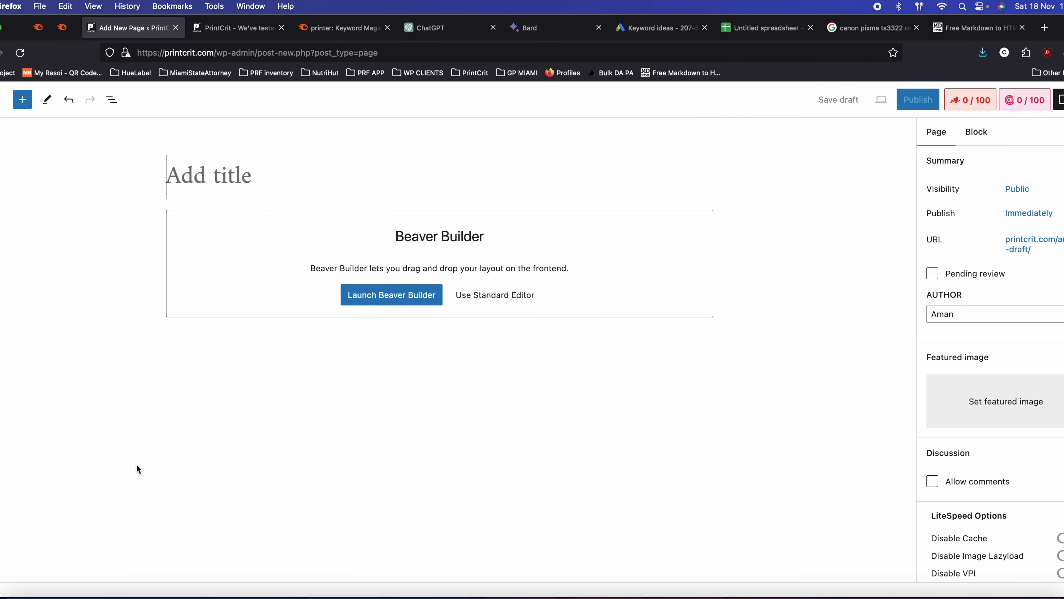
- In the private Google window, dismiss the inappropriate-predictions report and search for "canon pixma ts3322 rebiew"
right_click(121, 594)
left_click(179, 473)
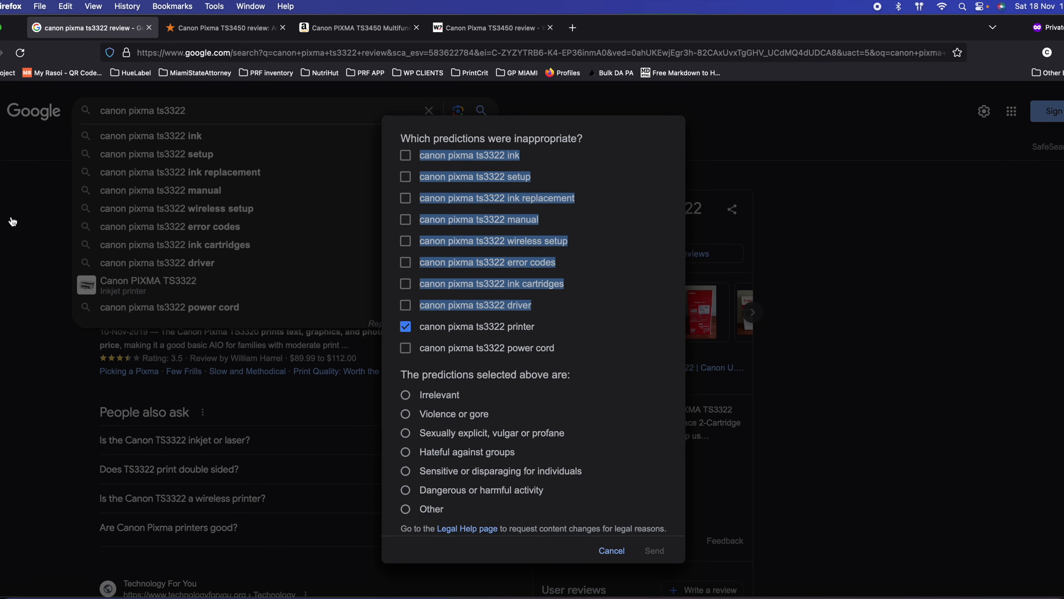
left_click(15, 230)
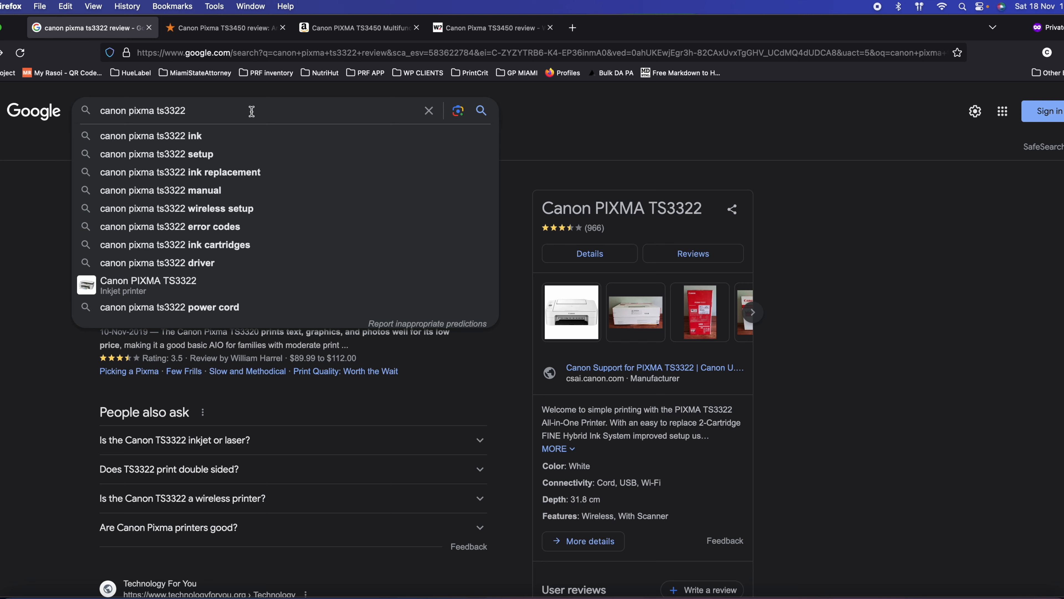
type("rebiew")
key("Return")
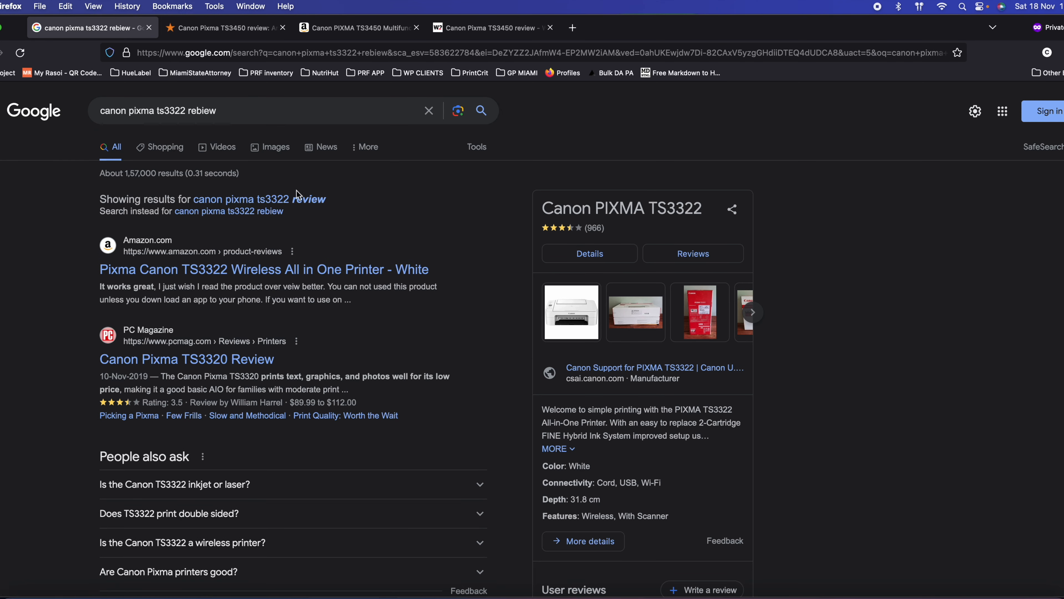
- Run the suggested search "canon pixma ts3322 review" and open the Amazon reviews and PC Magazine results in new tabs
left_click(302, 199)
right_click(235, 219)
left_click(183, 293)
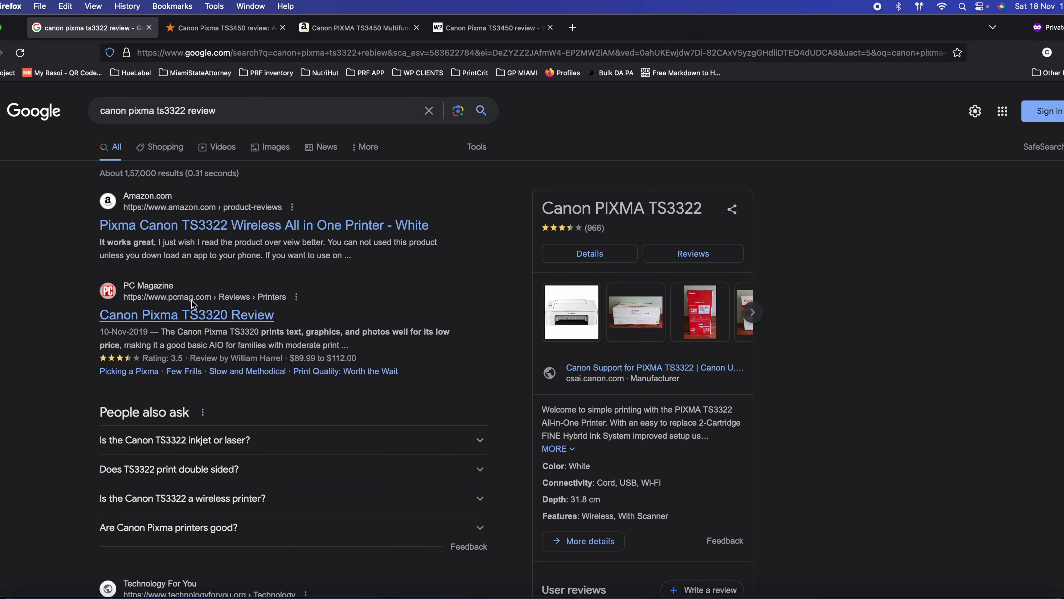
right_click(213, 311)
left_click(235, 321)
- Open the Technology For You "Canon Pixma TS3322 review" search result in a new tab
scroll(189, 294, "down", 8)
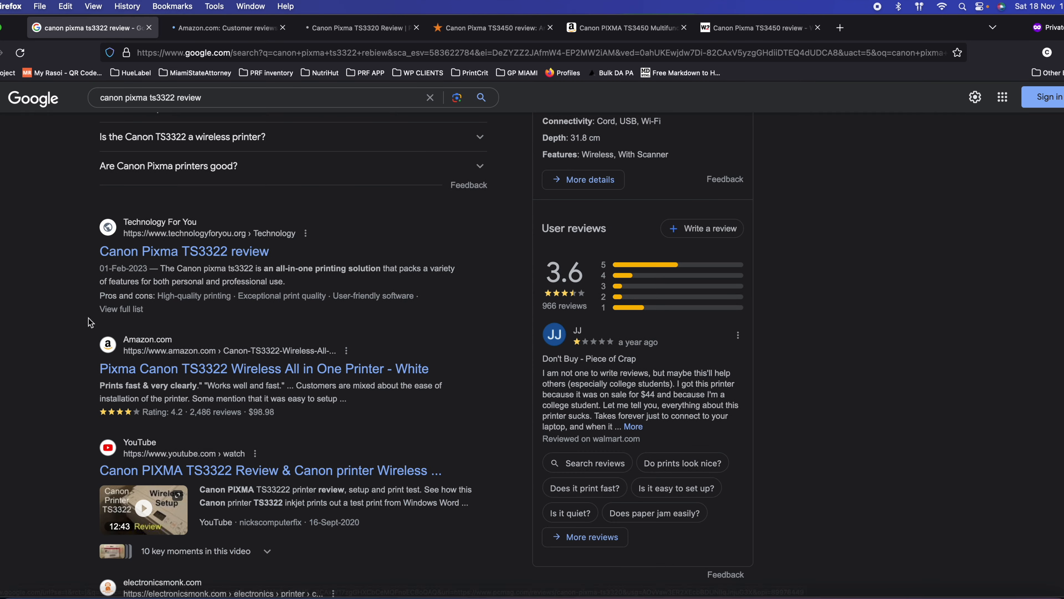
right_click(193, 254)
right_click(24, 356)
left_click(210, 256)
right_click(222, 250)
left_click(231, 256)
- Examine the TS3322 customer reviews on Amazon and open the full top critical review to read it
key("ctrl+Tab")
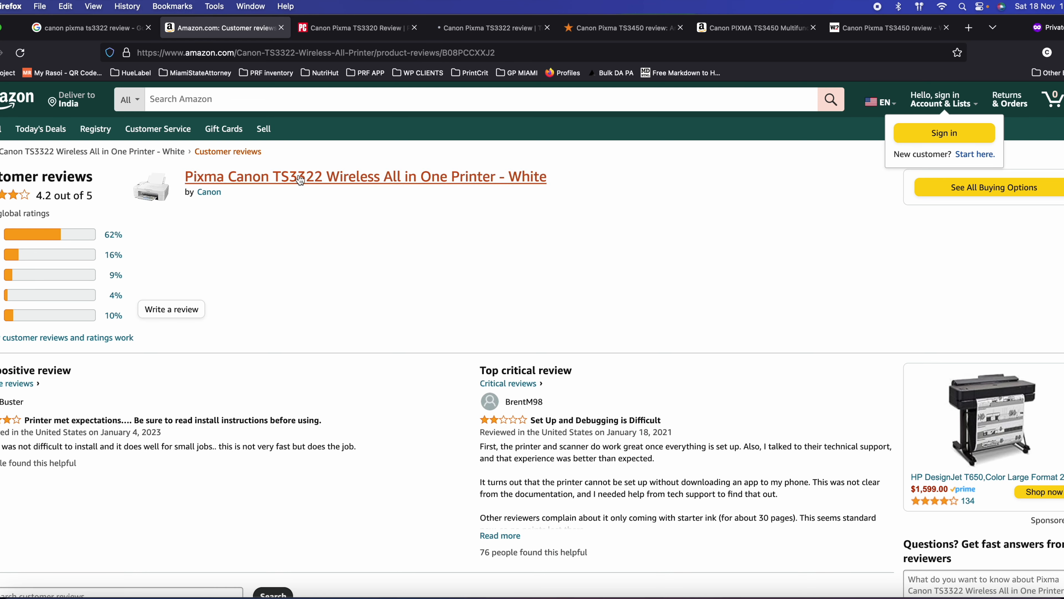
left_click_drag(327, 168, 492, 179)
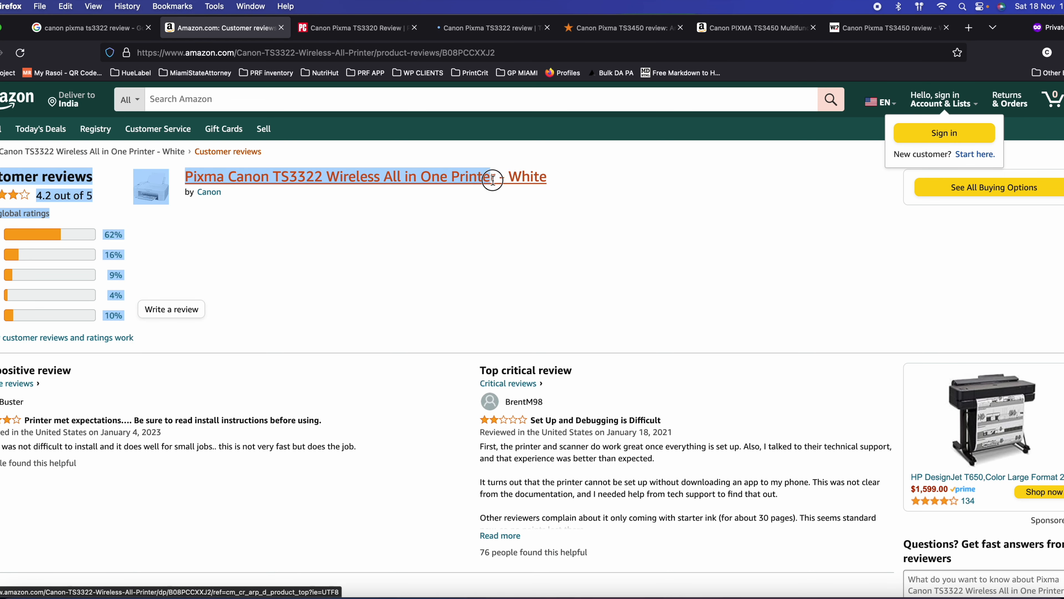
left_click(544, 214)
scroll(327, 298, "down", 2)
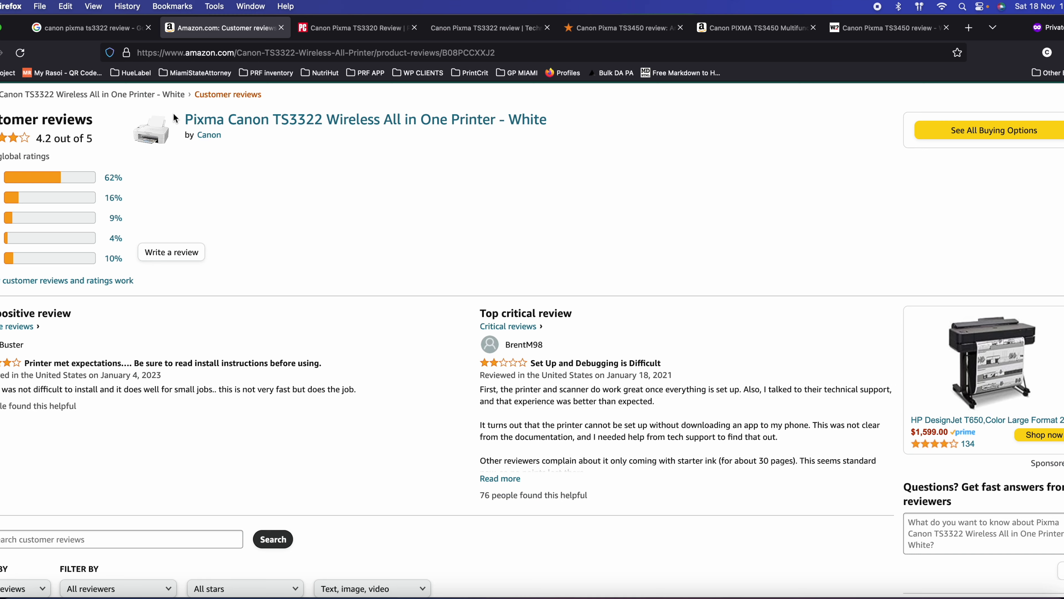
scroll(118, 384, "down", 1)
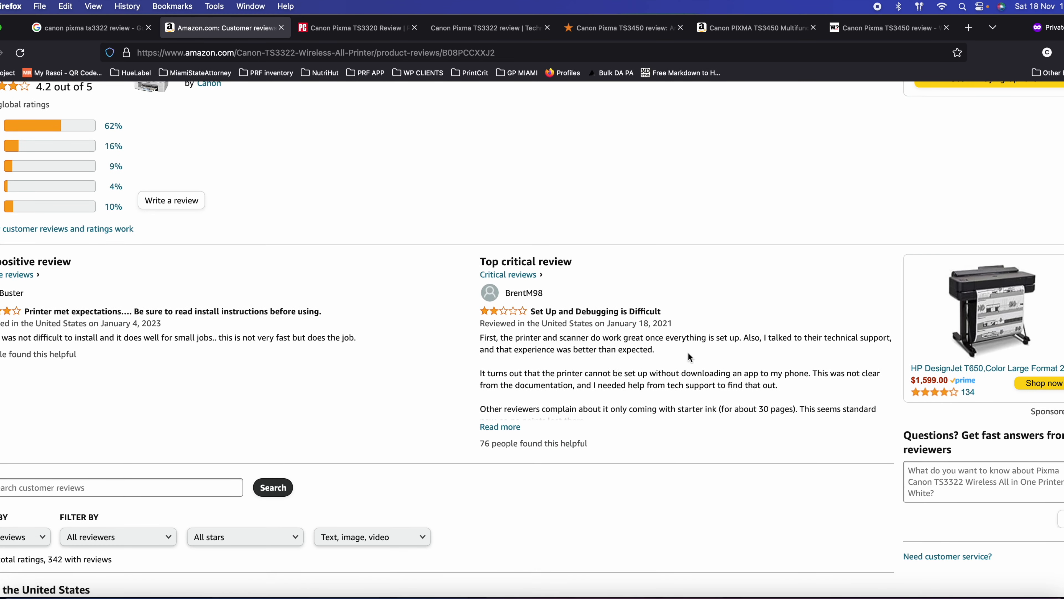
scroll(752, 345, "down", 1)
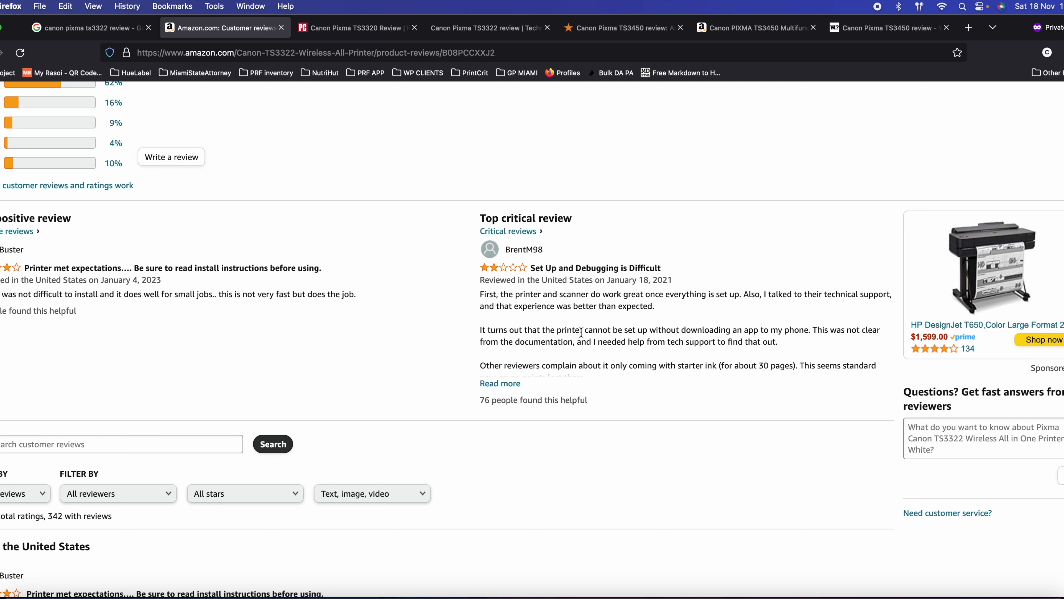
left_click(500, 383)
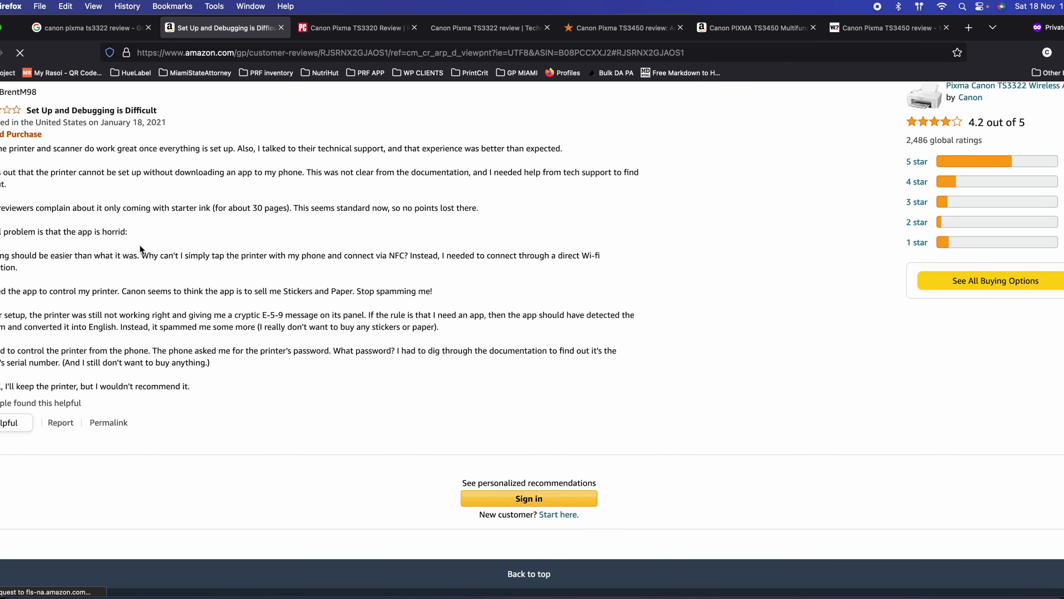
scroll(140, 244, "up", 2)
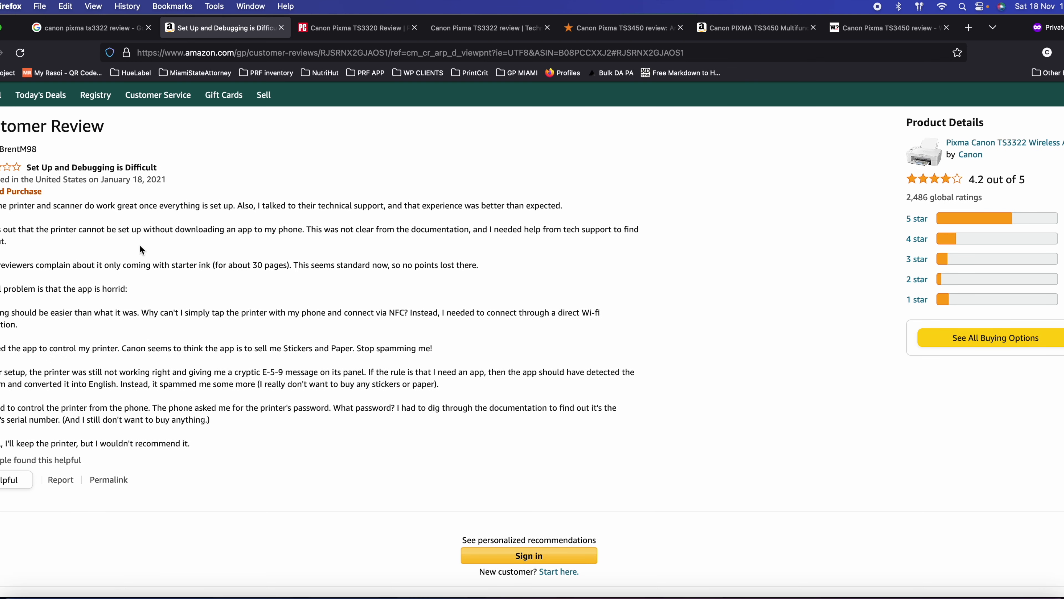
- Examine the pros, cons and introductory paragraph of the PCMag Canon Pixma TS3320 review
left_click(331, 26)
scroll(279, 351, "down", 5)
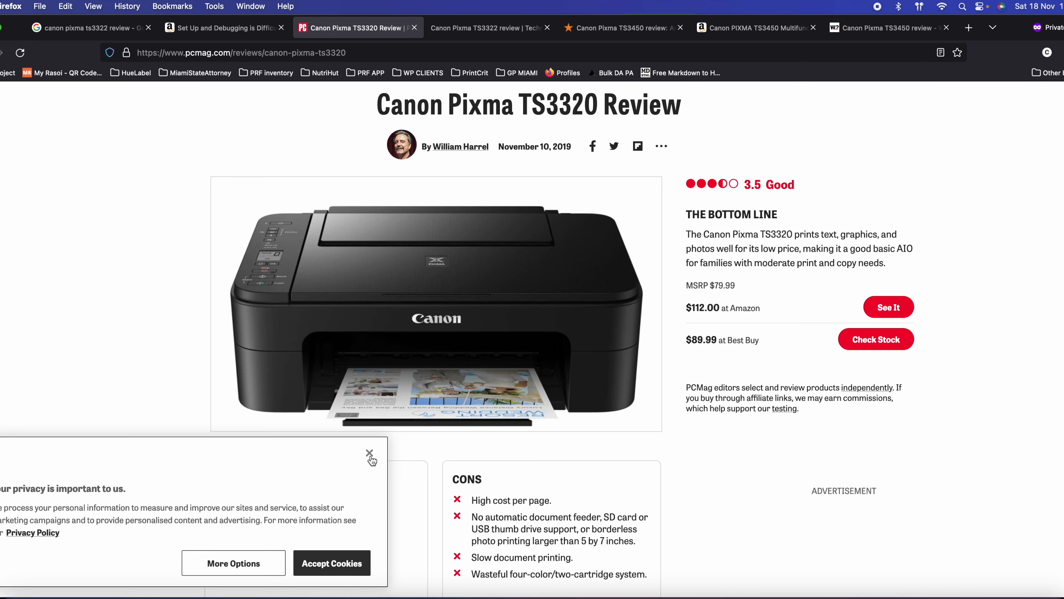
scroll(539, 398, "down", 5)
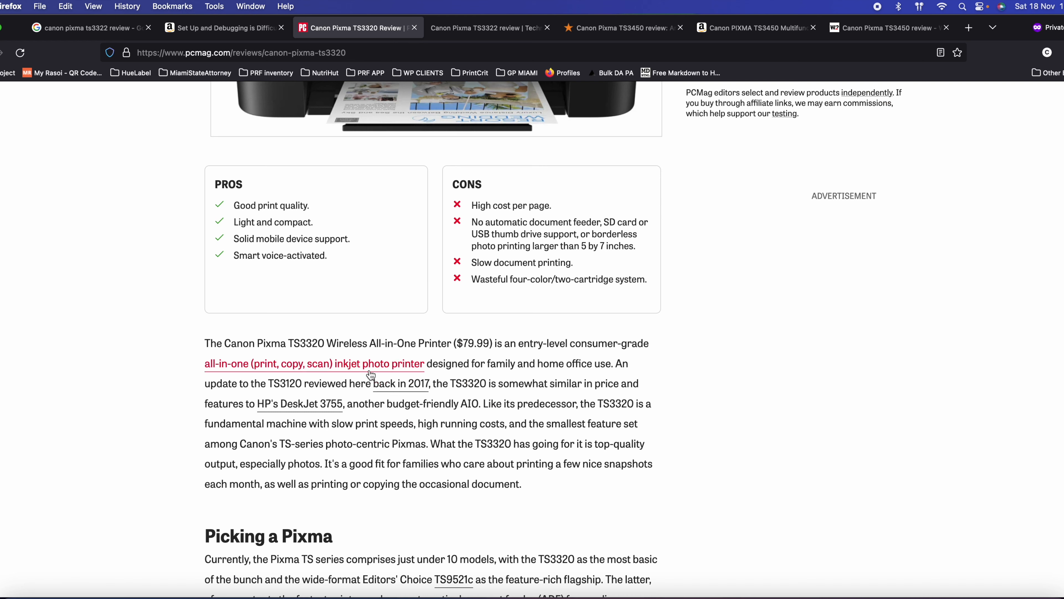
left_click_drag(325, 342, 494, 344)
left_click(577, 351)
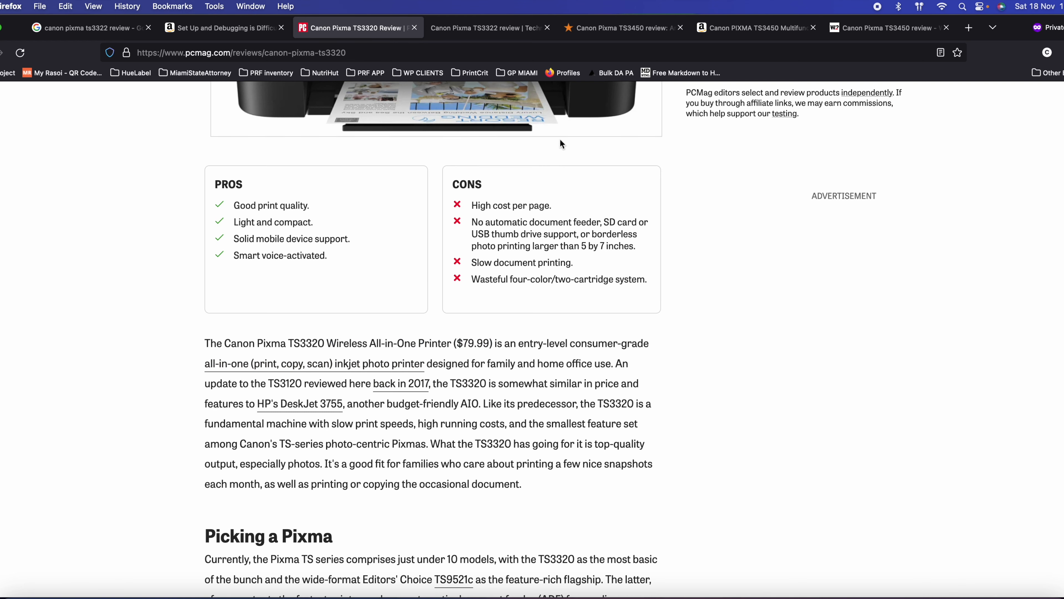
- Return to the new WordPress page, choose the standard editor, and paste the article with "Canon PIXMA TS3322: A Comprehensive Review" as its title
left_click(41, 28)
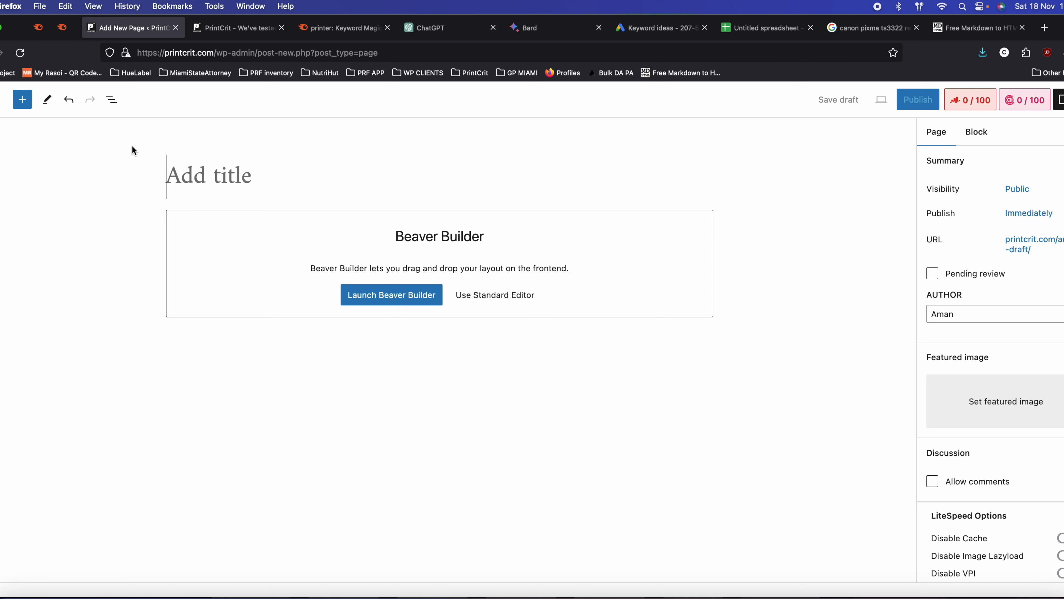
left_click(479, 295)
key("super+v")
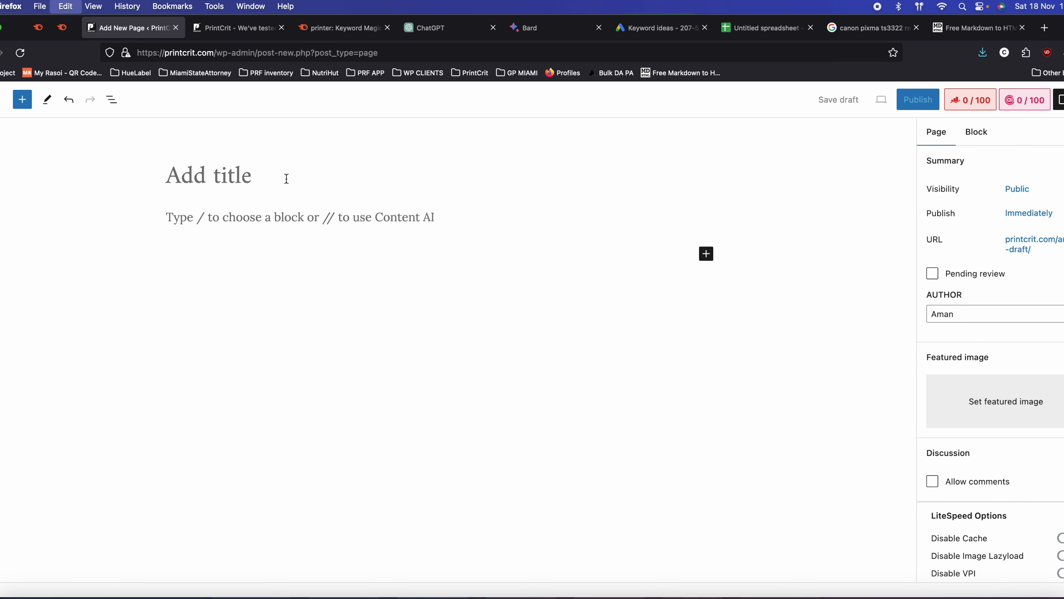
left_click(213, 178)
left_click_drag(220, 178, 143, 176)
key("BackSpace")
left_click_drag(305, 176, 133, 175)
key("BackSpace")
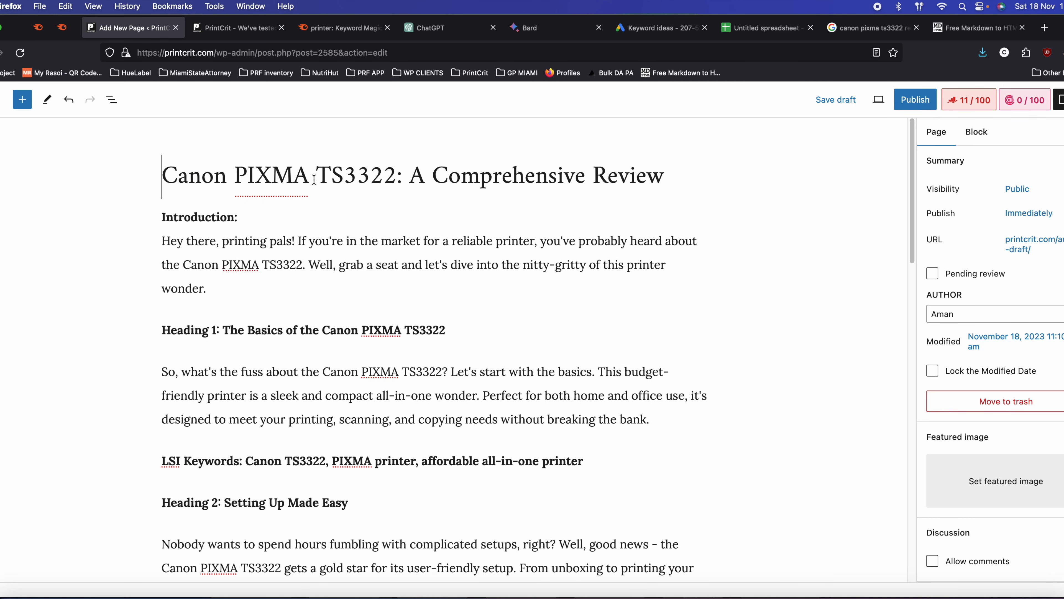
- Add "Review" after TS3322 in the page title and replace "A Comprehensive" with "Detailed"
left_click(396, 183)
type("Review")
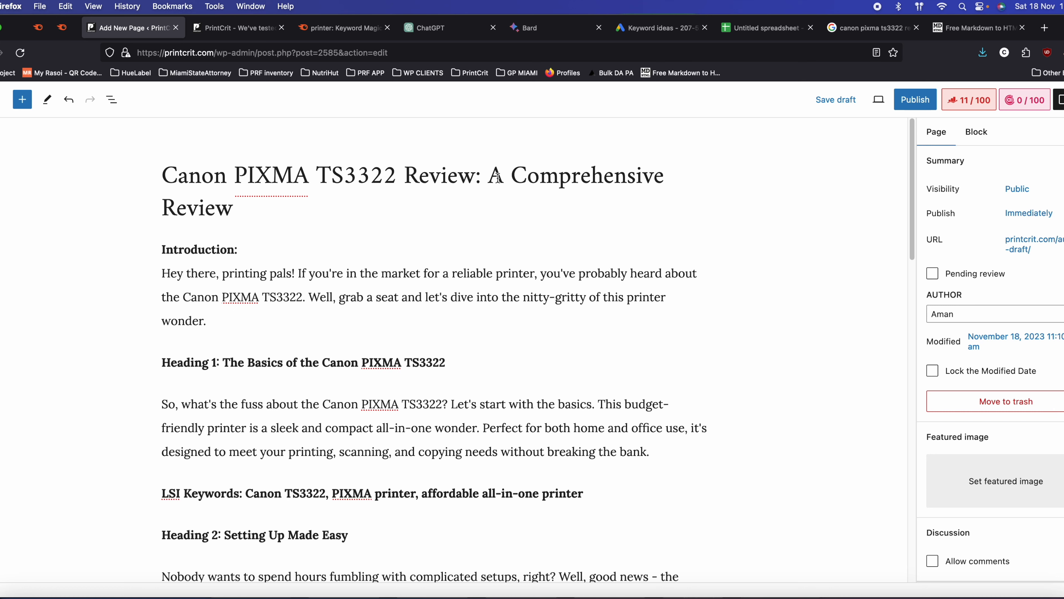
left_click_drag(507, 180, 660, 179)
type("Detailed")
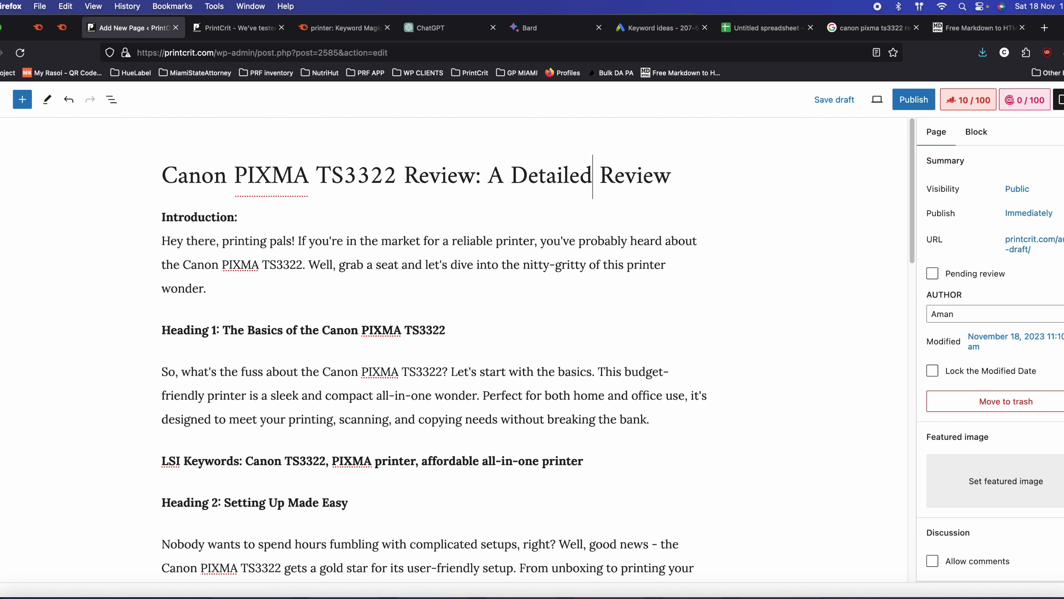
key("BackSpace")
key("BackSpace")
key("BackSpace")
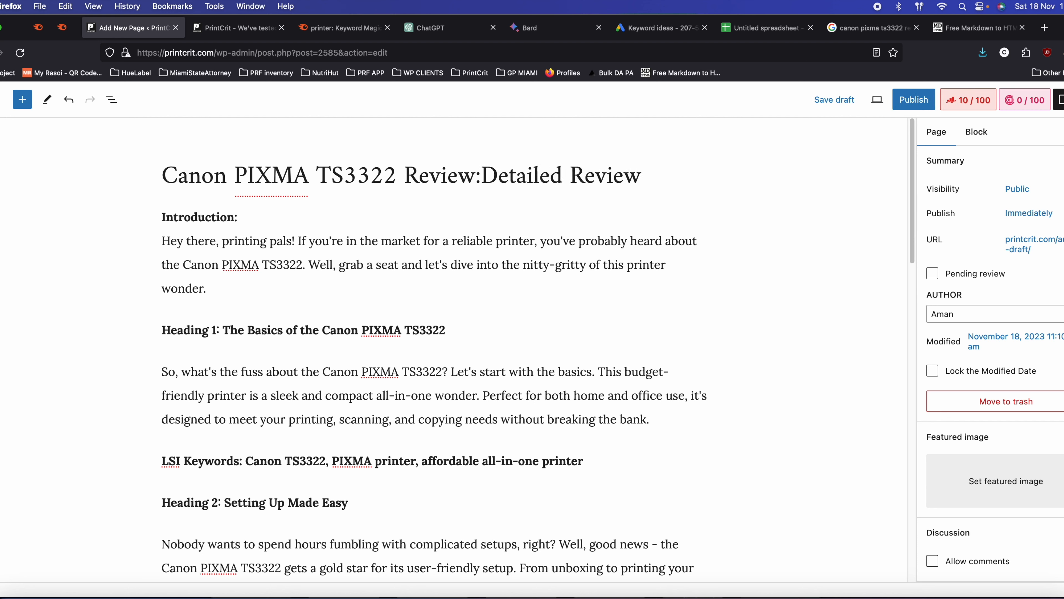
- Remove the first "Review" and append 2023 so the title reads "Canon PIXMA TS3322 : Detailed Review 2023"
left_click(648, 176)
left_click(478, 176)
key("BackSpace")
key("BackSpace")
key("BackSpace")
key("BackSpace")
key("BackSpace")
key("BackSpace")
left_click(586, 179)
type("2023")
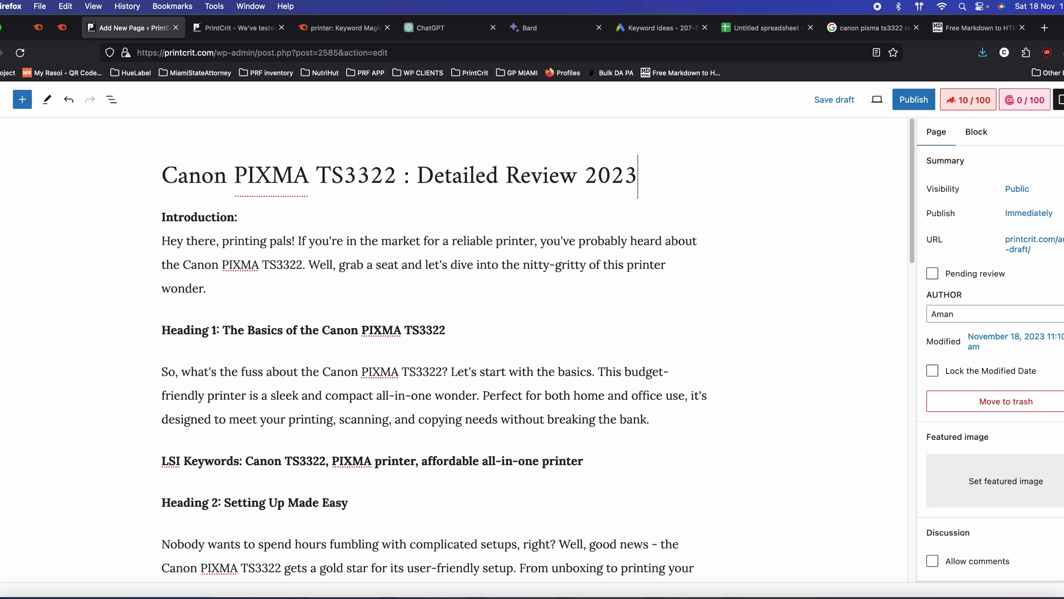
- Delete the "Introduction:" label and its empty line above the opening paragraph
triple_click(208, 217)
key("BackSpace")
left_click(160, 243)
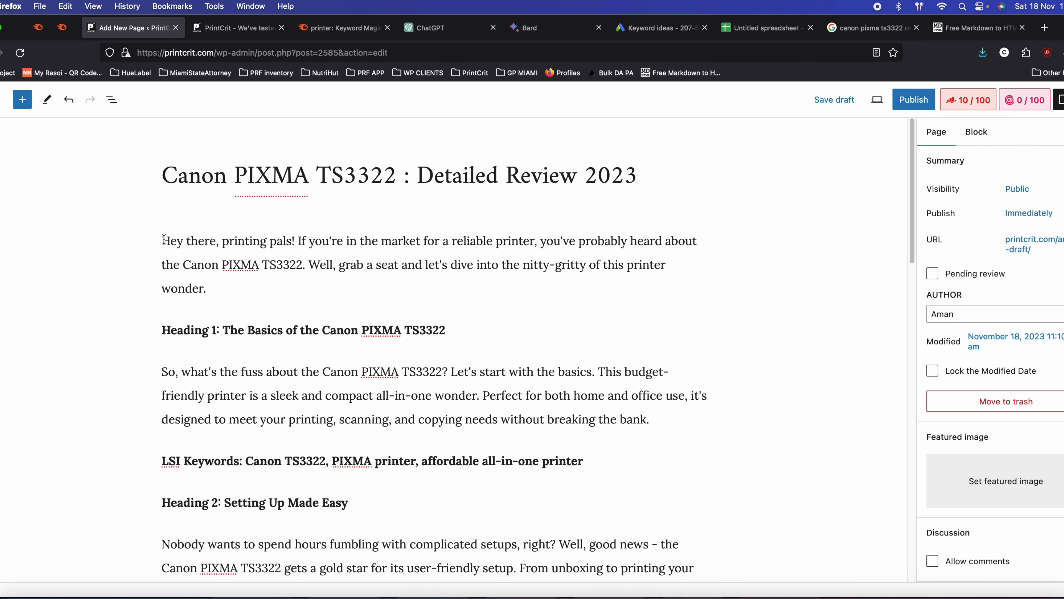
left_click(164, 239)
key("BackSpace")
- Strip the "Heading 1:" prefix from "The Basics of the Canon PIXMA TS3322" and convert the line to an H2 heading
left_click_drag(223, 306, 134, 306)
key("BackSpace")
triple_click(222, 304)
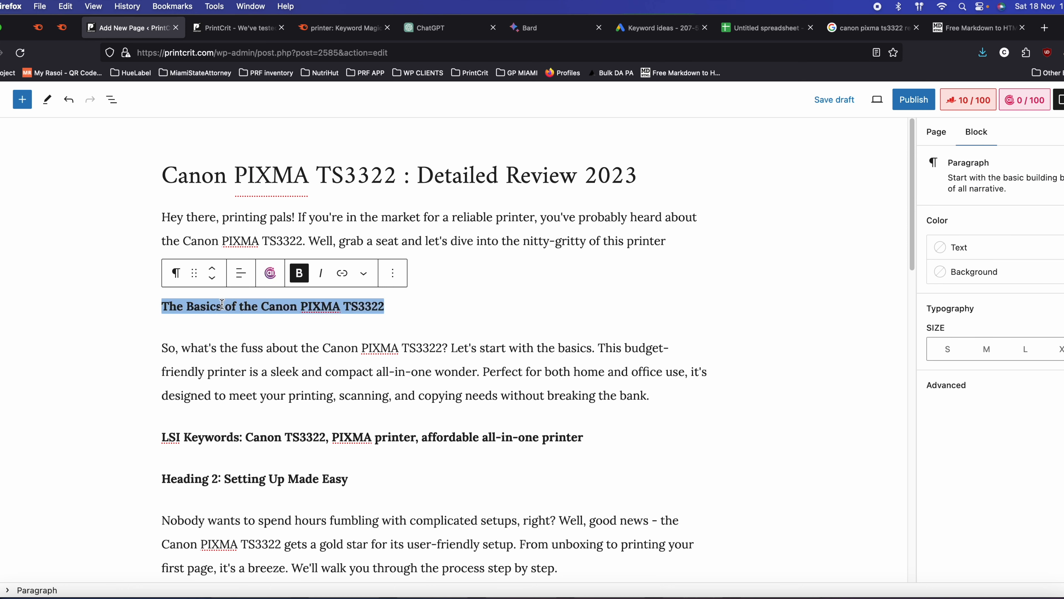
left_click(176, 273)
left_click(196, 330)
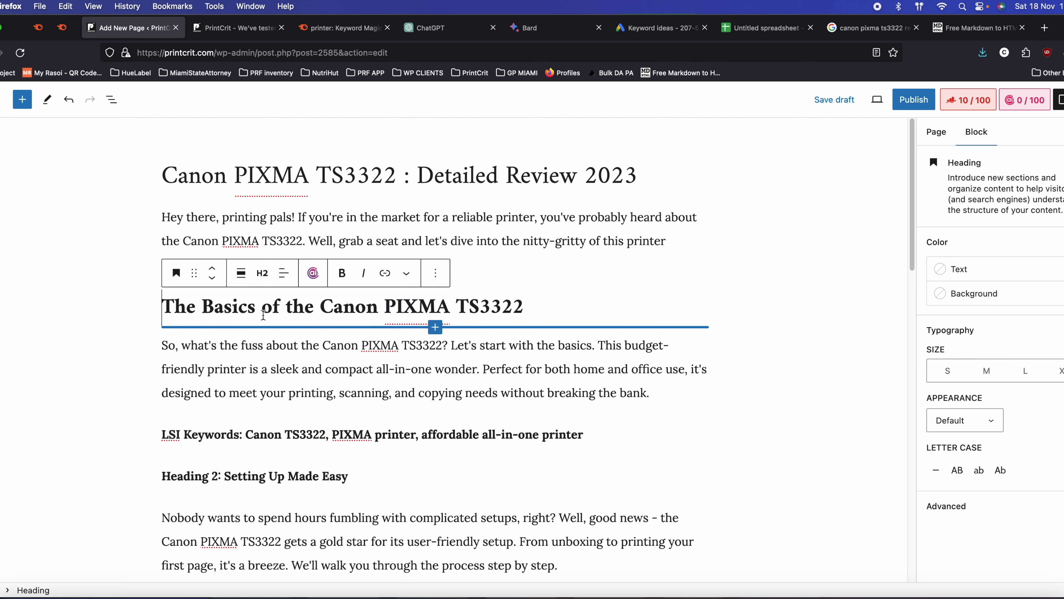
left_click_drag(135, 260, 529, 309)
left_click(591, 262)
scroll(277, 350, "down", 2)
scroll(432, 214, "up", 2)
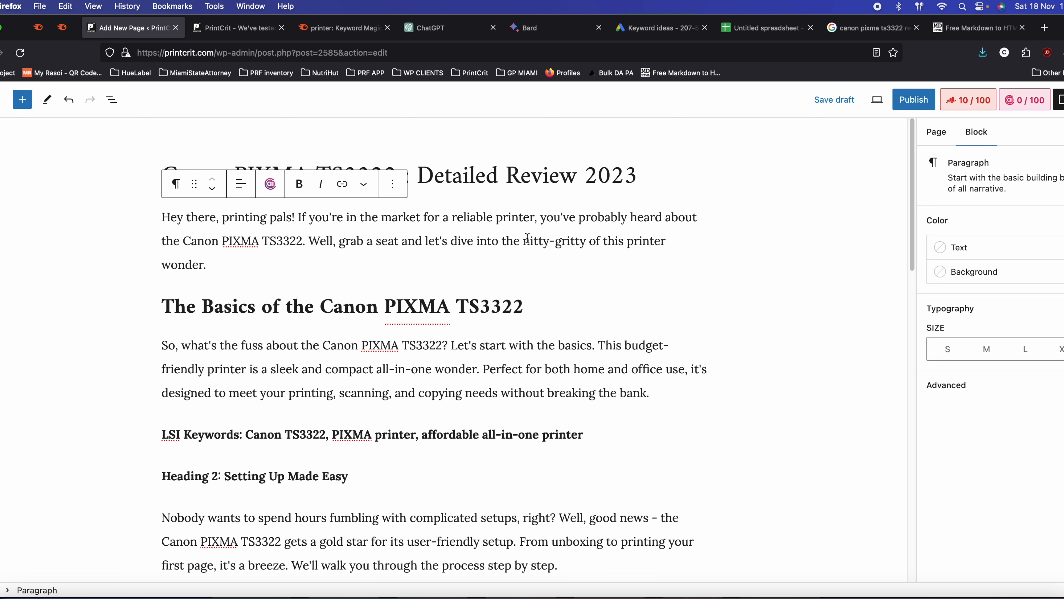
triple_click(437, 306)
left_click(148, 348)
- Delete the LSI Keywords line below the basics section together with its empty block
scroll(148, 348, "down", 1)
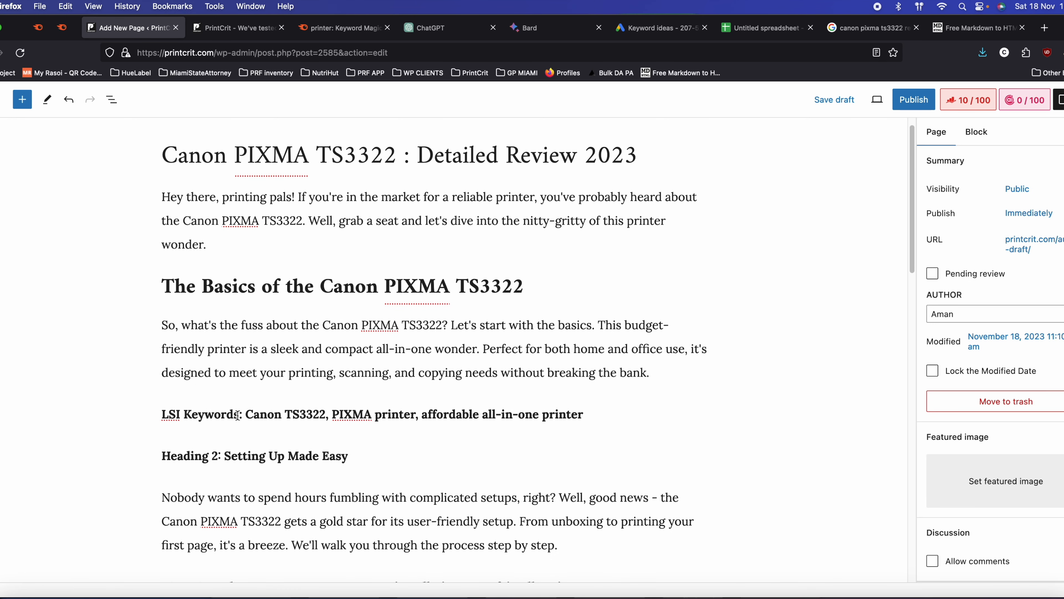
triple_click(262, 414)
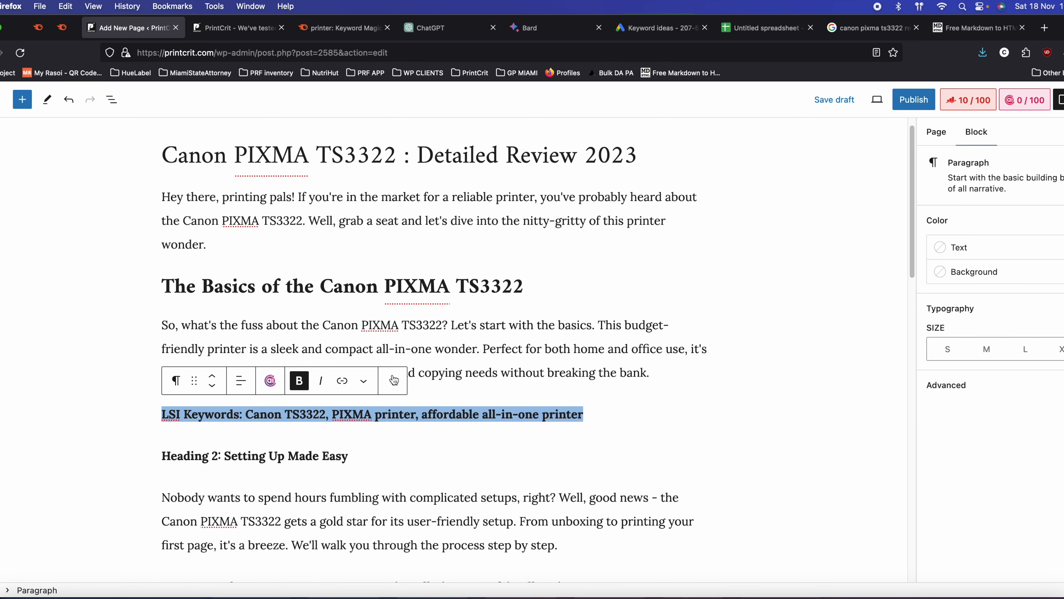
key("BackSpace")
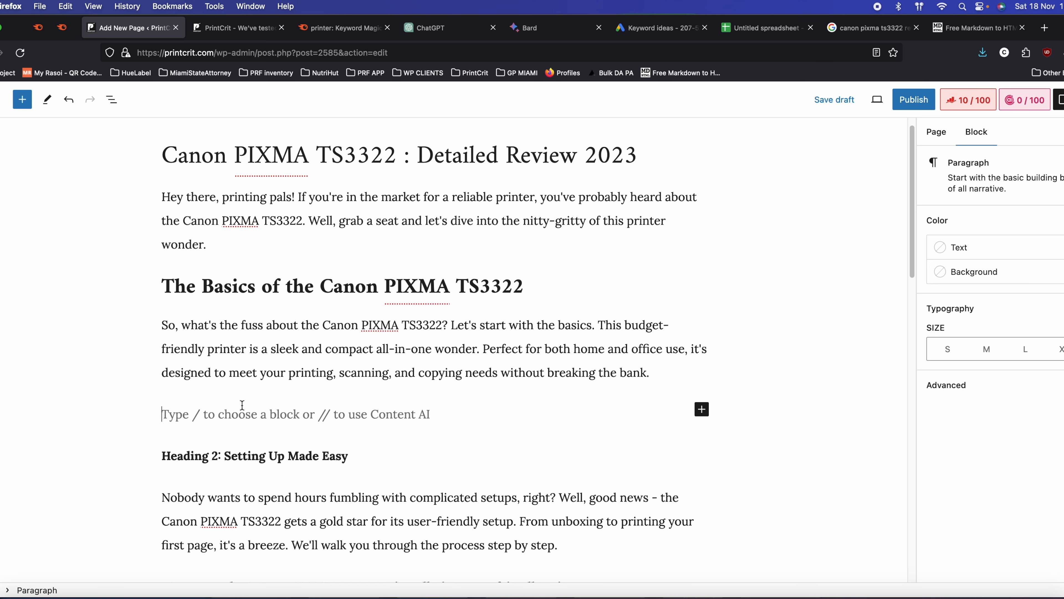
key("BackSpace")
- Strip the "Heading 2:" prefix from "Setting Up Made Easy" and convert the line to a heading
scroll(226, 390, "down", 2)
triple_click(225, 384)
left_click_drag(225, 384, 144, 375)
key("BackSpace")
triple_click(218, 384)
left_click(184, 359)
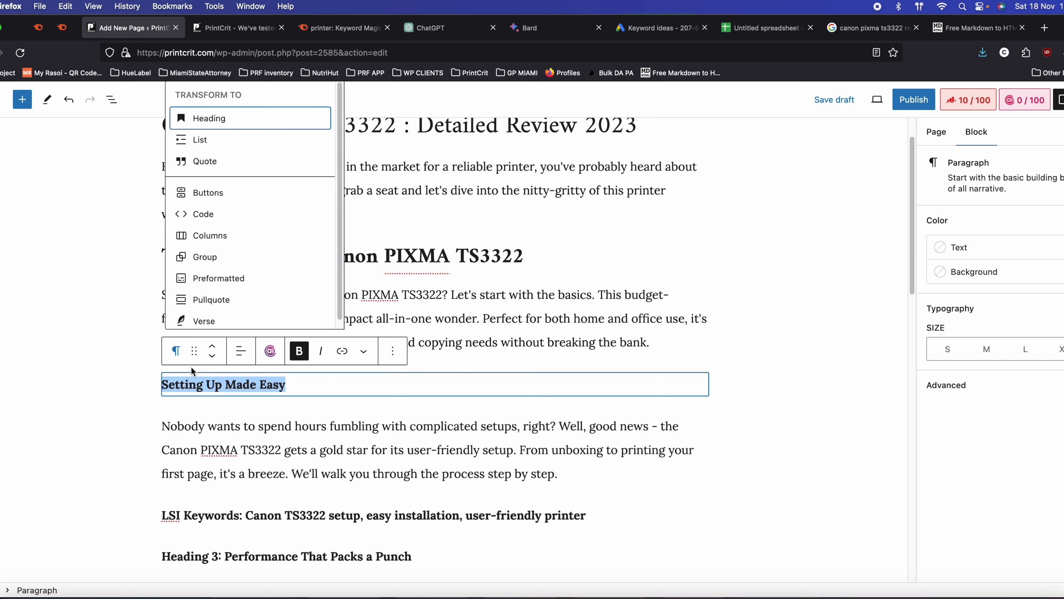
left_click(227, 118)
- Change the "Setting Up Made Easy" heading to level H3
scroll(186, 380, "down", 4)
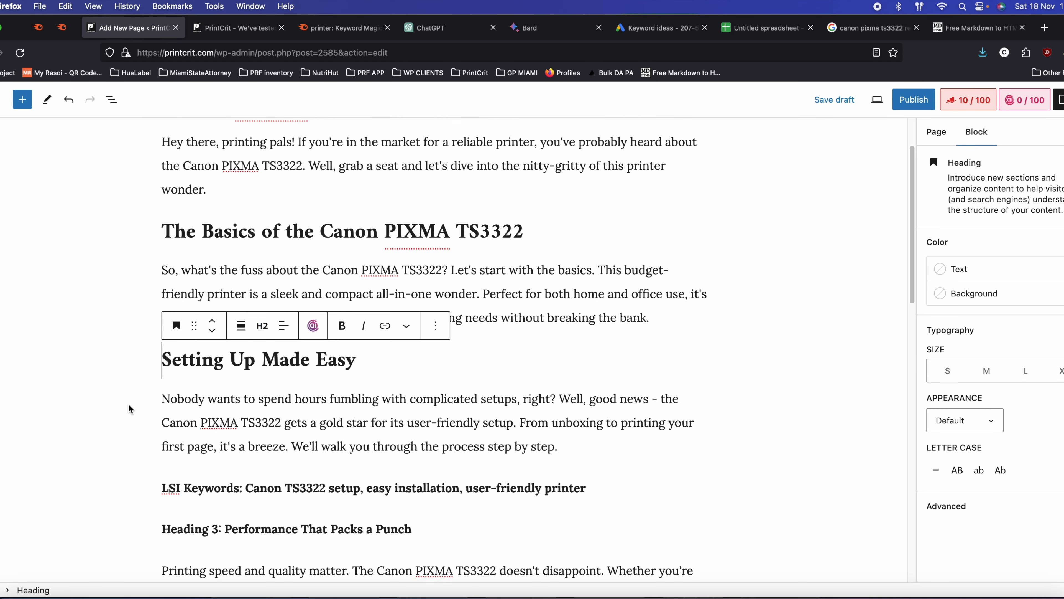
triple_click(243, 241)
left_click(262, 208)
left_click(268, 290)
left_click(105, 278)
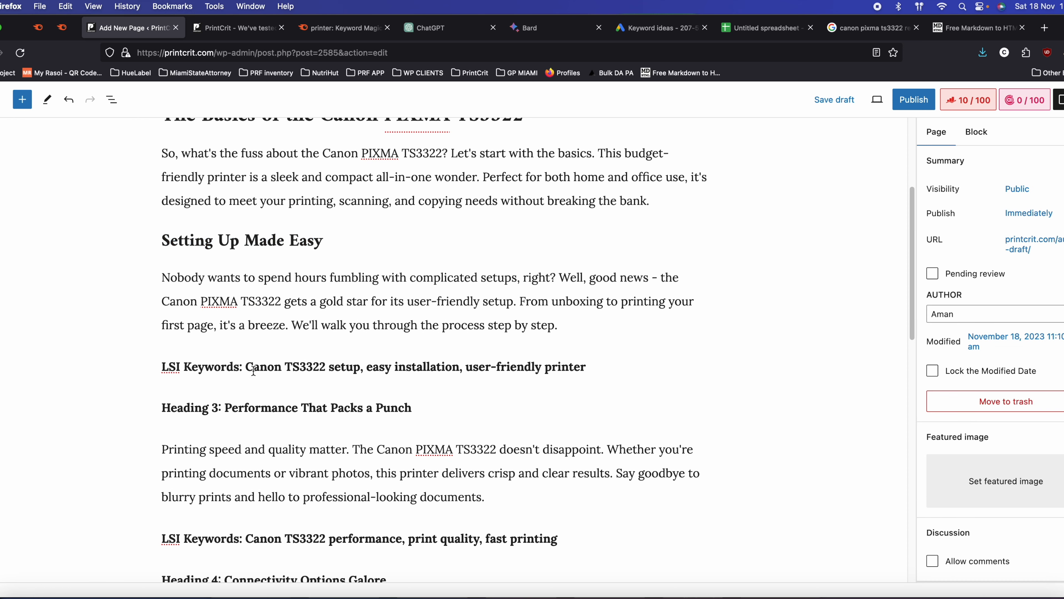
- Strip the "LSI Keywords:" label from the line below the setup section and convert the remaining keywords to an H3 heading
left_click_drag(240, 367, 115, 361)
key("BackSpace")
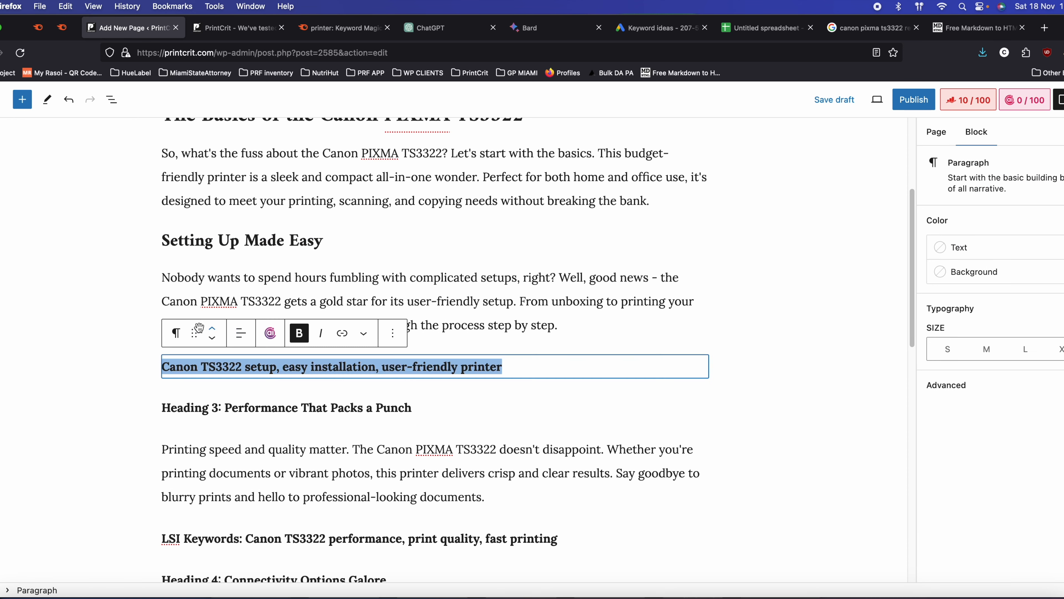
left_click(175, 332)
left_click(253, 390)
left_click(263, 332)
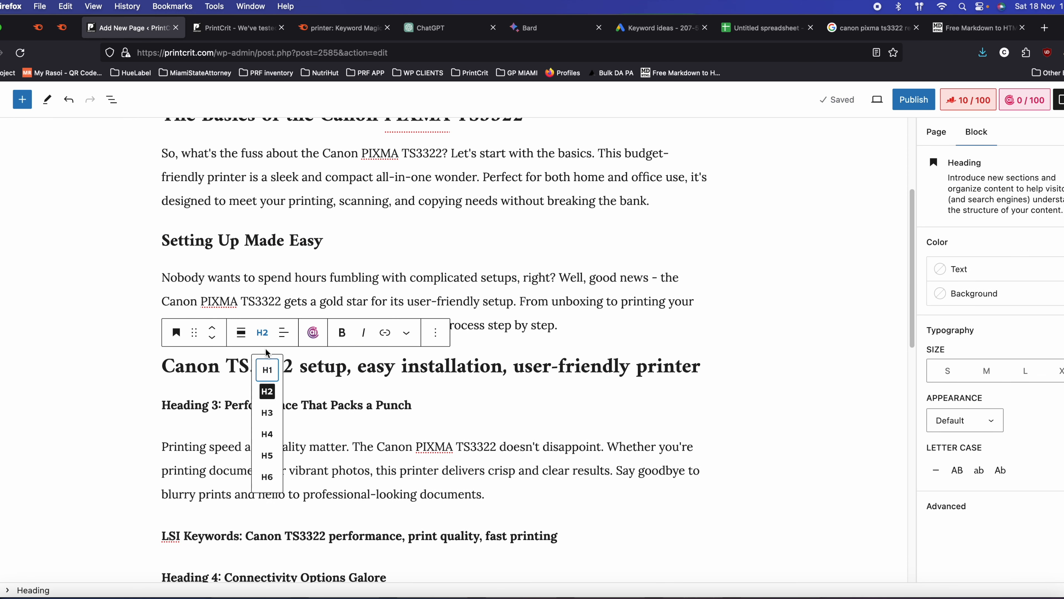
left_click(267, 414)
left_click(76, 360)
- Convert the "Heading 3: Performance That Packs a Punch" line to an H3 heading
scroll(204, 352, "down", 2)
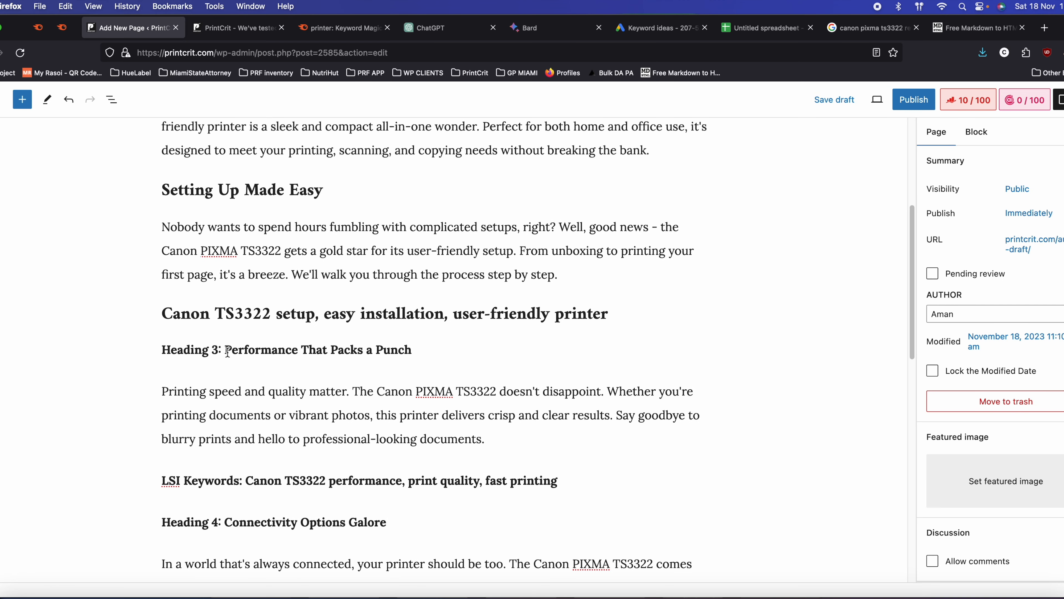
triple_click(247, 355)
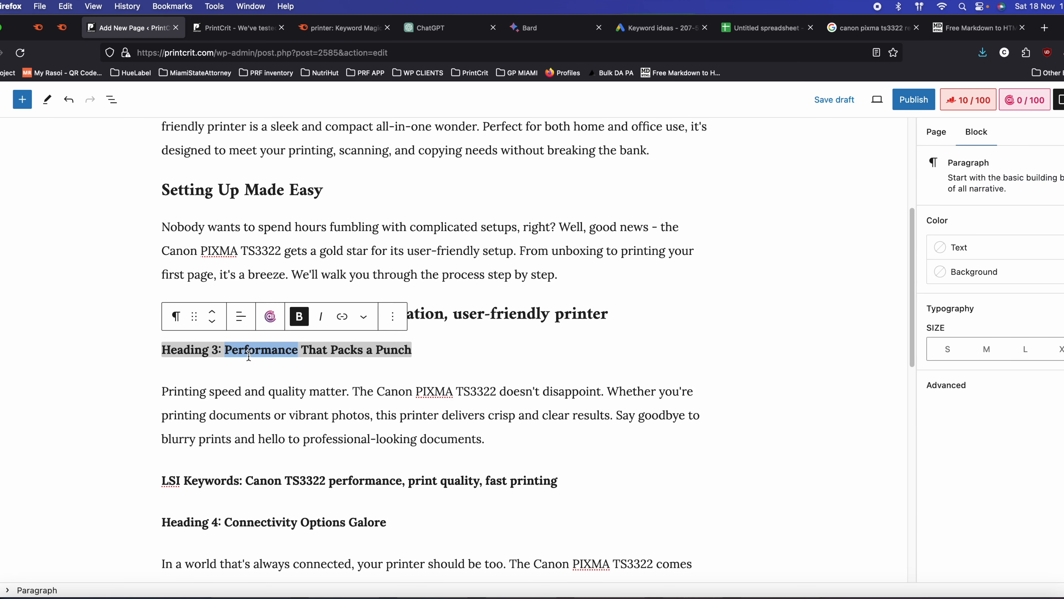
left_click(175, 316)
left_click(203, 379)
left_click(263, 316)
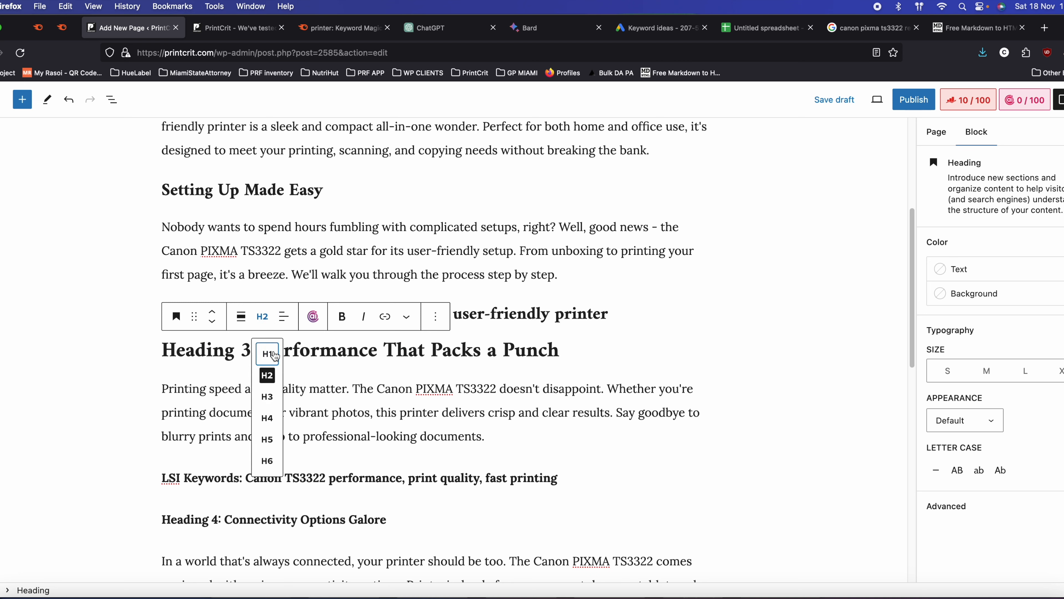
left_click(271, 398)
- Delete the heading text "Canon TS3322 setup, easy installation, user-friendly printer" below the setup section
left_click(147, 320)
triple_click(216, 314)
key("BackSpace")
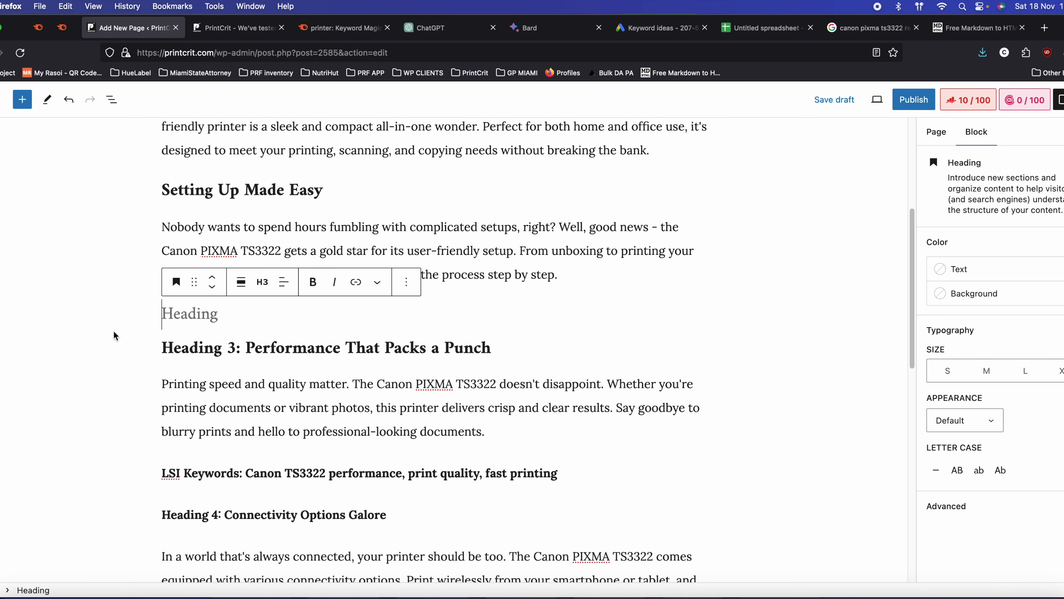
- Remove the empty heading below the setup section and strip the "Heading 3:" prefix from "Performance That Packs a Punch"
key("BackSpace")
scroll(149, 367, "down", 2)
left_click_drag(247, 296, 158, 297)
key("BackSpace")
left_click(104, 326)
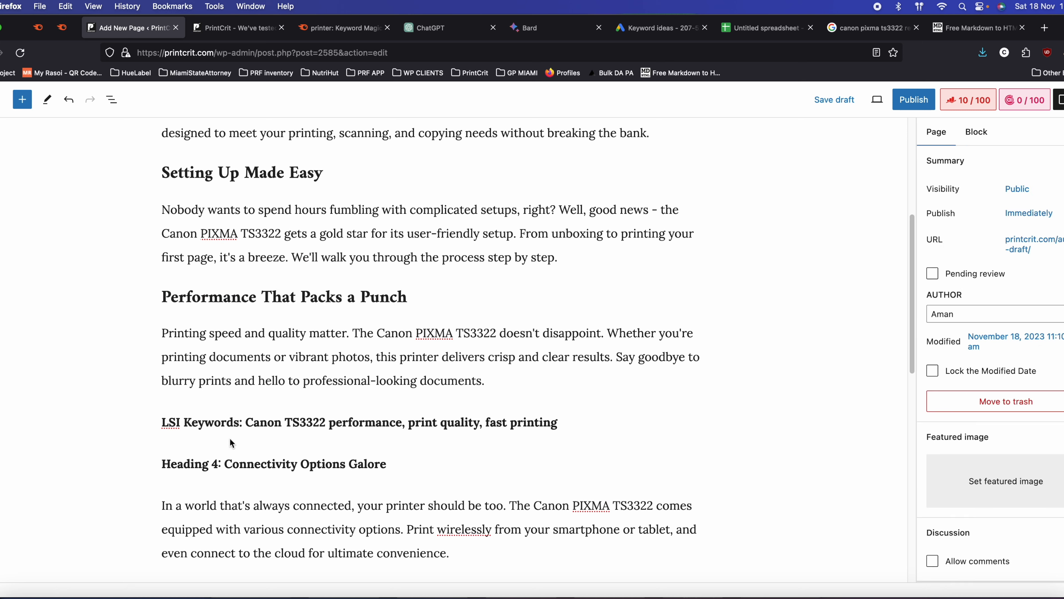
- Delete the "LSI Keywords" line below the "Performance That Packs a Punch" section
triple_click(240, 424)
key("BackSpace")
key("BackSpace")
- Strip the "Heading 4:" prefix from "Connectivity Options Galore" and convert the line to an H3 heading
triple_click(225, 462)
left_click_drag(225, 462, 323, 464)
key("BackSpace")
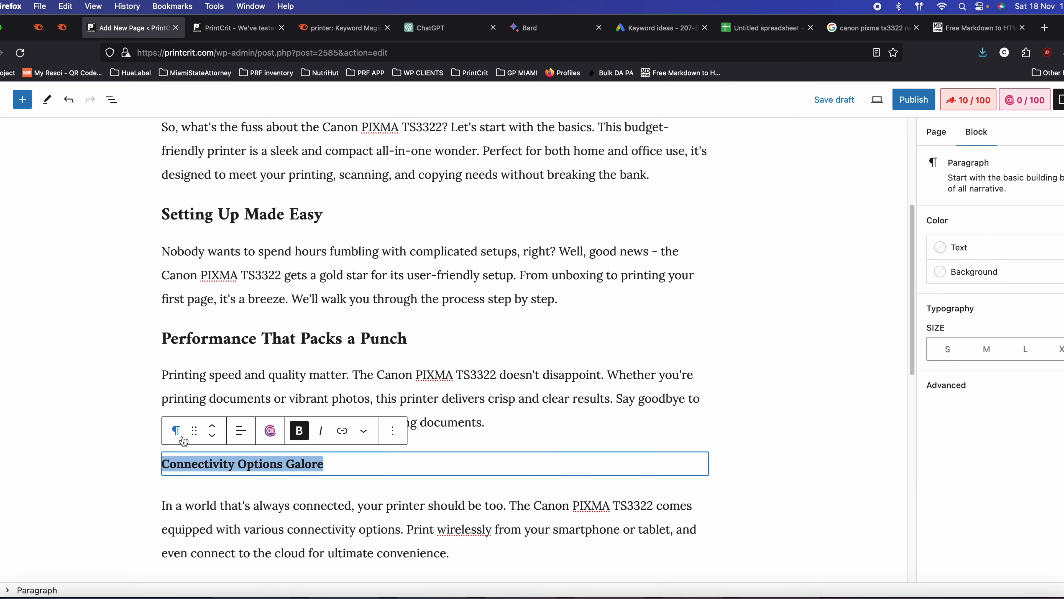
left_click(183, 438)
left_click(216, 196)
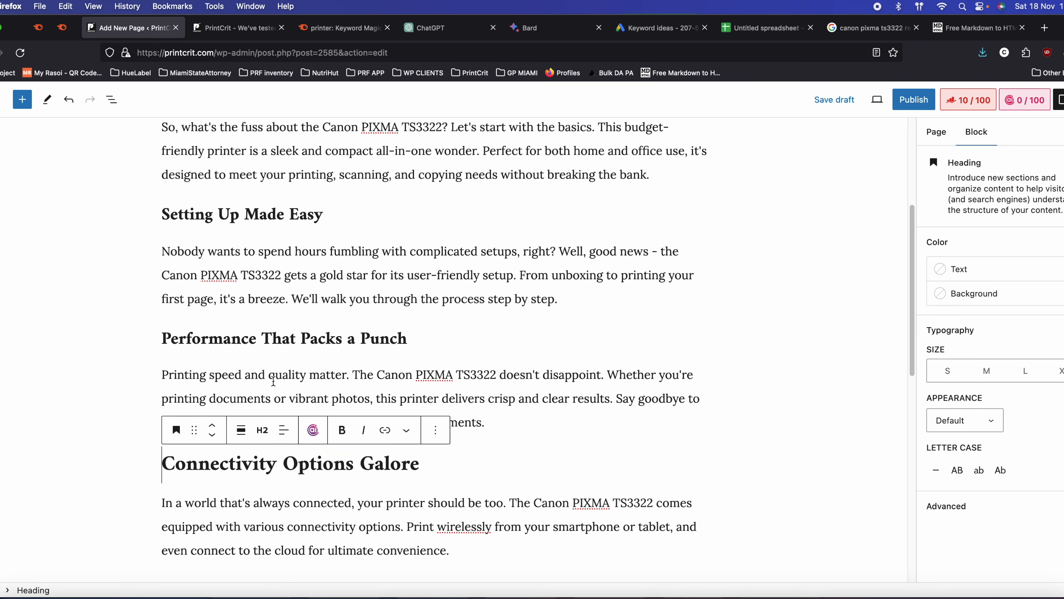
left_click(259, 432)
left_click(269, 513)
left_click(75, 404)
- Strip the "Heading 5:" prefix from "The Budget-Friendly Champion" and convert the line to an H3 heading
scroll(78, 403, "down", 5)
left_click_drag(224, 386, 148, 385)
key("BackSpace")
triple_click(203, 386)
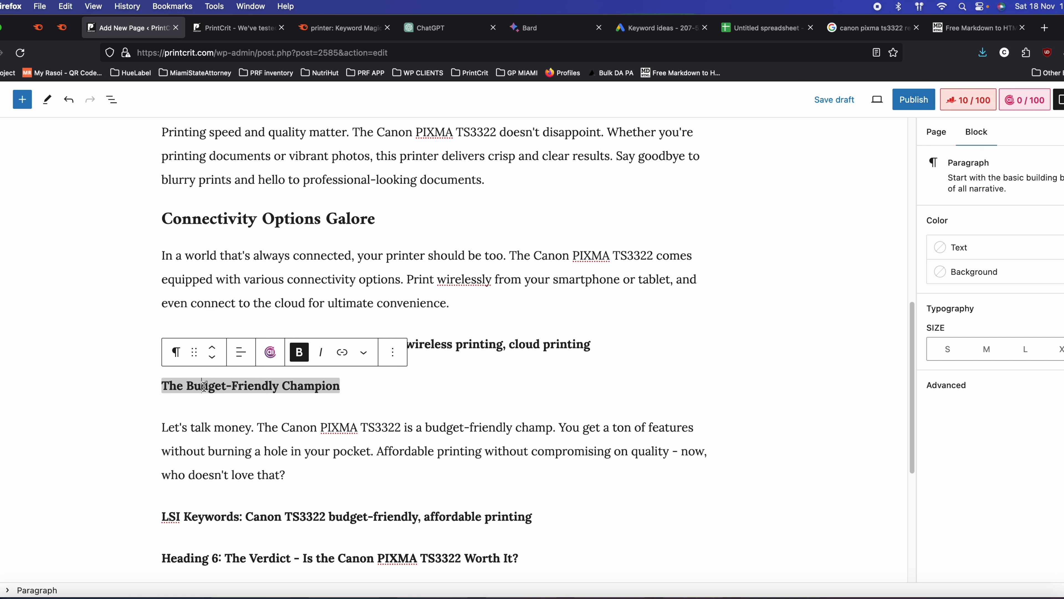
left_click(188, 355)
left_click(210, 115)
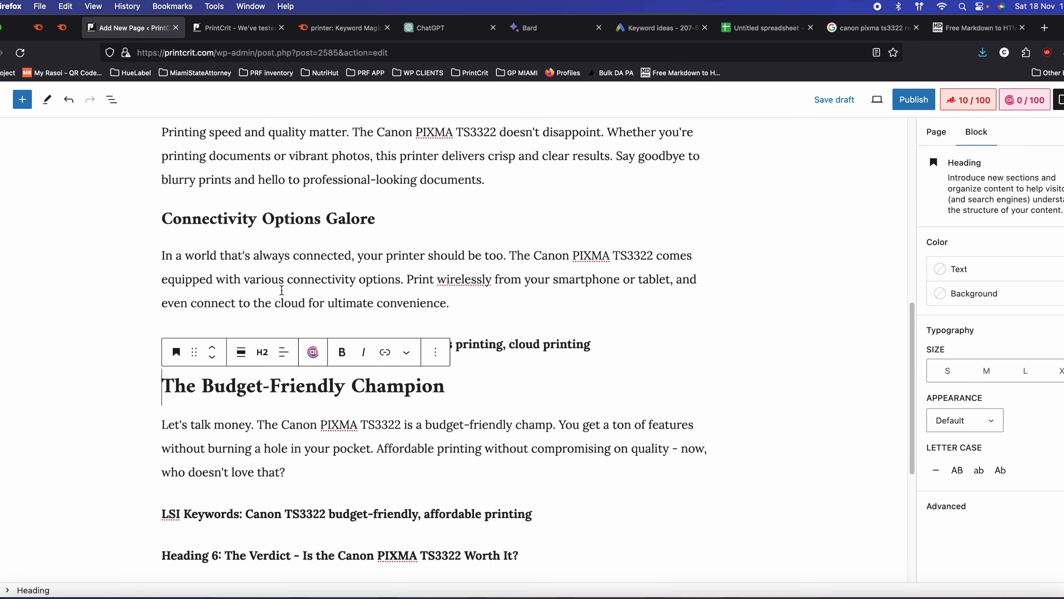
left_click(262, 352)
left_click(266, 435)
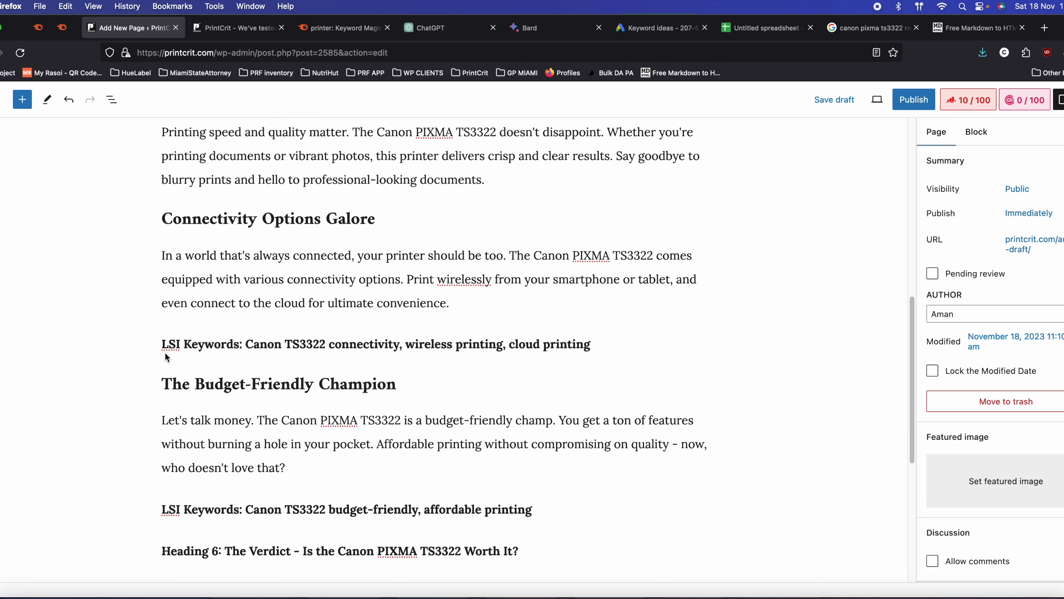
- Delete the "LSI Keywords" lines below the connectivity and budget-friendly sections
triple_click(380, 345)
key("BackSpace")
key("BackSpace")
scroll(88, 365, "down", 4)
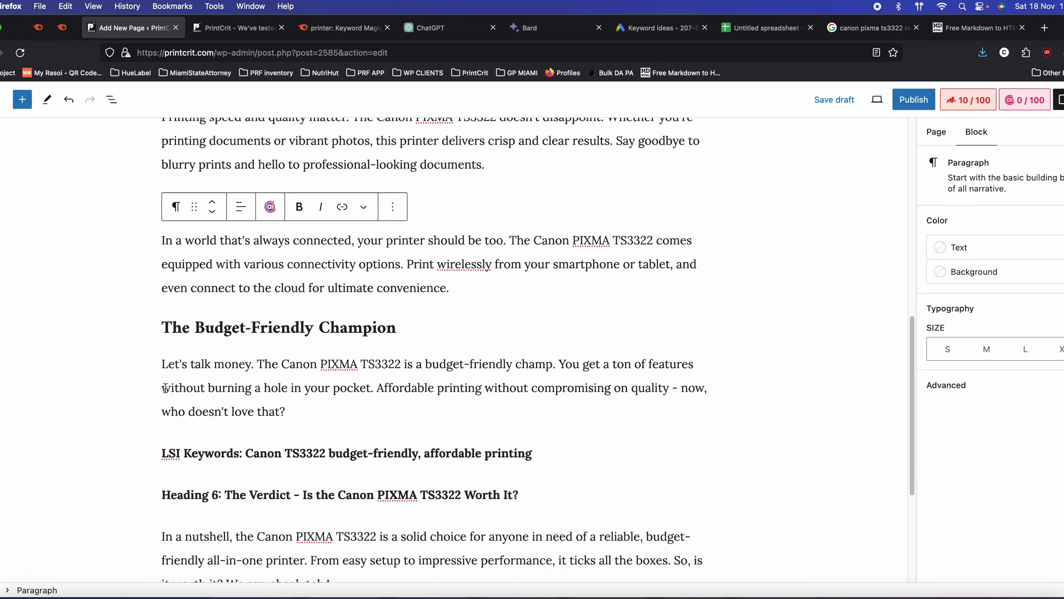
triple_click(100, 367)
key("BackSpace")
key("BackSpace")
- Strip the "Heading 6:" prefix from "The Verdict - Is the Canon PIXMA TS3322 Worth It?" and convert the line to an H4 heading
left_click_drag(226, 409, 140, 397)
key("BackSpace")
left_click(199, 408)
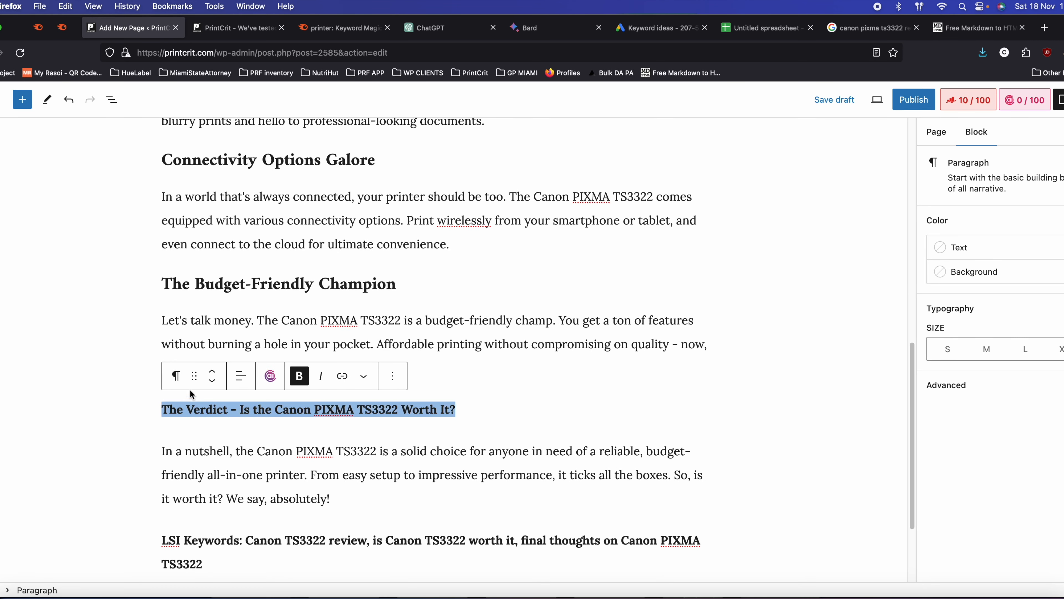
left_click(176, 376)
left_click(224, 160)
left_click(262, 376)
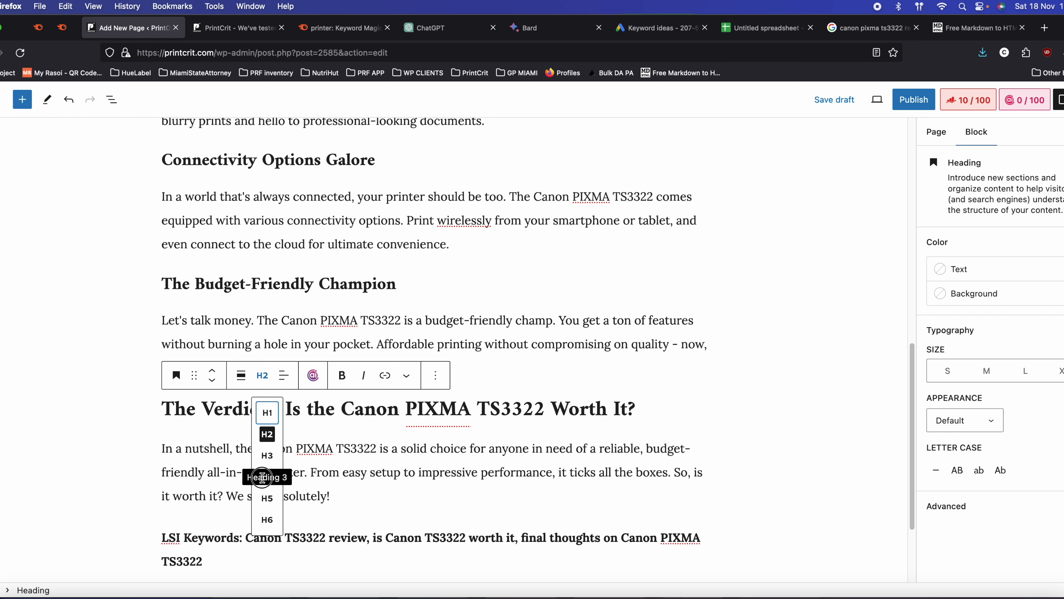
left_click(78, 425)
triple_click(241, 410)
left_click(264, 375)
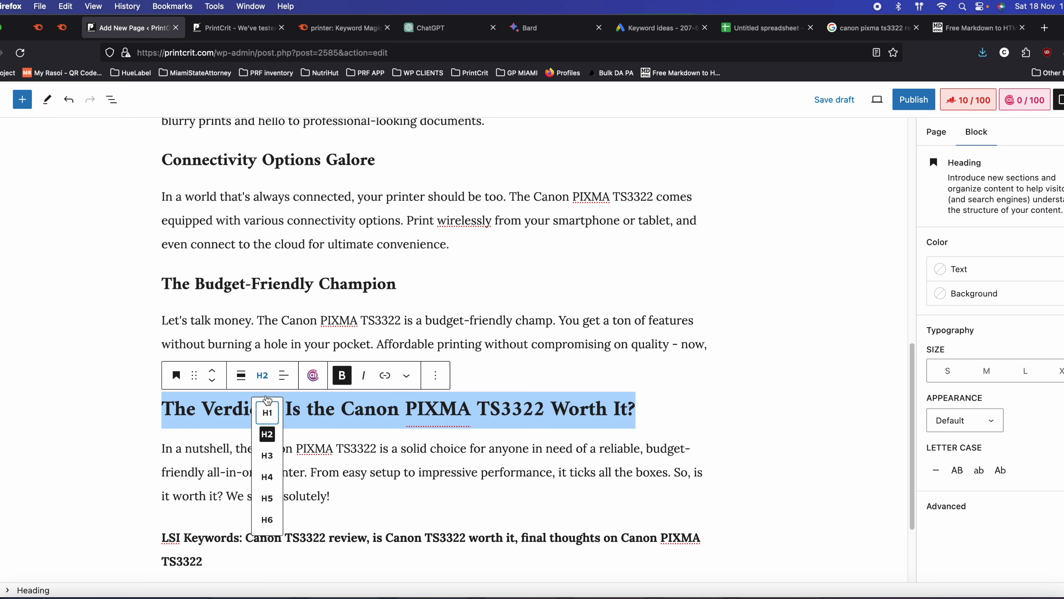
left_click(268, 477)
left_click(87, 418)
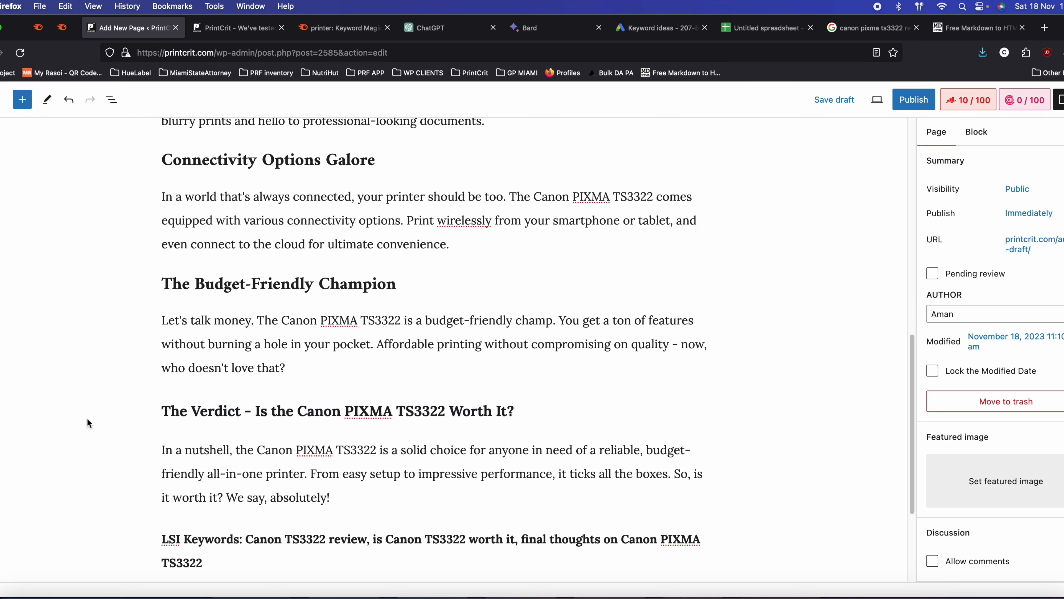
- Delete the "LSI Keywords" line and the closing "Feel free to tweak the headings" note after the verdict paragraph
scroll(96, 420, "down", 5)
scroll(253, 381, "up", 3)
left_click(230, 419)
triple_click(231, 418)
key("BackSpace")
key("BackSpace")
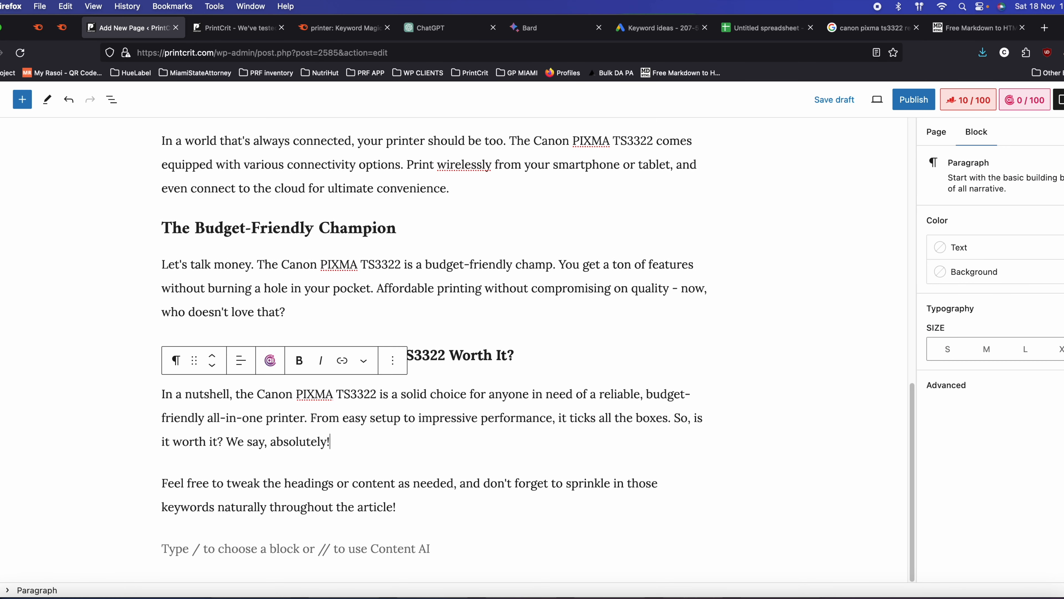
left_click_drag(397, 508, 155, 477)
key("BackSpace")
key("BackSpace")
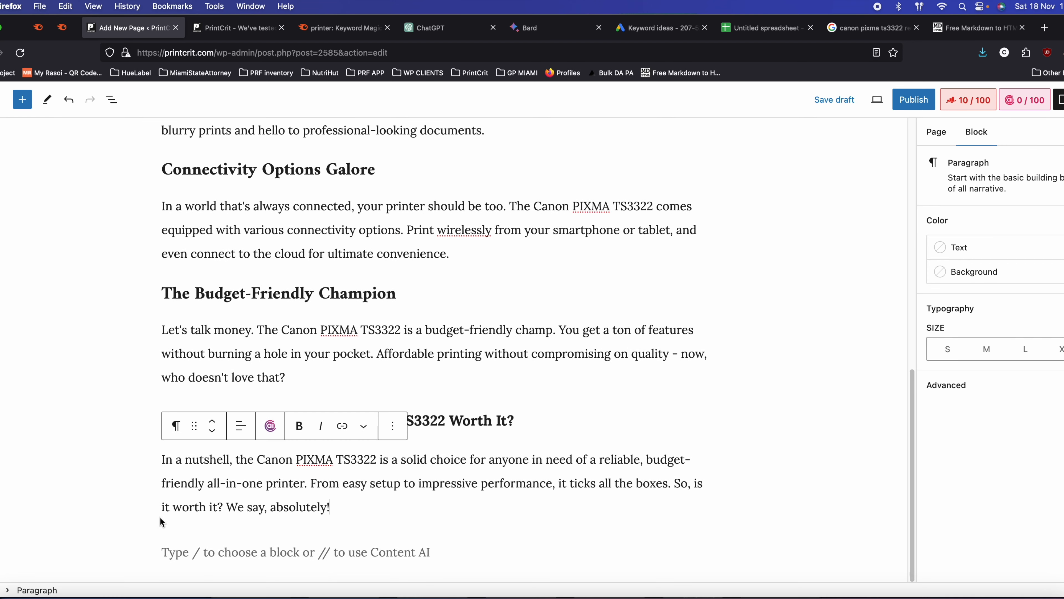
- Switch to ChatGPT and ask it to write pros and cons about this printer
scroll(272, 397, "up", 10)
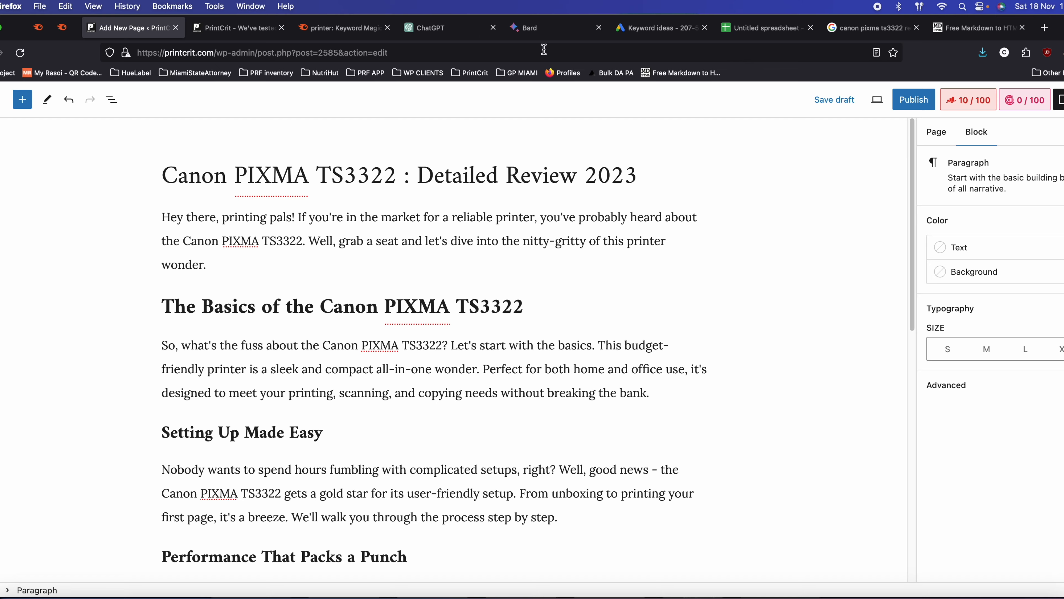
left_click(448, 33)
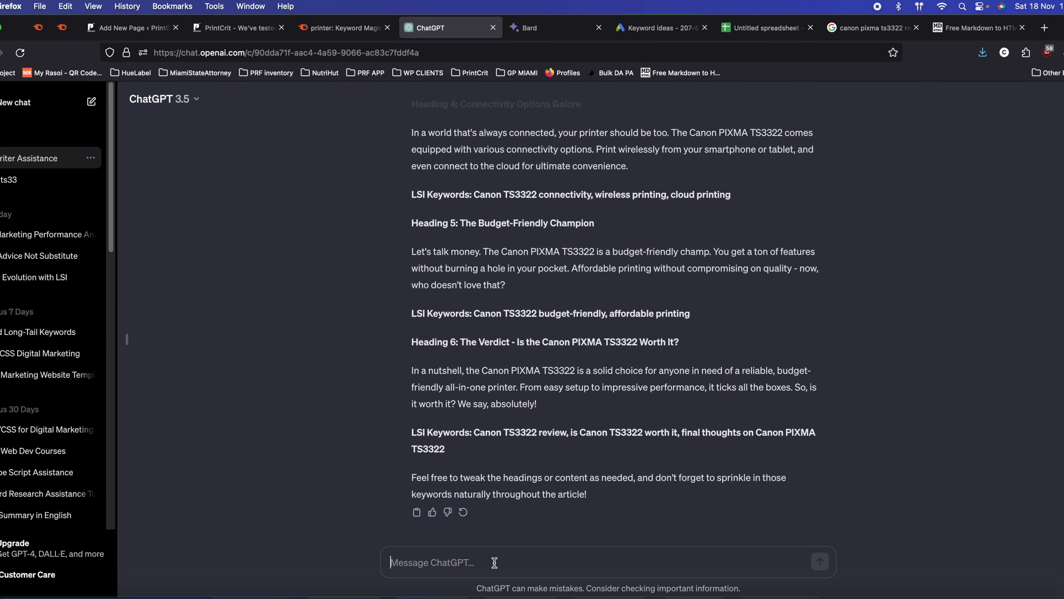
type("wr")
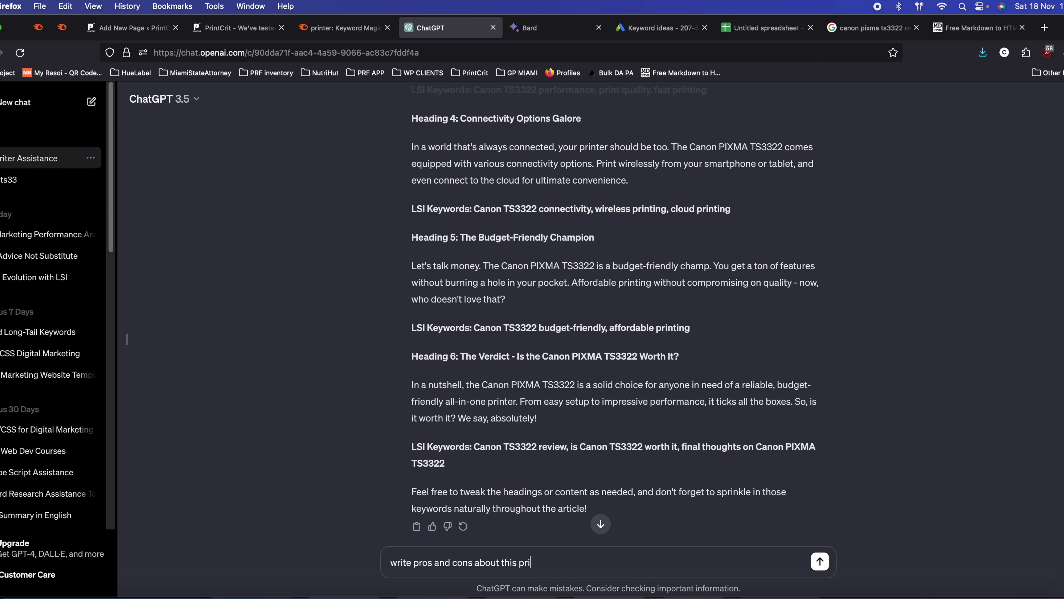
key("Return")
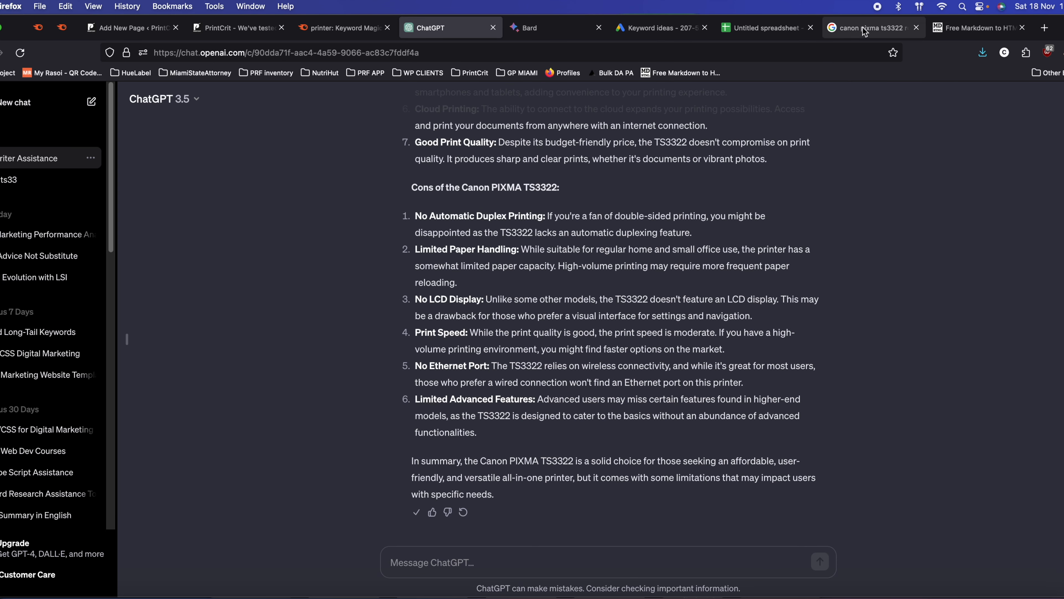
- Replace the text in the Markdown to HTML converter with ChatGPT's pros and cons answer and select the rendered preview for copying
left_click(972, 28)
left_click(263, 333)
key("super+a")
key("BackSpace")
key("super+v")
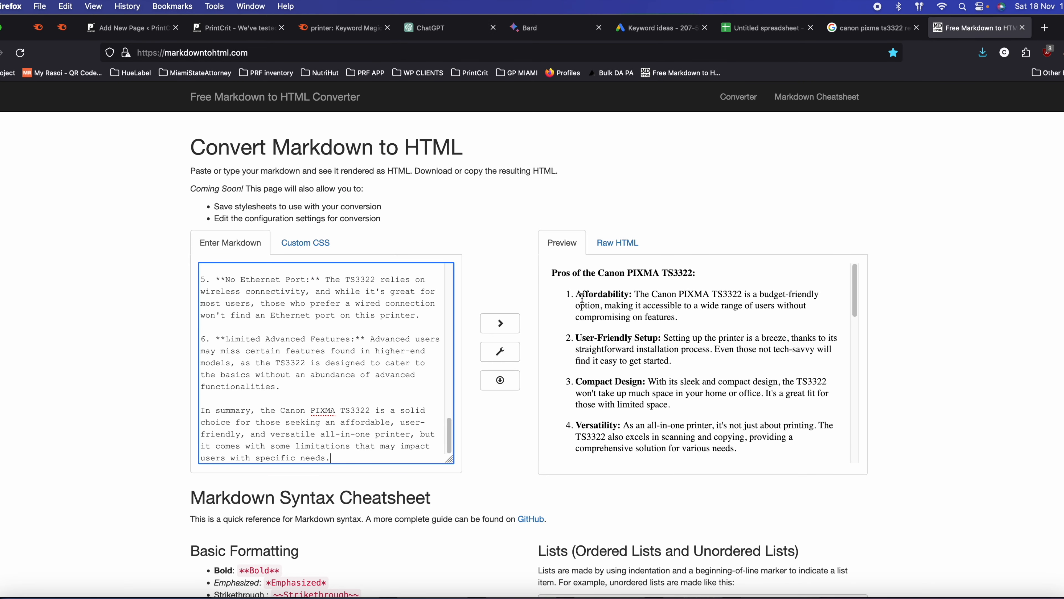
left_click_drag(554, 273, 818, 461)
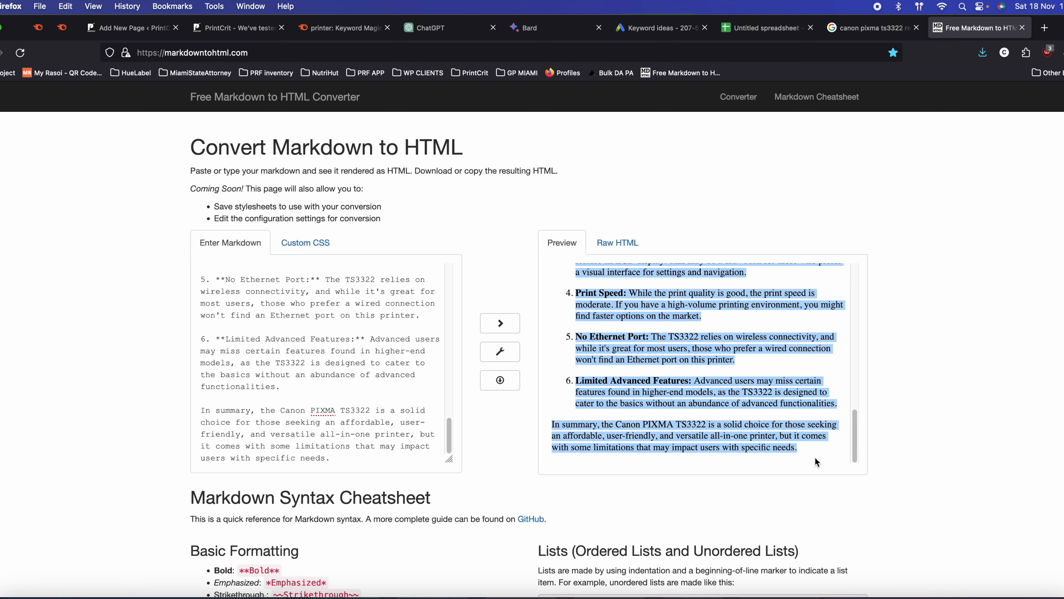
- Return to the WordPress page and paste the pros and cons below the paragraph of "The Basics of the Canon PIXMA TS3322"
left_click(152, 31)
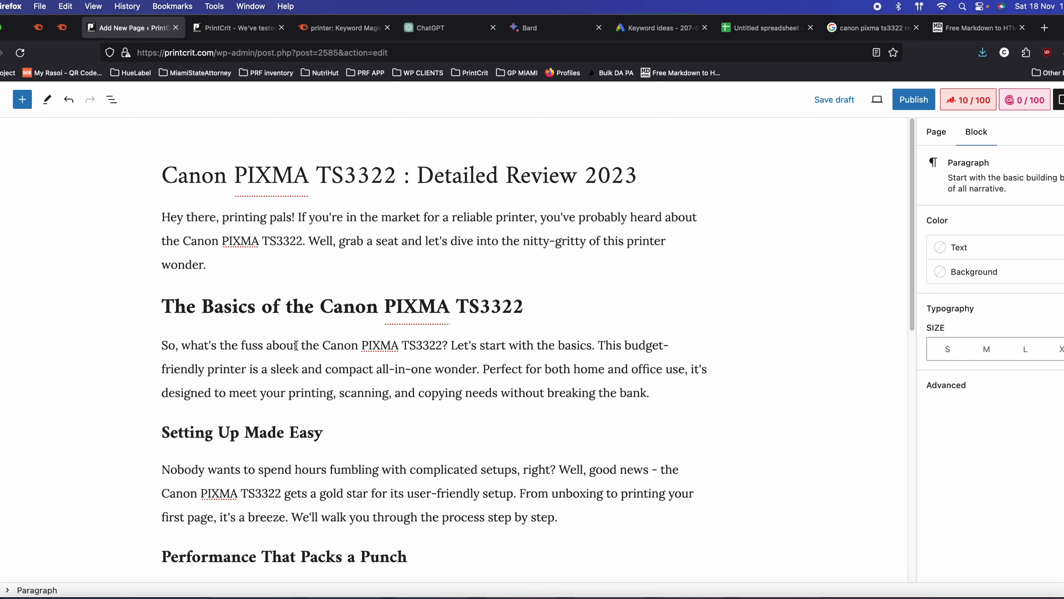
scroll(419, 350, "down", 3)
left_click(649, 315)
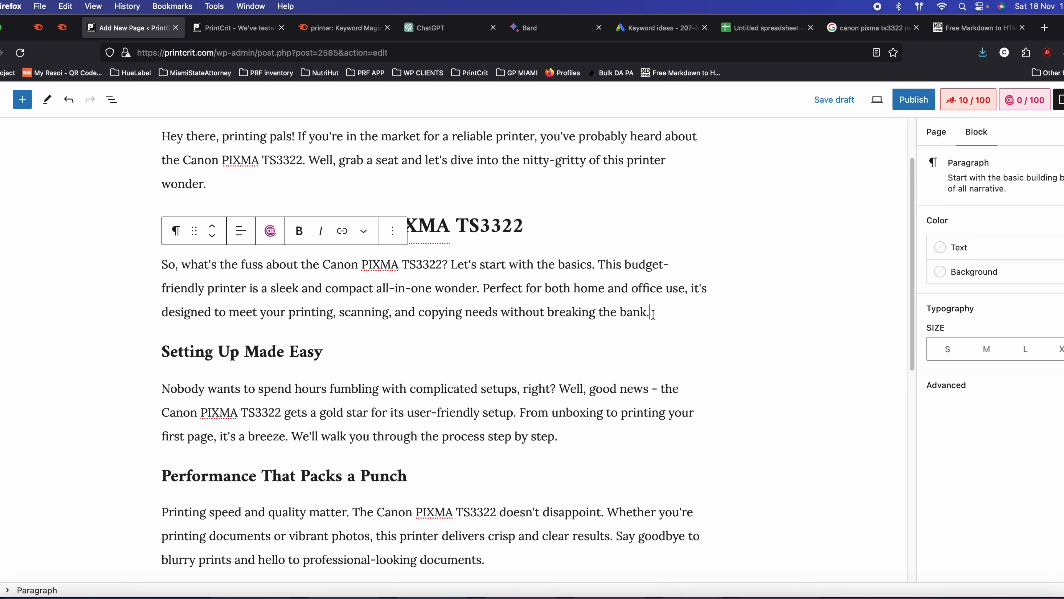
key("Return")
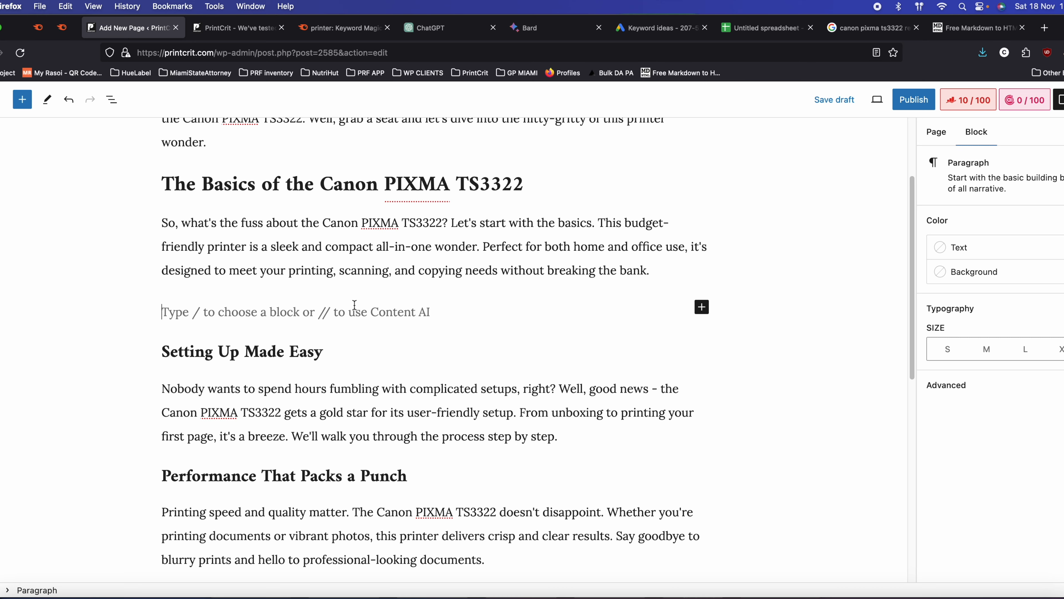
key("super+v")
- Restore the missing "P" in the "Pros of the Canon PIXMA TS3322:" line and convert it to an H2 heading
scroll(354, 305, "up", 5)
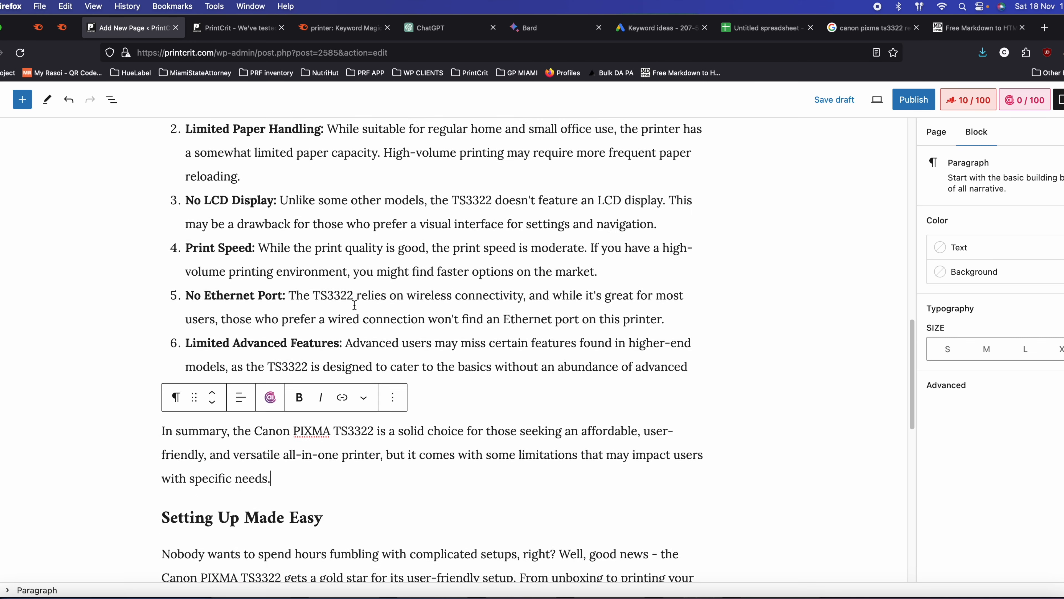
scroll(355, 305, "up", 4)
scroll(239, 201, "up", 1)
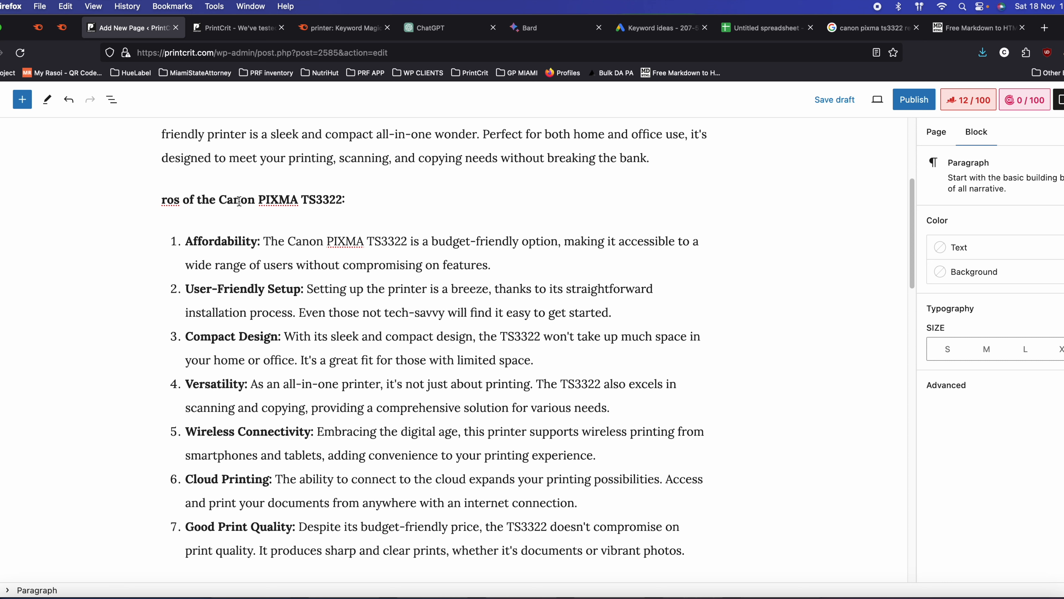
left_click(161, 200)
type("P")
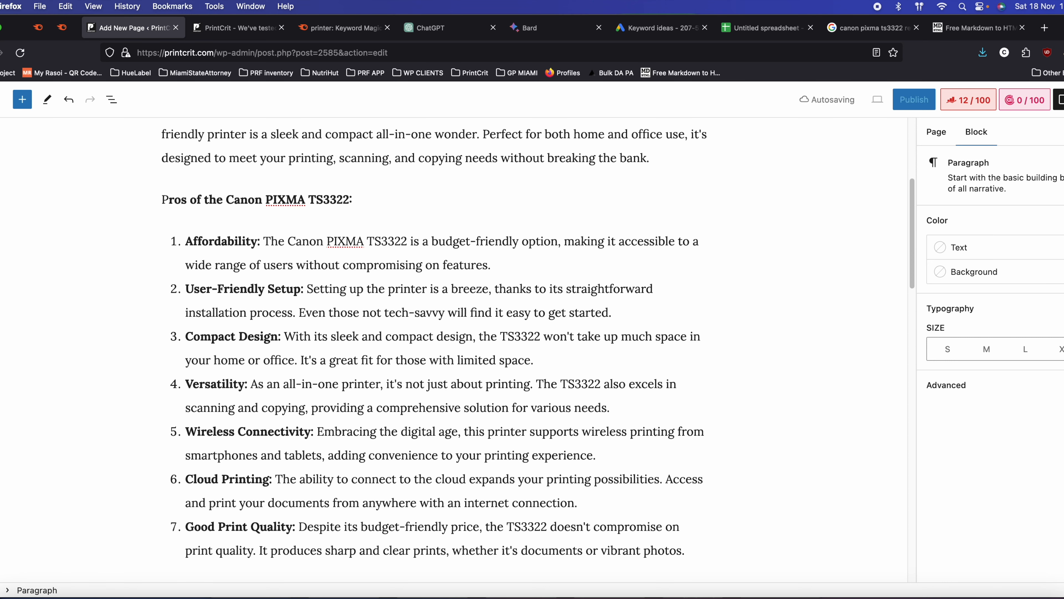
triple_click(177, 200)
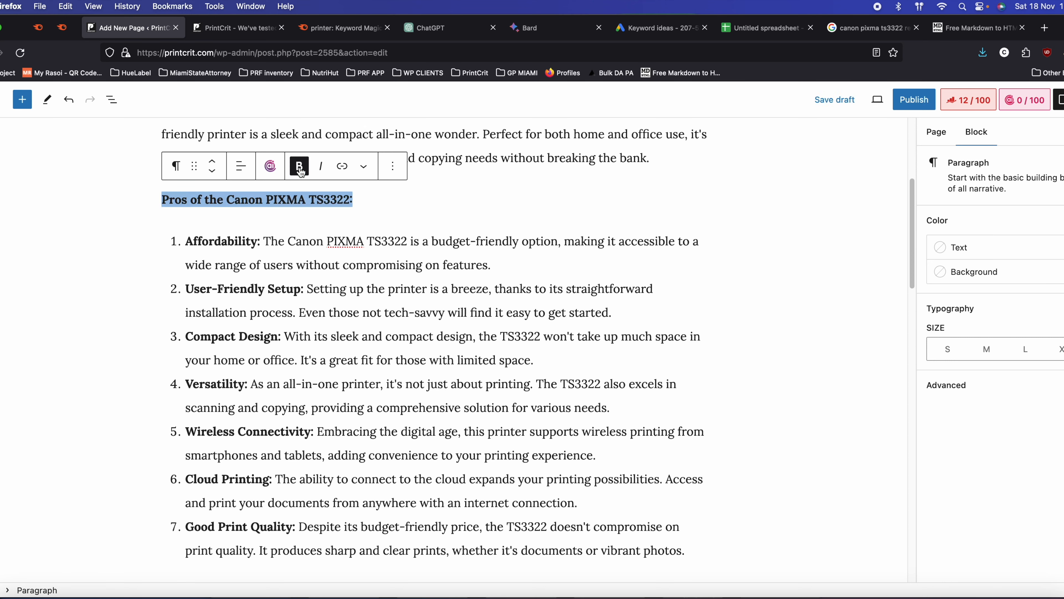
left_click(176, 166)
left_click(197, 223)
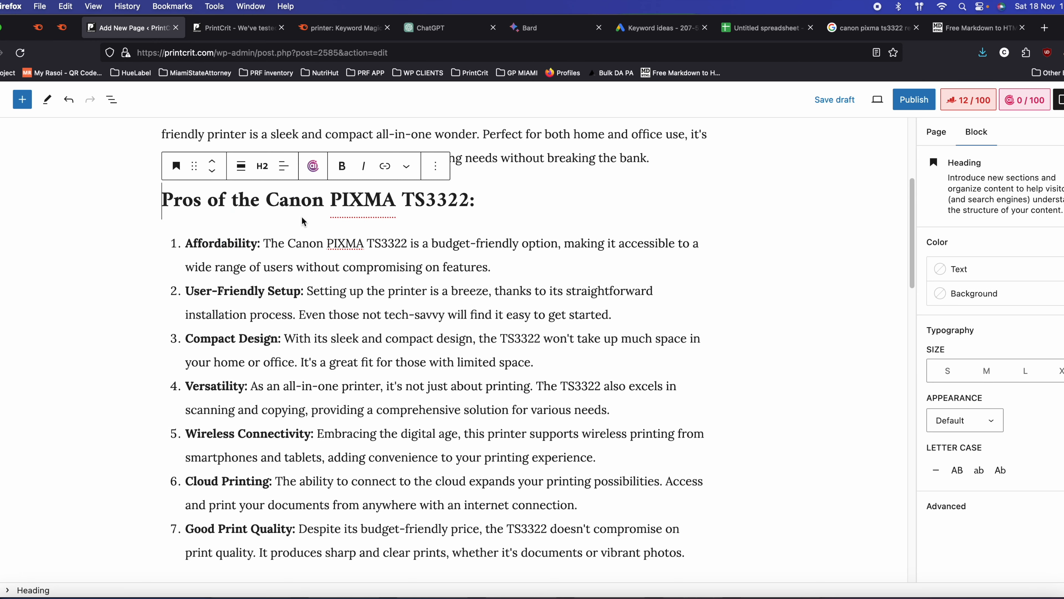
- Convert the "Cons of the Canon PIXMA TS3322:" line to an H2 heading and shorten it to "Cons"
scroll(317, 238, "down", 8)
triple_click(172, 249)
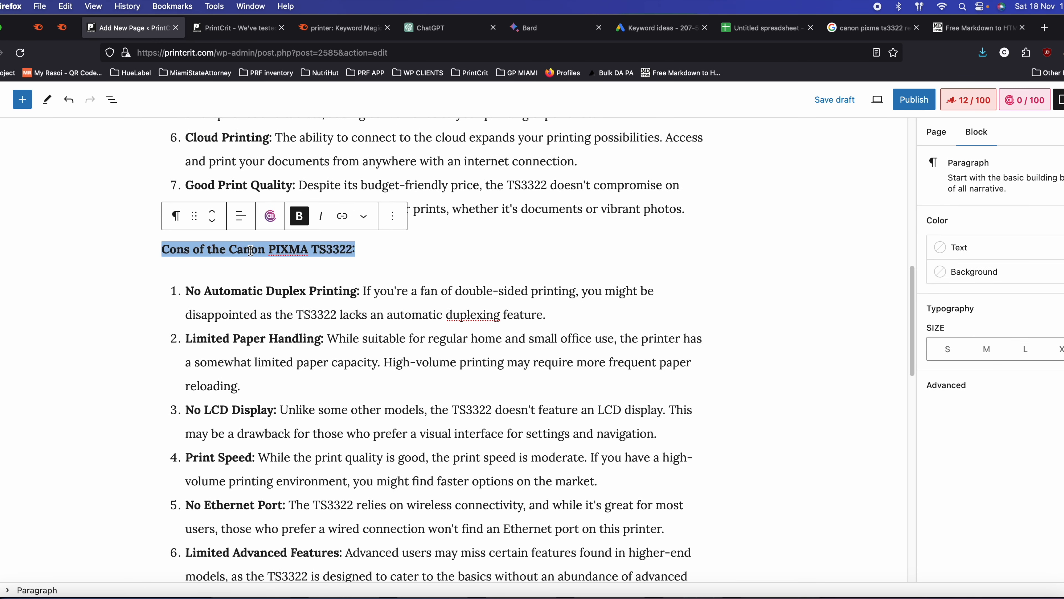
left_click(178, 216)
left_click(217, 281)
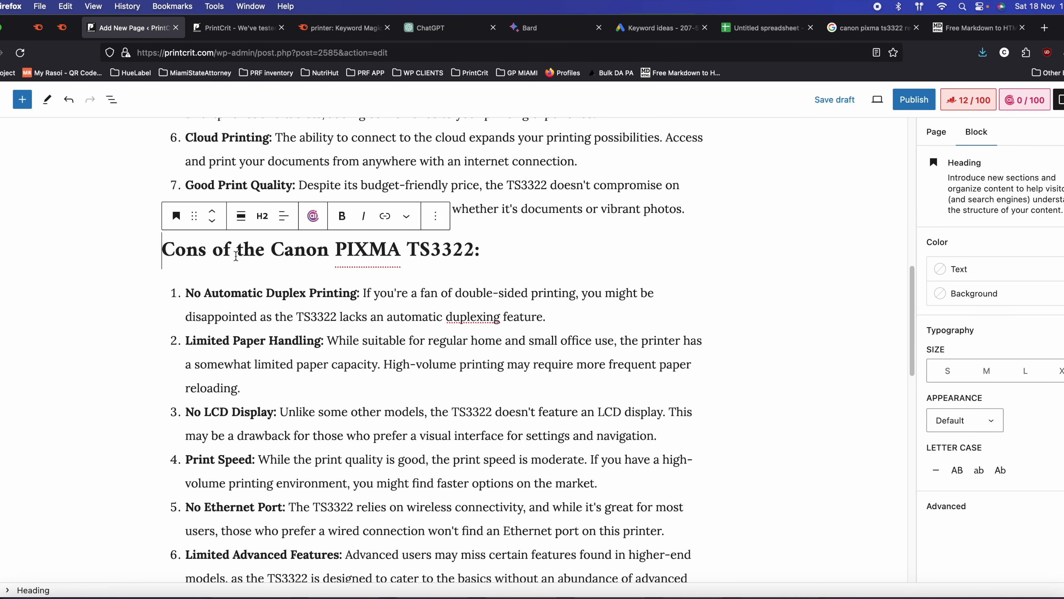
left_click_drag(212, 250, 482, 249)
key("BackSpace")
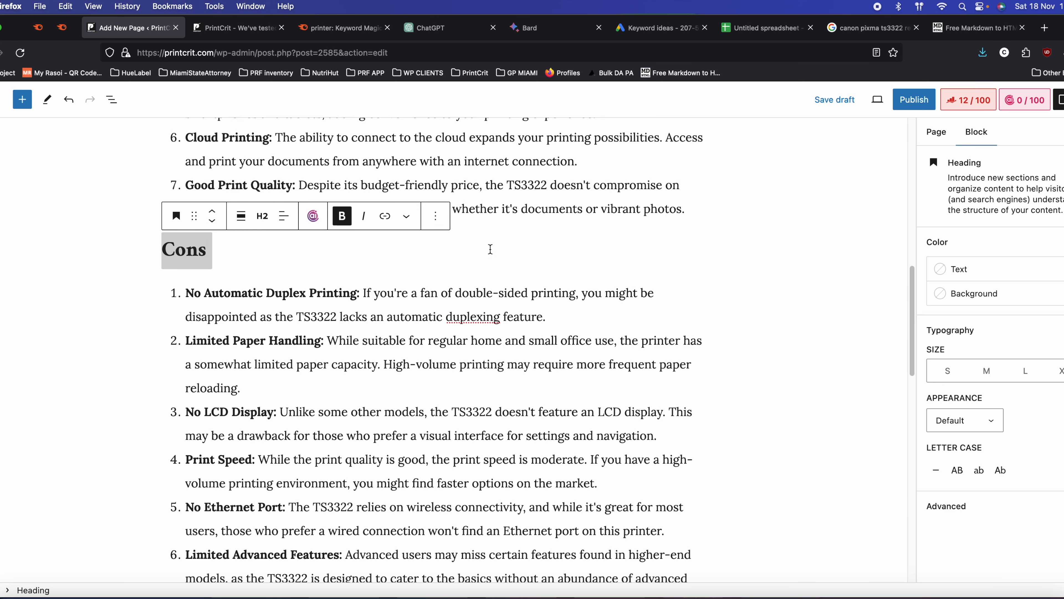
- Shorten the "Pros of the Canon PIXMA TS3322:" heading to "Pros"
scroll(484, 254, "up", 10)
left_click(210, 242)
left_click_drag(208, 242, 475, 242)
key("BackSpace")
left_click(98, 303)
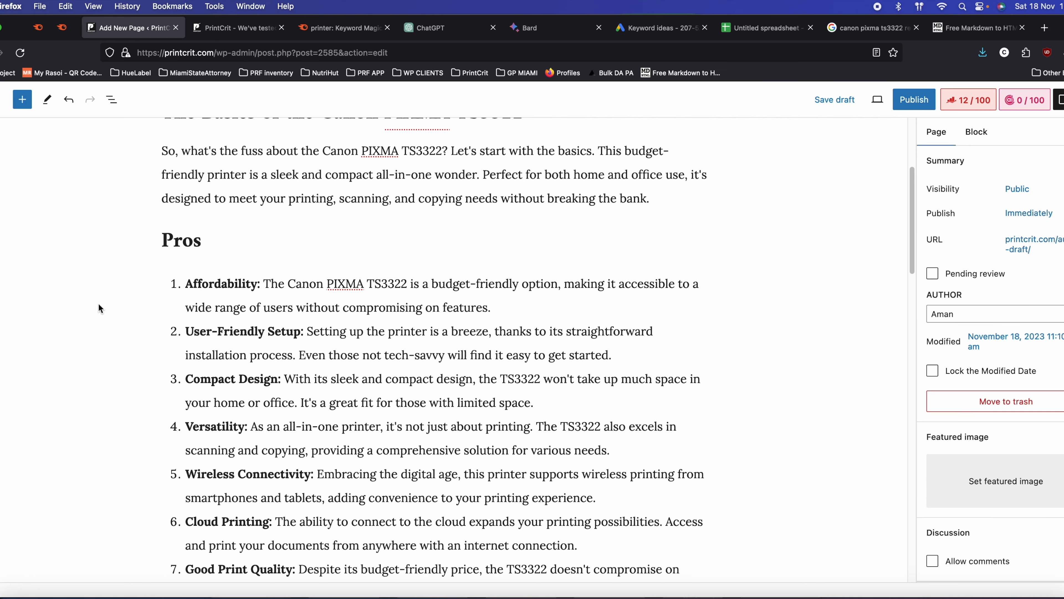
- Copy and delete the "In summary" paragraph below the cons list, and remove the empty list item left there
scroll(115, 314, "down", 8)
scroll(116, 319, "down", 8)
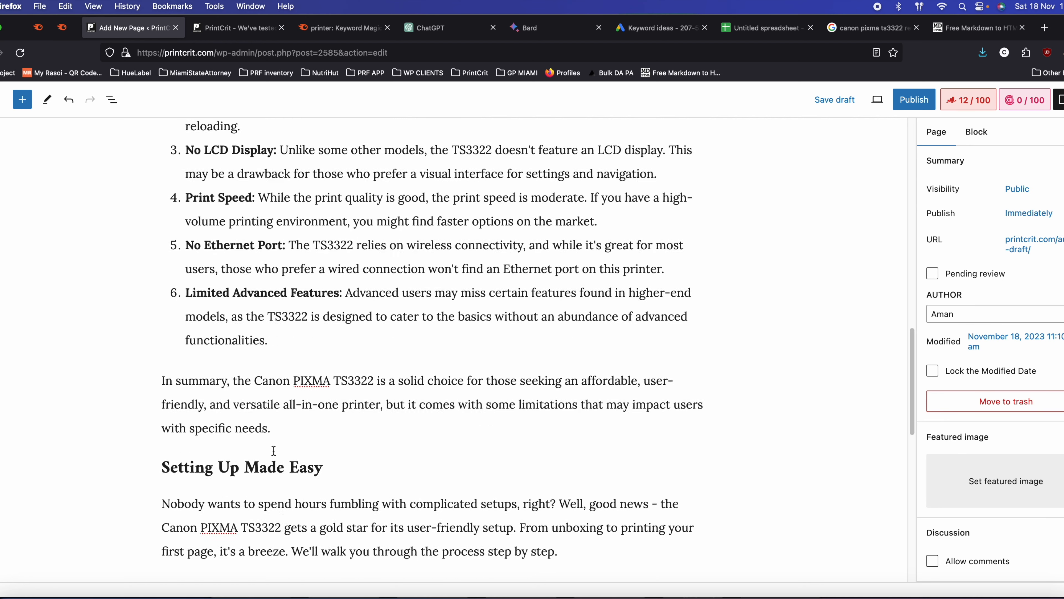
left_click_drag(307, 363, 143, 293)
key("super+c")
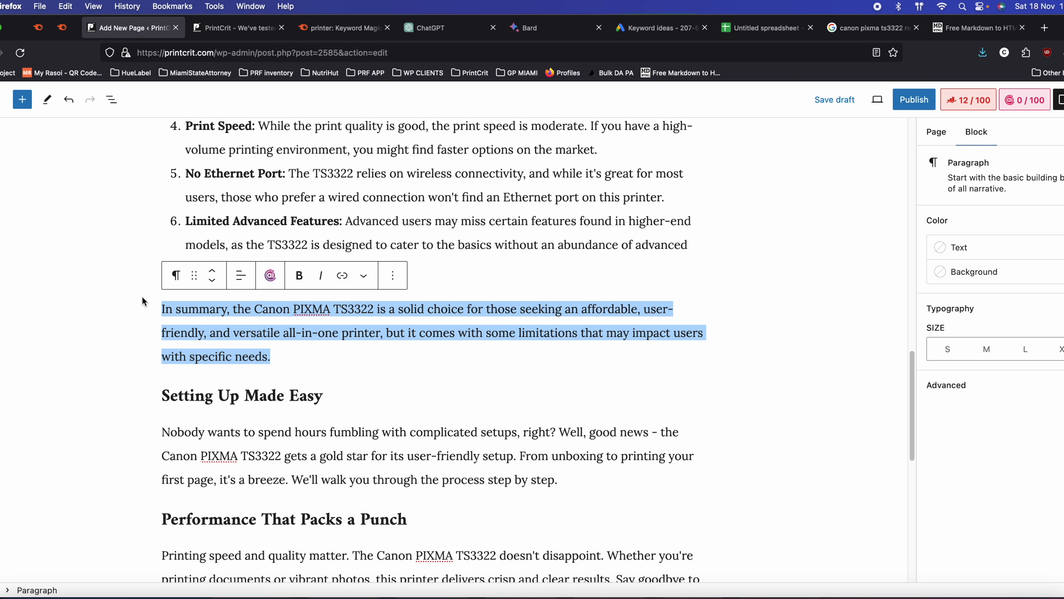
key("BackSpace")
key("BackSpace")
scroll(147, 304, "down", 3)
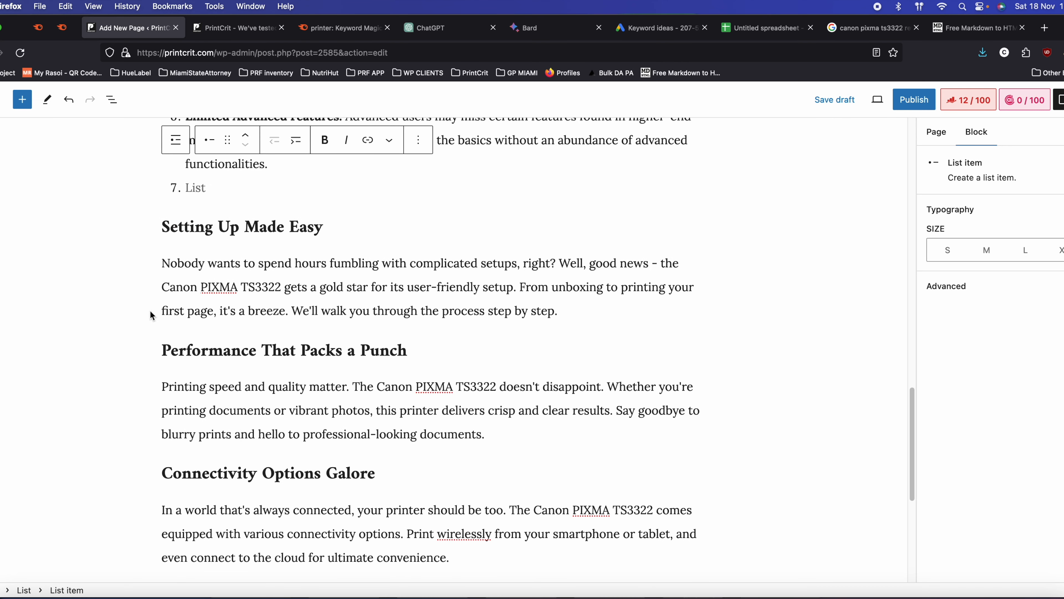
key("BackSpace")
scroll(218, 265, "up", 2)
left_click(92, 272)
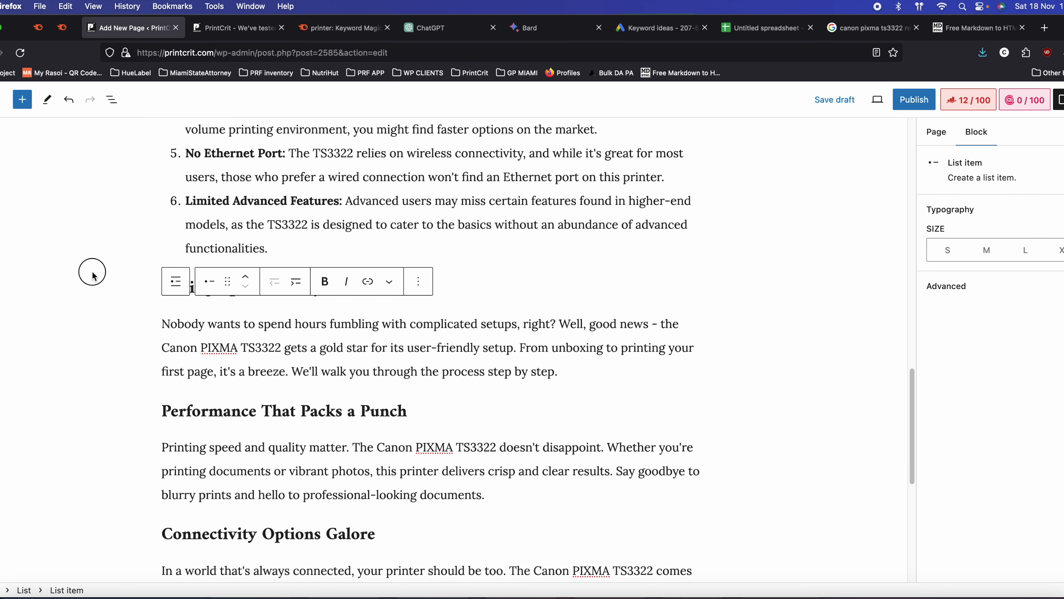
- Paste the copied "In summary" paragraph at the end of the page, below the verdict paragraph
scroll(249, 362, "down", 10)
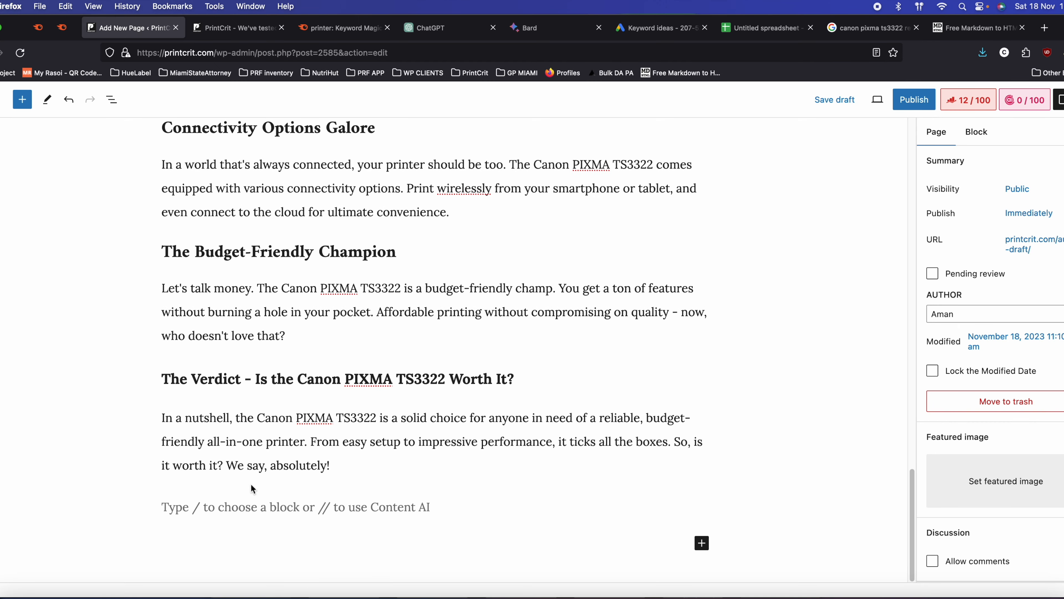
left_click(242, 499)
scroll(241, 498, "up", 1)
key("super+v")
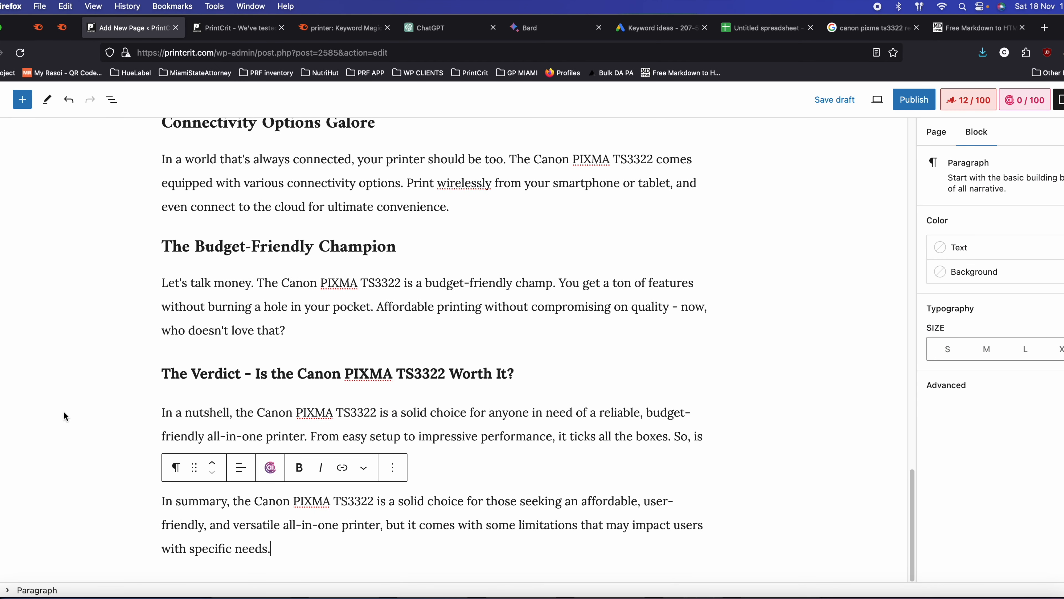
left_click(76, 421)
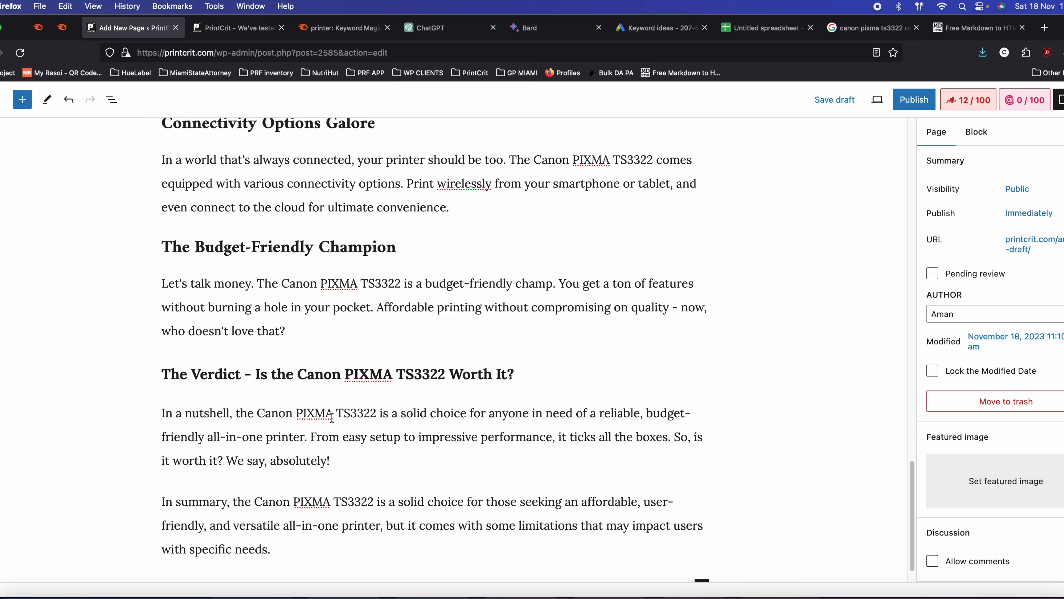
- Review the page from the introduction down through the pros and cons lists
scroll(266, 509, "up", 20)
left_click(179, 187)
left_click_drag(163, 296, 537, 404)
left_click(485, 429)
scroll(486, 431, "down", 6)
scroll(485, 430, "down", 15)
- Add a new line reading "Features" between the cons list and the "Setting Up Made Easy" heading
left_click(162, 318)
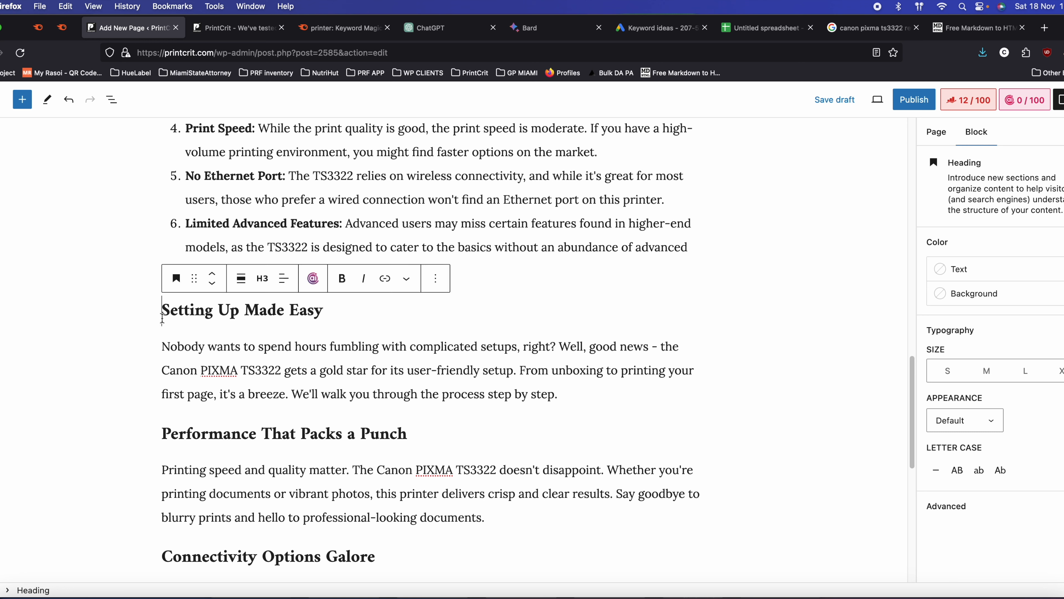
left_click(140, 225)
left_click(282, 270)
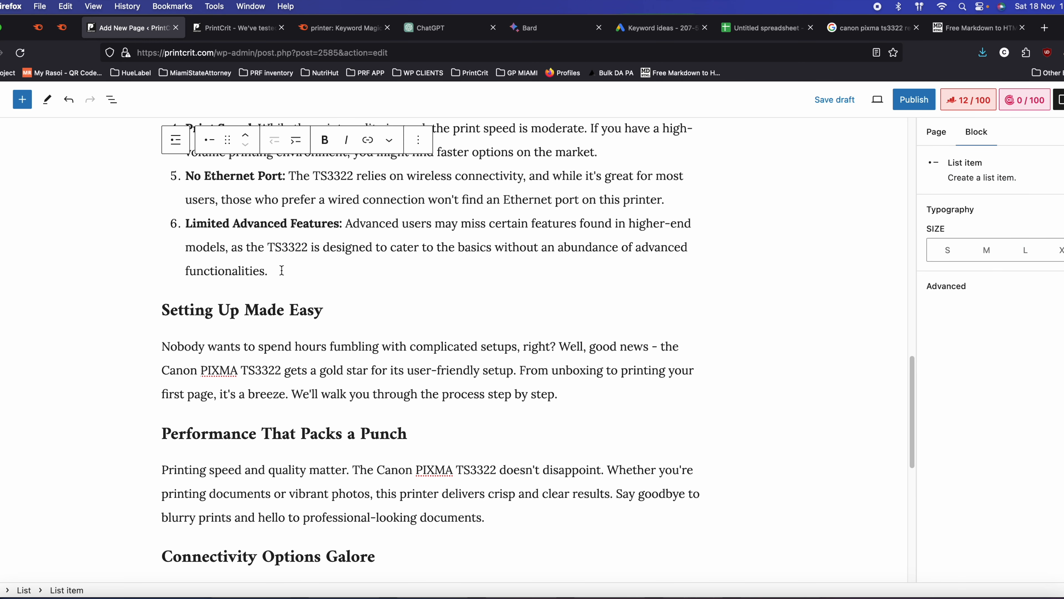
key("Return")
key("Return")
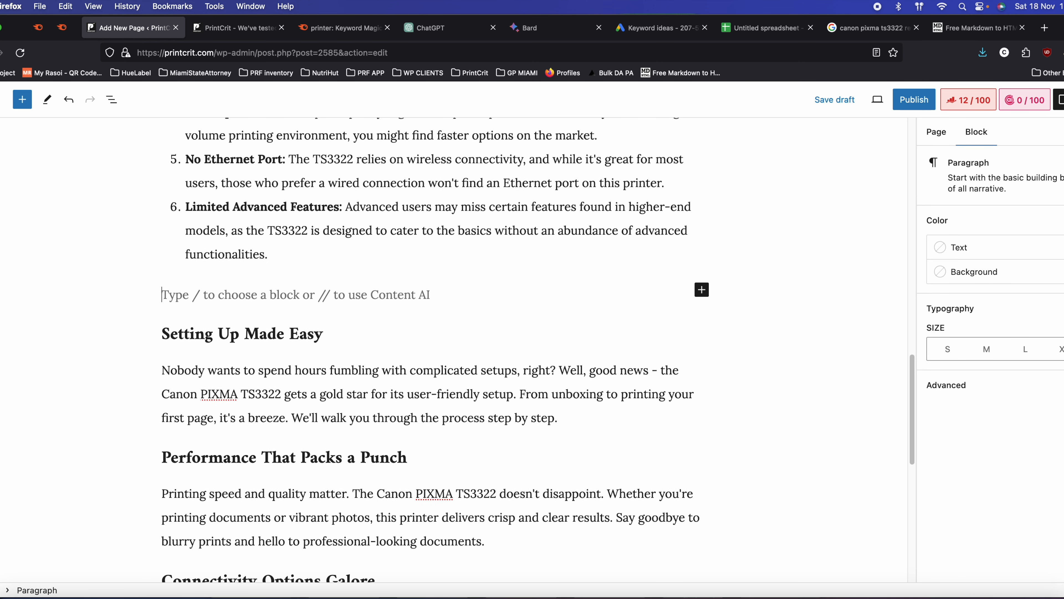
type("Fea")
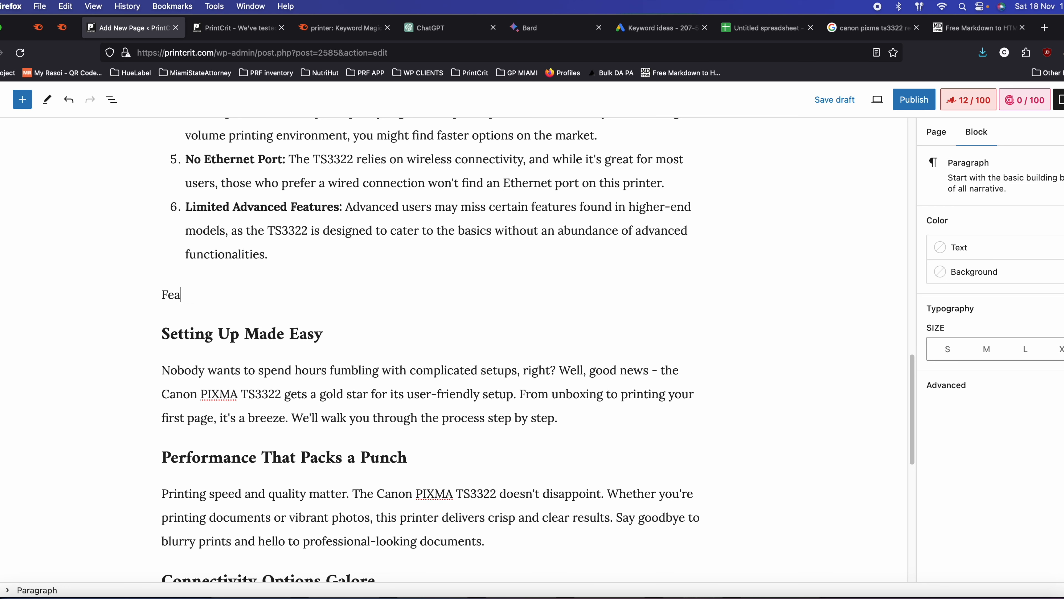
- Convert the "Features" line to an H2 heading
double_click(174, 293)
left_click(175, 261)
left_click(208, 319)
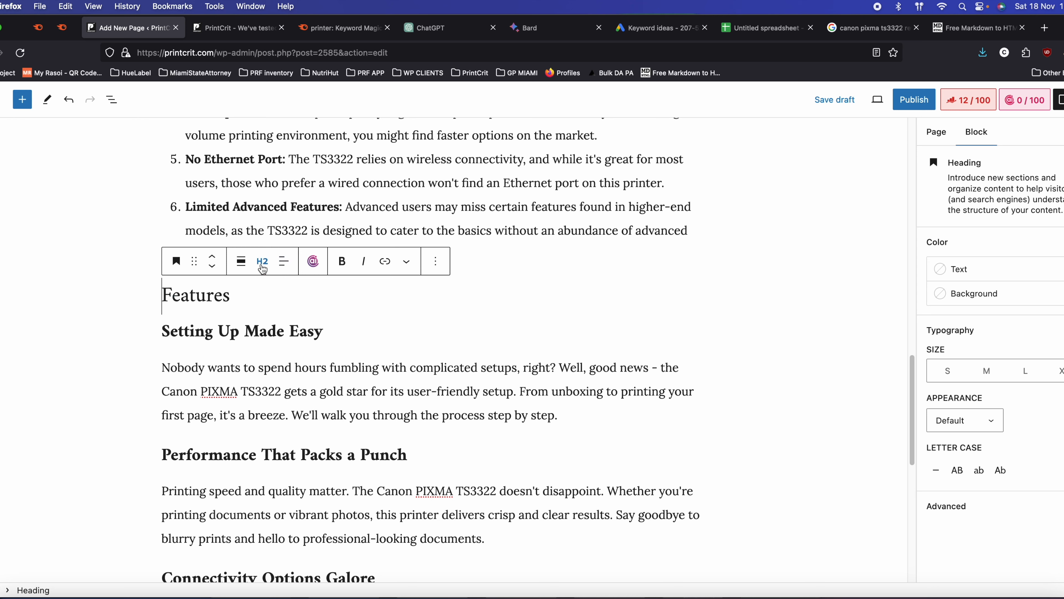
left_click(265, 268)
left_click(264, 320)
left_click(118, 318)
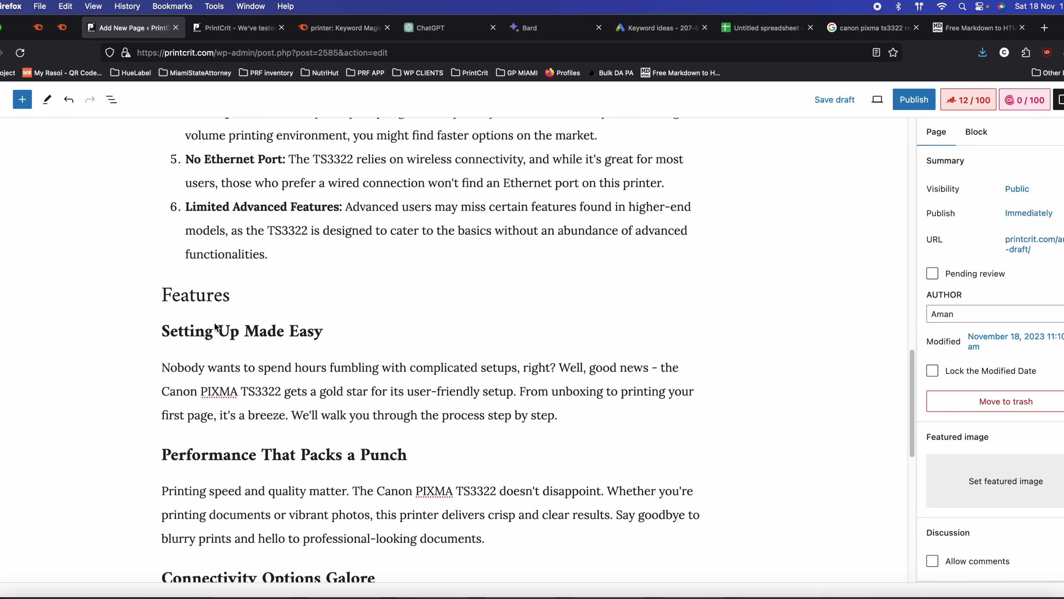
- Check the sections from "Features" down to the closing summary, and return to the start of the page
scroll(112, 384, "down", 3)
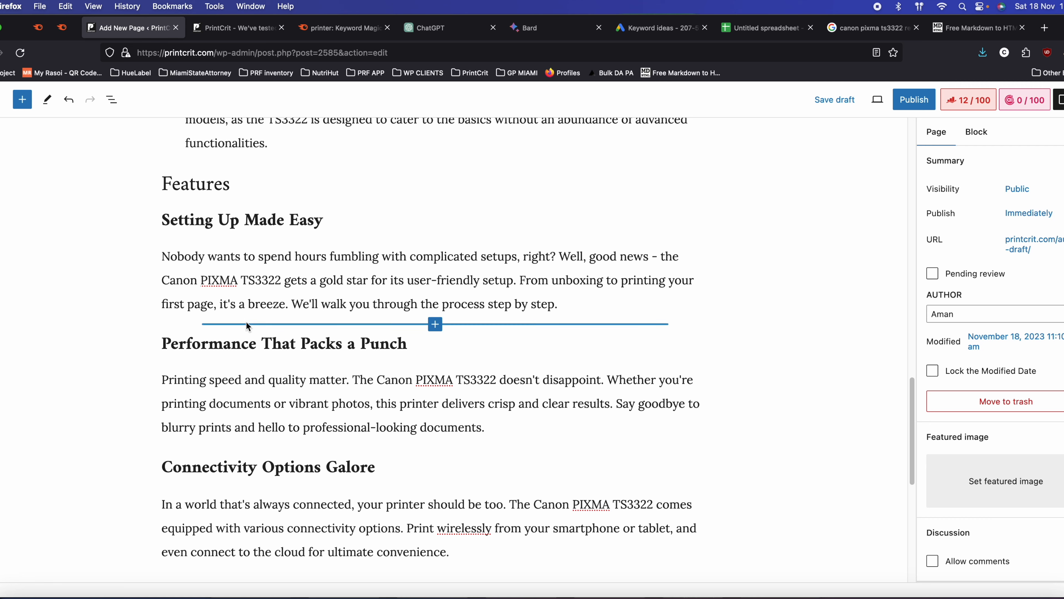
scroll(257, 346, "down", 4)
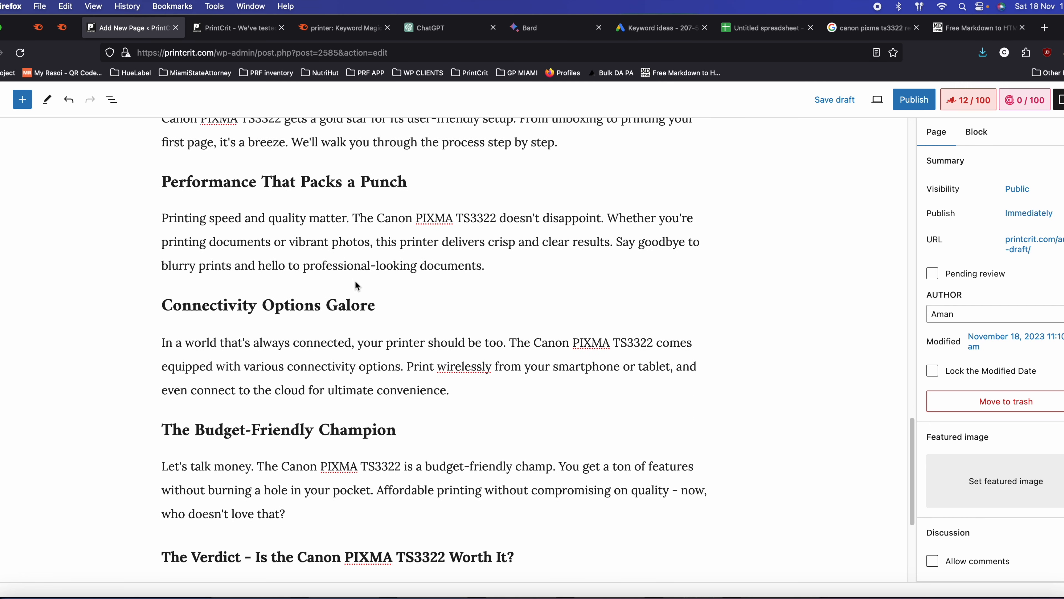
scroll(215, 338, "down", 3)
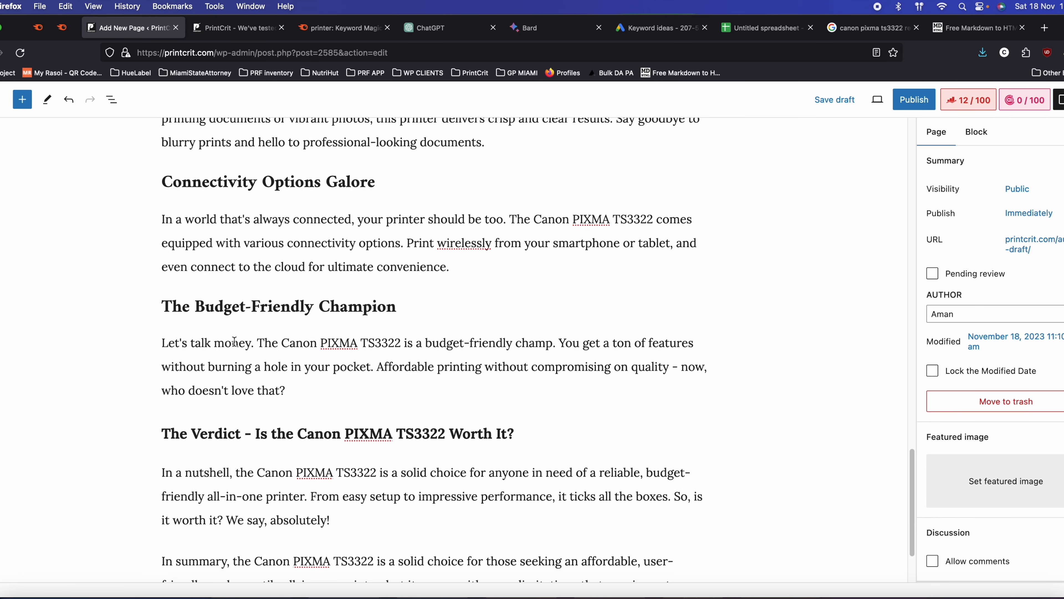
scroll(232, 342, "down", 3)
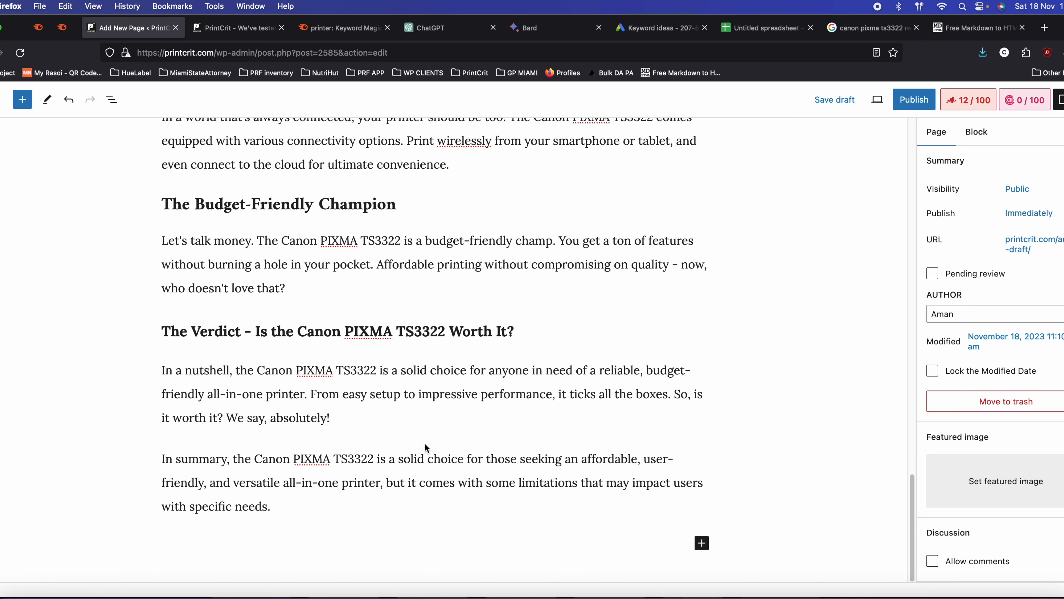
scroll(394, 425, "up", 20)
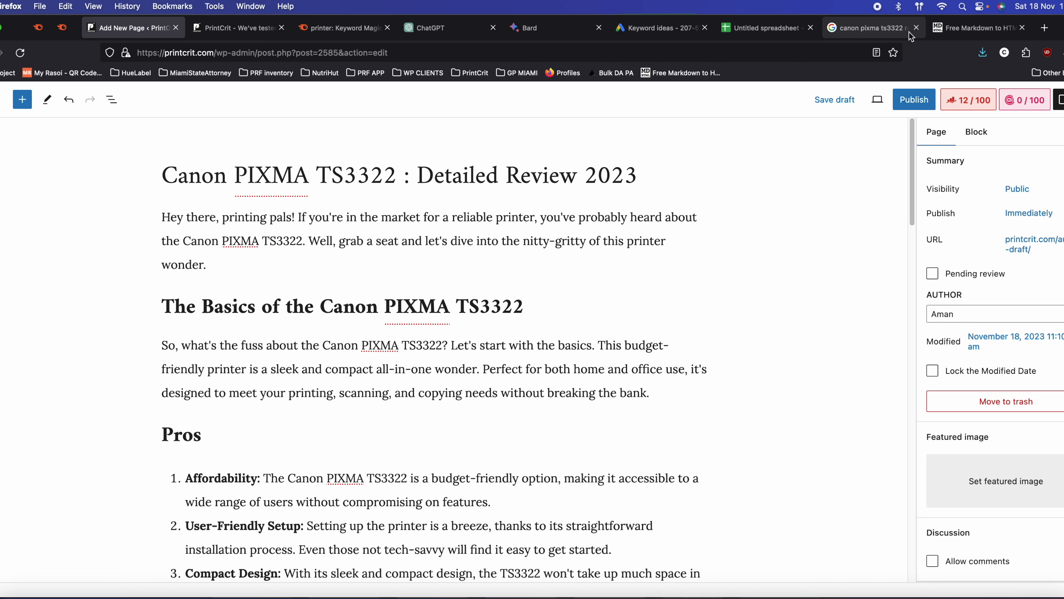
- Show the Google image results for "canon pixma ts3322 review" and preview several of the printer photos
left_click(900, 29)
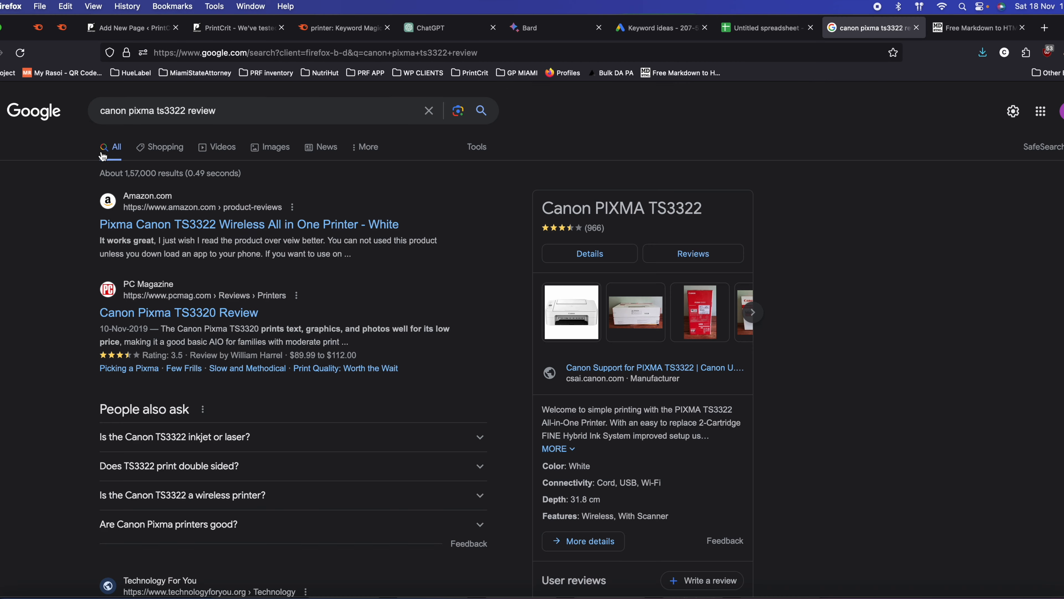
left_click(272, 147)
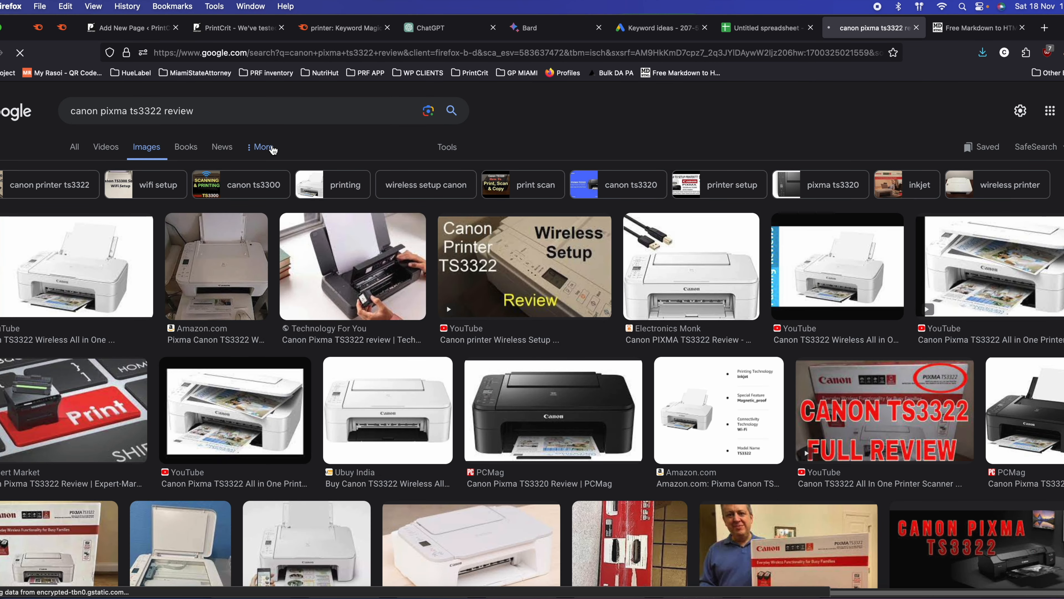
left_click(211, 270)
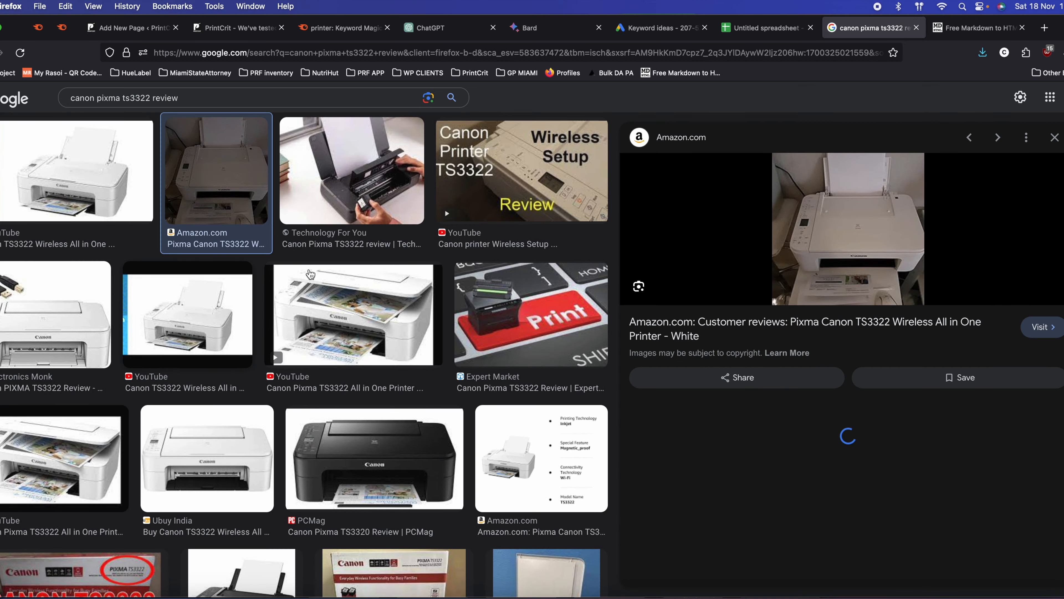
left_click(338, 204)
left_click(169, 276)
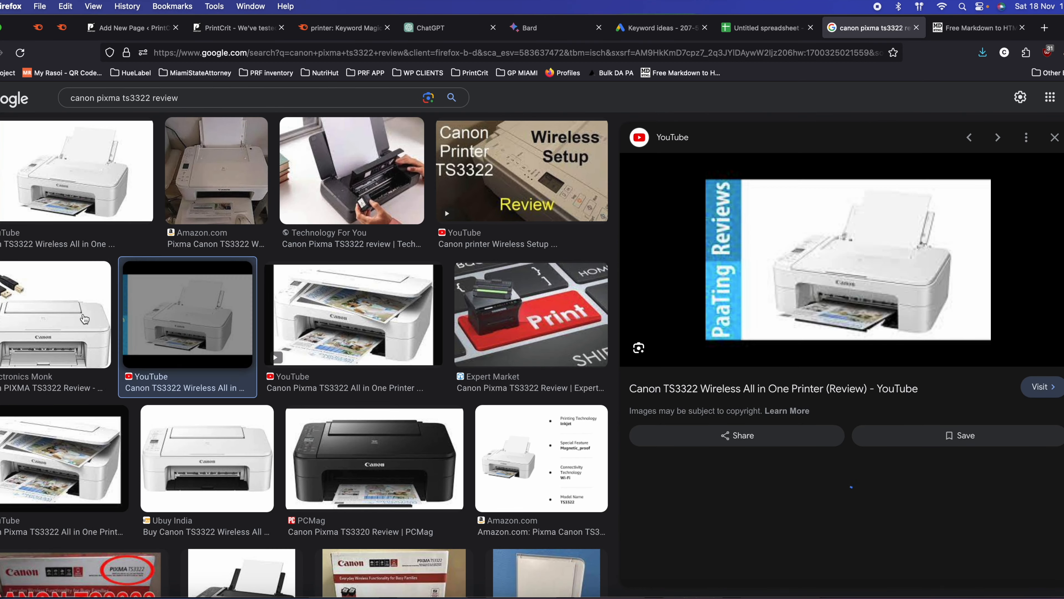
left_click(63, 314)
- Save the YouTube "Canon Pixma TS3322 All in One Printer Review" image to the Desktop as maxresdefault in JPEG format
left_click(427, 329)
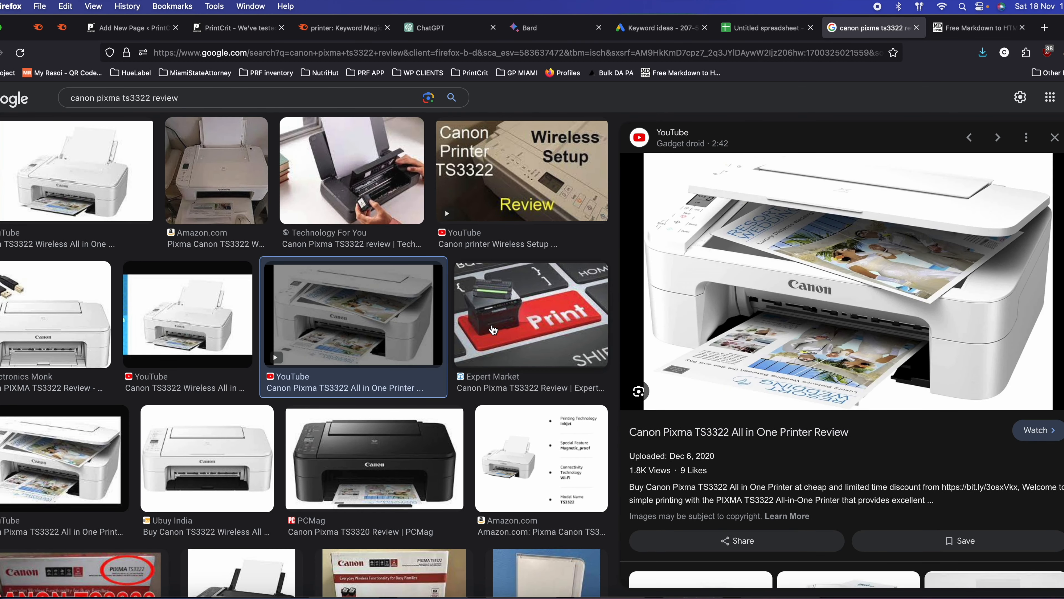
right_click(761, 310)
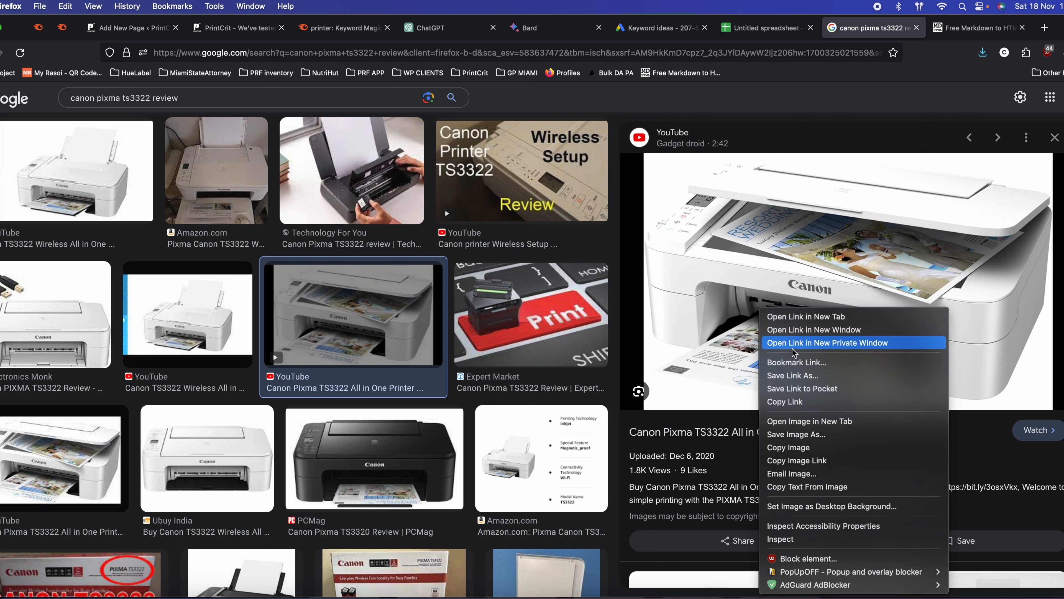
left_click(812, 436)
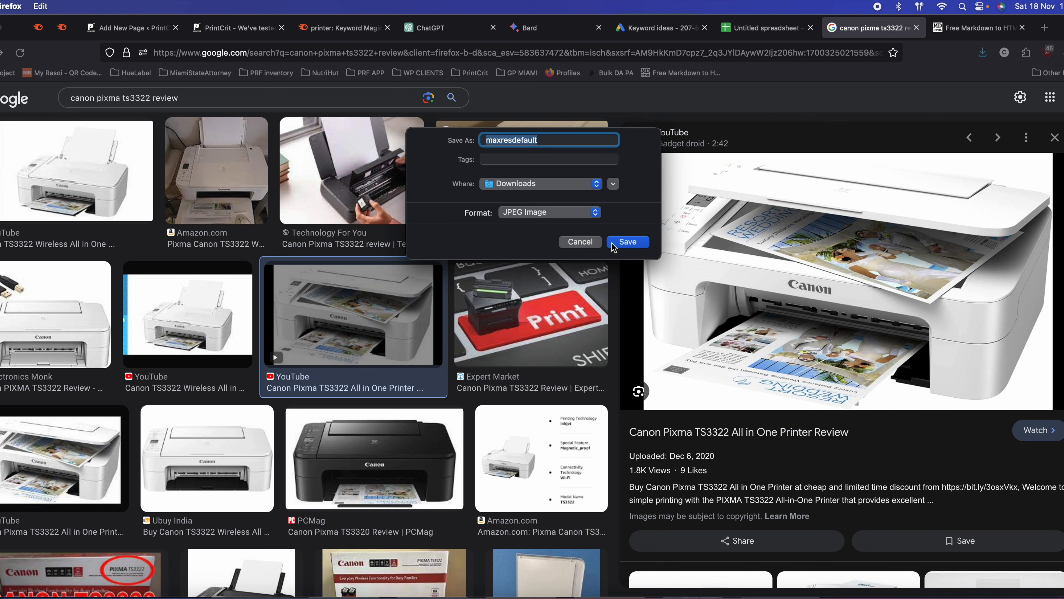
left_click(546, 185)
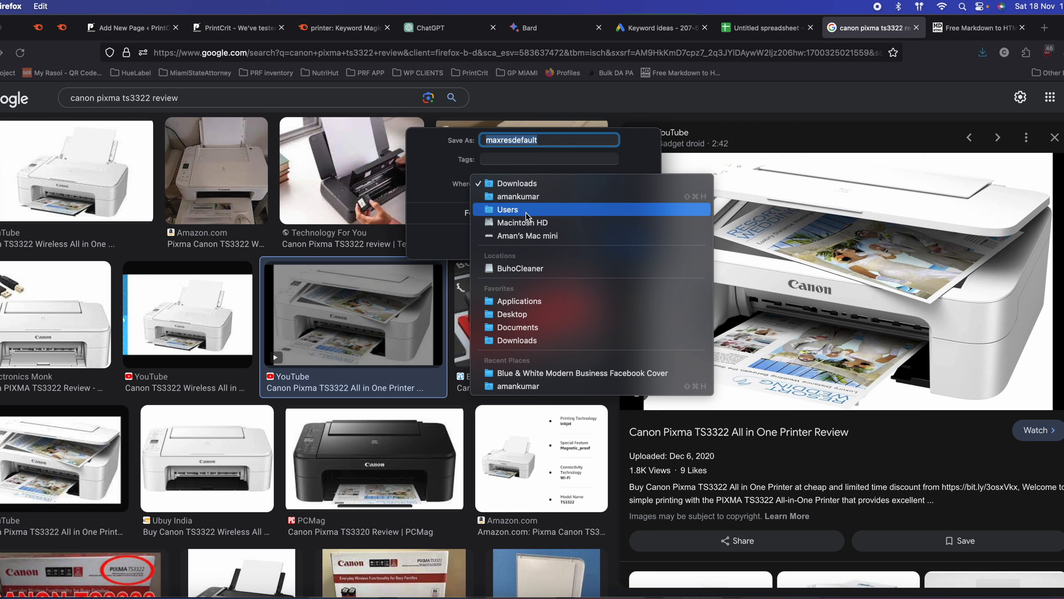
left_click(520, 314)
left_click(628, 242)
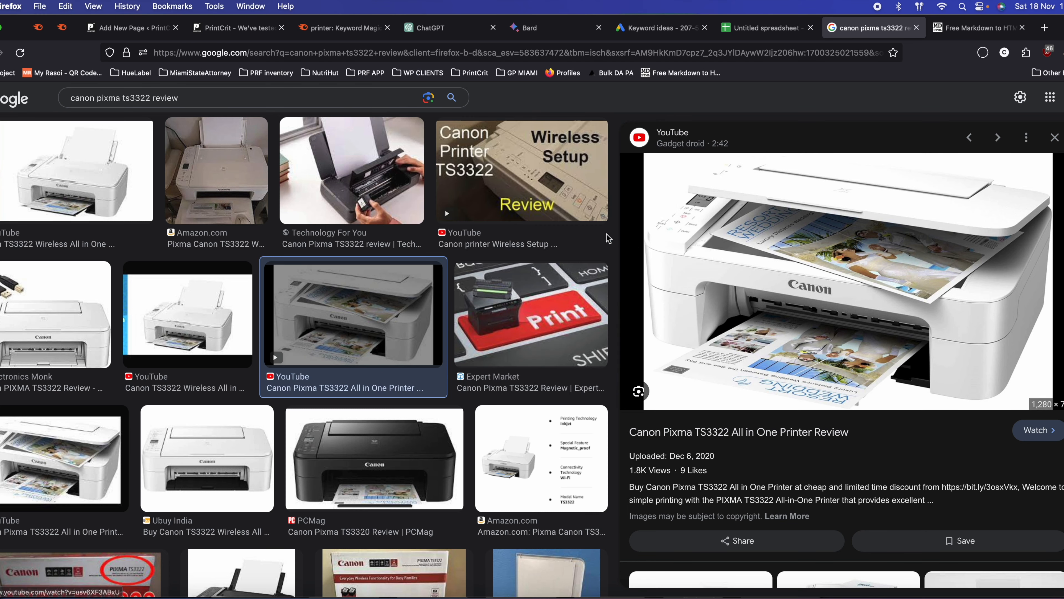
- Find the eBay photo of the Canon PIXMA TS3322 box in the image results and save it to the Desktop
scroll(520, 261, "down", 2)
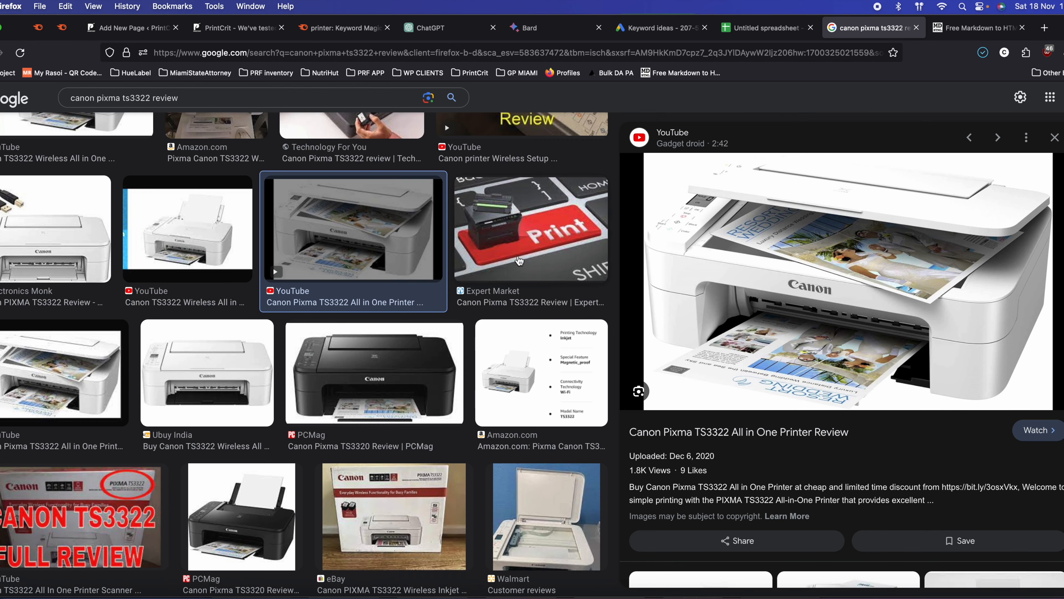
scroll(366, 348, "down", 2)
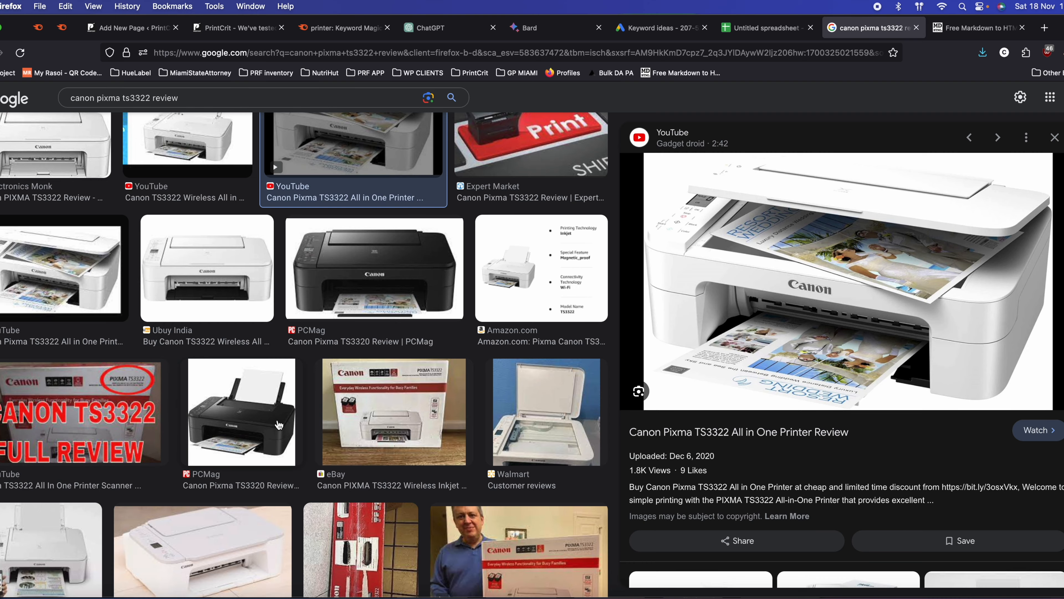
scroll(278, 424, "down", 2)
left_click(386, 357)
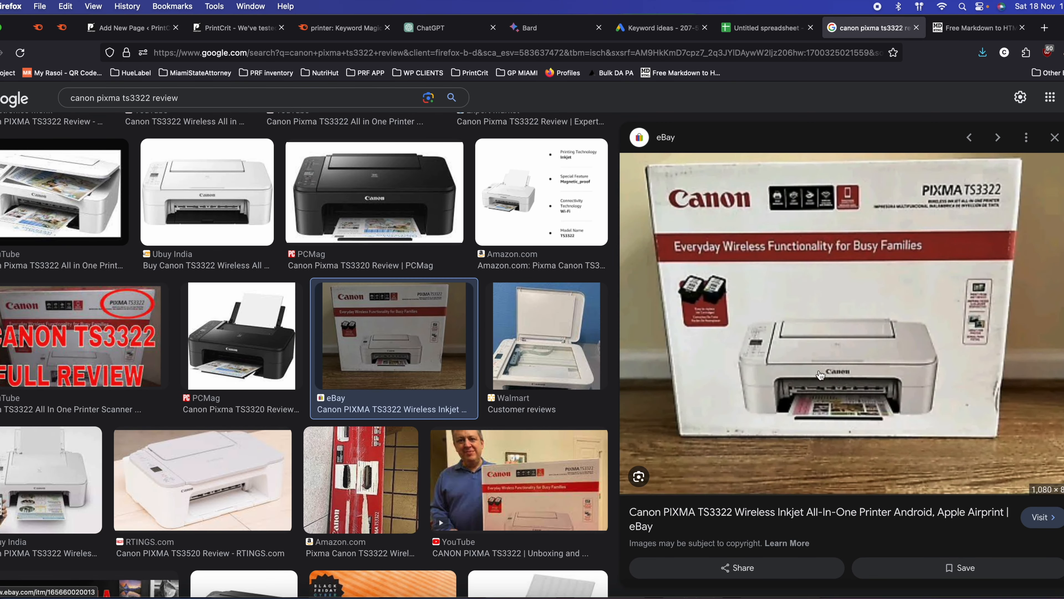
right_click(835, 280)
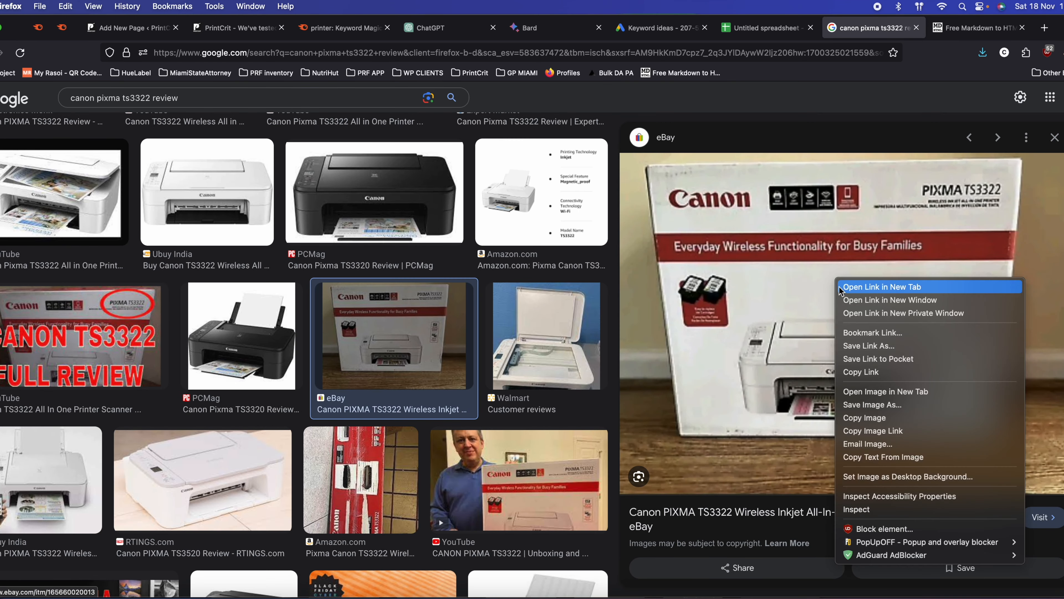
left_click(877, 406)
left_click(631, 242)
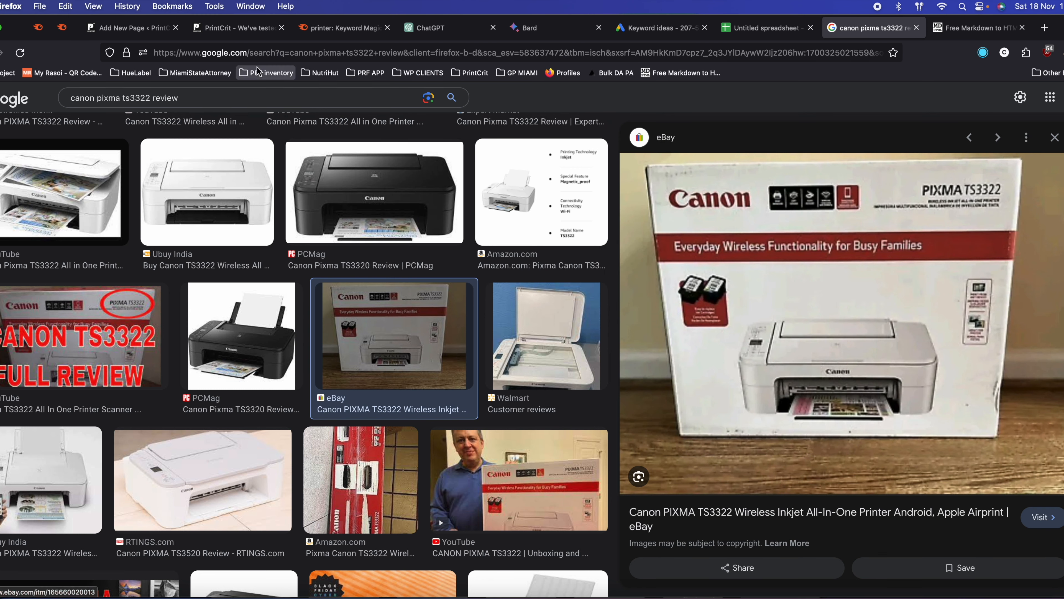
- Return to the WordPress page editor and insert an Image block between the introduction paragraph and "The Basics of the Canon PIXMA TS3322" heading
left_click(262, 29)
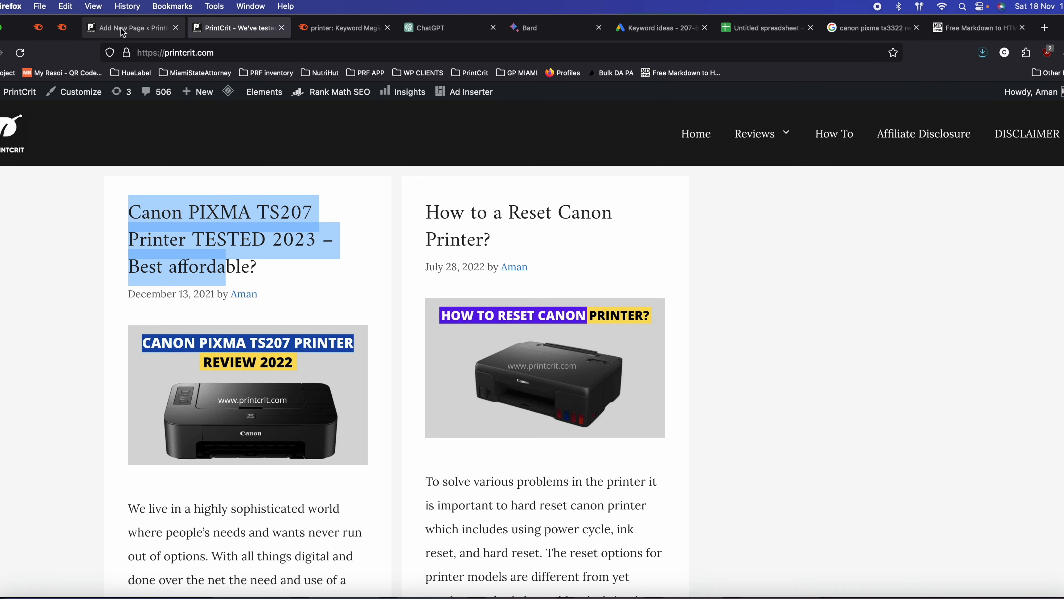
left_click(121, 27)
scroll(548, 289, "down", 3)
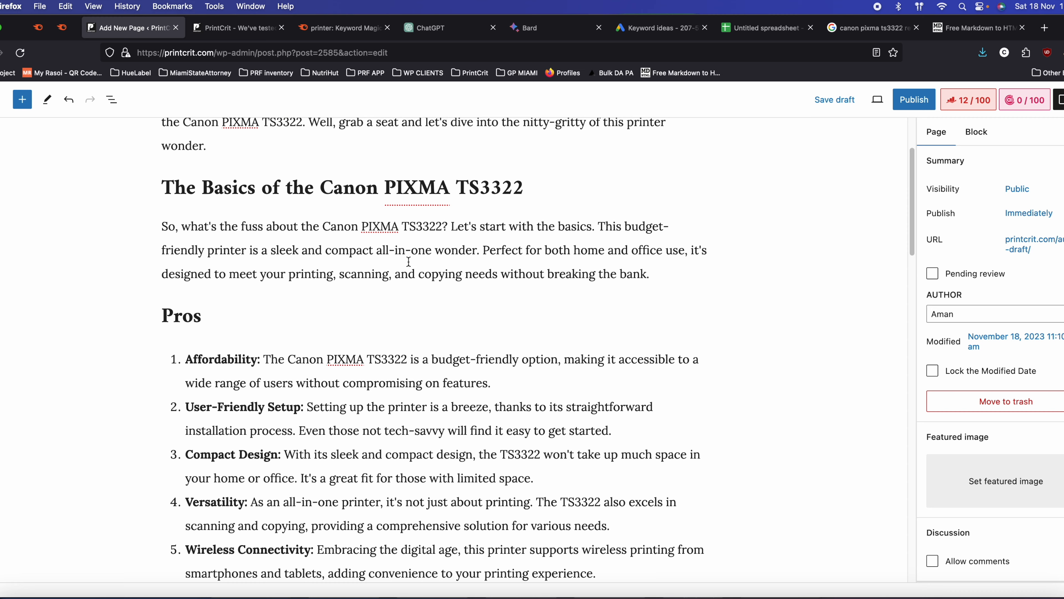
left_click(247, 206)
key("Return")
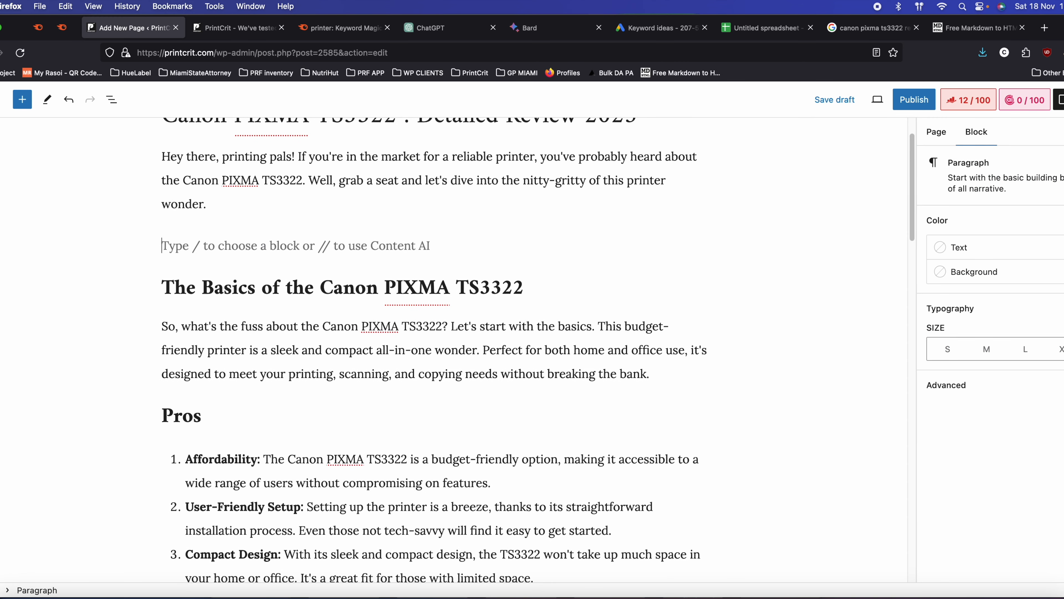
left_click(701, 240)
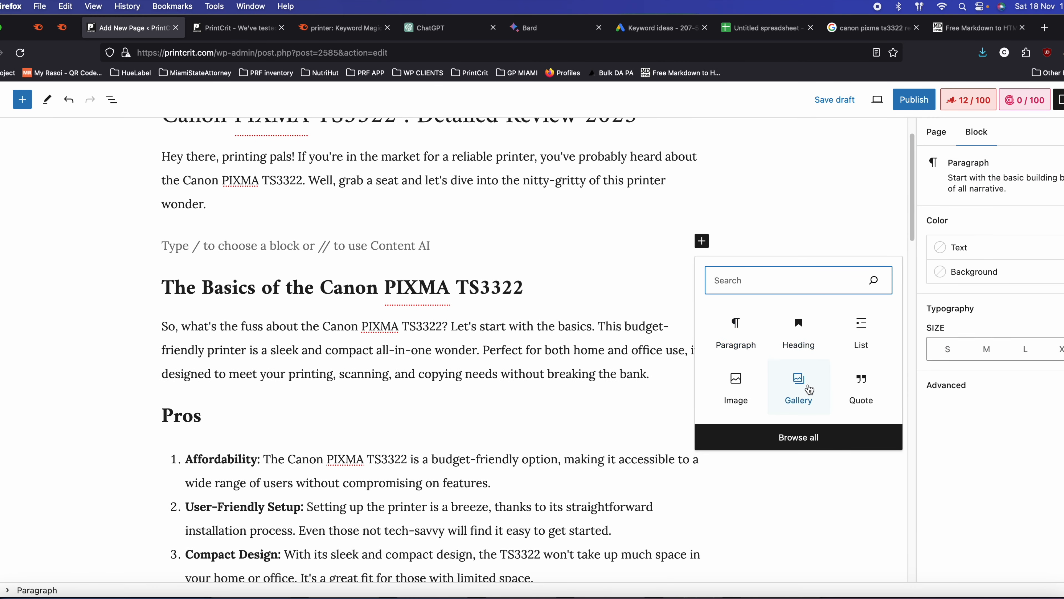
left_click(736, 388)
- Upload maxresdefault.jpg from the Desktop into the Image block below the introduction
left_click(206, 325)
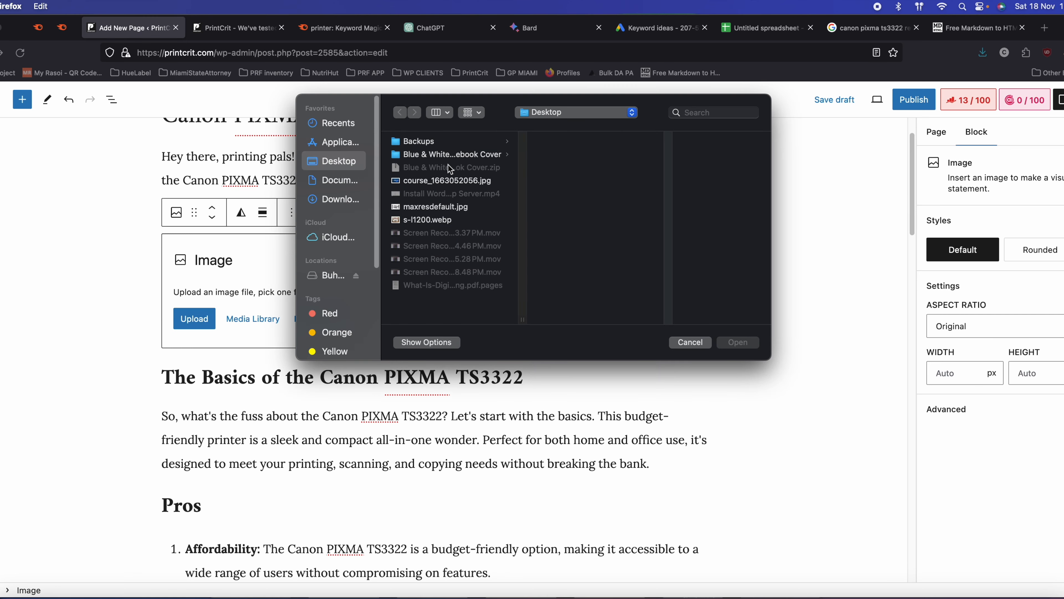
left_click(430, 208)
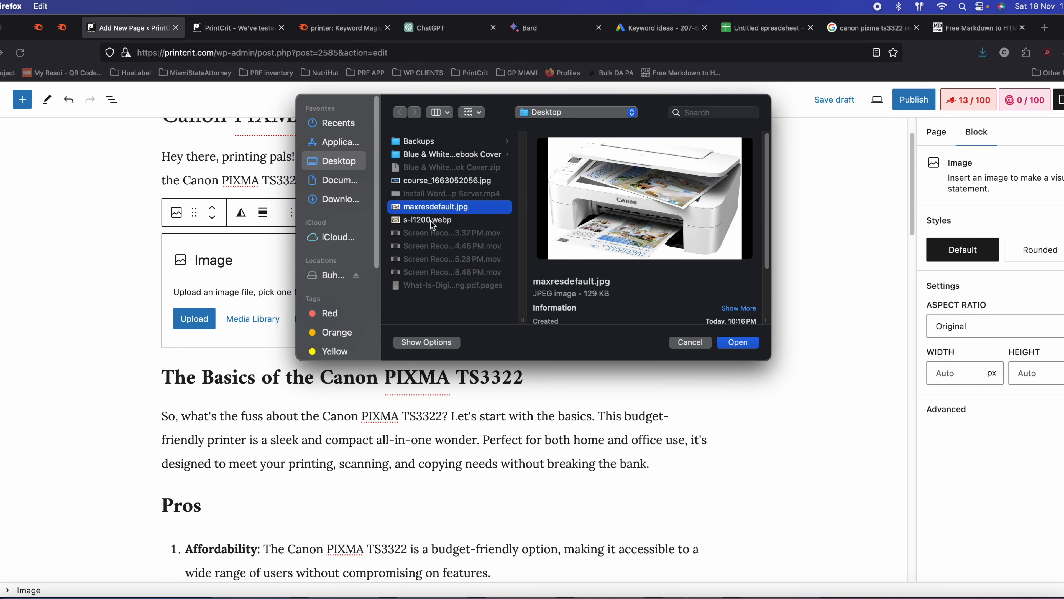
left_click(465, 221)
left_click(460, 208)
left_click(737, 343)
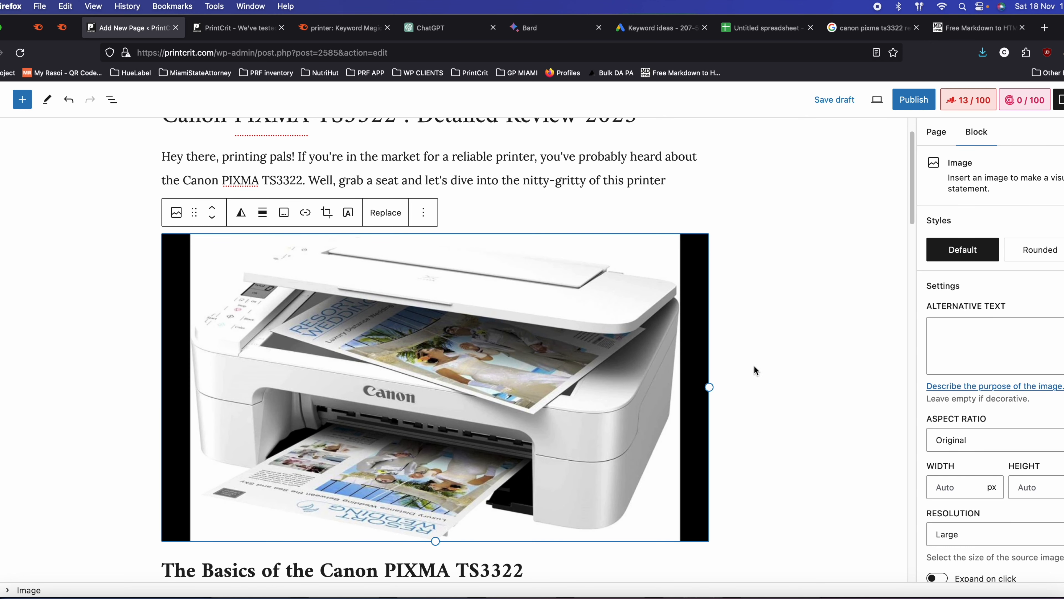
scroll(754, 370, "down", 5)
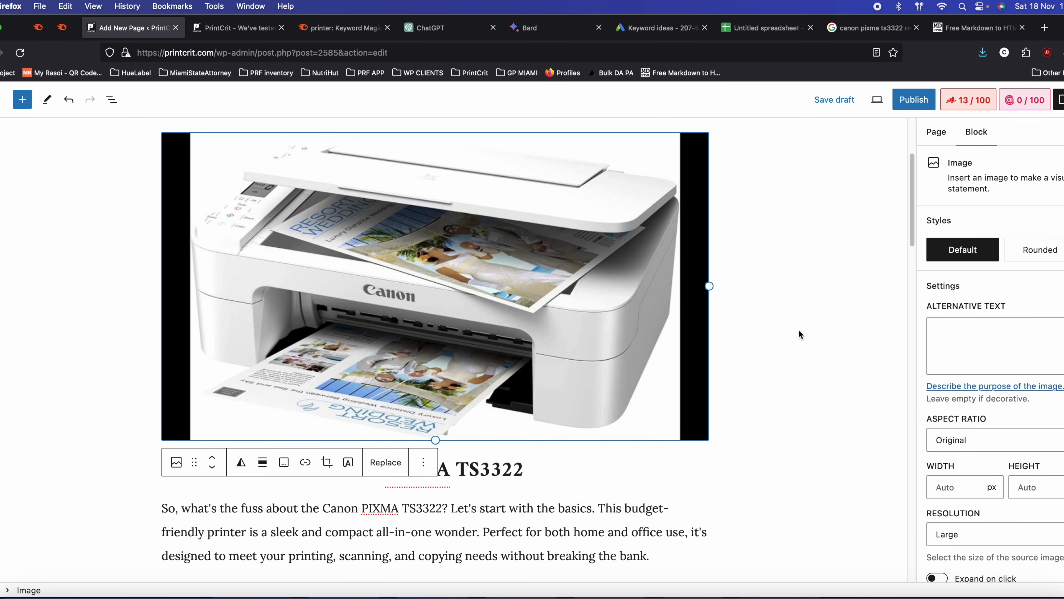
left_click(939, 339)
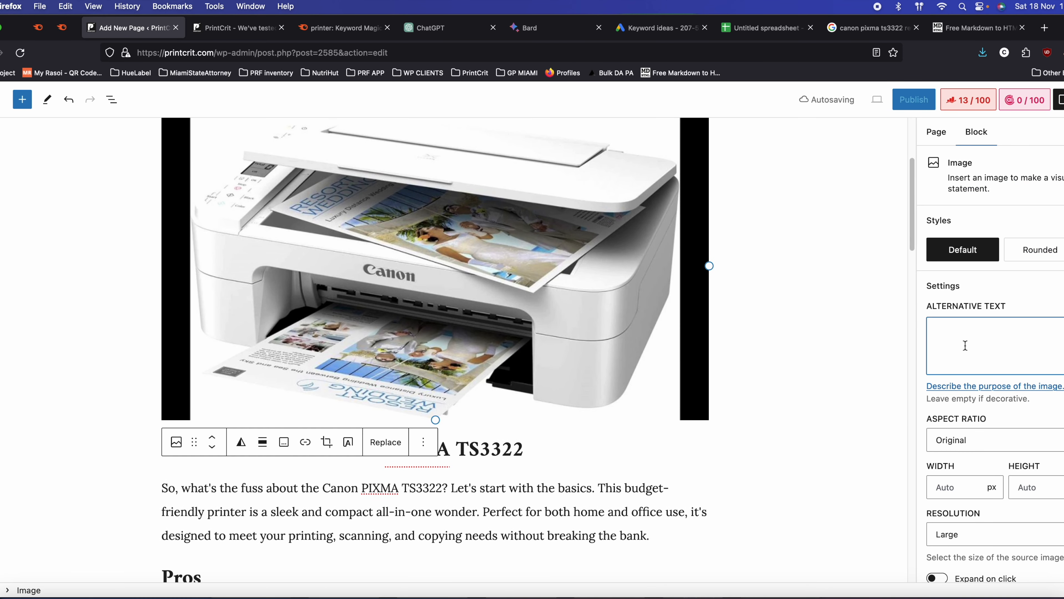
left_click(433, 305)
right_click(432, 304)
left_click(258, 400)
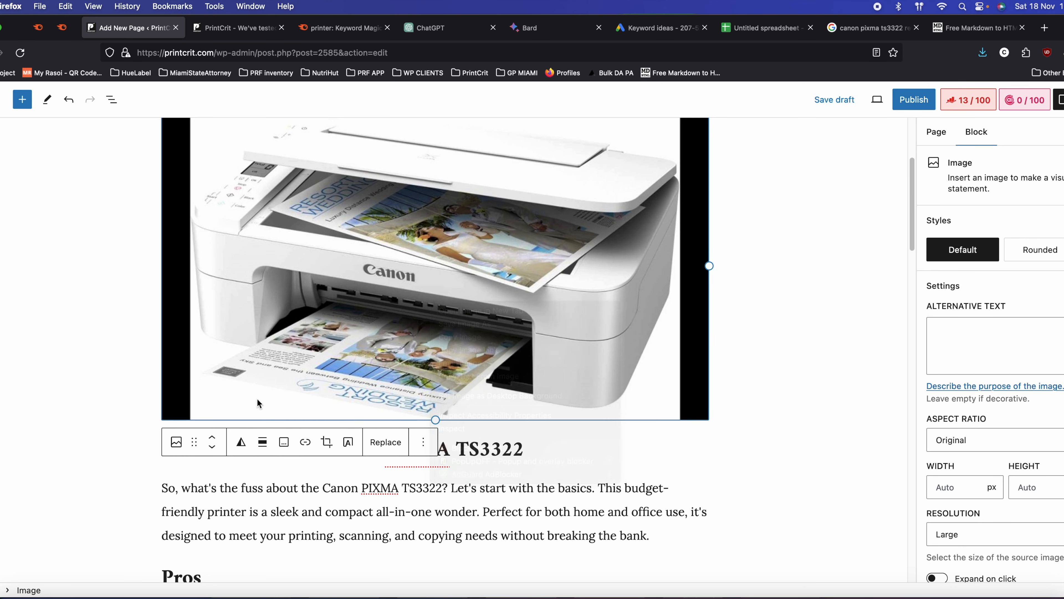
- Open the media library to replace the image below the introduction and clear the title of maxresdefault.jpg
left_click(379, 442)
left_click(440, 478)
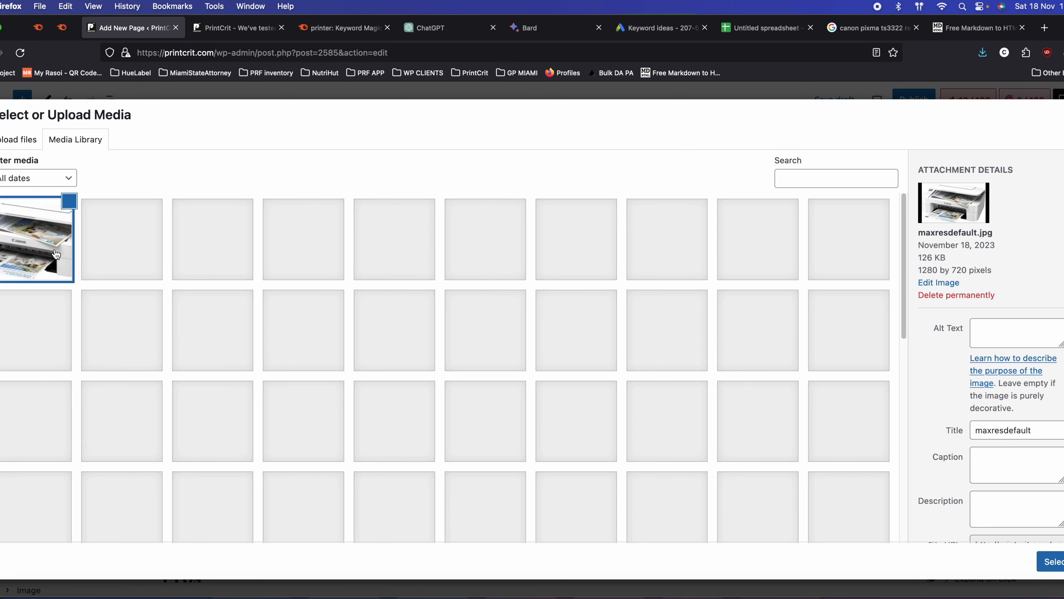
left_click(28, 252)
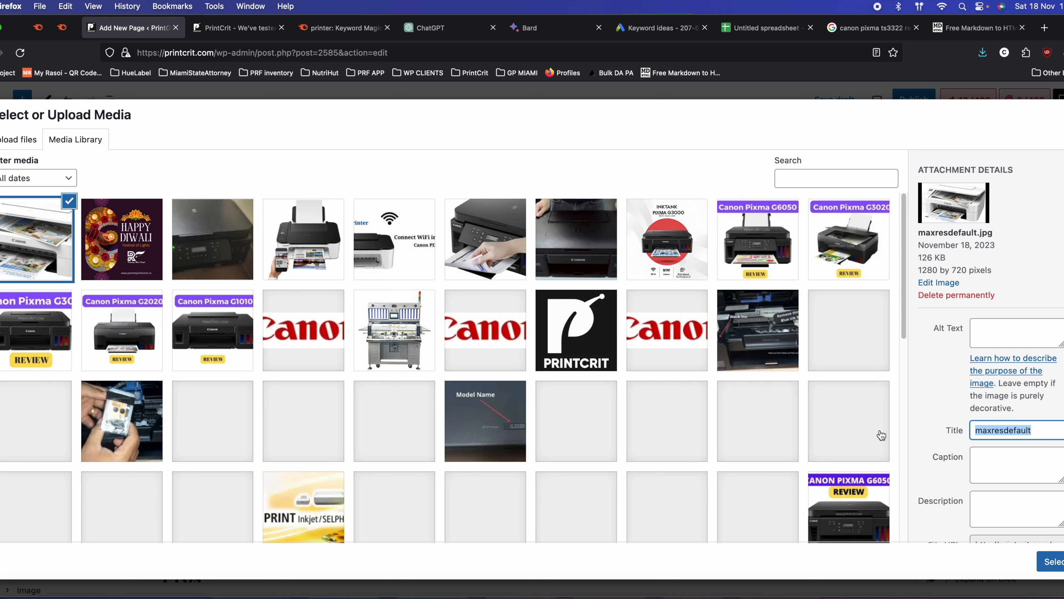
key("BackSpace")
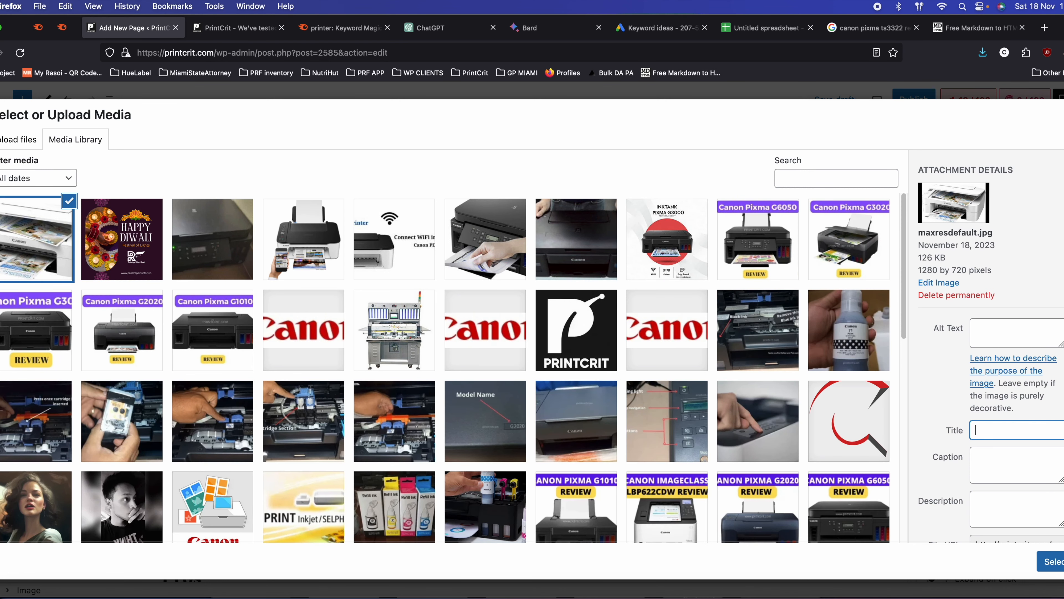
- Copy the printer name from the ChatGPT summary and set the alt text of maxresdefault.jpg to "Canon PIXMA TS3322 Review"
left_click(243, 28)
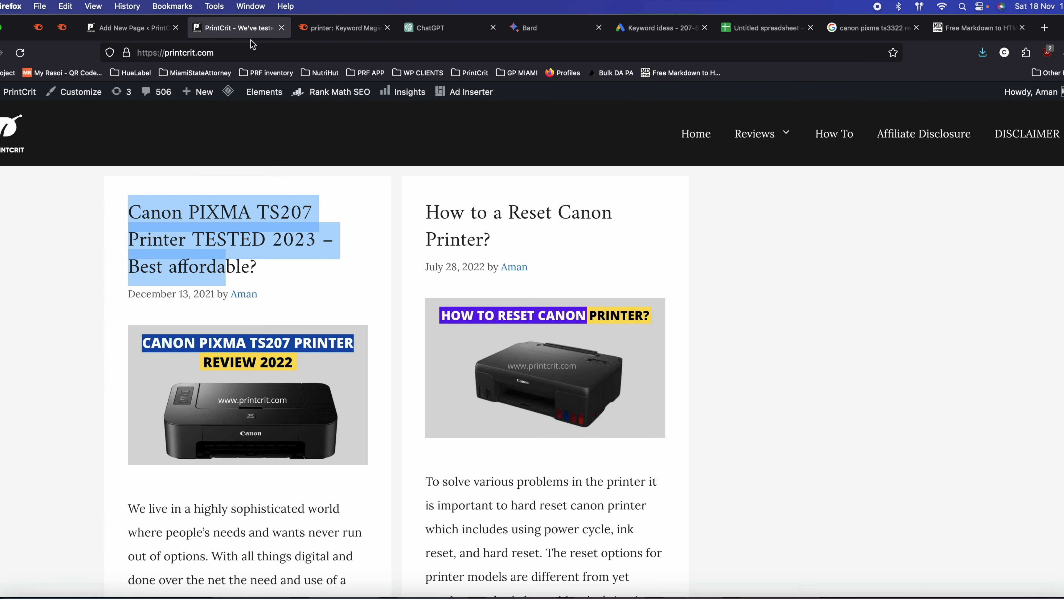
left_click(452, 28)
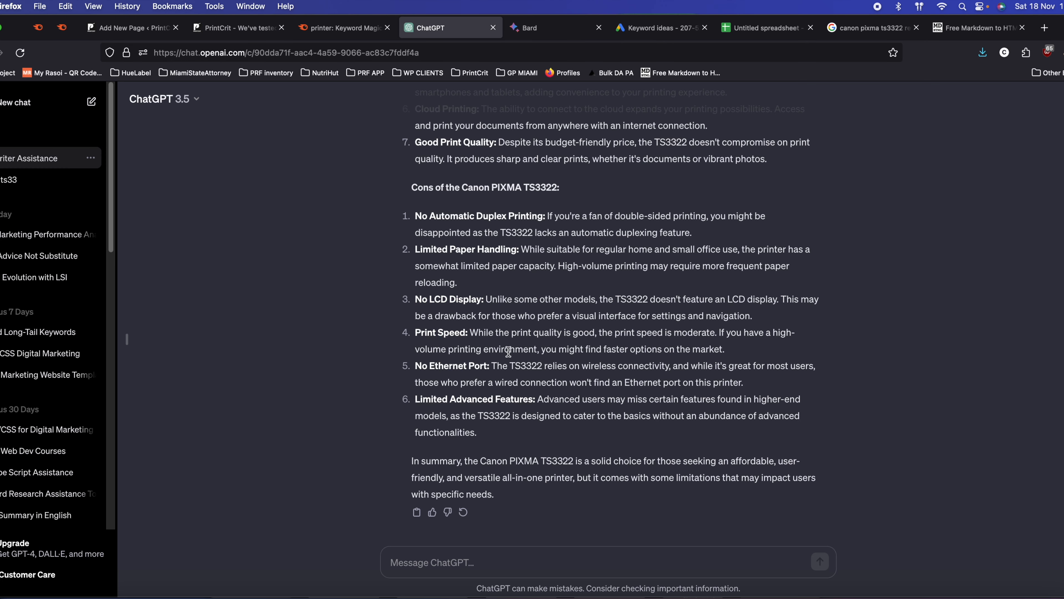
left_click_drag(480, 461, 574, 461)
key("super+c")
left_click(237, 28)
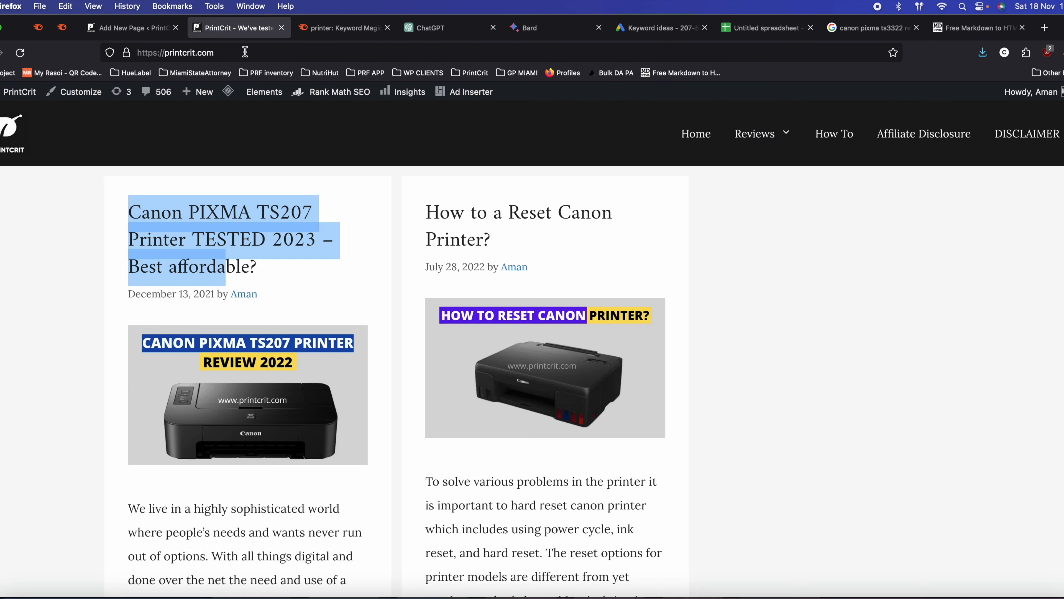
left_click(131, 29)
left_click(1005, 334)
key("super+v")
type("R")
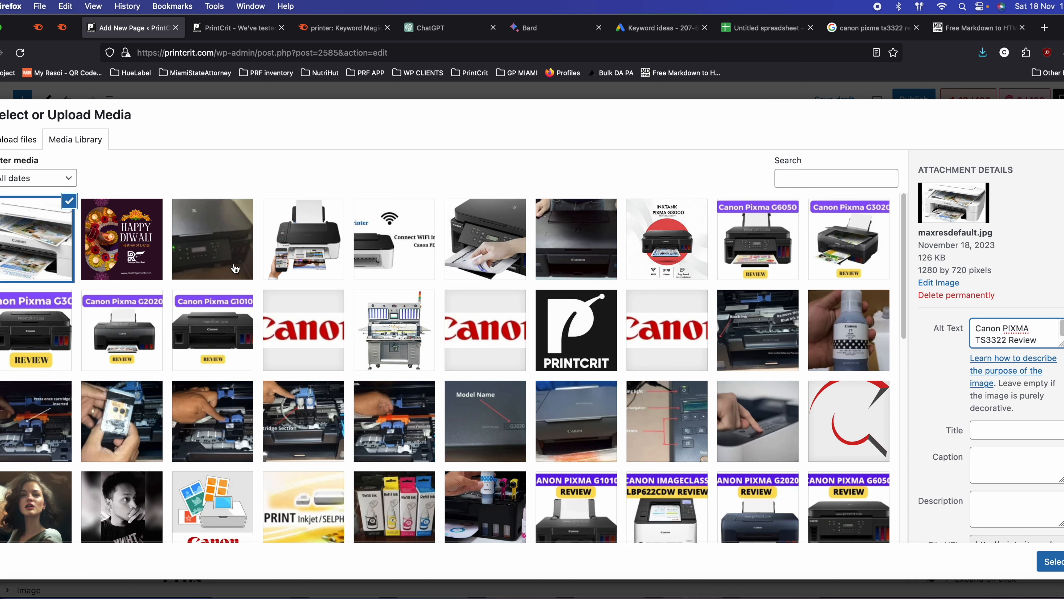
- Upload s-l1200.webp from the Desktop to the media library
left_click(21, 140)
left_click(545, 335)
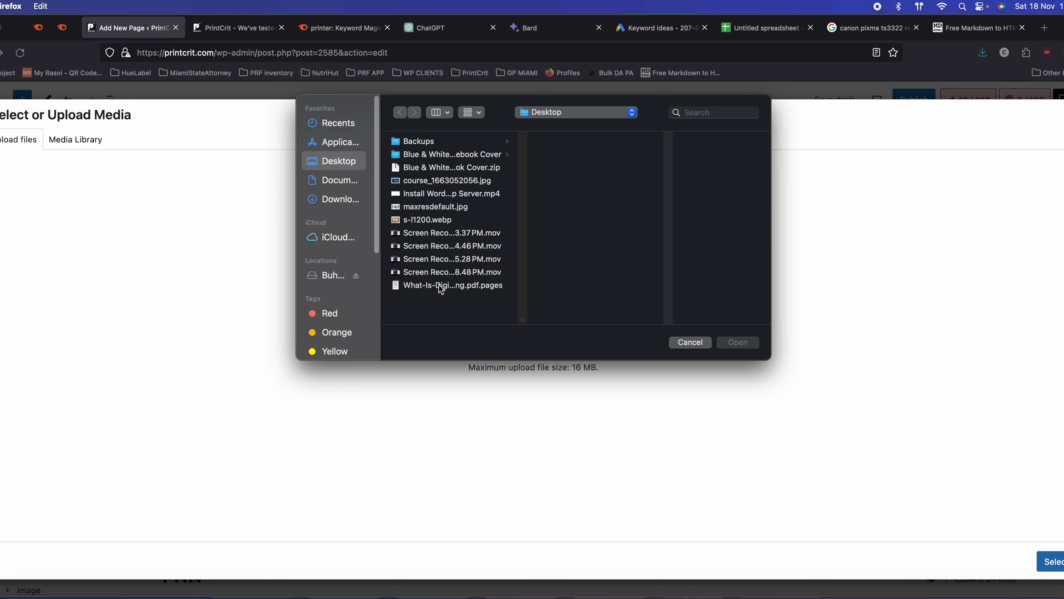
left_click(438, 223)
left_click(738, 342)
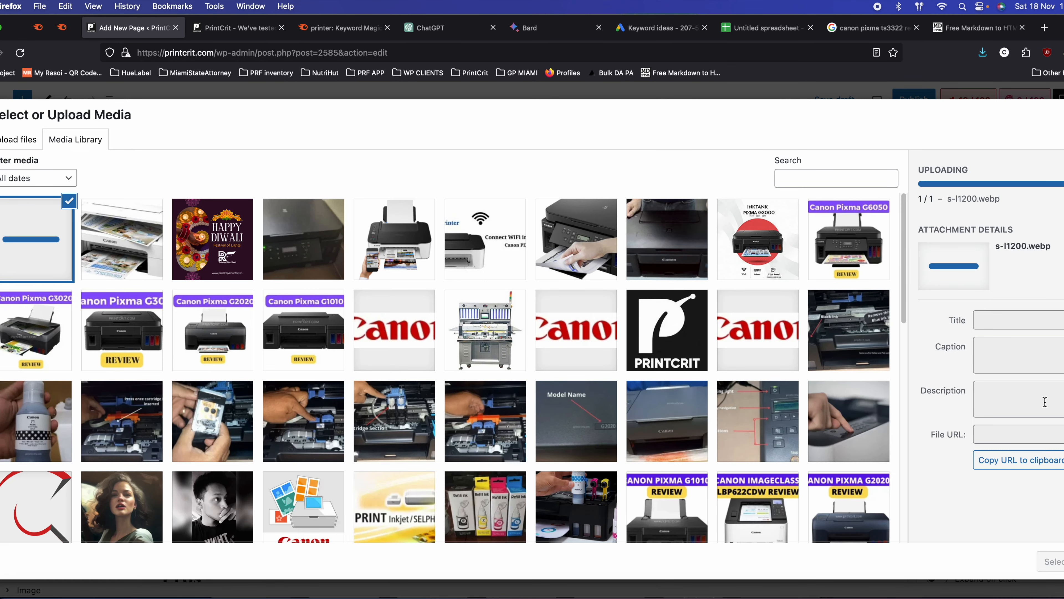
- Give s-l1200.webp the title "Canon PIXMA TS3322 Review 2023" and the alt text "Canon PIXMA TS3322 review and unboxing"
key("super+v")
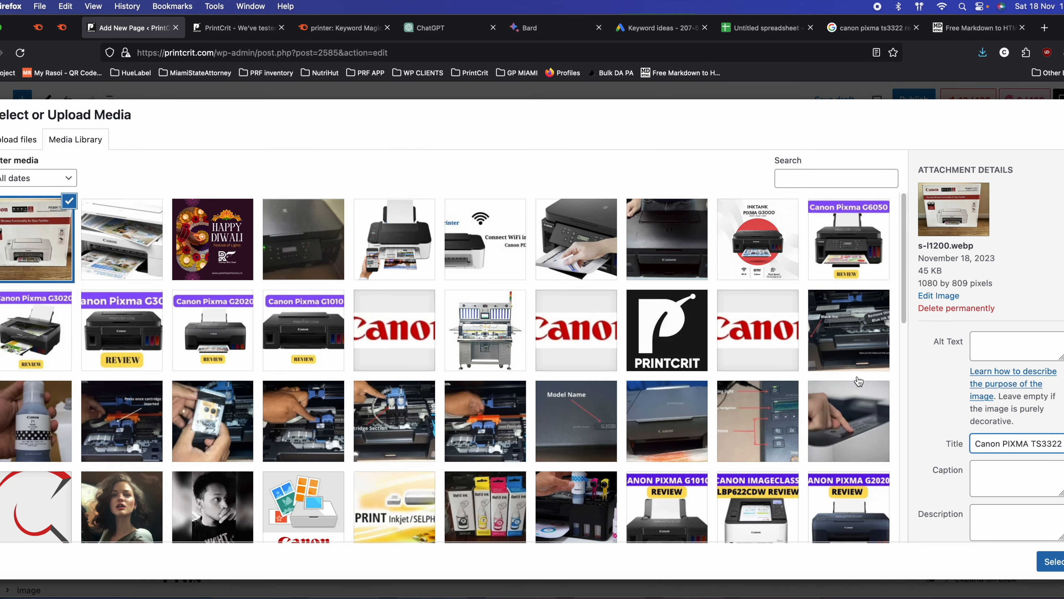
type("Review 2023")
left_click(1017, 349)
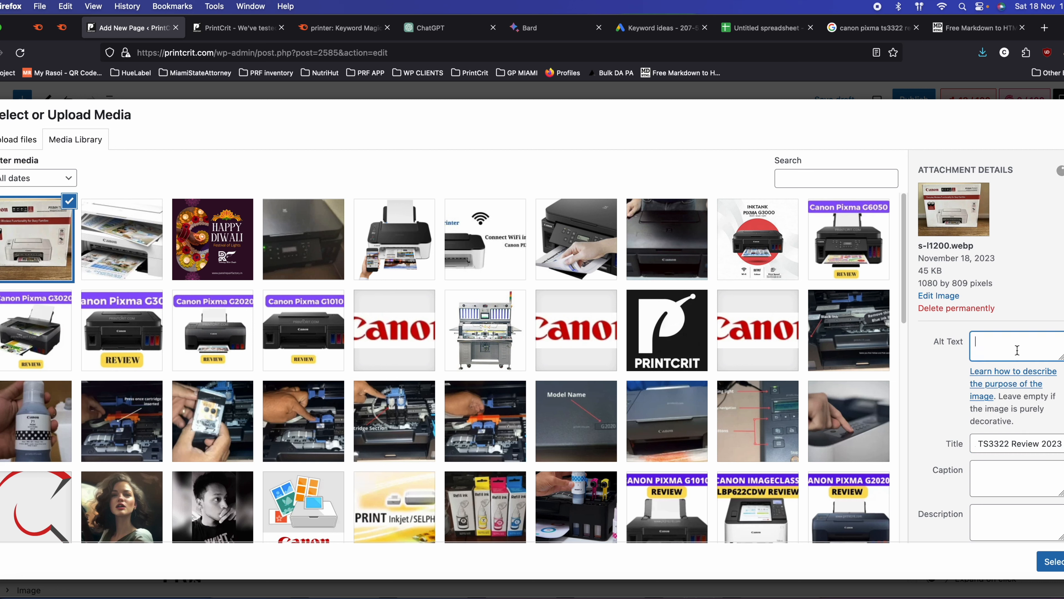
key("super+v")
type("review of t")
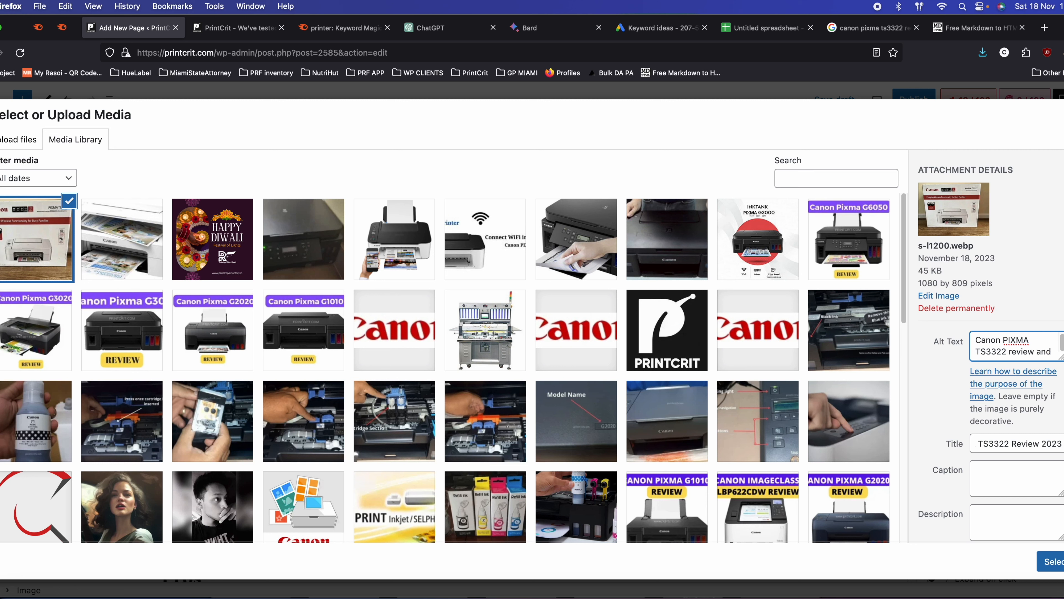
type(" unboxing")
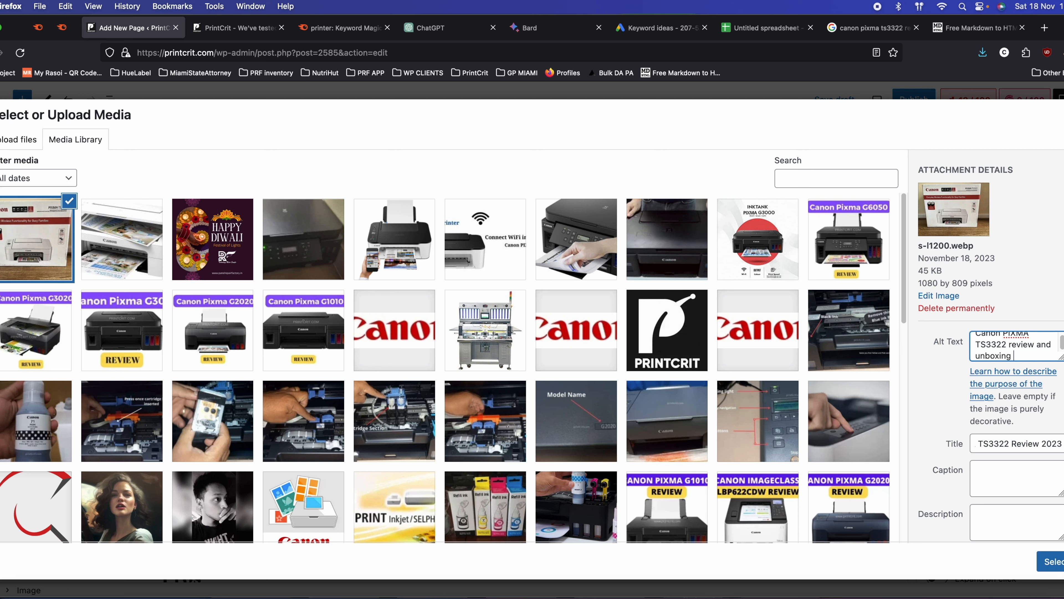
- Extend the alt text of maxresdefault.jpg to "Canon PIXMA TS3322 Review 2023" and use that image in the block below the introduction
left_click(130, 220)
left_click(1041, 340)
type("20")
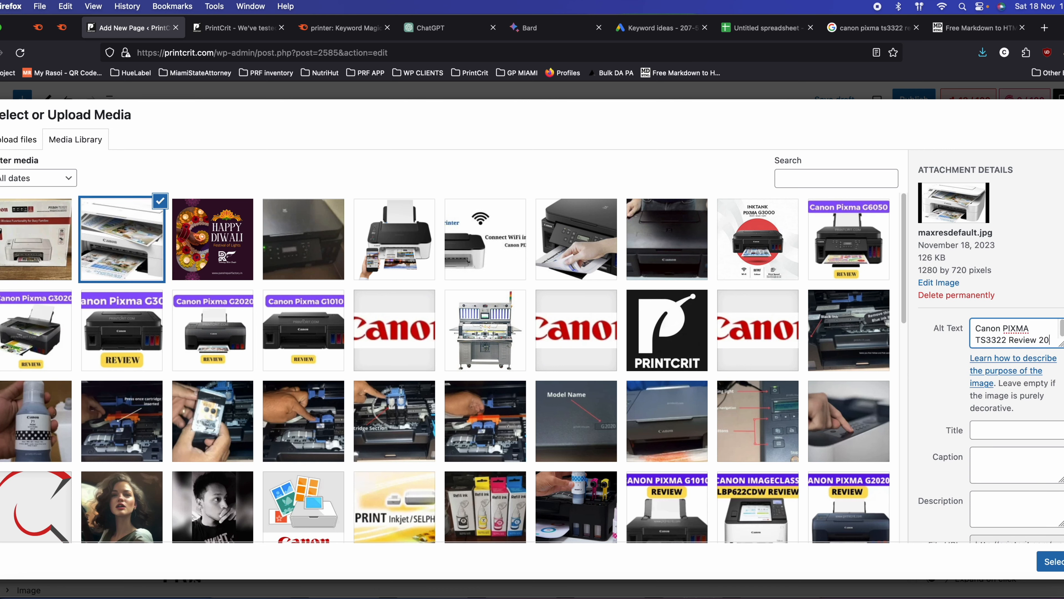
type("23")
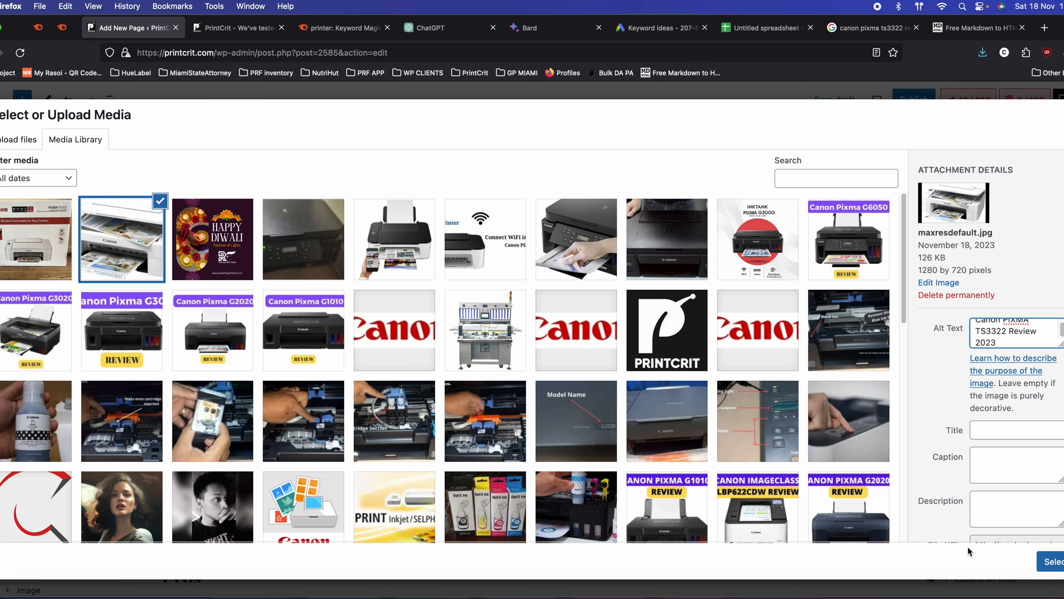
left_click(1049, 561)
- Insert an Image block between the "Limited Advanced Features" list item and the Features heading
scroll(587, 310, "up", 5)
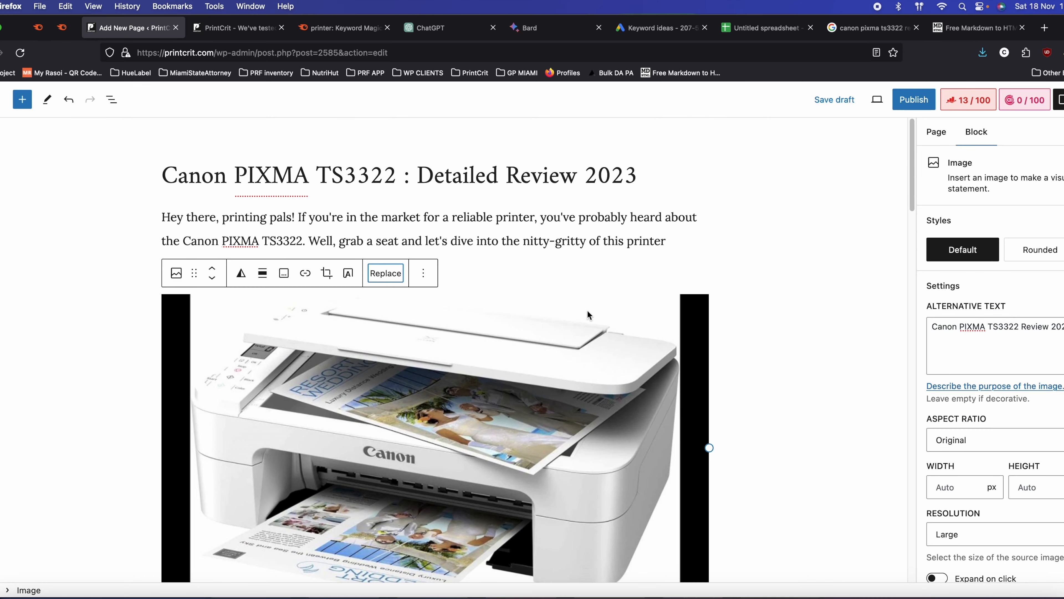
scroll(725, 392, "down", 20)
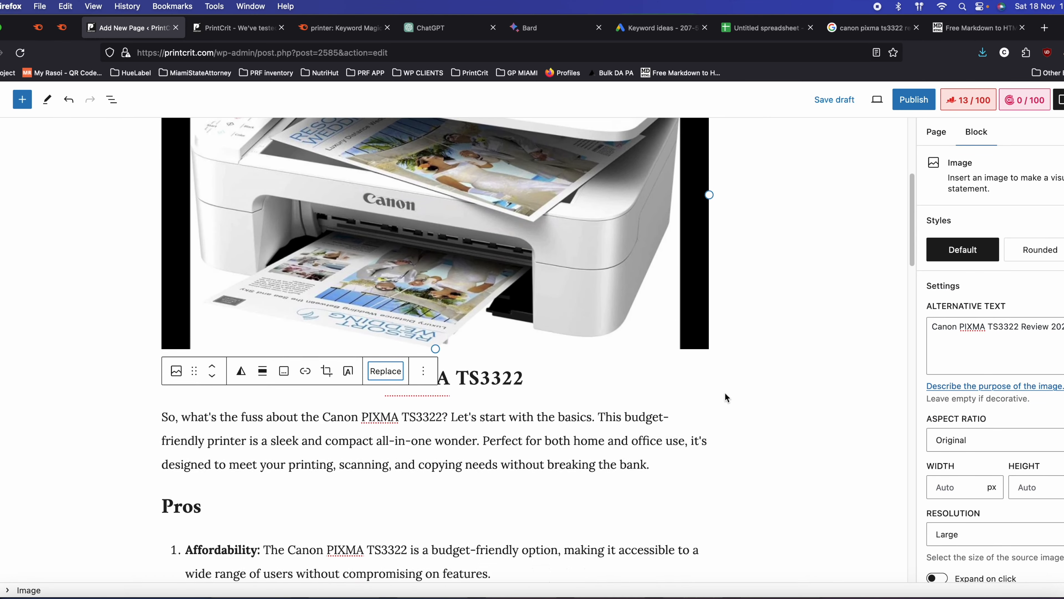
scroll(726, 394, "down", 10)
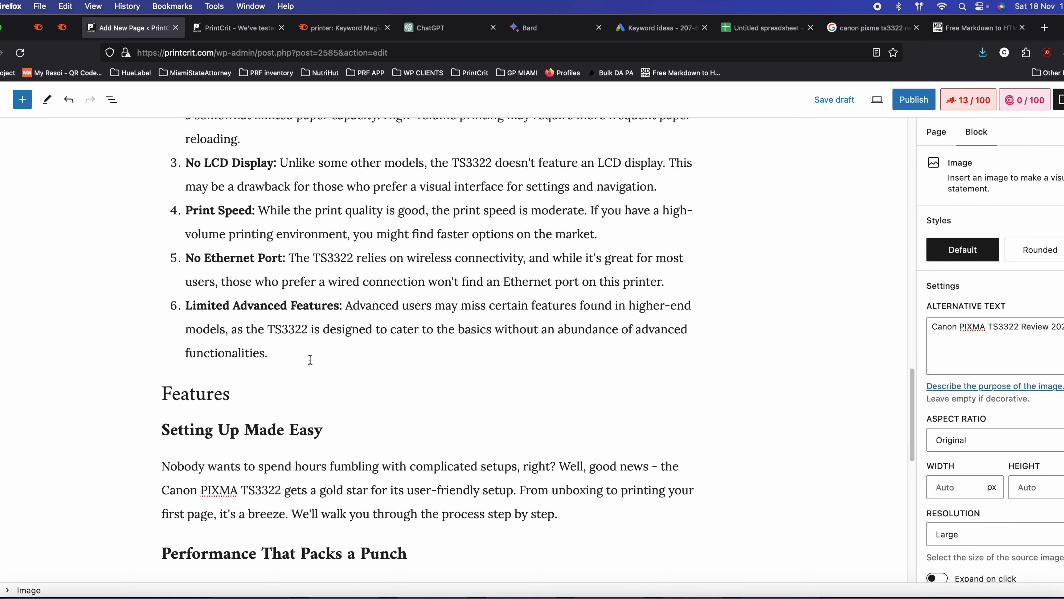
left_click(292, 361)
key("Return")
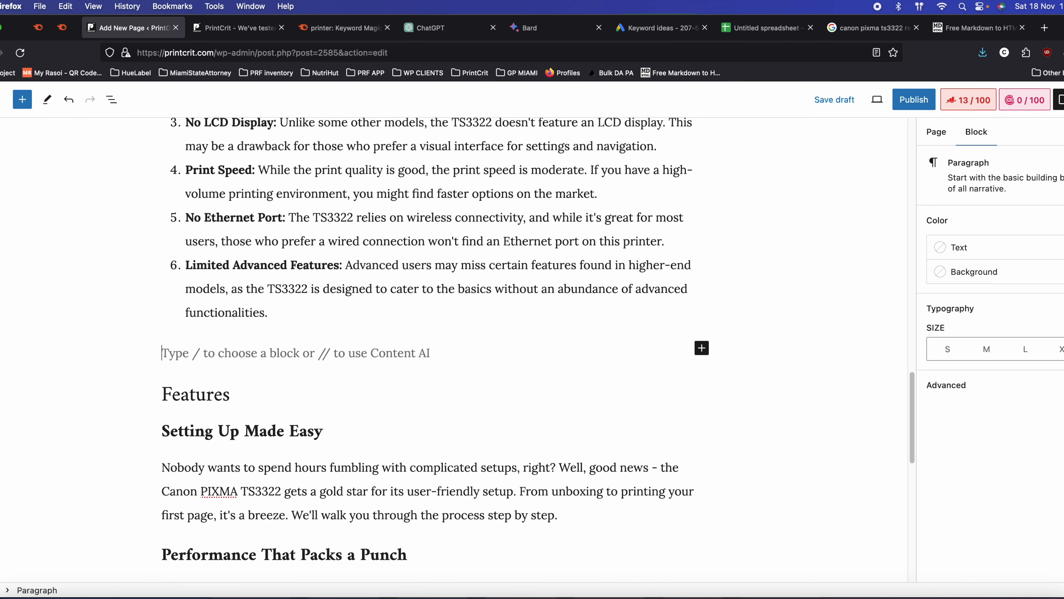
left_click(702, 348)
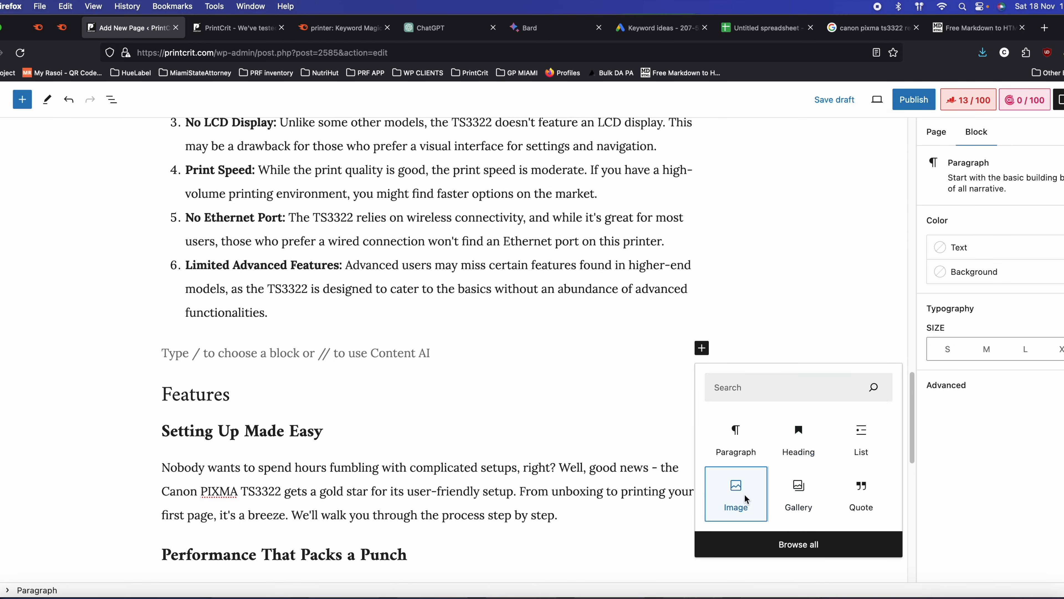
left_click(736, 495)
- Fill the new Image block above Features with s-l1200.webp from the media library
left_click(245, 428)
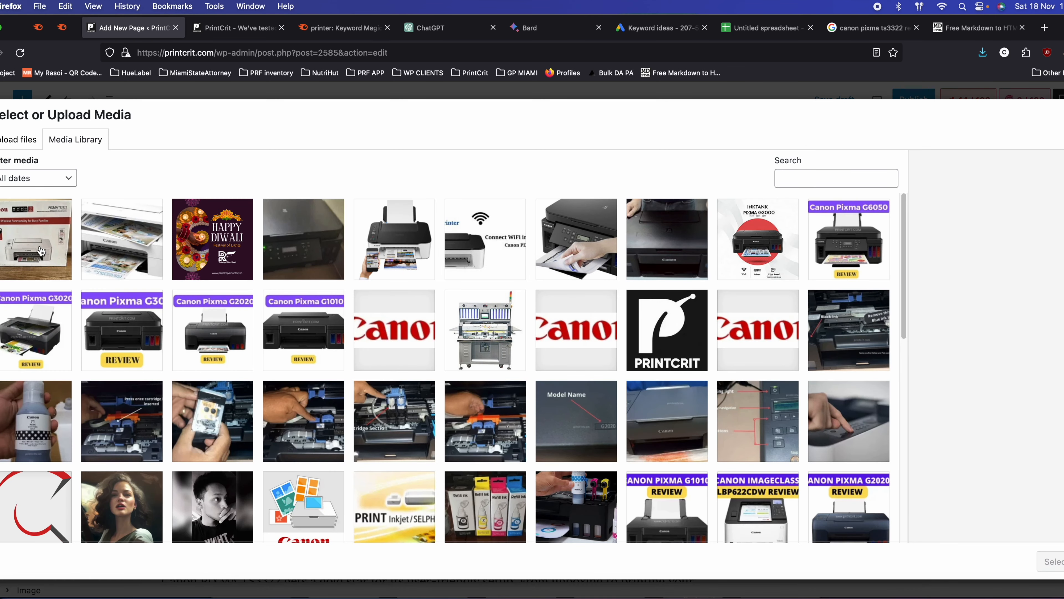
left_click(42, 253)
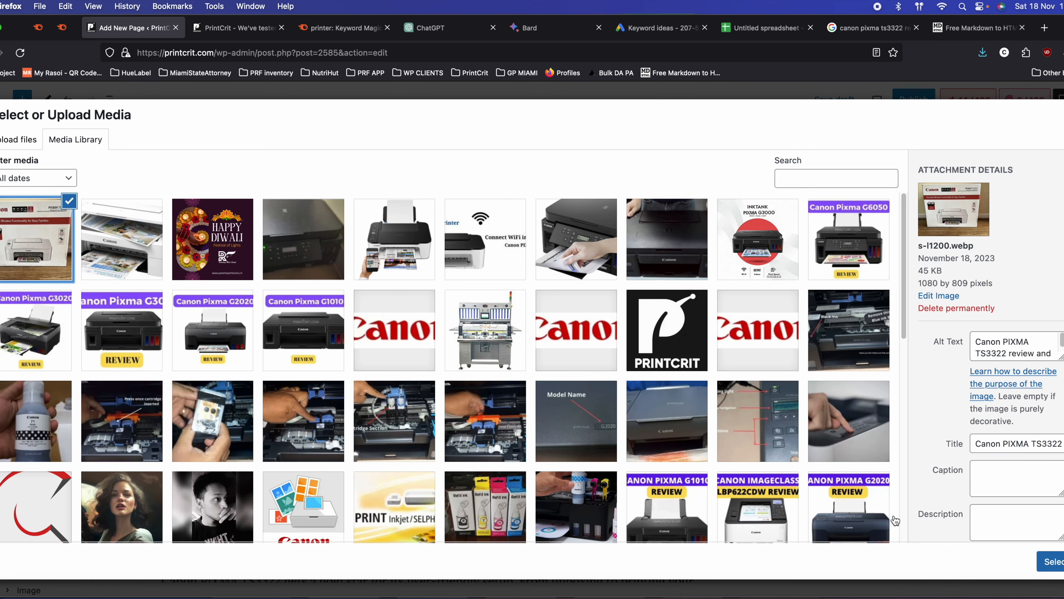
left_click(1053, 561)
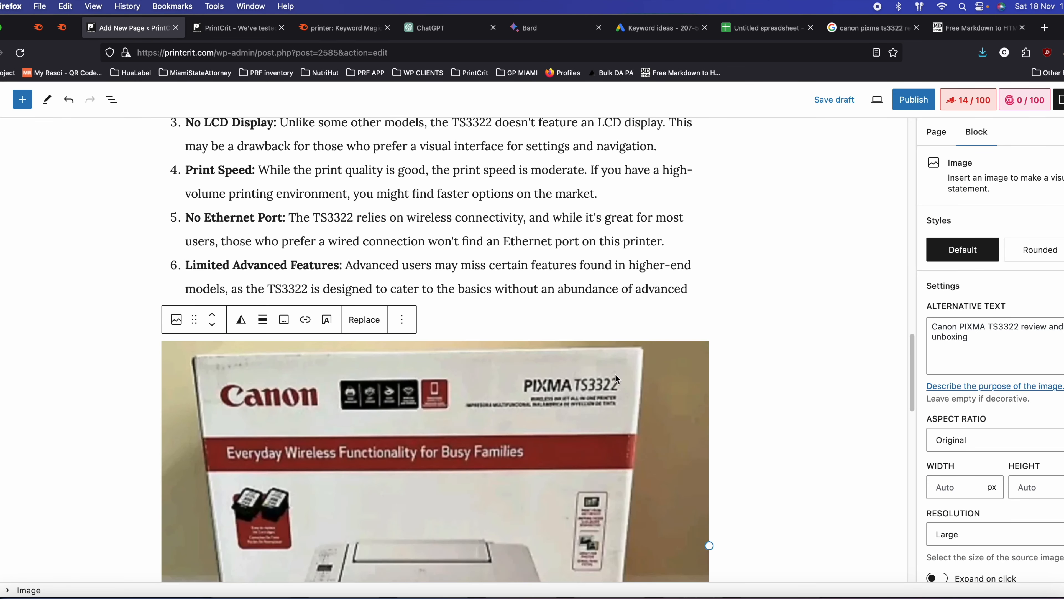
- Check the printer box image's alternative text and review both images and the surrounding content from the page title down
left_click_drag(968, 338, 913, 317)
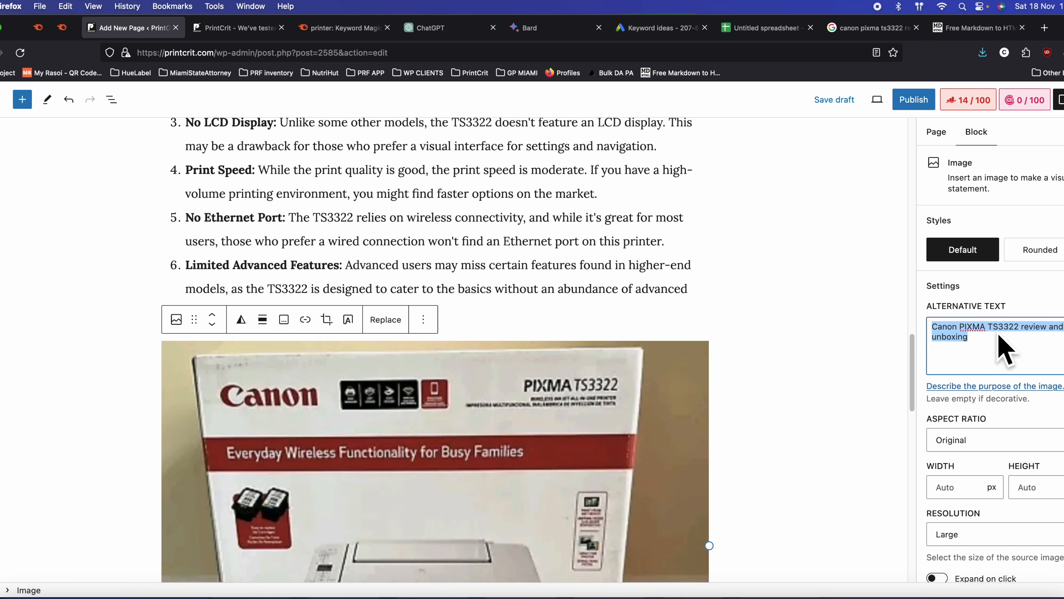
left_click(1002, 336)
left_click_drag(1027, 328, 911, 328)
left_click(971, 352)
scroll(931, 415, "down", 1)
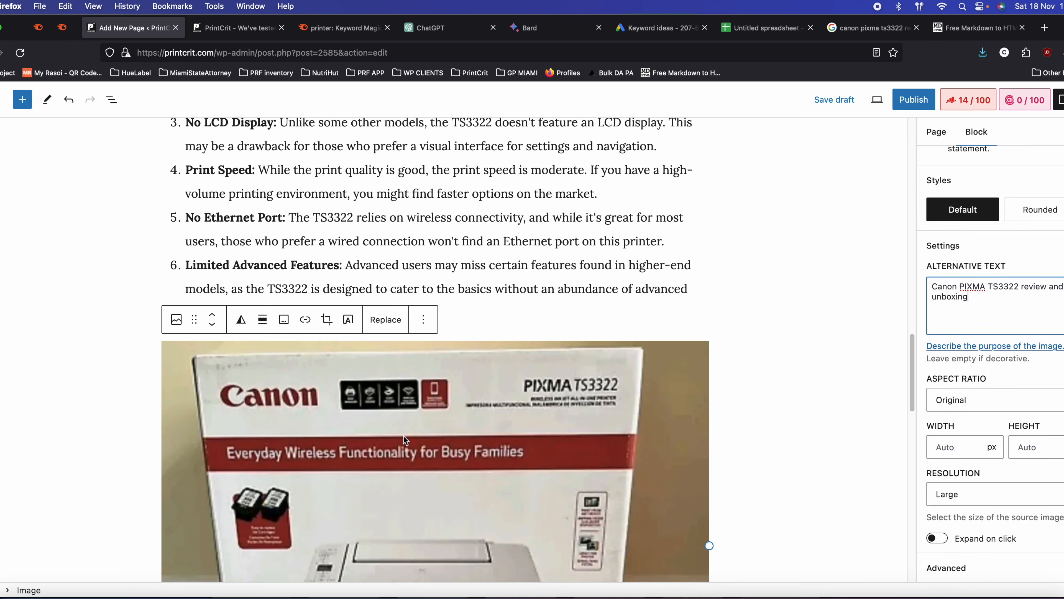
scroll(465, 425, "down", 4)
scroll(463, 425, "up", 15)
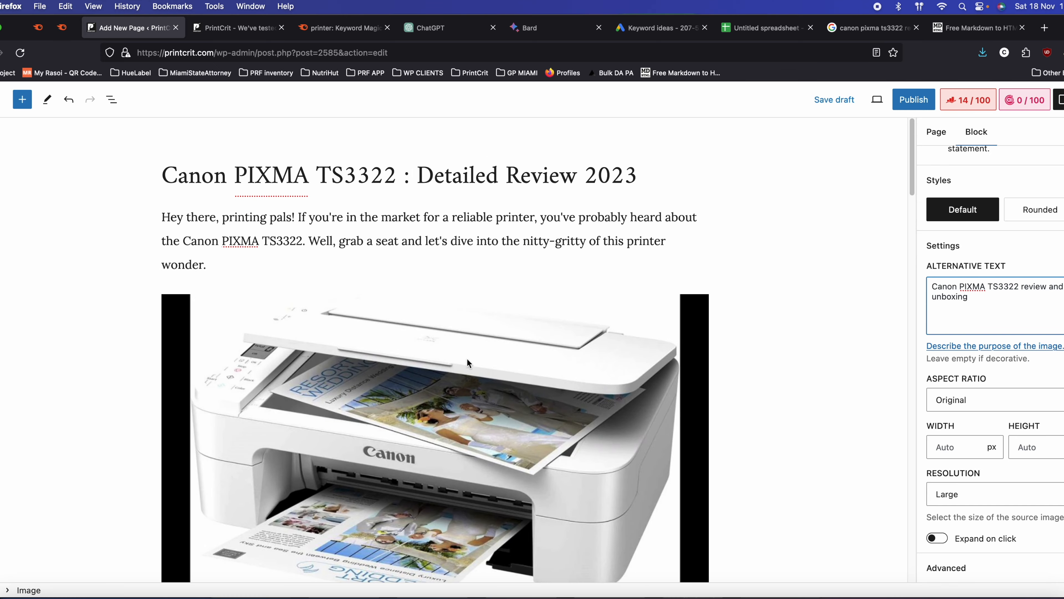
left_click(281, 181)
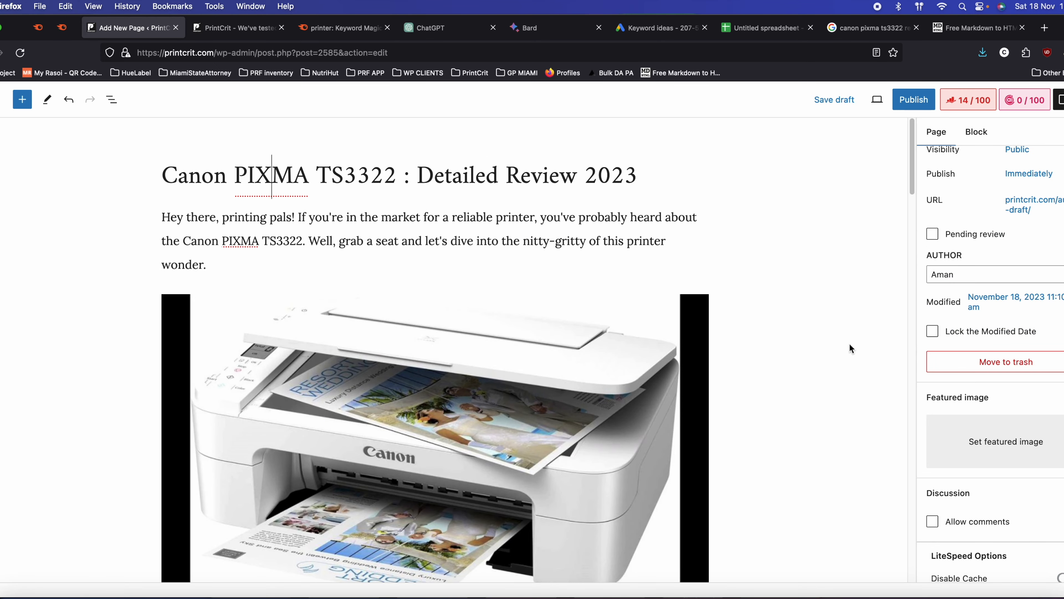
scroll(834, 384, "down", 12)
scroll(749, 400, "down", 15)
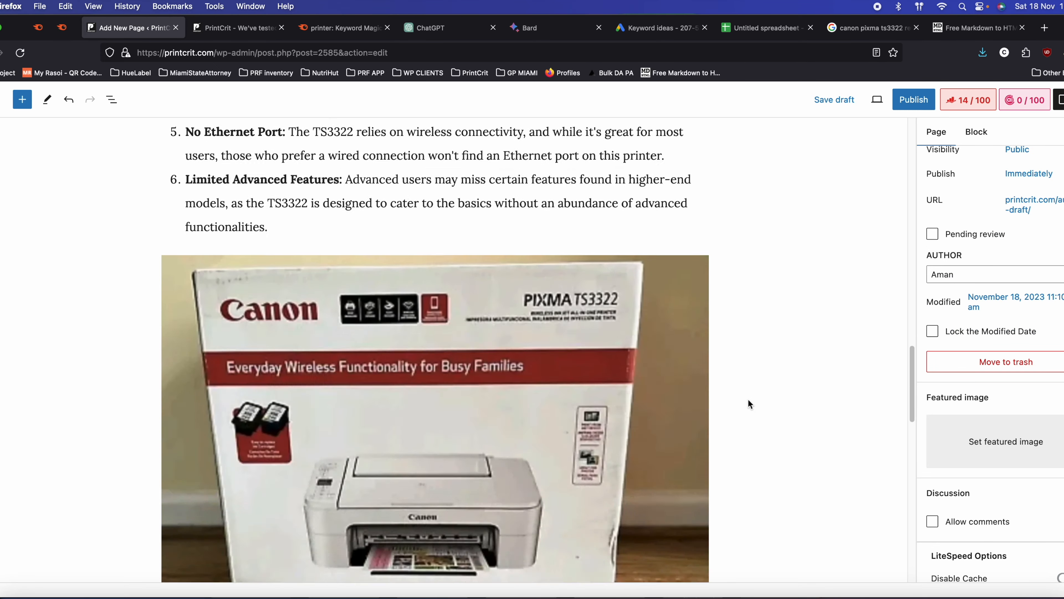
scroll(749, 403, "up", 20)
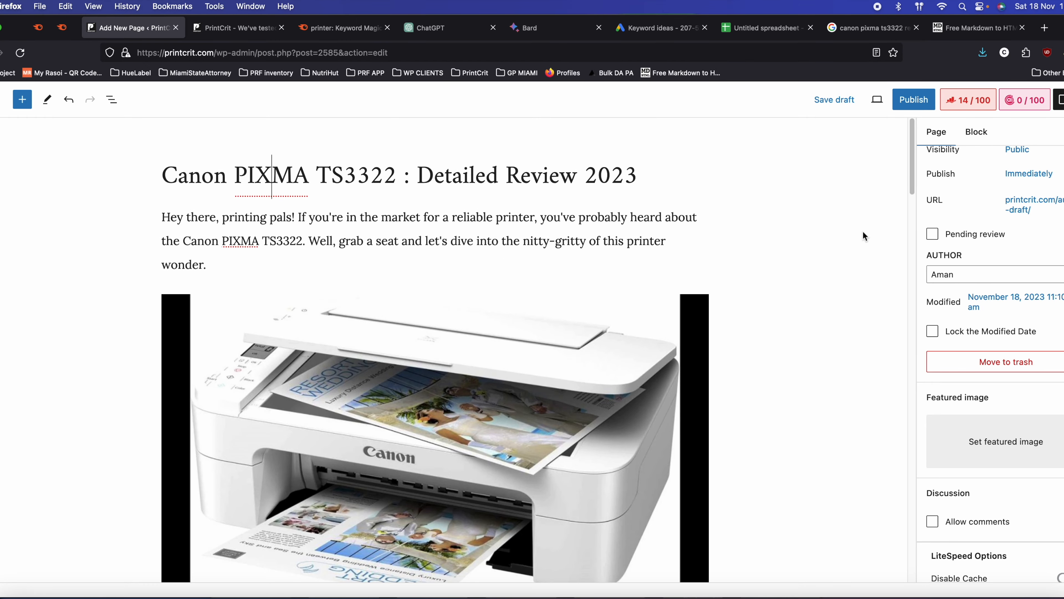
scroll(973, 204, "up", 2)
- Switch to the Craft notes and strike through "Find a MAIN Keyword" and "Brainstorming" in the Keyword Research checklist
left_click(552, 597)
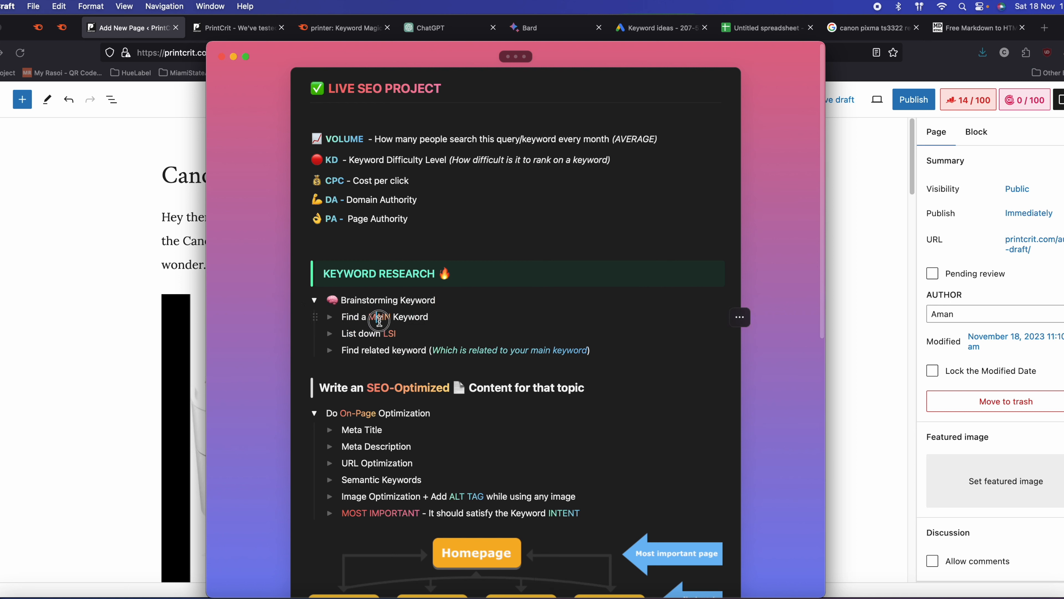
double_click(379, 317)
triple_click(380, 317)
left_click(402, 292)
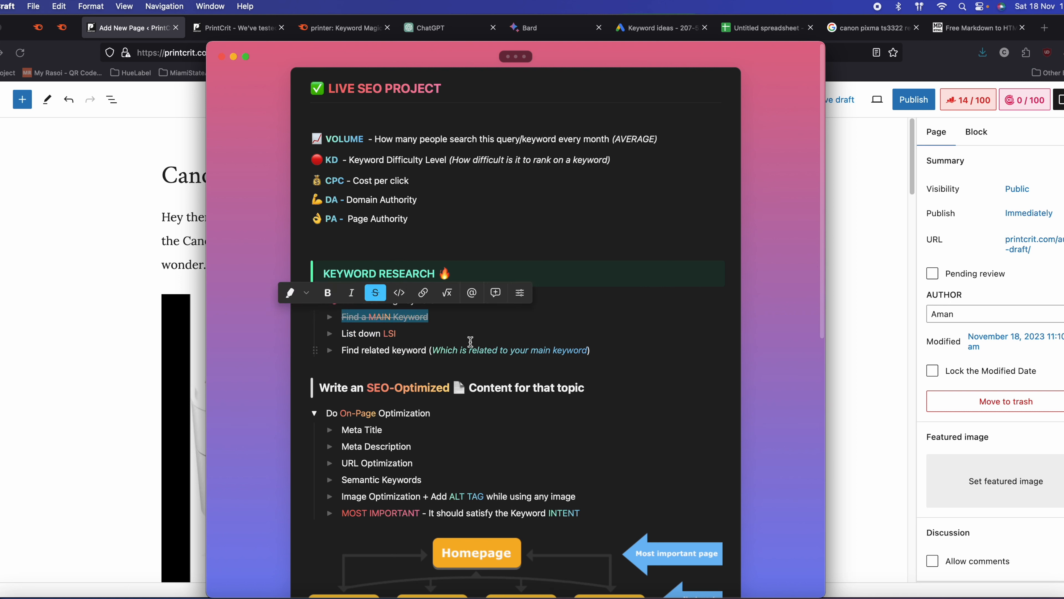
left_click(509, 326)
double_click(368, 300)
left_click(375, 276)
left_click(469, 305)
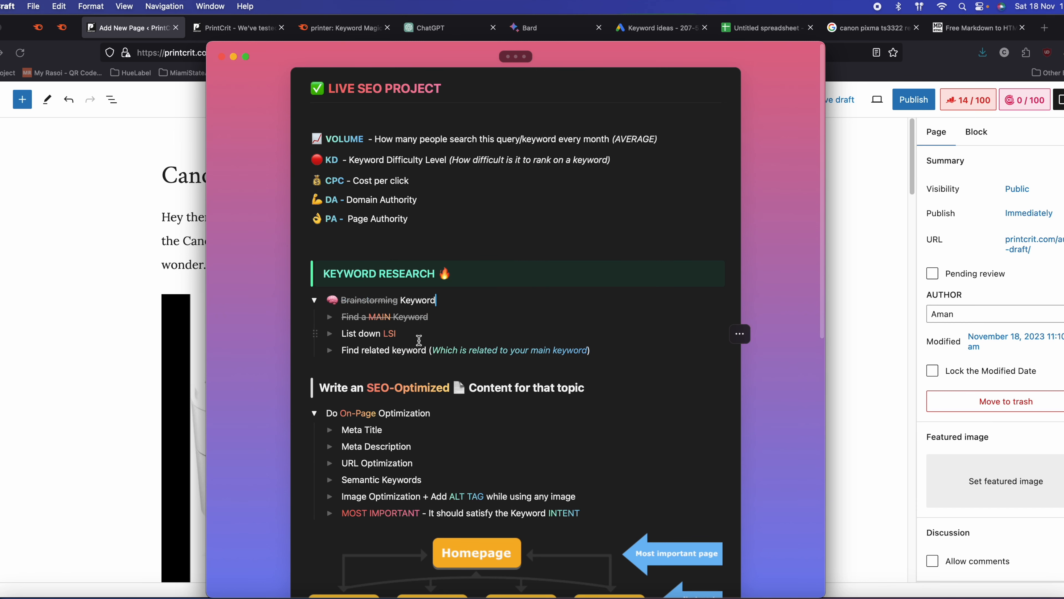
- Strike through "List down LSI" in the Keyword Research checklist
scroll(359, 351, "down", 1)
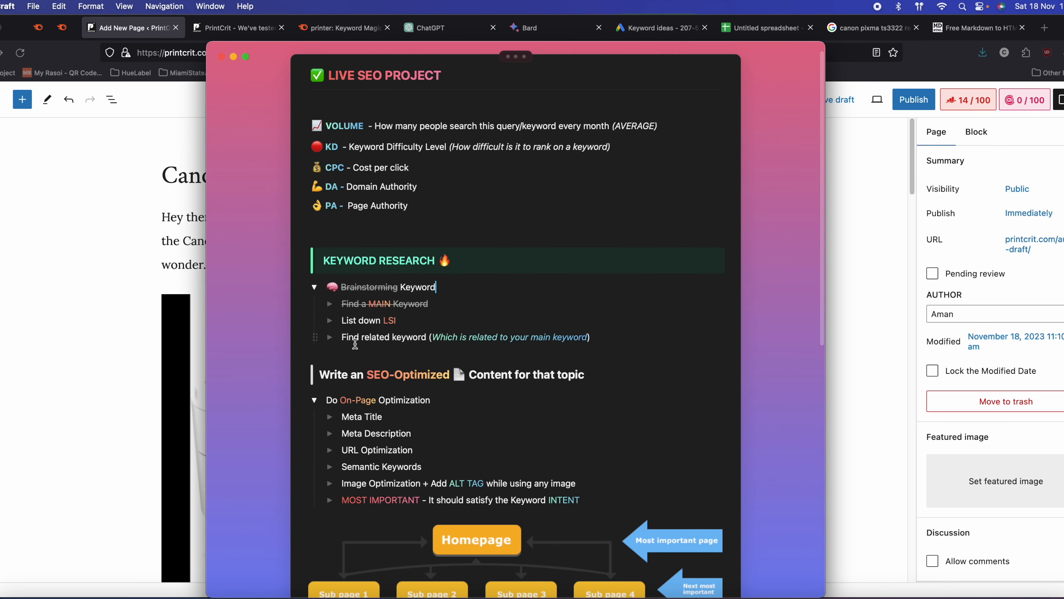
triple_click(370, 314)
left_click(376, 291)
left_click(400, 351)
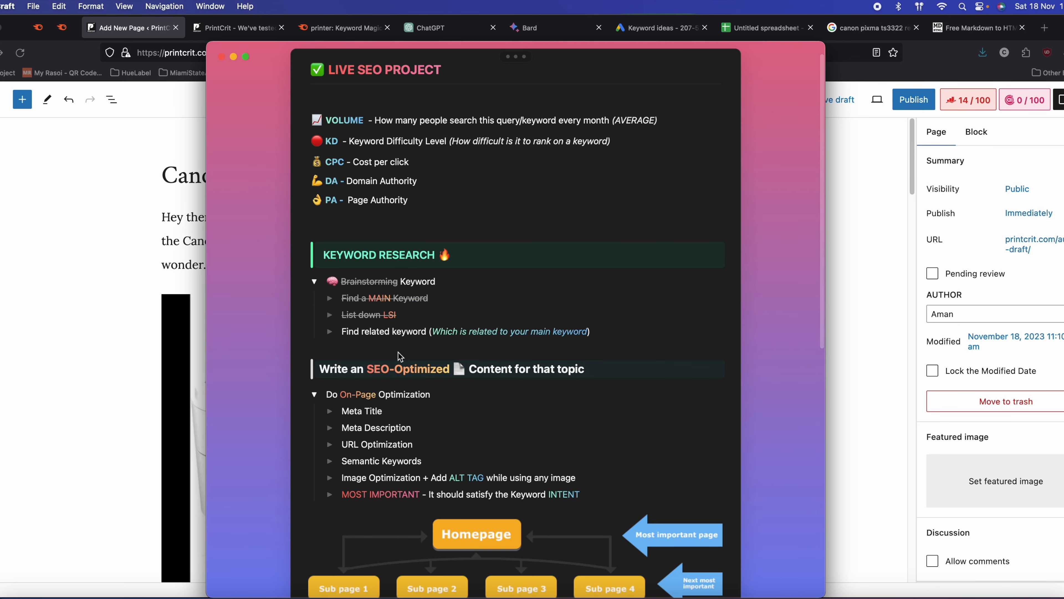
- Go through the SEO-Optimized Content section and its On-Page Optimization items, from Meta Title to Semantic Keywords
scroll(400, 352, "down", 1)
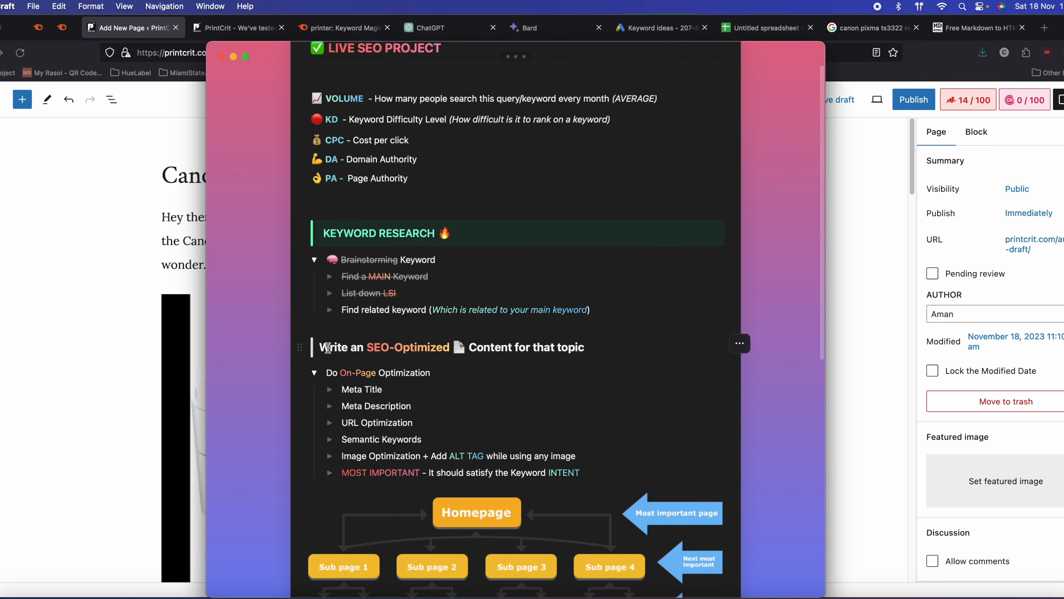
left_click_drag(320, 347, 586, 347)
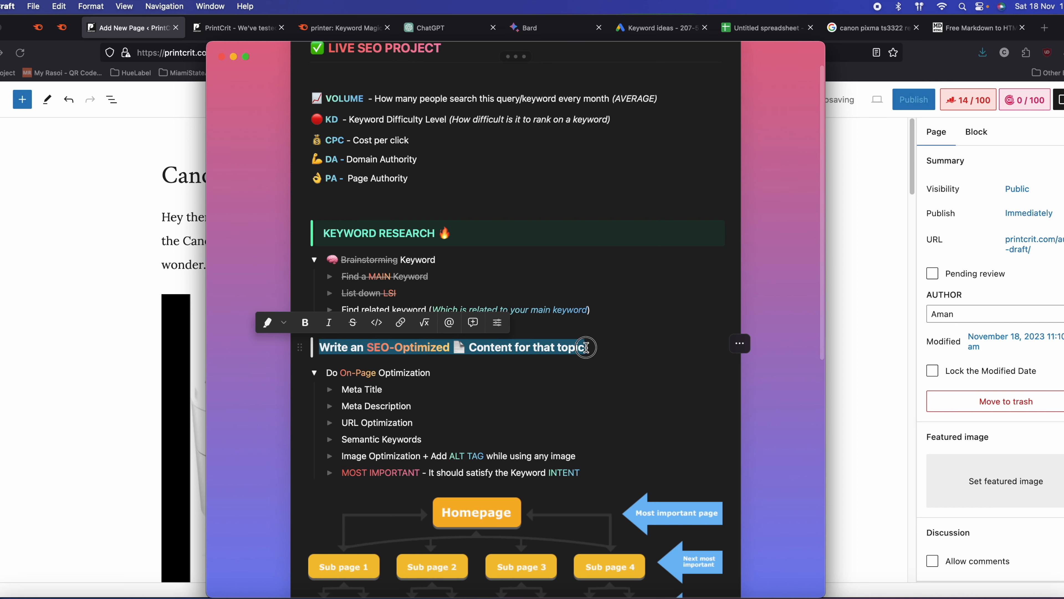
left_click(511, 379)
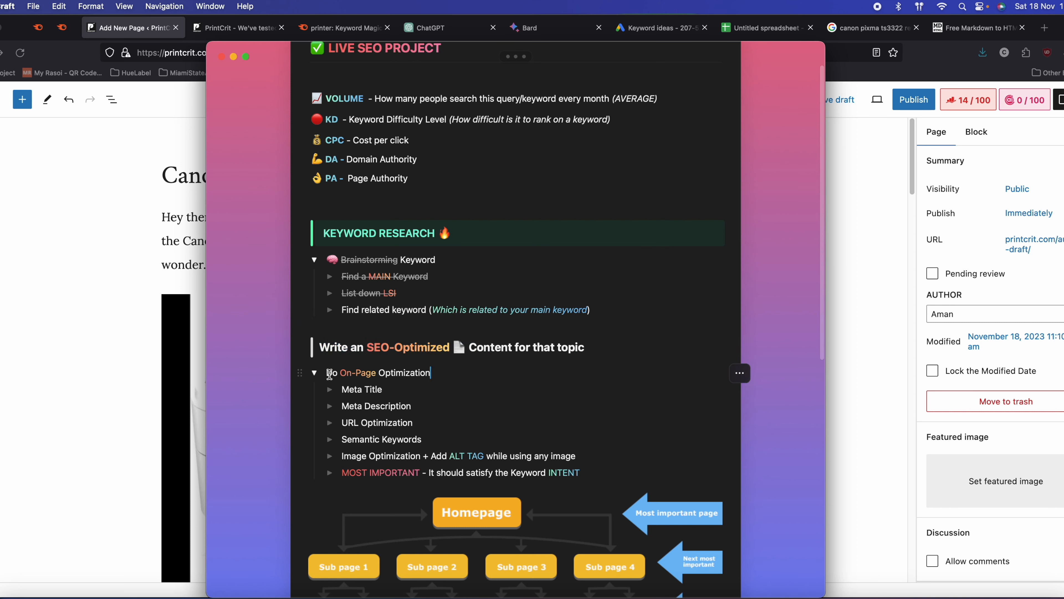
left_click_drag(327, 373, 444, 373)
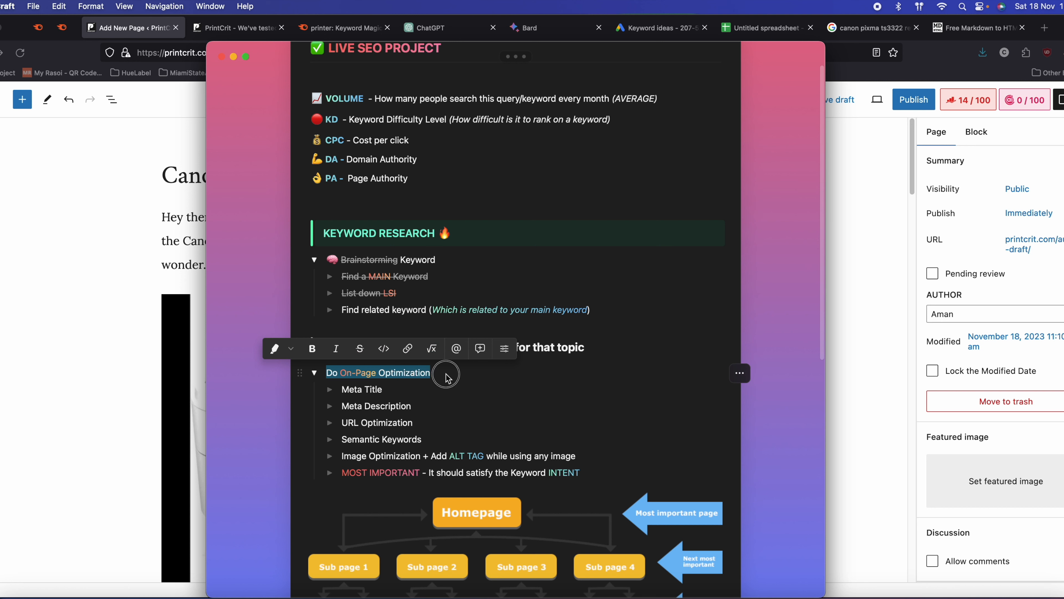
left_click(461, 374)
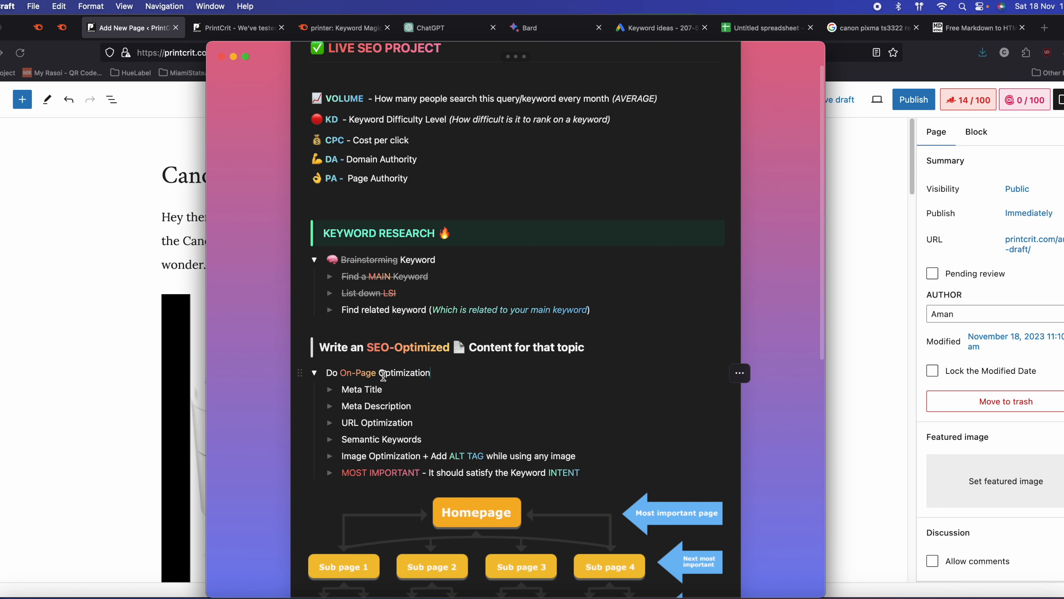
left_click_drag(329, 373, 436, 373)
left_click(436, 402)
triple_click(367, 389)
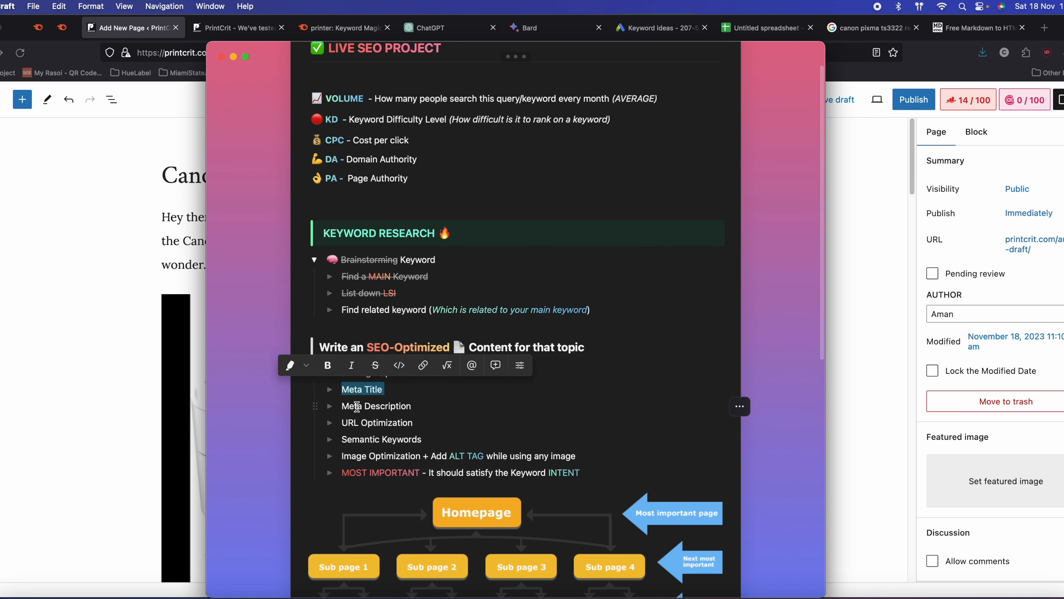
triple_click(343, 406)
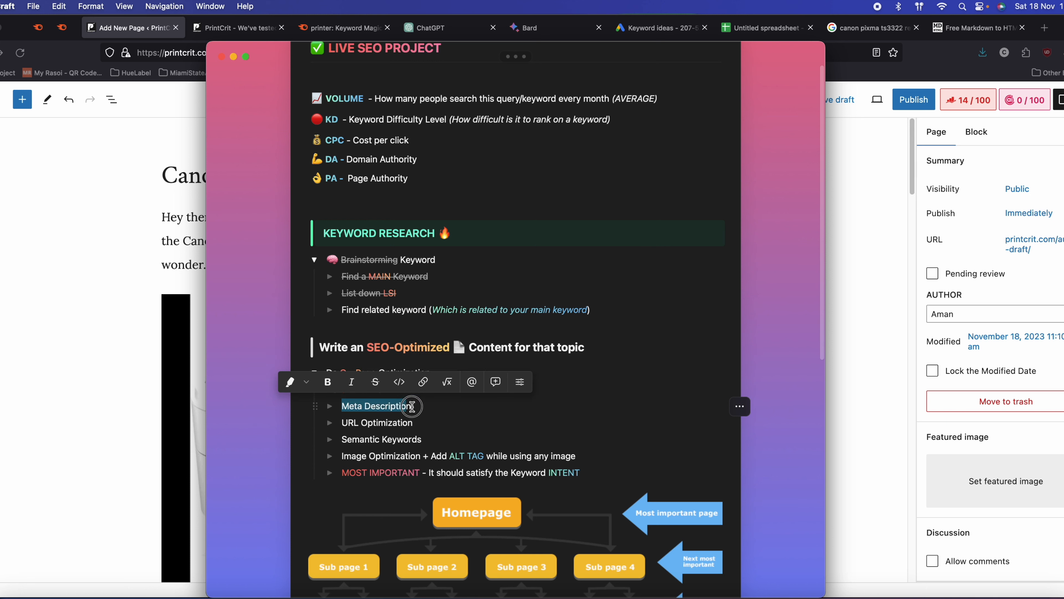
left_click(341, 422)
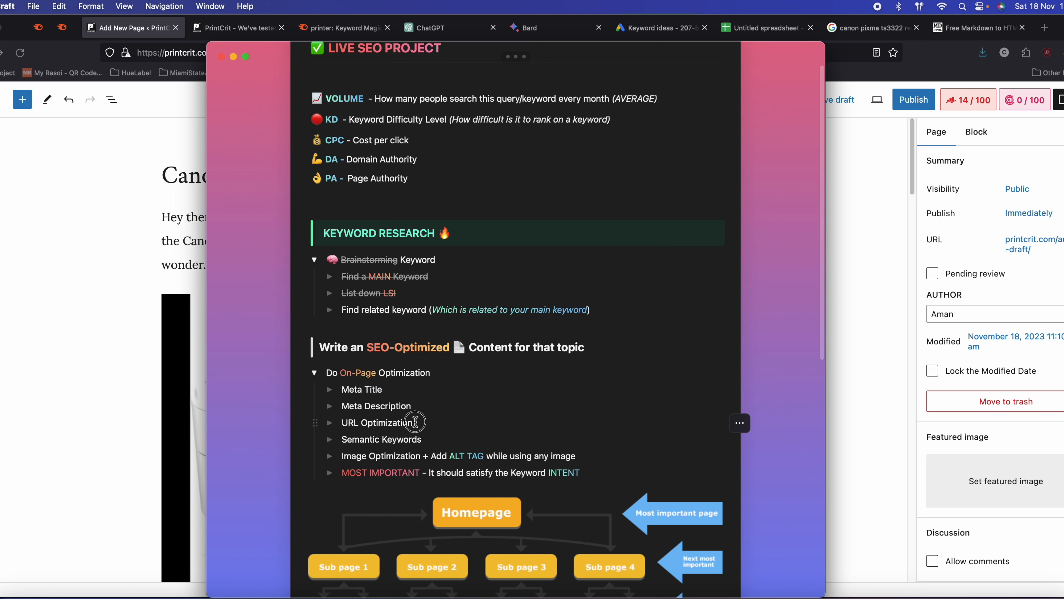
triple_click(330, 422)
double_click(359, 437)
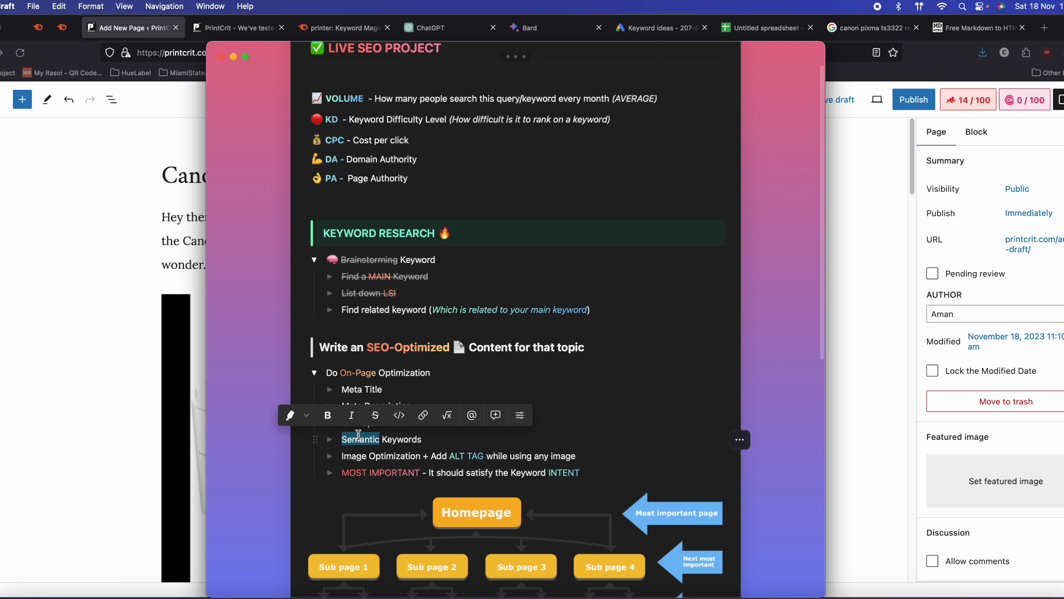
- Switch back to the WordPress editor and review the Canon PIXMA TS3322 draft from the title through the verdict
left_click(123, 302)
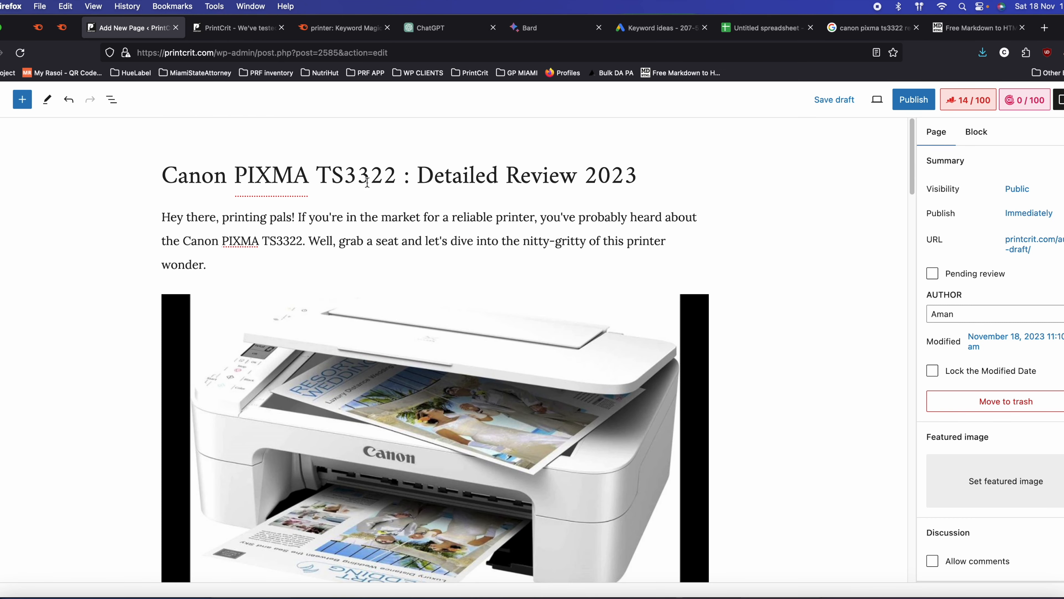
scroll(455, 221, "down", 15)
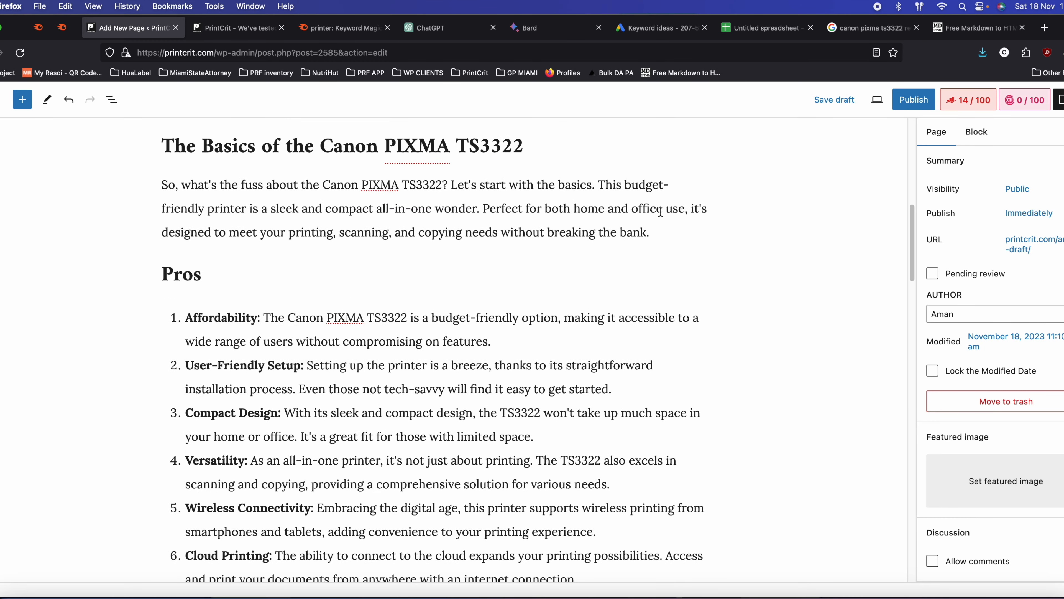
scroll(636, 274, "down", 5)
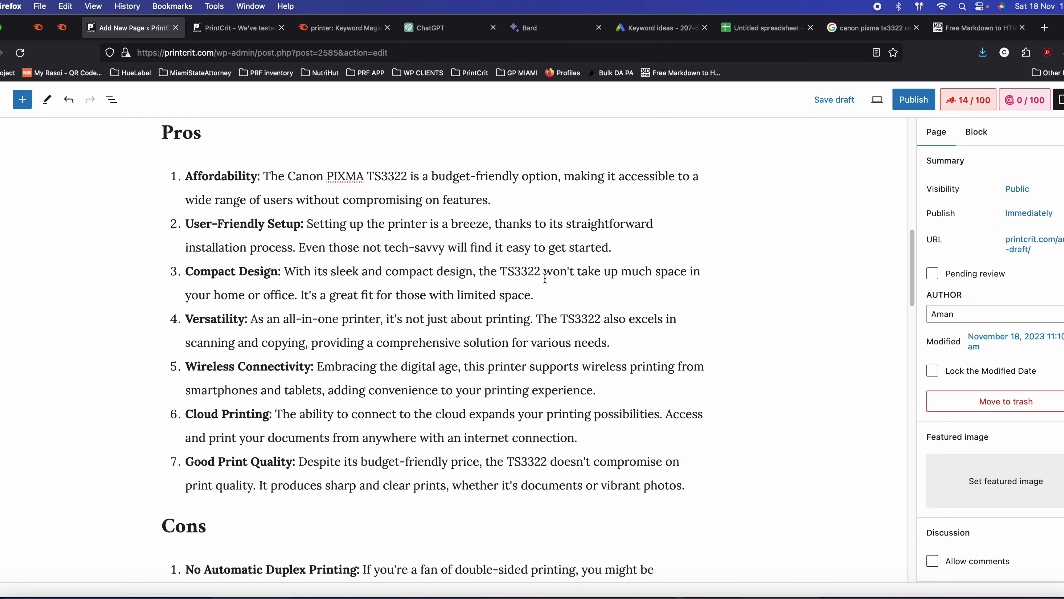
scroll(507, 278, "down", 6)
scroll(372, 386, "down", 2)
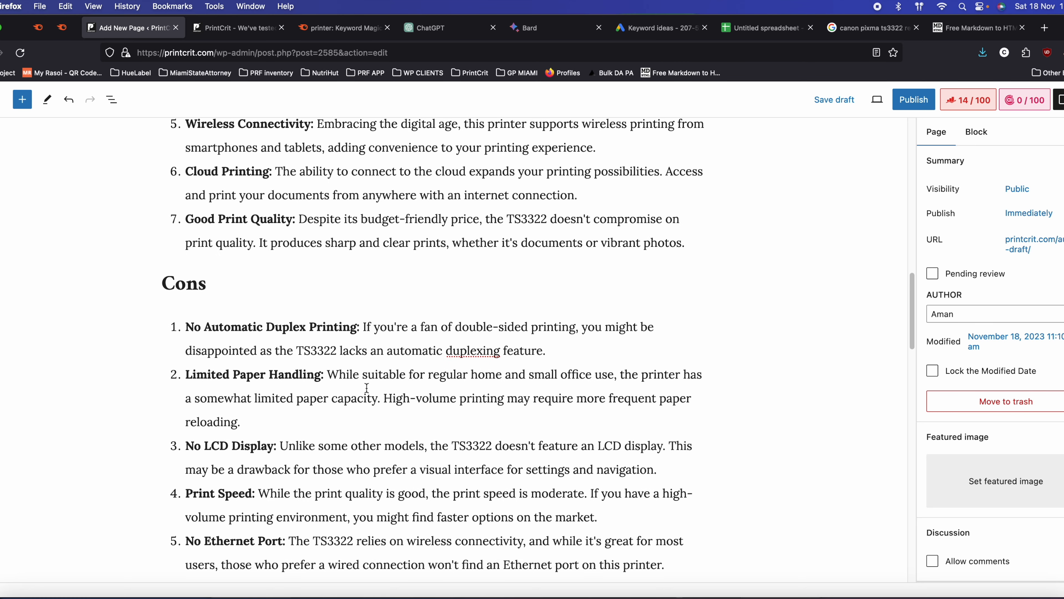
scroll(283, 385, "down", 7)
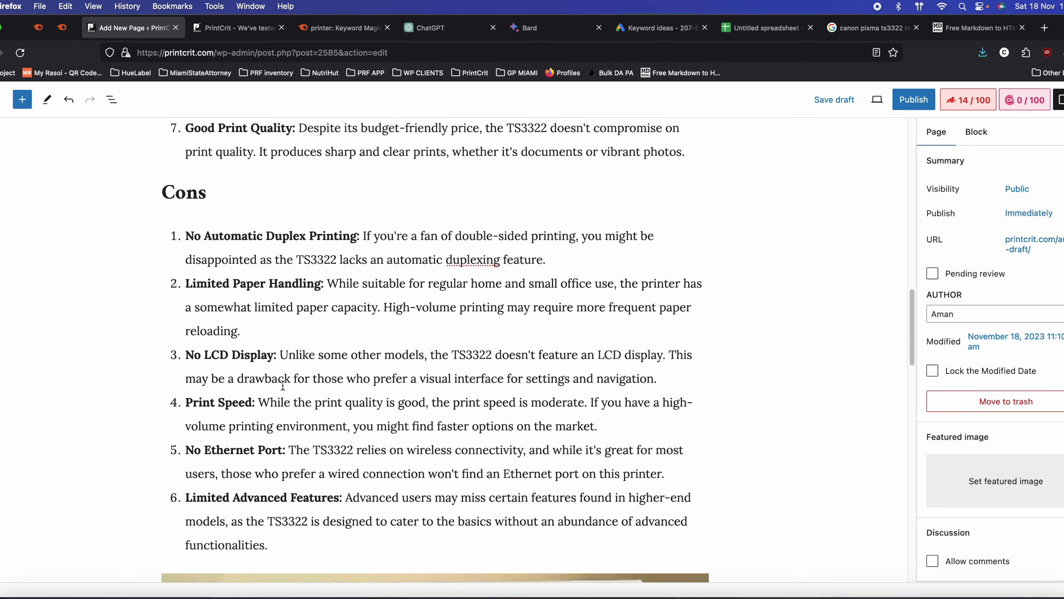
left_click_drag(411, 331, 520, 330)
left_click(419, 350)
scroll(405, 369, "down", 10)
scroll(406, 369, "down", 5)
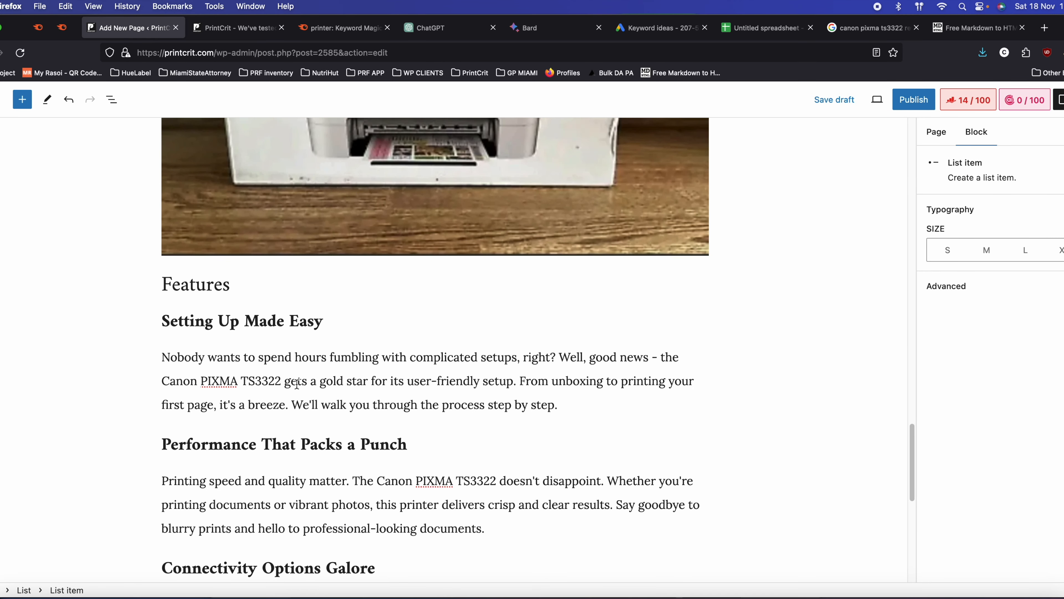
scroll(289, 387, "down", 3)
scroll(595, 416, "down", 3)
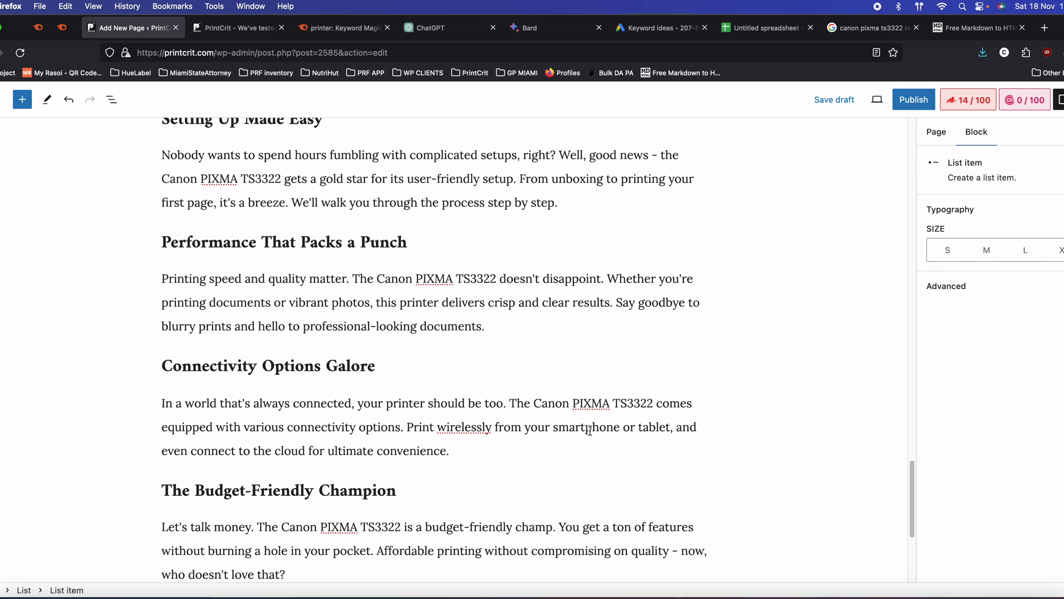
scroll(589, 430, "down", 5)
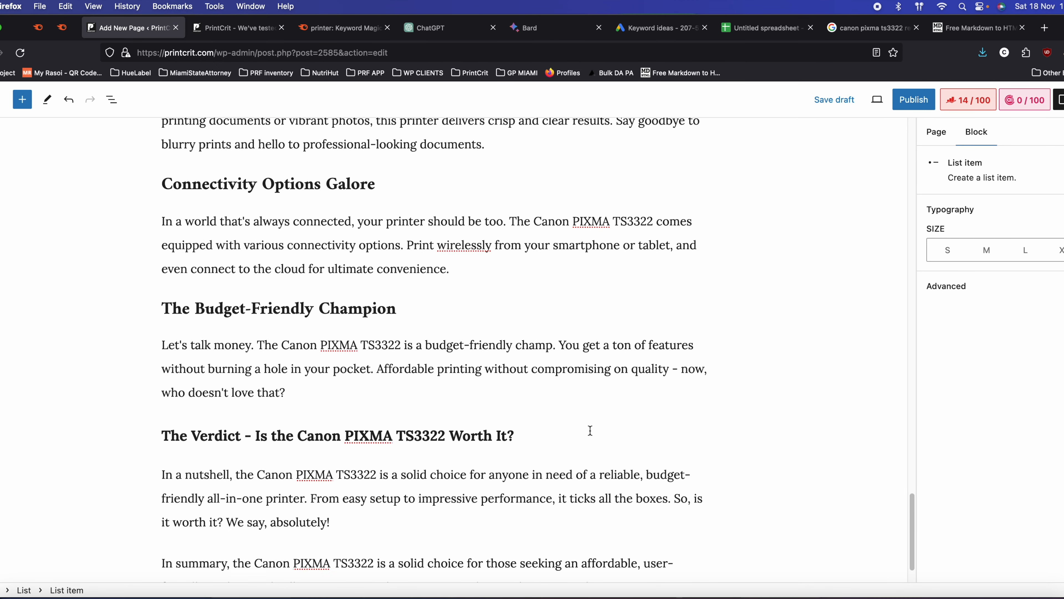
scroll(590, 431, "down", 2)
scroll(589, 430, "up", 15)
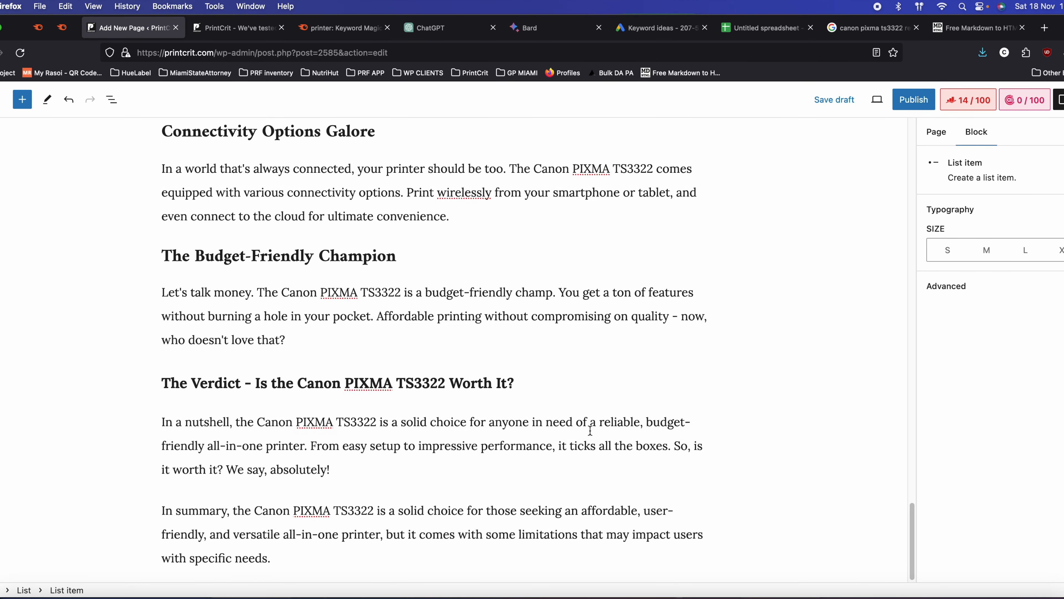
scroll(589, 429, "up", 12)
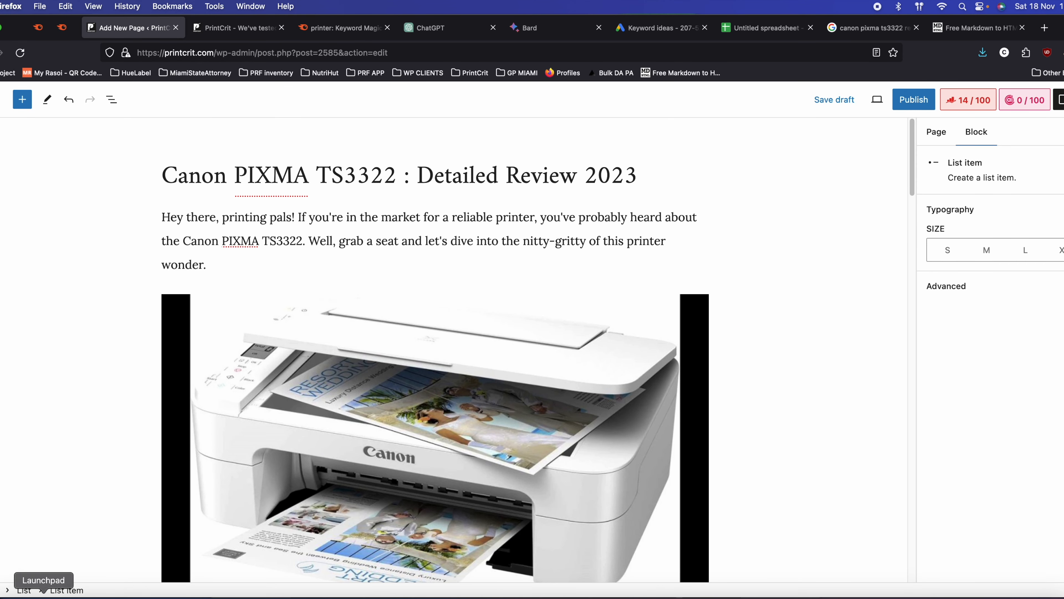
- Switch to the browser window with the competitor results and examine the product title on Amazon's Canon TS3322 customer reviews page
right_click(111, 591)
left_click(161, 468)
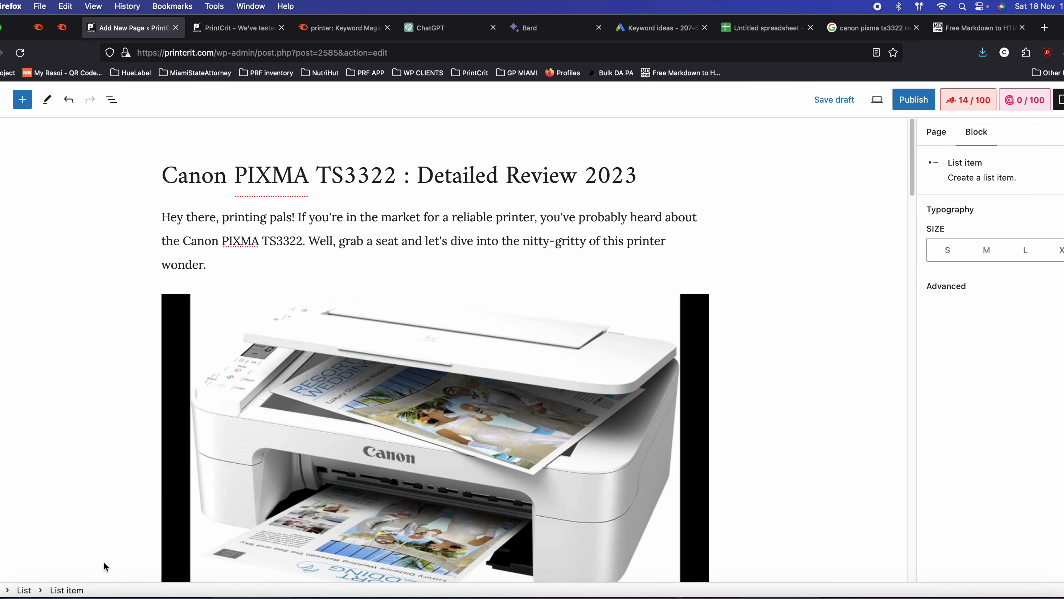
right_click(111, 591)
left_click(148, 478)
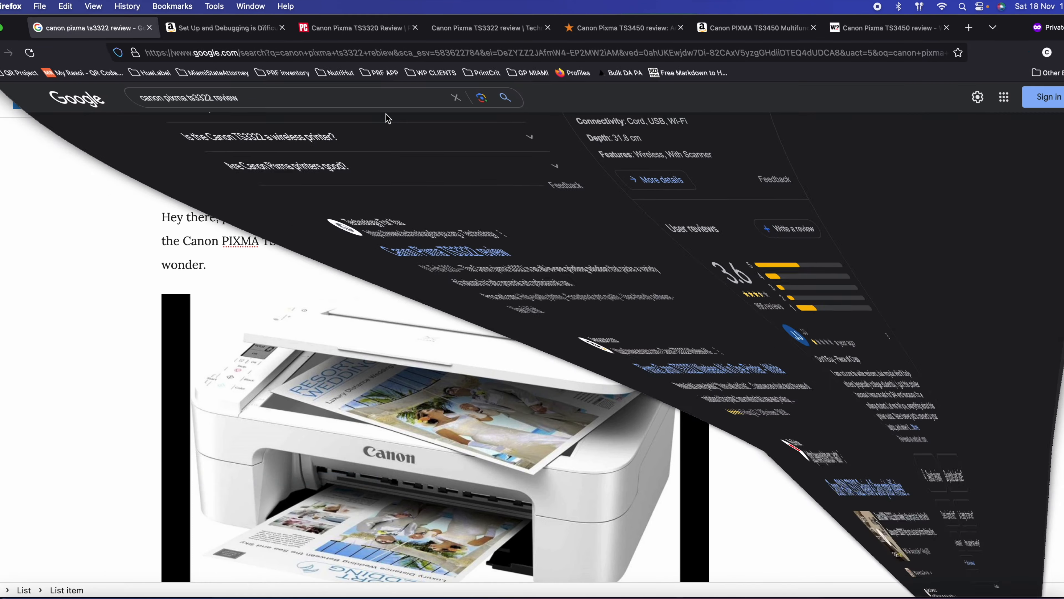
left_click(234, 28)
scroll(158, 168, "up", 1)
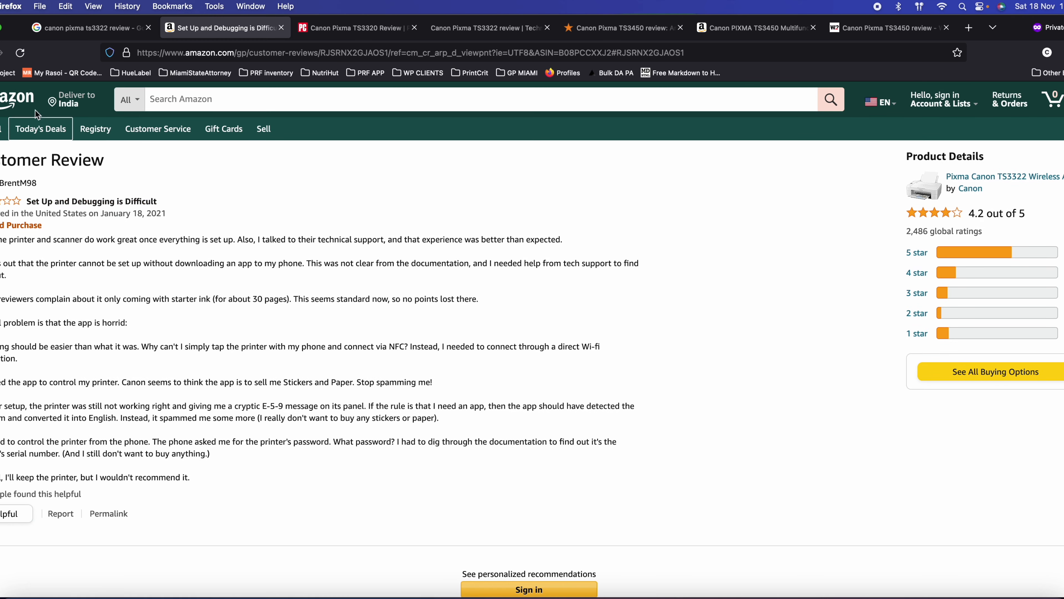
left_click(0, 53)
scroll(239, 224, "up", 4)
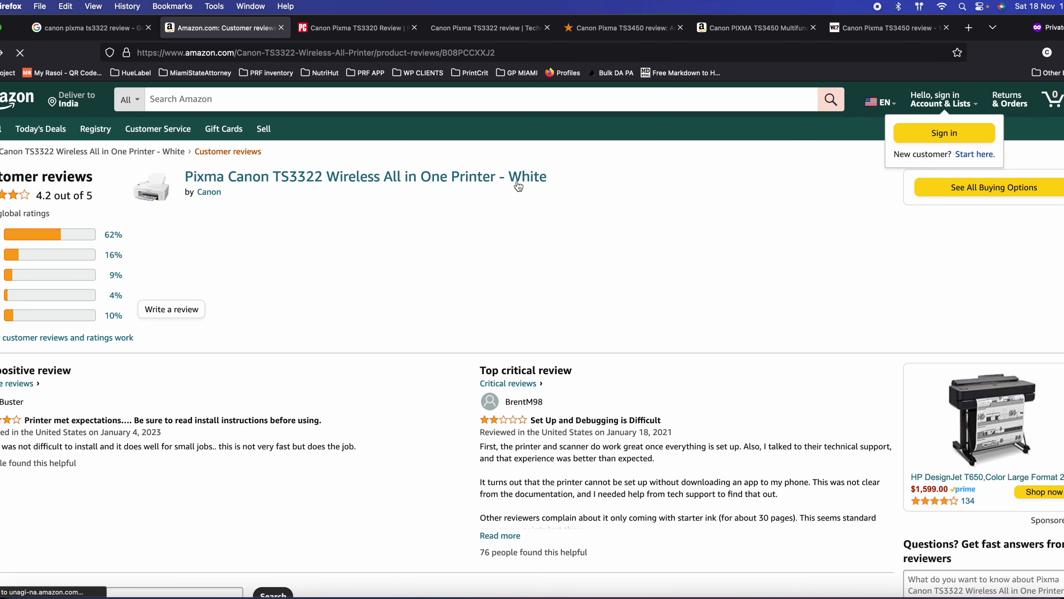
left_click_drag(544, 176, 185, 179)
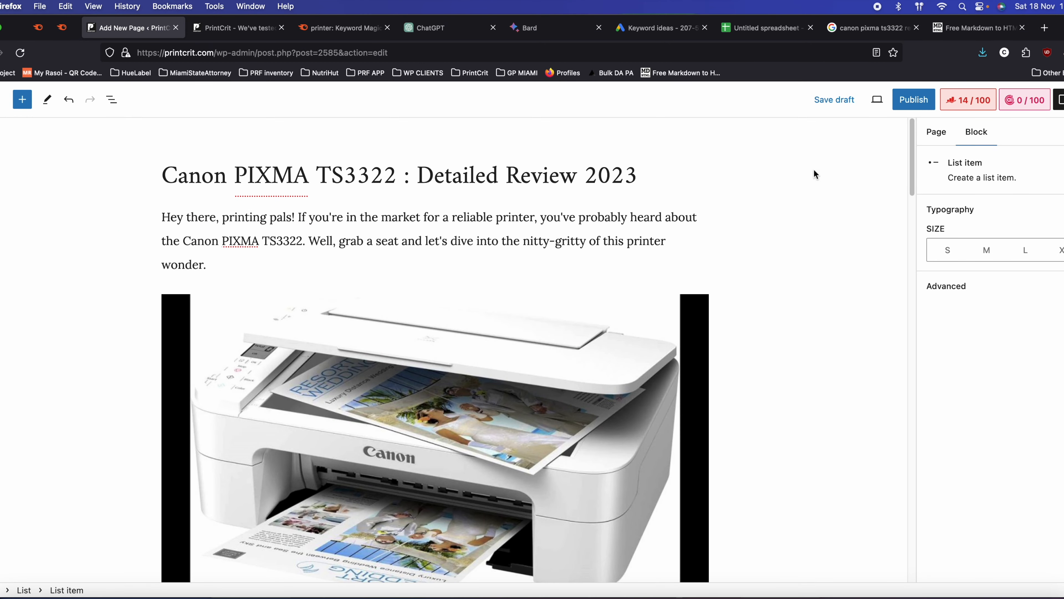
- Publish the Canon PIXMA TS3322 review page and open its permalink settings
left_click(914, 99)
left_click(981, 101)
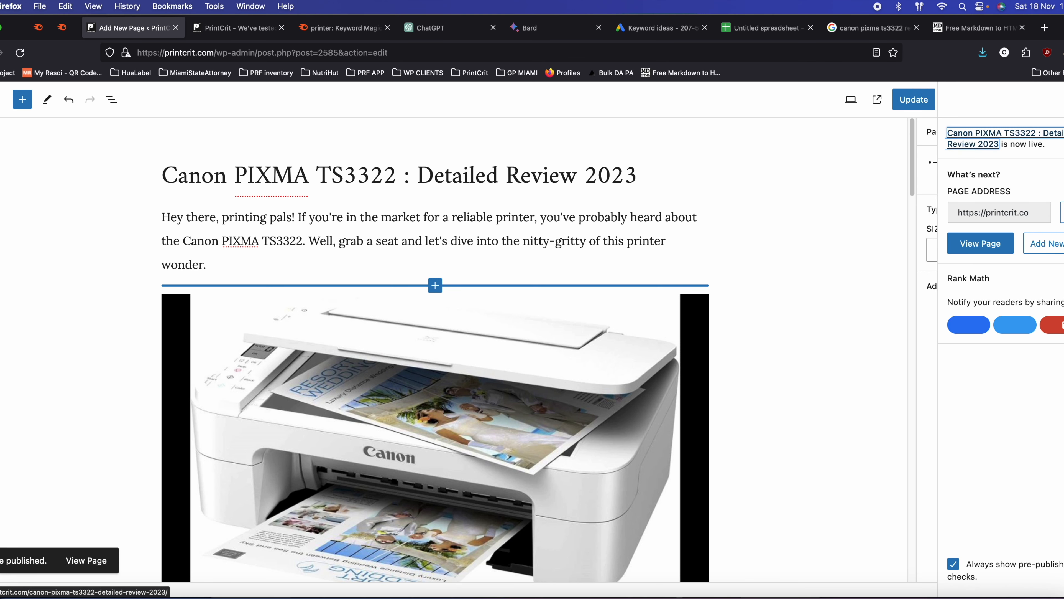
left_click(934, 133)
left_click(934, 134)
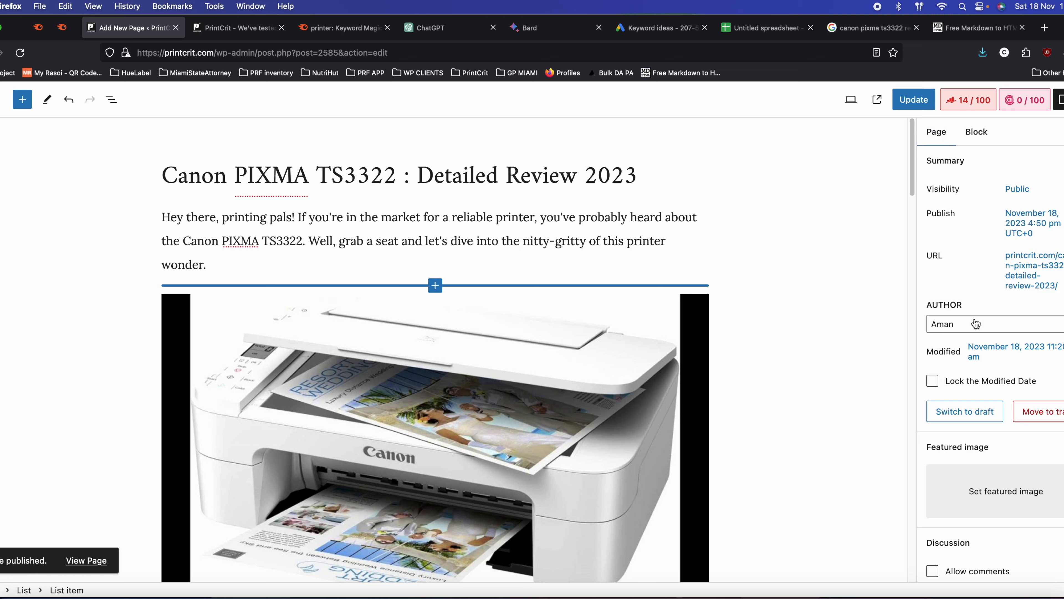
left_click(1031, 273)
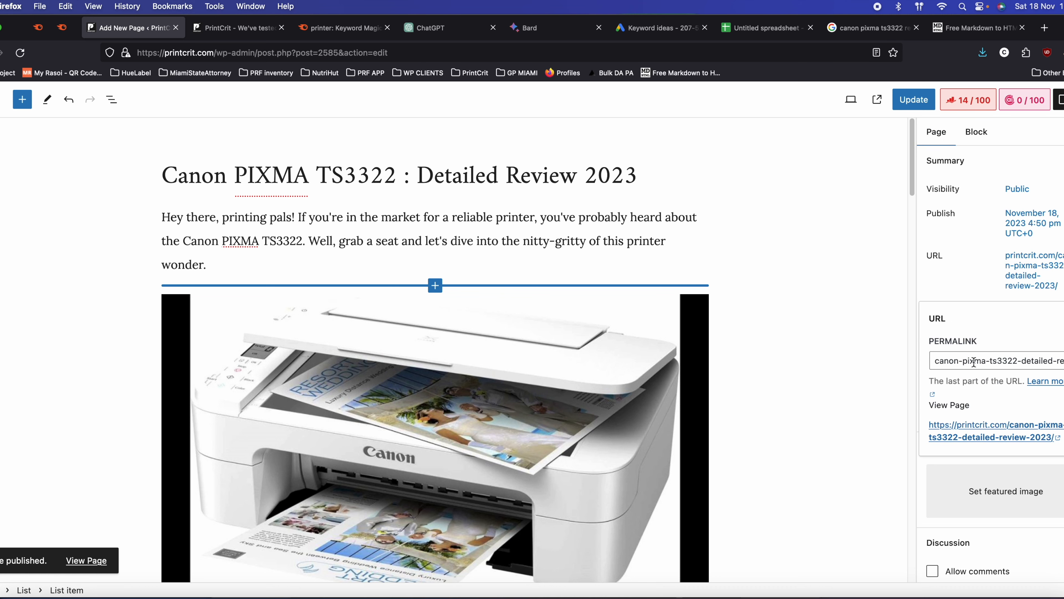
- Open the published review in a new tab, check its layout and URL slug, and return to the page editor
left_click(86, 560, "super")
left_click(228, 34)
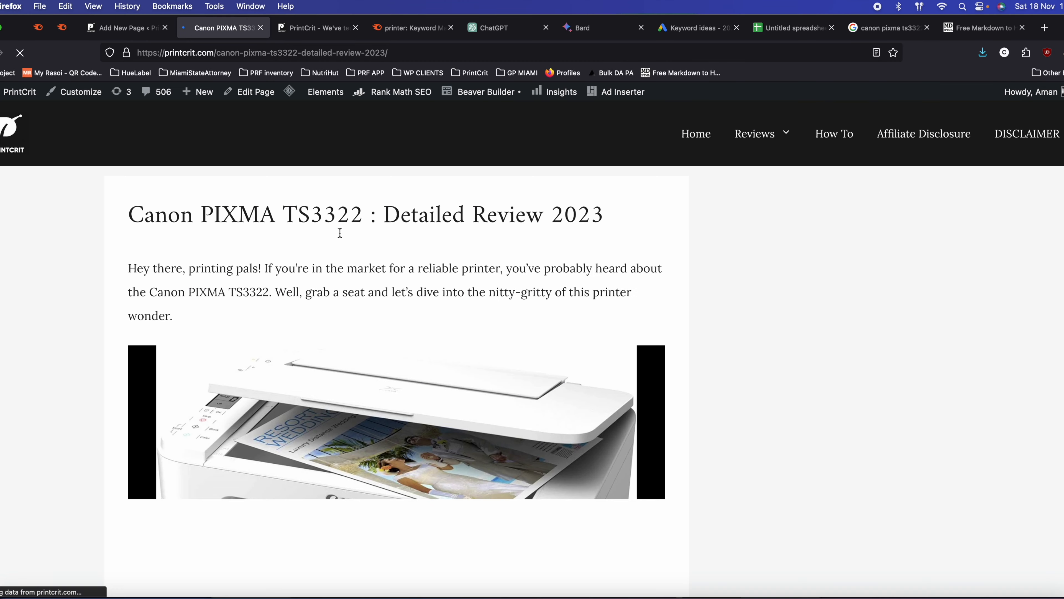
scroll(339, 291, "down", 4)
scroll(340, 291, "up", 3)
scroll(278, 304, "down", 15)
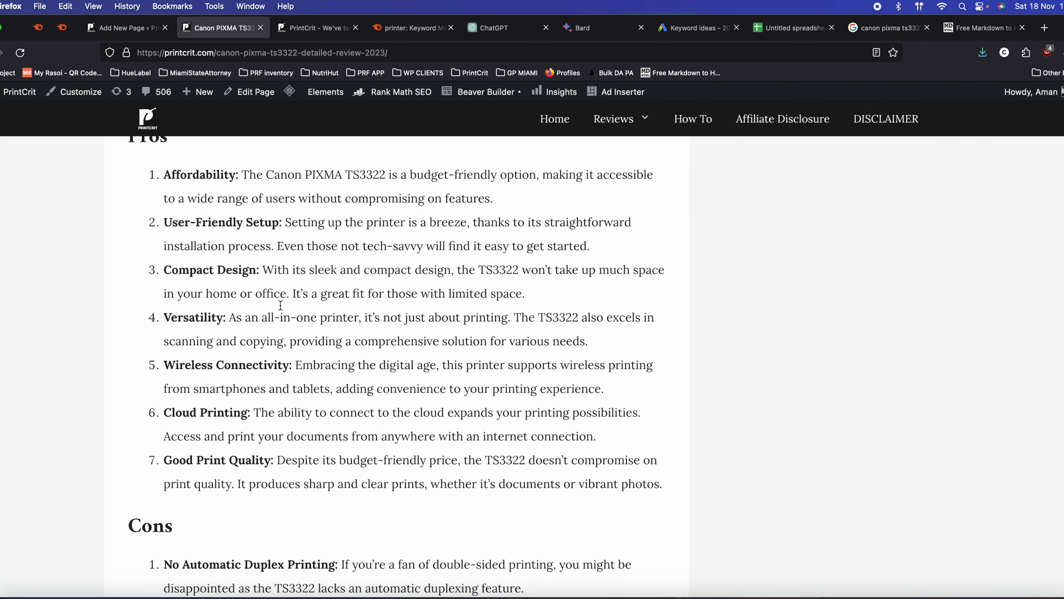
scroll(281, 304, "down", 10)
scroll(285, 306, "up", 15)
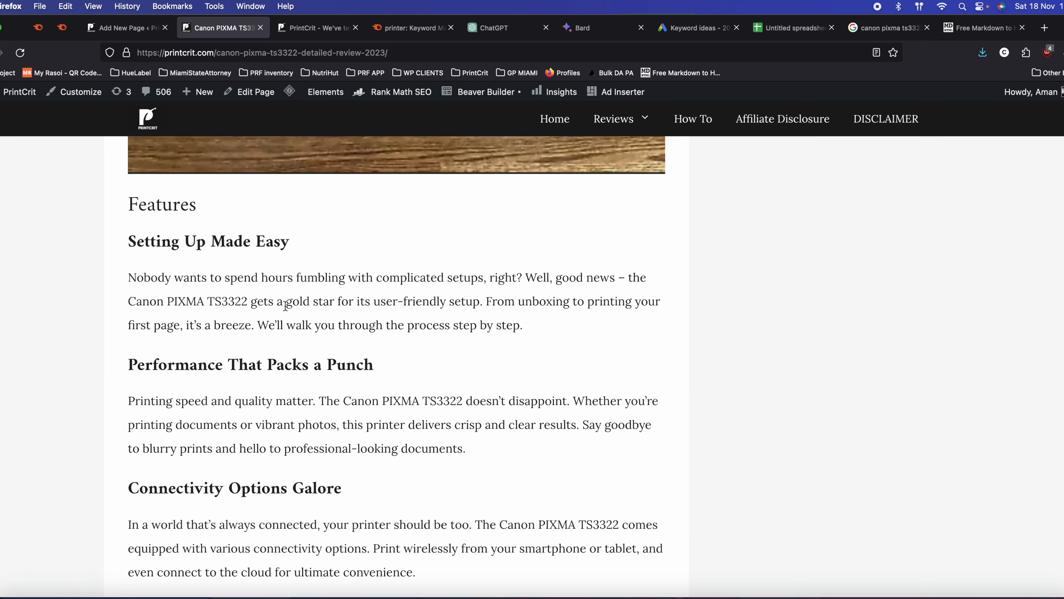
scroll(287, 307, "up", 20)
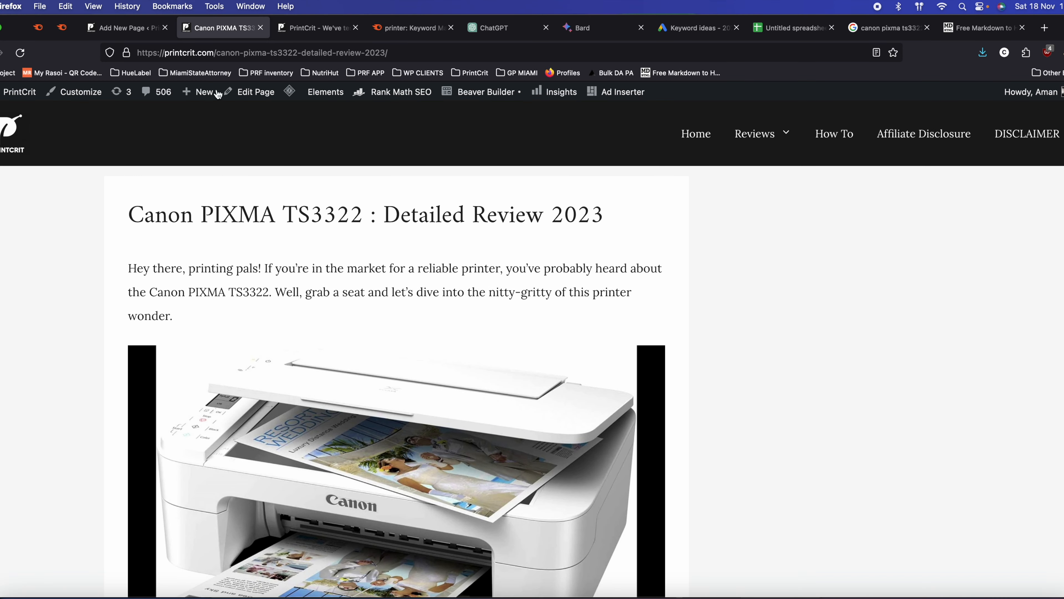
left_click_drag(220, 52, 408, 53)
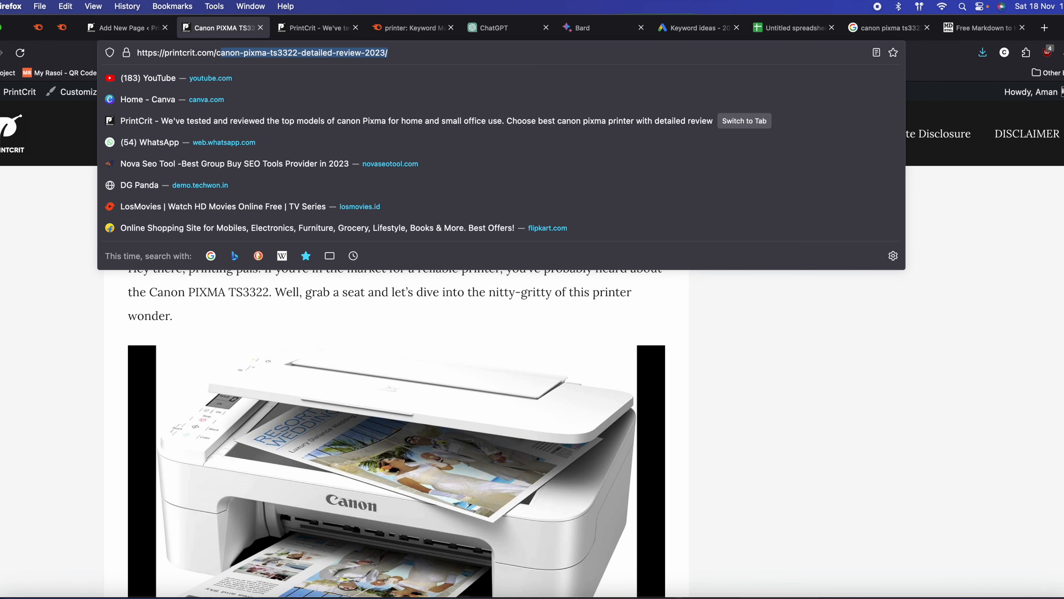
left_click(158, 27)
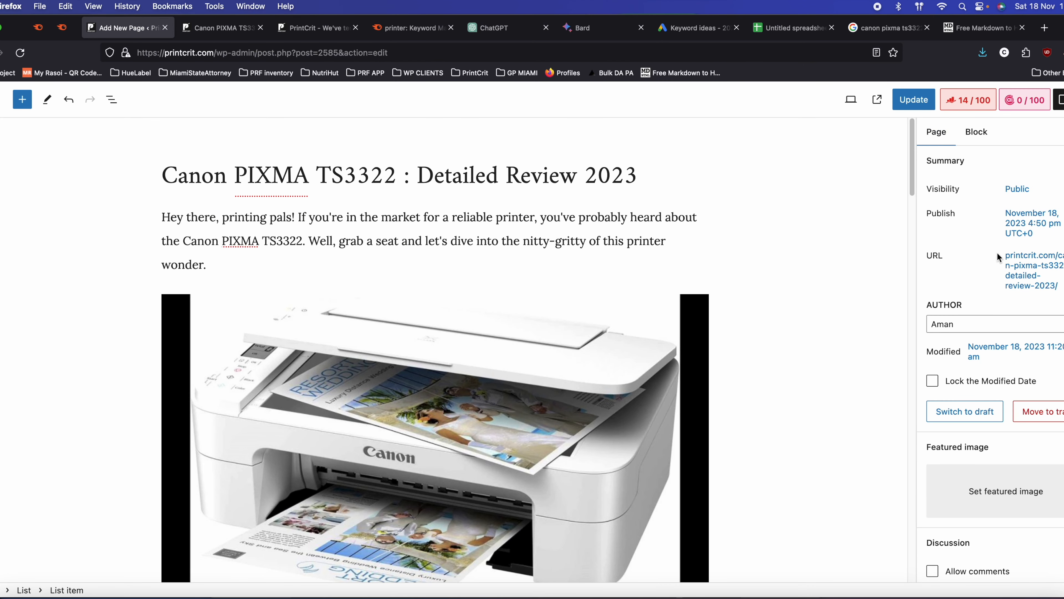
- Shorten the page's permalink to canon-pixma-ts3322-review-2023 by removing the word "detailed"
left_click(1033, 278)
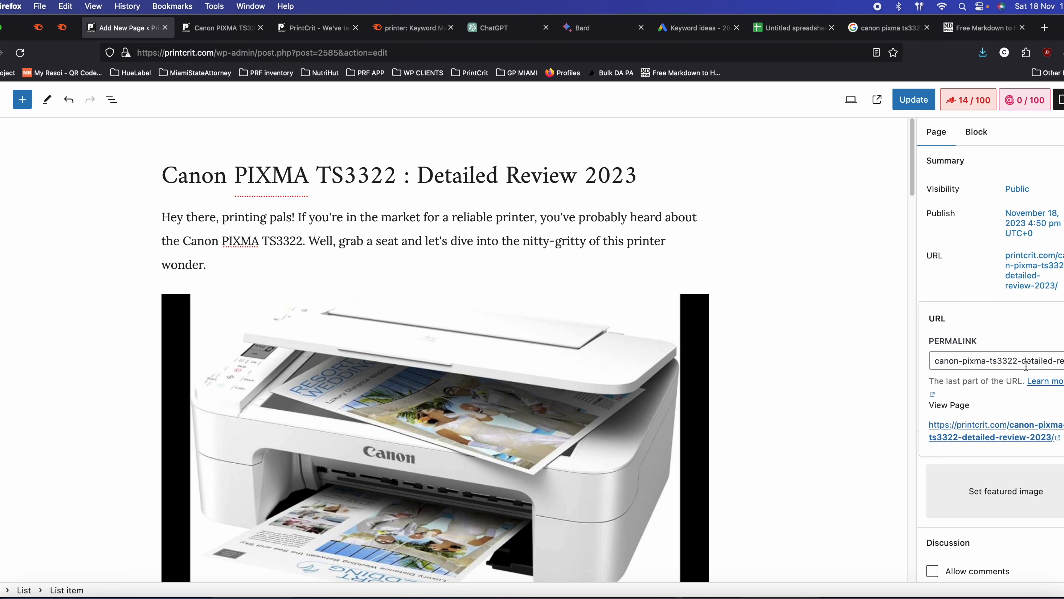
left_click_drag(1023, 361, 1062, 355)
key("BackSpace")
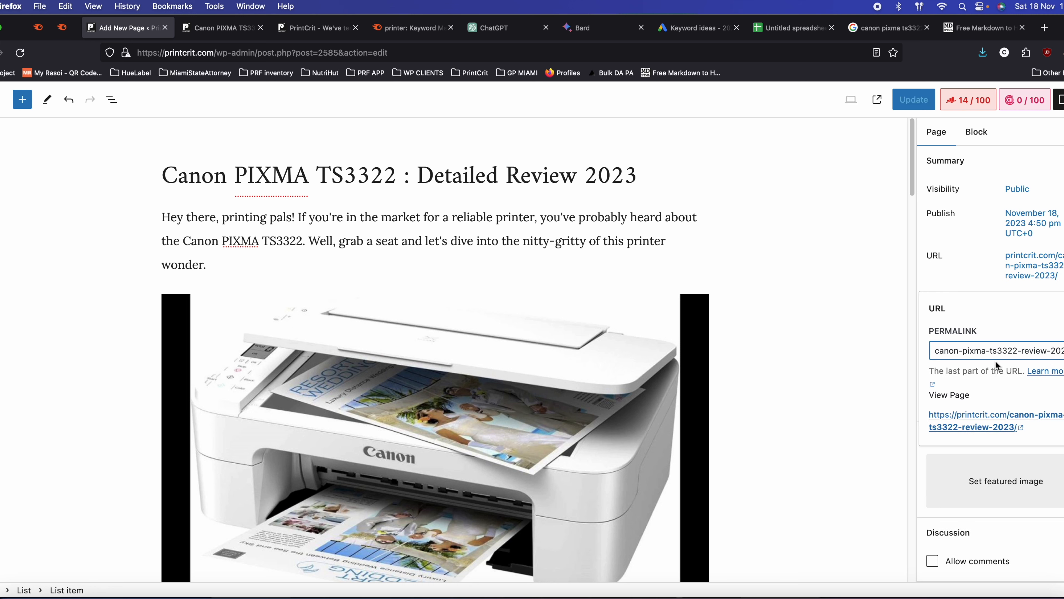
left_click(862, 325)
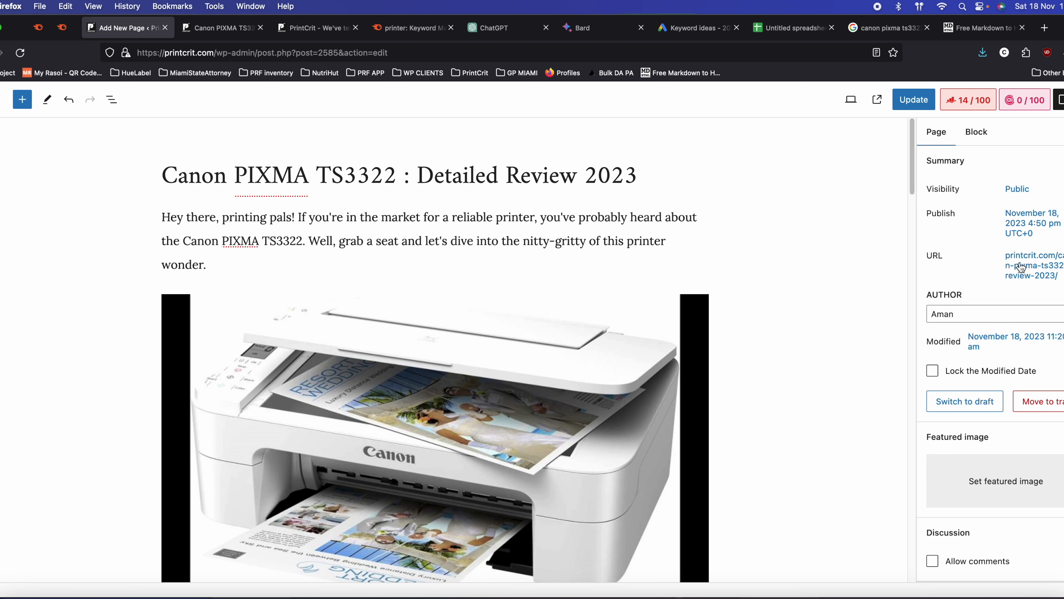
- Replace the title variables in the Rank Math snippet with the product name copied from the page heading, "Canon PIXMA TS3322"
left_click(973, 100)
left_click(957, 301)
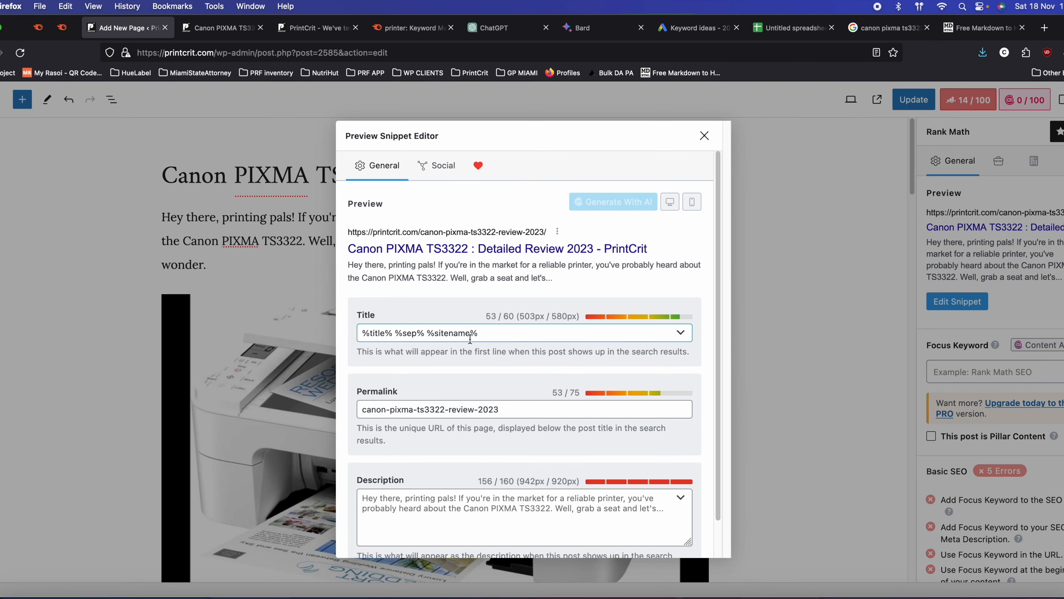
triple_click(496, 335)
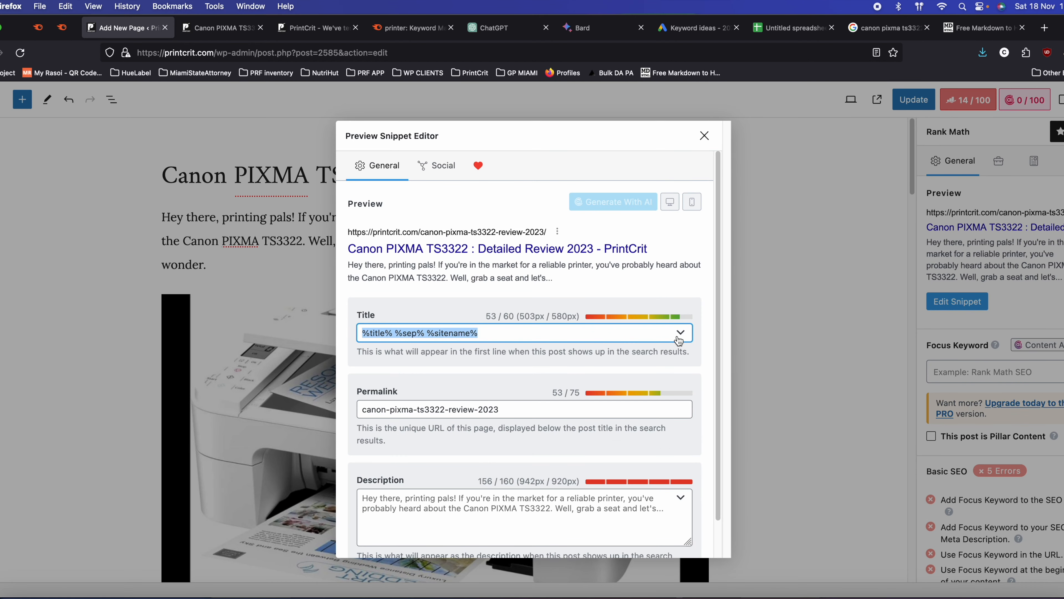
left_click(167, 243)
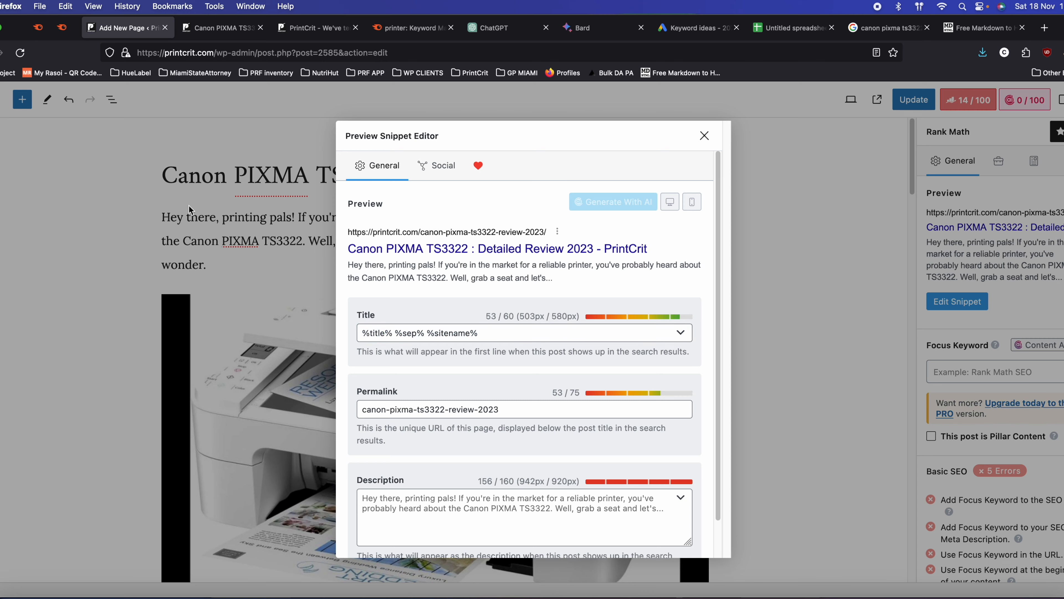
left_click(704, 136)
left_click_drag(382, 169, 161, 171)
key("super+c")
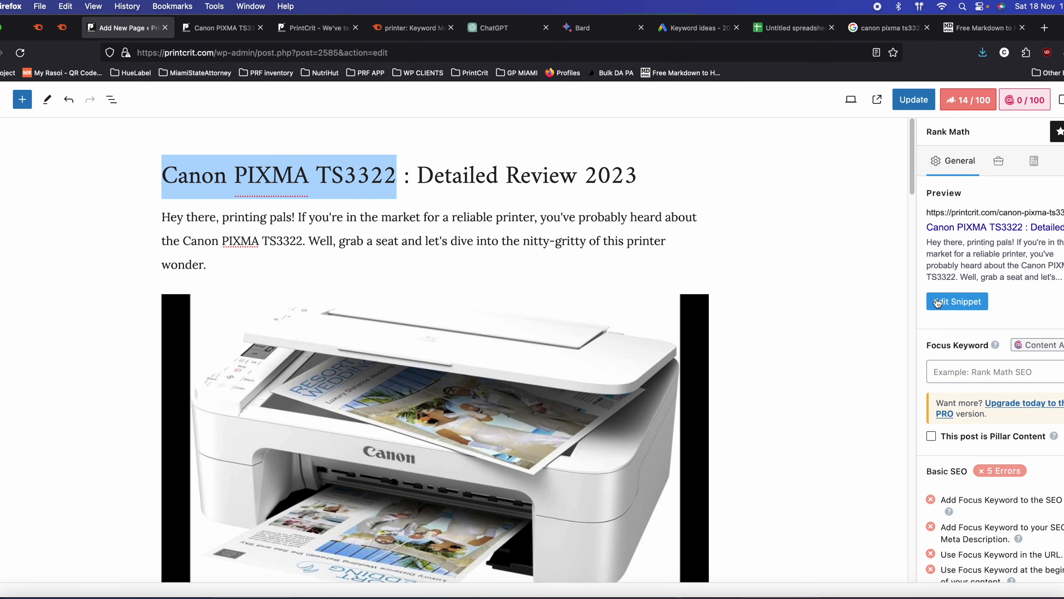
left_click(930, 300)
triple_click(458, 333)
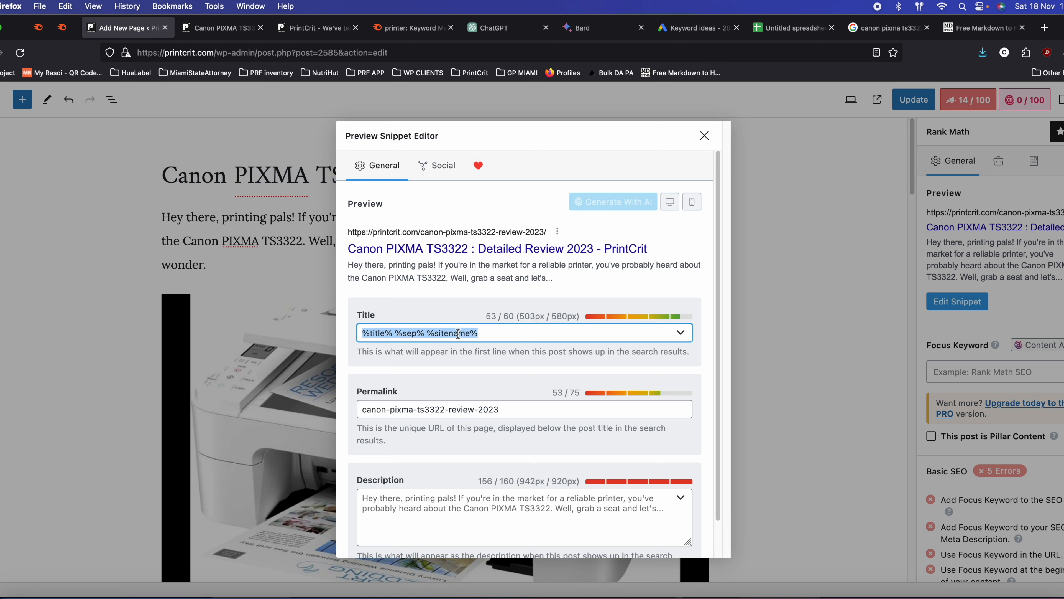
key("super+v")
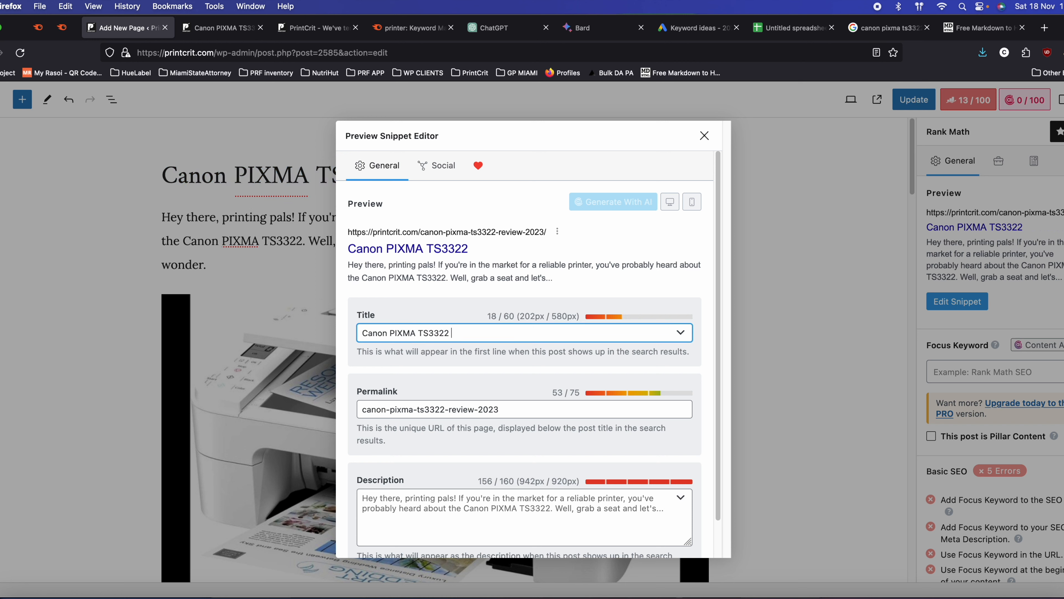
- Extend the snippet title after the product name with "- Detailed Reveiw 2023"
type("-")
type(" H")
key("BackSpace")
type("Uno")
key("BackSpace")
key("BackSpace")
key("BackSpace")
type("Detailed")
type("Reveiw")
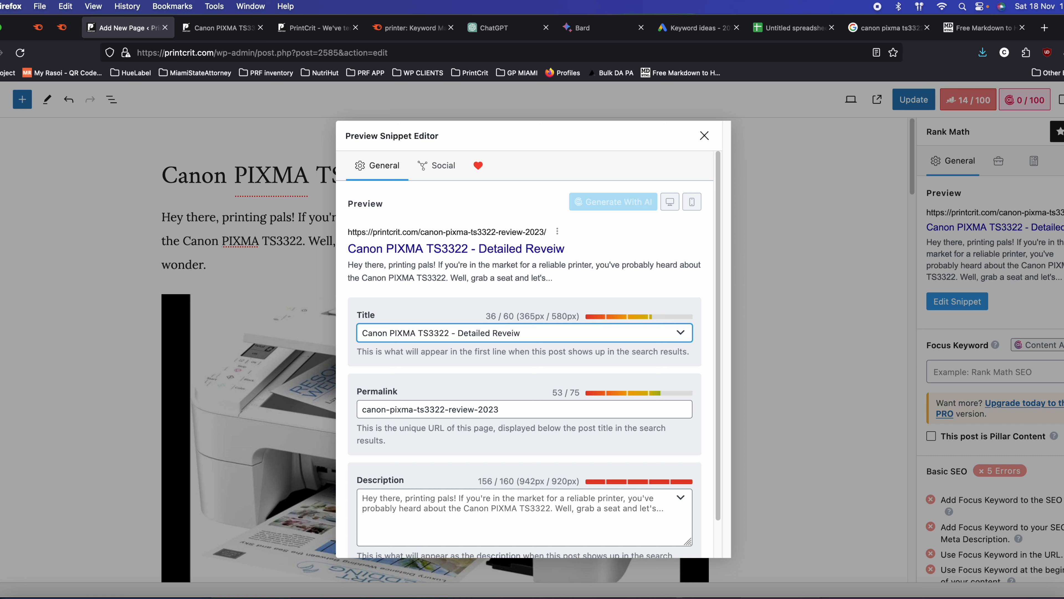
type("2023")
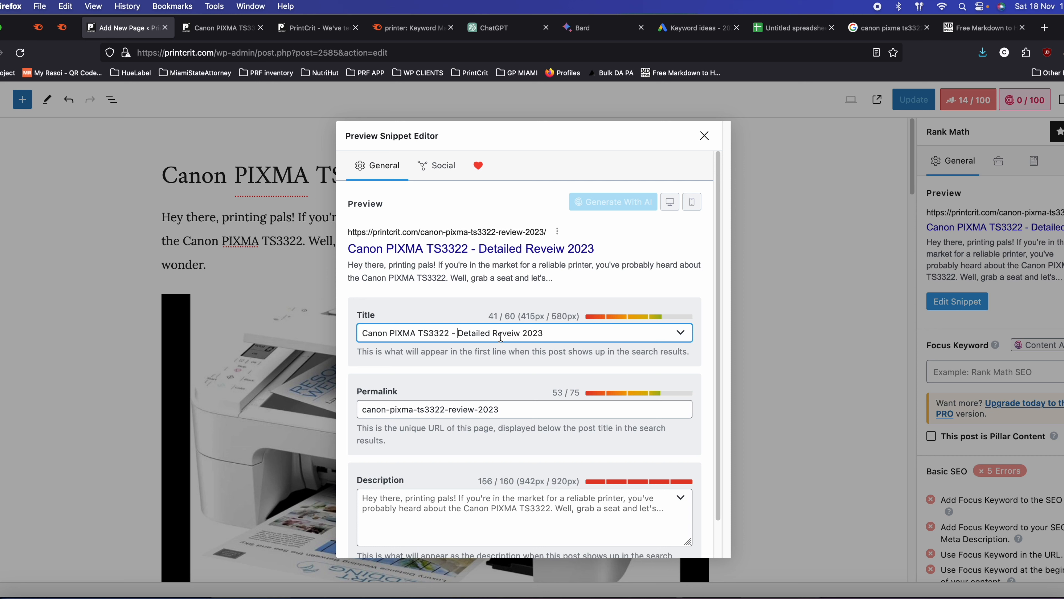
- Insert "Review" after the product name and drop the "Detailed" wording so the snippet title reads "Canon PIXMA TS3322 Review 2023"
left_click(453, 336)
type("Review")
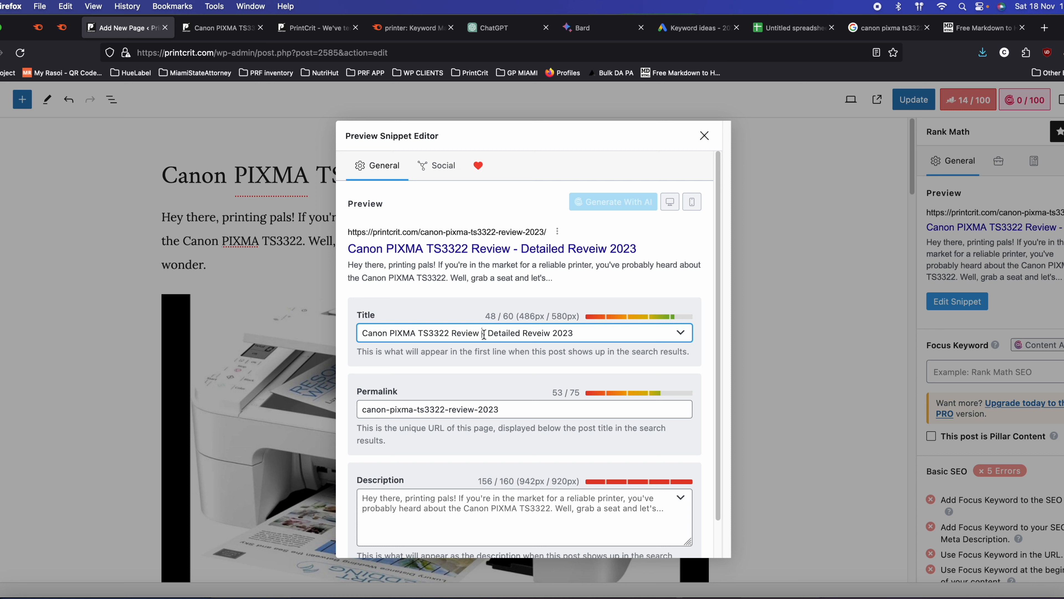
left_click_drag(484, 334, 616, 334)
key("BackSpace")
key("BackSpace")
key("BackSpace")
key("BackSpace")
type("2023")
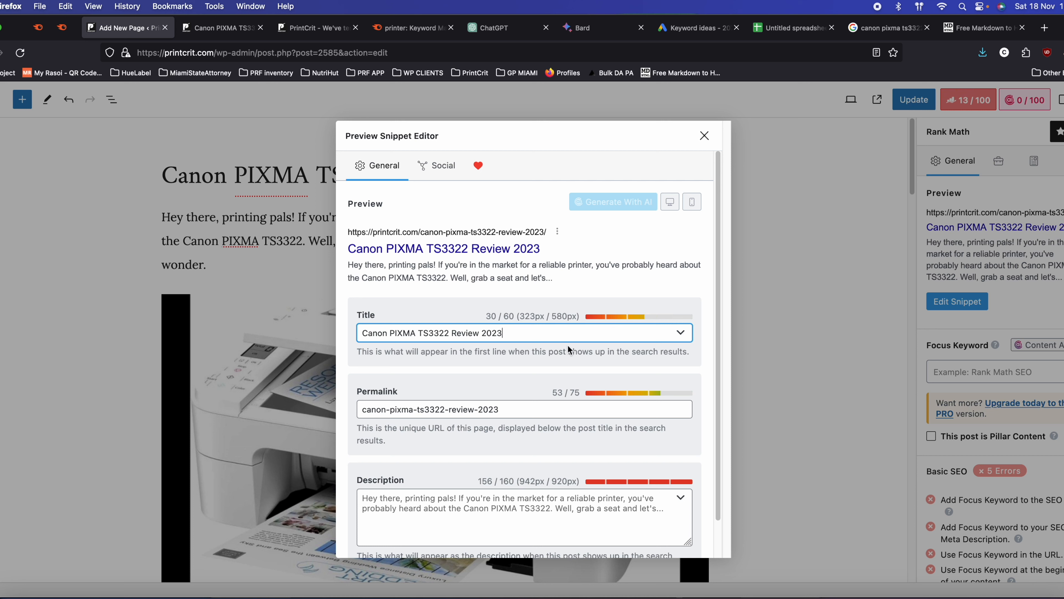
- Look over the snippet's permalink and description, and append "- Worth it?" to the snippet title
scroll(568, 347, "down", 2)
left_click_drag(520, 372, 381, 374)
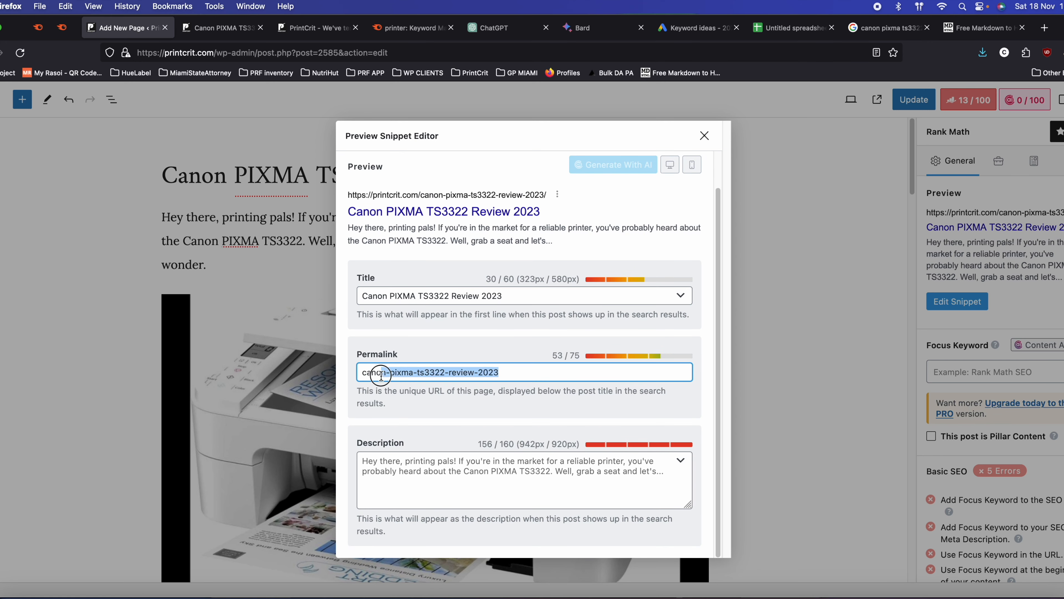
left_click(432, 466)
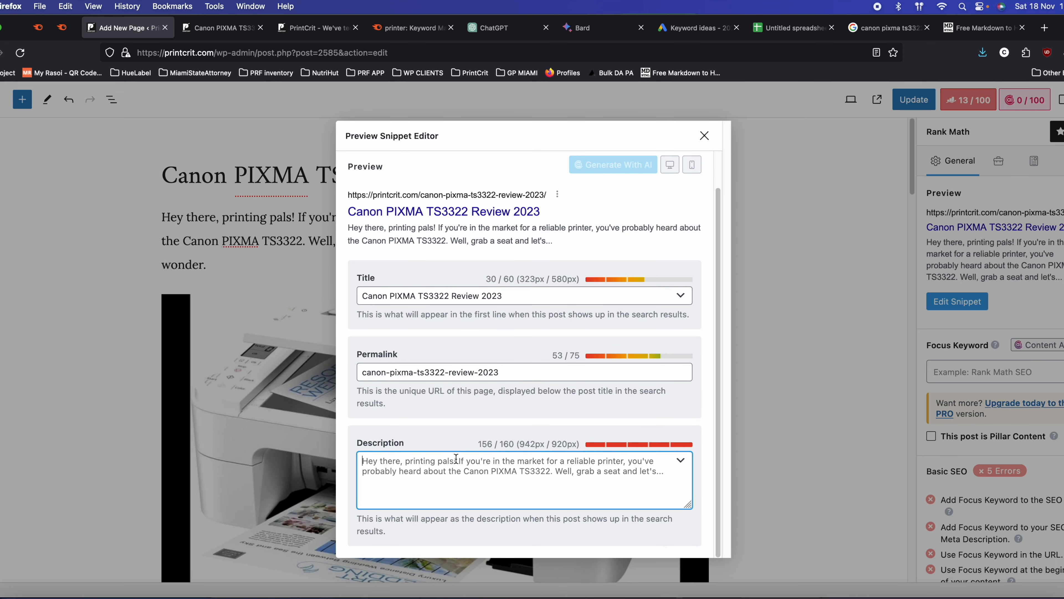
left_click(516, 296)
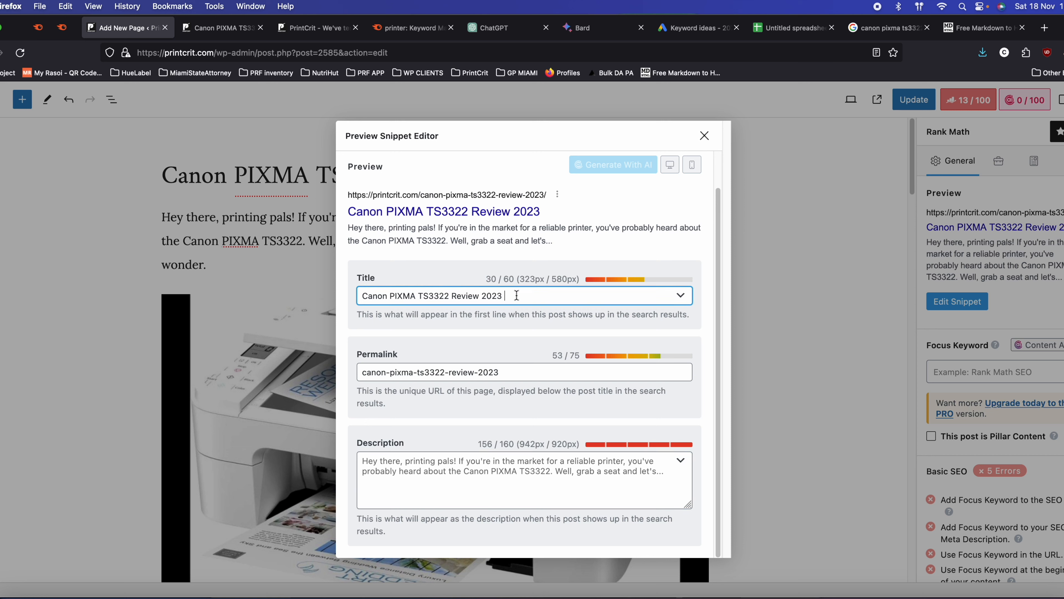
type("-")
type(" A")
key("BackSpace")
key("BackSpace")
type("Worth")
type(" o")
key("BackSpace")
type("it?")
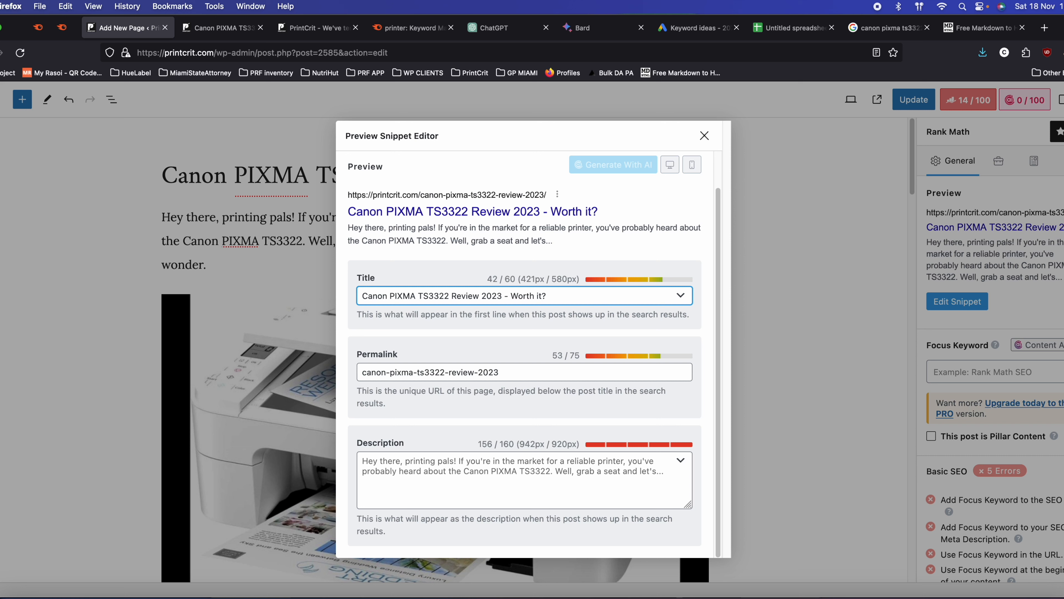
- Replace the "Worth it?" ending so the snippet title reads "Canon PIXMA TS3322 Review 2023 - Best Buget Friendly?"
key("BackSpace")
key("BackSpace")
key("BackSpace")
key("BackSpace")
key("BackSpace")
key("BackSpace")
key("BackSpace")
key("BackSpace")
key("BackSpace")
key("BackSpace")
type("Bu")
key("BackSpace")
key("BackSpace")
key("BackSpace")
type("Best Buget ")
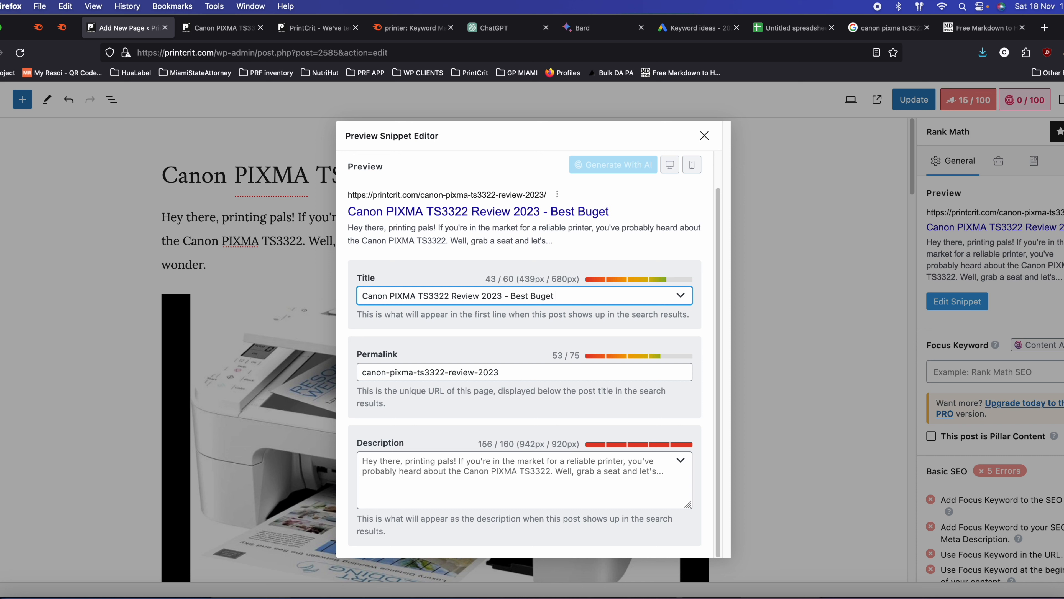
type("Freindly")
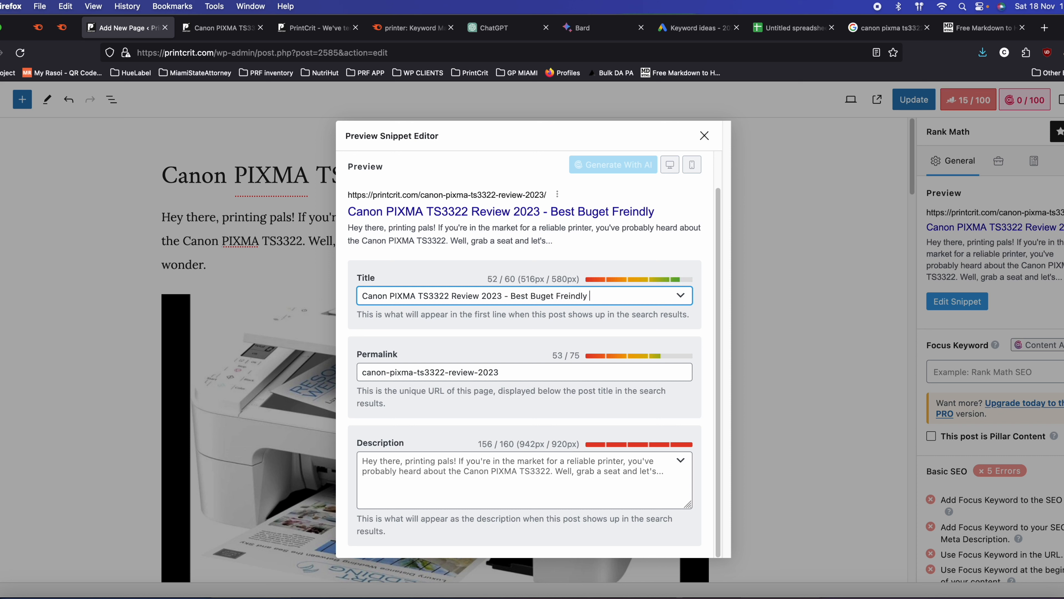
key("BackSpace")
key("BackSpace")
key("BackSpace")
key("BackSpace")
key("BackSpace")
key("BackSpace")
key("BackSpace")
type("eindly ?")
- Switch to ChatGPT and submit the prompt "write seo meta description for this article" in the printer review chat
left_click(474, 471)
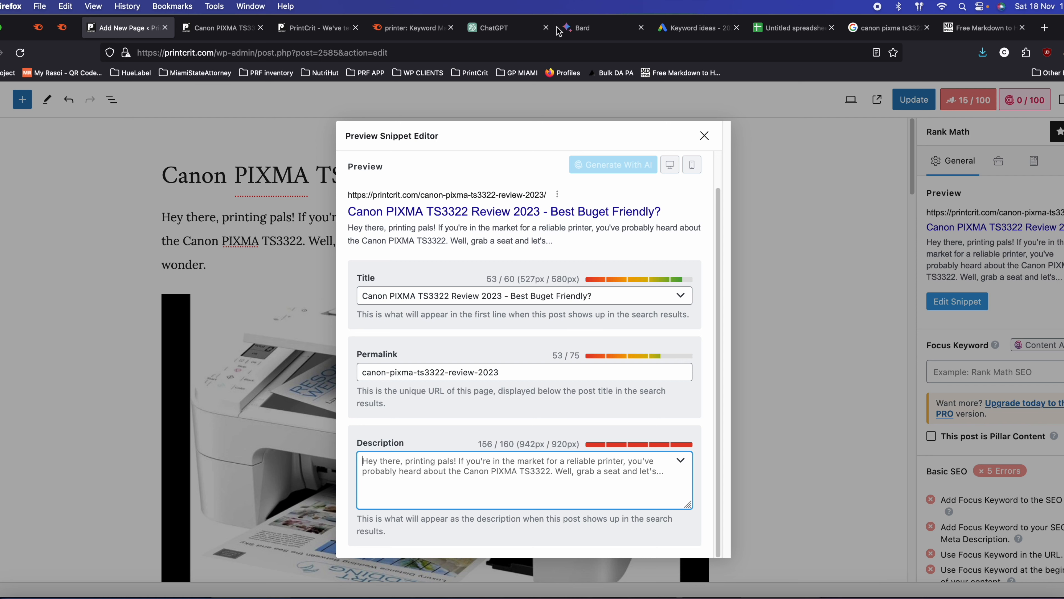
left_click(496, 28)
scroll(529, 554, "up", 1)
type("write seo m")
type("eata se")
type("decriptioon")
key("BackSpace")
key("BackSpace")
type("n")
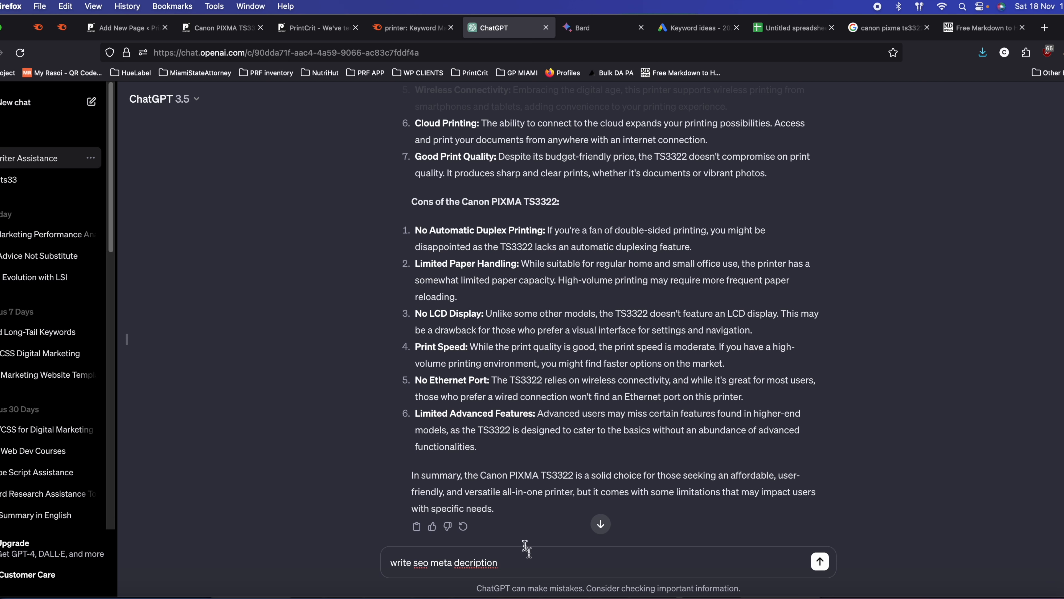
left_click(466, 564)
type("scription for this article")
key("Return")
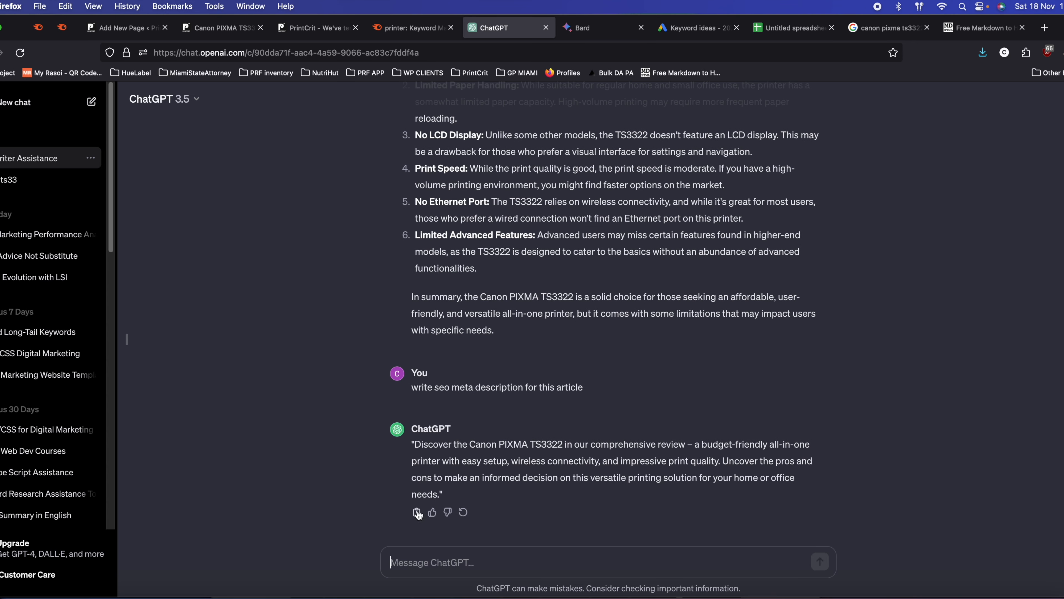
- Return to the WordPress editor, put ChatGPT's text in the snippet description, and remove its surrounding quotation marks and final period
left_click(318, 28)
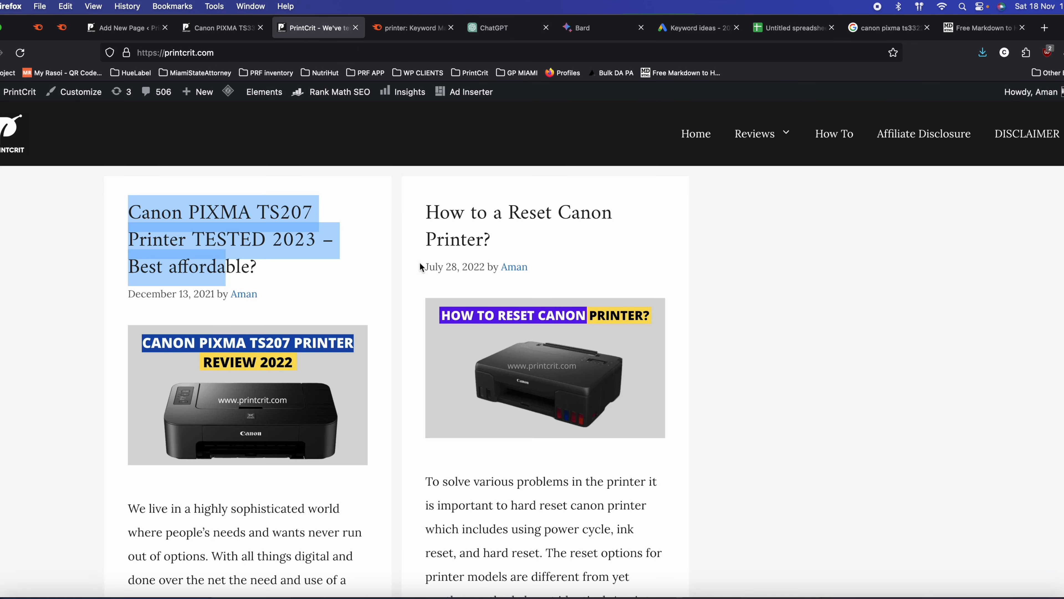
left_click(220, 28)
left_click(124, 27)
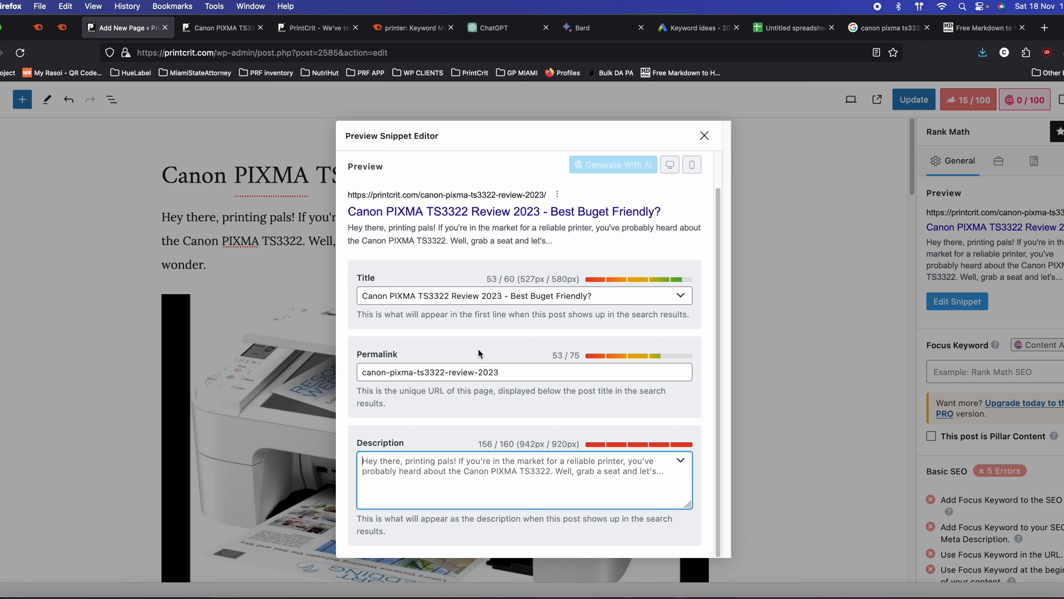
type("\"Discover the Canon PIXMA TS3322 in our comprehensive review – a budget-friendly all-in-one printer with easy setup, wireless connectivity, and impressive print quality. Uncover the pros and cons to make an informed decision on this versatile printing solution for your home or office needs.\"")
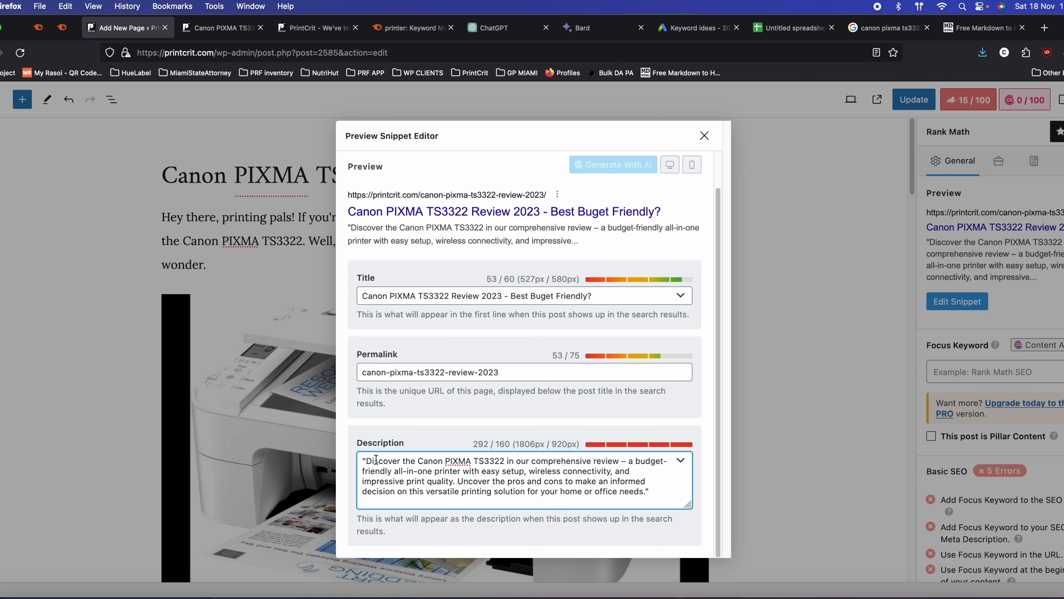
left_click(367, 461)
key("BackSpace")
left_click(658, 495)
key("BackSpace")
key("BackSpace")
- Shorten the description to end with "printer with impressive print quality.", dropping the setup and connectivity features and the "Uncover the pros and cons" sentence
left_click_drag(514, 444, 554, 443)
left_click(603, 471)
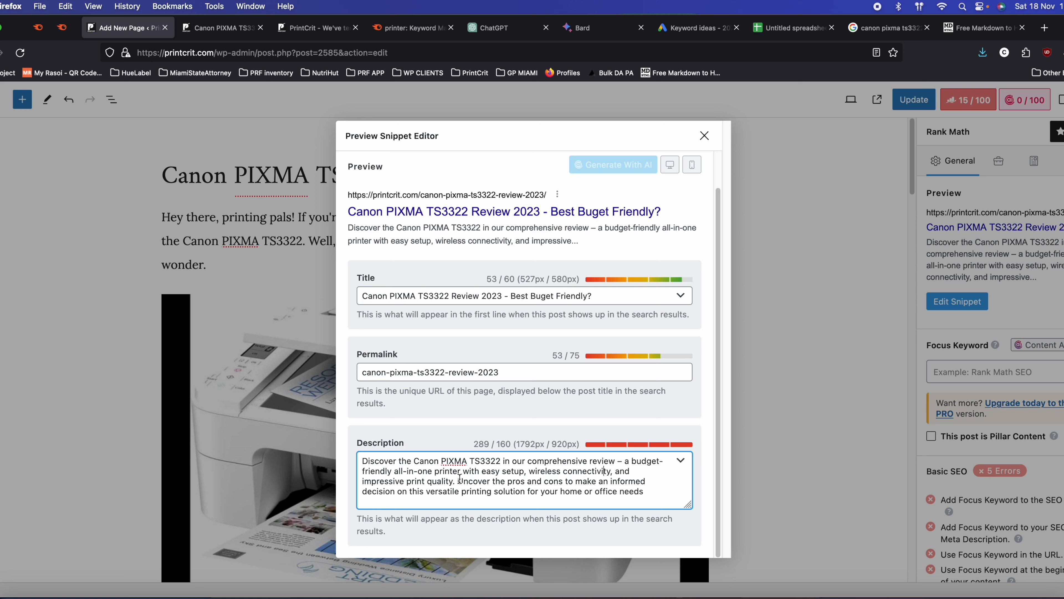
left_click_drag(458, 476, 646, 465)
key("BackSpace")
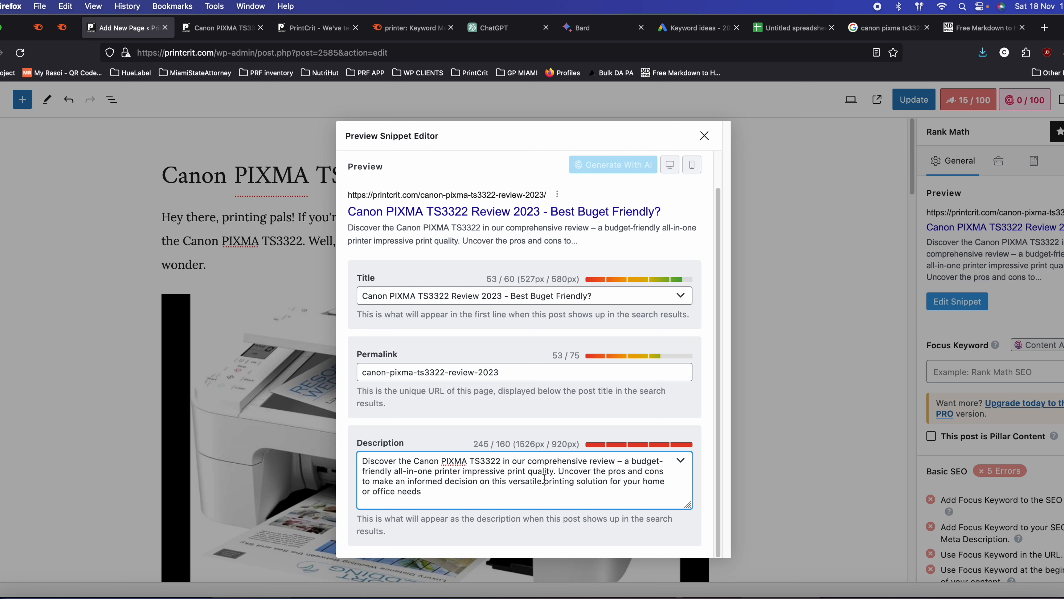
type("with")
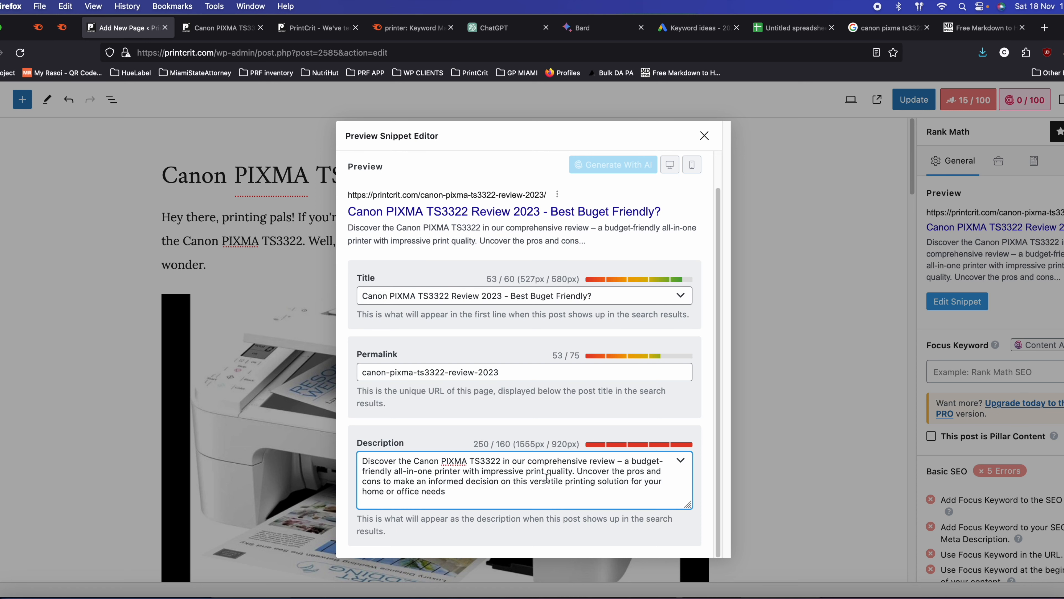
left_click_drag(577, 471, 525, 483)
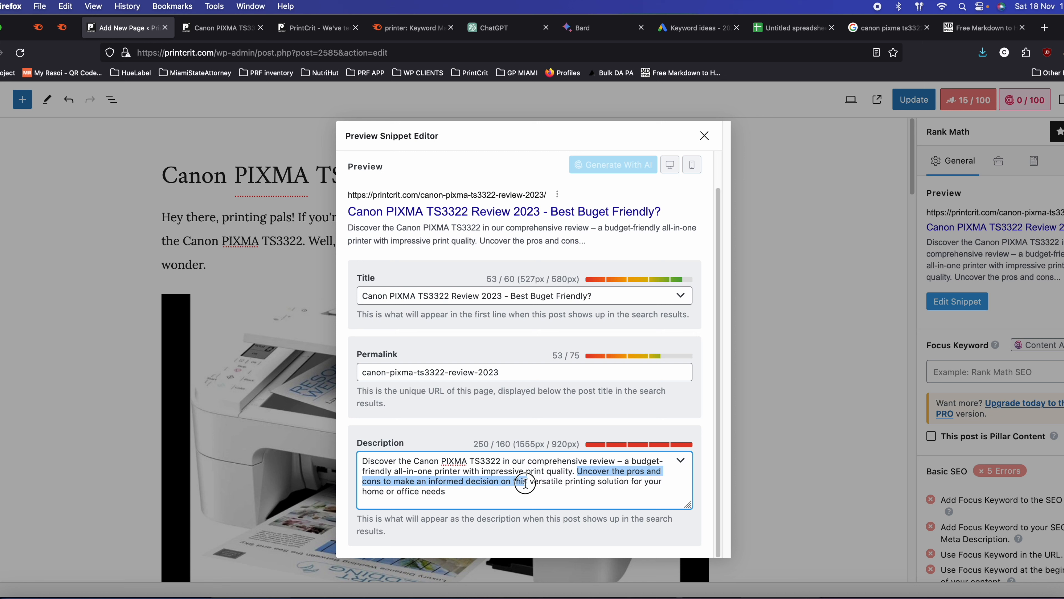
left_click_drag(525, 483, 529, 491)
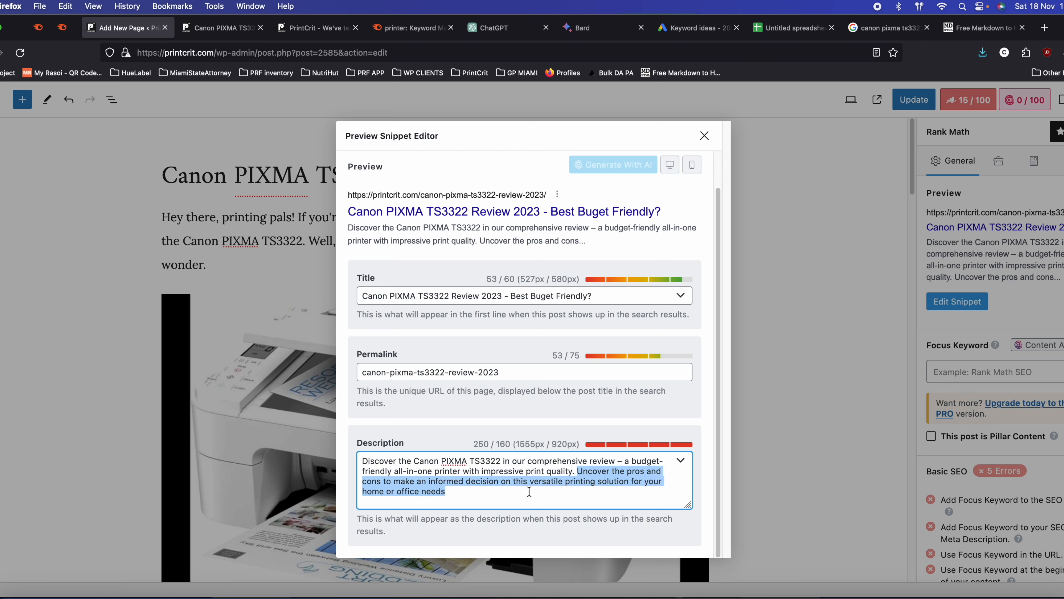
key("BackSpace")
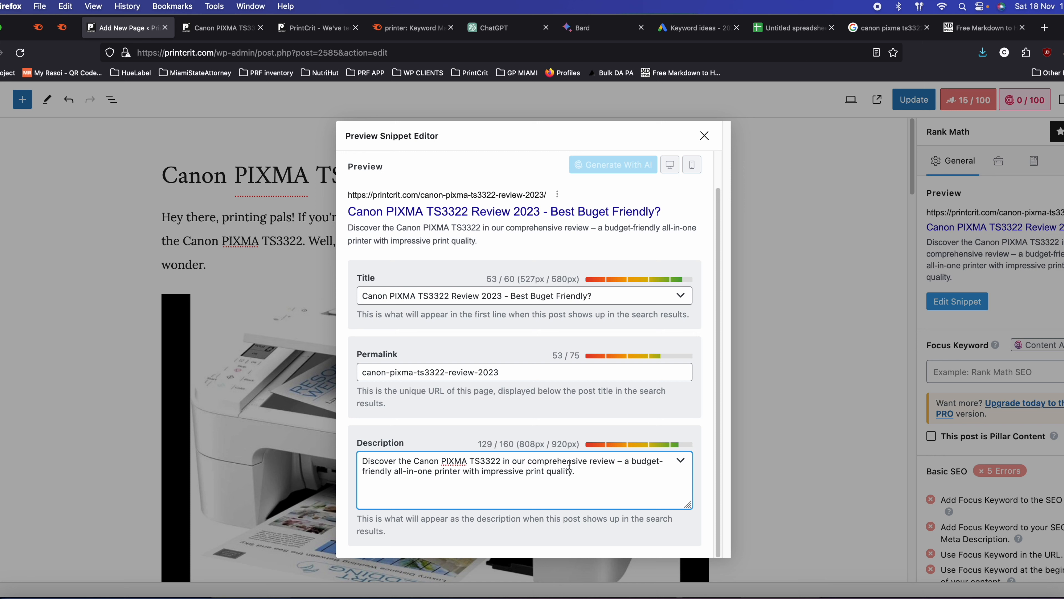
- Try adding "review" after "Canon PIXMA TS3322" in the description, and remove the word again
left_click_drag(414, 461, 494, 460)
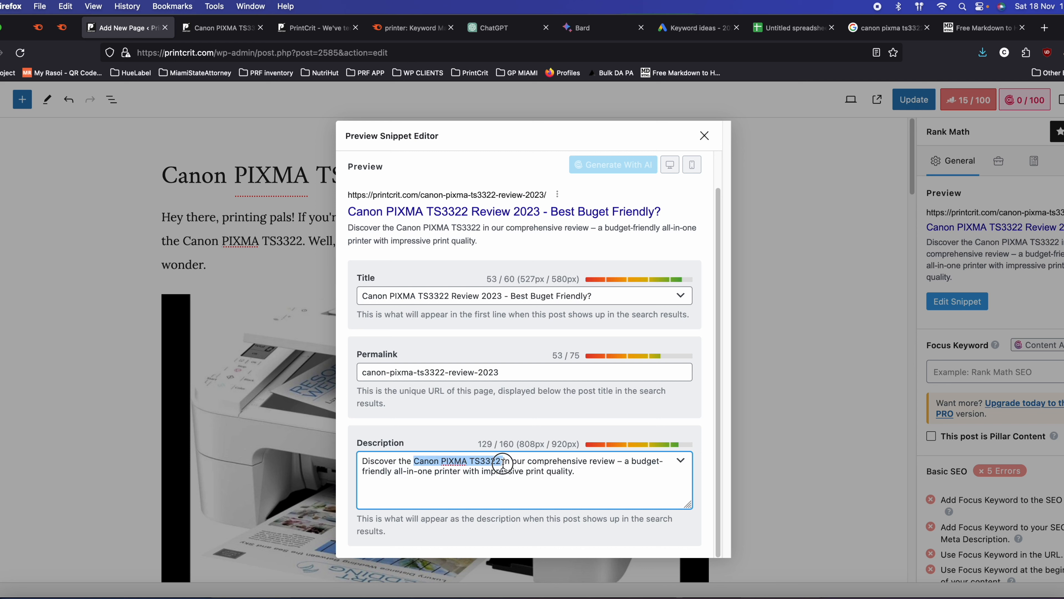
left_click(503, 461)
type("revi")
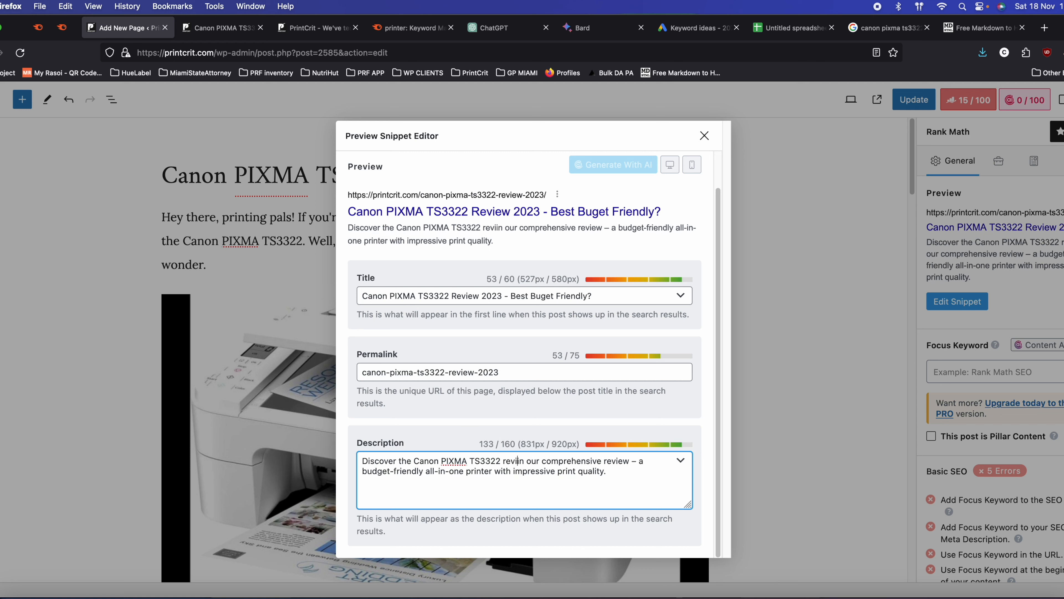
type("ew")
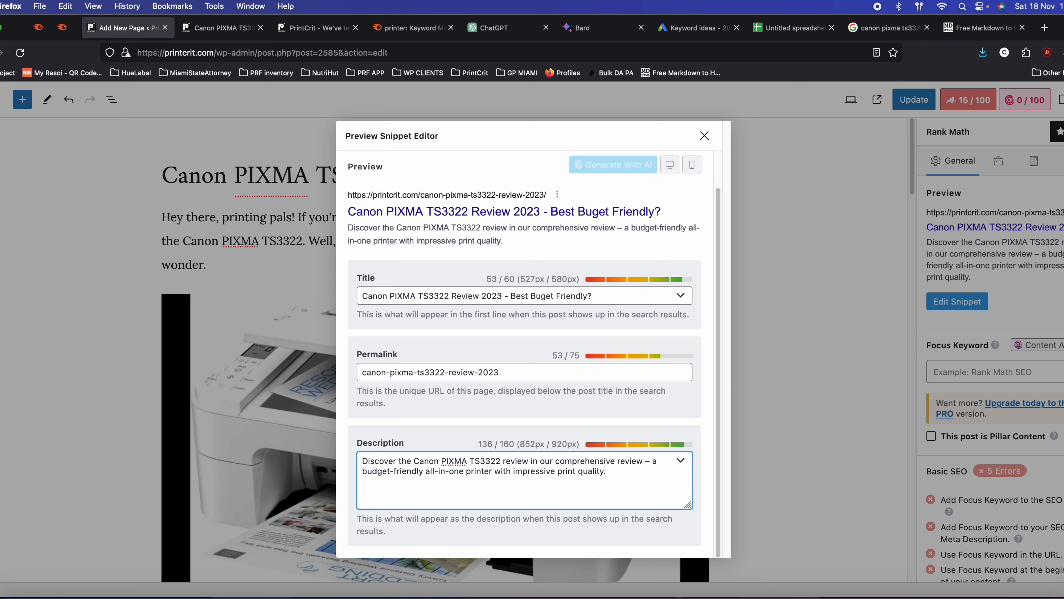
left_click_drag(618, 465, 647, 466)
left_click_drag(530, 464, 502, 465)
key("BackSpace")
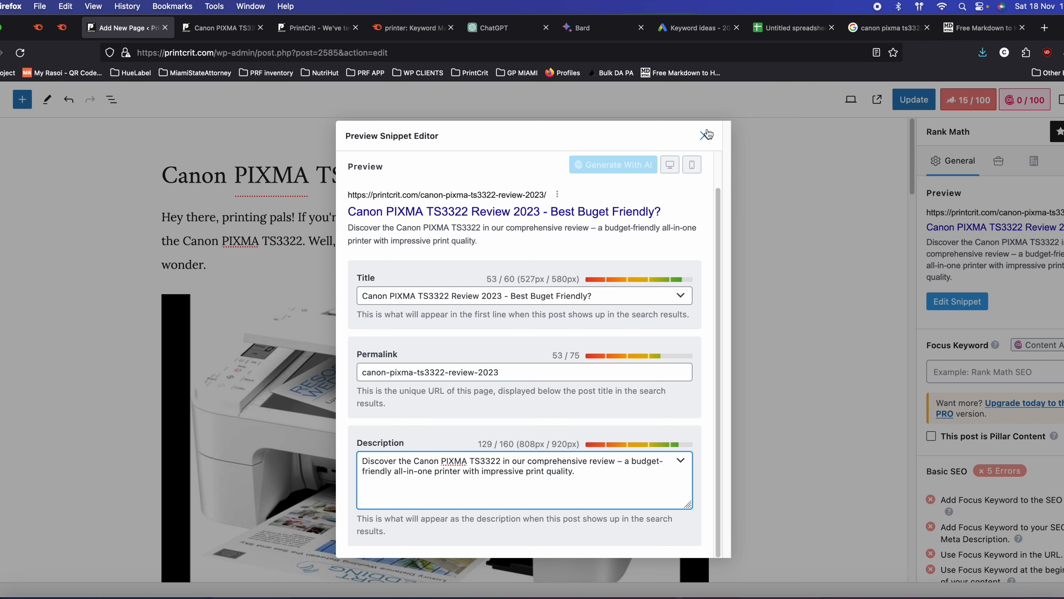
- Close the snippet editor
left_click(704, 136)
- Try adding "Canon PIXMA TS3322 : Detailed Review 2023" as the focus keyword, and remove it again
left_click_drag(397, 174, 150, 169)
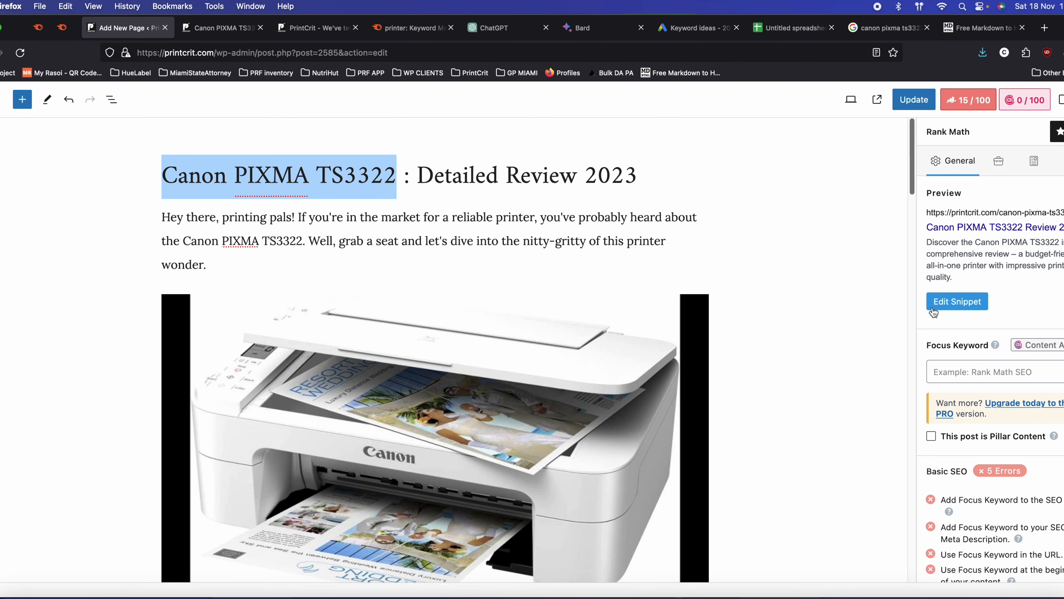
left_click(963, 372)
key("ctrl+v")
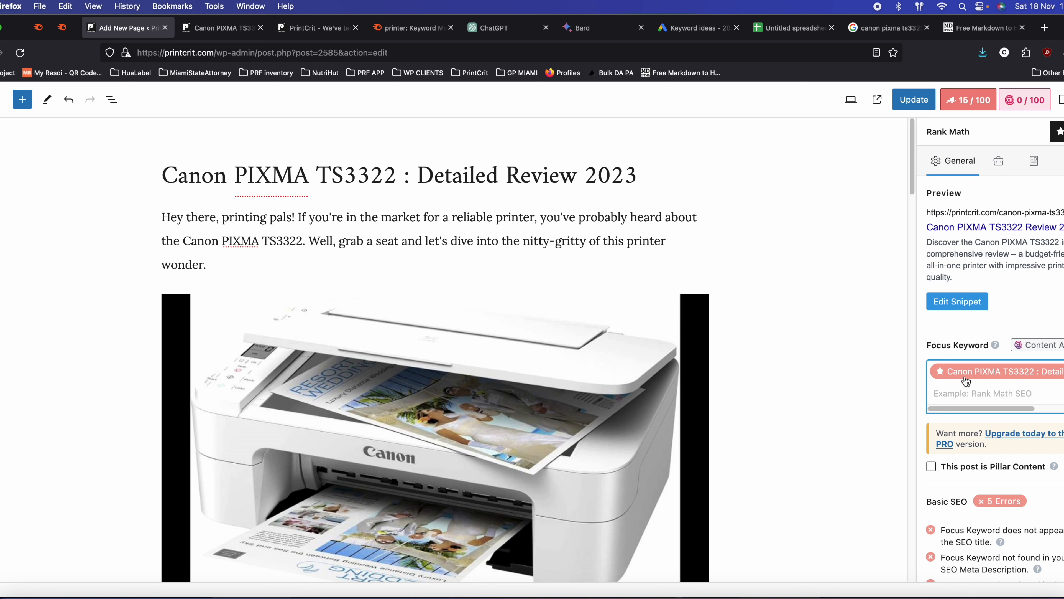
left_click(968, 374)
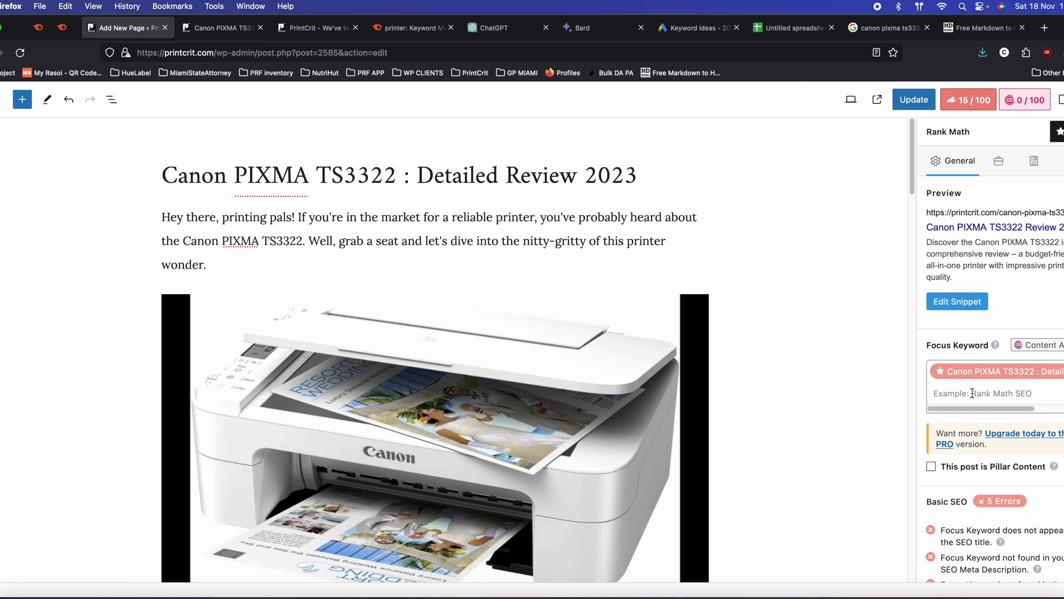
left_click_drag(974, 382, 1031, 372)
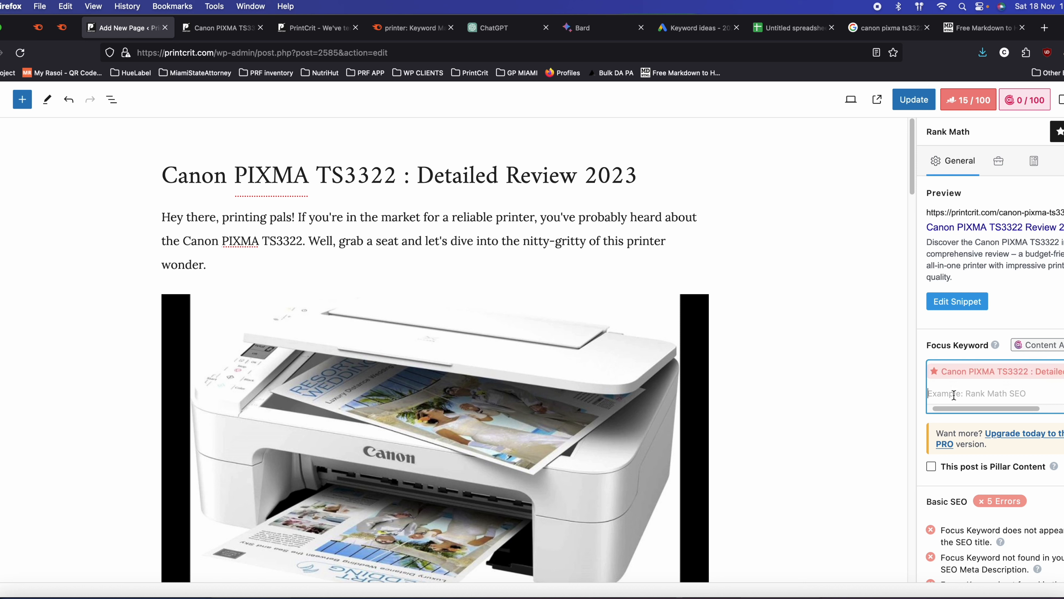
left_click_drag(396, 176, 162, 176)
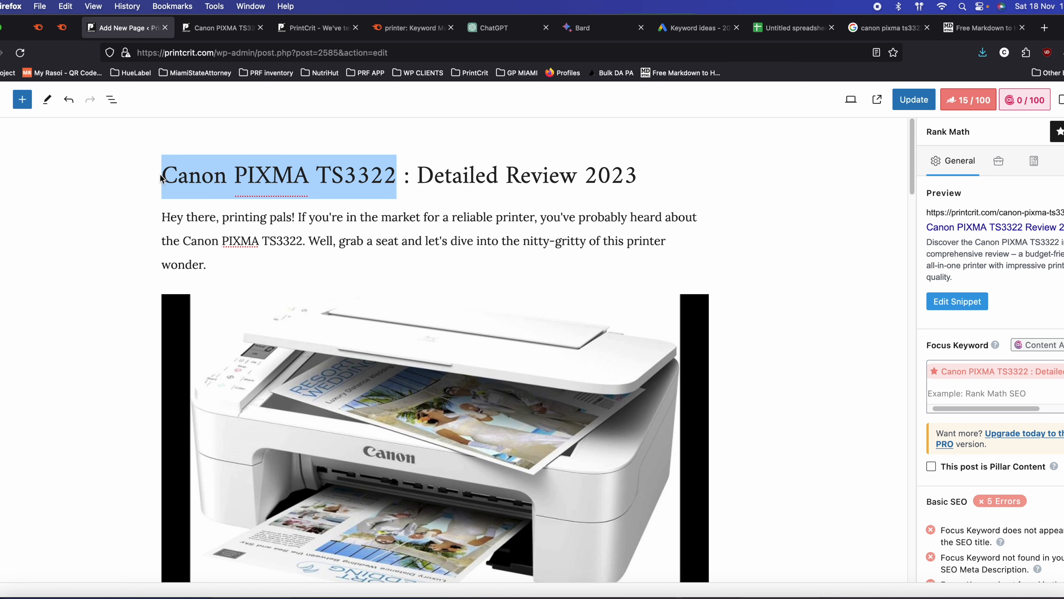
left_click(973, 374)
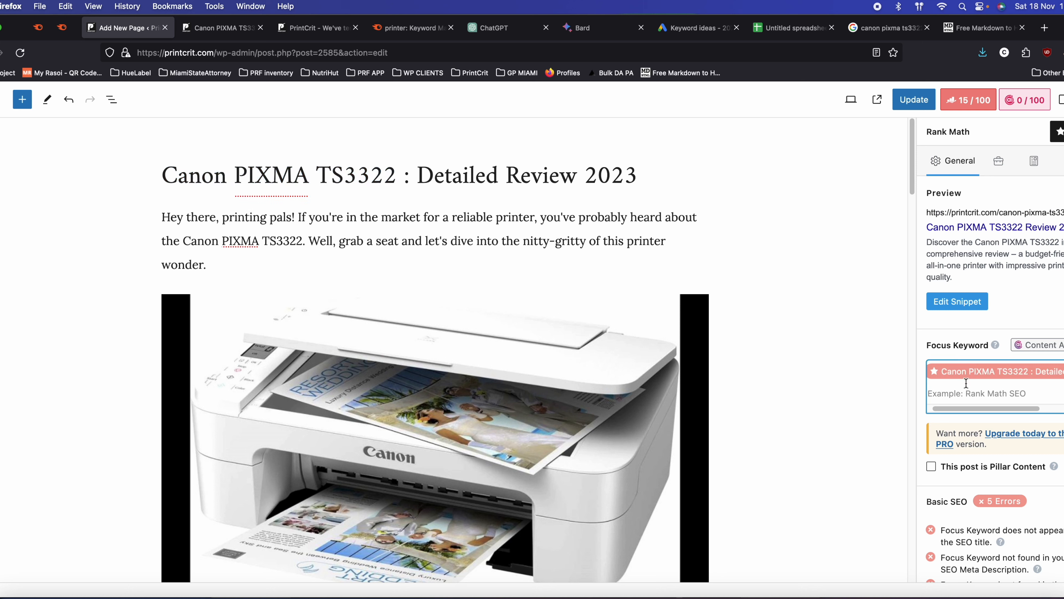
left_click(967, 371)
right_click(941, 371)
left_click(965, 385)
left_click(966, 393)
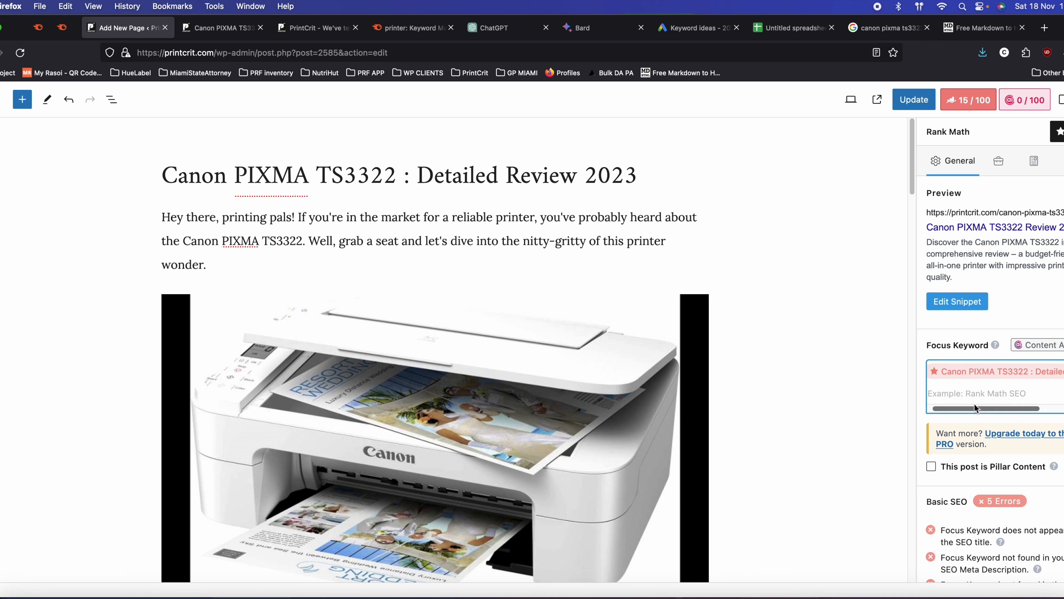
left_click_drag(971, 406, 1038, 401)
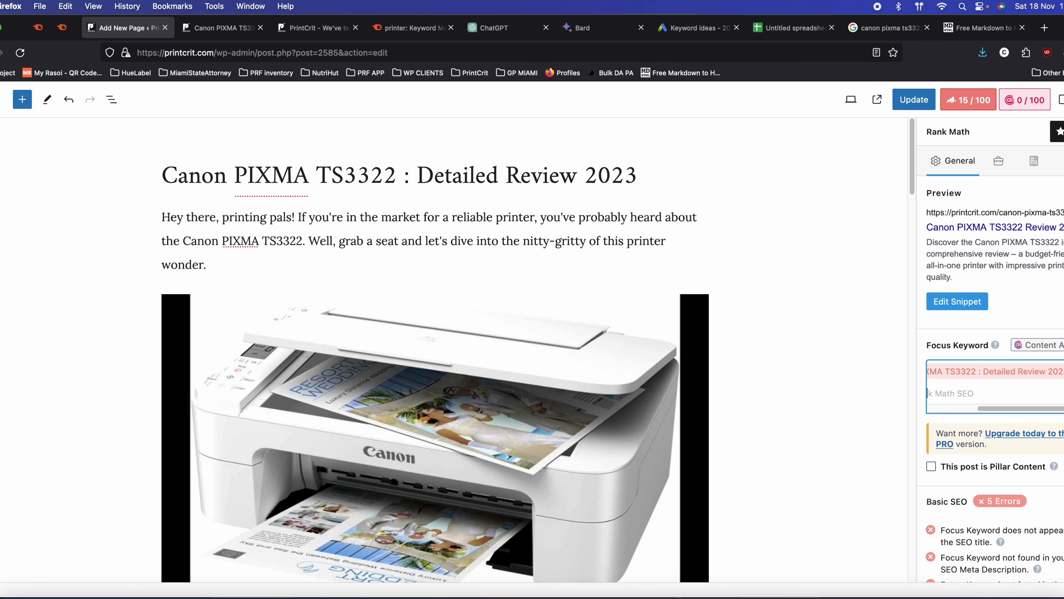
left_click(1063, 371)
- Copy "Canon PIXMA TS3322" from the page title and add it as the focus keyword
left_click_drag(396, 176, 163, 172)
key("super+c")
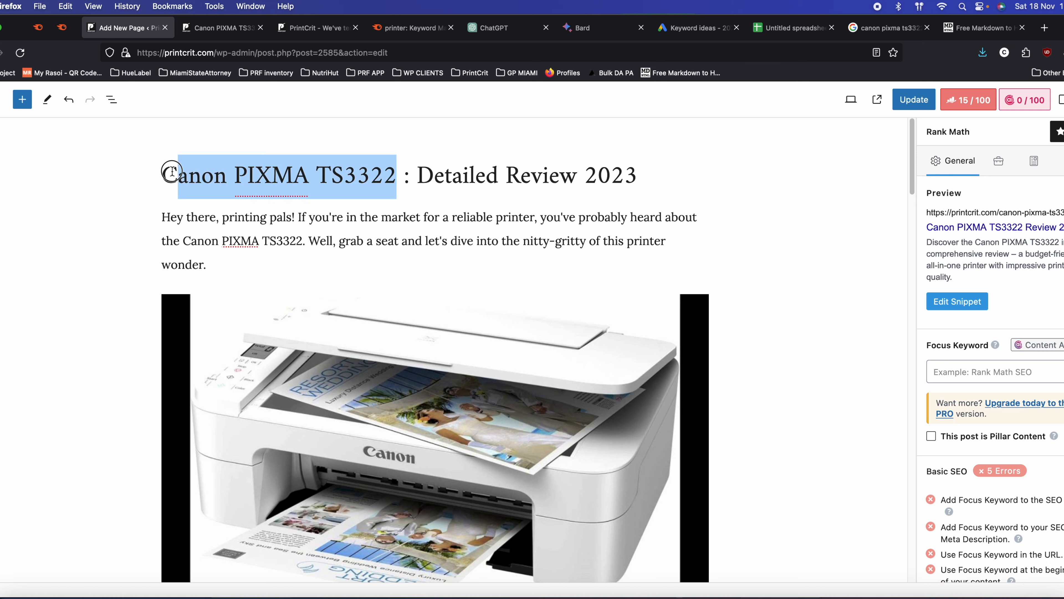
left_click(996, 375)
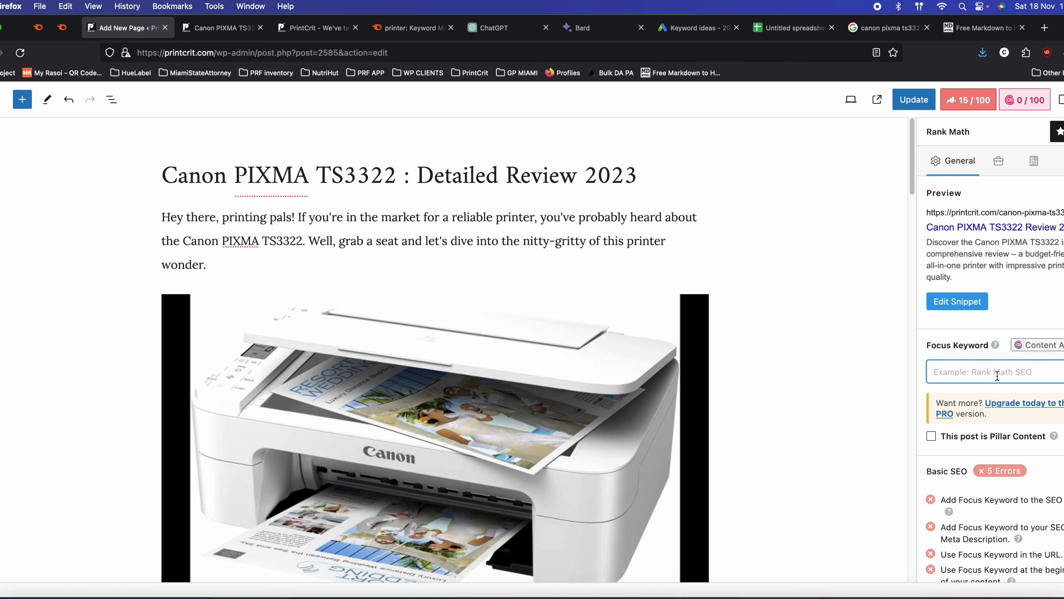
key("super+v")
left_click(968, 110)
left_click(971, 108)
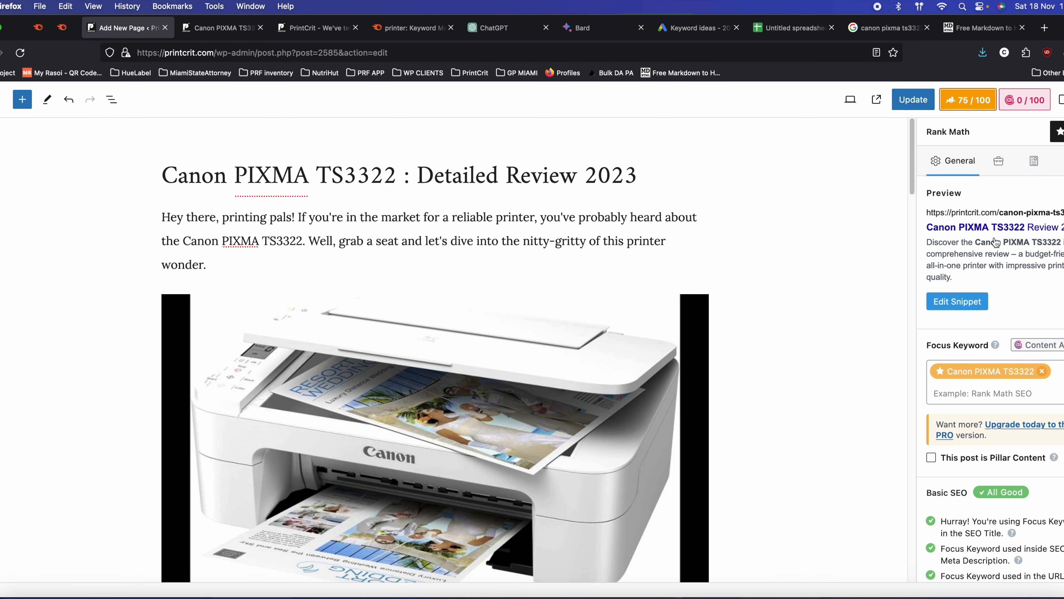
- Review the Basic SEO checks, including the content length, and update the page
scroll(997, 392, "down", 5)
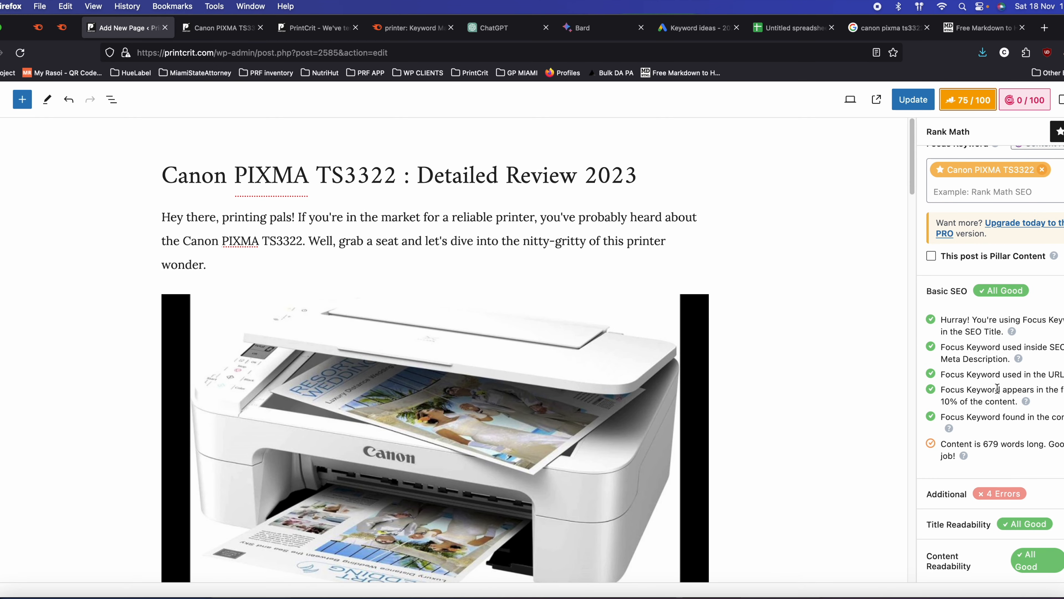
left_click_drag(984, 444, 1013, 444)
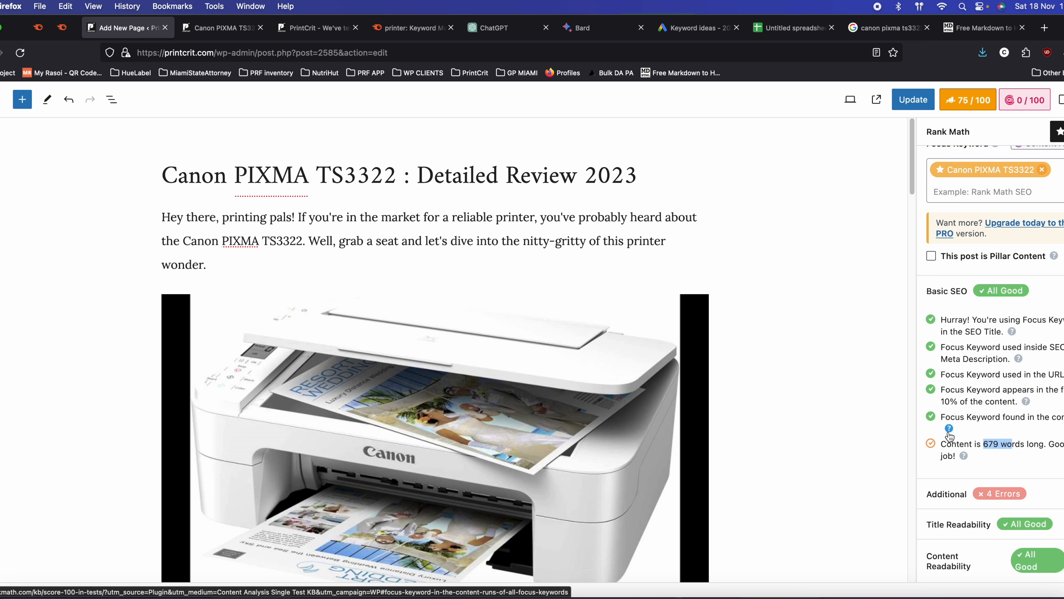
scroll(997, 436, "up", 5)
scroll(997, 436, "up", 1)
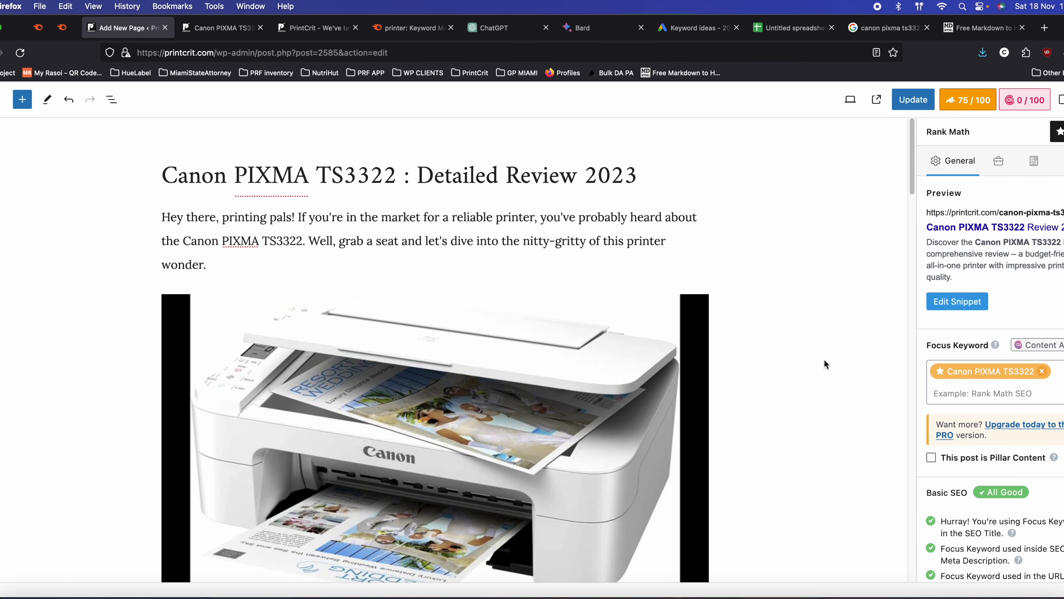
left_click(908, 104)
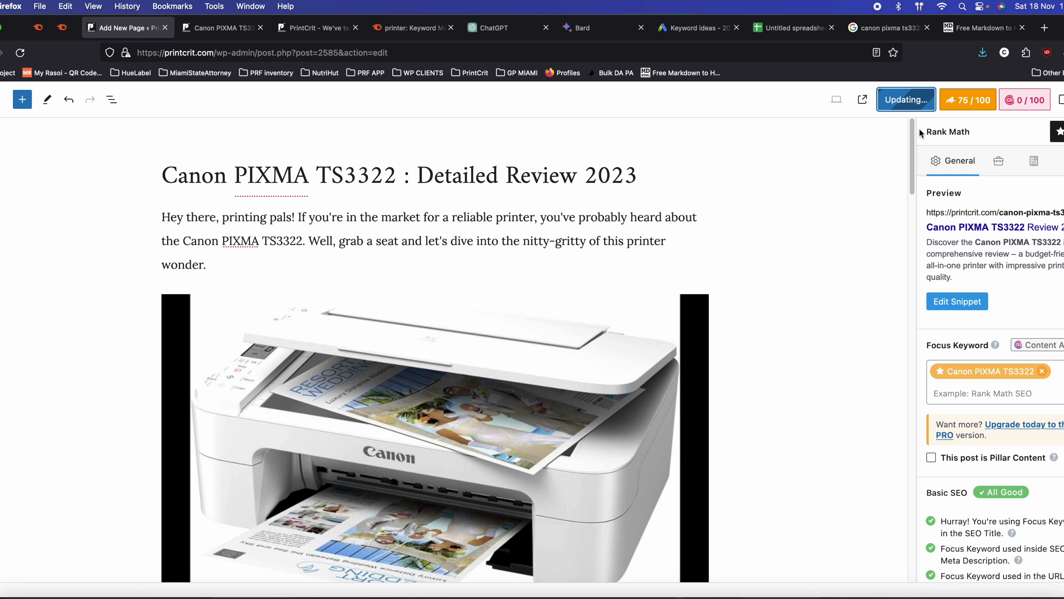
- Switch to the Craft notes, review the On-Page Optimization checklist from Meta Title to Image Optimization and ALT TAG, and put the notes away
left_click(552, 595)
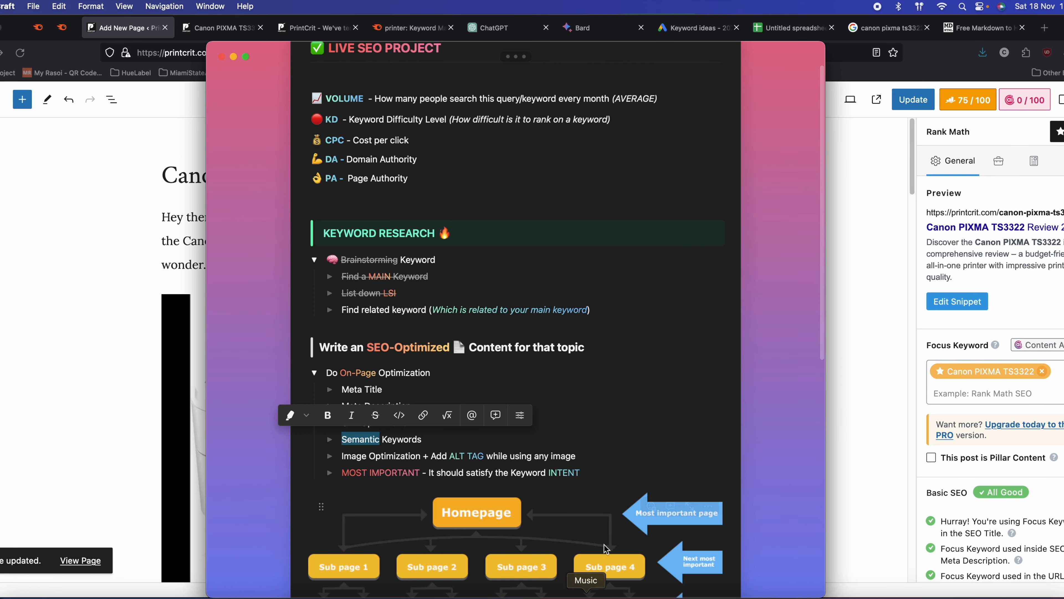
left_click_drag(342, 389, 399, 389)
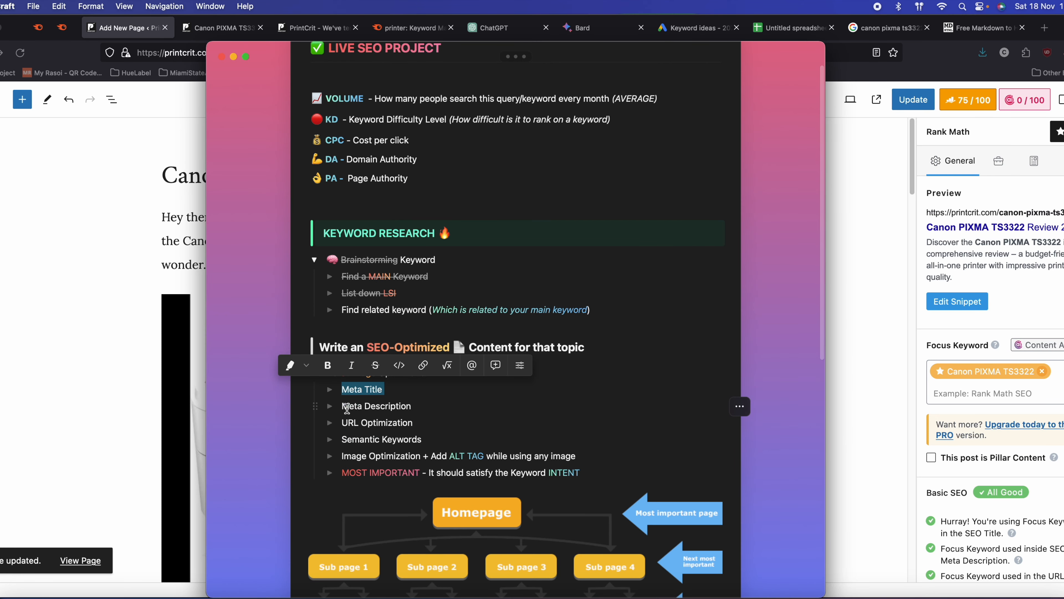
left_click_drag(341, 405, 423, 407)
left_click_drag(340, 422, 423, 425)
left_click_drag(342, 439, 380, 439)
left_click(370, 441)
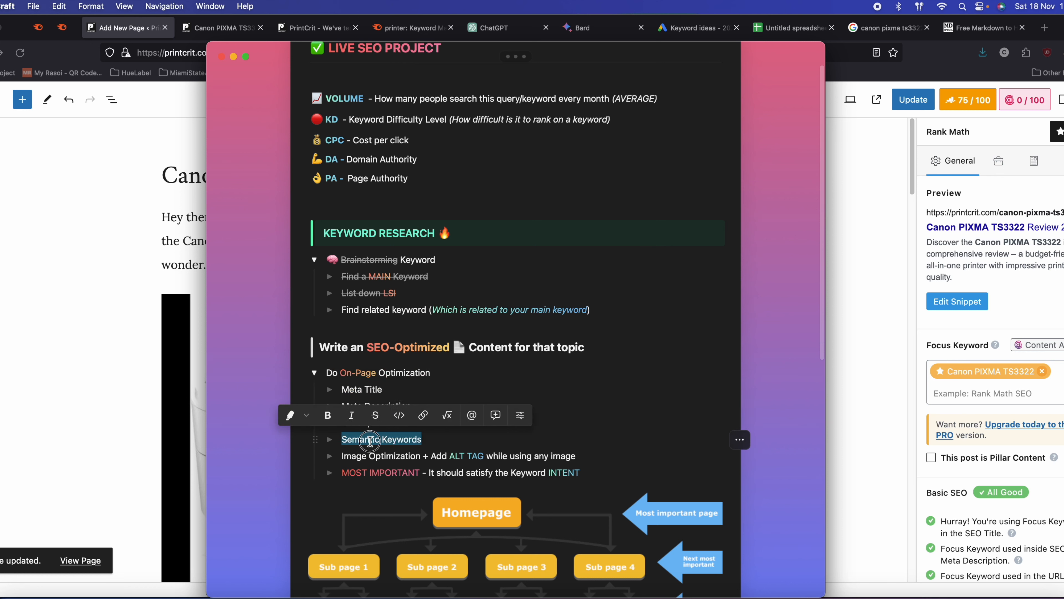
left_click(426, 373)
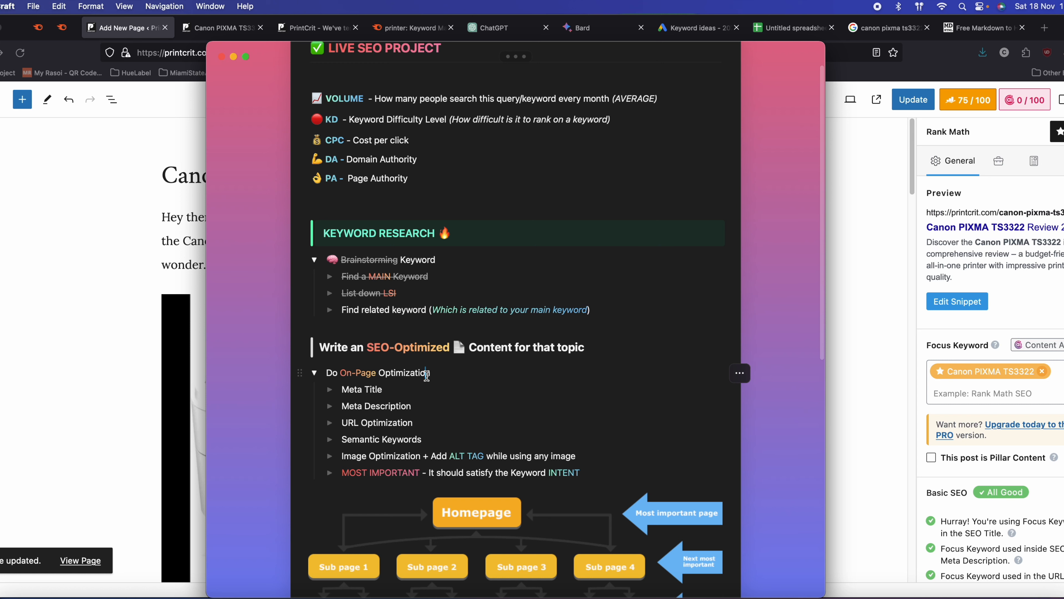
left_click_drag(341, 456, 484, 456)
left_click(435, 457)
left_click(463, 457)
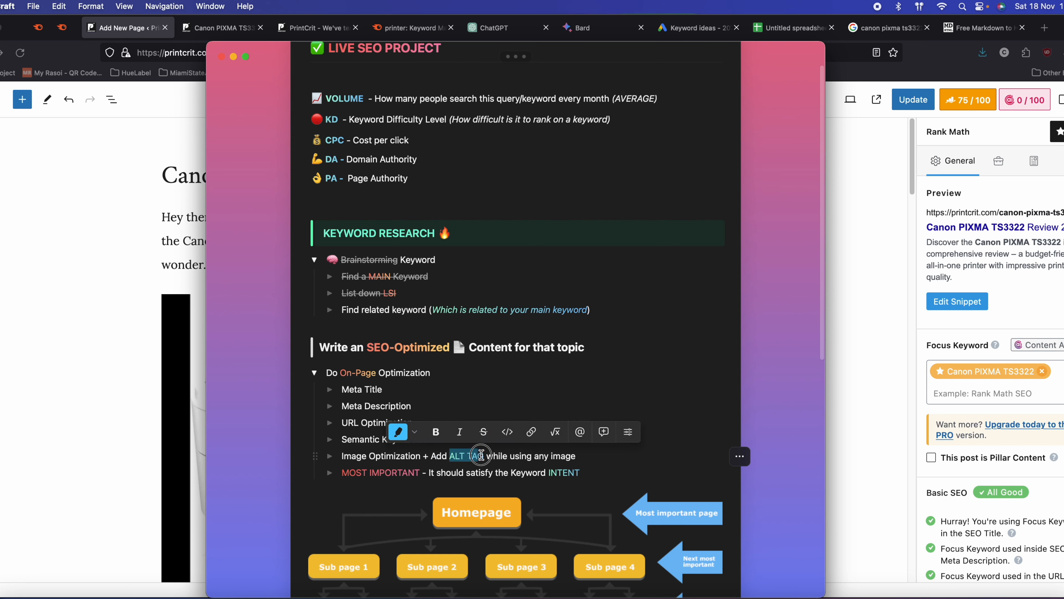
left_click(520, 456)
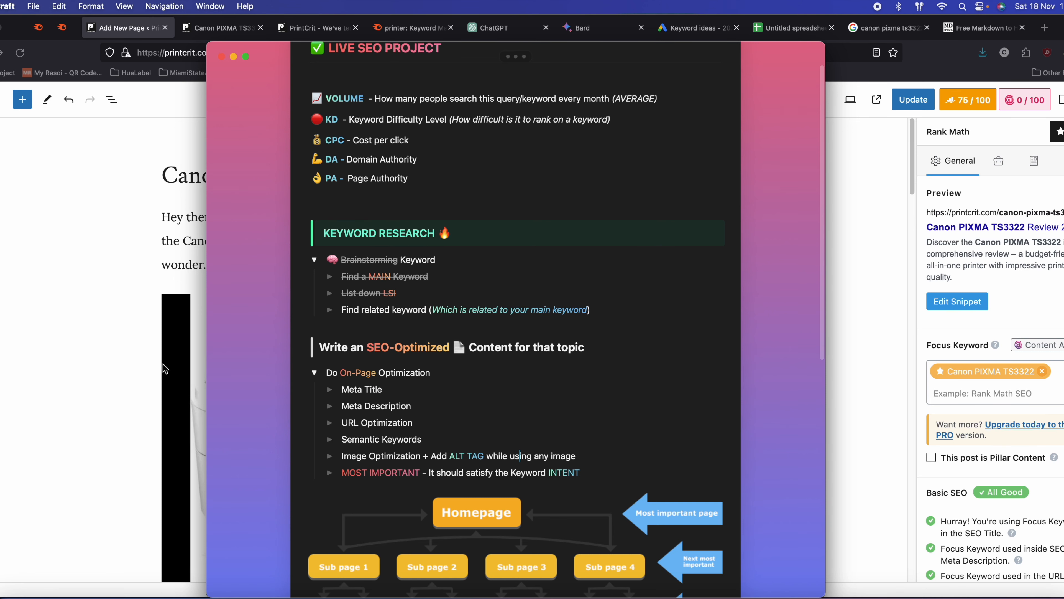
left_click(233, 57)
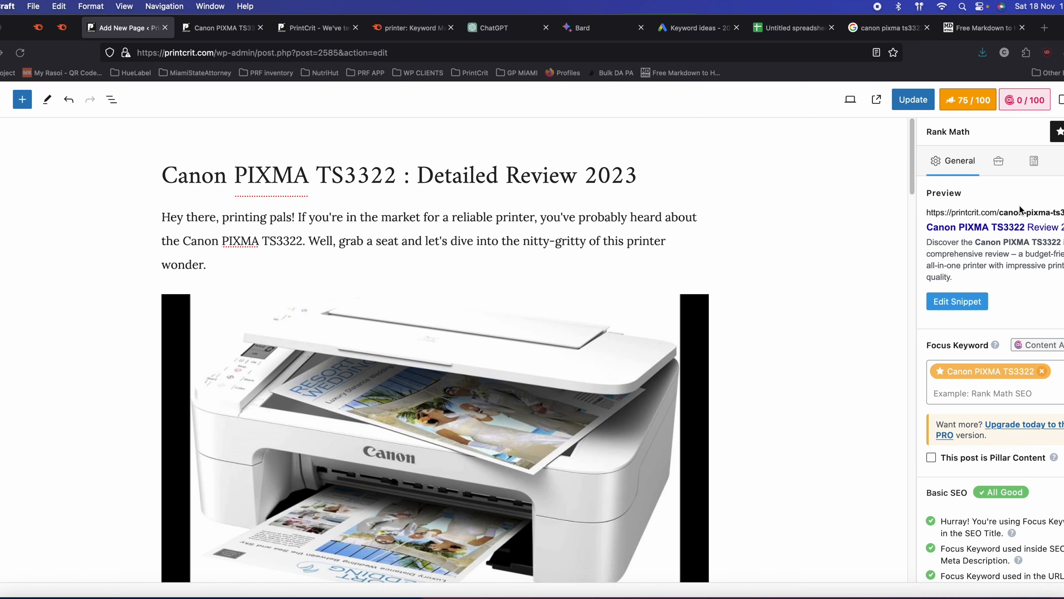
- Reload the live Canon PIXMA TS3322 review page and check its URL, images and content sections
scroll(937, 285, "up", 5)
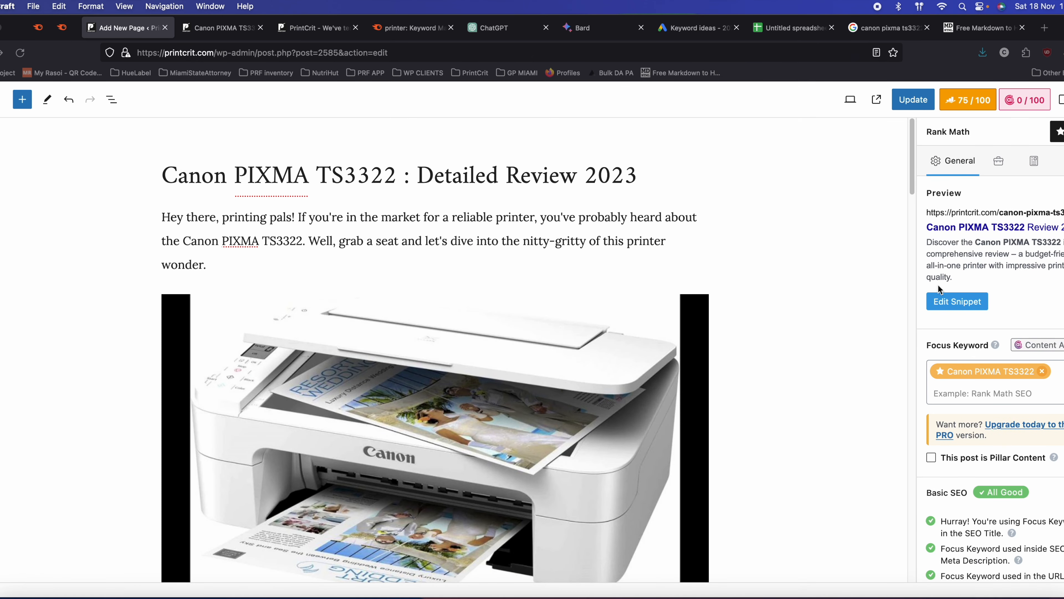
left_click(230, 33)
left_click(238, 52)
key("Return")
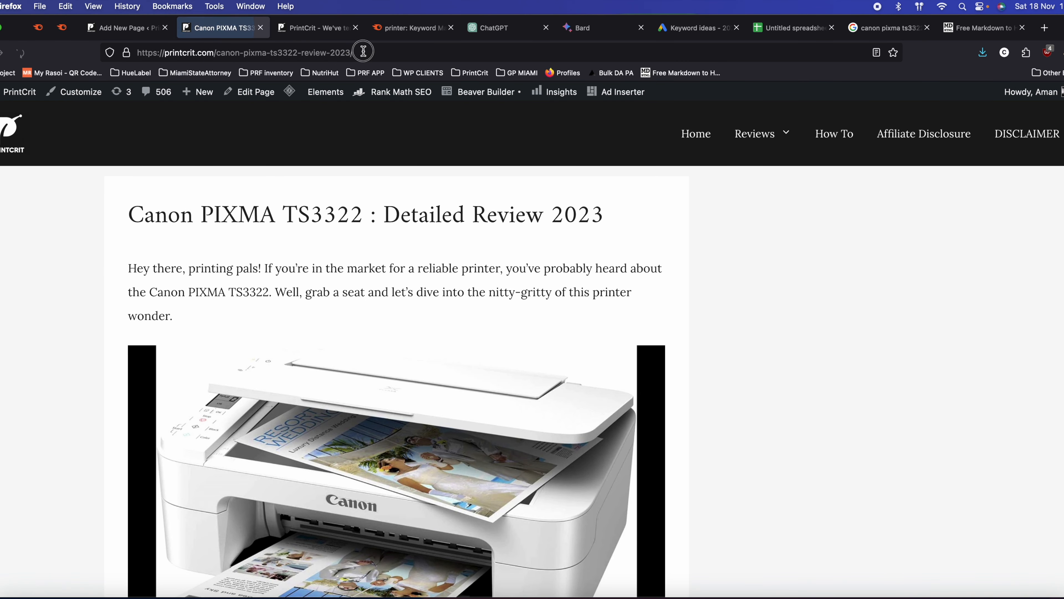
left_click_drag(363, 51, 197, 46)
left_click(11, 253)
scroll(226, 238, "down", 15)
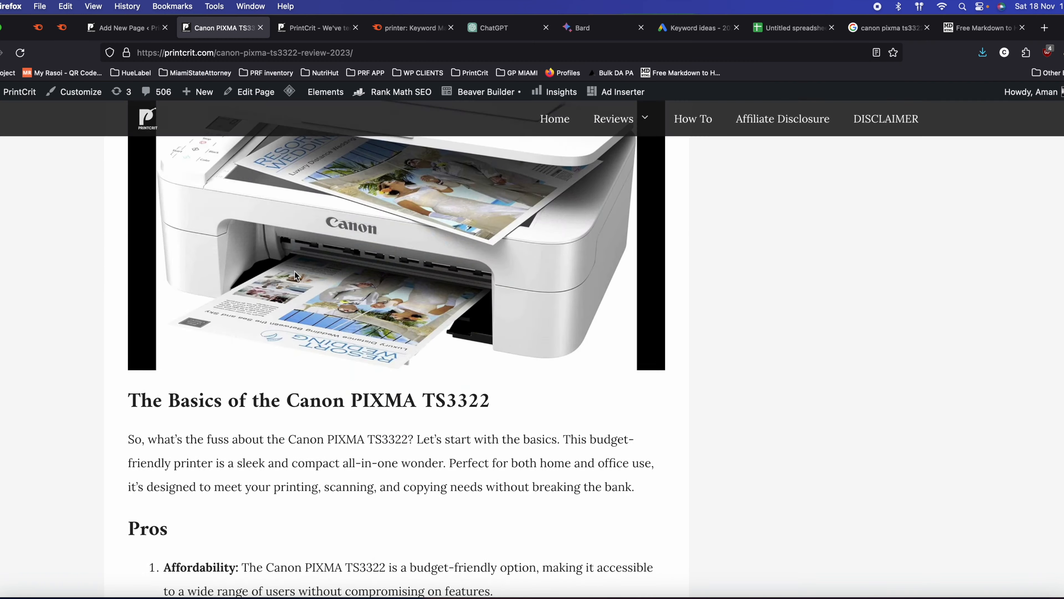
scroll(300, 283, "down", 15)
scroll(301, 290, "up", 15)
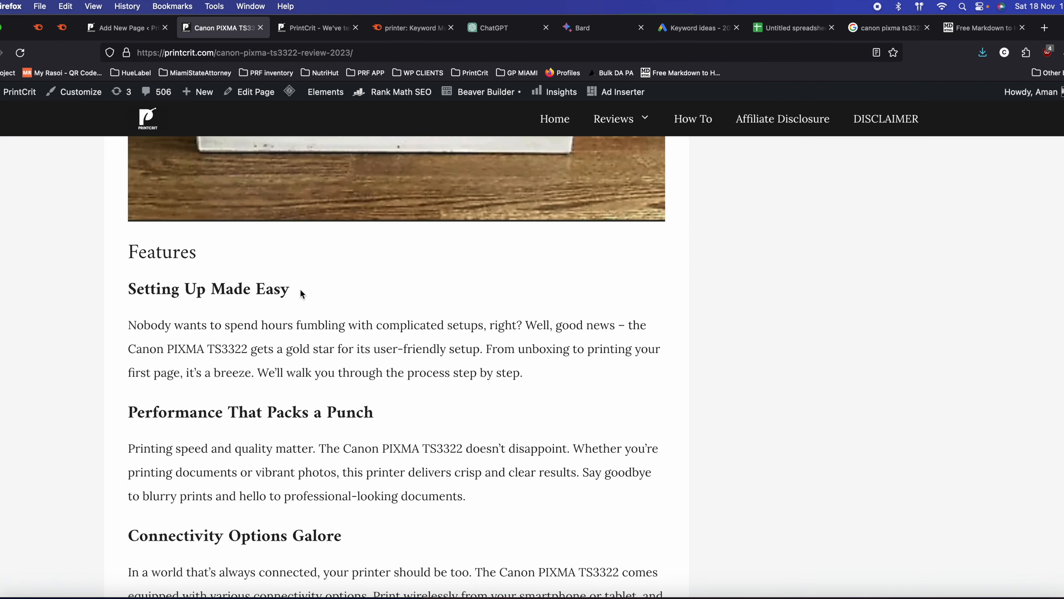
scroll(301, 289, "up", 15)
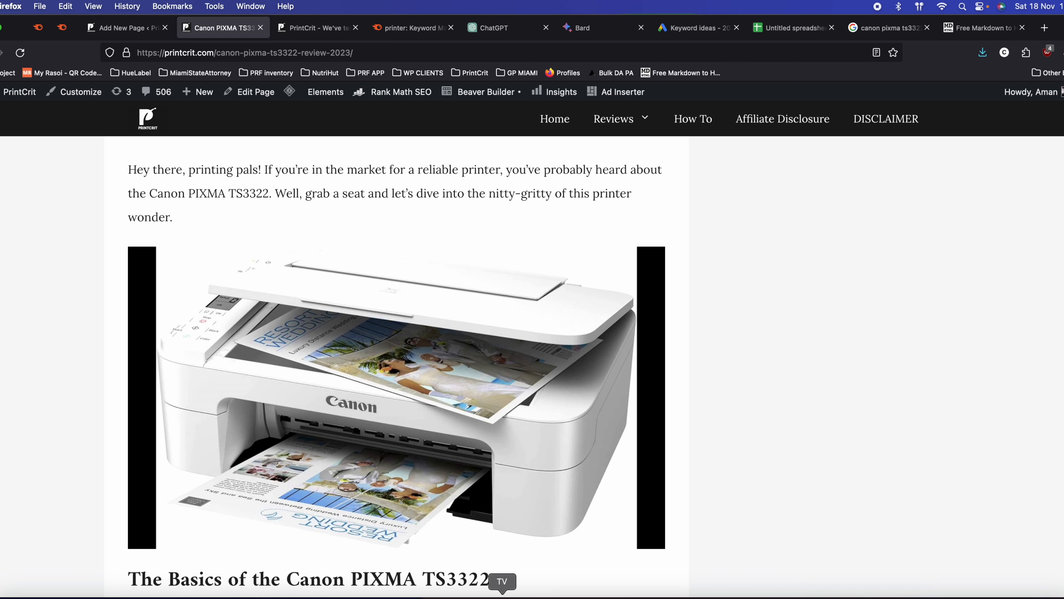
- Switch back to the Craft notes and strike through Meta Title, Meta Description and URL Optimization in the checklist
left_click(537, 595)
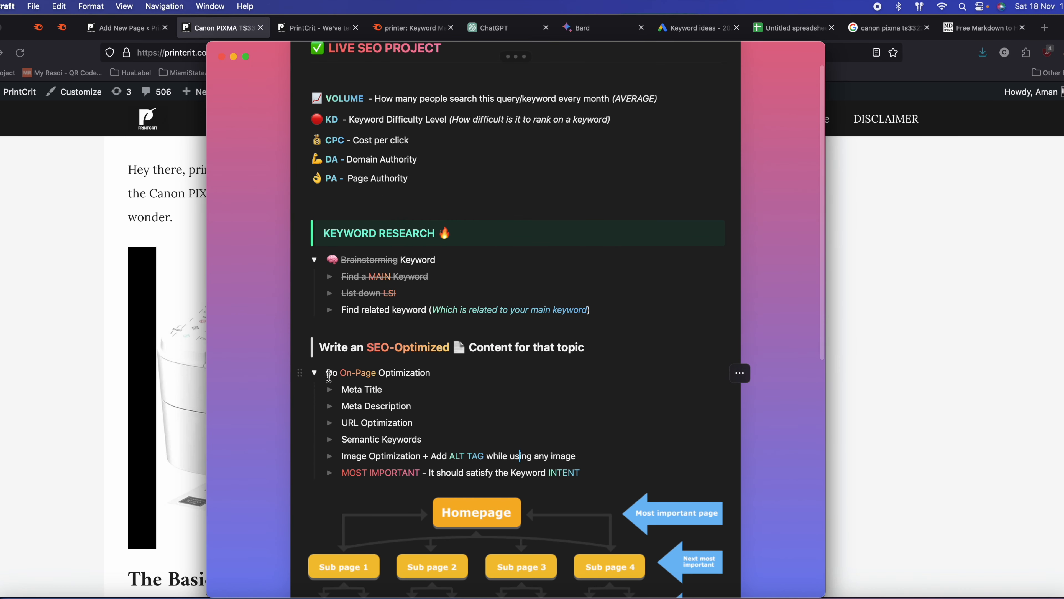
left_click_drag(341, 390, 412, 405)
left_click(376, 364)
left_click(376, 382)
left_click_drag(341, 423, 412, 423)
left_click(375, 398)
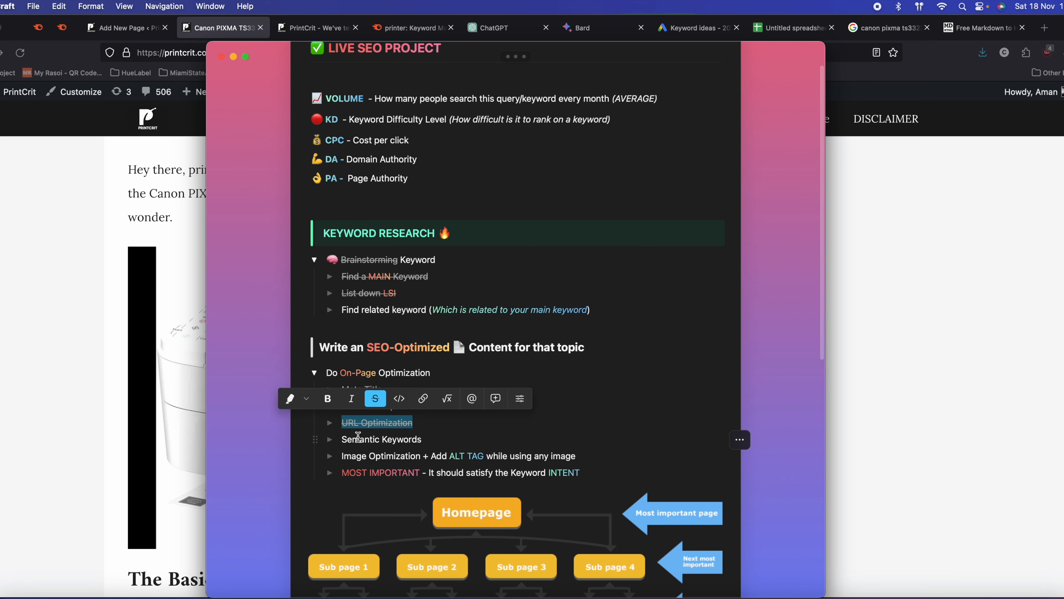
- Strike through Semantic Keywords and the Image Optimization + Add ALT TAG item in the checklist
left_click_drag(342, 438, 422, 439)
left_click(375, 415)
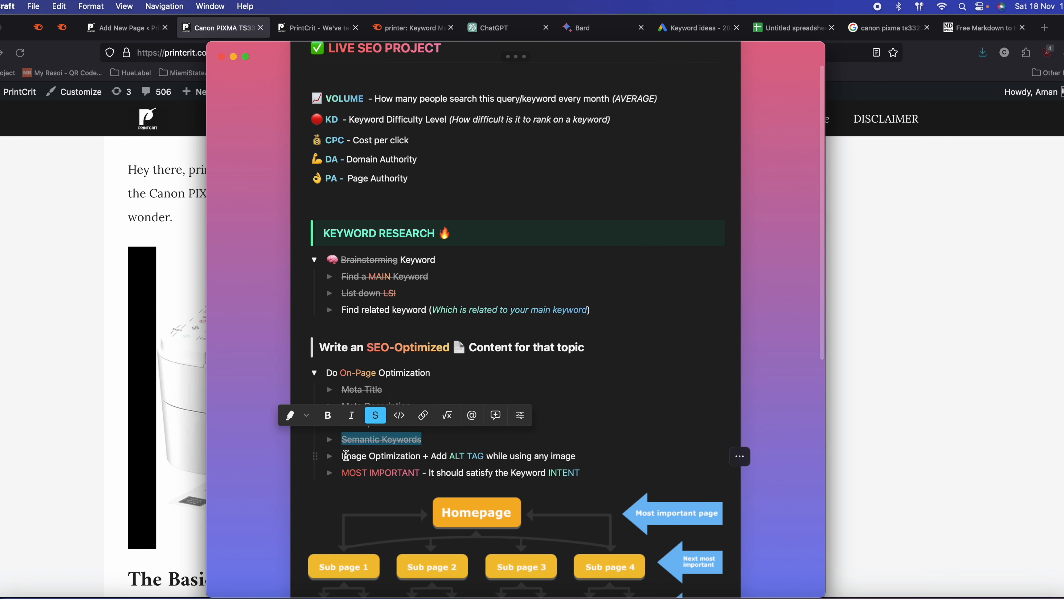
left_click_drag(343, 456, 576, 456)
left_click(375, 432)
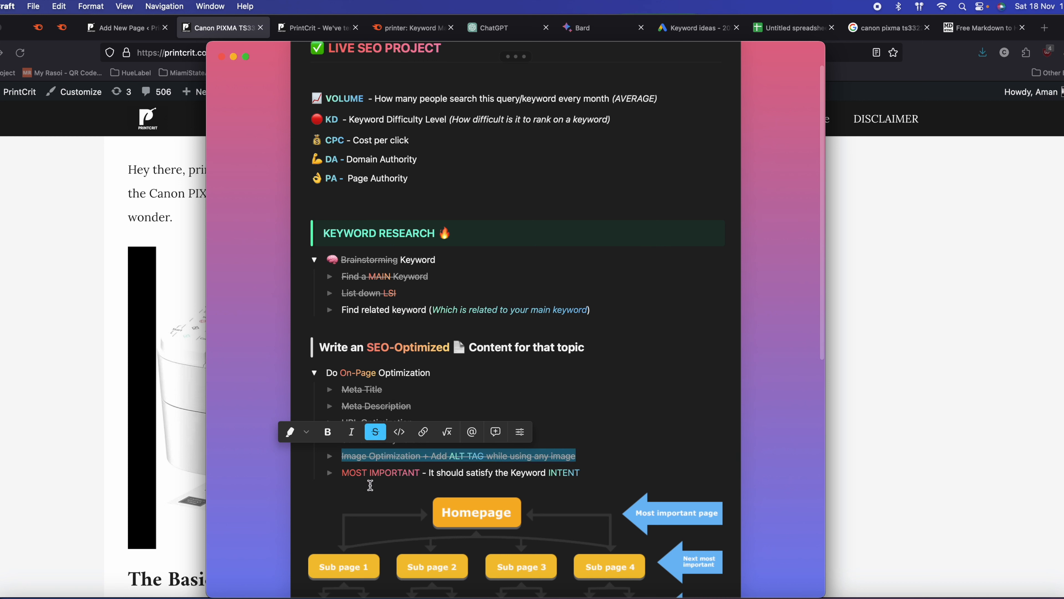
left_click(461, 476)
left_click(624, 424)
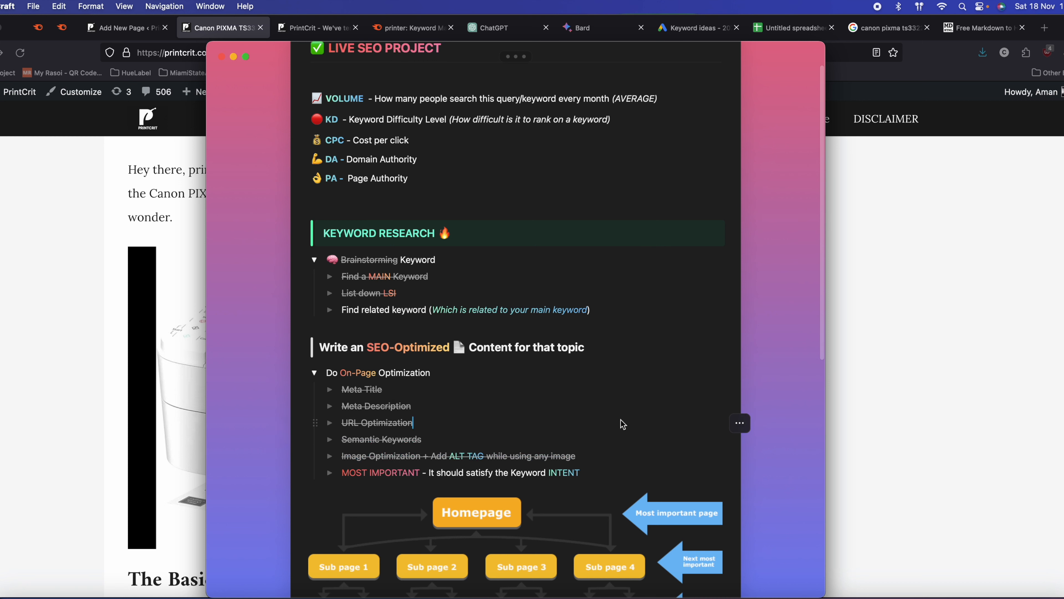
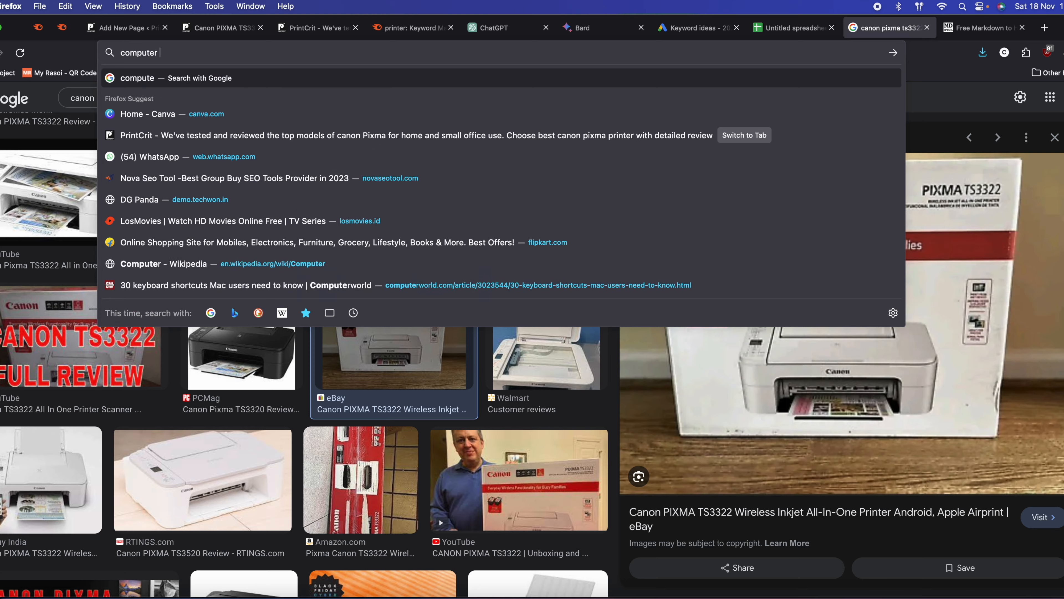
- Open Wikipedia's Computer article from the Google results for "computer" and look over its content and links
left_click(132, 265)
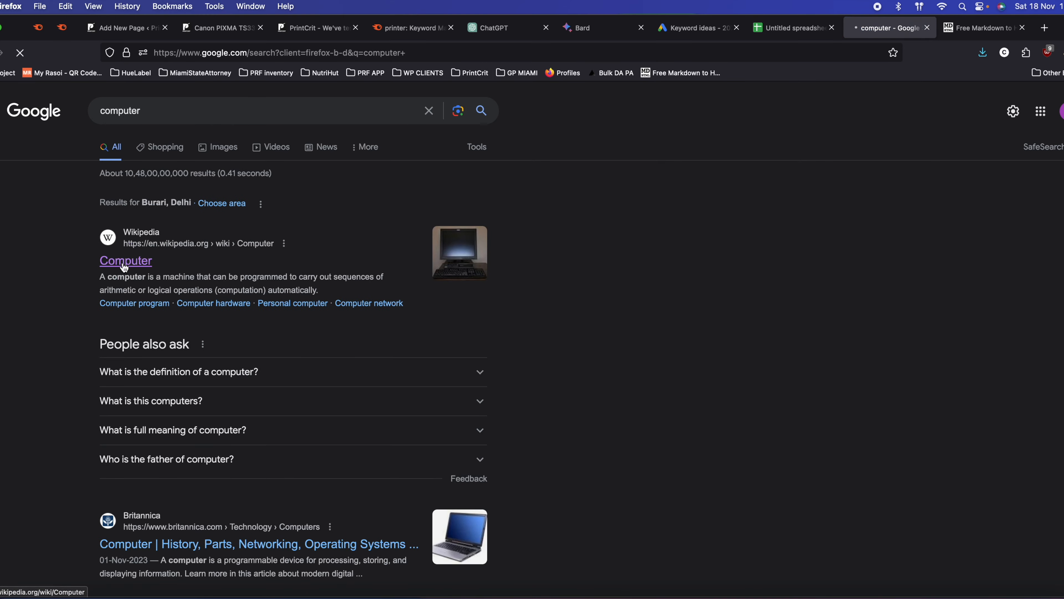
scroll(360, 405, "down", 8)
scroll(360, 405, "up", 8)
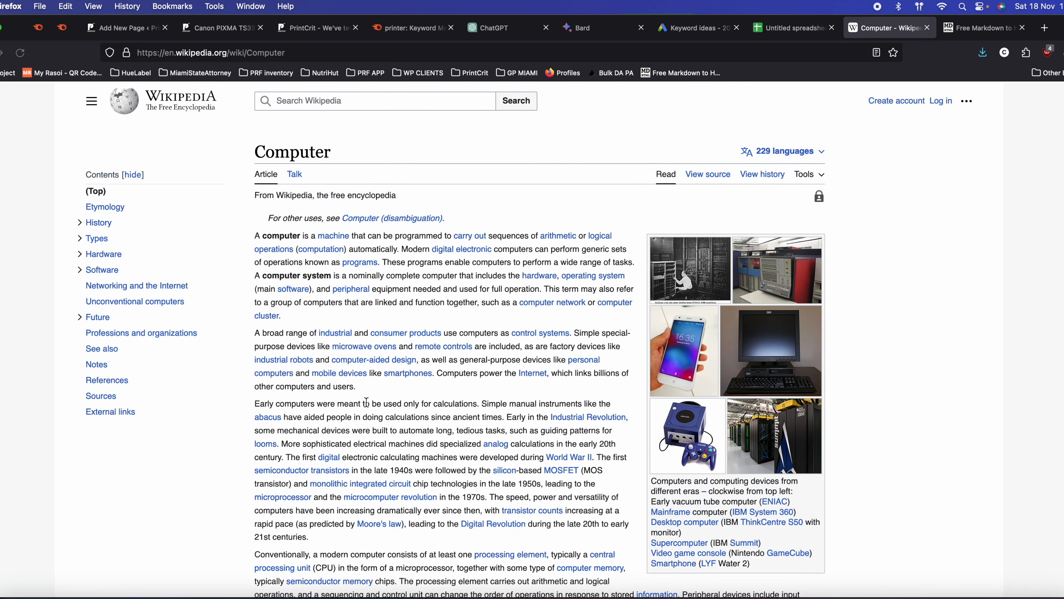
- Follow the "machine" link in the Computer article's opening sentence and look through the Machine article down to its History section
left_click_drag(235, 235, 543, 483)
left_click(858, 348)
left_click(334, 237)
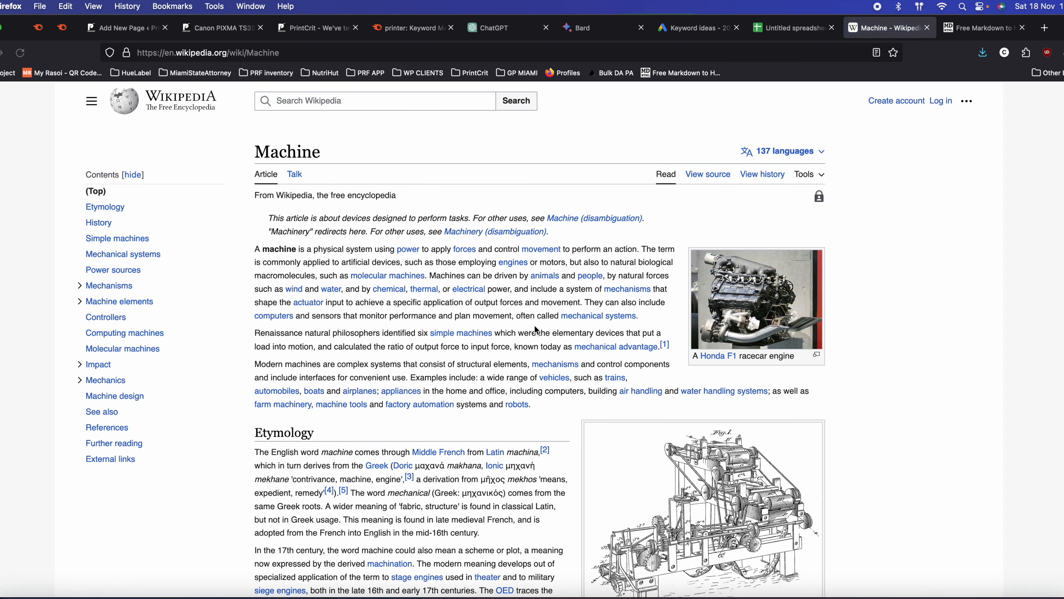
scroll(356, 273, "down", 10)
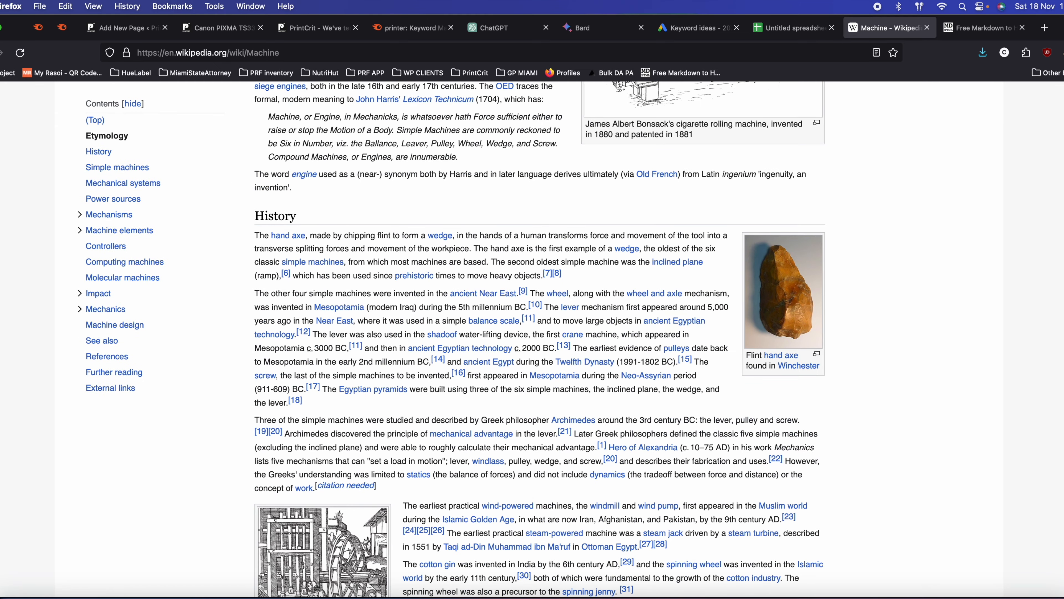
- Return to the Computer article, follow its "carry out" link and examine the title of the linked article
left_click(0, 53)
left_click(474, 237)
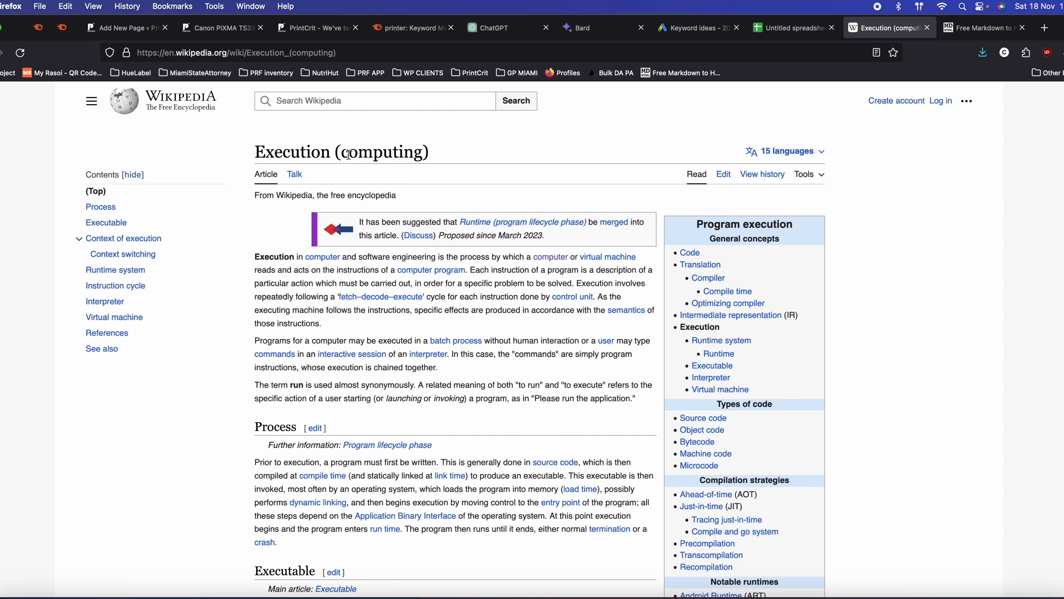
double_click(348, 154)
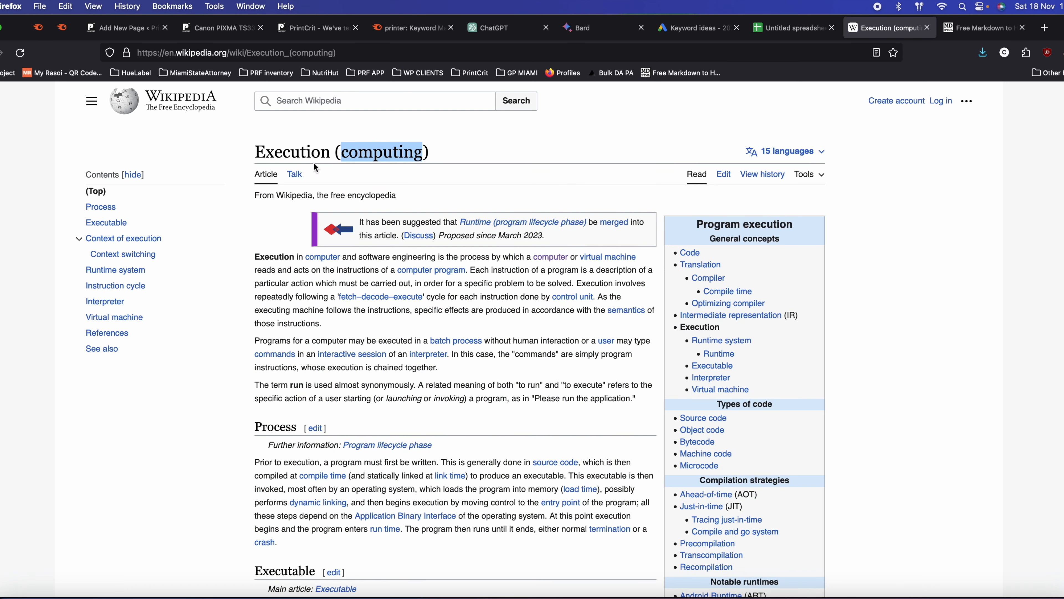
double_click(292, 155)
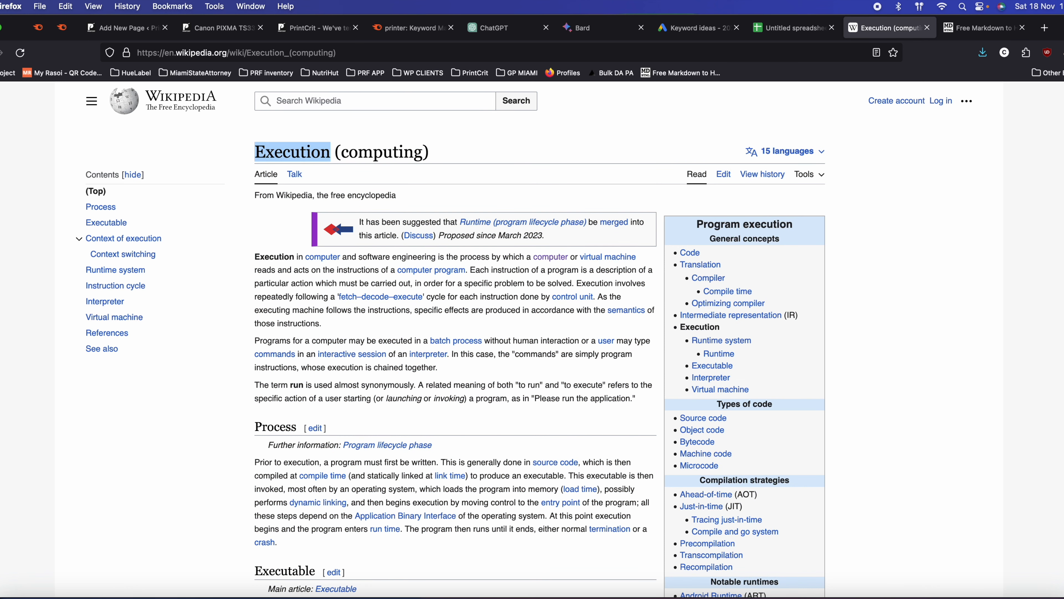
- Go back to the Computer article and follow the internal links from machine to power, physics and matter
key("super+Left")
left_click(328, 235)
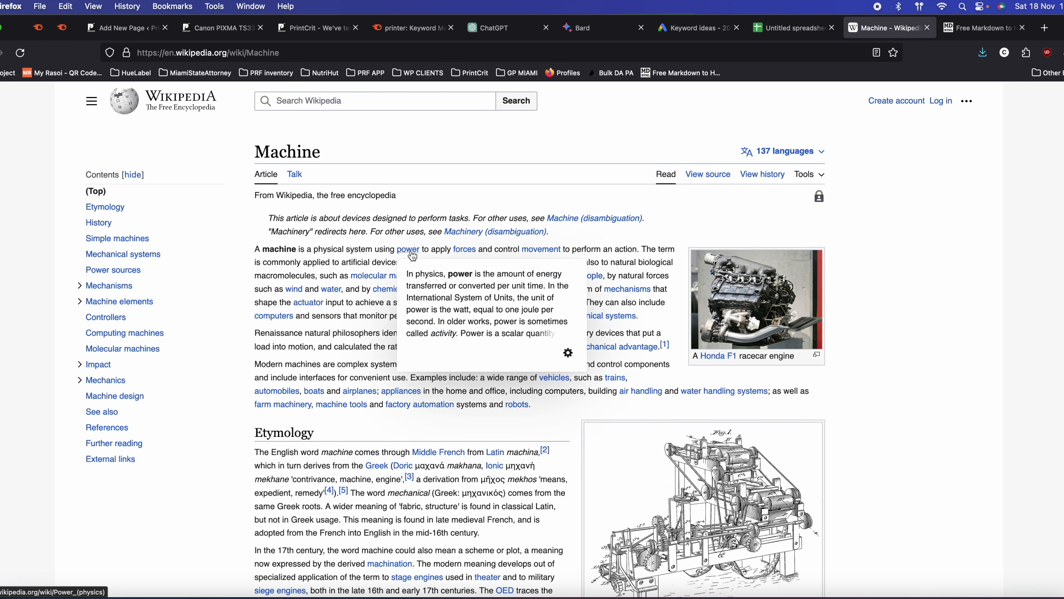
left_click(408, 251)
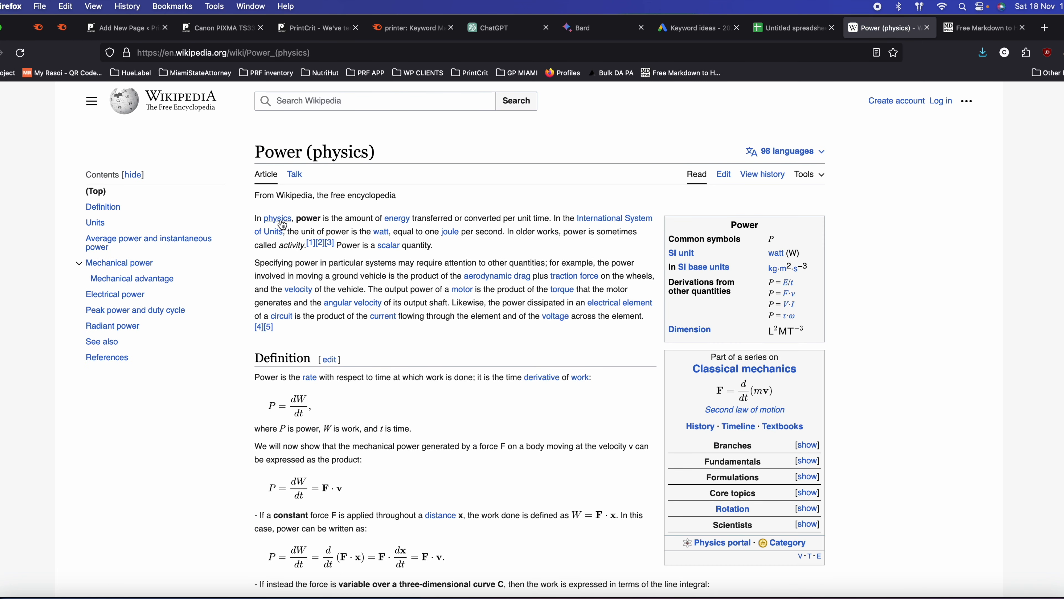
left_click(282, 225)
left_click(394, 255)
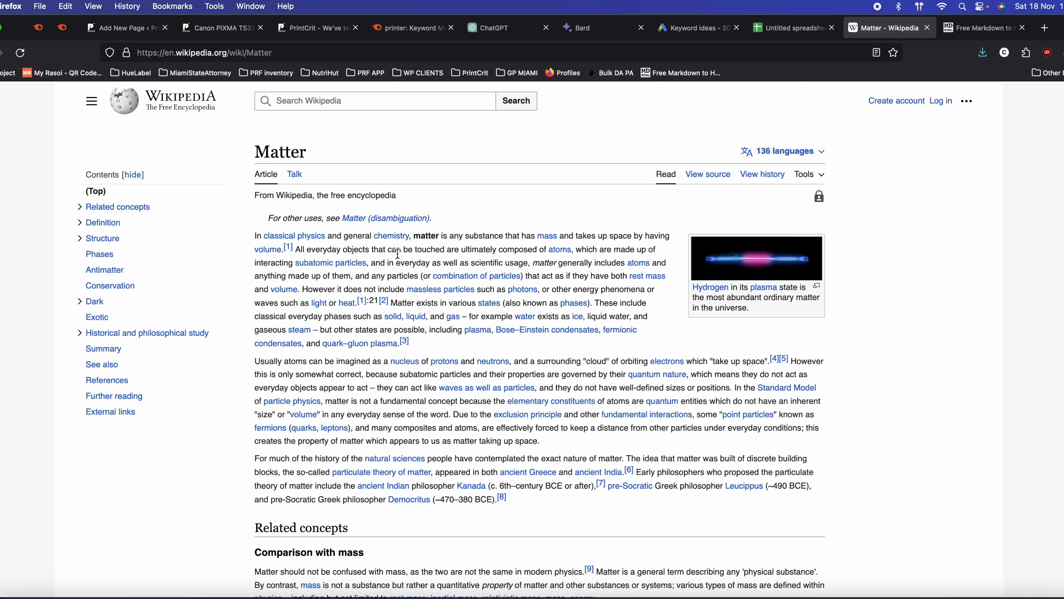
- Follow the "classical physics" link from the Matter article, continue to the Physics article and look through its History section
left_click(308, 241)
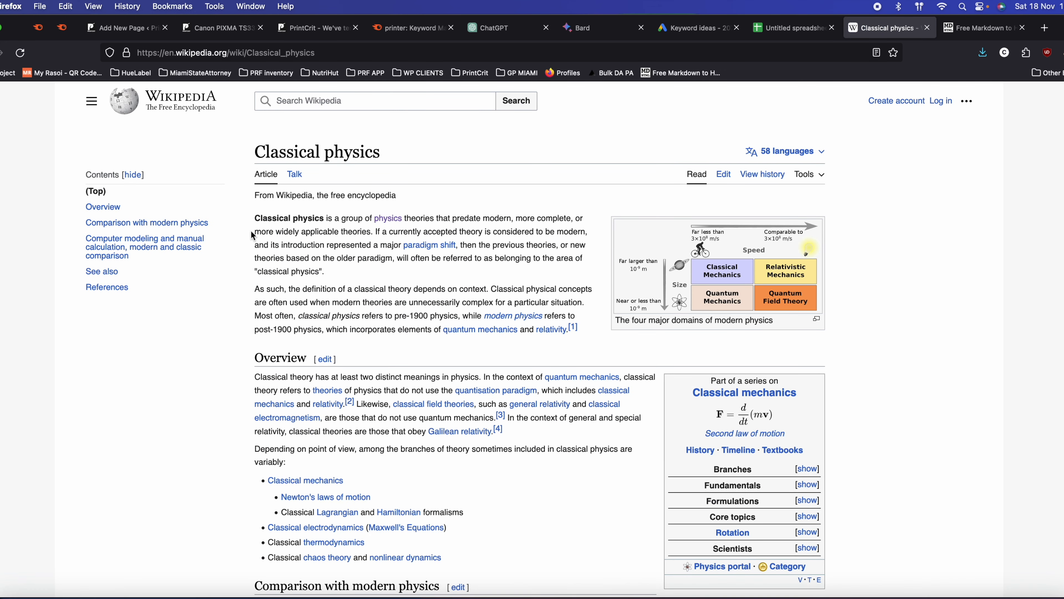
left_click_drag(241, 144, 365, 361)
left_click(410, 172)
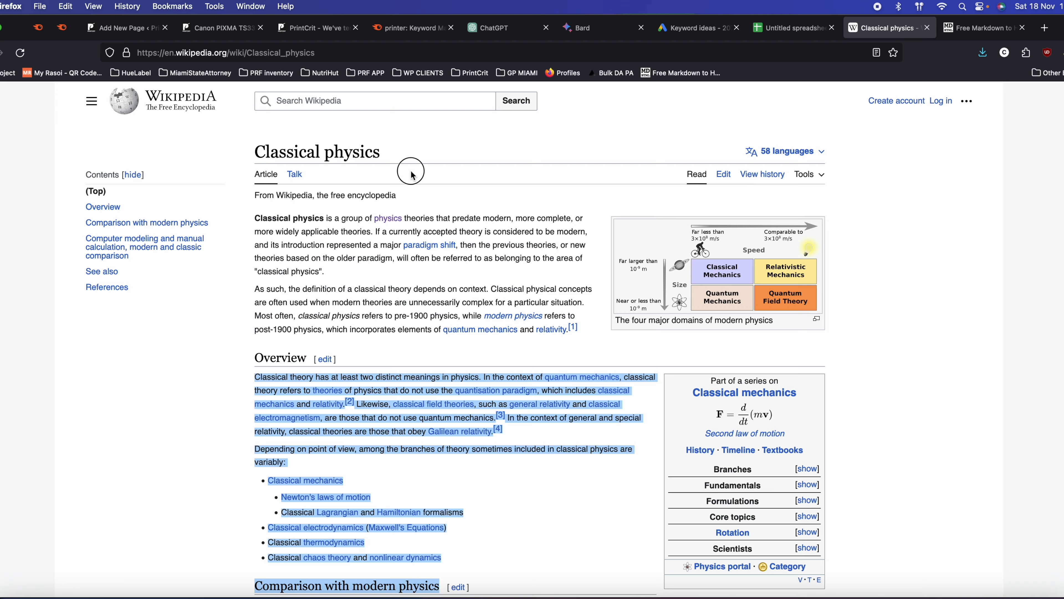
left_click(389, 218)
scroll(398, 250, "down", 15)
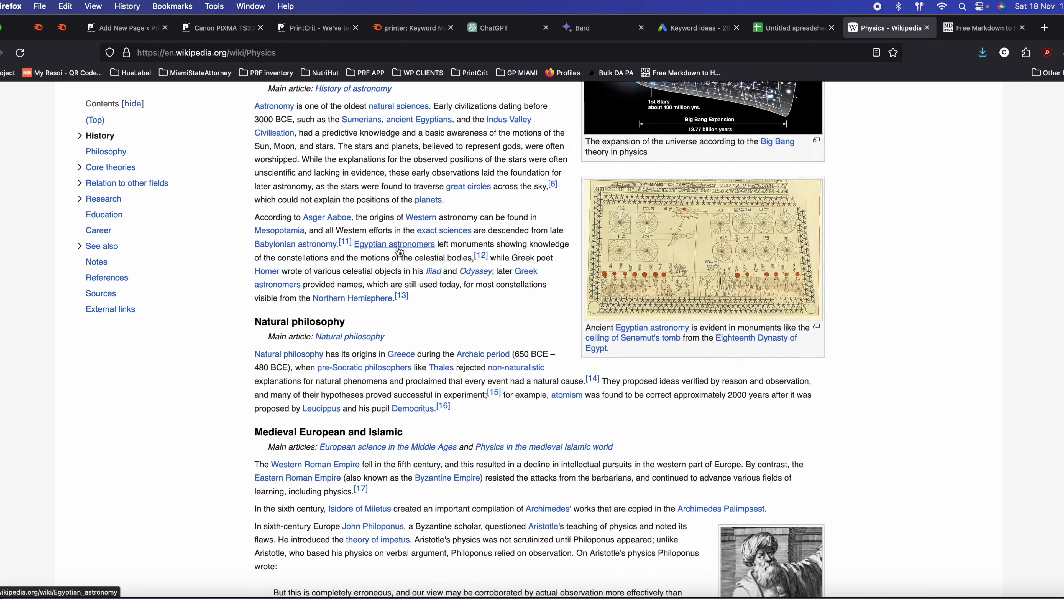
scroll(397, 249, "up", 5)
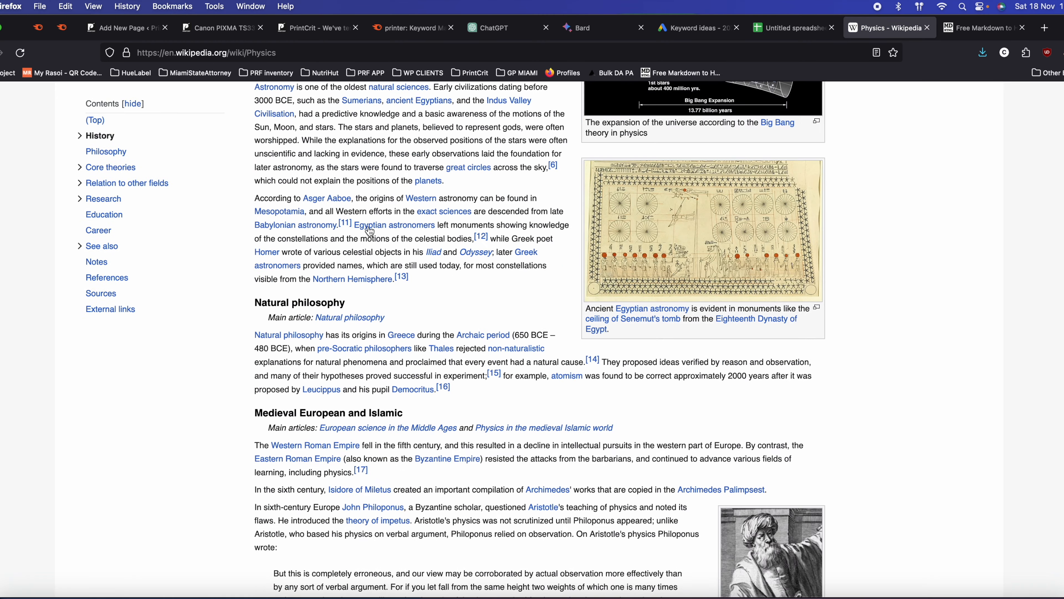
- Follow the "Western" link in the Physics article's astronomy history and continue to the Renaissance article from its Introduction
left_click(420, 198)
scroll(405, 235, "down", 10)
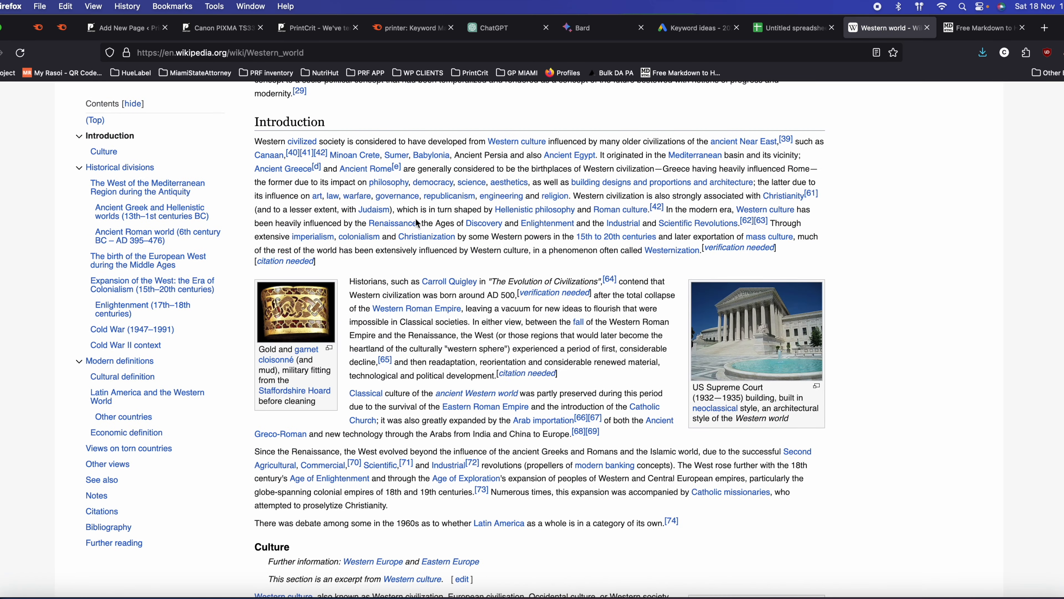
left_click(405, 229)
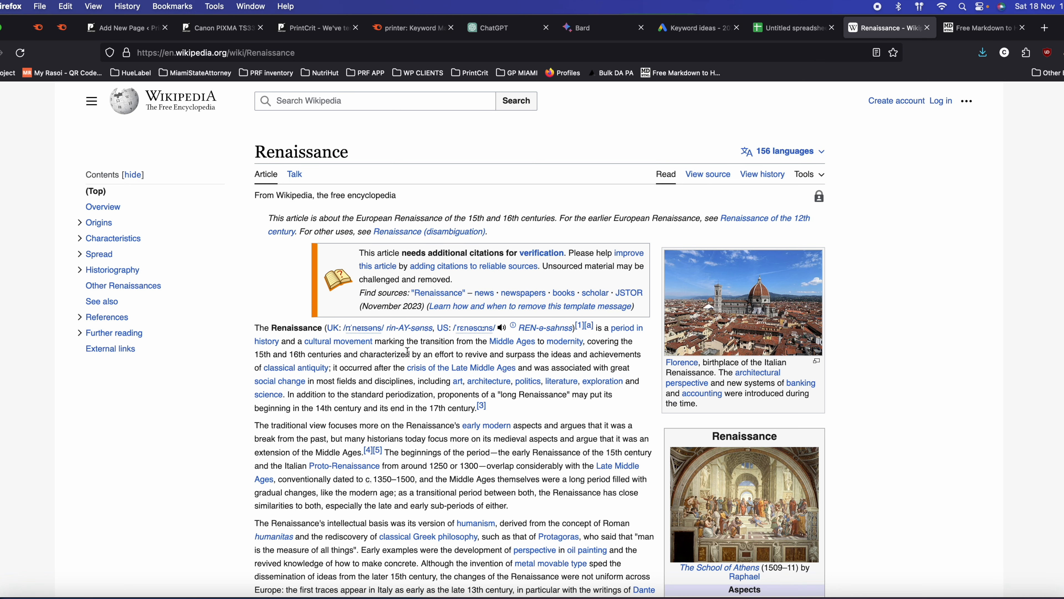
- Switch to the Craft SEO checklist and highlight the "Find related keyword" item under Keyword Research
left_click(541, 584)
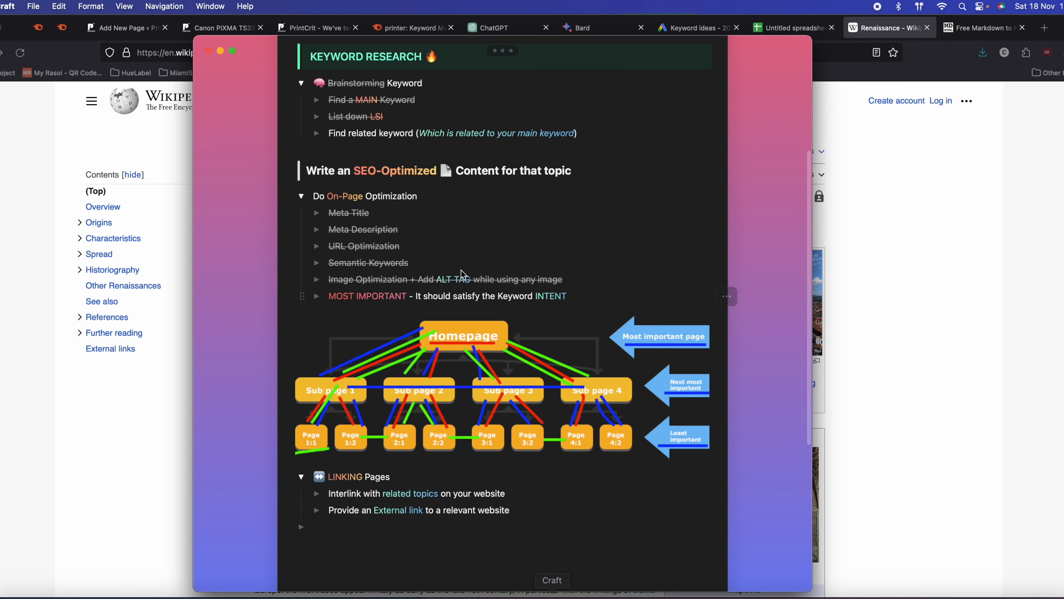
scroll(378, 231, "up", 2)
left_click(332, 164)
left_click_drag(336, 164, 580, 162)
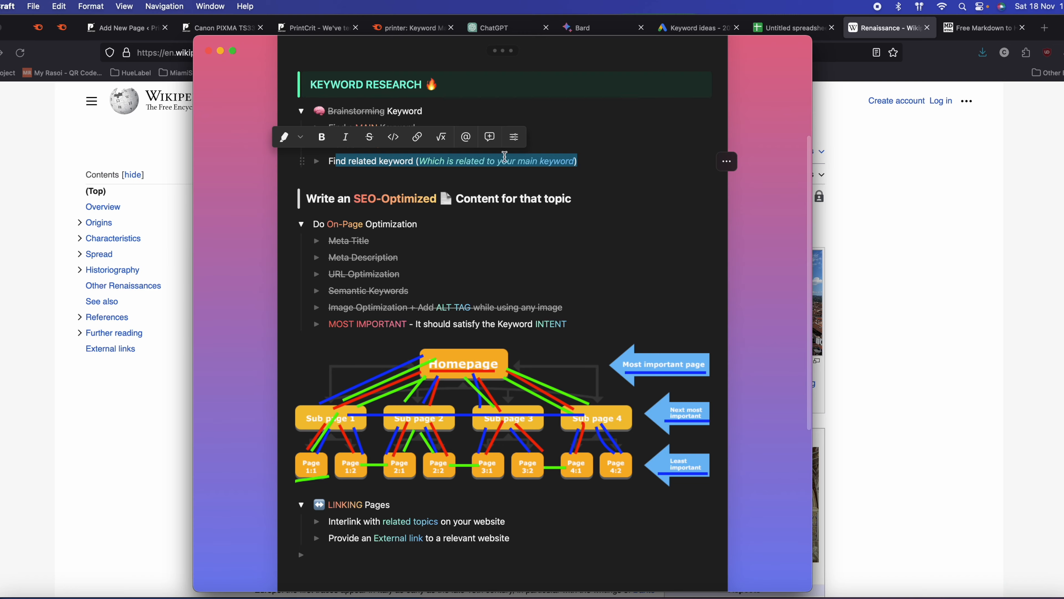
- Switch to Firefox and examine the title of the published Canon PIXMA TS3322 review page
left_click(217, 28)
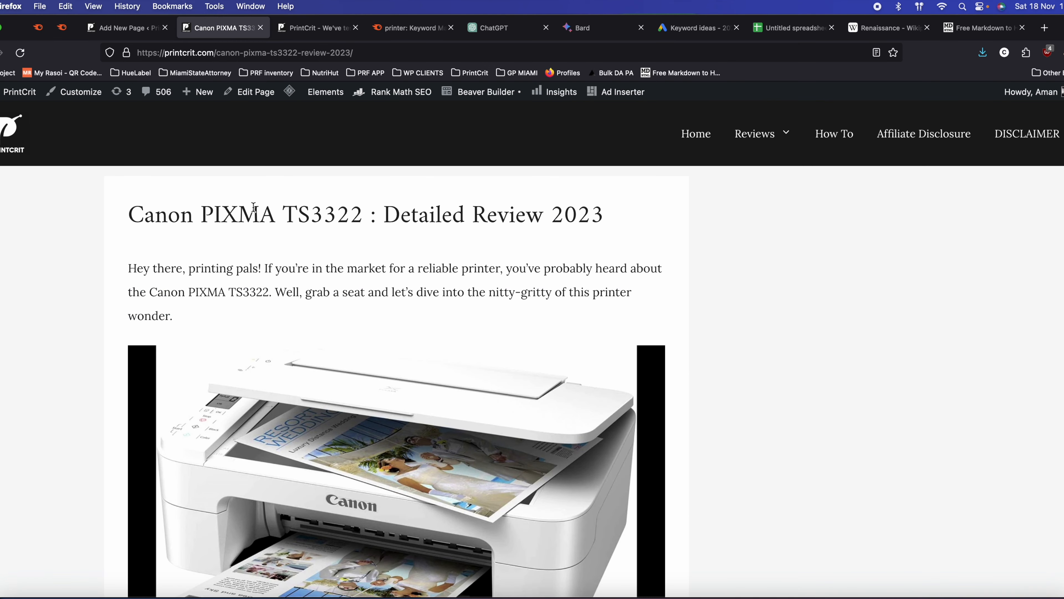
left_click_drag(136, 216, 377, 216)
left_click(396, 216)
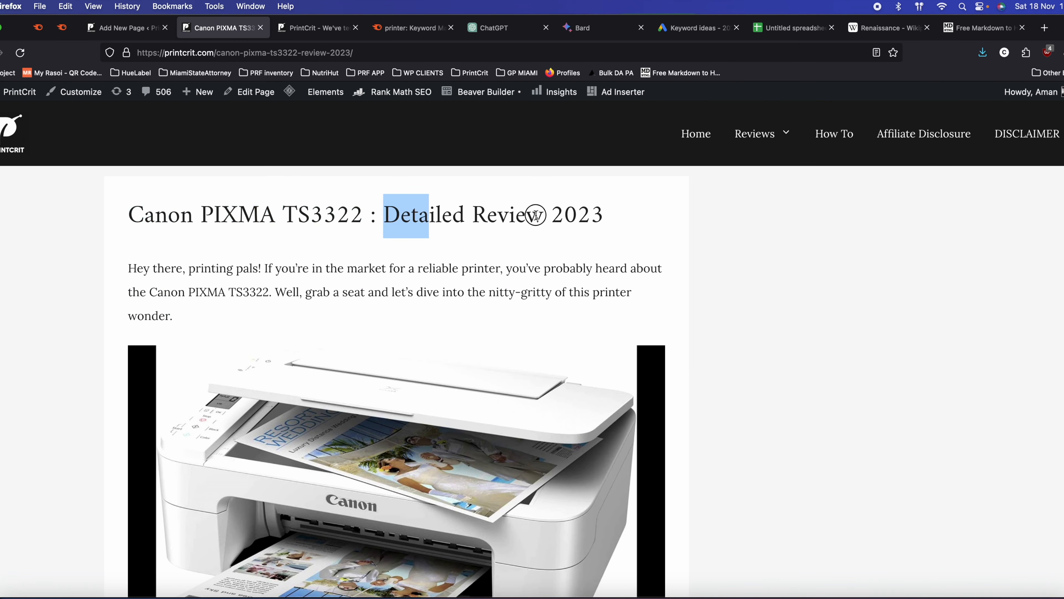
- Review the canon pixma ts3322 supporting keywords in column A of the spreadsheet, from ink down to driver
left_click(792, 27)
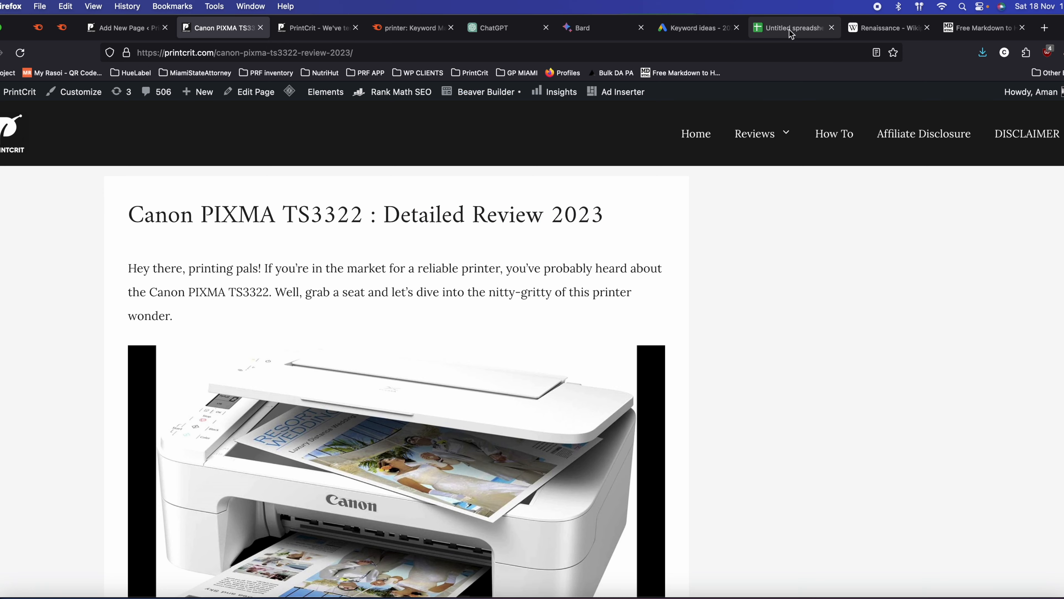
left_click(78, 228)
left_click(100, 217)
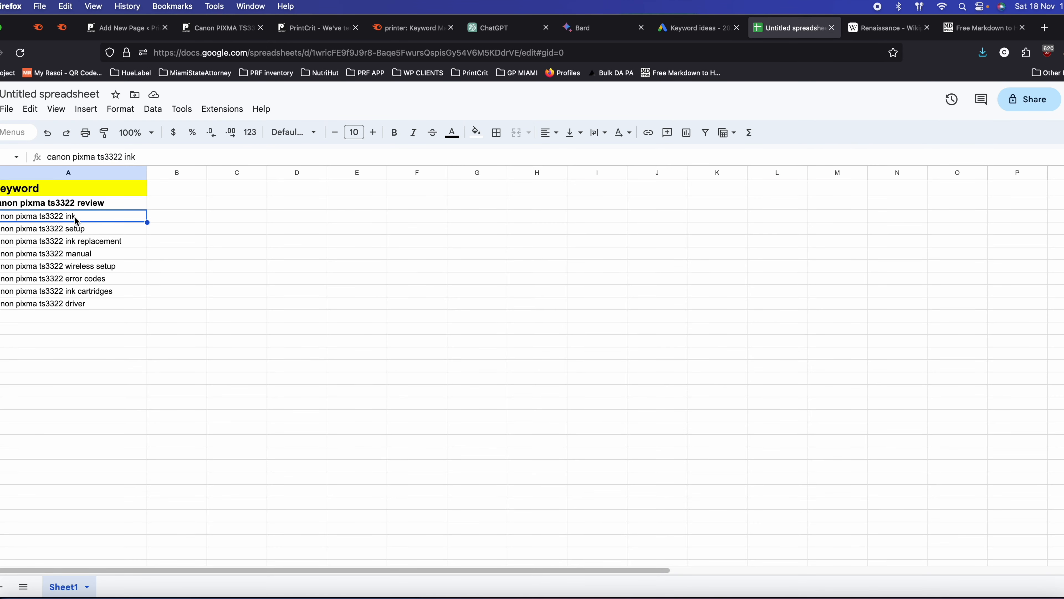
left_click(71, 233, "shift")
left_click_drag(72, 233, 78, 304)
left_click(235, 292)
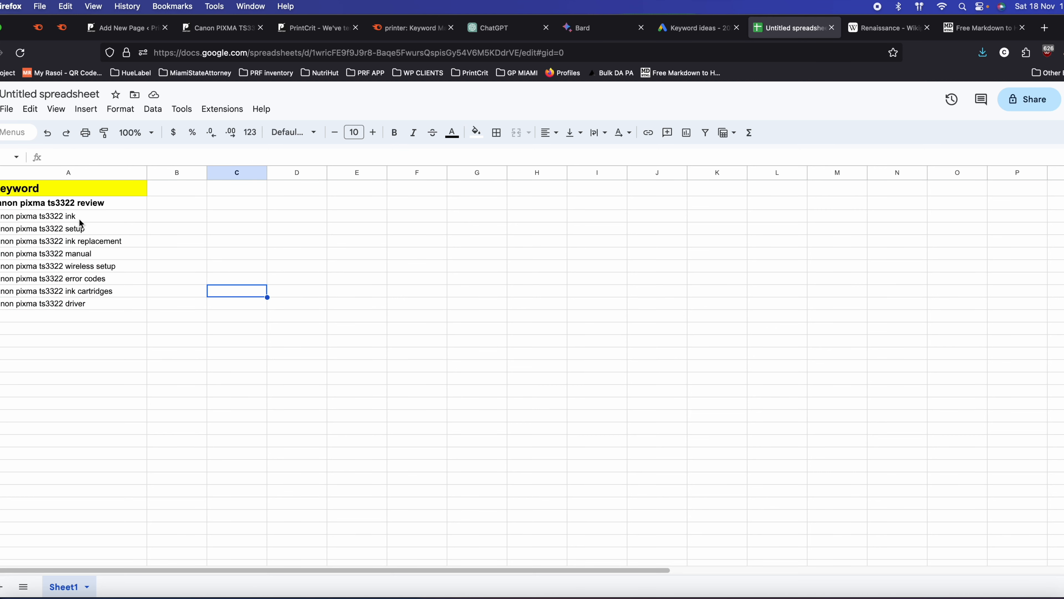
- In the private browsing window, search Google for "canon pixma ts3322 ink", briefly trying a leading asterisk wildcard
left_click(96, 218)
double_click(96, 217)
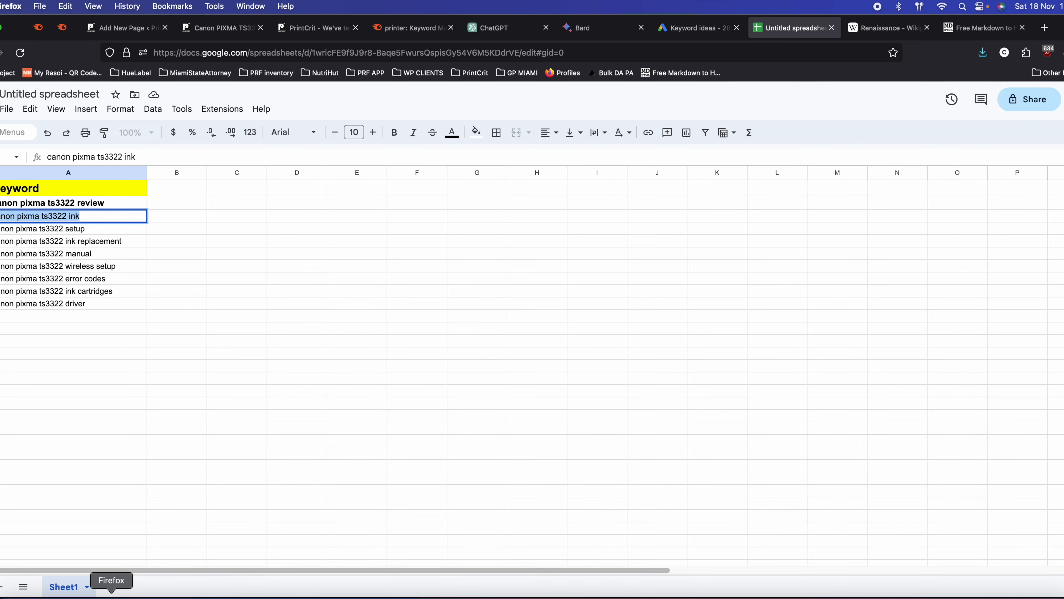
right_click(111, 594)
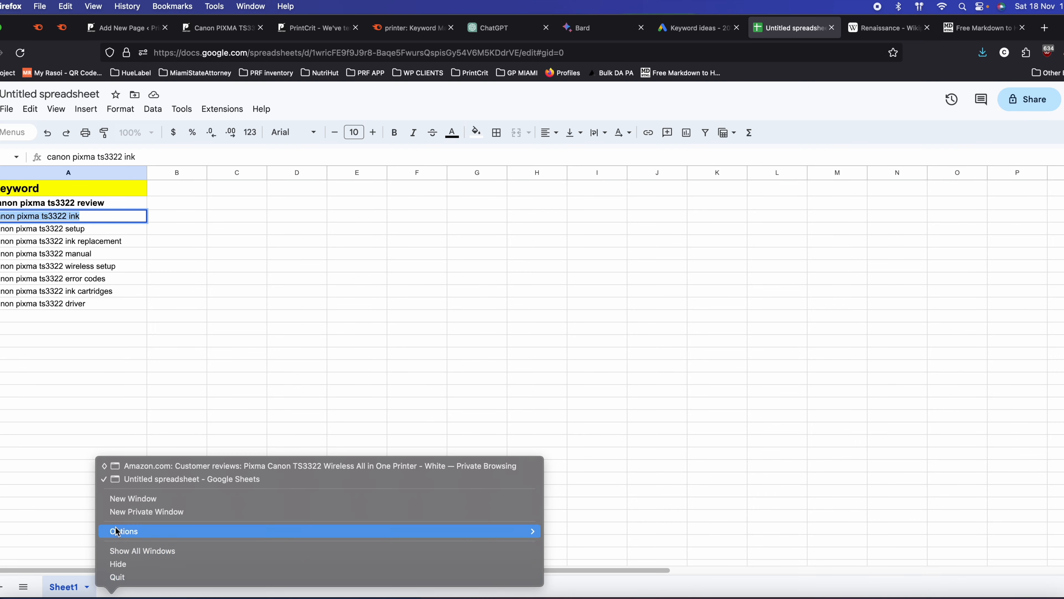
left_click(159, 466)
left_click(116, 31)
double_click(191, 97)
type("ink")
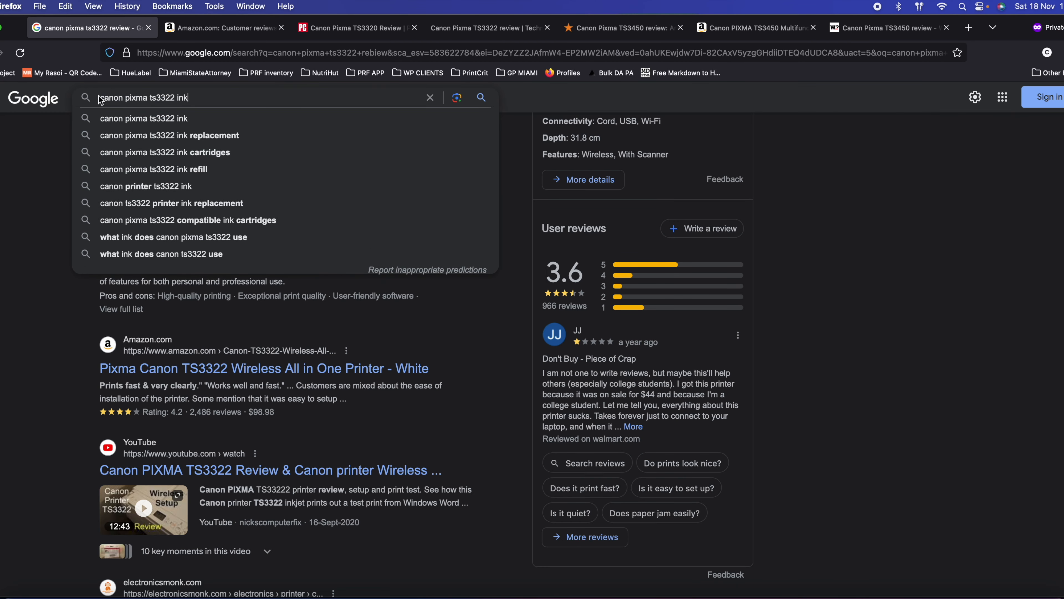
type("*")
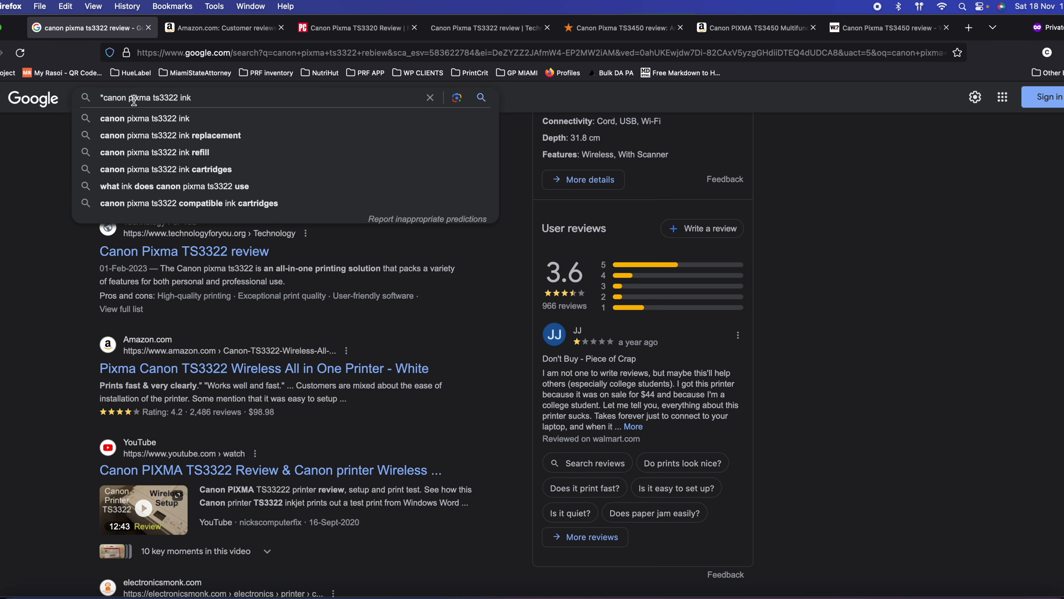
left_click(103, 98)
key("BackSpace")
key("Return")
- Examine the Google results for canon pixma ts3322 ink, including products, related questions, videos and shop listings
scroll(73, 301, "down", 7)
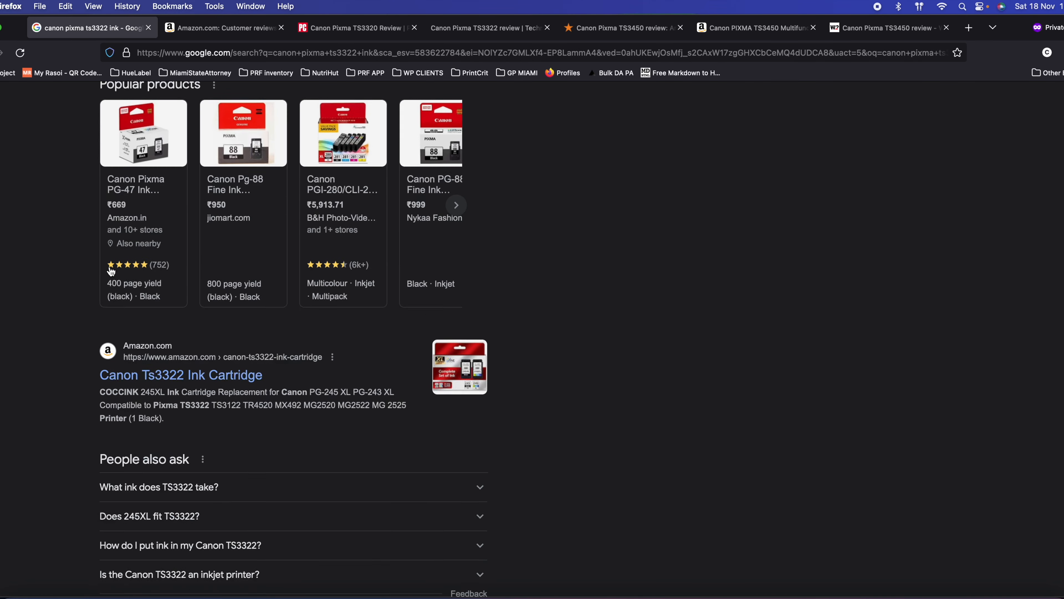
scroll(74, 303, "down", 1)
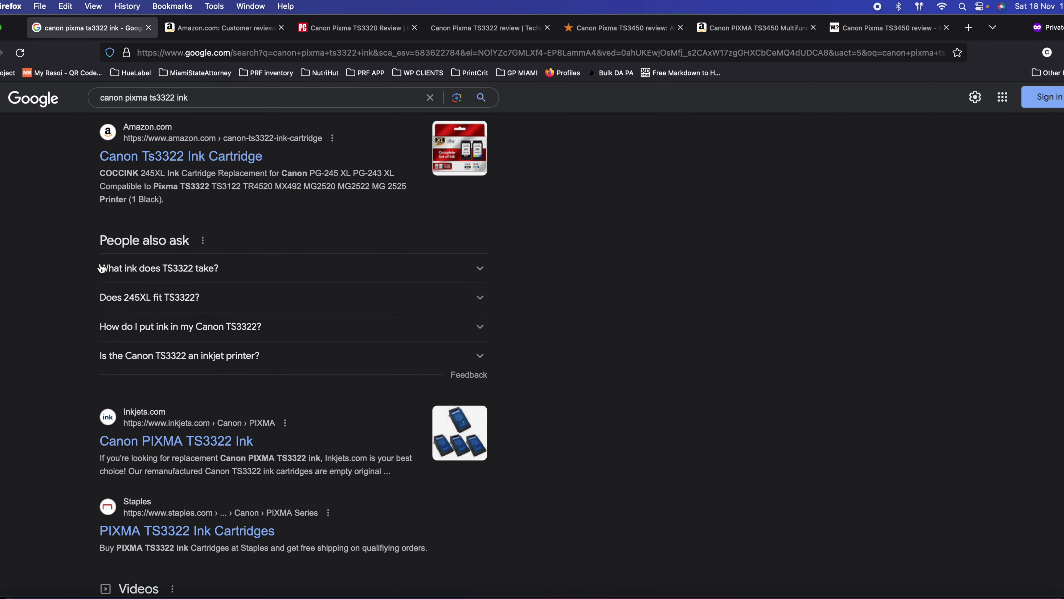
scroll(8, 279, "down", 3)
scroll(1, 342, "down", 15)
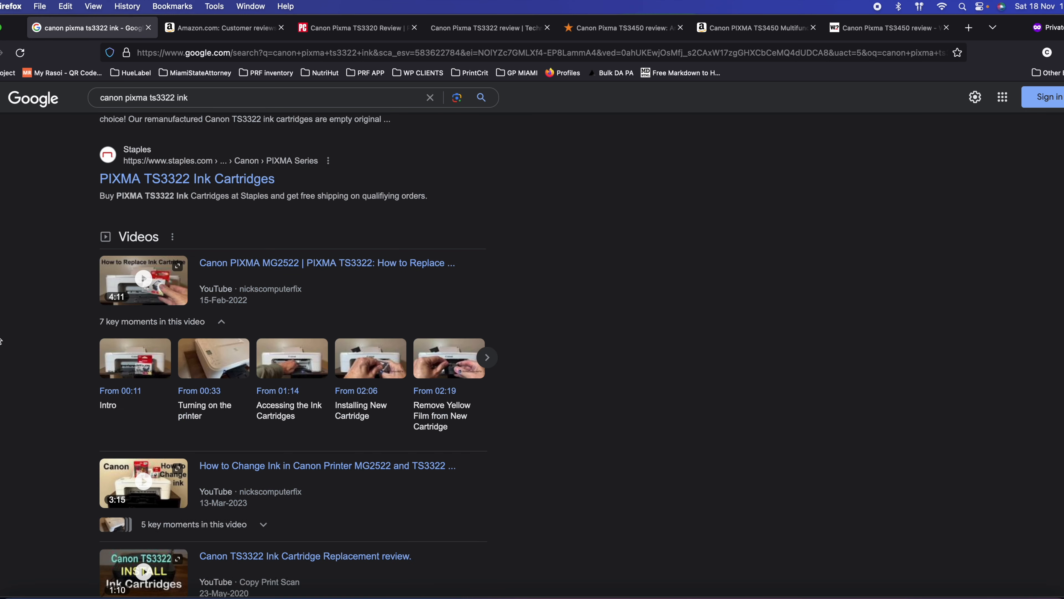
mouse_move(219, 97)
left_mouse_down()
mouse_move(65, 92)
mouse_move(70, 78)
left_mouse_up()
left_click(73, 112)
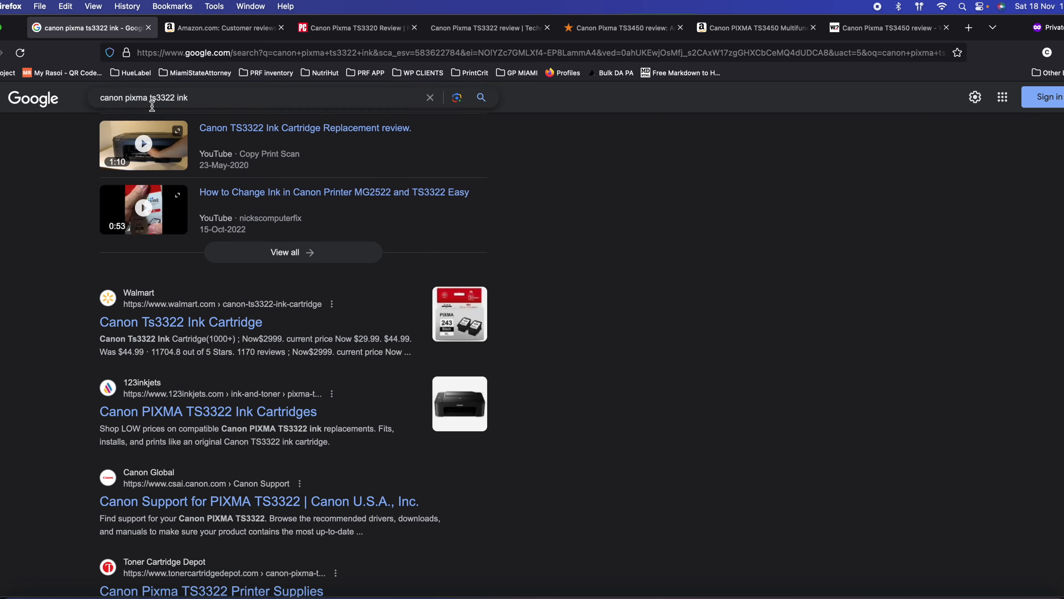
scroll(56, 365, "down", 3)
- Change the query to "how *canon ts3322 ink" and search the suggestion "how to refill canon ts3322 ink cartridge"
left_click(195, 99)
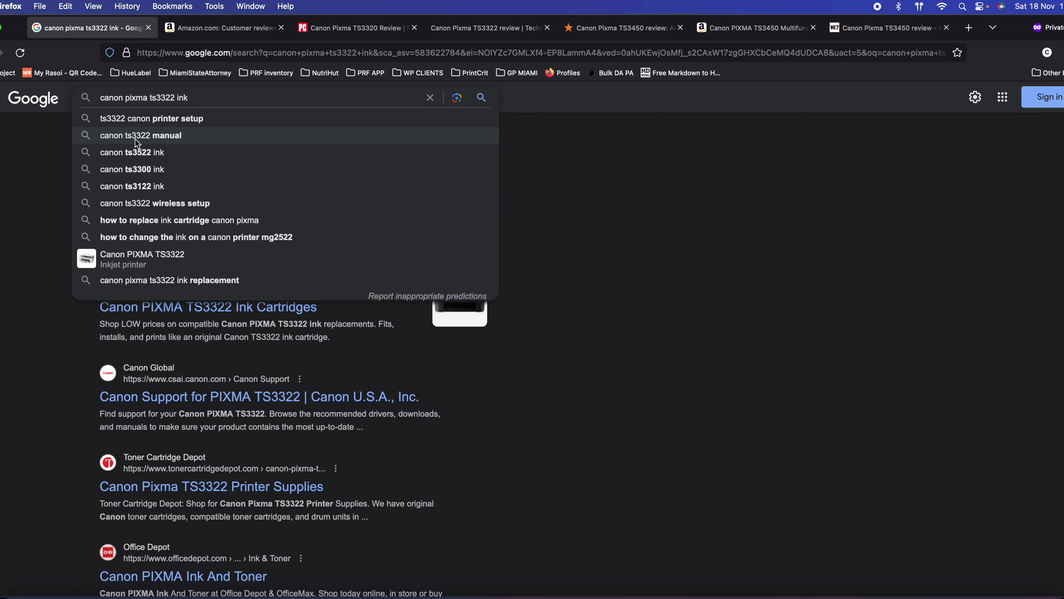
type("*")
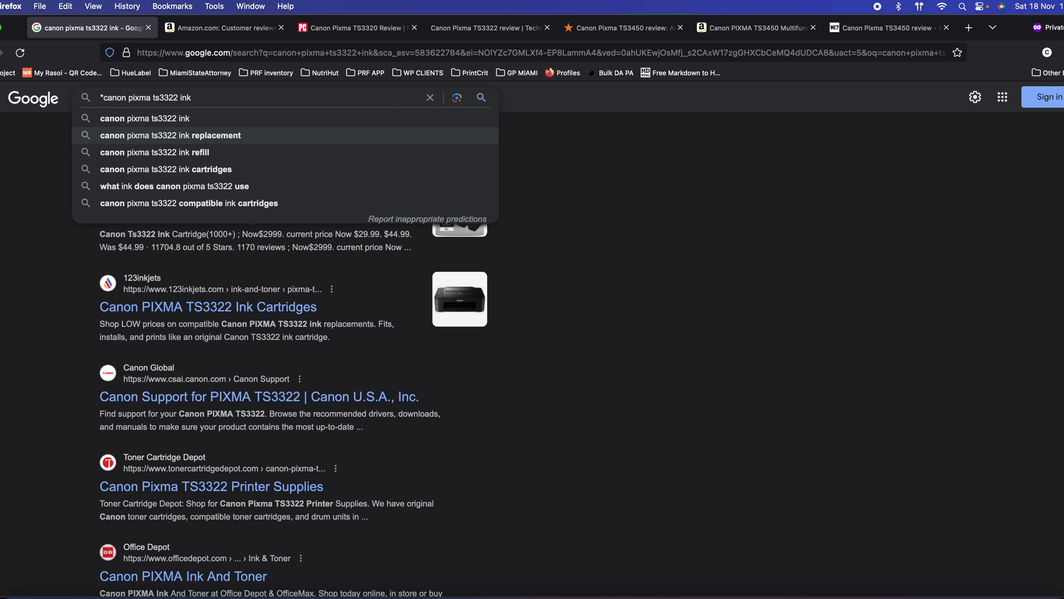
left_click(128, 98)
key("Delete")
key("Delete")
key("Delete")
key("Delete")
key("Delete")
key("Delete")
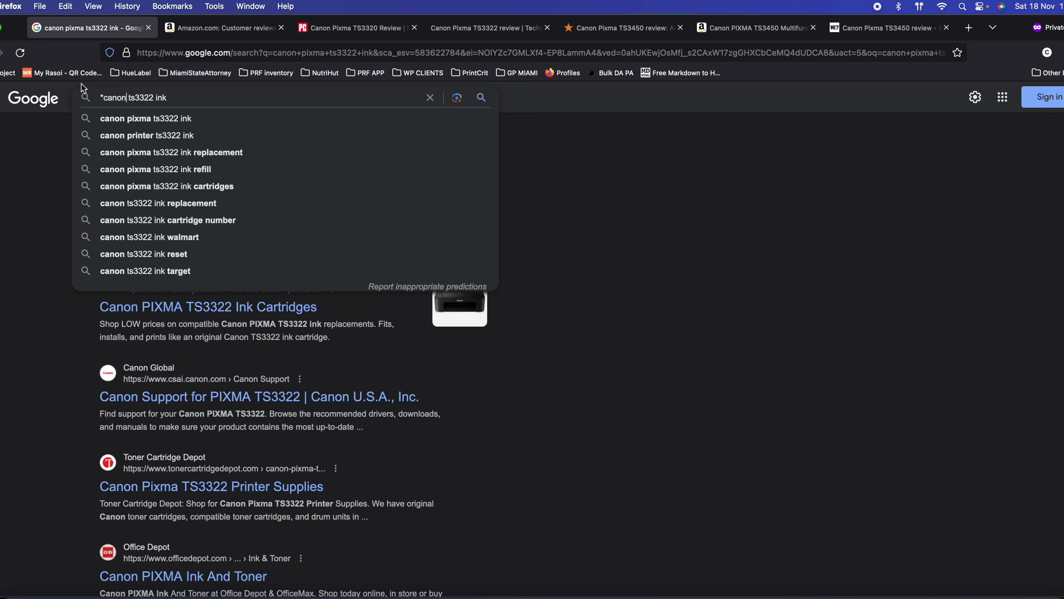
type("how")
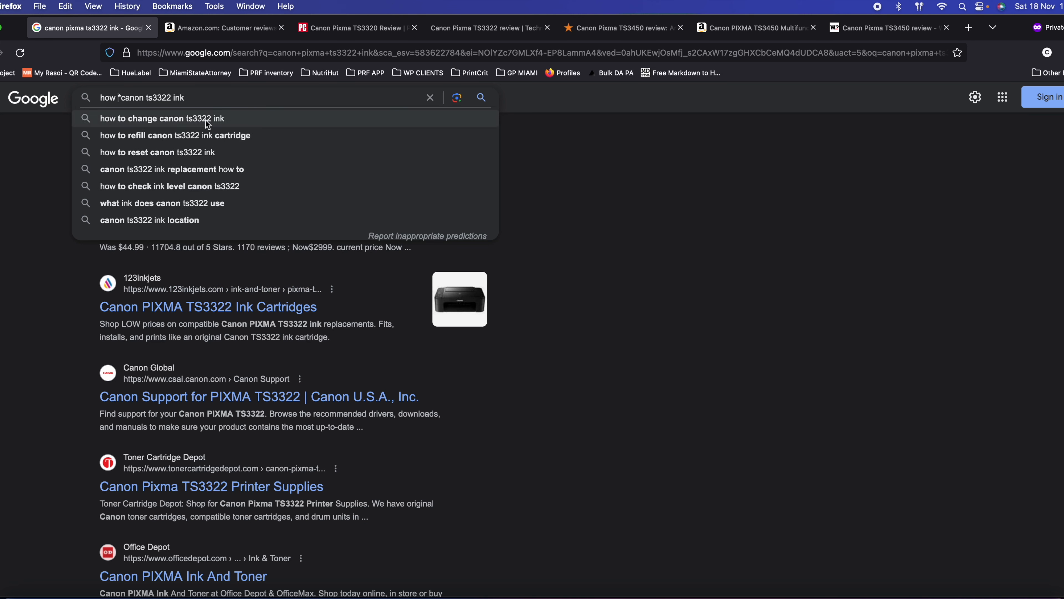
left_click(215, 145)
- Copy the query "how to refill canon ts3322 ink cartridge" into column B beside the canon pixma ts3322 ink keyword
left_click_drag(265, 110, 75, 109)
key("super+c")
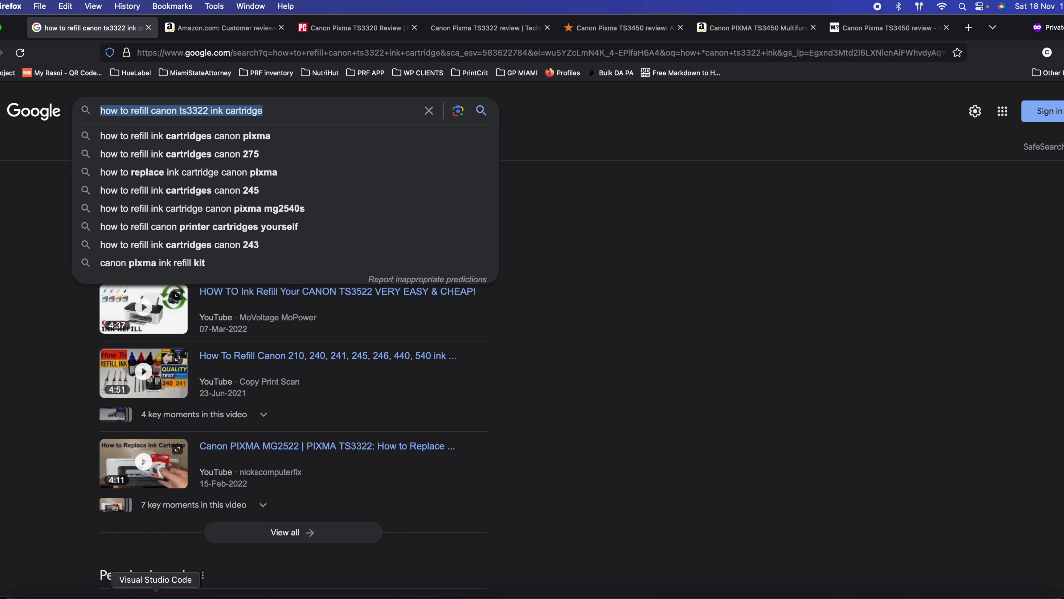
right_click(121, 594)
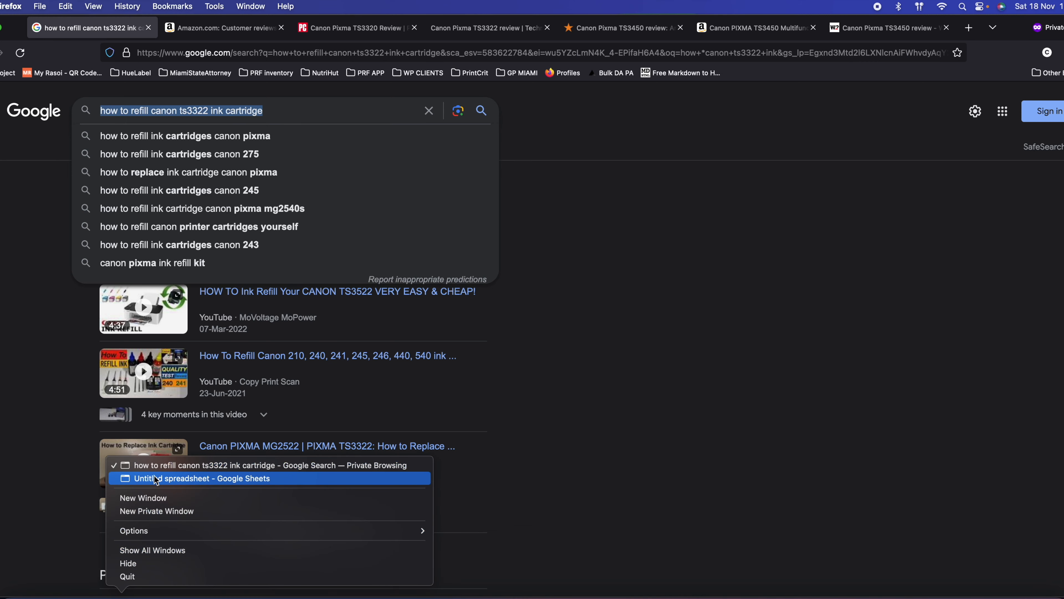
left_click(156, 479)
left_click(174, 223)
key("super+v")
left_click(175, 232)
- Return to the private Google search window and change the query to "*canon ts3322 setup"
right_click(121, 595)
left_click(121, 595)
right_click(122, 596)
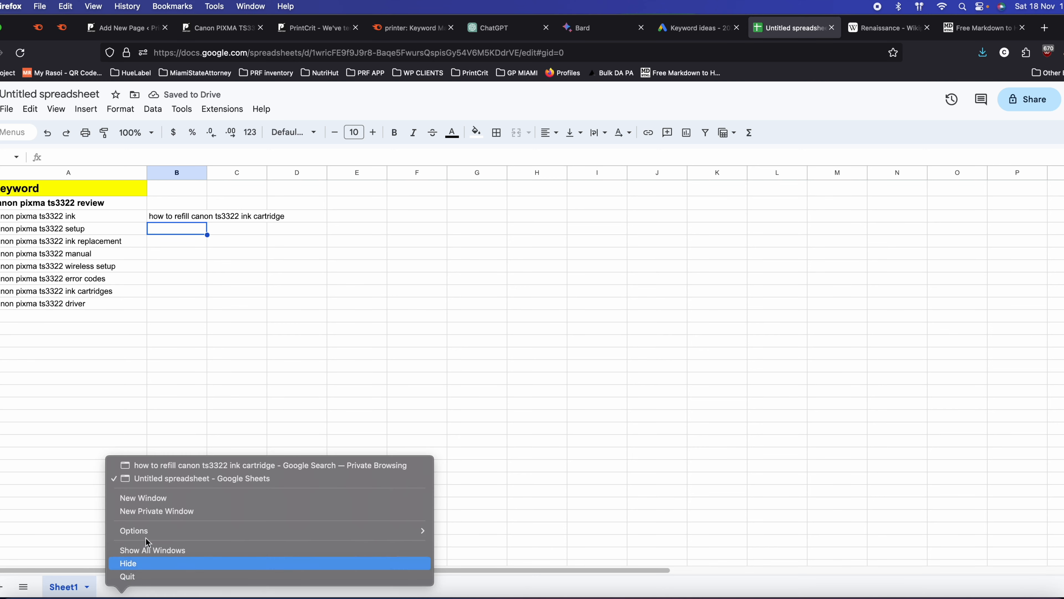
left_click(234, 469)
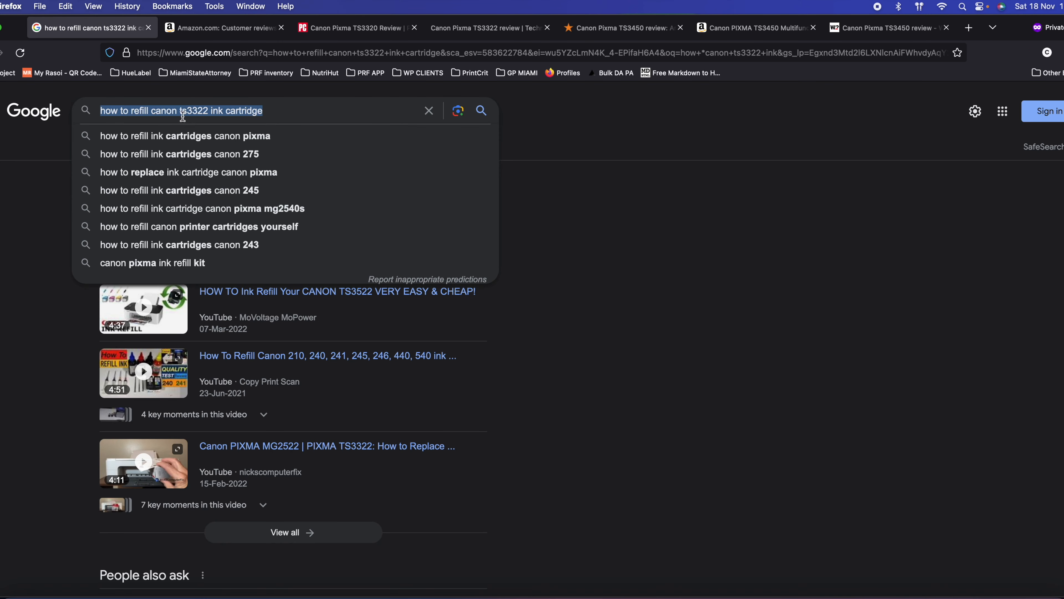
left_click(160, 111)
left_click_drag(151, 111, 37, 120)
key("BackSpace")
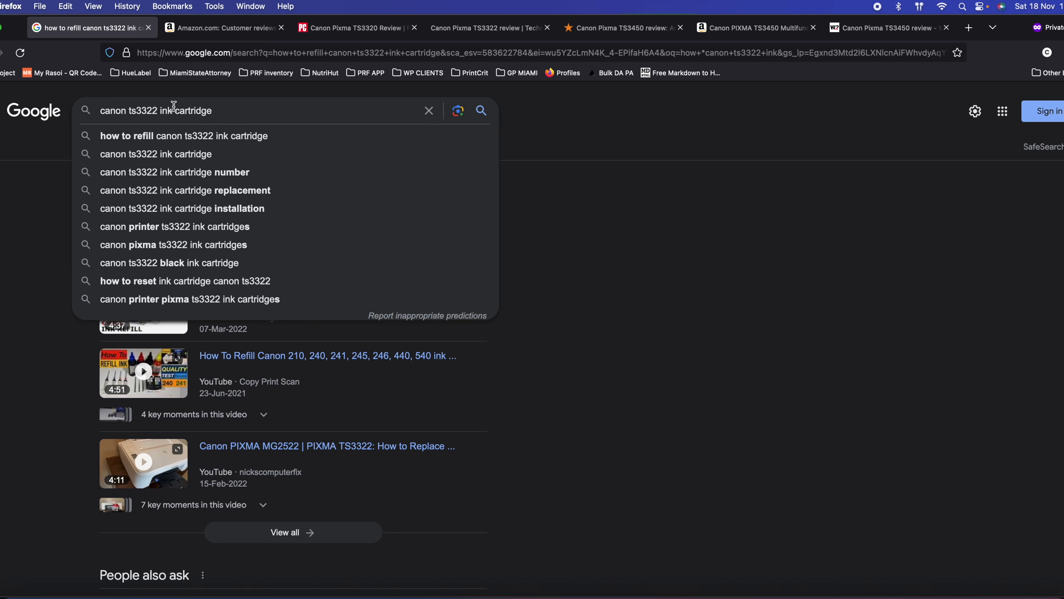
left_click_drag(157, 111, 256, 109)
type("setup")
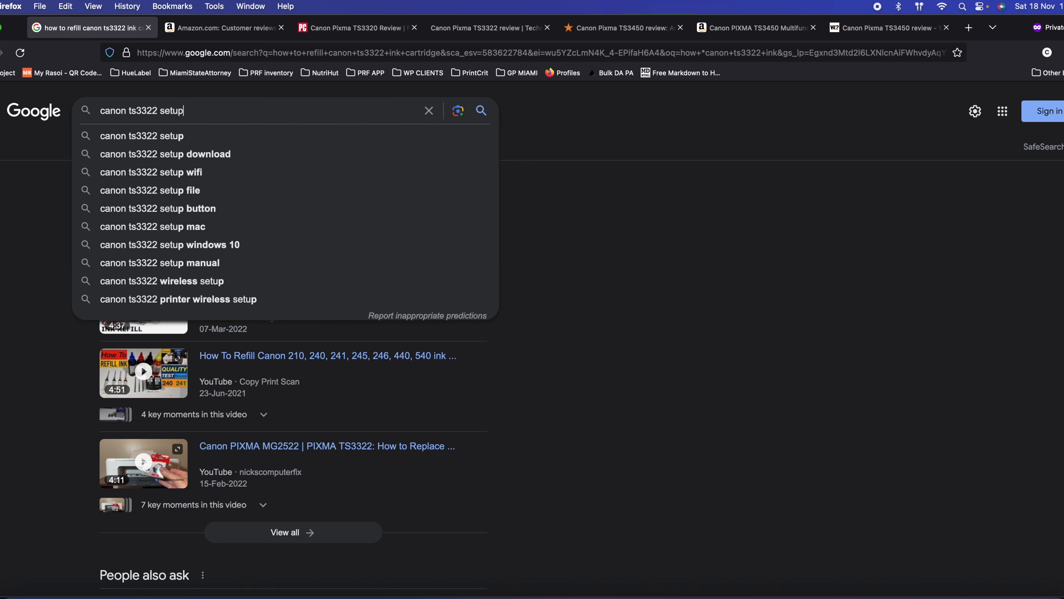
left_click(101, 111)
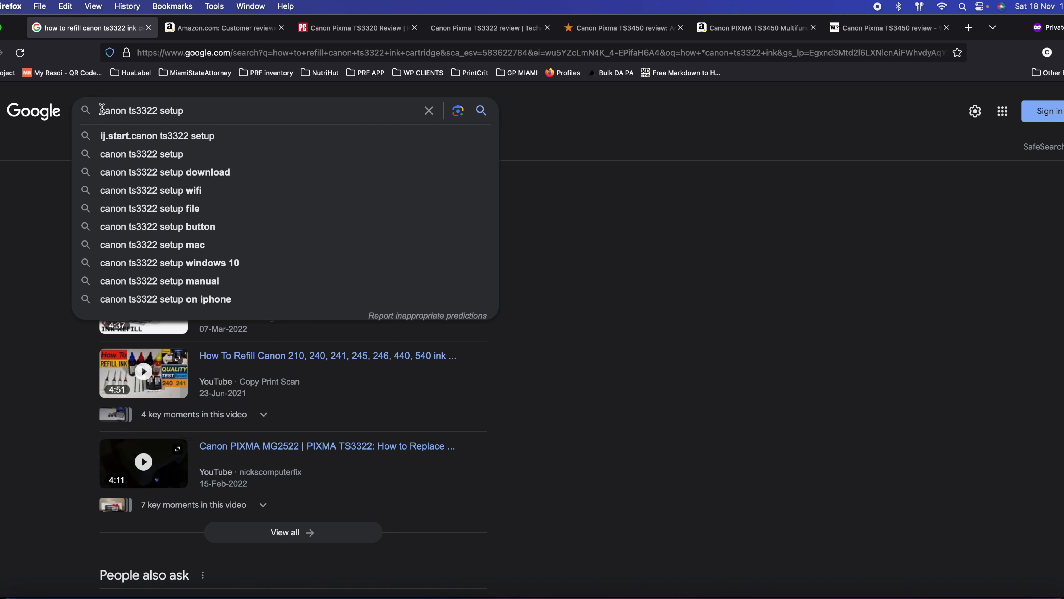
type("*")
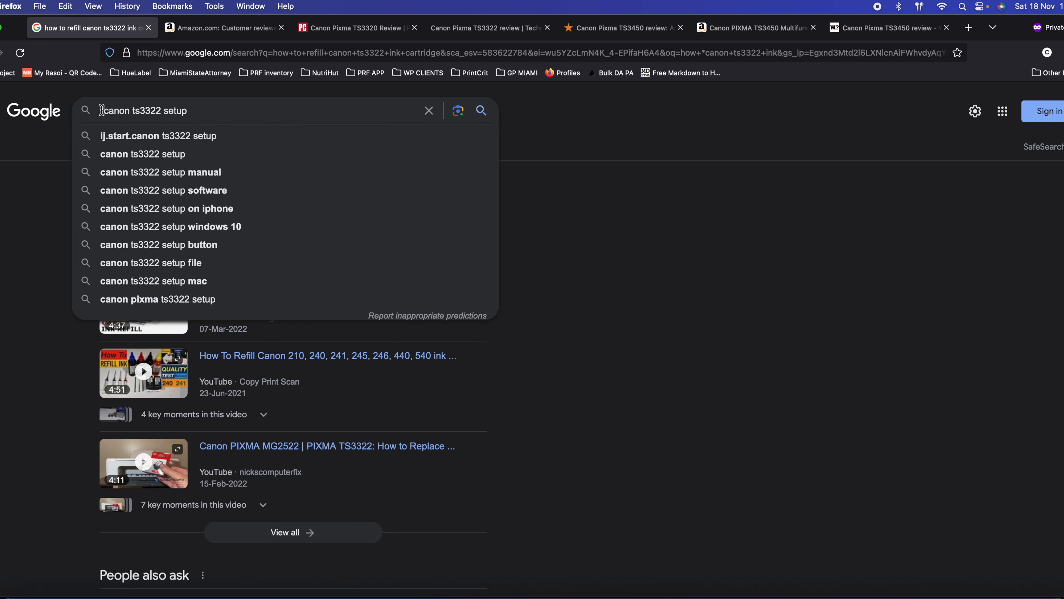
- Rearrange the query to "*setup canon ts3322" and search the suggestion "how to setup my canon ts3322 printer"
double_click(171, 113)
left_click(197, 113)
double_click(167, 111)
key("BackSpace")
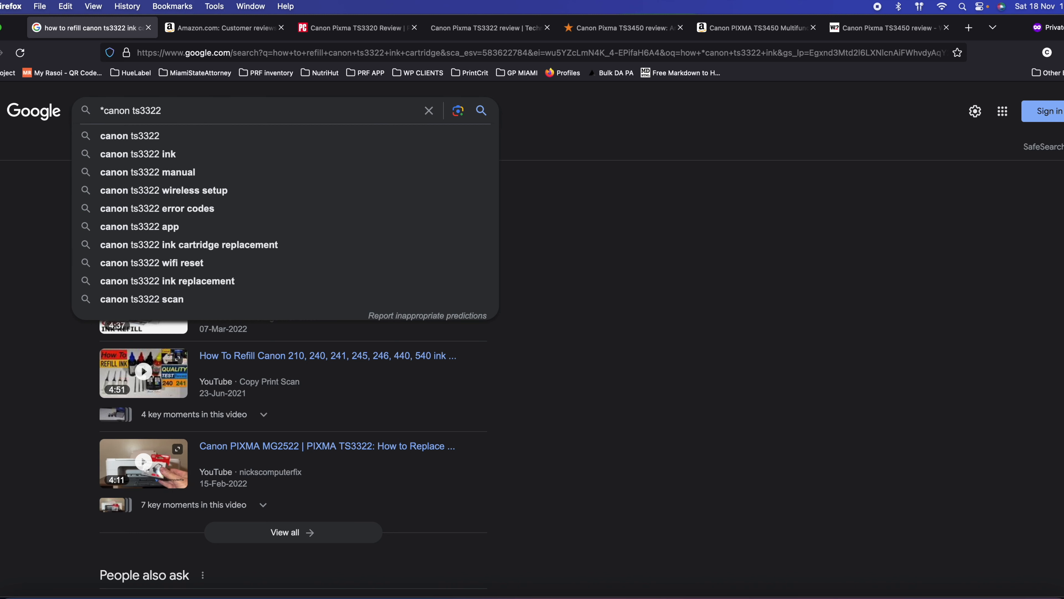
left_click(104, 111)
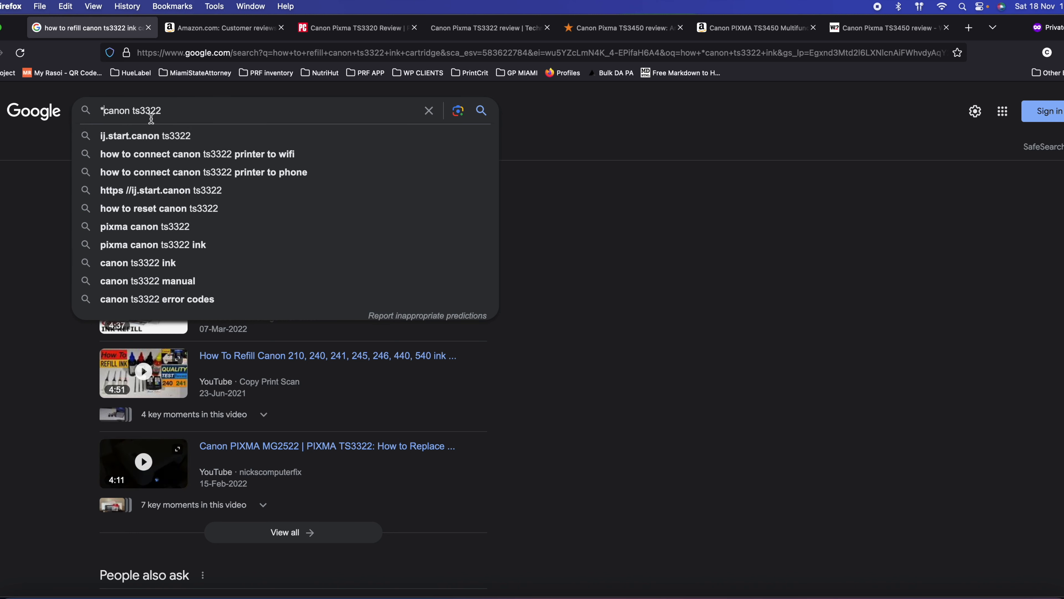
type("setup")
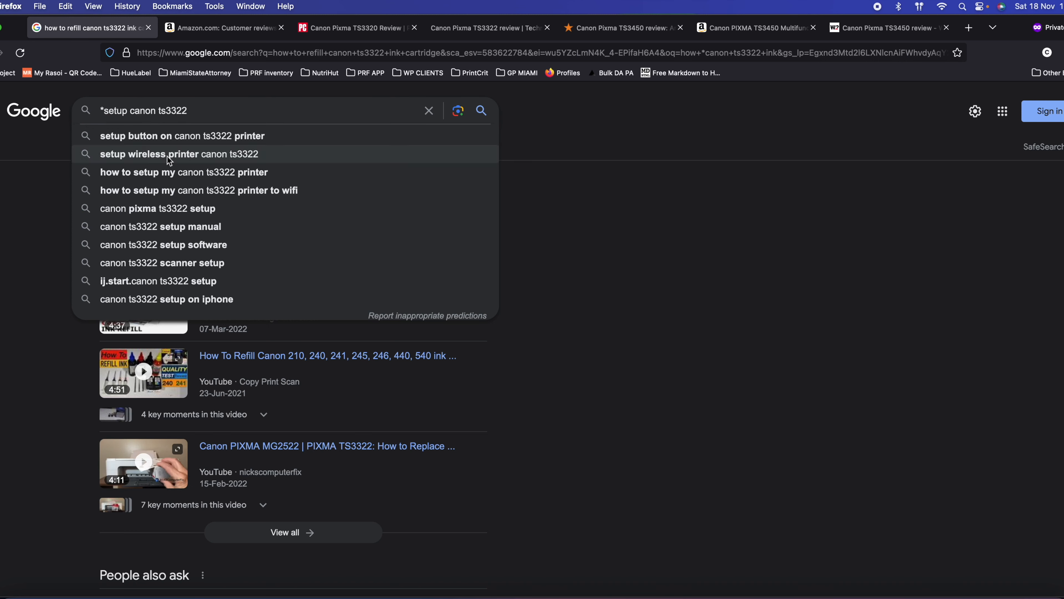
left_click(154, 173)
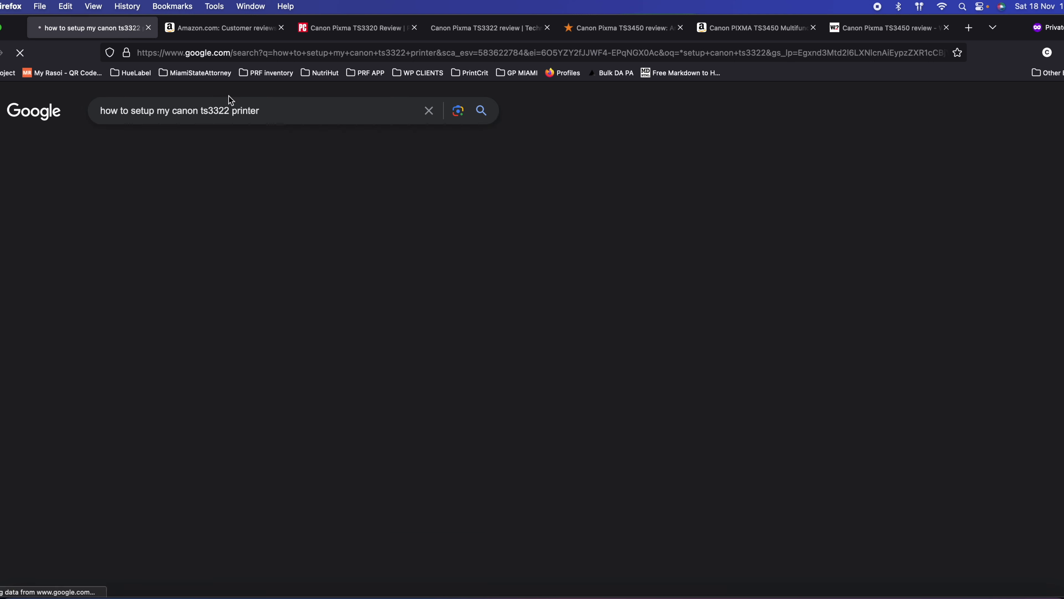
- Copy the query "how to setup my canon ts3322 printer" into column B beside the canon pixma ts3322 setup keyword
left_click_drag(269, 110, 77, 111)
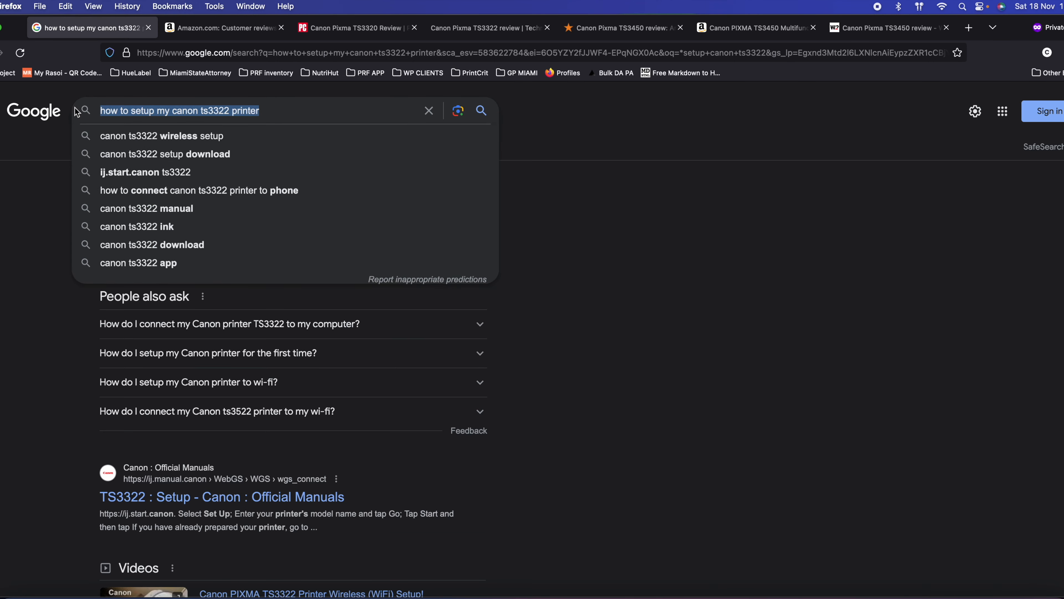
right_click(127, 597)
left_click(151, 479)
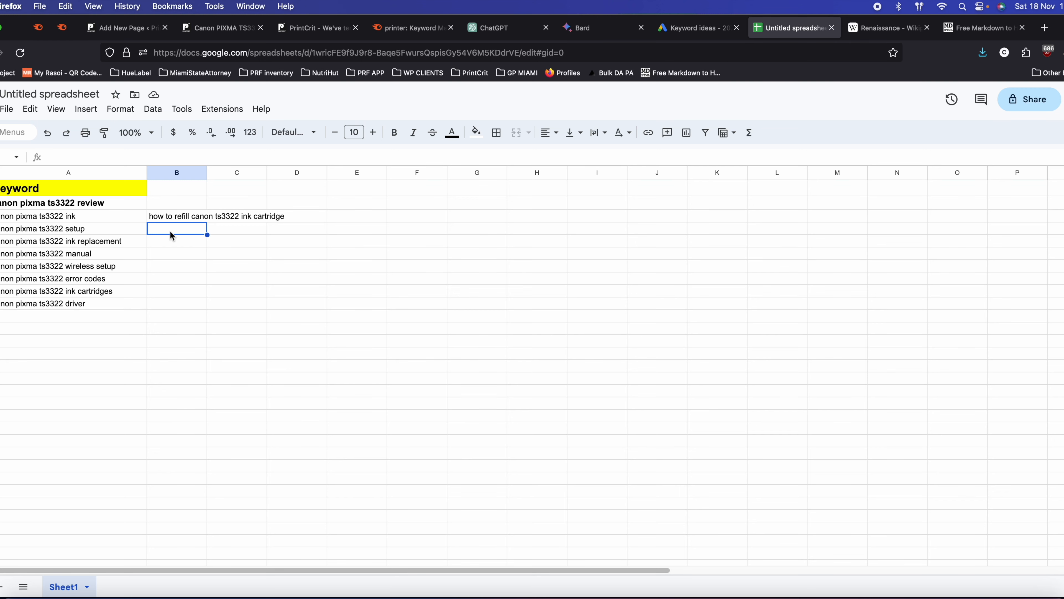
key("super+v")
left_click(179, 242)
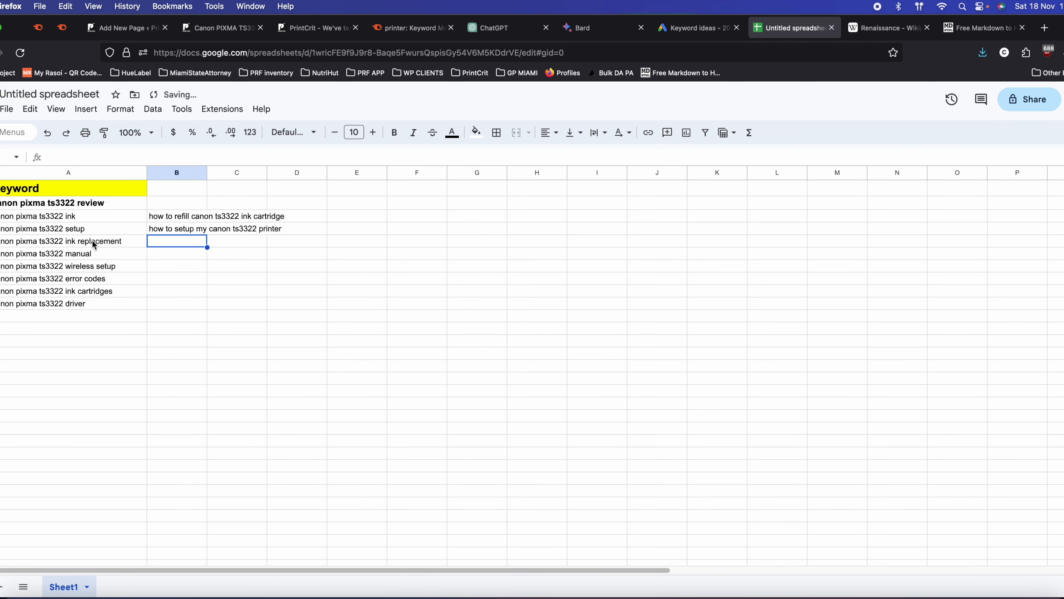
- Return to the private Google search window and shorten the query to "canon ts3322"
right_click(124, 596)
left_click(166, 468)
left_click(260, 112)
left_click_drag(171, 111, 101, 111)
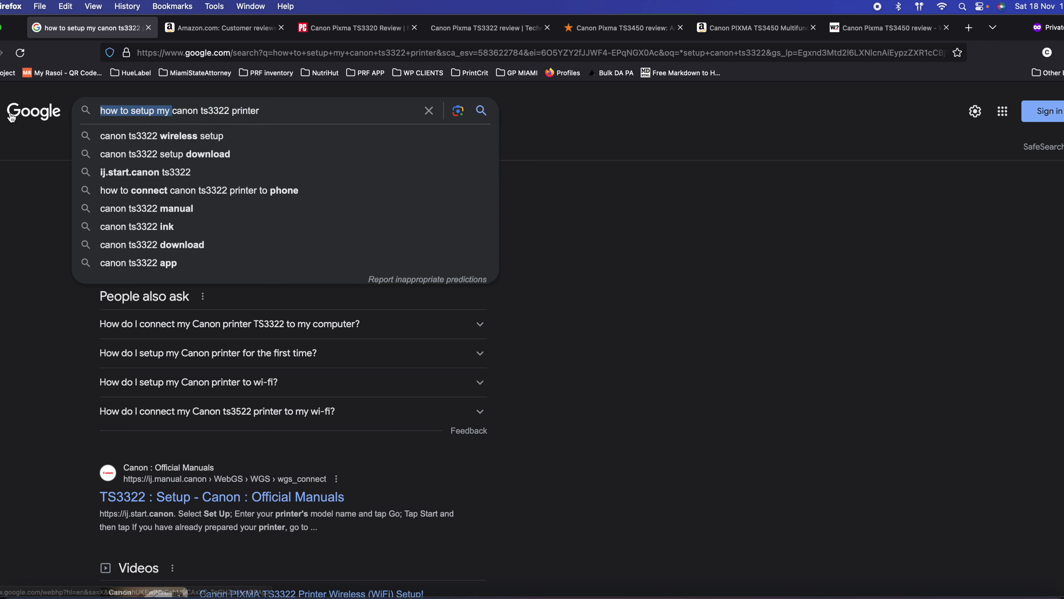
key("BackSpace")
double_click(159, 115)
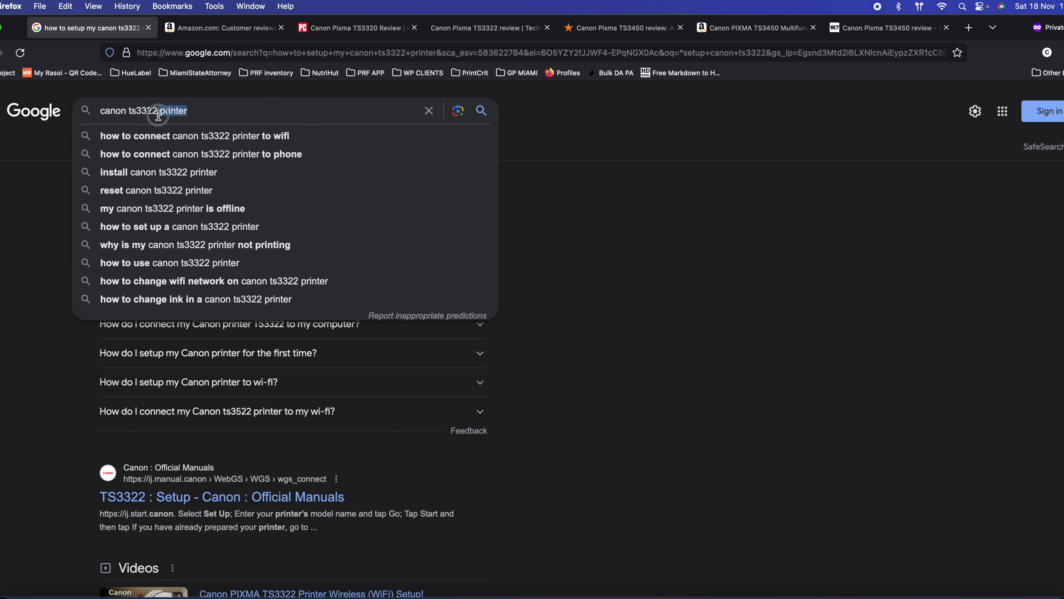
key("BackSpace")
- Extend the query with "ink re" and search the suggestion "canon ts3322 ink replacement"
type("ink re")
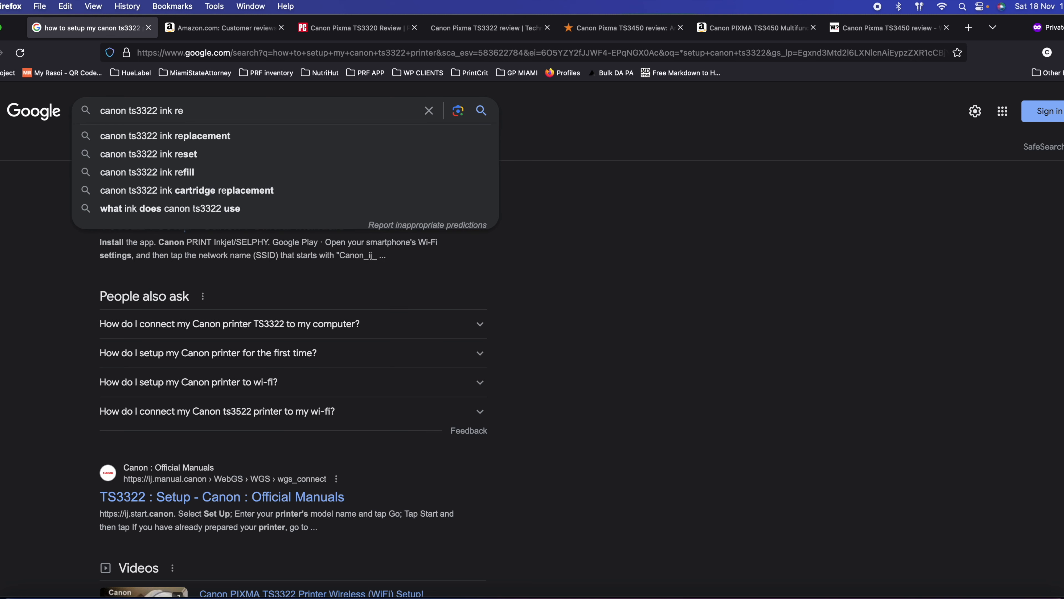
key("Down")
key("Up")
key("Down")
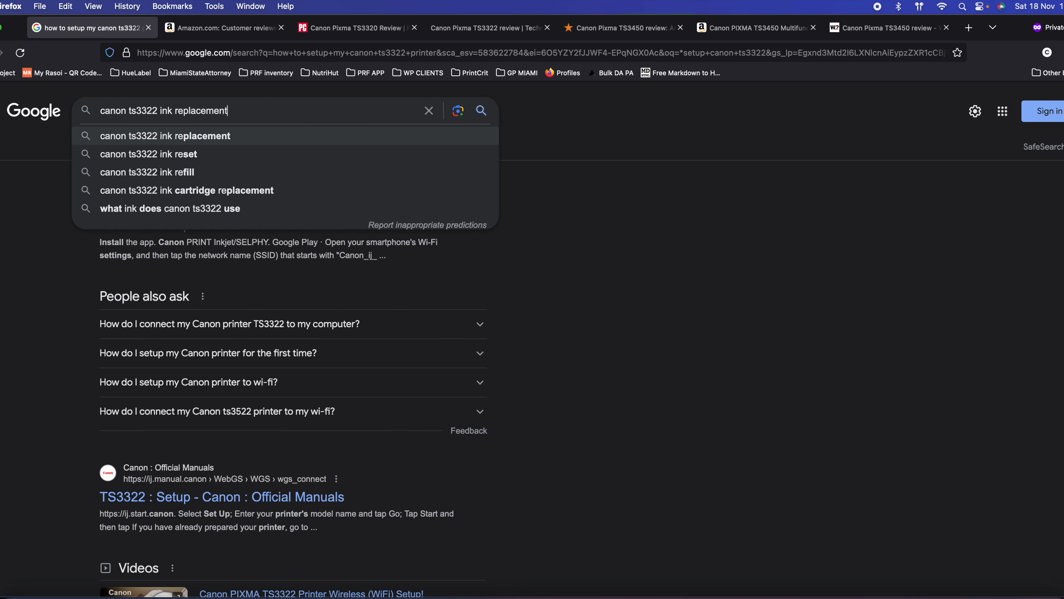
key("Return")
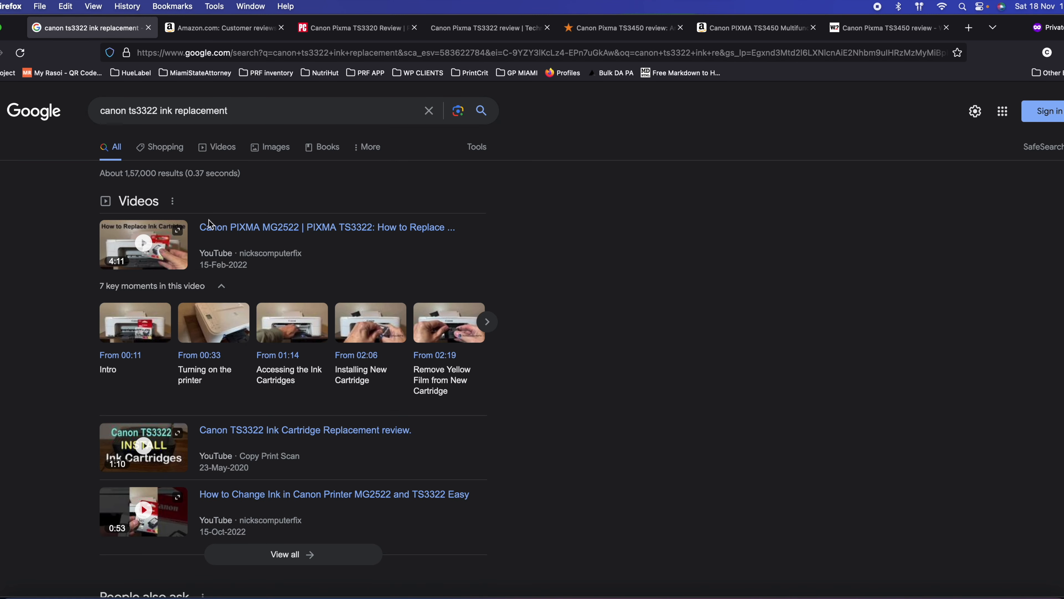
- Examine the search results, related questions and suggestions for the ink replacement query
left_click_drag(251, 113, 110, 111)
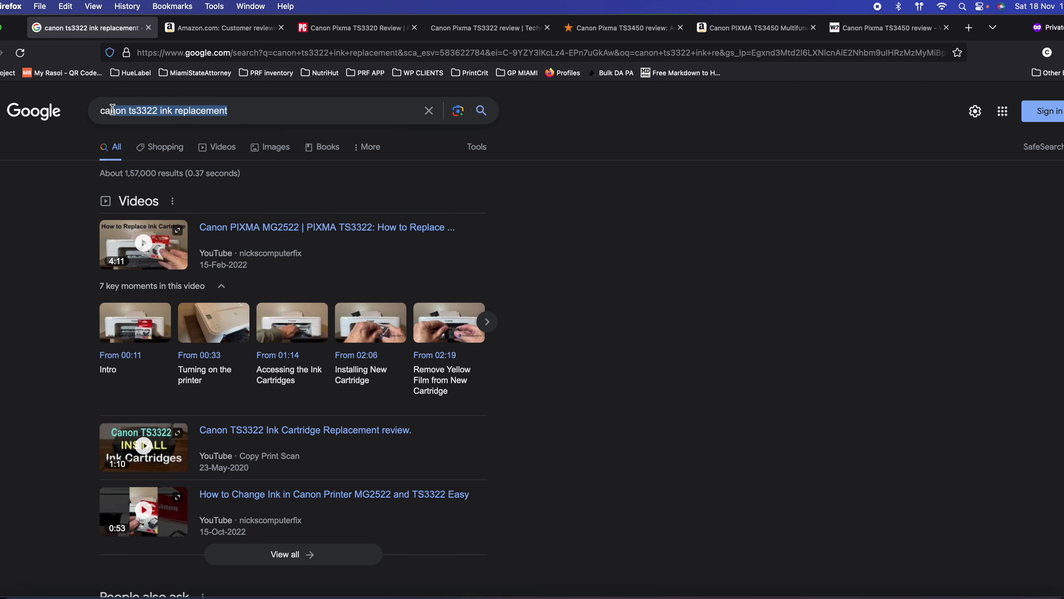
left_click(58, 207)
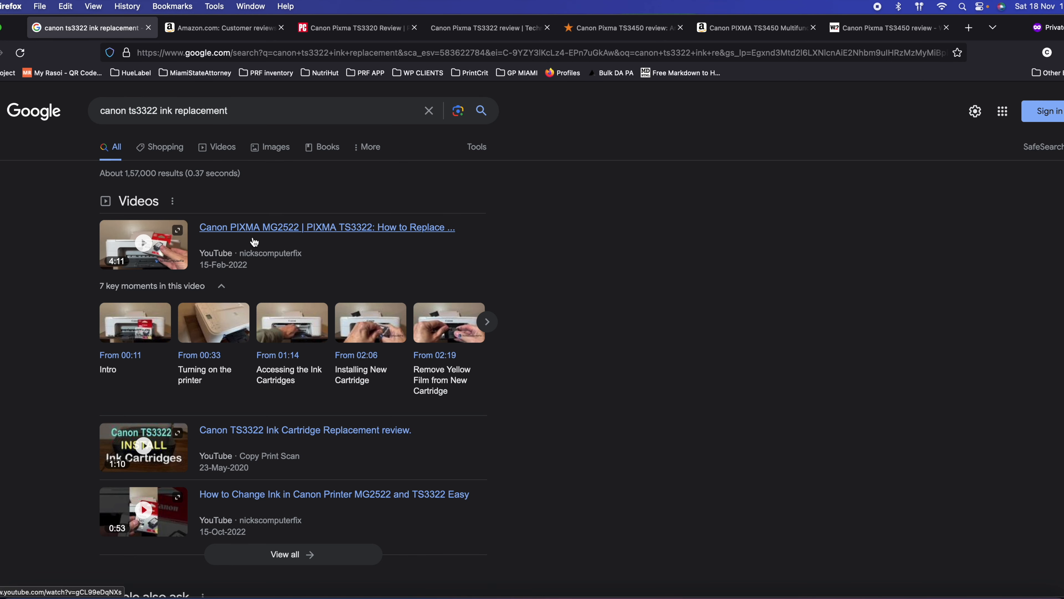
scroll(209, 304, "down", 3)
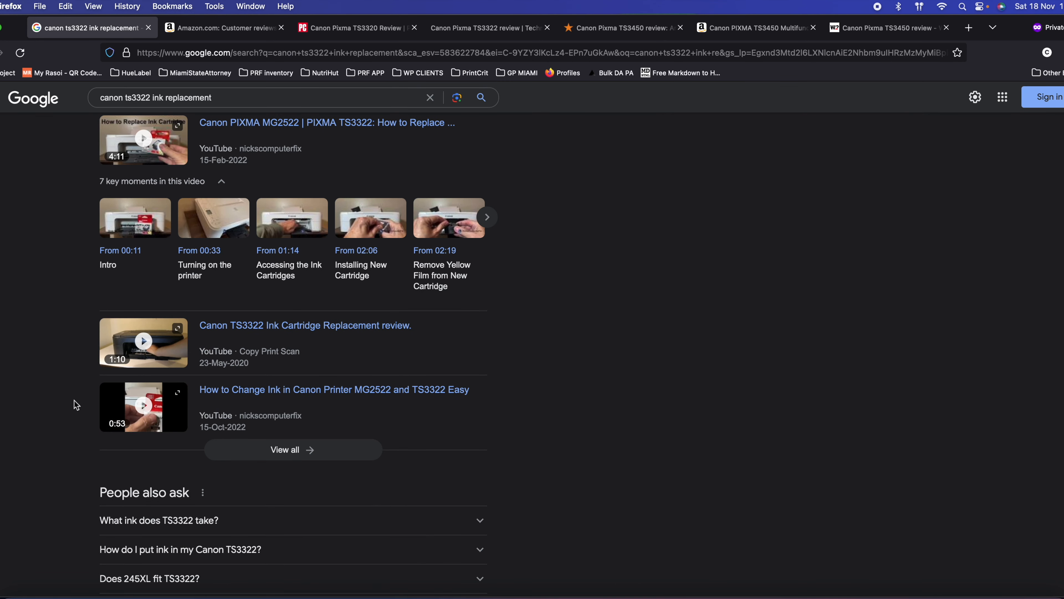
scroll(309, 136, "up", 3)
left_click_drag(230, 110, 77, 111)
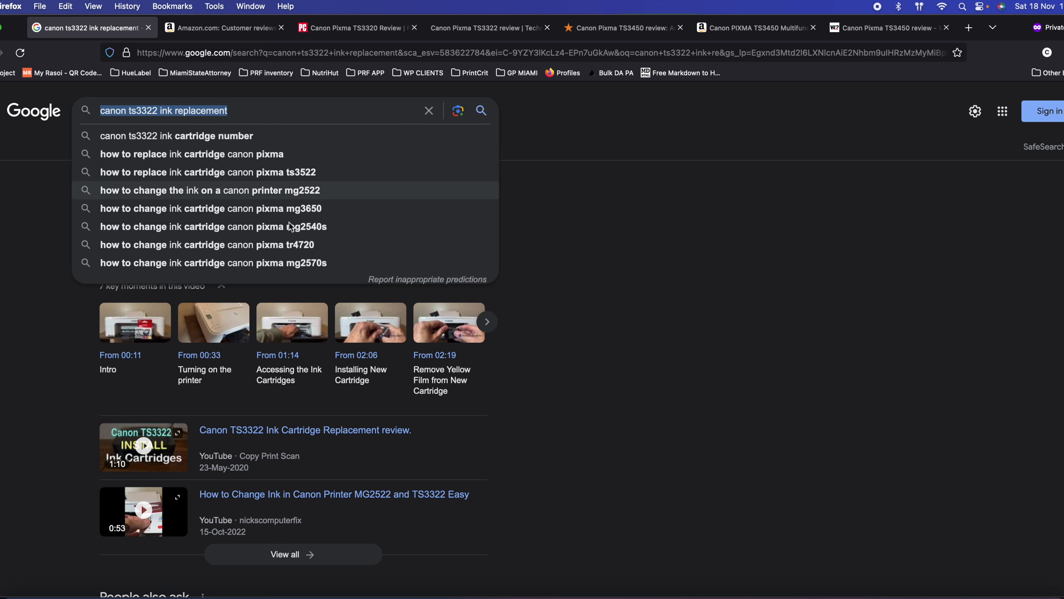
left_click(599, 388)
scroll(600, 390, "down", 8)
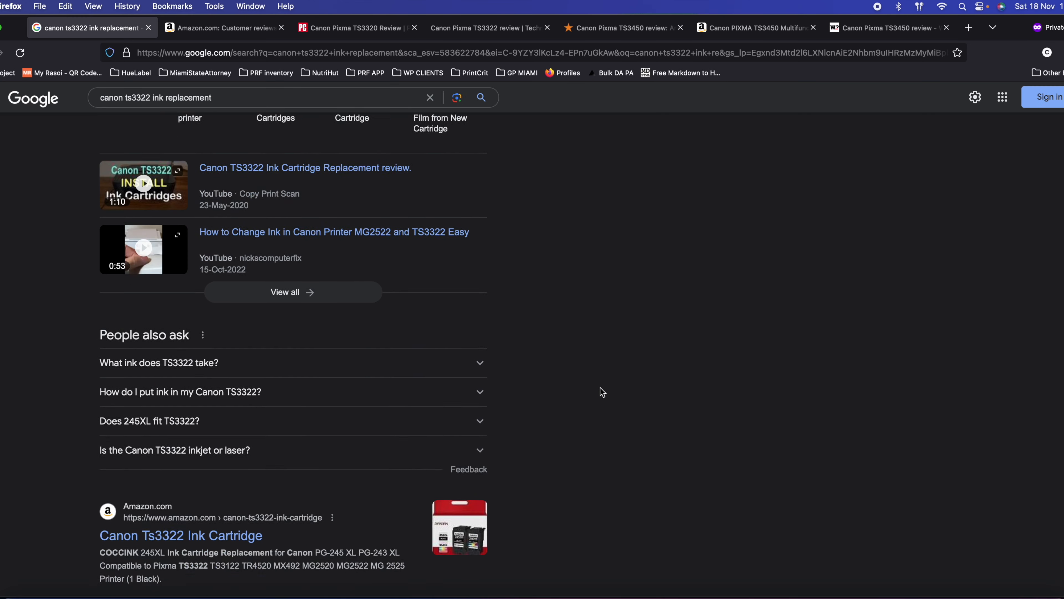
scroll(602, 390, "down", 4)
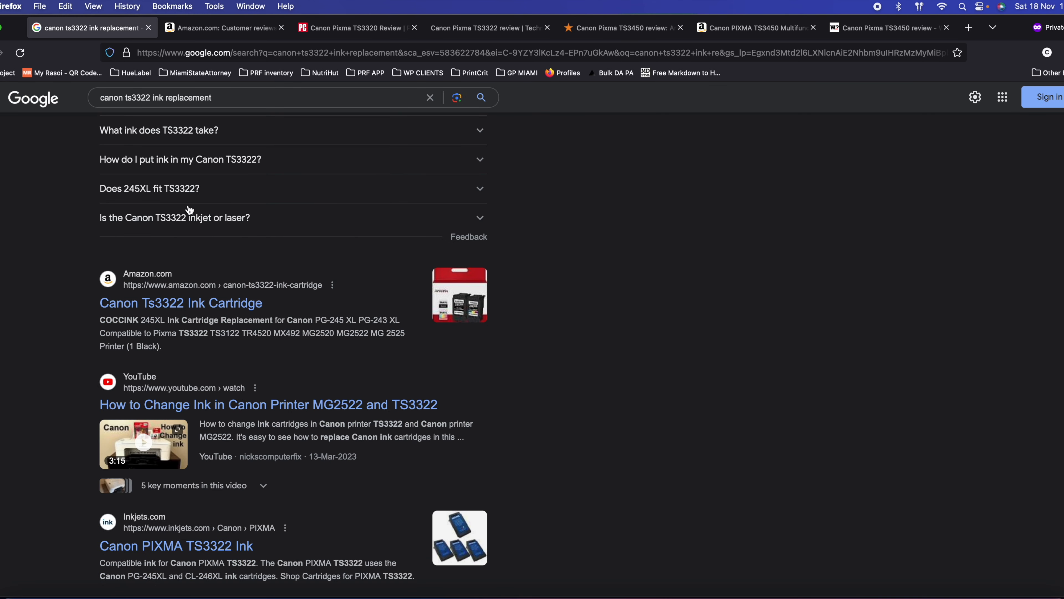
- Switch to the spreadsheet and copy the keyword "canon pixma ts3322 manual" from column A
right_click(121, 594)
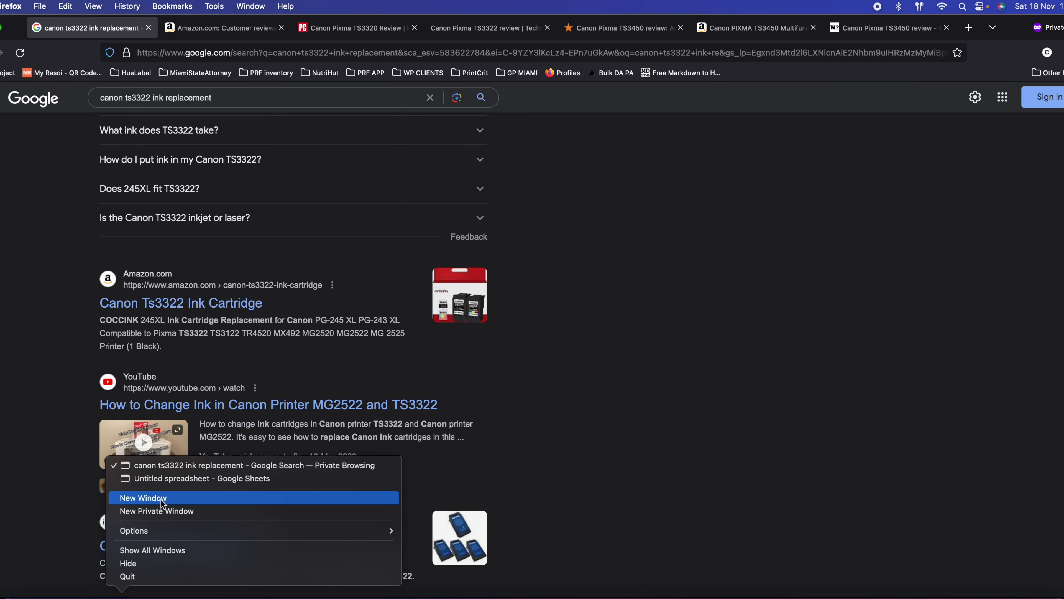
left_click(169, 478)
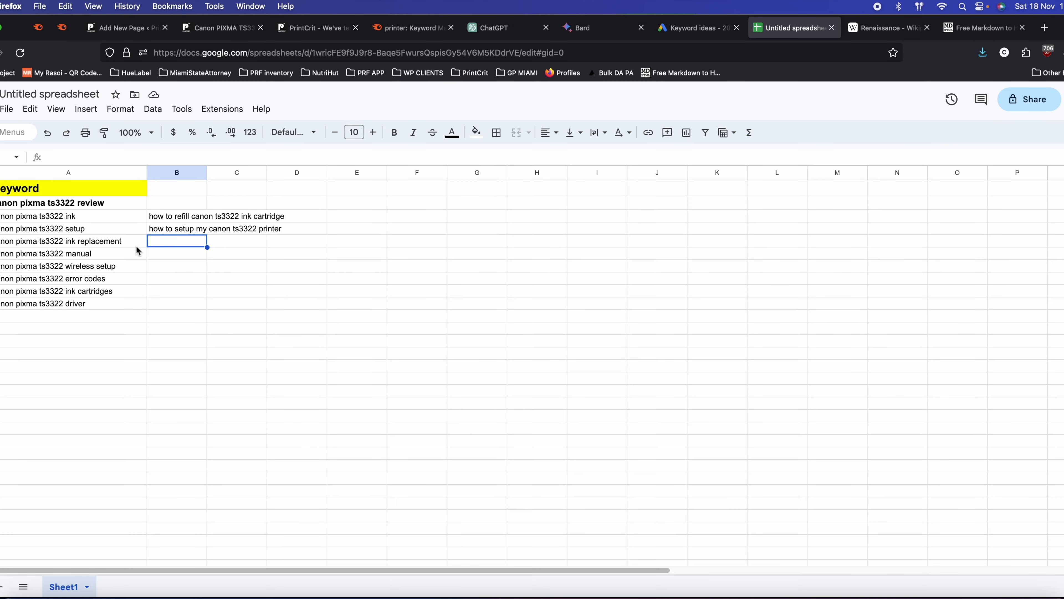
left_click(93, 256)
triple_click(94, 254)
key("super+c")
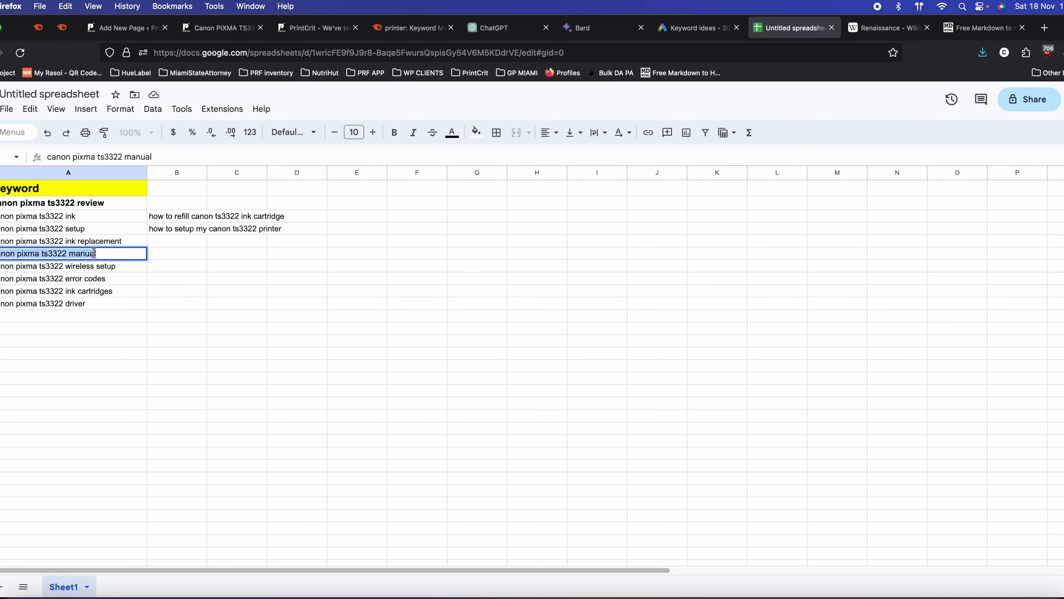
- Replace the query in the private Google search window with the copied keyword and search the suggestion "canon pixma ts3322 manual pdf"
right_click(121, 596)
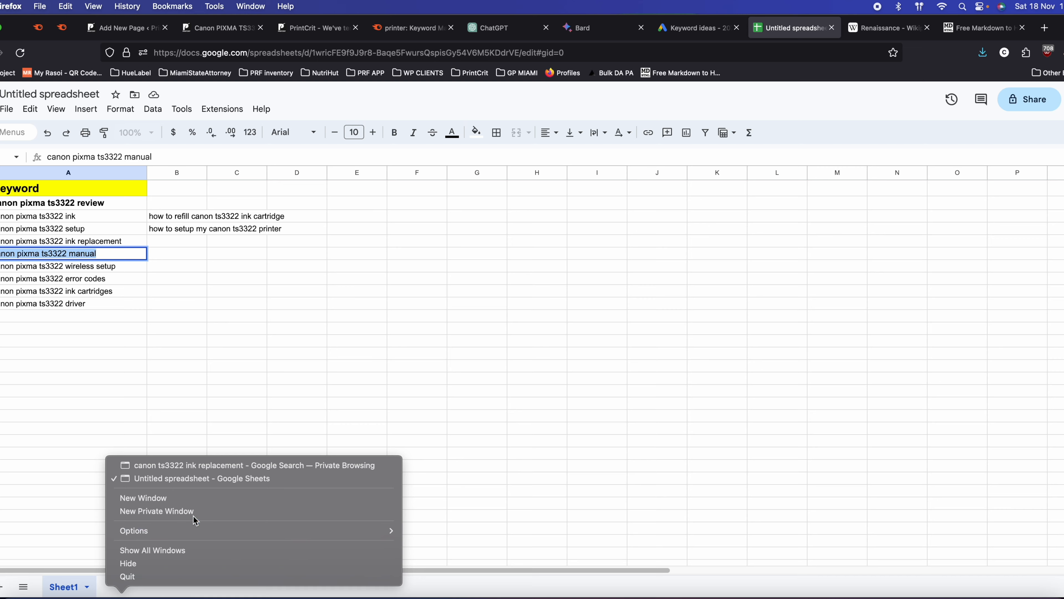
left_click(235, 465)
triple_click(231, 95)
key("super+v")
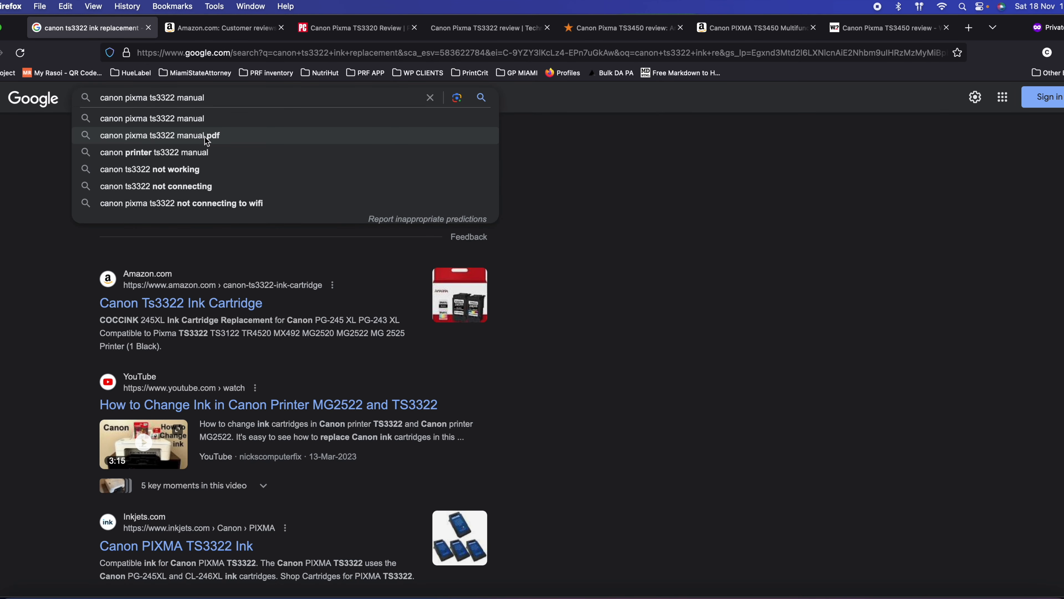
left_click(204, 136)
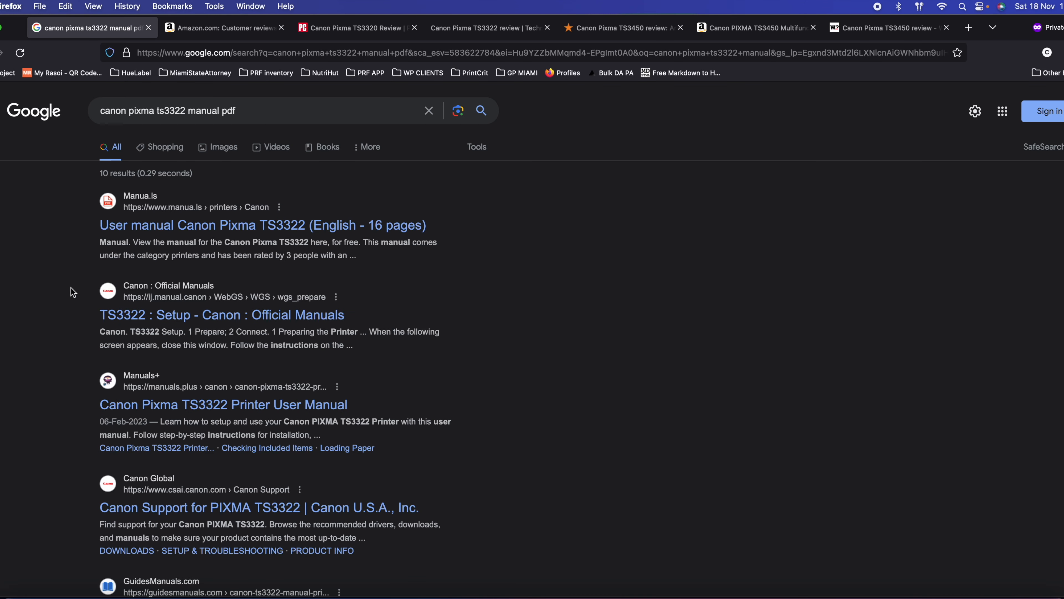
- Scan the manual PDF results and check the suggestions for "*canon pixma ts3322 manual pdf", restoring the query without the wildcard
scroll(170, 350, "down", 3)
scroll(170, 350, "down", 3)
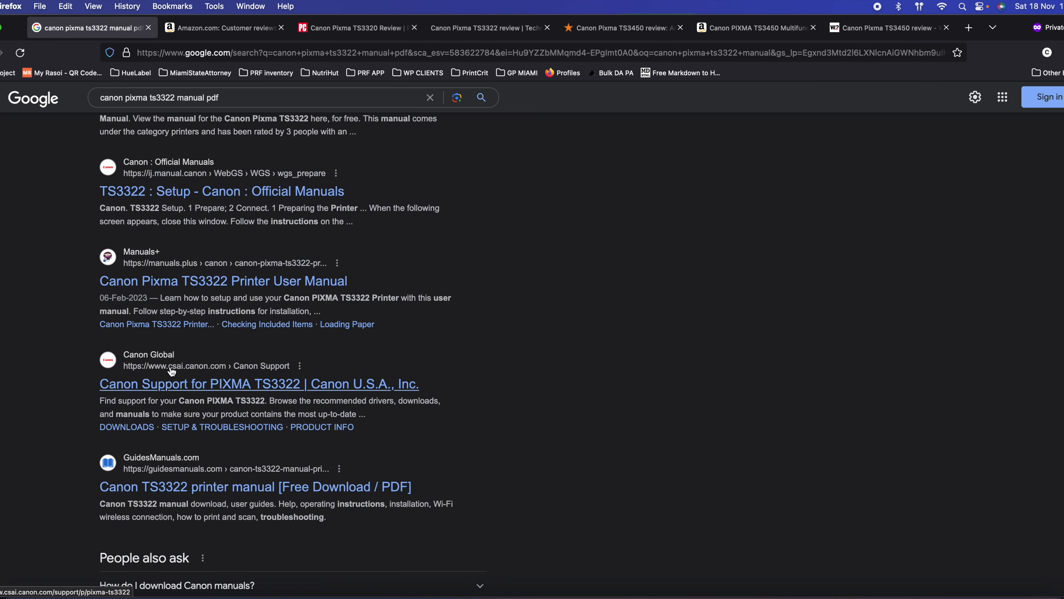
scroll(210, 168, "up", 5)
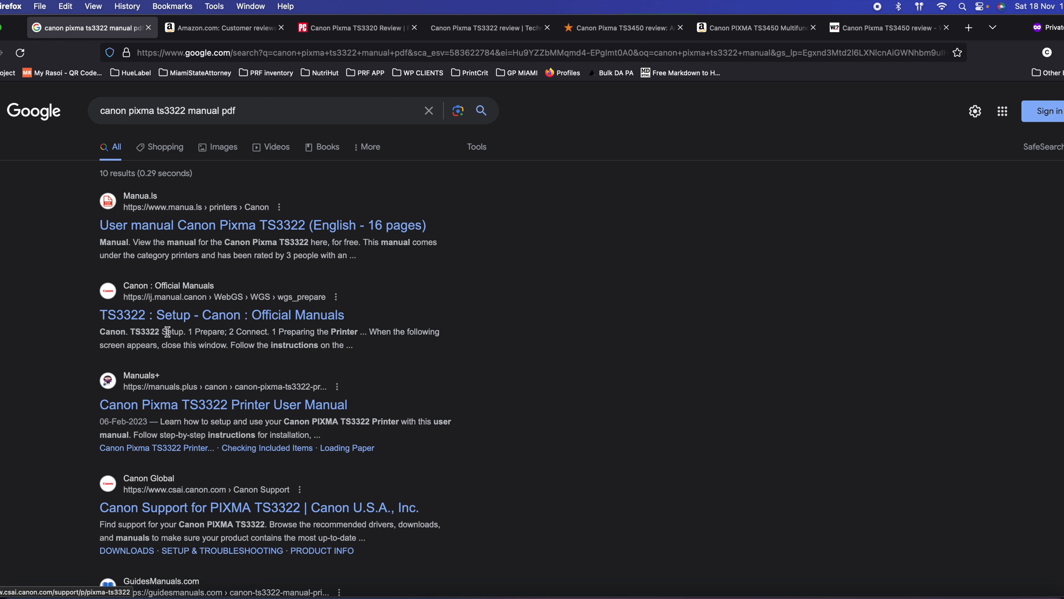
left_click(104, 111)
type("*")
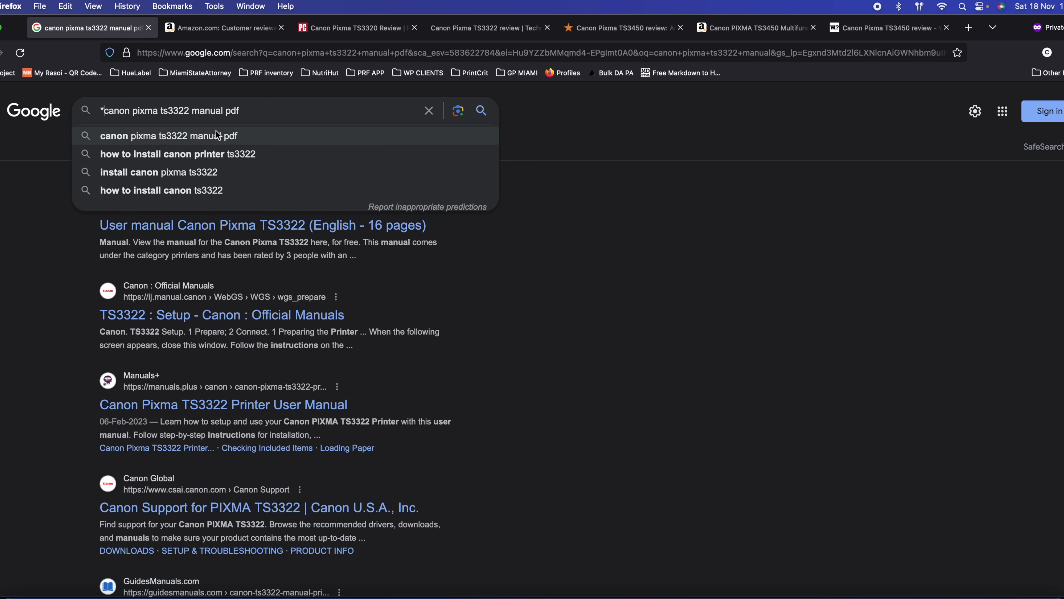
key("BackSpace")
- Copy the query "canon pixma ts3322 manual pdf" into column B of the spreadsheet beside the canon pixma ts3322 manual keyword
key("super+a")
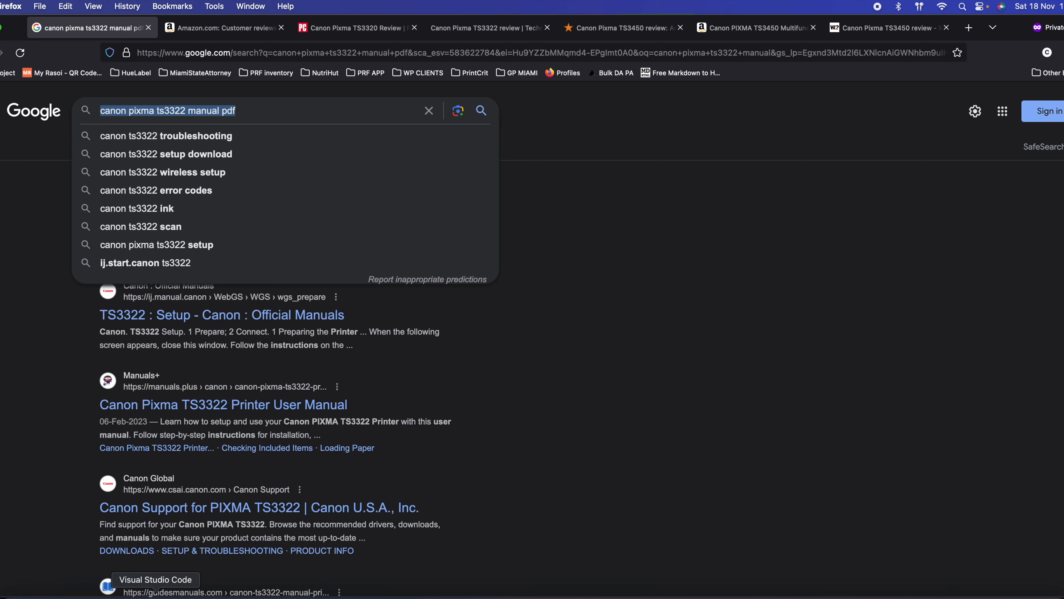
right_click(122, 594)
left_click(189, 488)
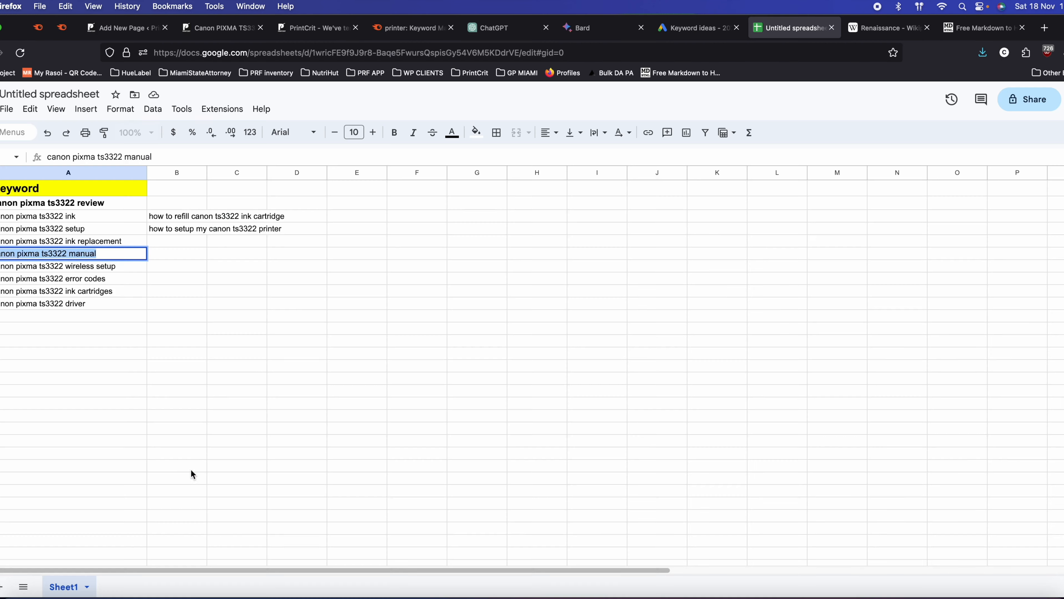
left_click(184, 247)
left_click(170, 257)
key("super+v")
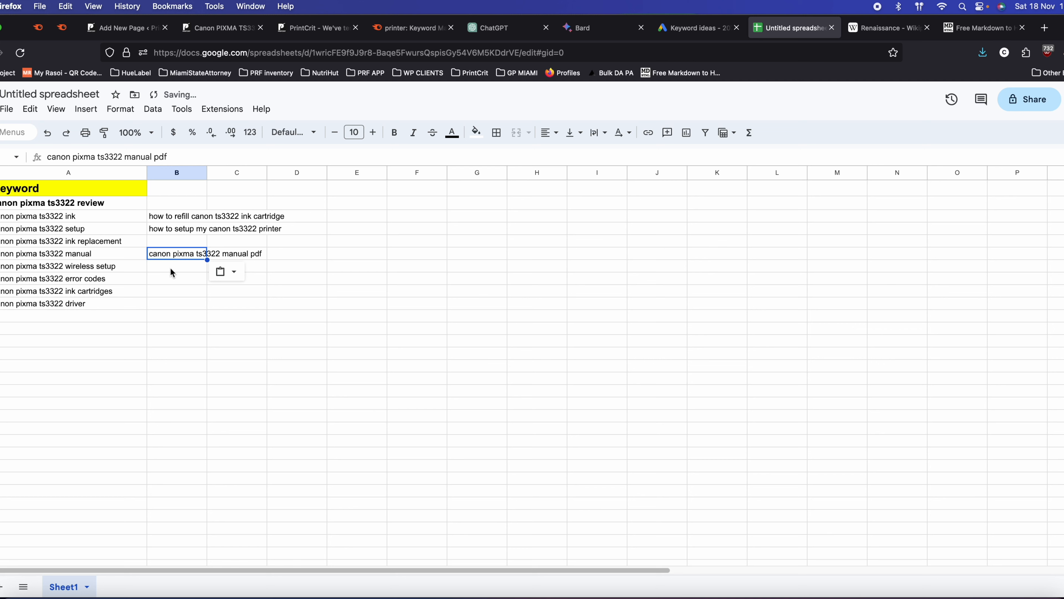
left_click(168, 270)
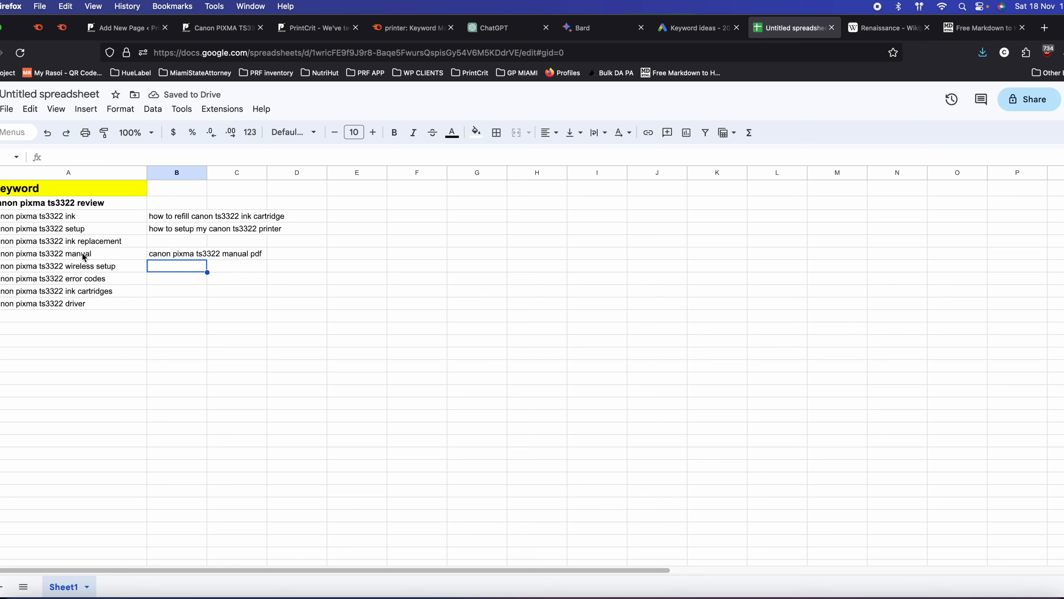
- Return to the private Google search window, change the query to "canon pixma ts3322 wifi" and search the suggestion "canon pixma ts3322 wifi setup"
right_click(122, 593)
left_click(196, 466)
left_click(246, 116)
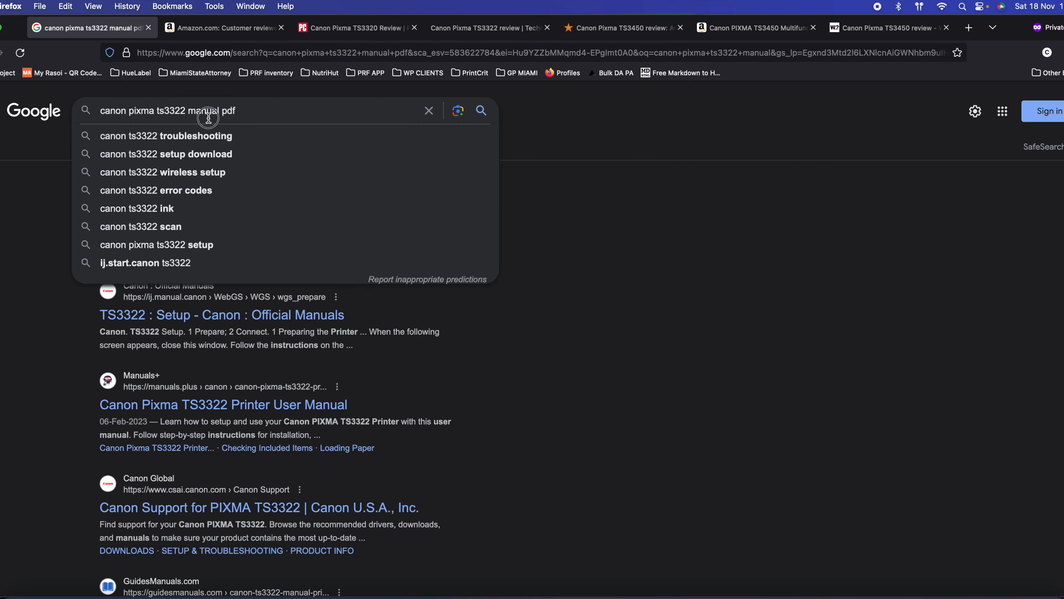
type("wifi")
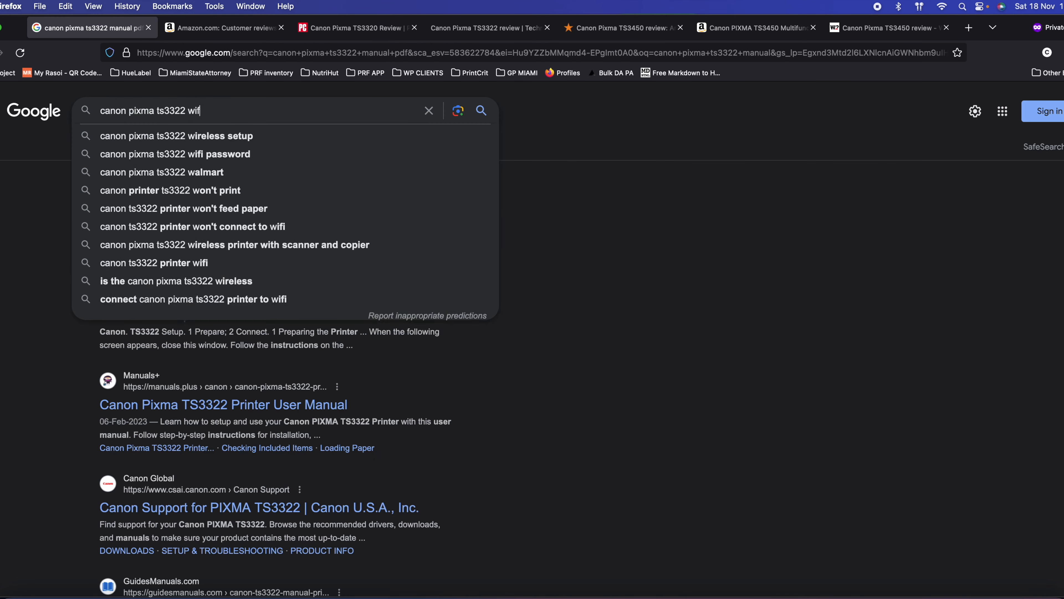
key("Down")
key("Up")
key("Up")
key("Up")
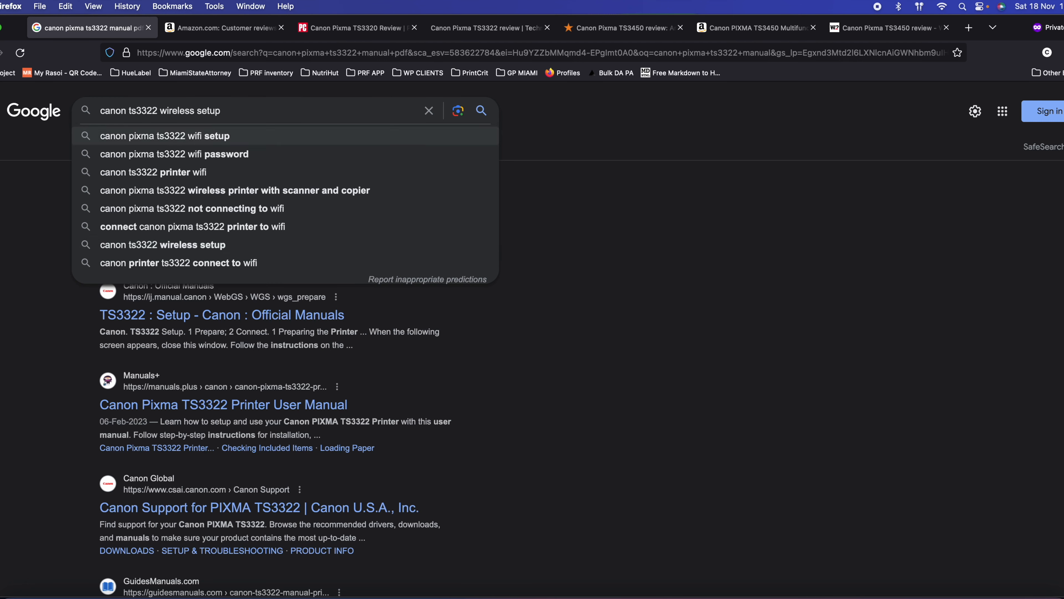
left_click(130, 136)
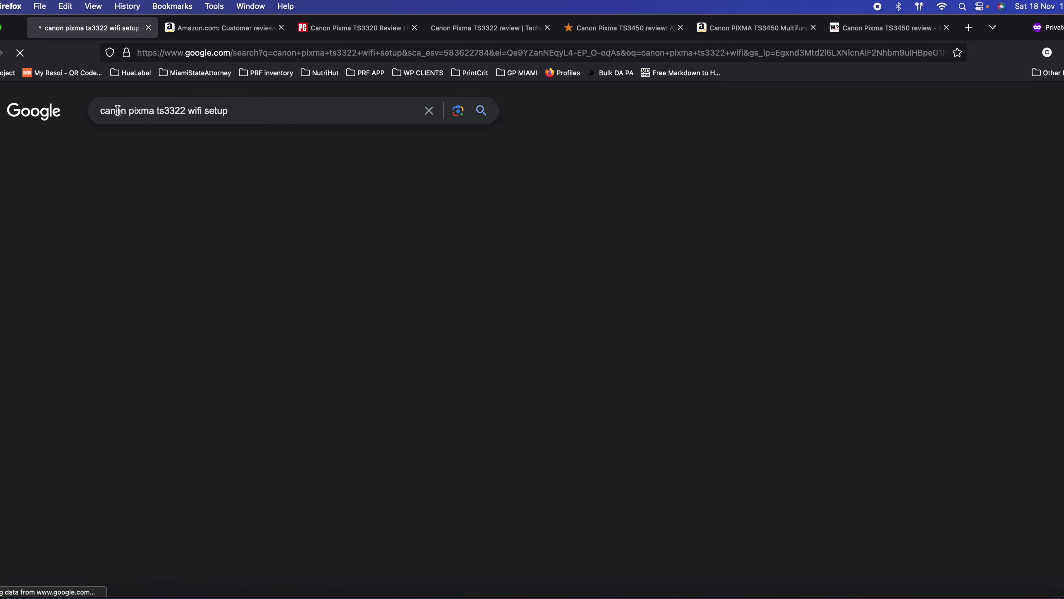
- Prefix the query with the * wildcard and search the suggestion "how to connect ts3322 canon printer to wifi"
left_click(101, 113)
type("*")
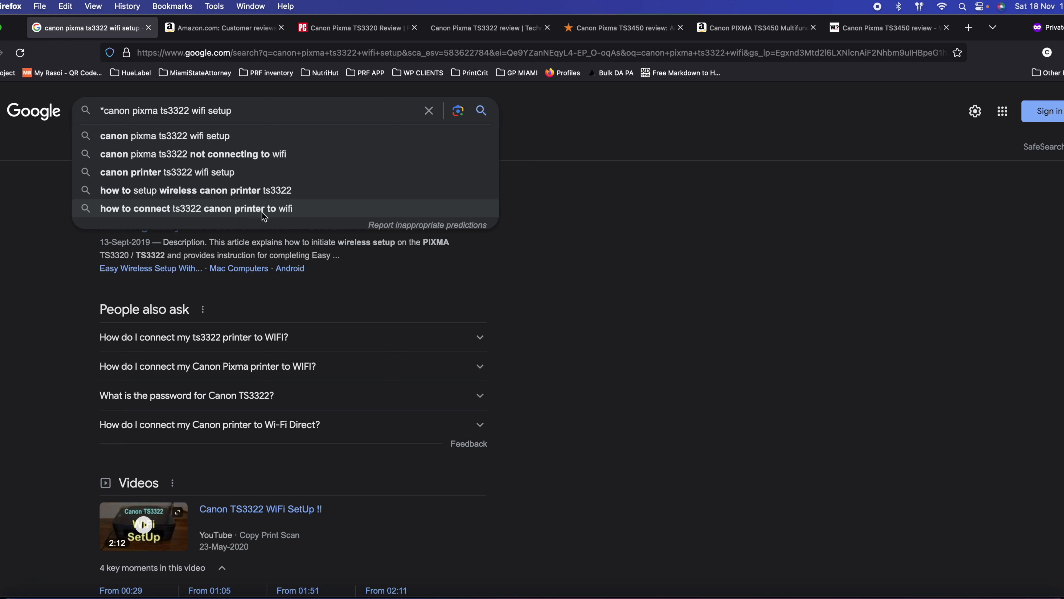
left_click(271, 210)
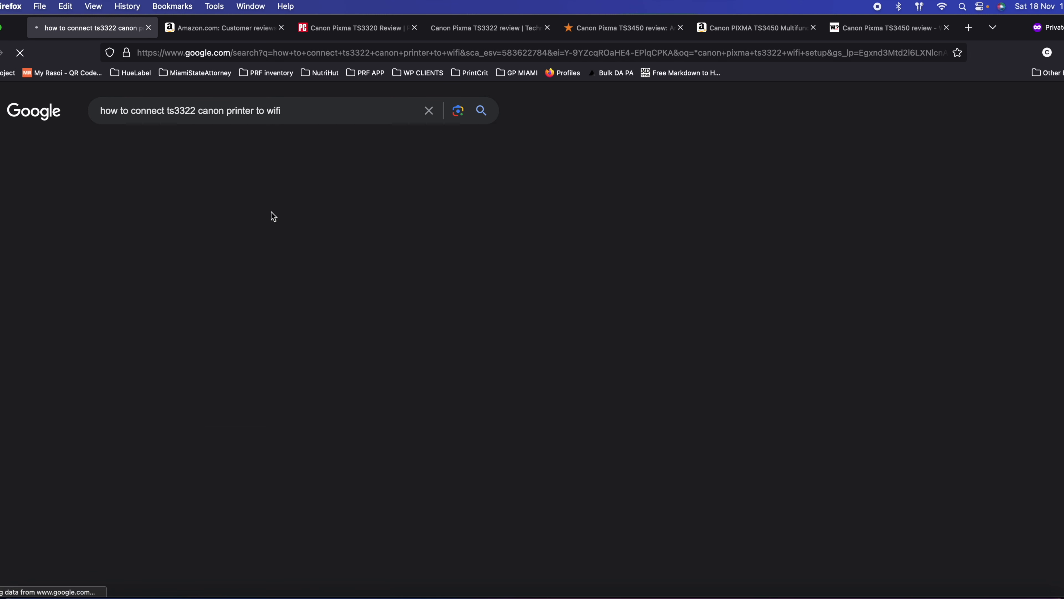
- Scan the search results and related questions for "how to connect ts3322 canon printer to wifi"
scroll(49, 346, "down", 3)
scroll(50, 347, "up", 3)
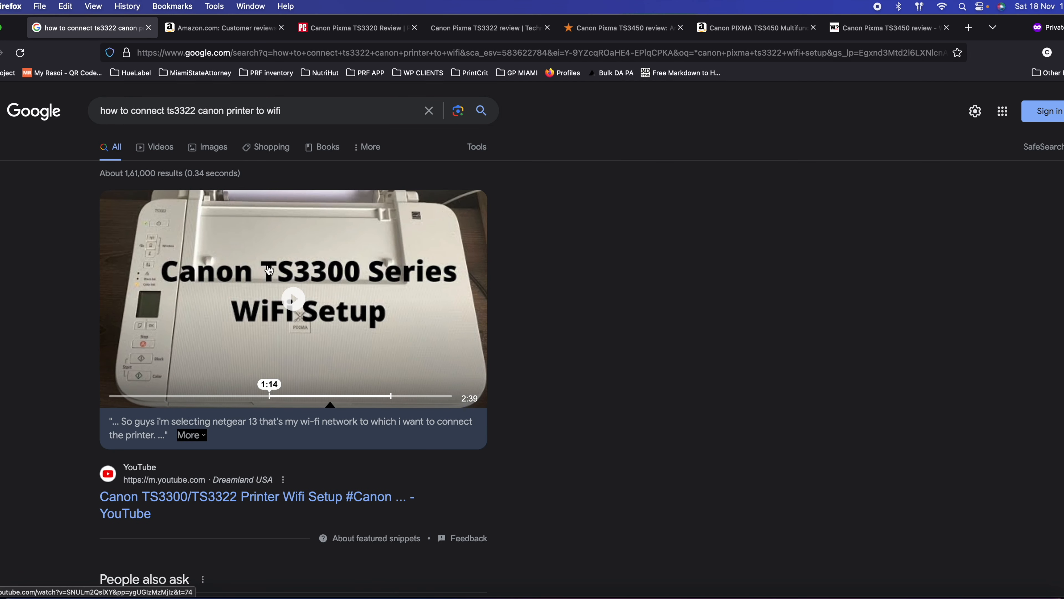
scroll(257, 300, "down", 15)
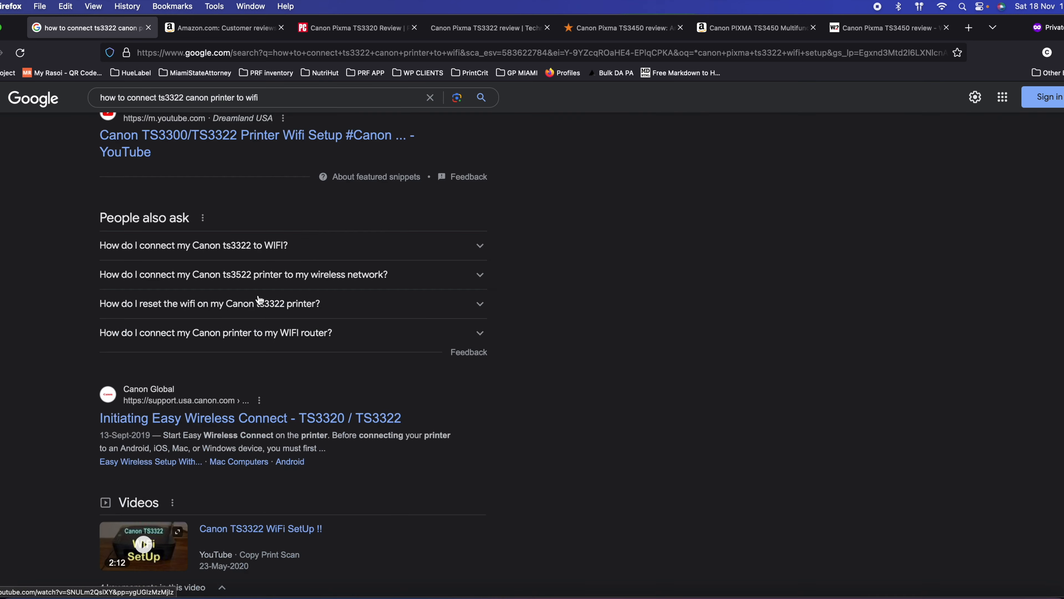
scroll(250, 369, "down", 10)
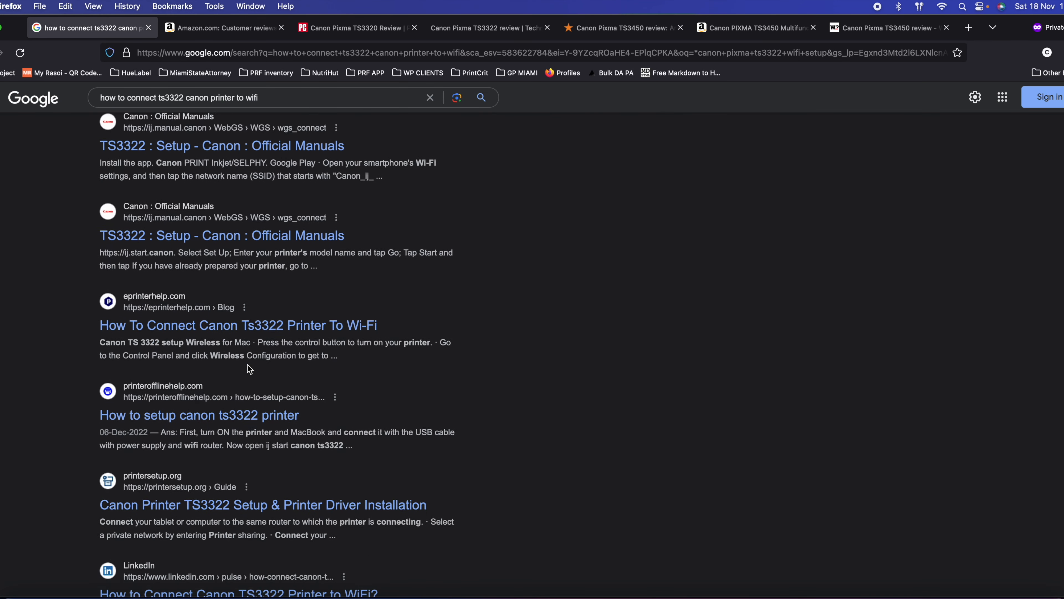
scroll(249, 368, "up", 10)
scroll(247, 363, "up", 15)
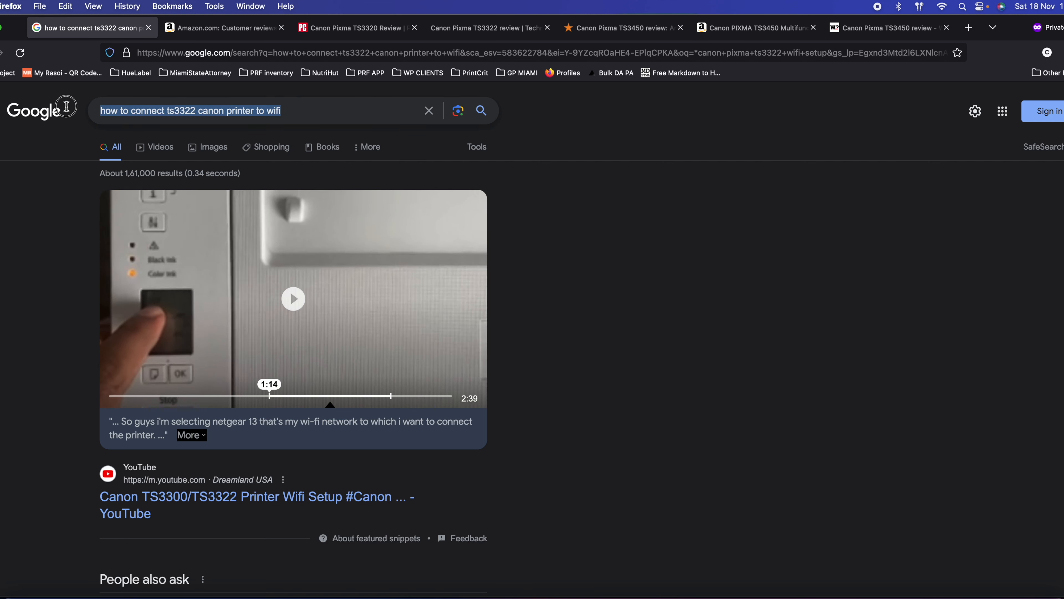
- Change the query to "canon ts3322 canon printer to wifi" and check its search suggestions
triple_click(140, 106)
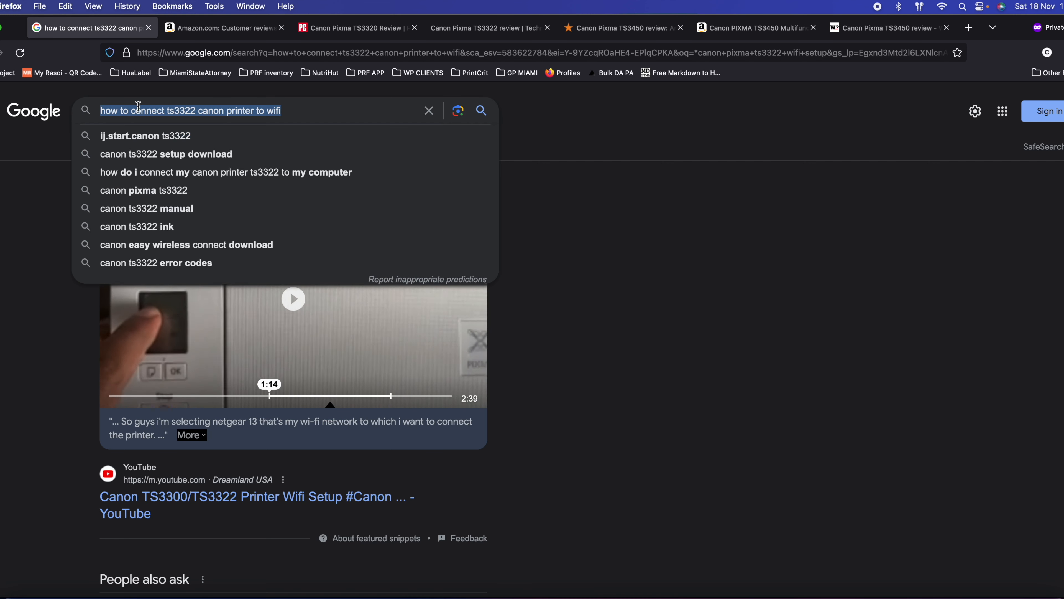
left_click(166, 111)
left_click_drag(169, 111, 100, 111)
type("canon")
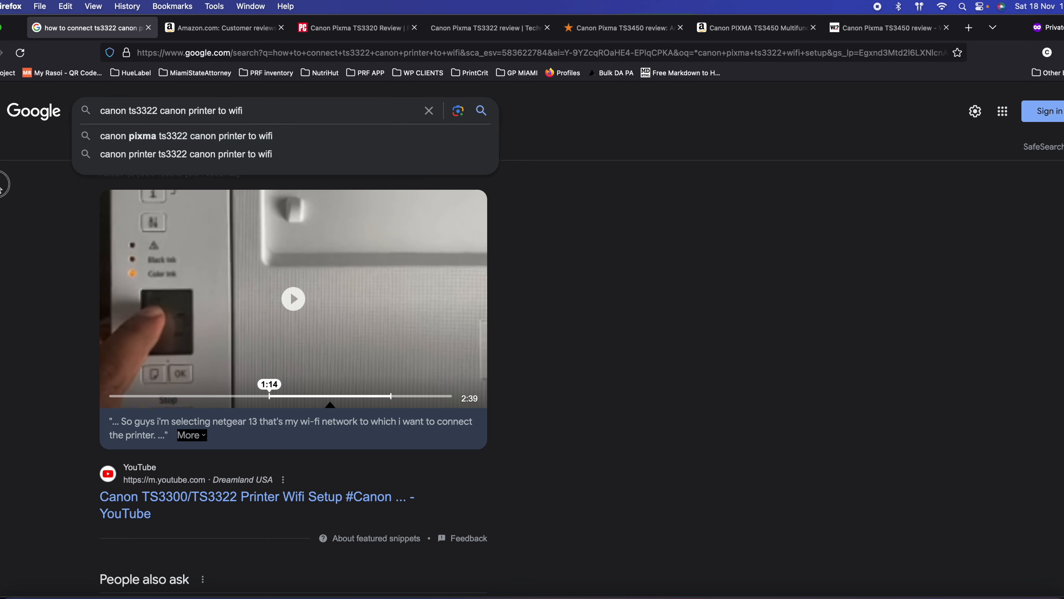
left_click(1, 186)
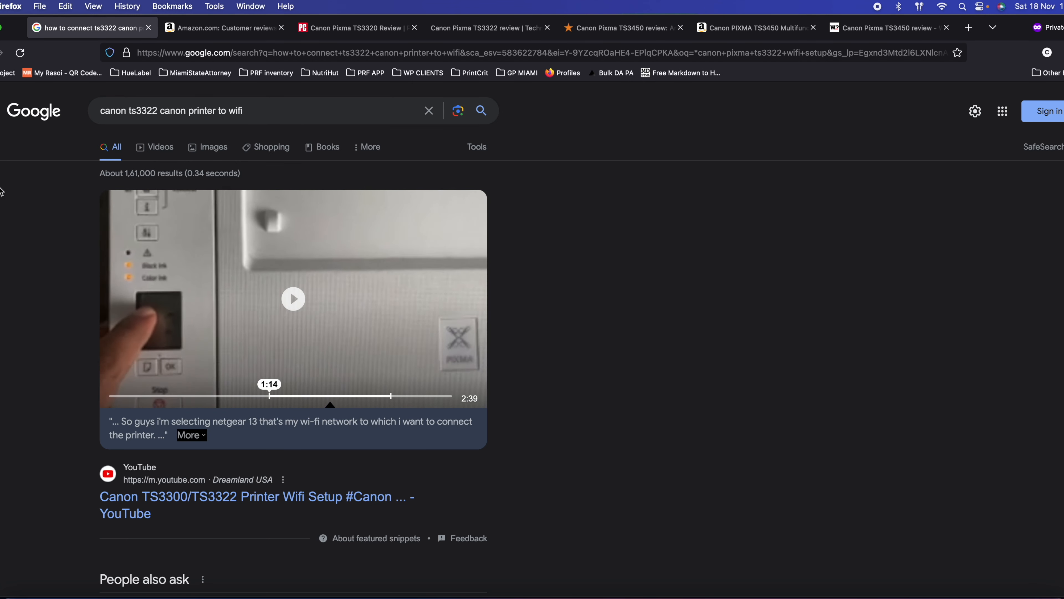
left_click(160, 111)
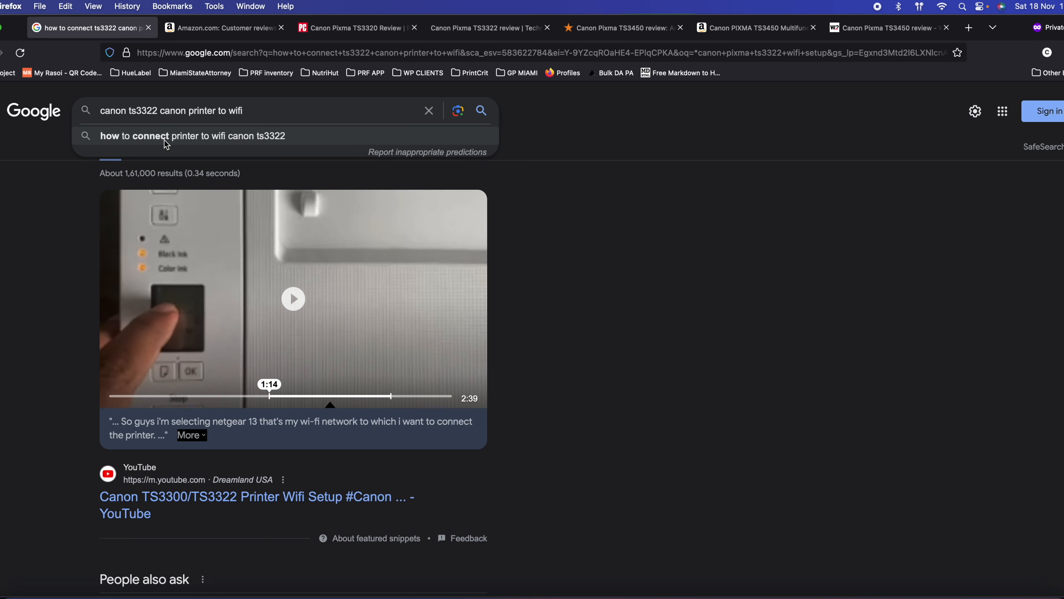
left_click(67, 135)
- Replace "printer to wifi" in the query with "wirele", search the suggestion "canon ts3322 canon wireless setup" and scan the results
left_click_drag(161, 110, 269, 110)
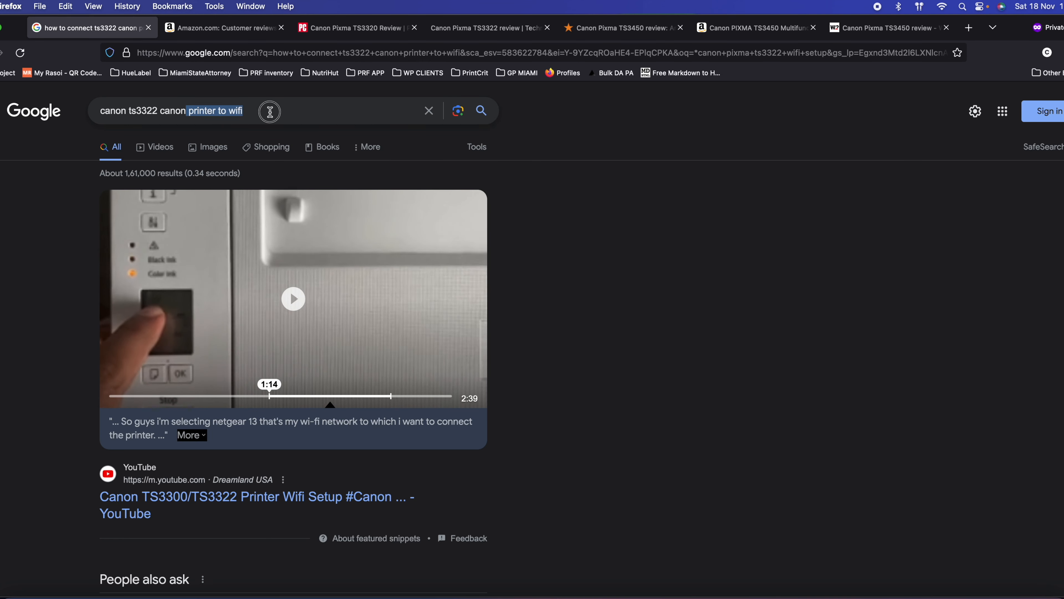
key("BackSpace")
type("wirele")
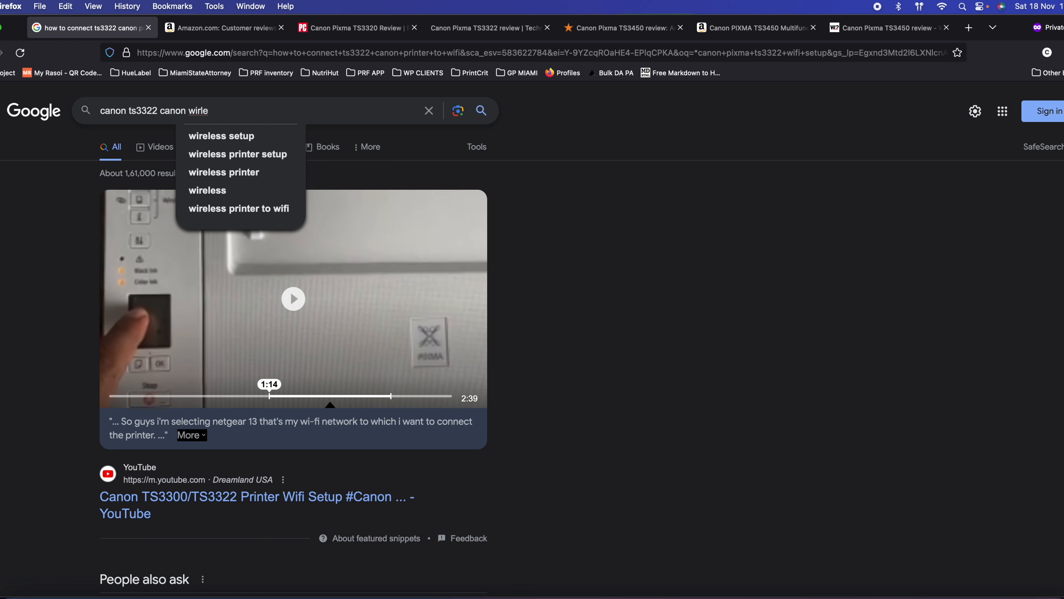
left_click(234, 138)
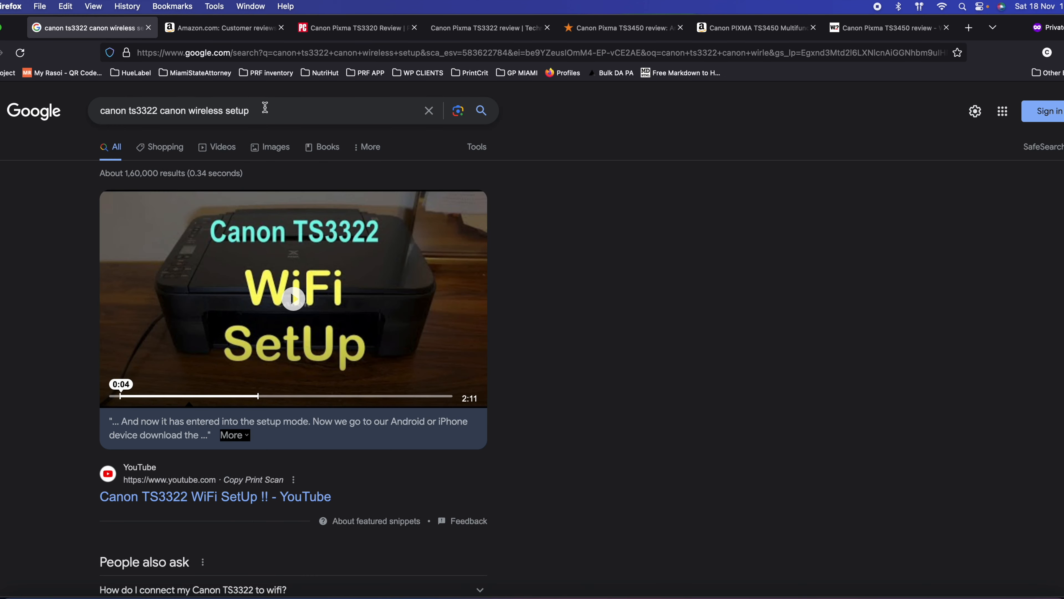
scroll(67, 338, "down", 10)
scroll(63, 344, "up", 3)
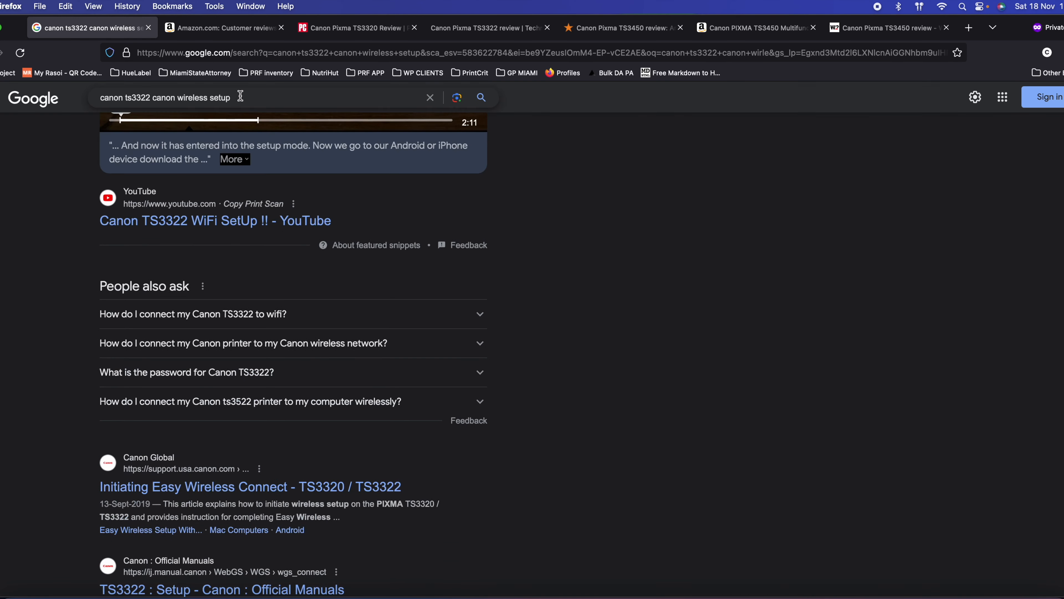
- Switch to the Google Sheets window and move the keyword "canon pixma ts3322 wireless setup" from column A to column B in its row
left_click_drag(240, 97, 83, 100)
right_click(126, 597)
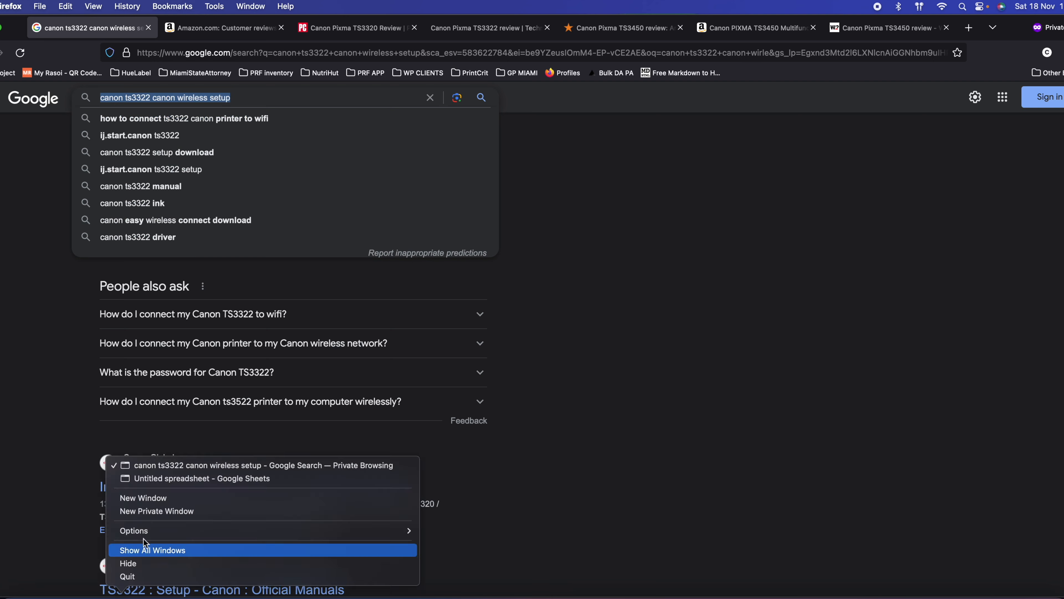
left_click(171, 481)
left_click(111, 267)
double_click(113, 267)
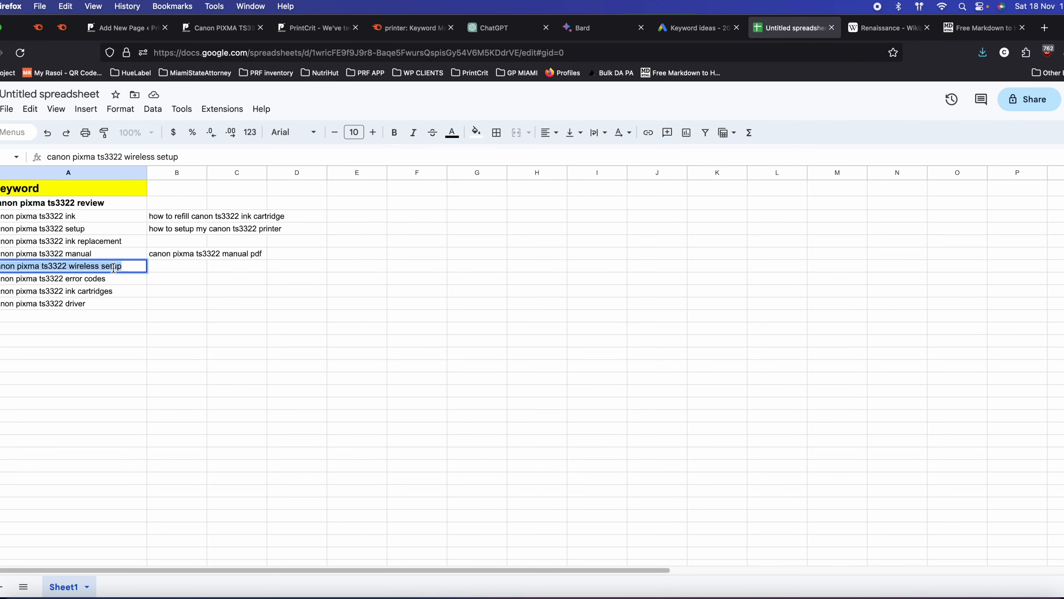
key("super+x")
left_click(174, 267)
key("super+v")
- Move the keyword "canon pixma ts3322 error codes" from column A to column B in the same row
left_click(163, 280)
double_click(79, 278)
key("super+x")
left_click(163, 280)
key("super+v")
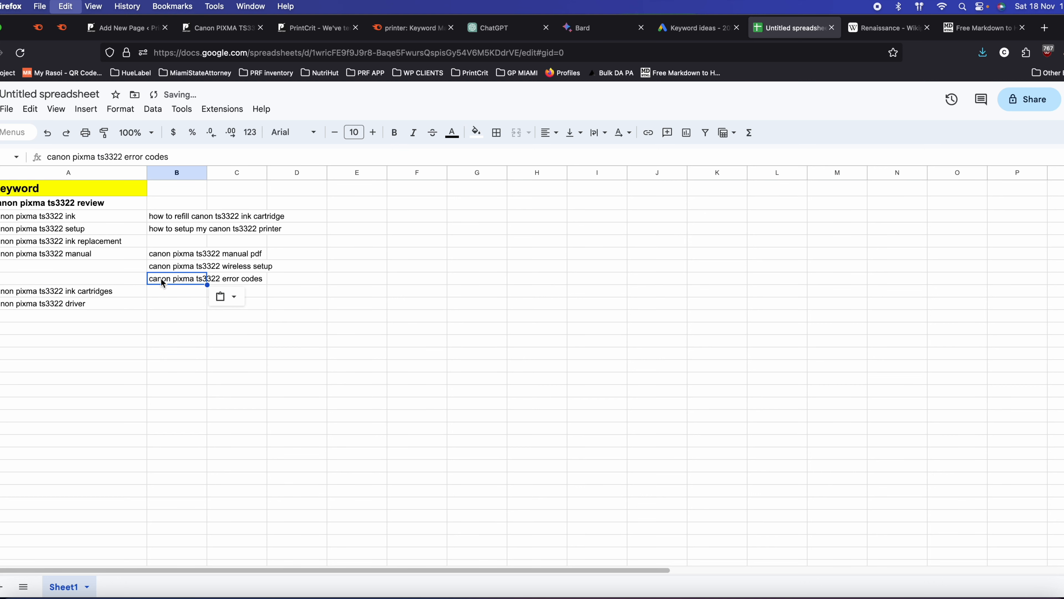
- Move the keyword "canon pixma ts3322 driver" from column A to column B in the same row
double_click(100, 291)
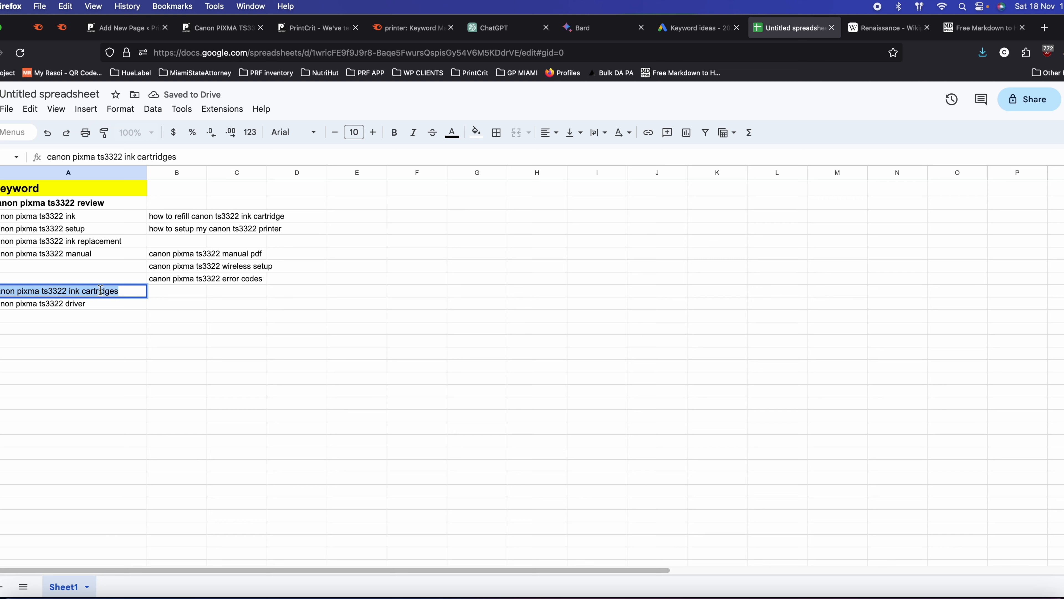
left_click(126, 310)
double_click(88, 305)
key("super+x")
left_click(181, 305)
key("super+v")
- Clear the column A keywords below "canon pixma ts3322 ink" and move the column B keyword list into their place
left_click(83, 304)
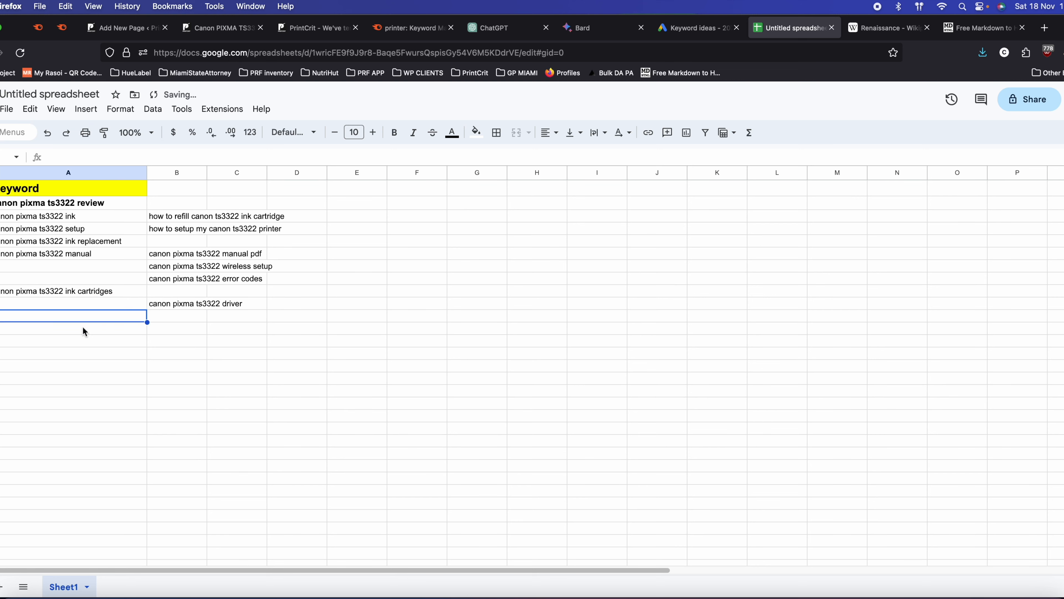
left_click_drag(79, 303, 65, 235)
key("super+x")
left_click_drag(178, 340, 176, 222)
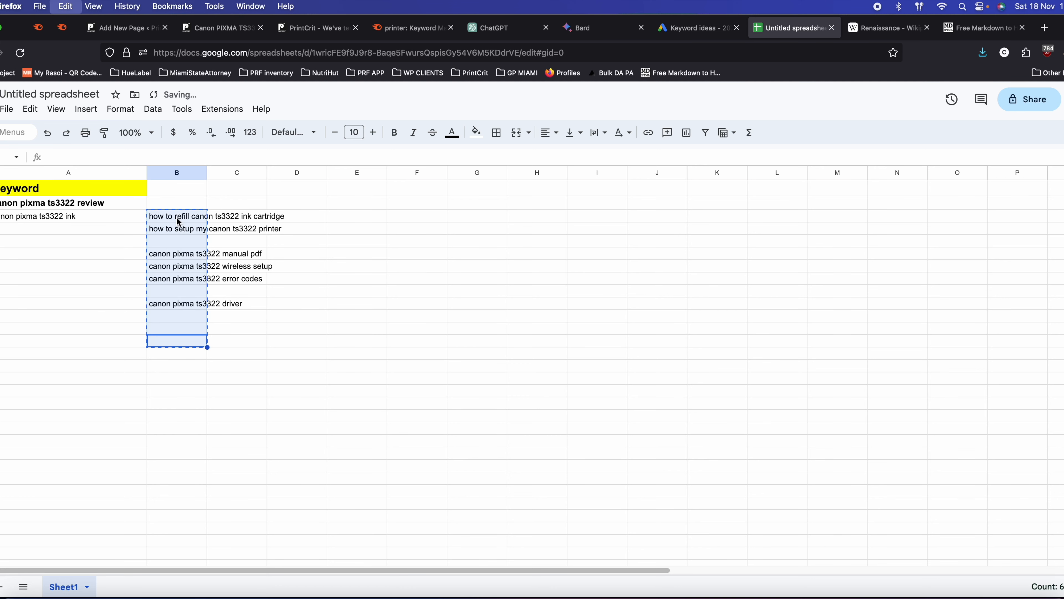
left_click(68, 233)
key("super+v")
left_click(184, 278)
- Select the keyword "how to refill canon ts3322 ink cartridge", switch to ChatGPT and copy the earlier "canon printer TS3322 review" blog prompt into the message box
left_click(113, 233)
double_click(113, 230)
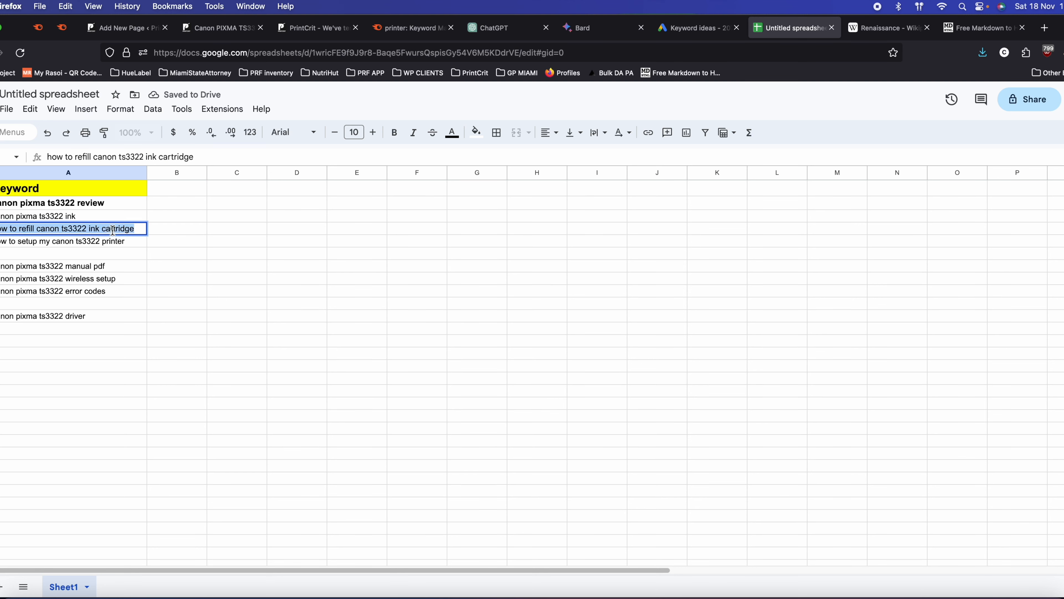
left_click(492, 28)
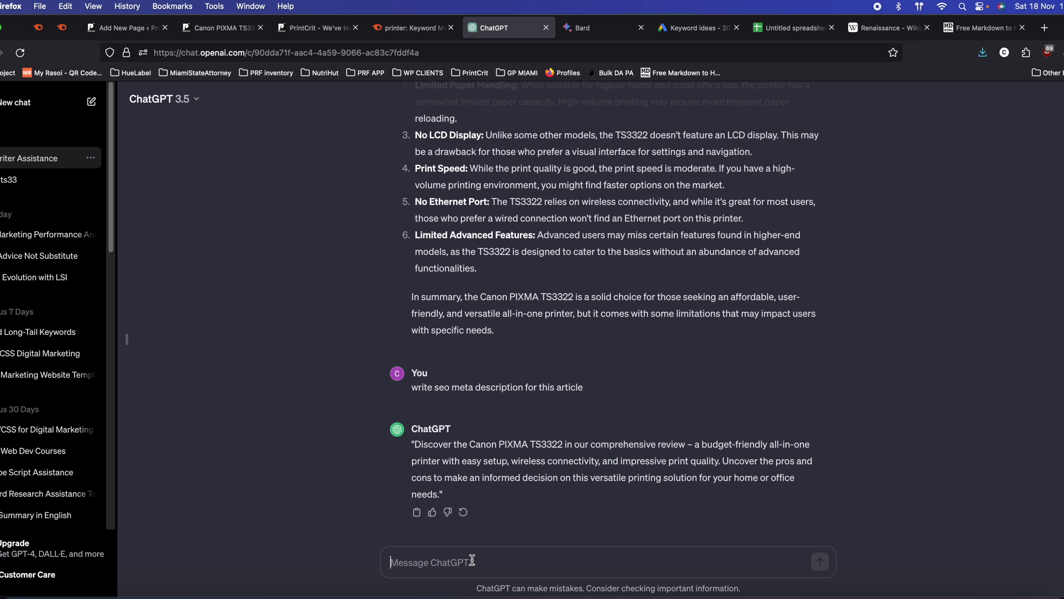
scroll(478, 450, "up", 20)
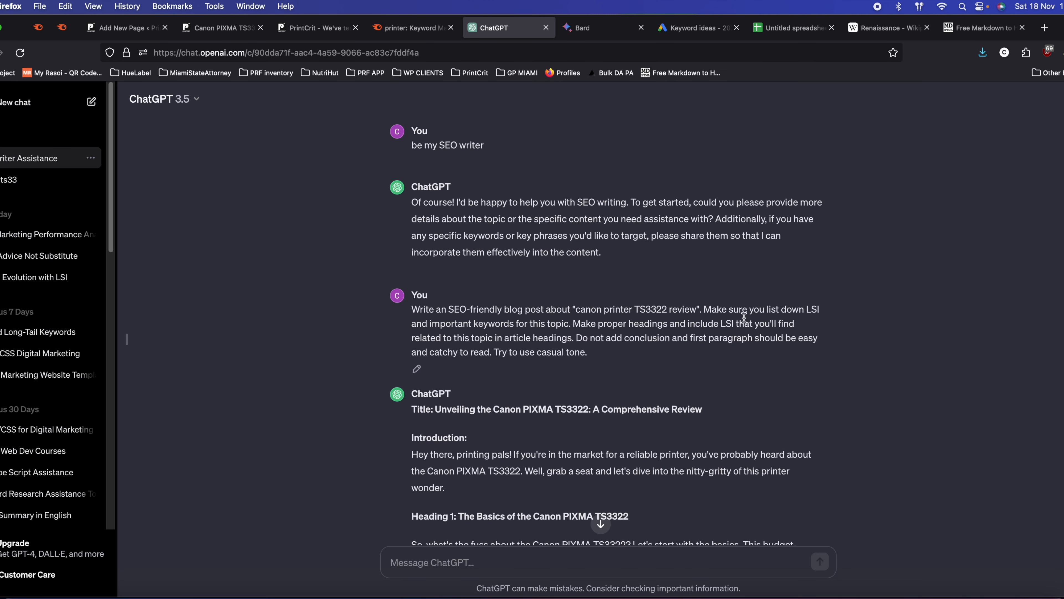
left_click(417, 368)
triple_click(474, 321)
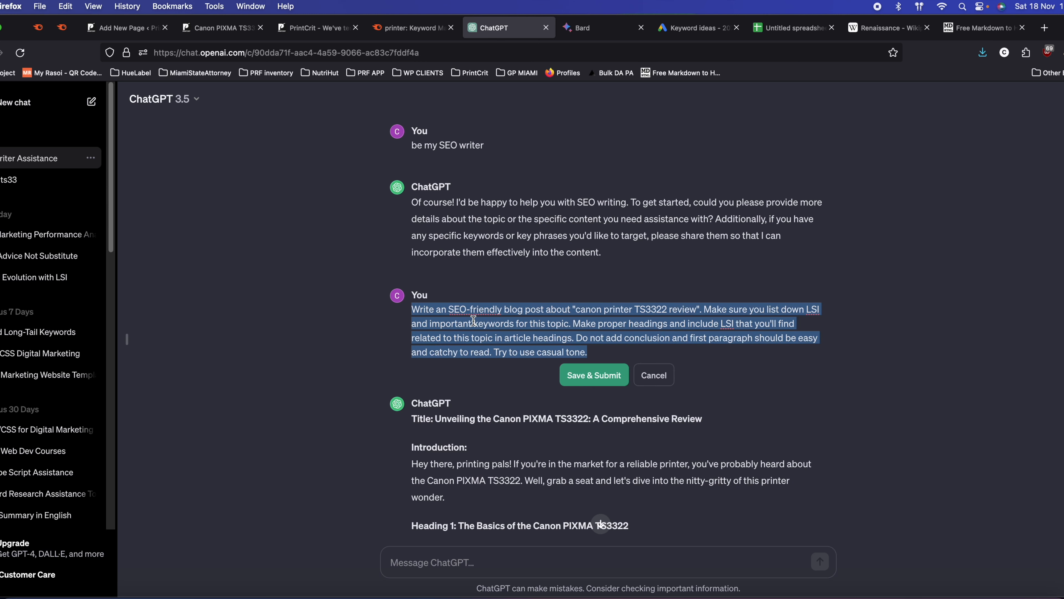
key("super+c")
left_click(467, 563)
key("super+v")
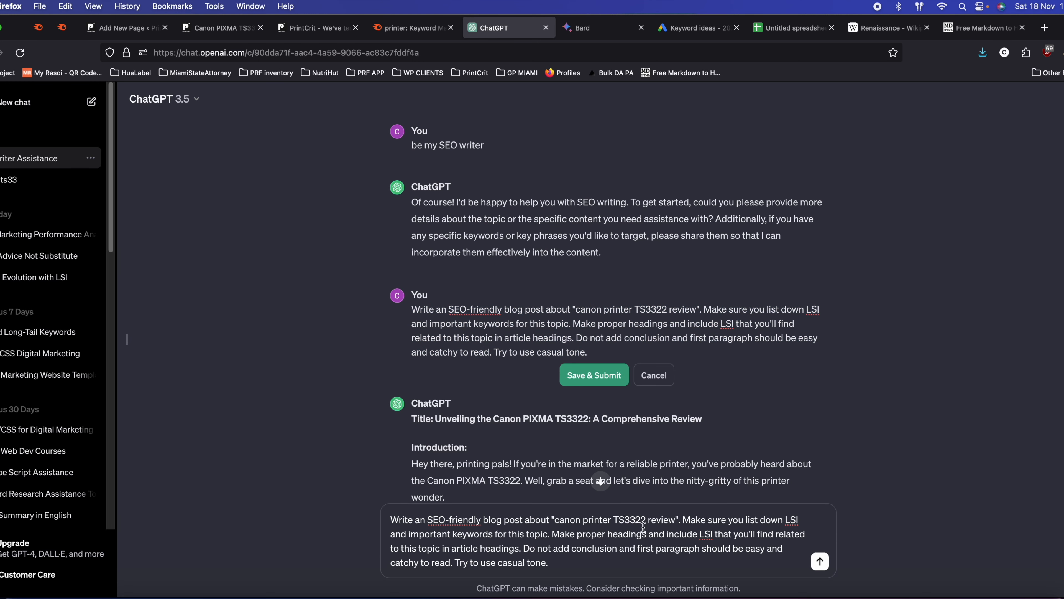
- Replace the prompt's quoted topic with "how to refill canon ts3322 ink cartridge" from the spreadsheet and send it to ChatGPT
left_click(775, 28)
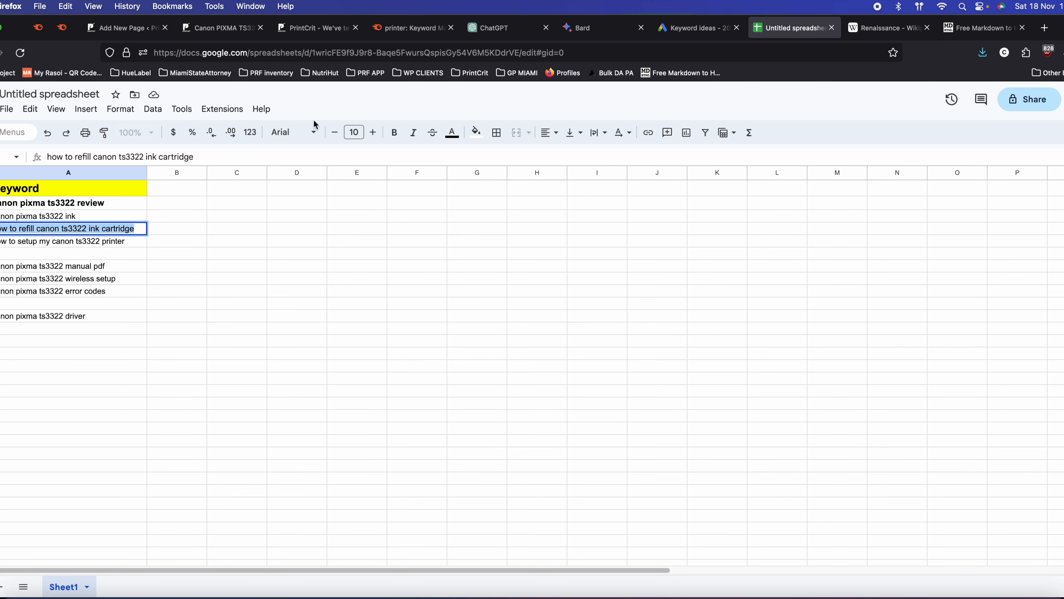
left_click(493, 28)
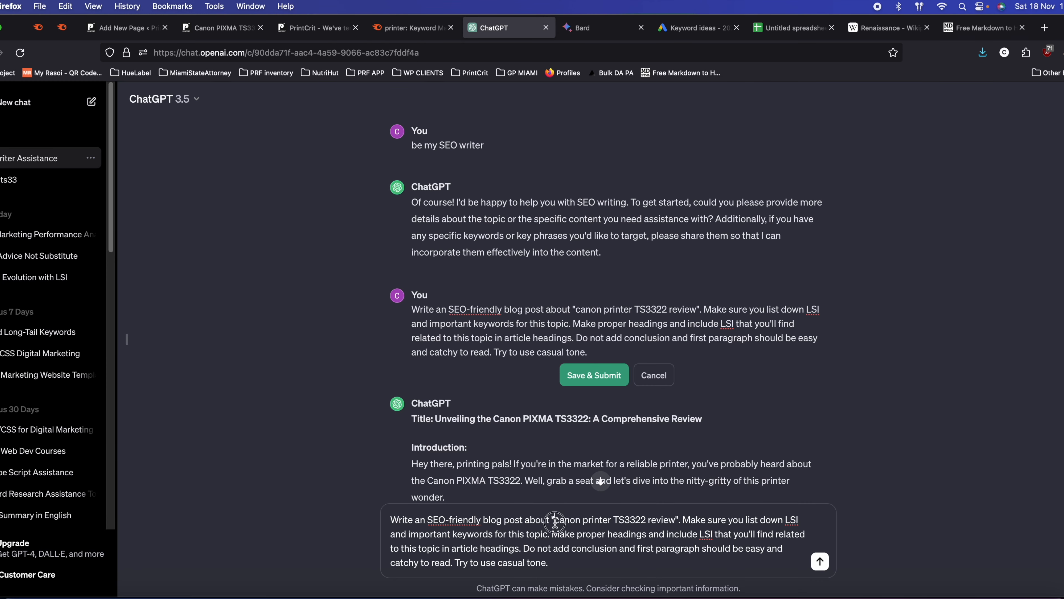
left_click_drag(555, 521, 667, 520)
key("super+v")
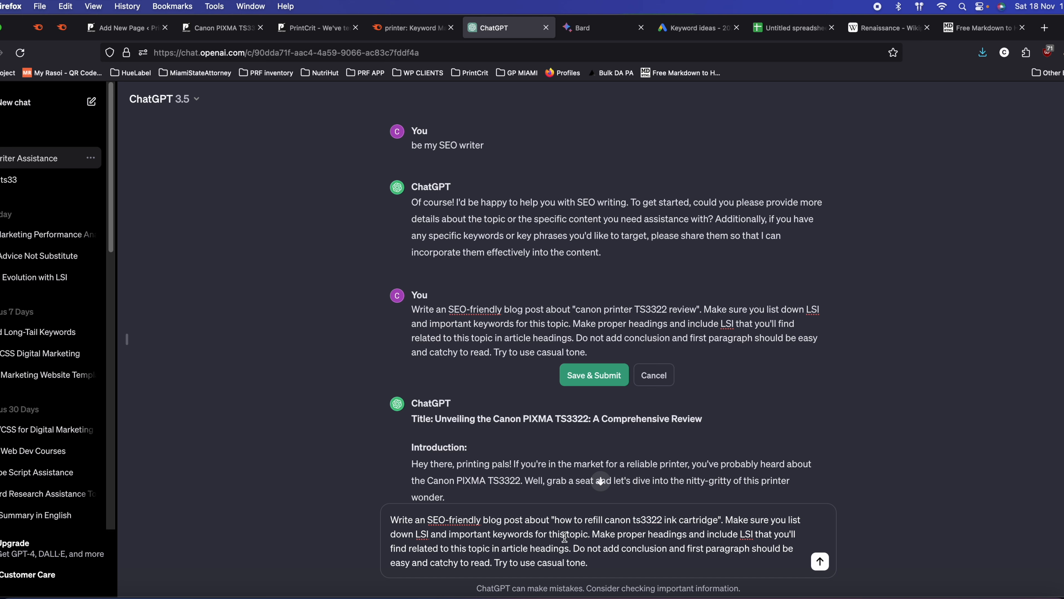
key("Return")
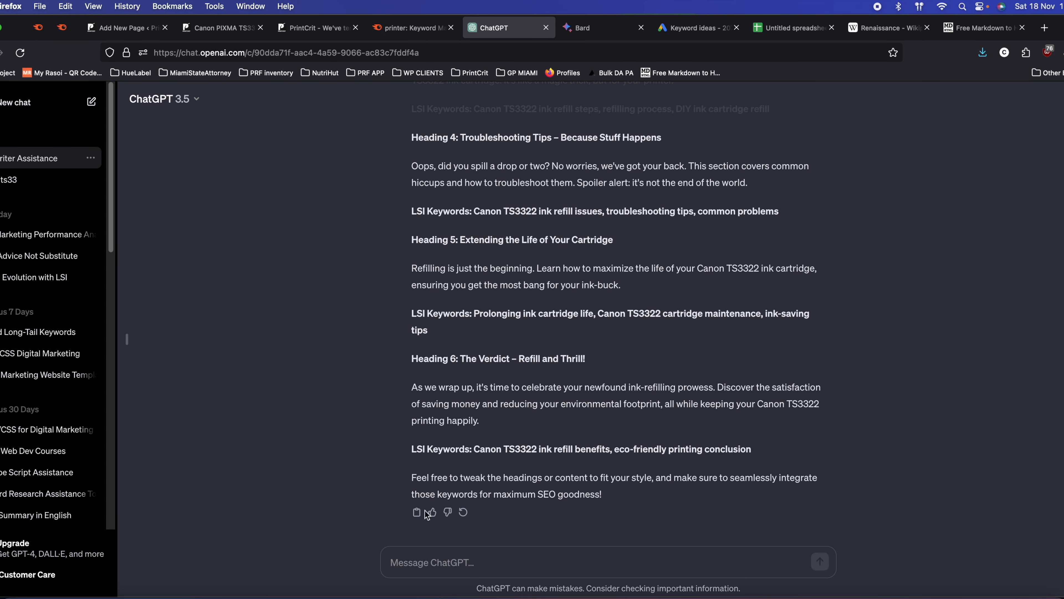
- Review the generated ink cartridge refill article, checking its introduction, headings and LSI keywords
scroll(511, 368, "up", 15)
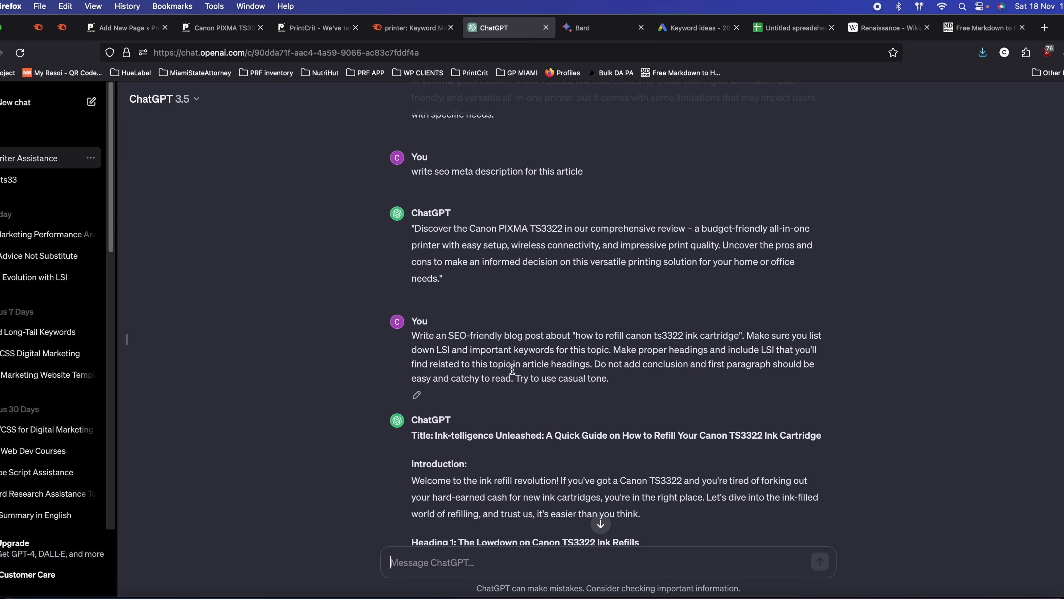
scroll(512, 368, "down", 4)
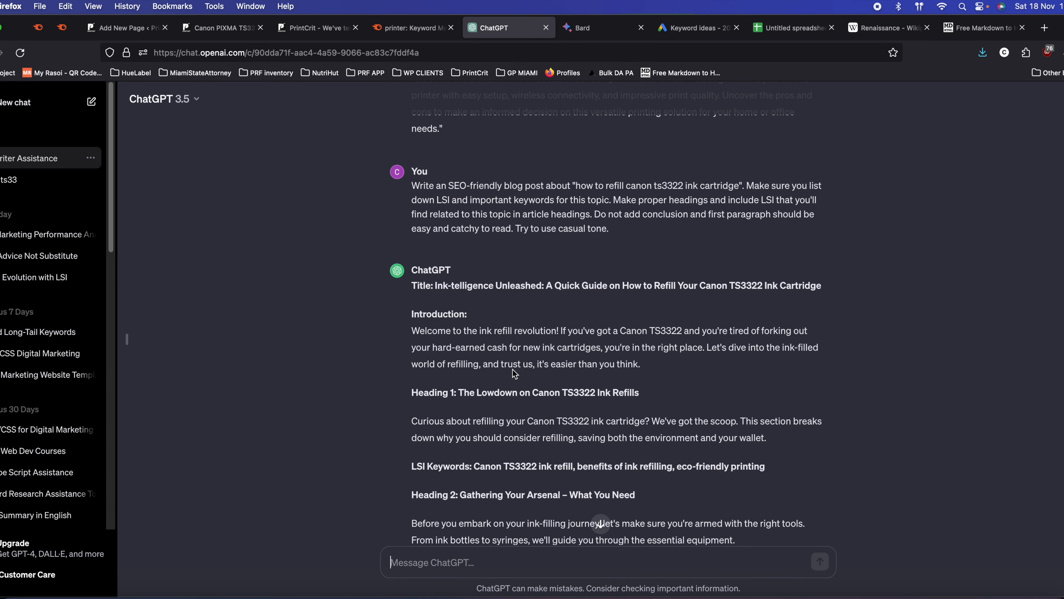
scroll(515, 373, "down", 2)
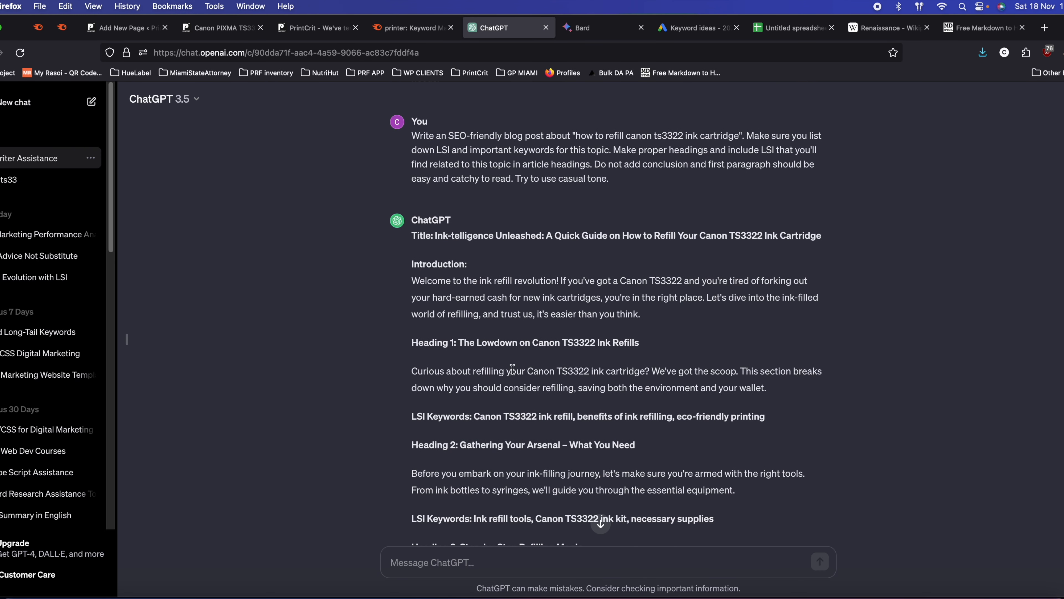
left_click_drag(424, 278, 726, 278)
left_click_drag(423, 371, 593, 368)
scroll(491, 373, "down", 3)
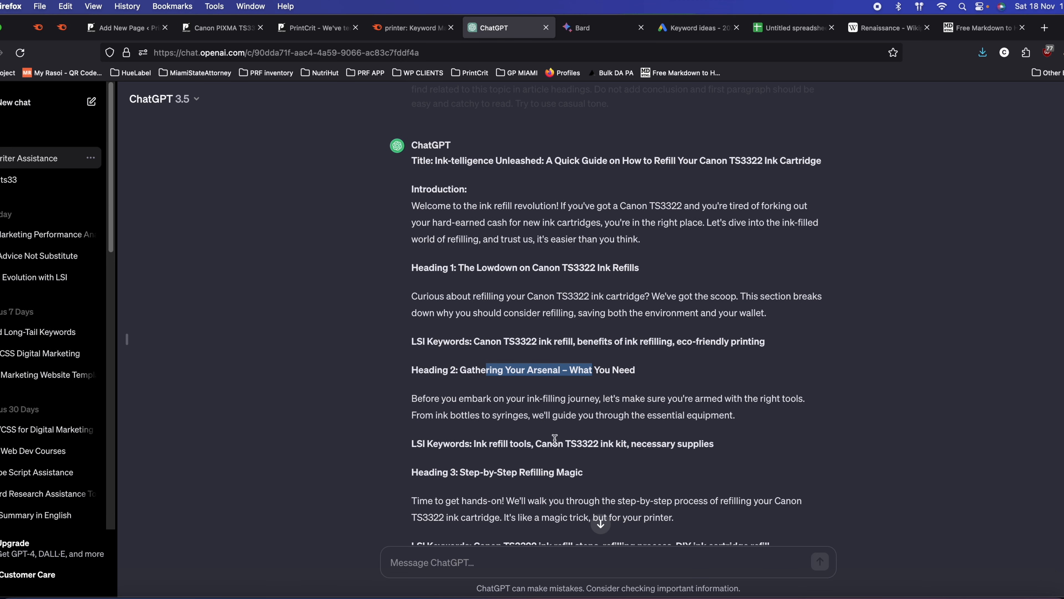
- Switch to Bard and send the prompt "write an article on how to refill canon ts3322 ink cartridge"
left_click(582, 26)
left_click(444, 546)
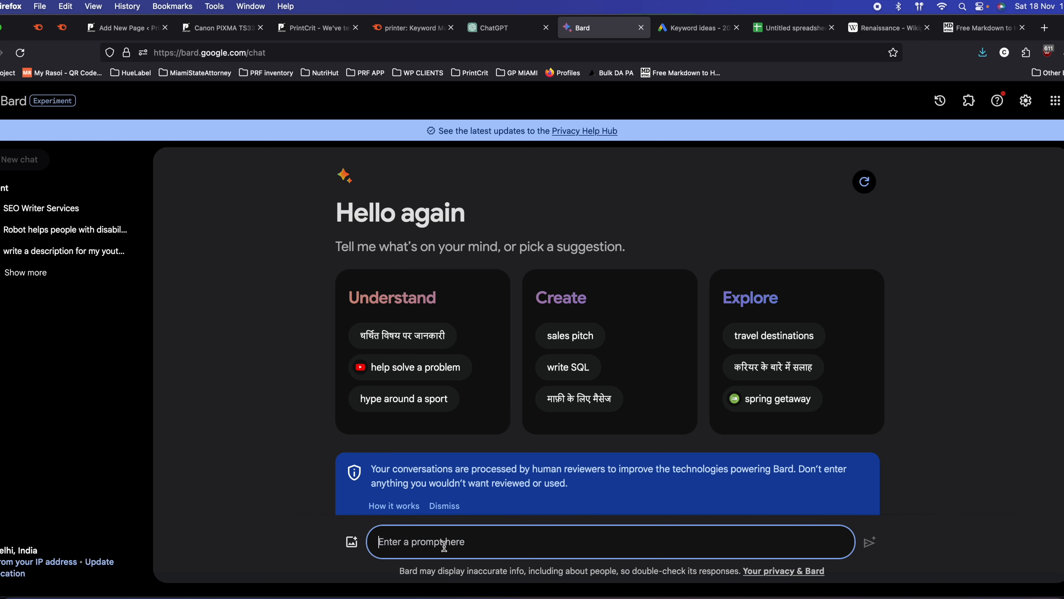
key("super+v")
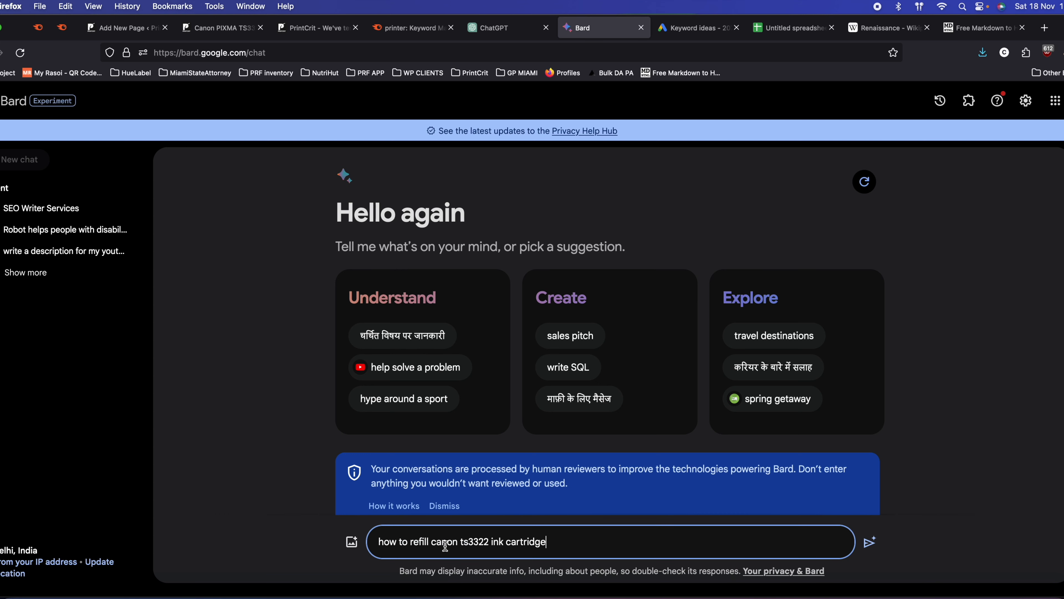
left_click(379, 542)
type("write an ")
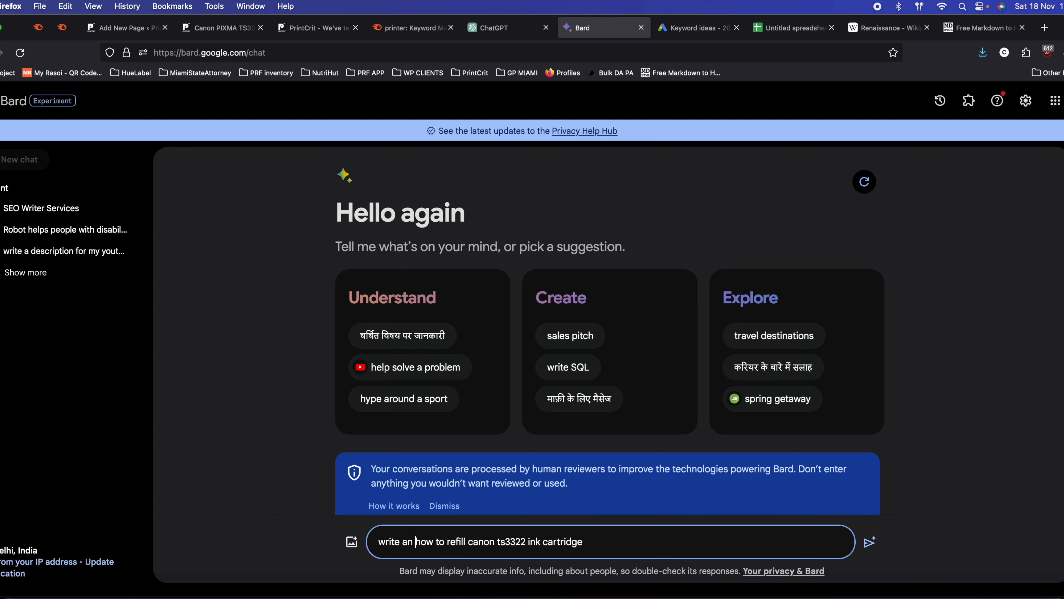
type("article on")
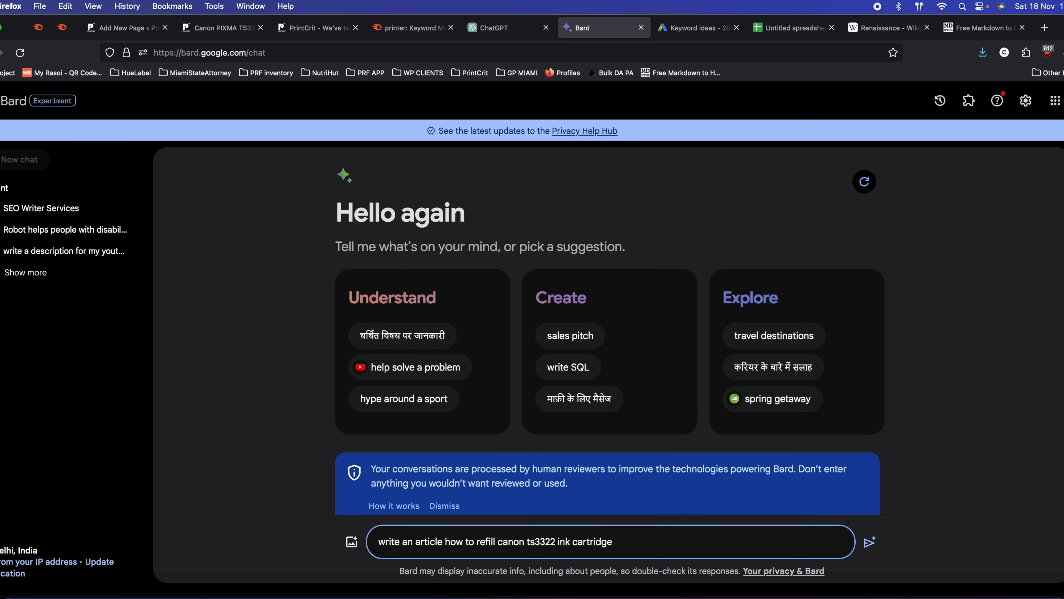
key("Return")
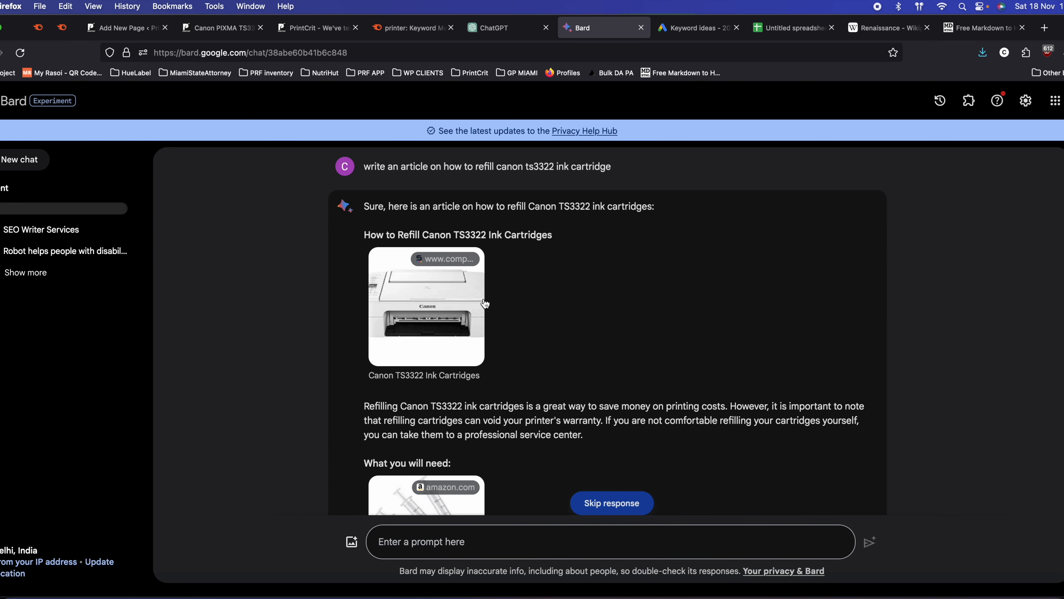
- Look through Bard's ink cartridge refill article and copy the whole response
scroll(487, 305, "down", 4)
scroll(488, 307, "down", 3)
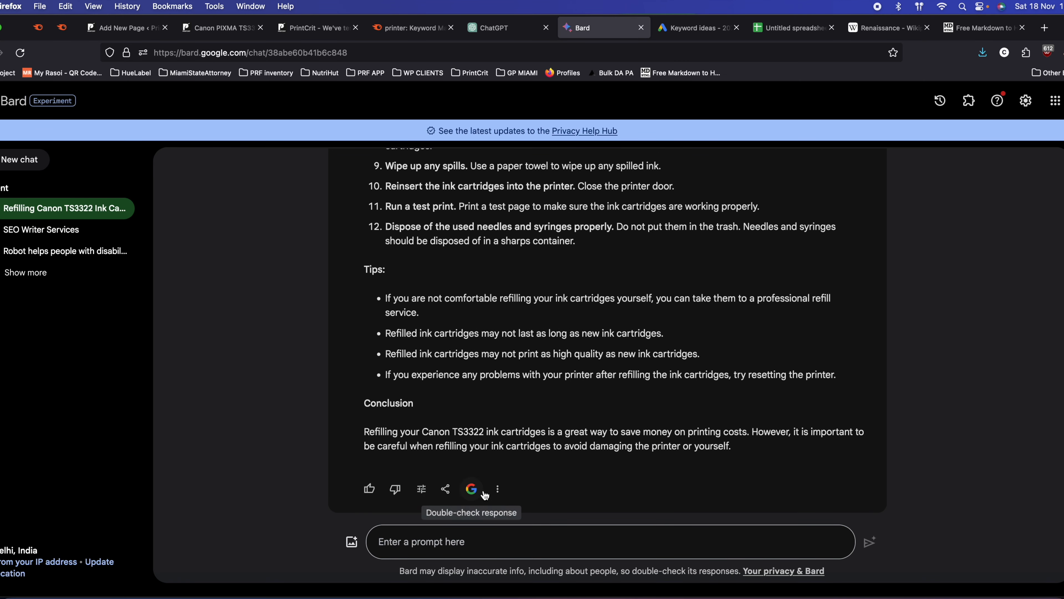
left_click(497, 488)
left_click(530, 429)
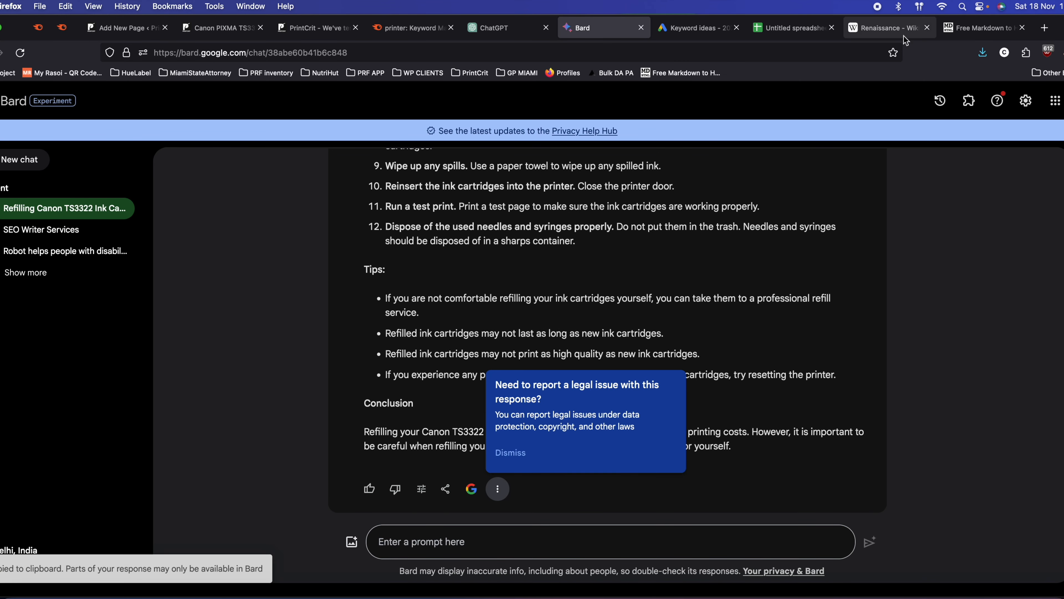
- Replace the input in the Markdown to HTML converter with the copied refill article and copy the rendered preview
left_click(978, 28)
left_click(334, 387)
key("super+a")
key("BackSpace")
key("super+v")
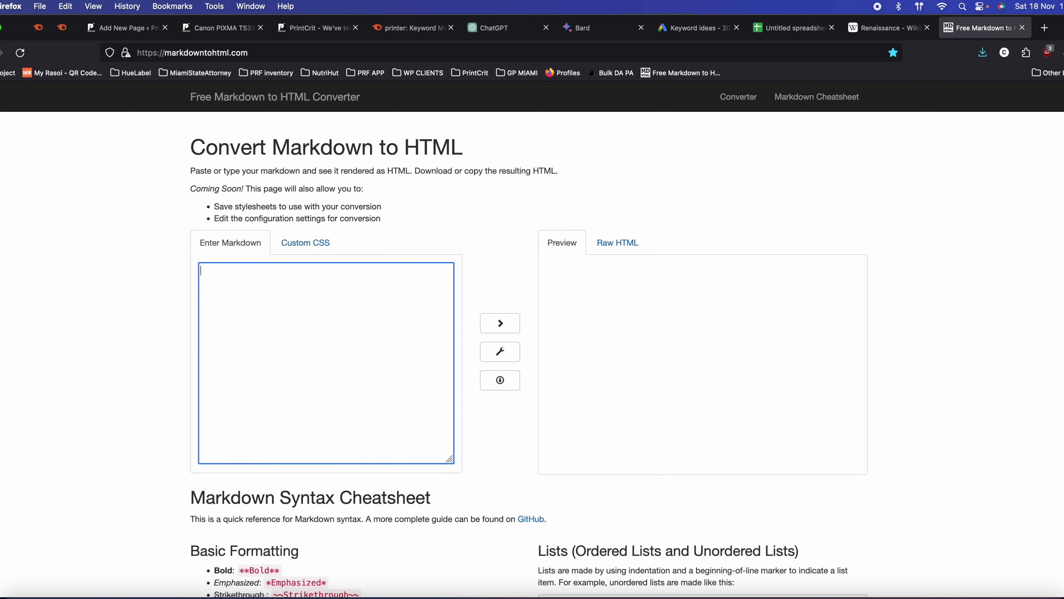
left_click_drag(553, 272, 767, 459)
key("super+c")
- Add a new page in the PrintCrit WordPress site using the standard editor and paste the refill article from the title onward
left_click(121, 28)
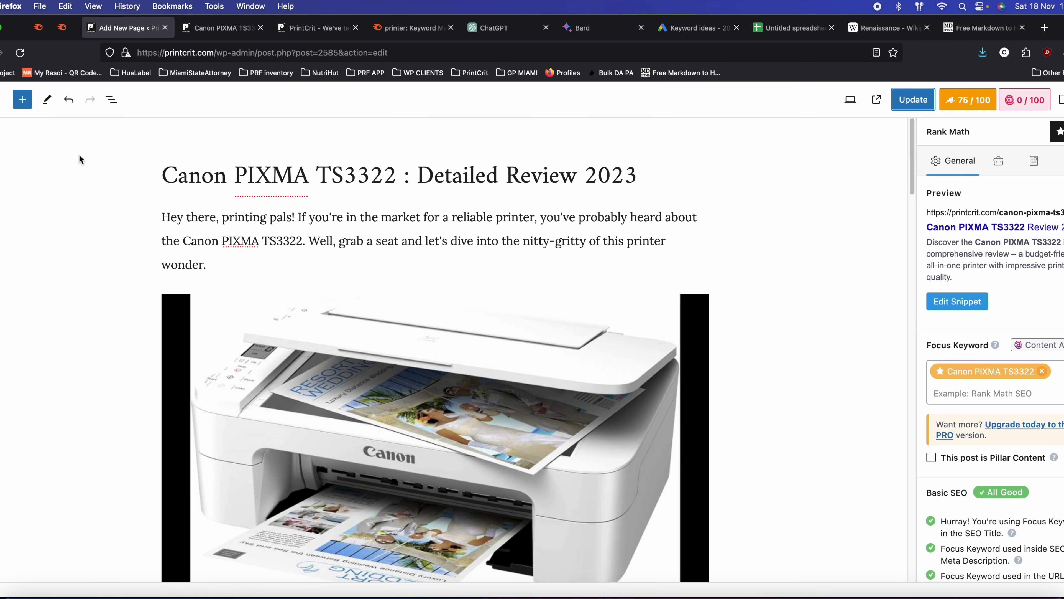
left_click(3, 105)
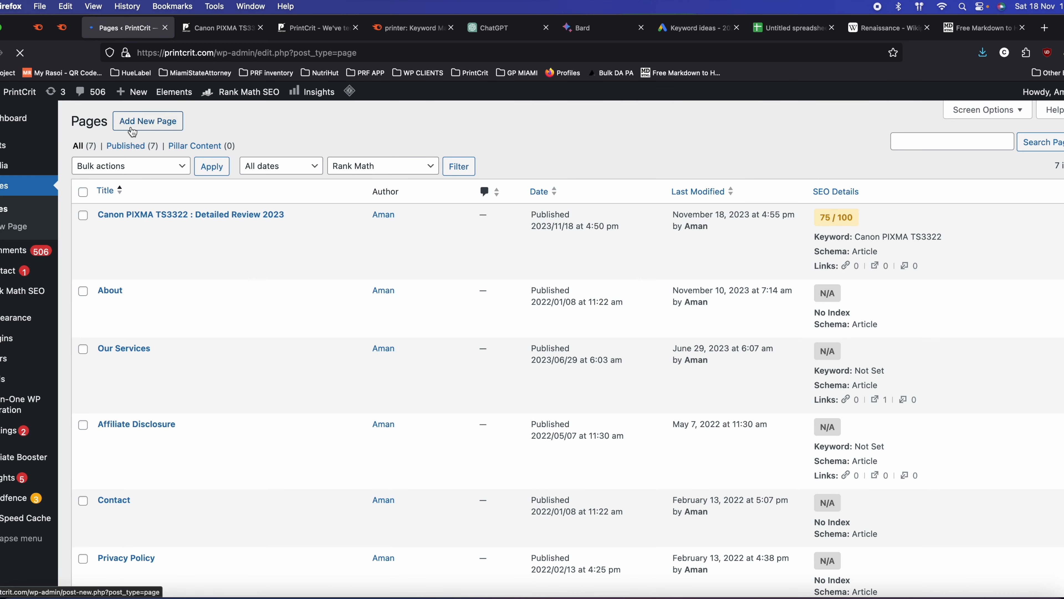
left_click(131, 130)
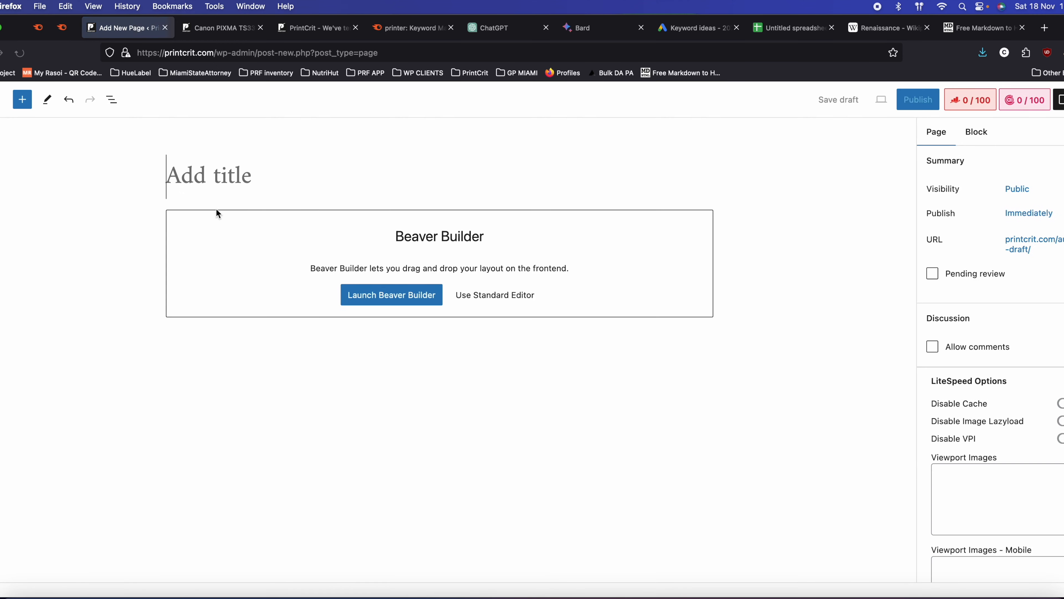
left_click(498, 295)
left_click(191, 173)
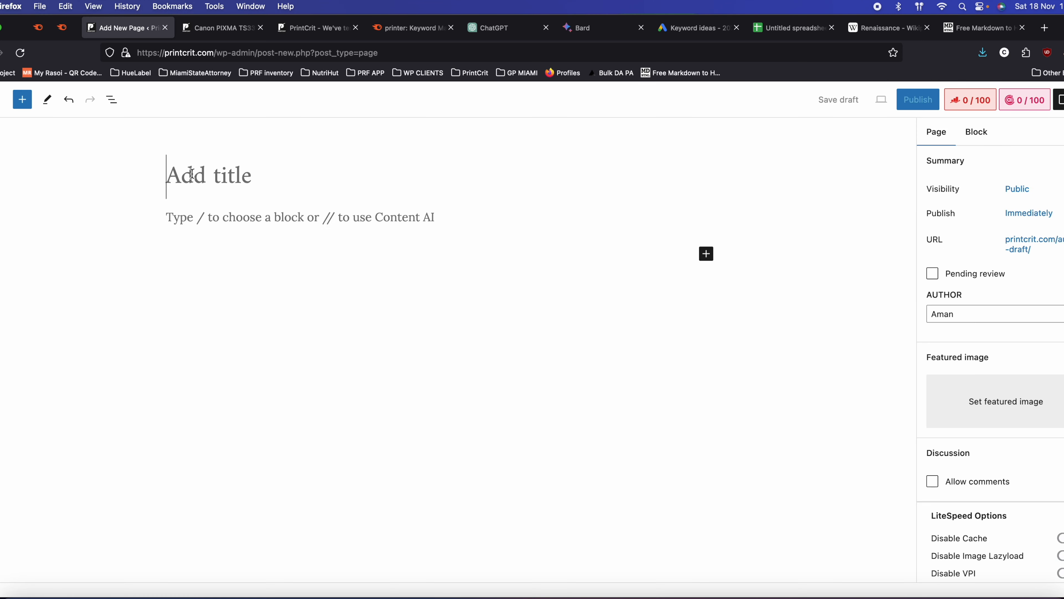
key("super+v")
- Delete the placeholder line "[Image of Canon TS3322 ink cartridge]" and its empty block below the page title
scroll(389, 282, "down", 5)
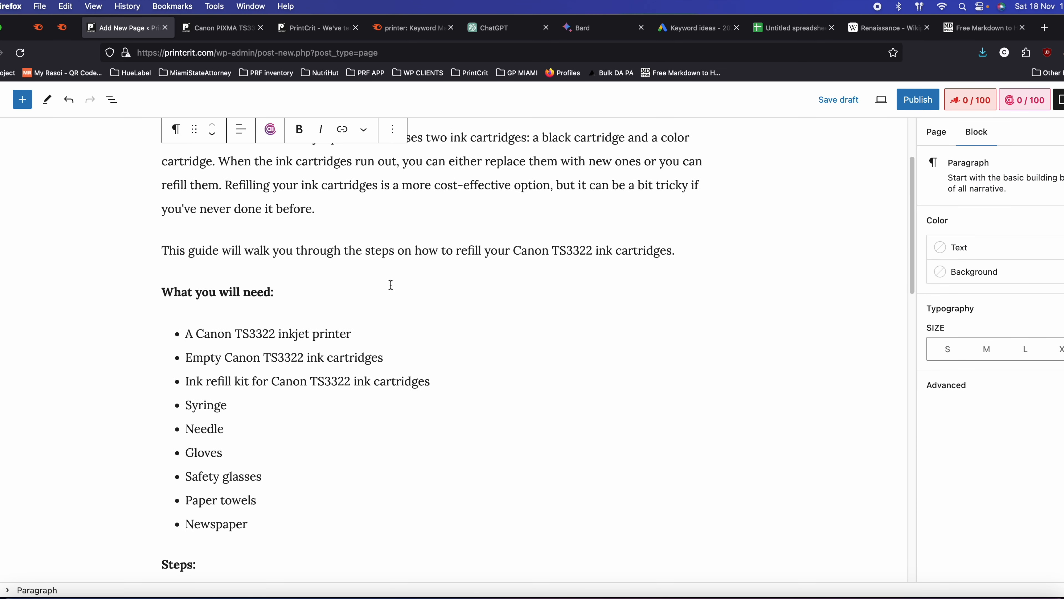
left_click(363, 281)
scroll(363, 277, "up", 3)
scroll(362, 277, "down", 5)
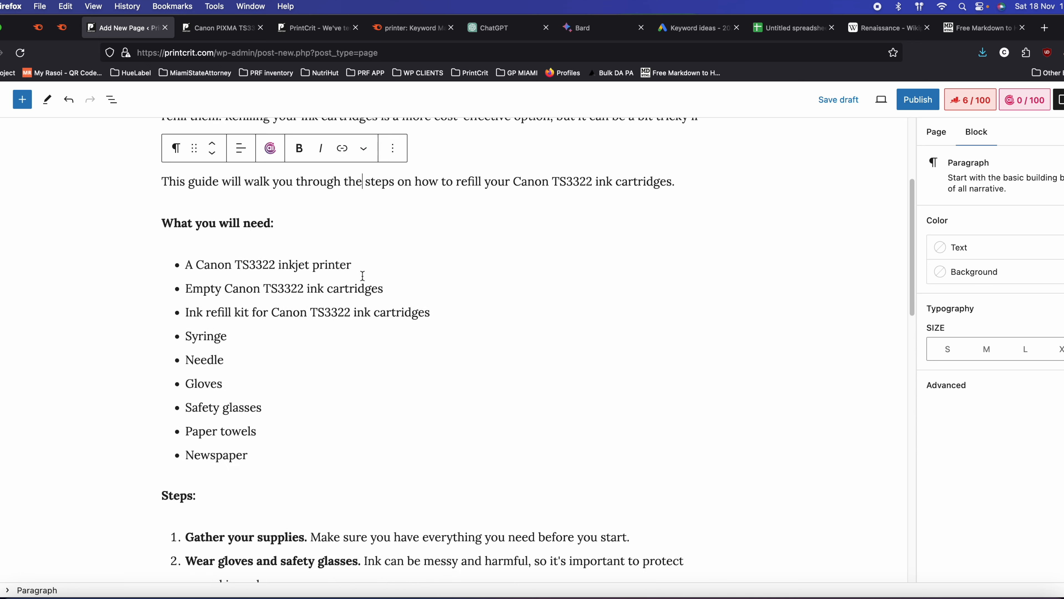
scroll(363, 276, "up", 3)
scroll(378, 160, "up", 2)
left_click_drag(377, 197, 115, 197)
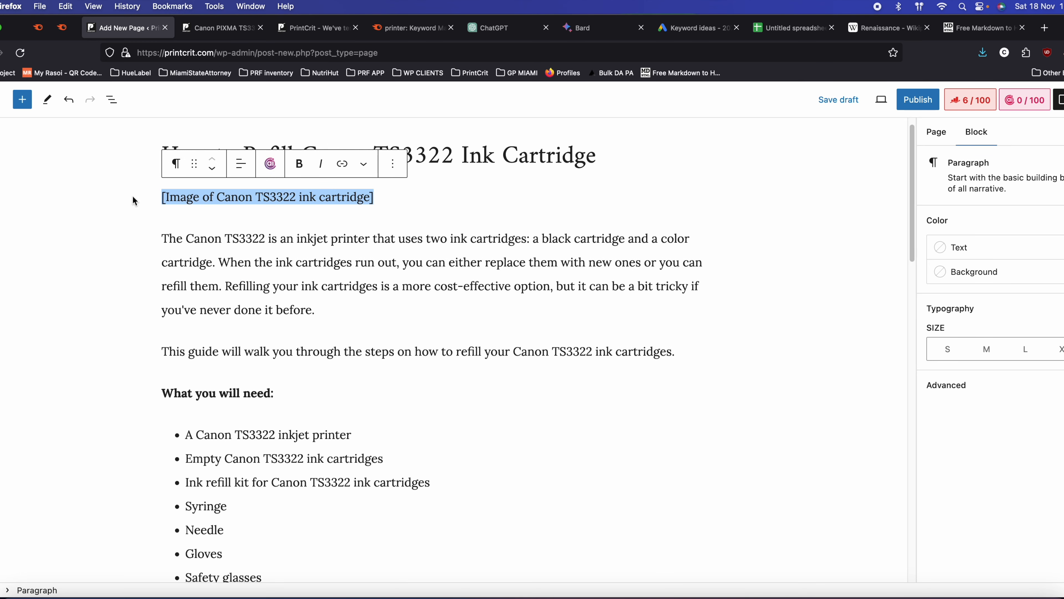
key("BackSpace")
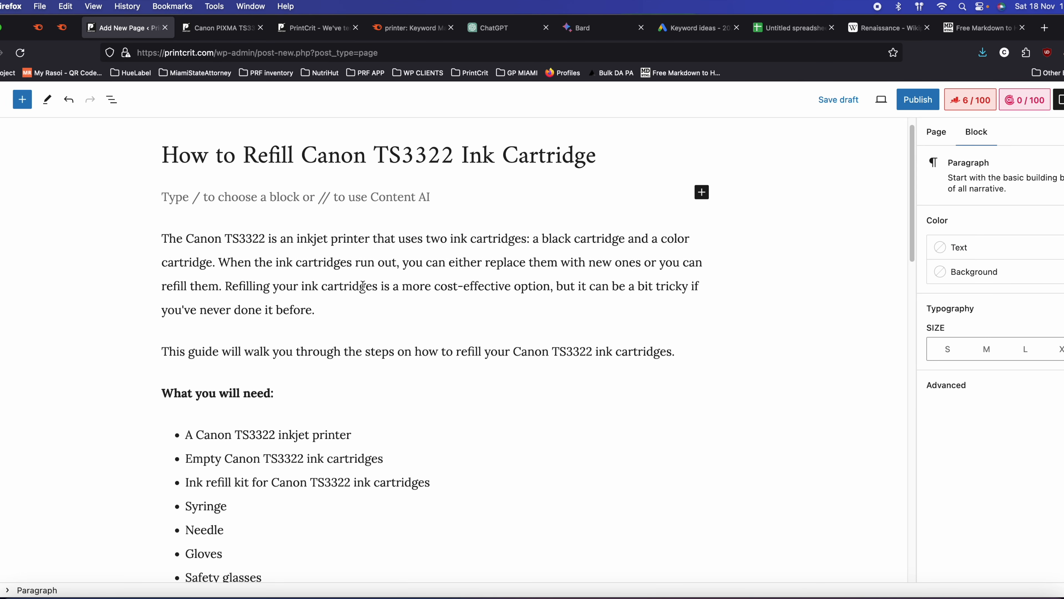
key("BackSpace")
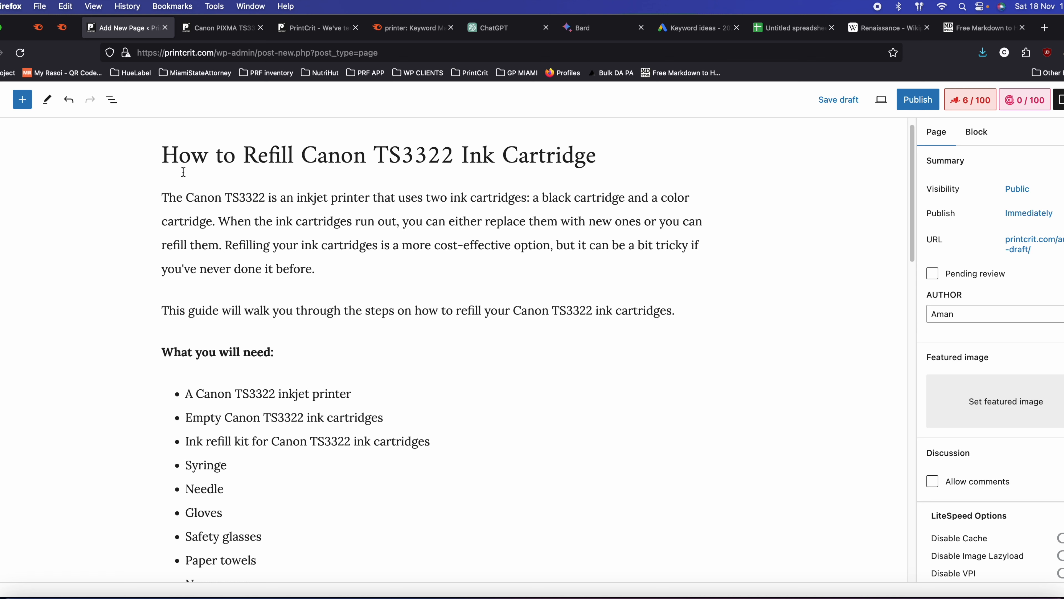
- Publish the ink cartridge refill page, open its live version in a separate tab and return the editor tab to the page list
left_click(918, 99)
left_click(978, 100)
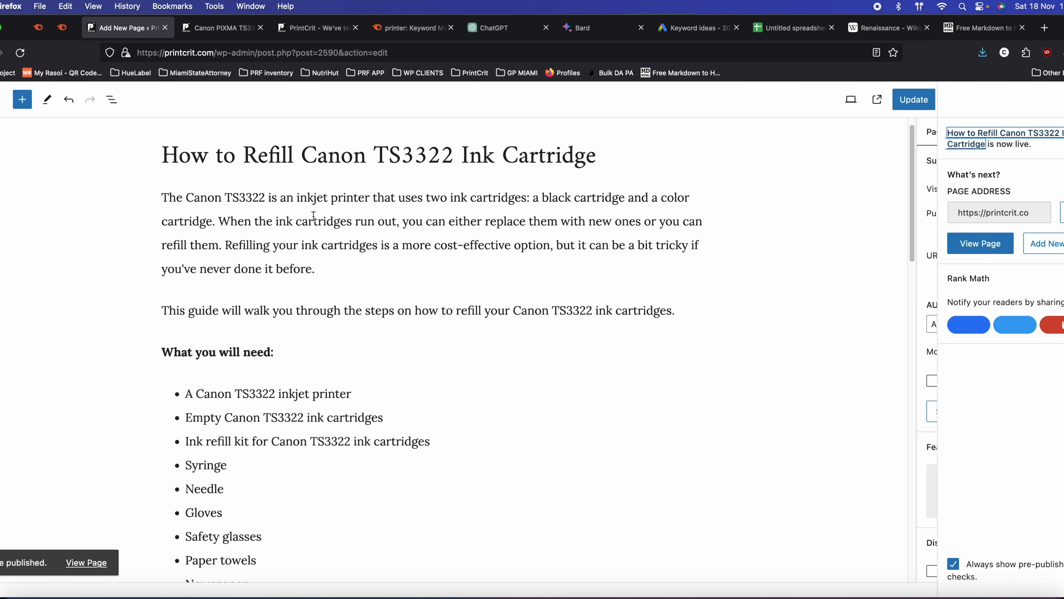
left_click(86, 564, "super")
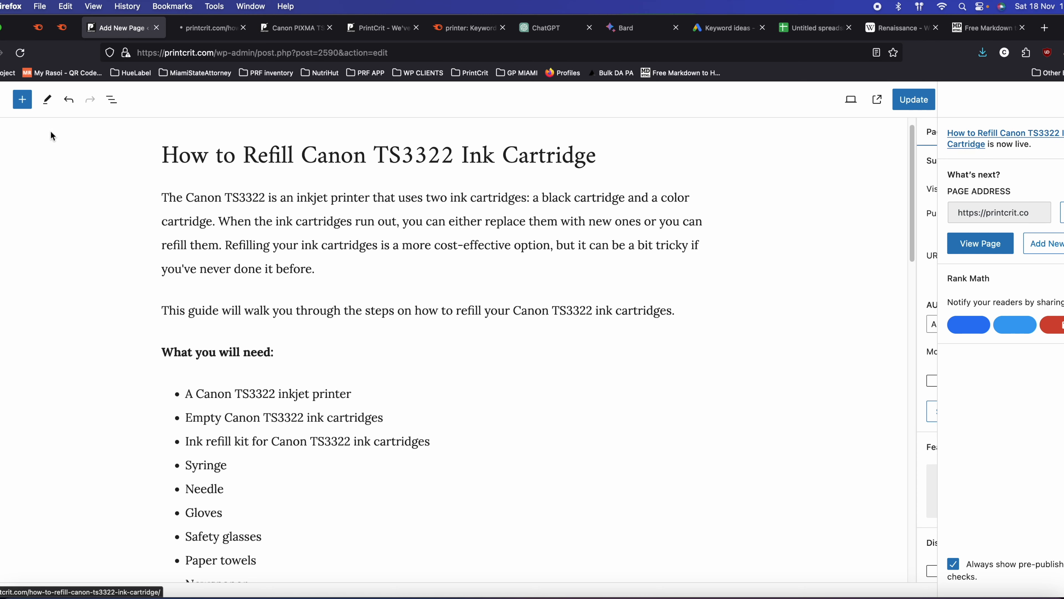
left_click(0, 99)
left_click(225, 27)
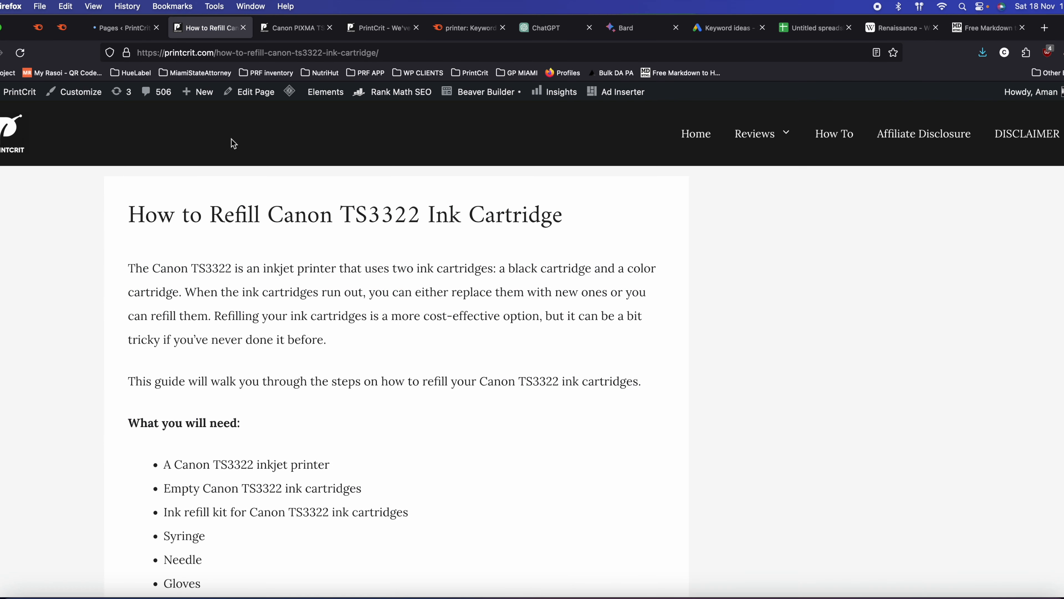
- Check the live refill page's content and title against the published Canon PIXMA TS3322 review page
scroll(252, 226, "down", 10)
scroll(293, 226, "up", 10)
left_click_drag(271, 218, 421, 217)
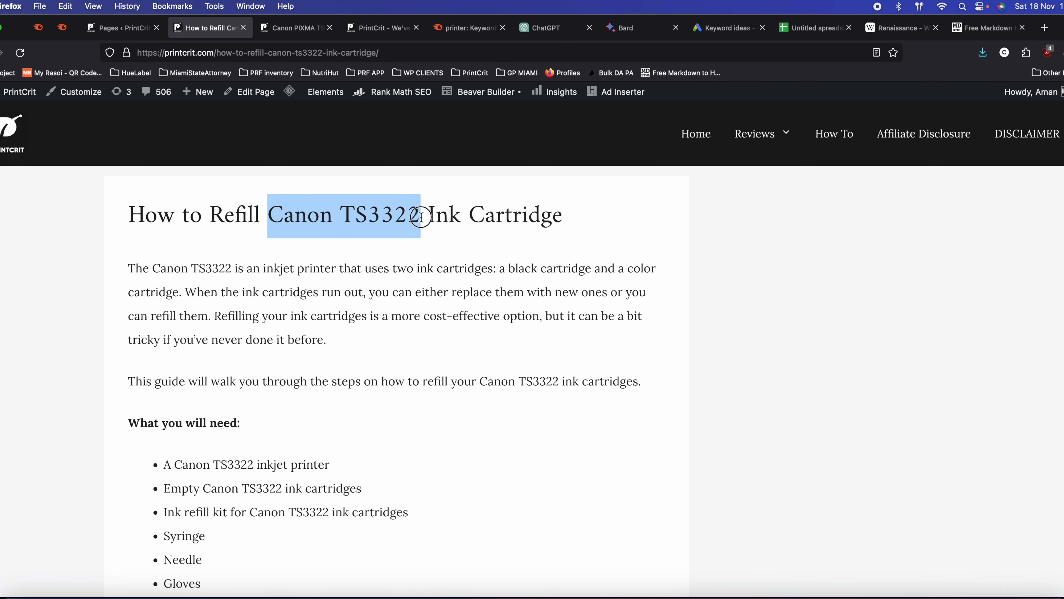
left_click(291, 28)
left_click(203, 30)
- Start another new WordPress page and select the keyword "how to setup my canon ts3322 printer" in the spreadsheet
left_click(118, 28)
left_click(148, 121)
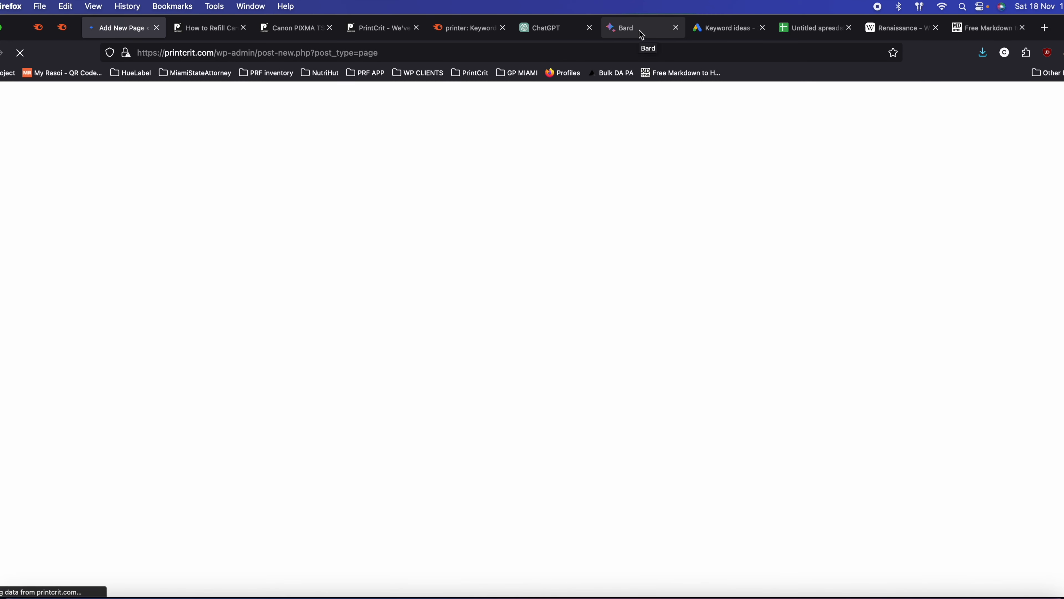
left_click(641, 35)
left_click(810, 28)
left_click(118, 242)
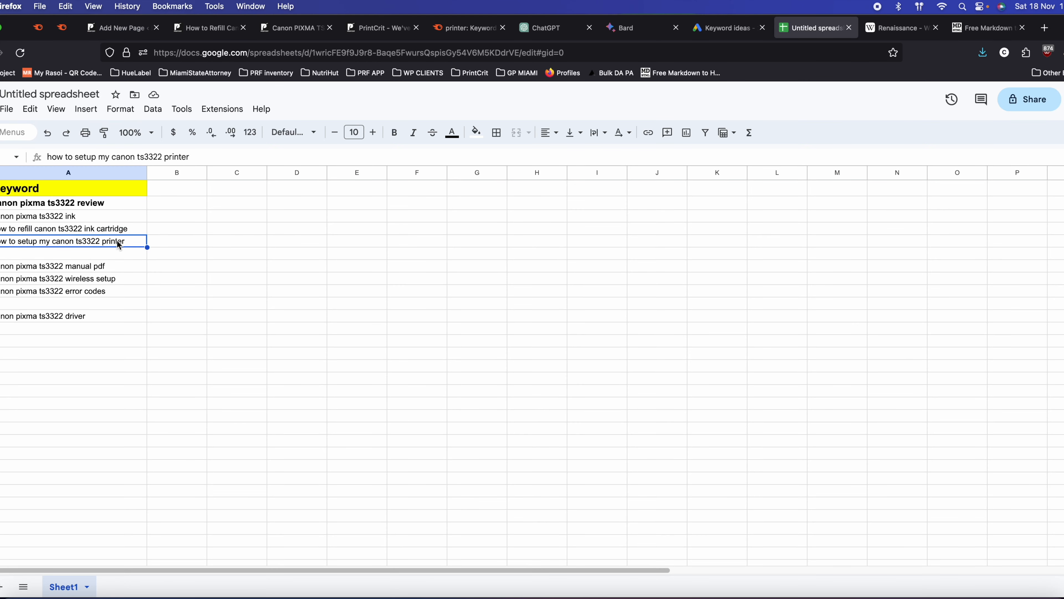
triple_click(104, 243)
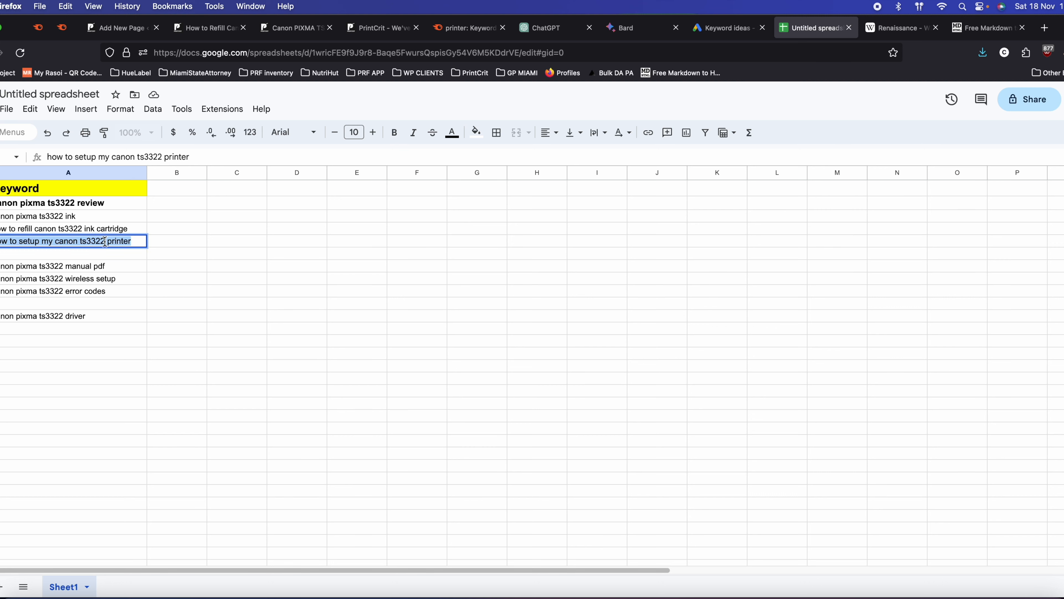
triple_click(113, 232)
triple_click(95, 241)
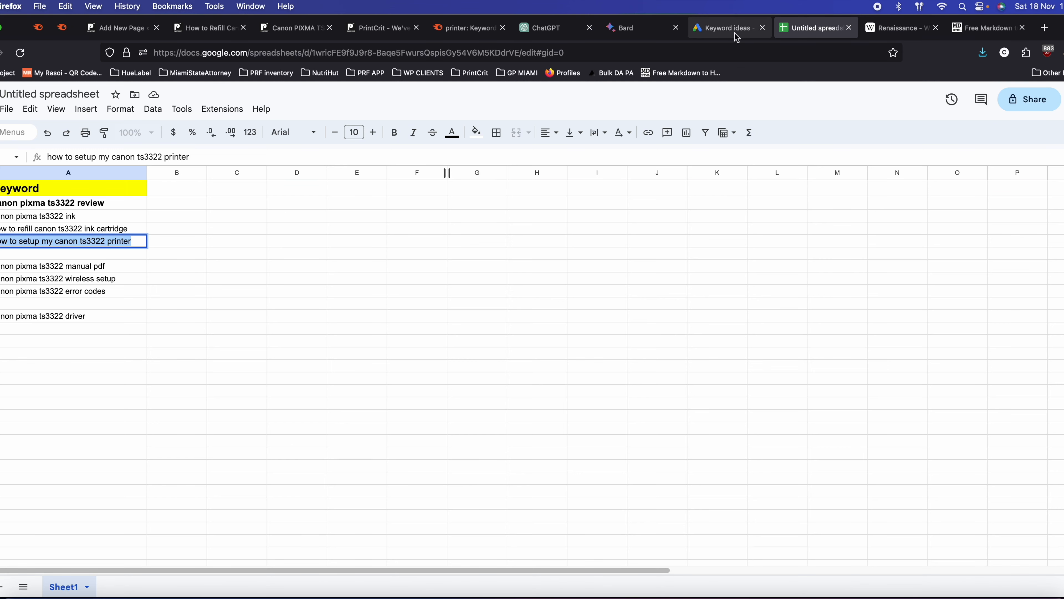
- Switch to Bard and send the prompt "write blog post about how to setup my canon ts3322 printer"
left_click(644, 33)
type("write blog post about")
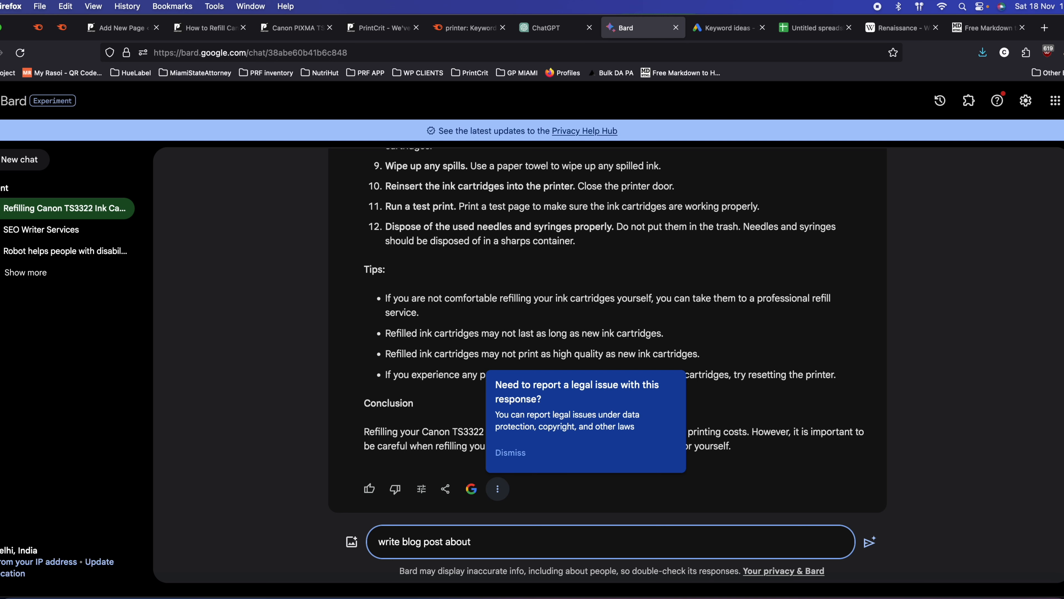
type("how to setup my canon ts3322 printer")
key("Return")
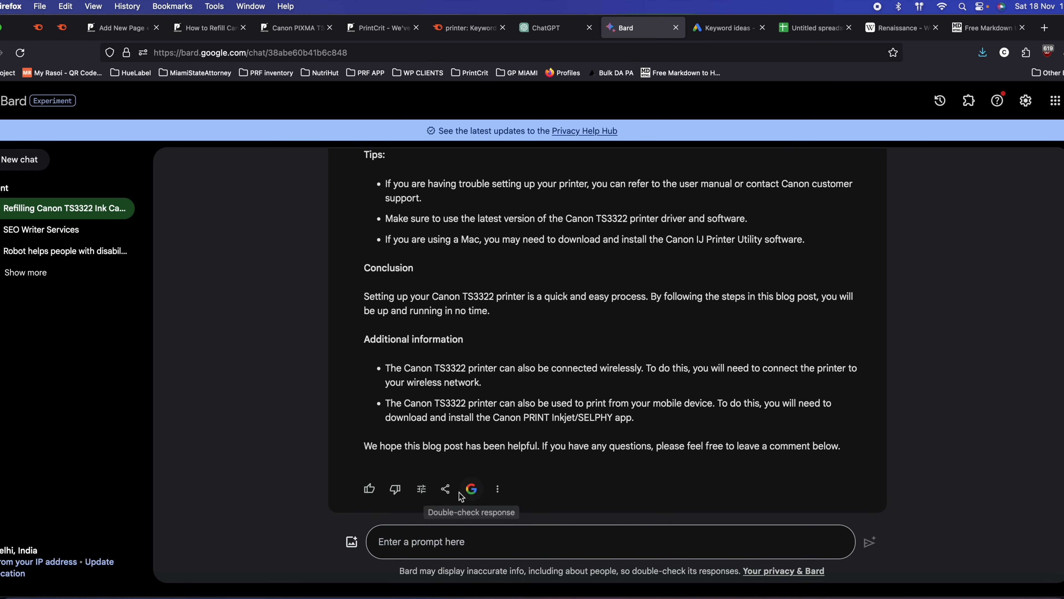
- Copy Bard's printer setup post into the Markdown to HTML converter in place of the old text and copy the rendered preview
left_click(498, 489)
left_click(526, 430)
left_click(983, 28)
left_click(267, 303)
key("super+a")
key("super+v")
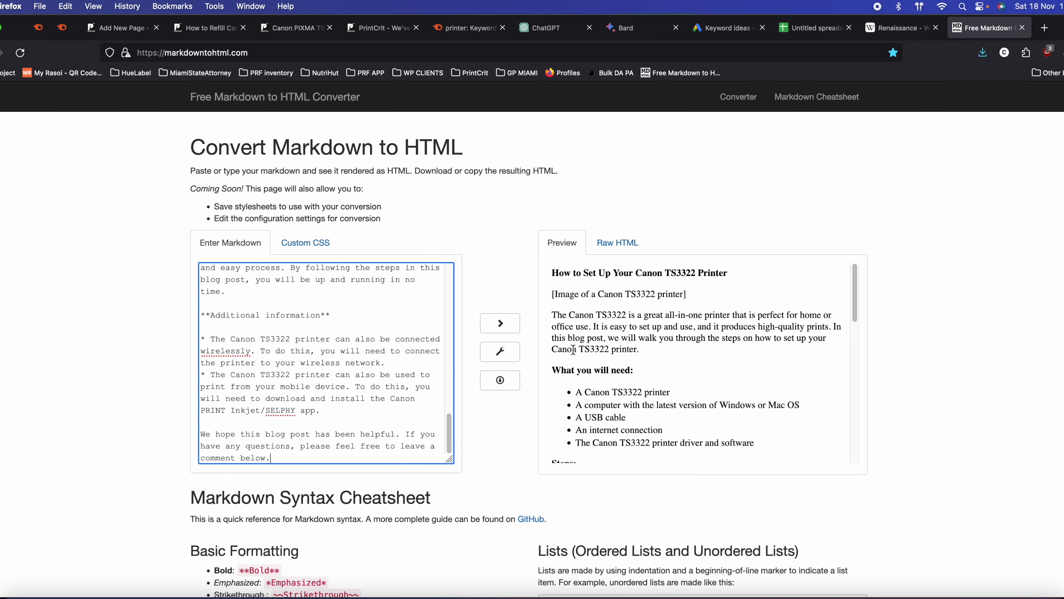
left_click_drag(552, 273, 703, 447)
key("super+c")
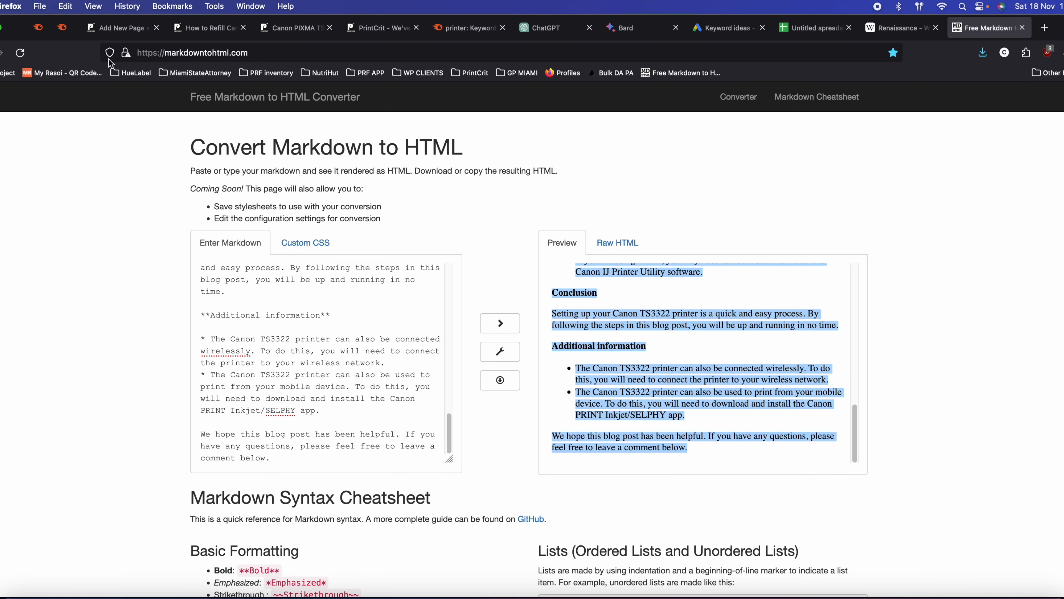
- Switch the blank WordPress page to the standard editor and paste in the printer setup article with its title
left_click(206, 27)
left_click(117, 28)
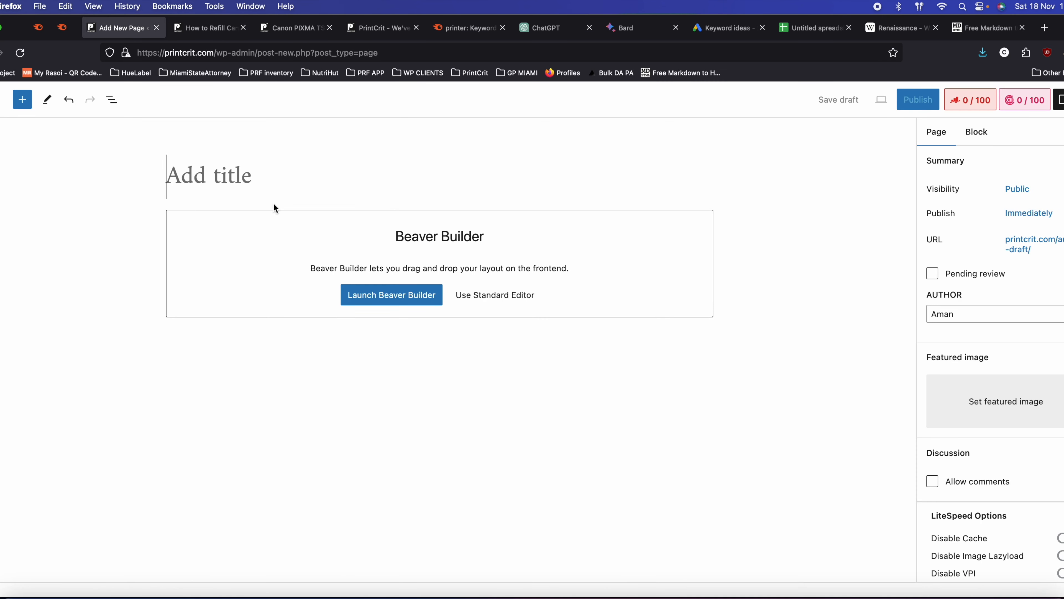
left_click(468, 294)
key("super+v")
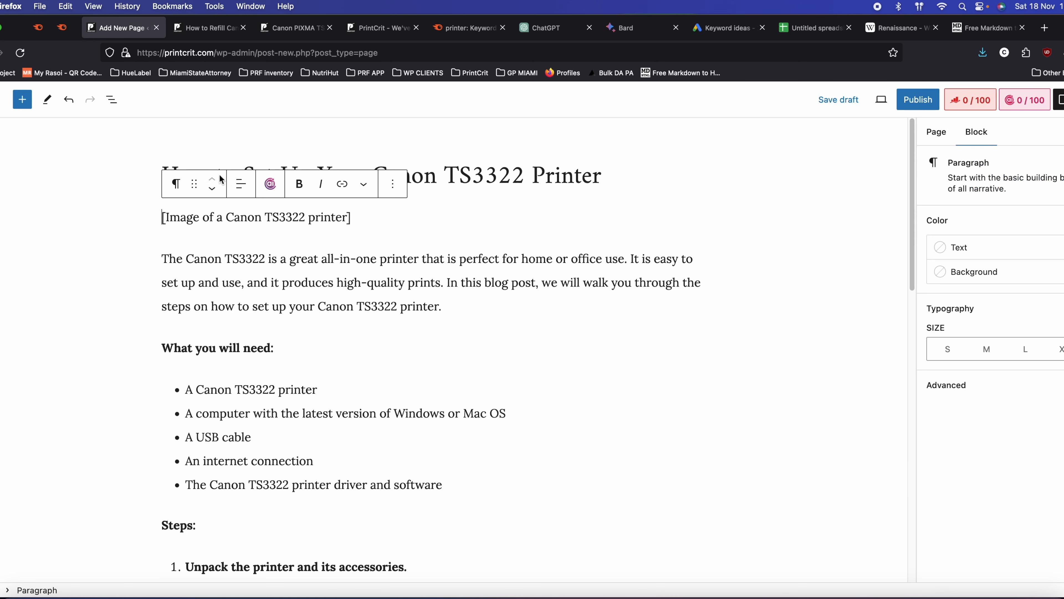
left_click_drag(218, 176, 542, 187)
left_click(411, 209)
- Publish the printer setup page and open its live version in a separate tab
left_click(917, 100)
left_click(982, 100)
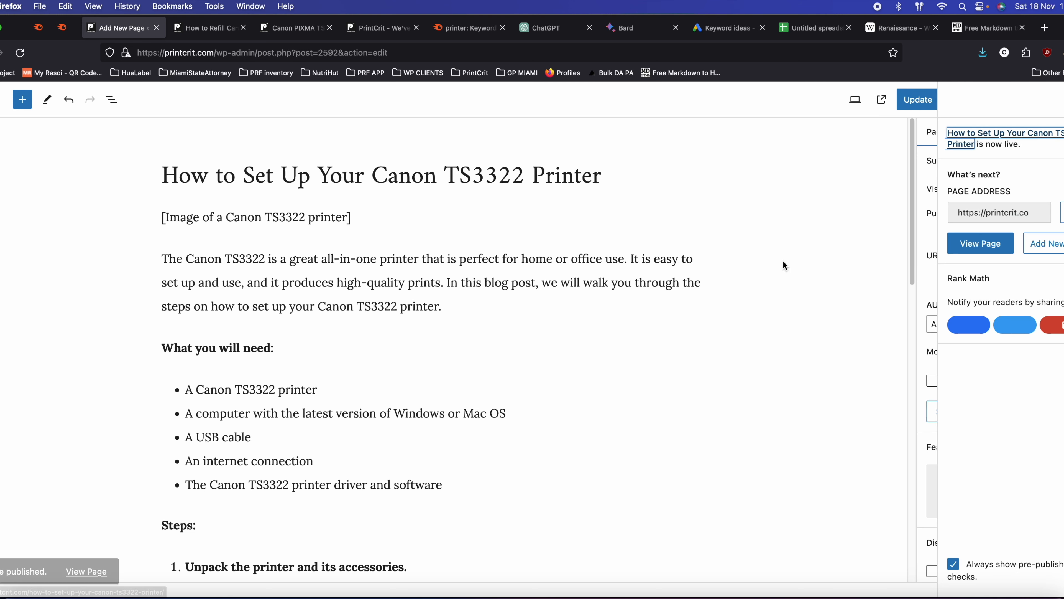
left_click(87, 562, "super")
- Open the Canon PIXMA TS3322 detailed review page in the WordPress editor
left_click(356, 28)
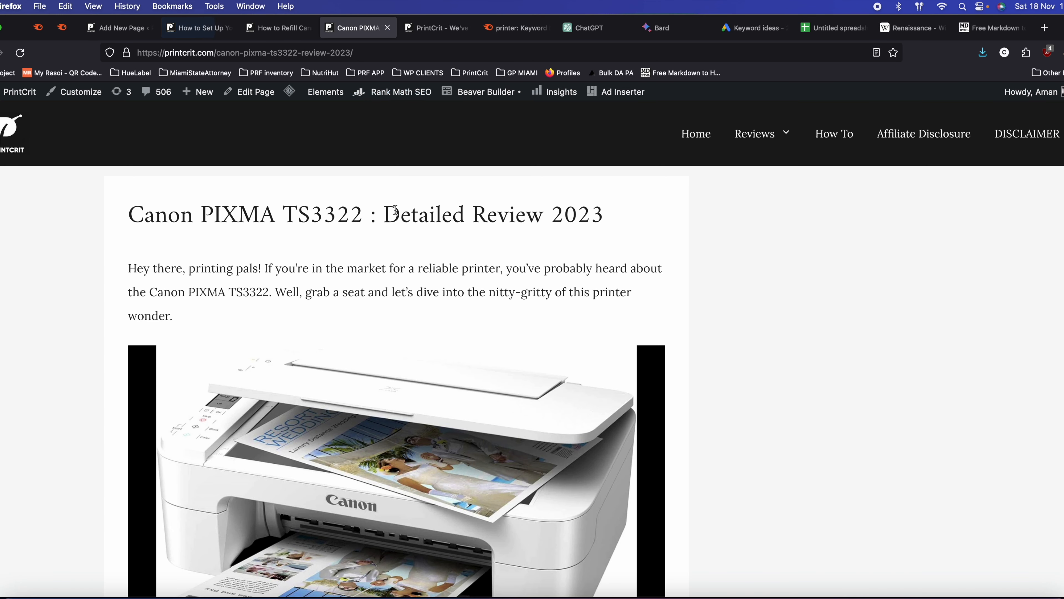
left_click(254, 93)
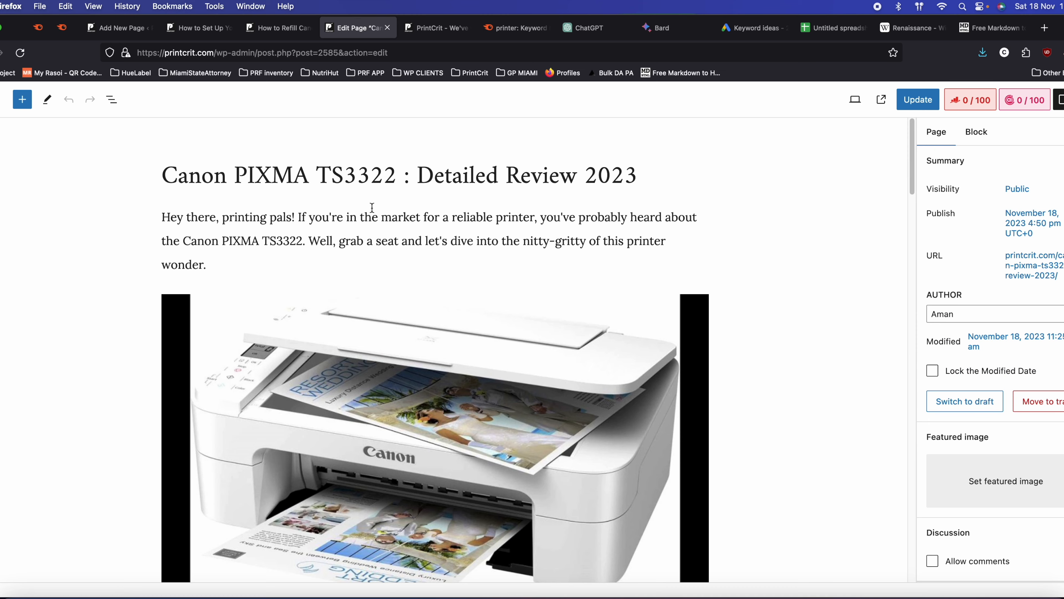
- Examine the title and opening sections of the live ink cartridge refill guide
left_click(283, 33)
left_click(272, 245)
left_click_drag(109, 226, 529, 224)
left_click(480, 225)
left_click_drag(268, 215, 363, 214)
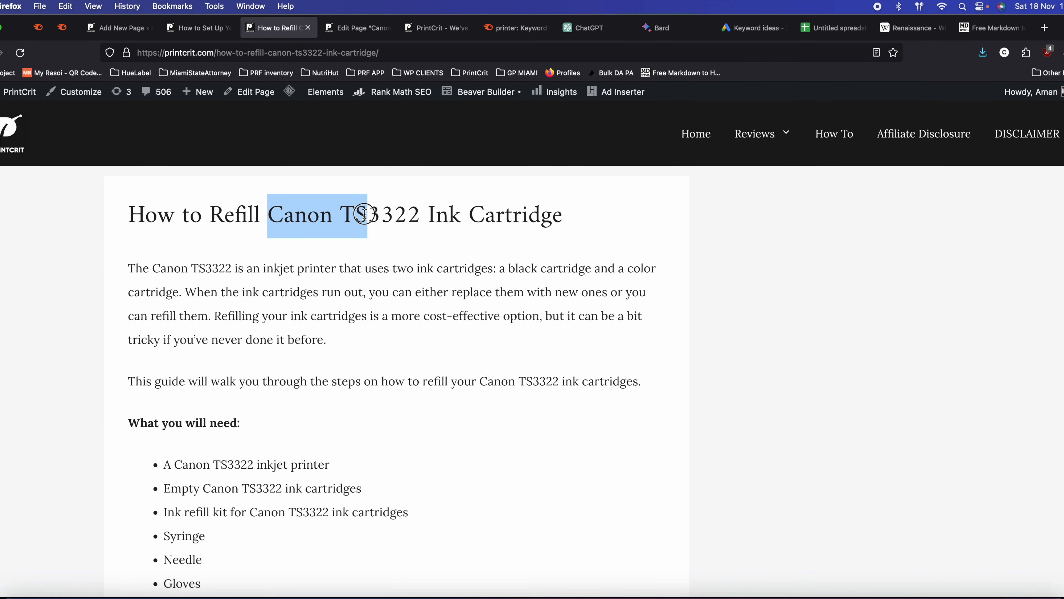
left_click_drag(262, 214, 566, 215)
scroll(435, 326, "down", 5)
scroll(434, 326, "up", 4)
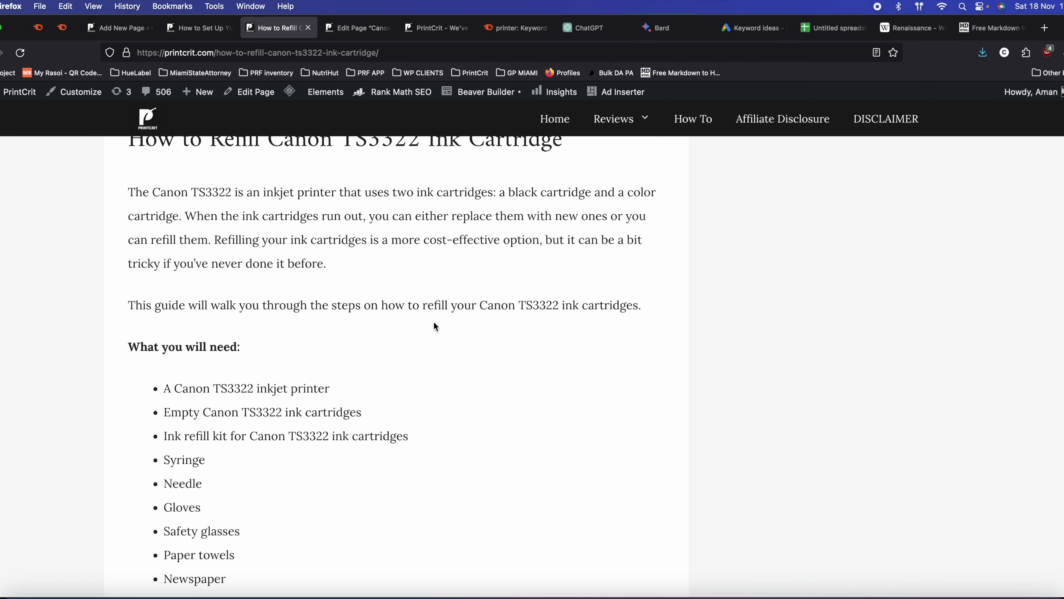
left_click(356, 28)
left_click(281, 28)
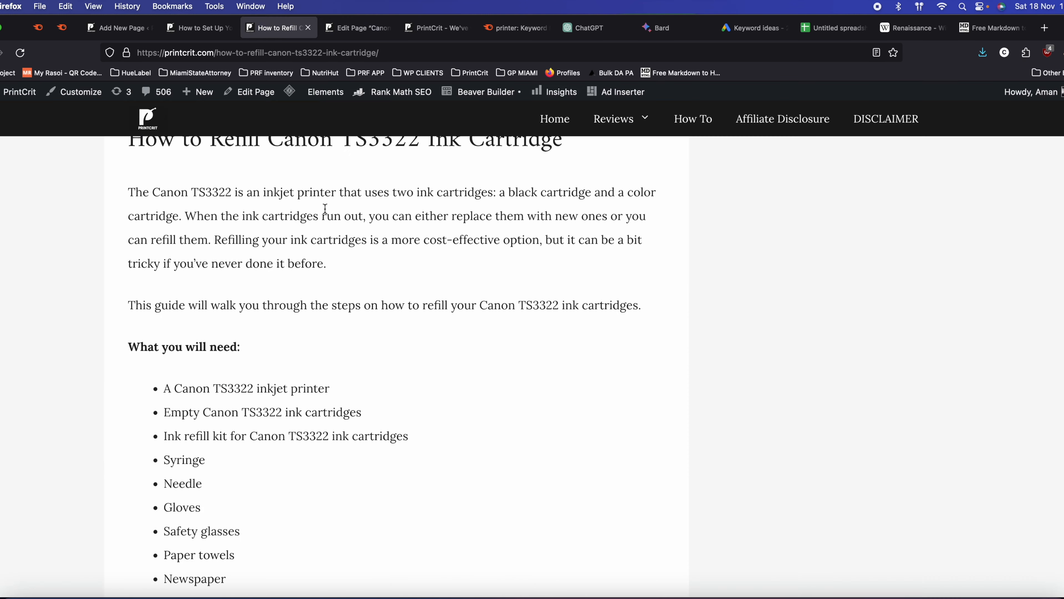
scroll(268, 193, "up", 3)
left_click_drag(133, 214, 592, 222)
left_click(269, 234)
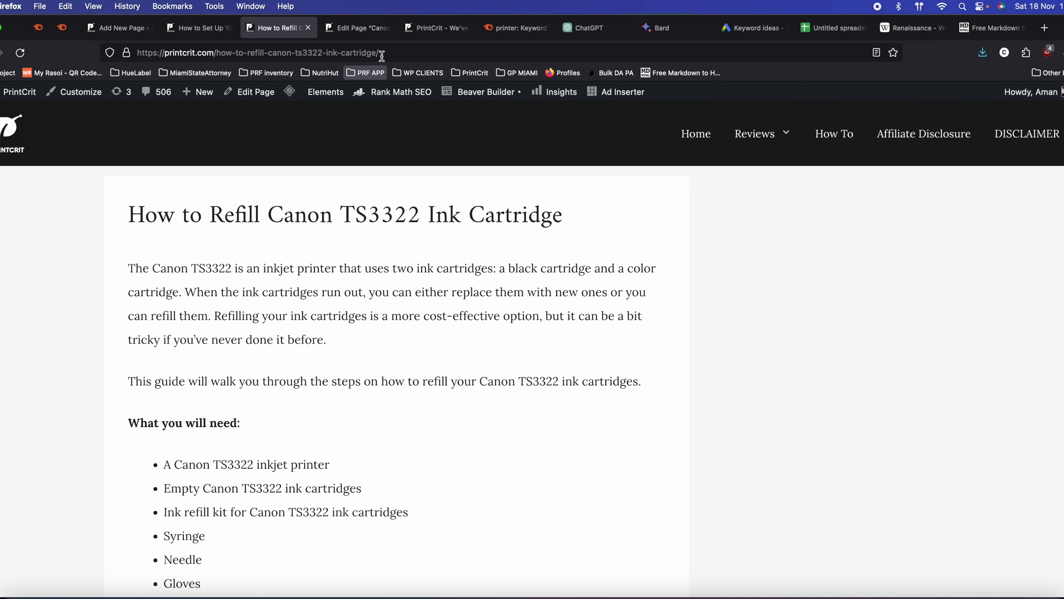
- Look through the review's pros, cons, features and verdict for a suitable place to link the refill guide
left_click(368, 27)
scroll(364, 232, "down", 10)
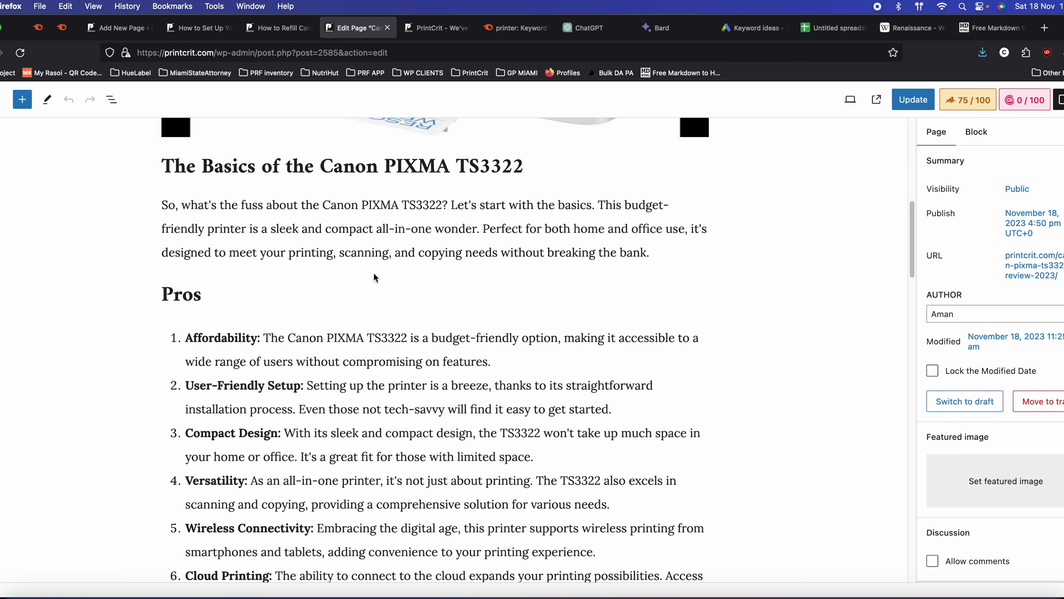
scroll(357, 298, "down", 3)
scroll(513, 274, "down", 10)
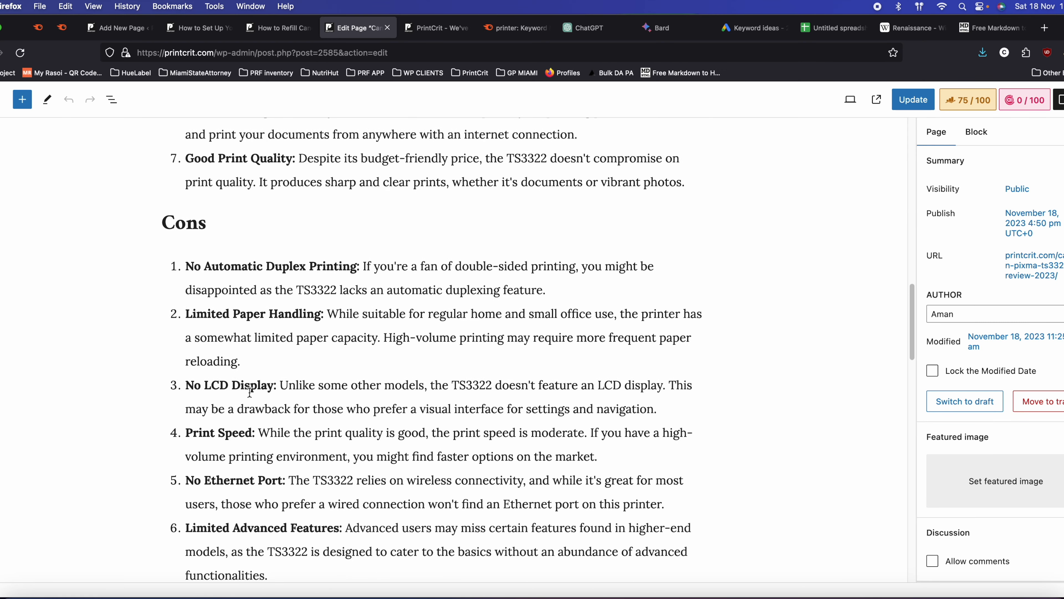
scroll(249, 393, "down", 3)
scroll(249, 392, "down", 15)
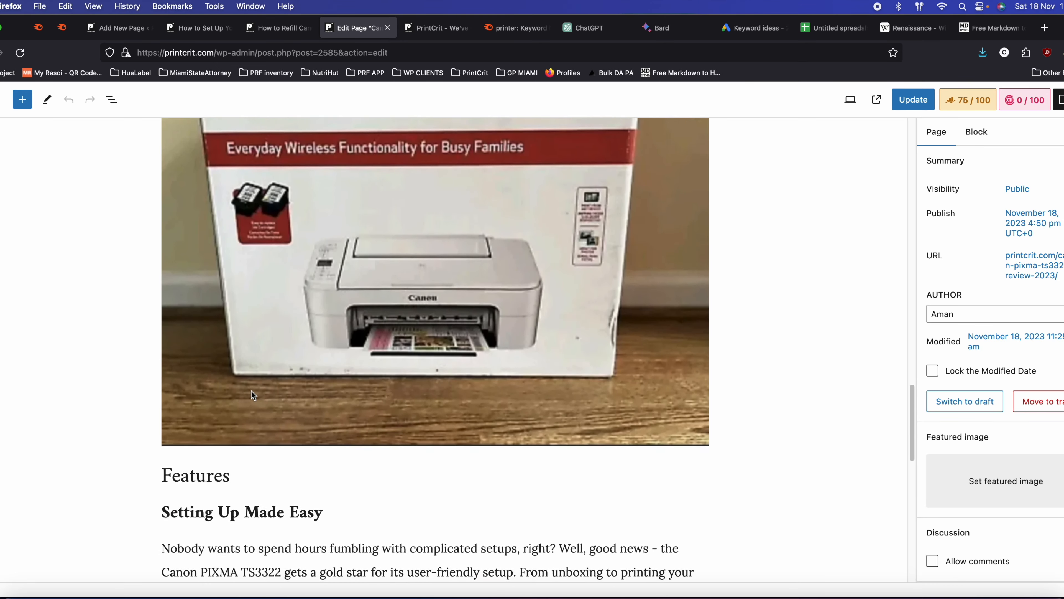
scroll(256, 393, "down", 6)
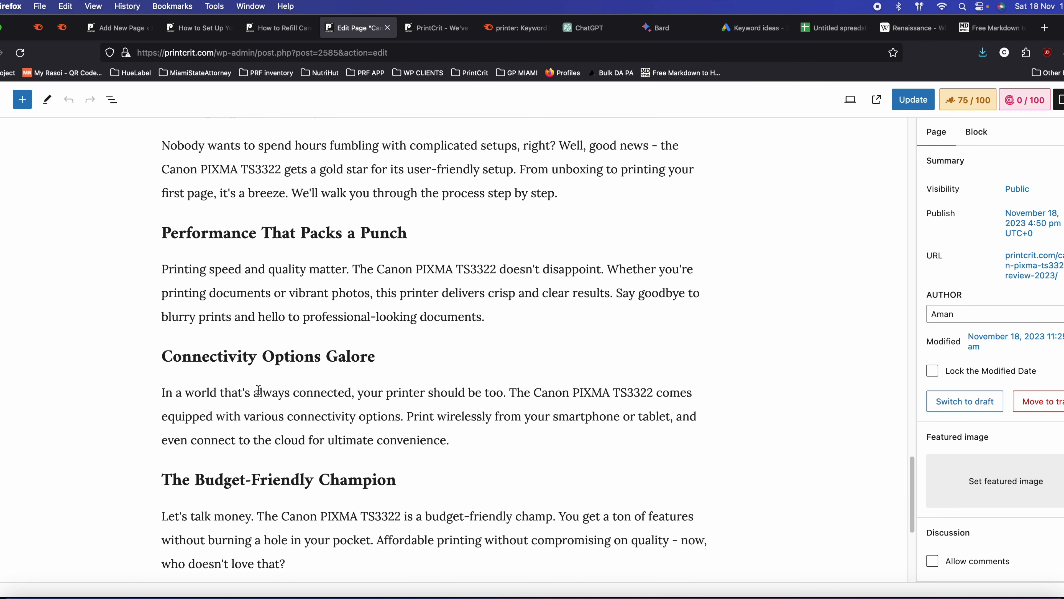
scroll(259, 390, "down", 5)
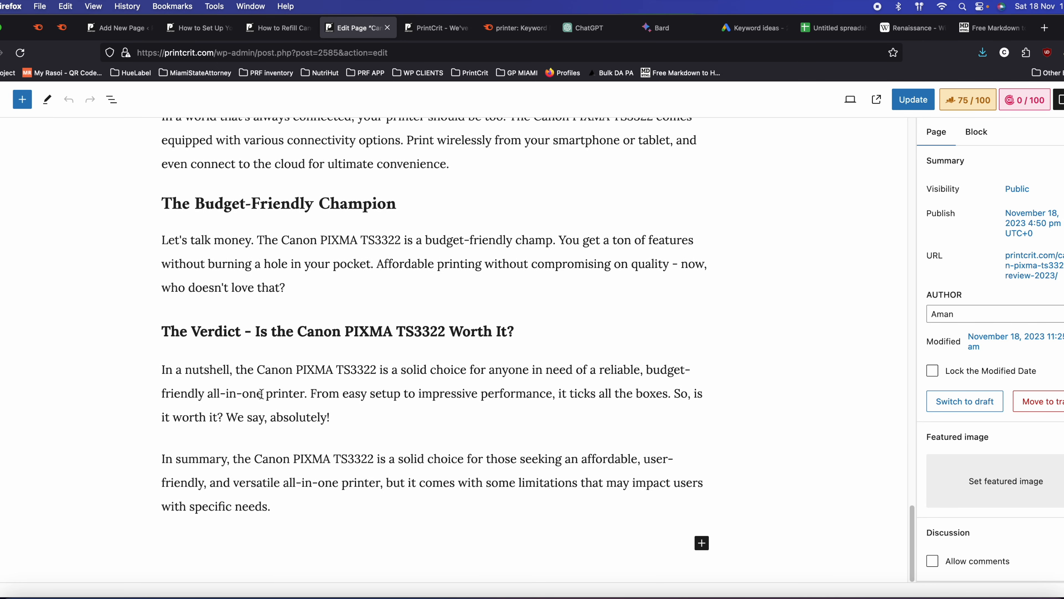
scroll(301, 415, "up", 20)
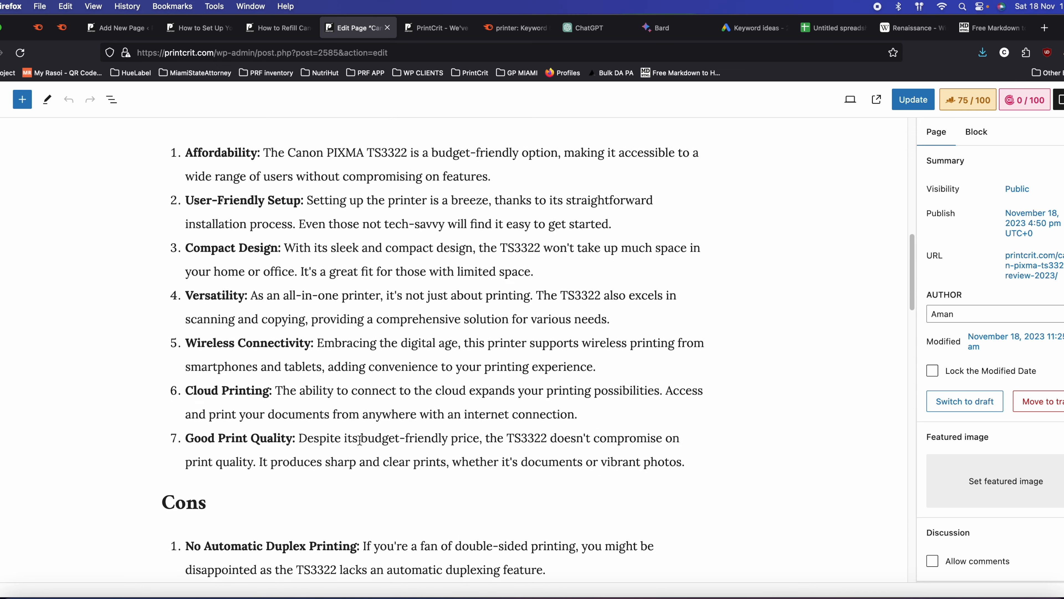
scroll(361, 438, "down", 15)
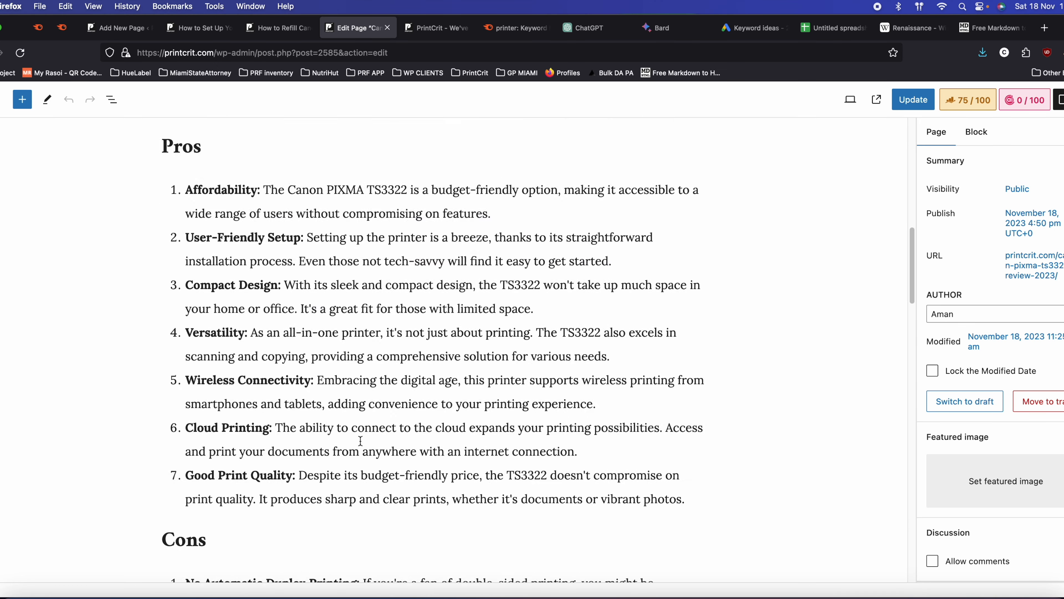
scroll(361, 439, "down", 1)
- Insert an empty paragraph between the end of the review's Cons list and the printer box photo
left_click(306, 413)
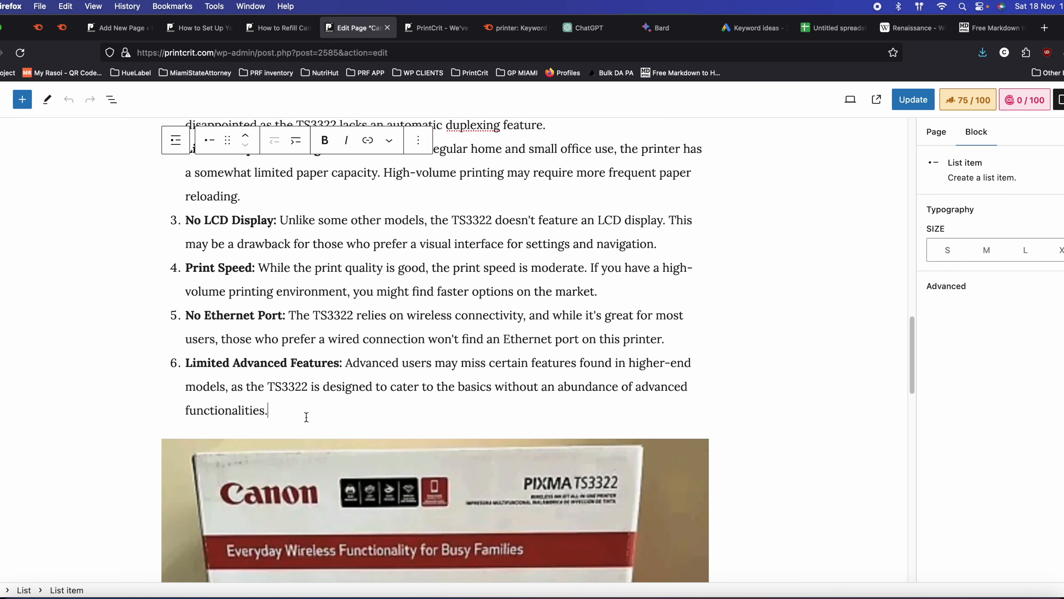
key("Return")
key("Return")
type("Ink rif")
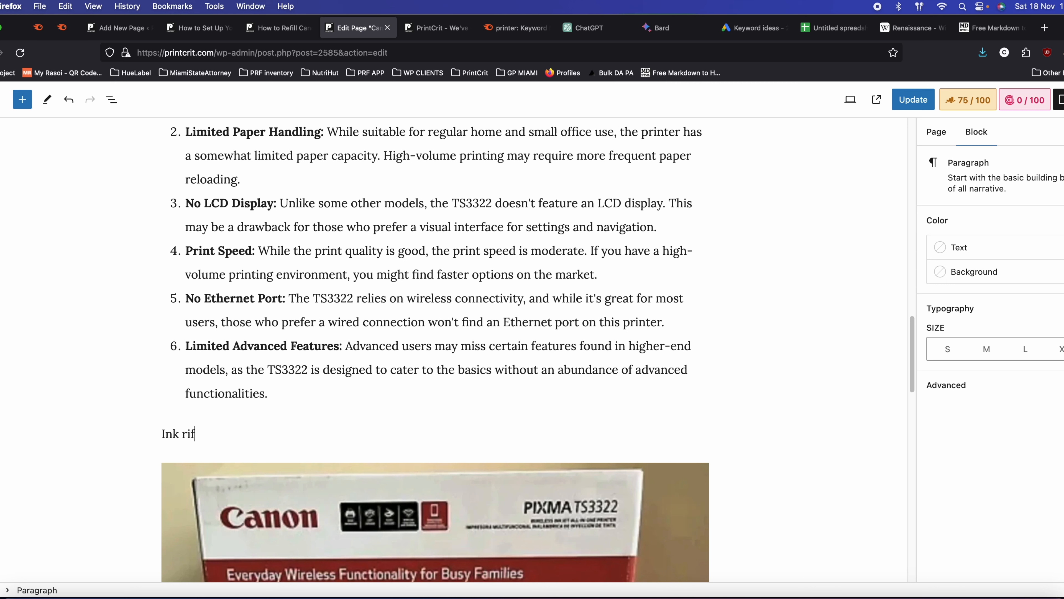
key("BackSpace")
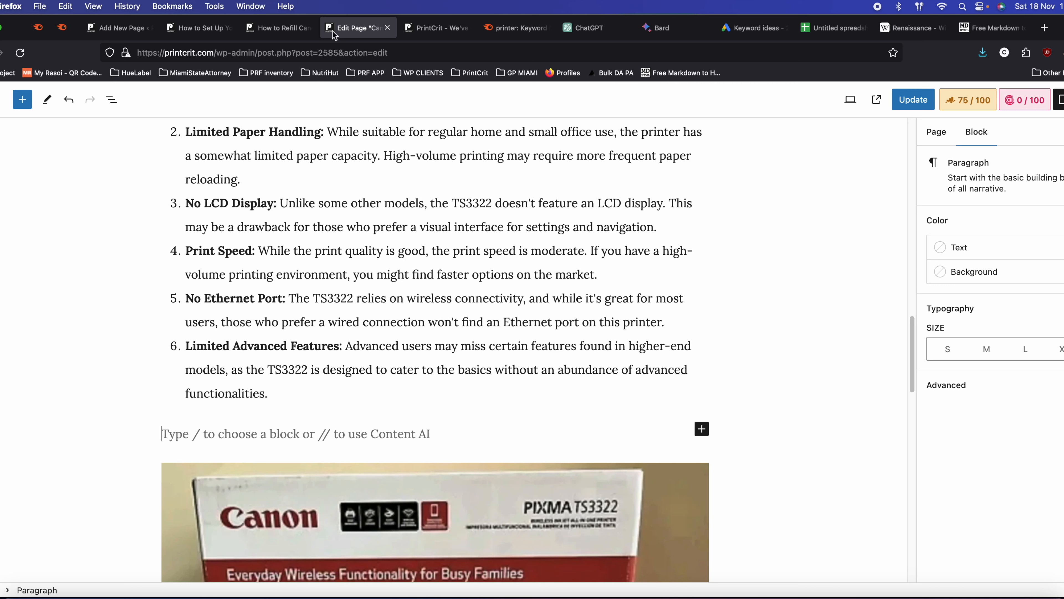
- Check the refill guide and write "Read this guide to know how to refill ink on Canon TS3322" in the empty paragraph below the Cons
left_click(277, 27)
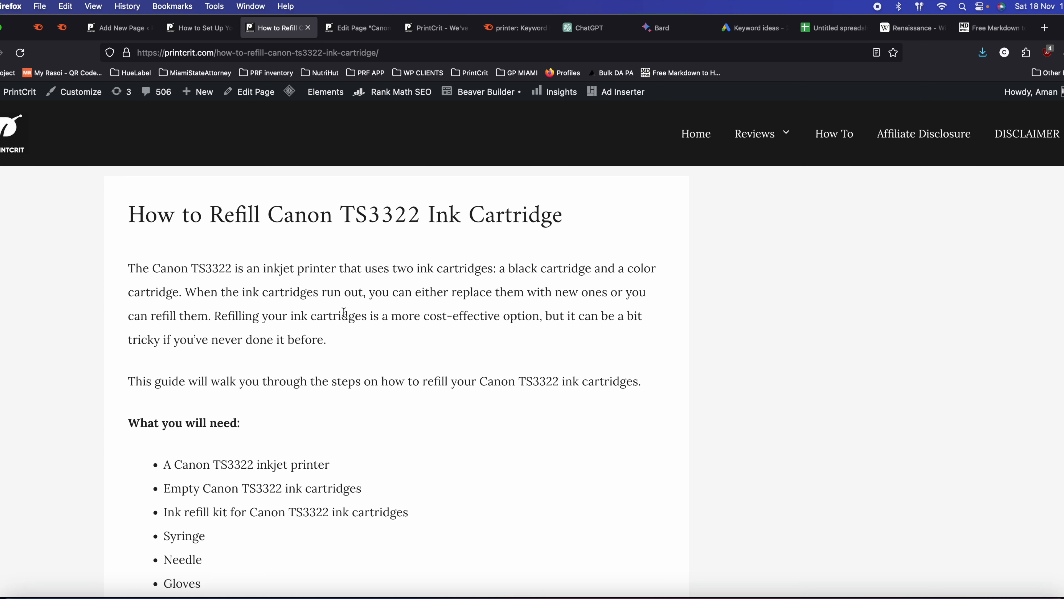
scroll(274, 363, "down", 3)
scroll(293, 346, "down", 10)
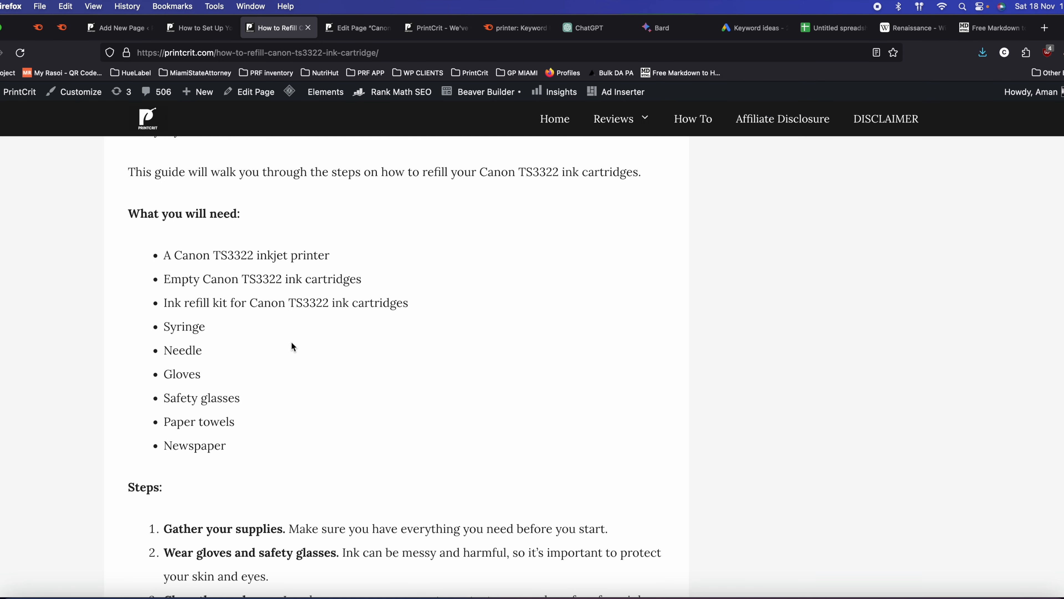
scroll(292, 347, "up", 10)
scroll(293, 343, "up", 2)
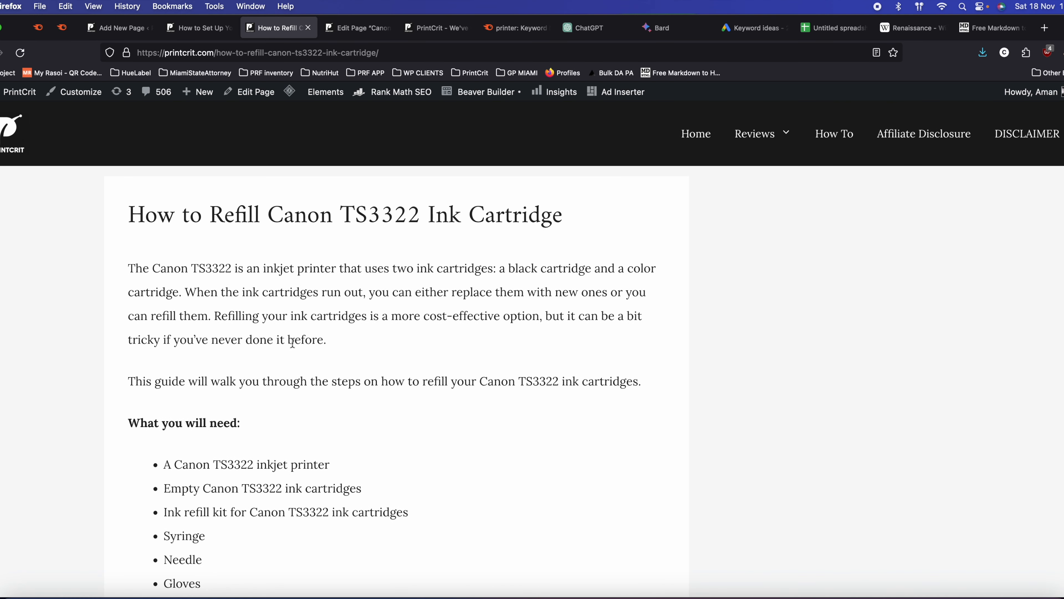
key("ctrl+Tab")
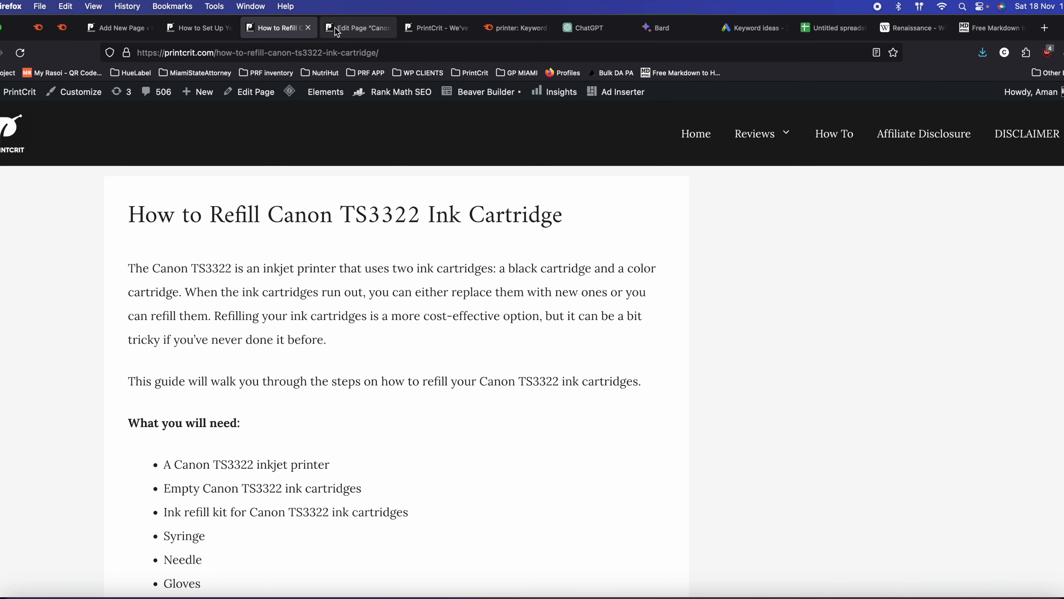
type("Read this guide to know how to refill")
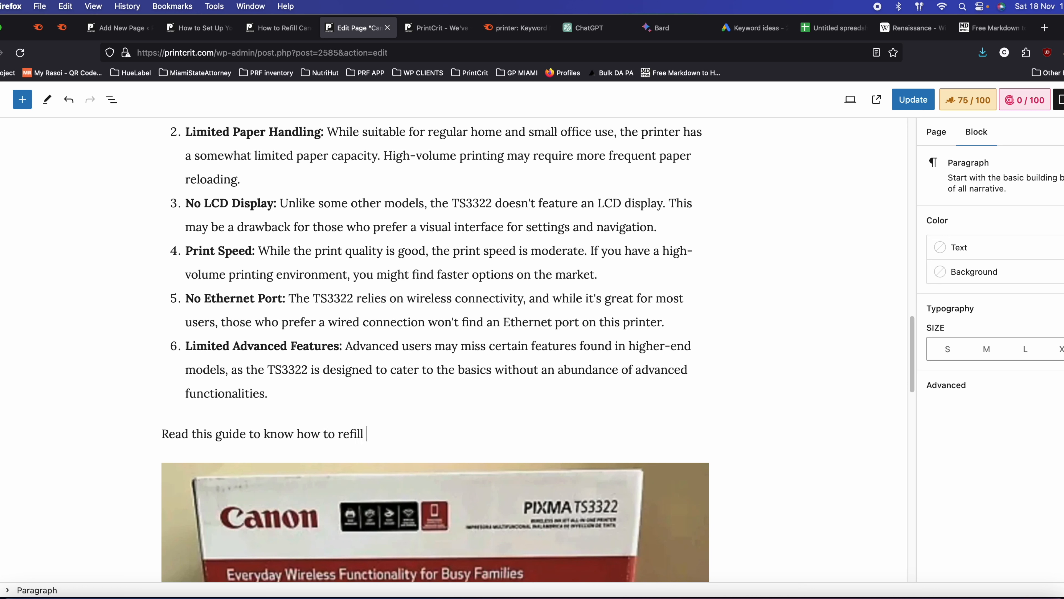
type("Canon TS3322")
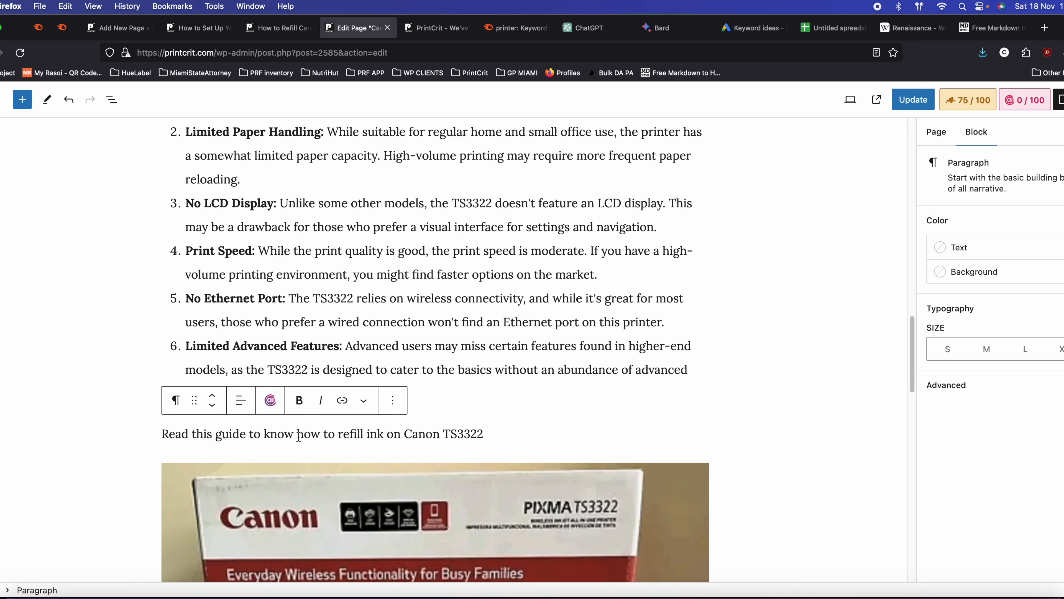
left_click_drag(298, 435, 481, 433)
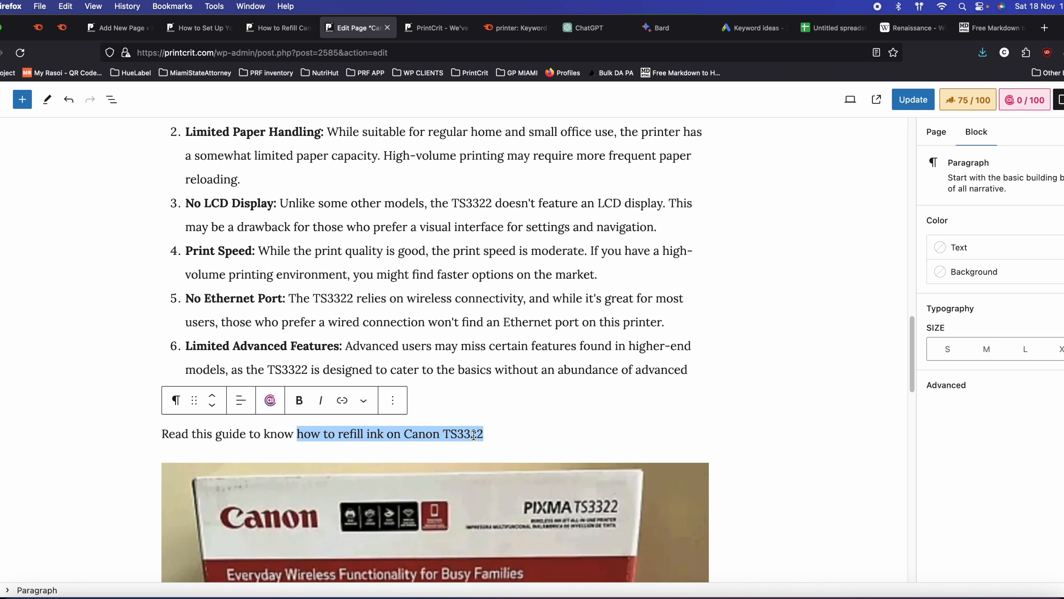
left_click(342, 401)
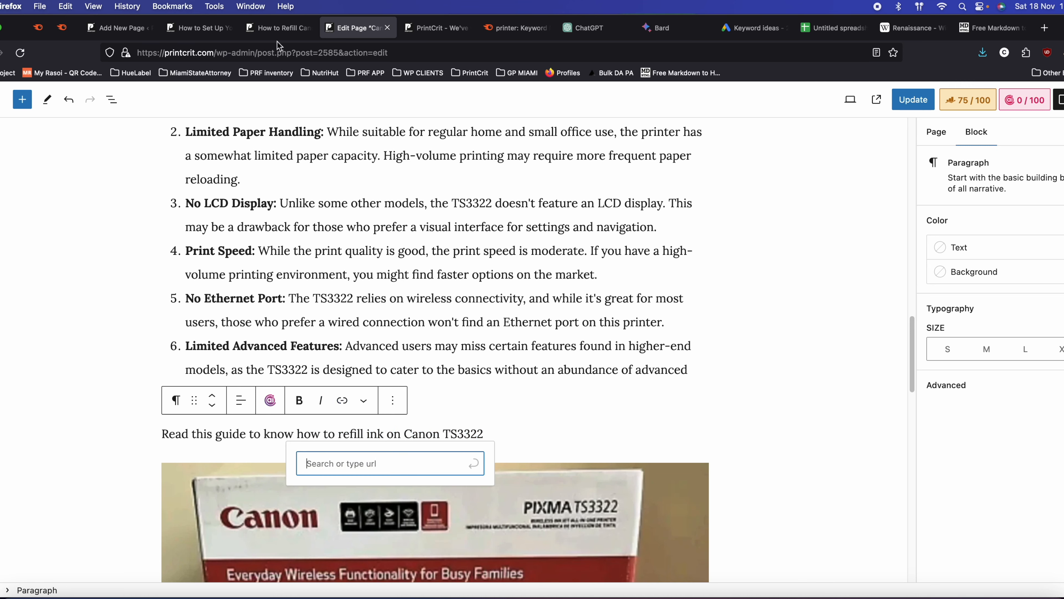
left_click(274, 27)
right_click(252, 53)
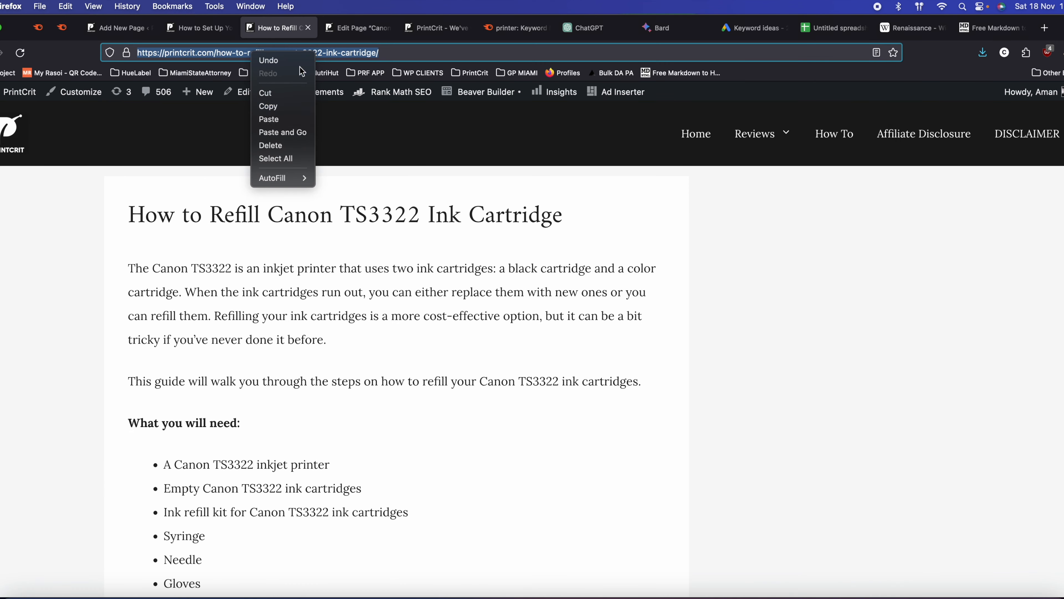
left_click(269, 107)
key("ctrl+Tab")
key("super+v")
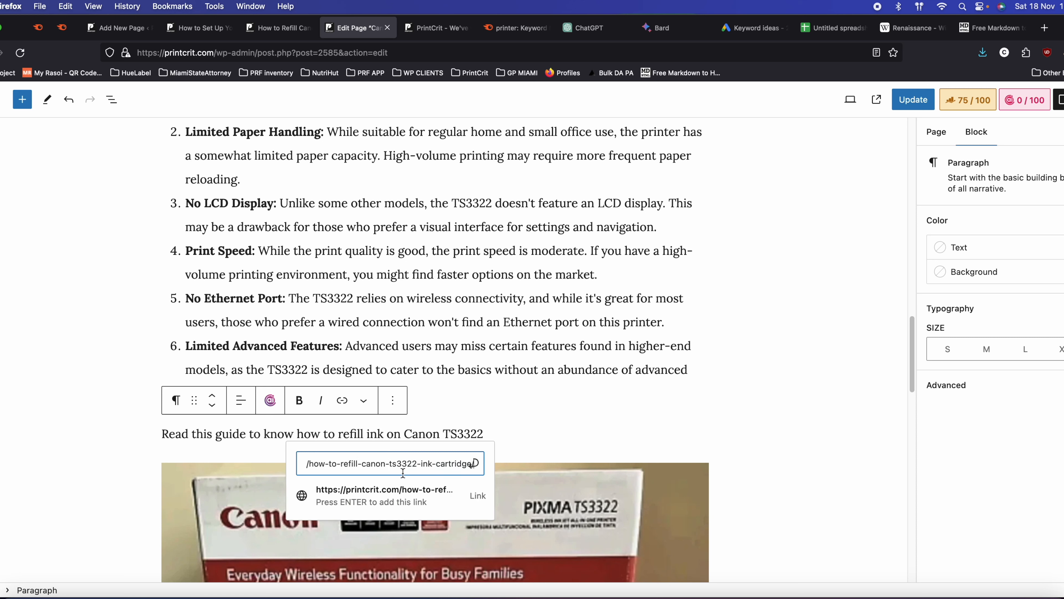
key("Return")
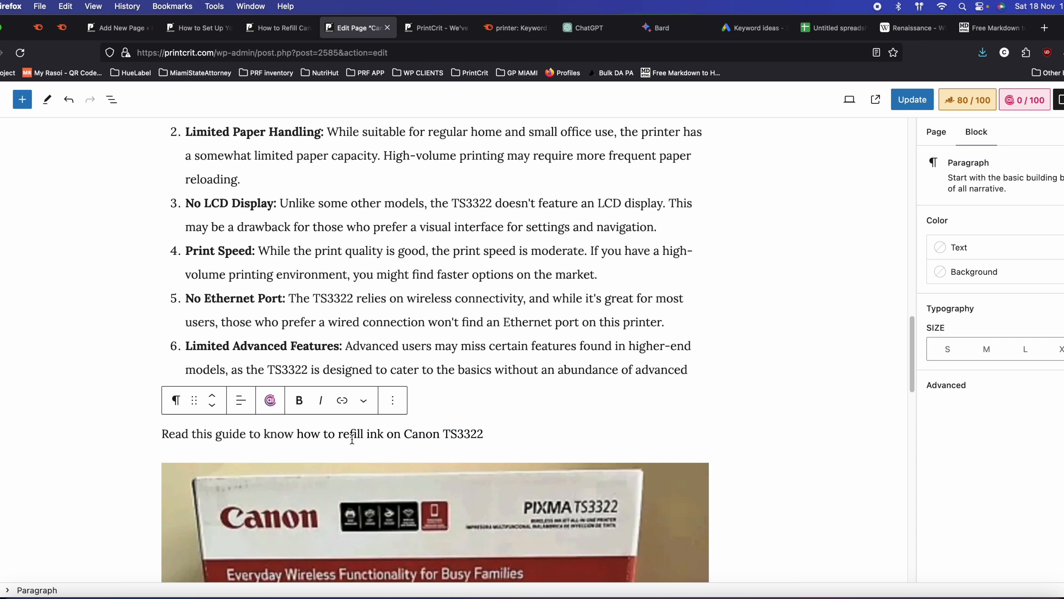
- Compare the refill guide's title with the linked text in the review and check the link's target
left_click(293, 28)
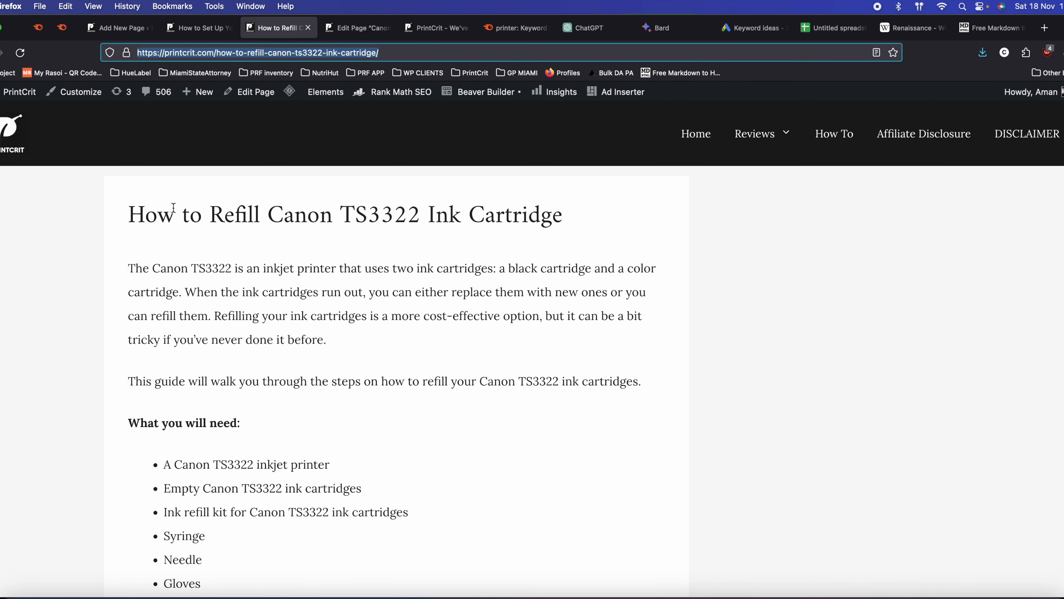
left_click_drag(130, 214, 552, 210)
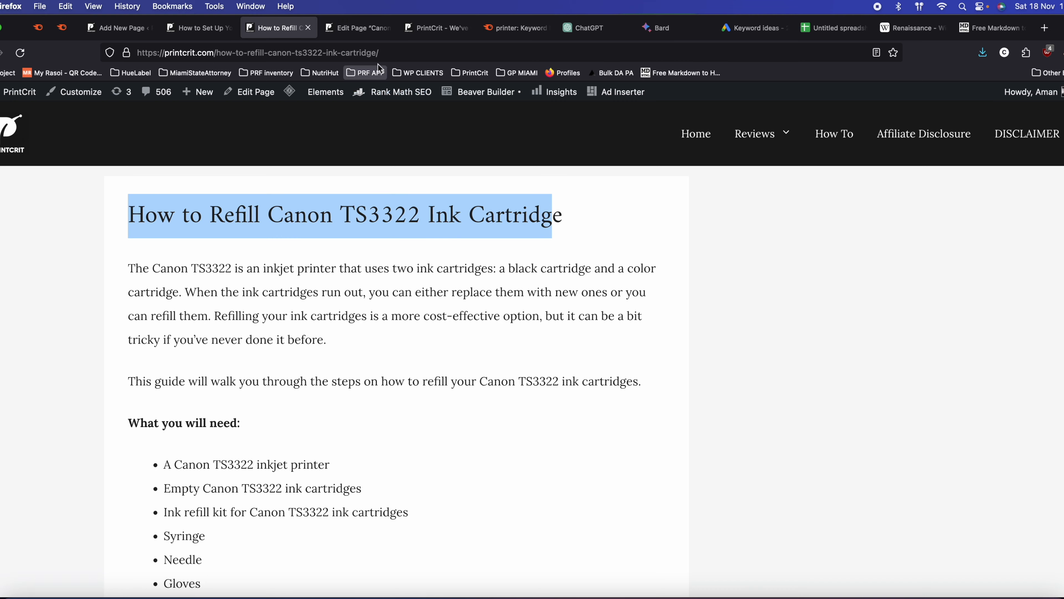
left_click(357, 27)
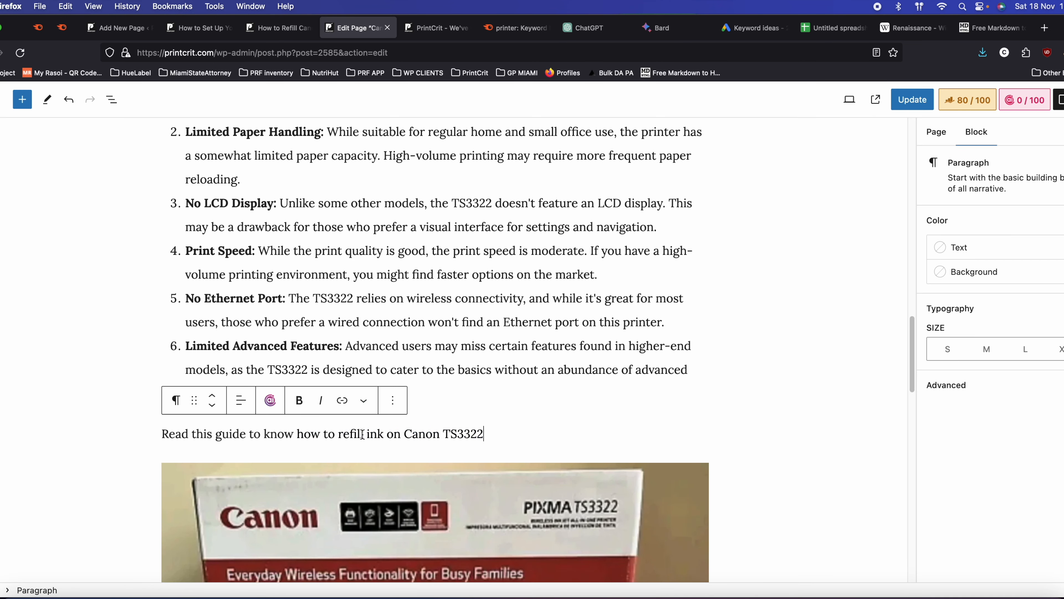
key("super+v")
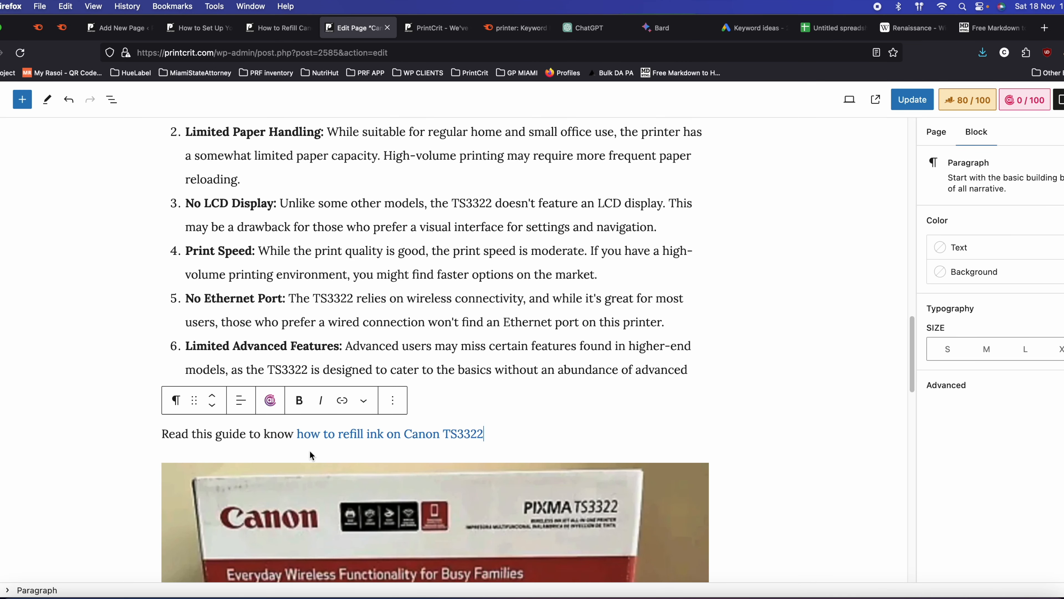
key("super+z")
left_click_drag(471, 433, 295, 435)
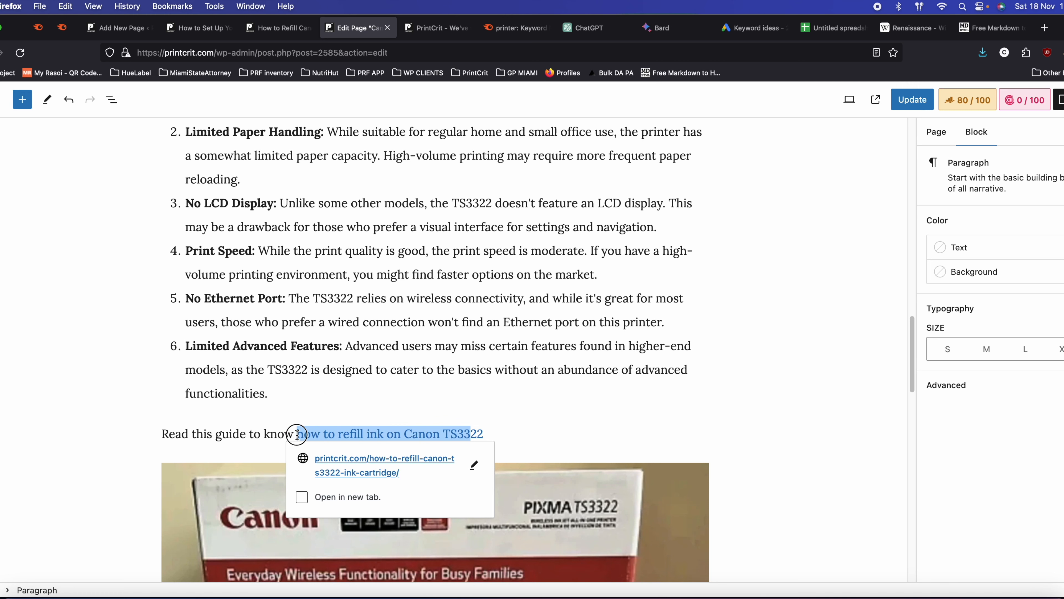
left_click(506, 428)
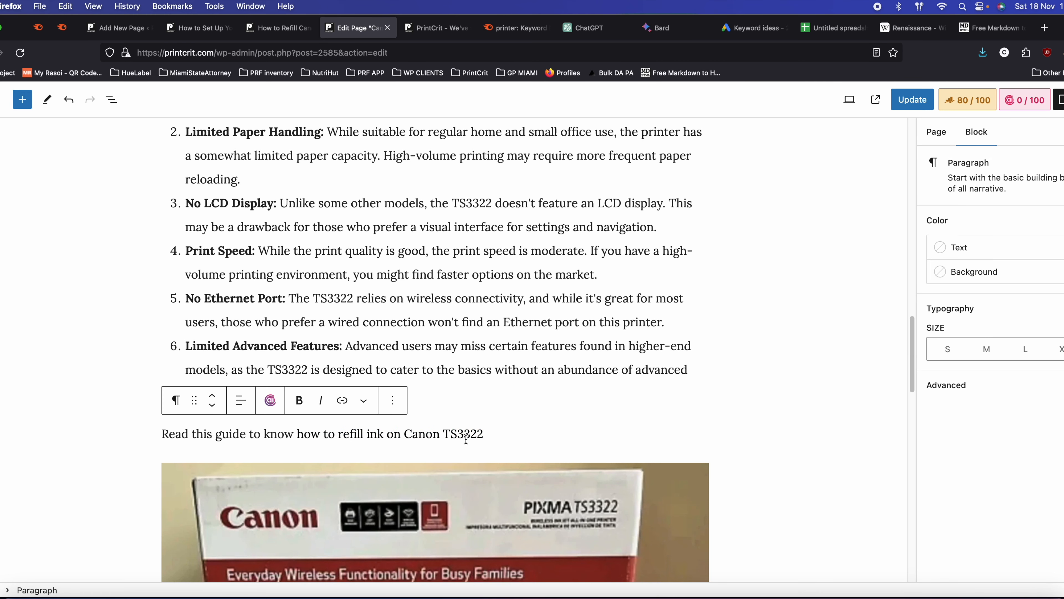
- Copy the address of the published Canon TS3322 setup guide and return to the review's editor
scroll(461, 377, "down", 5)
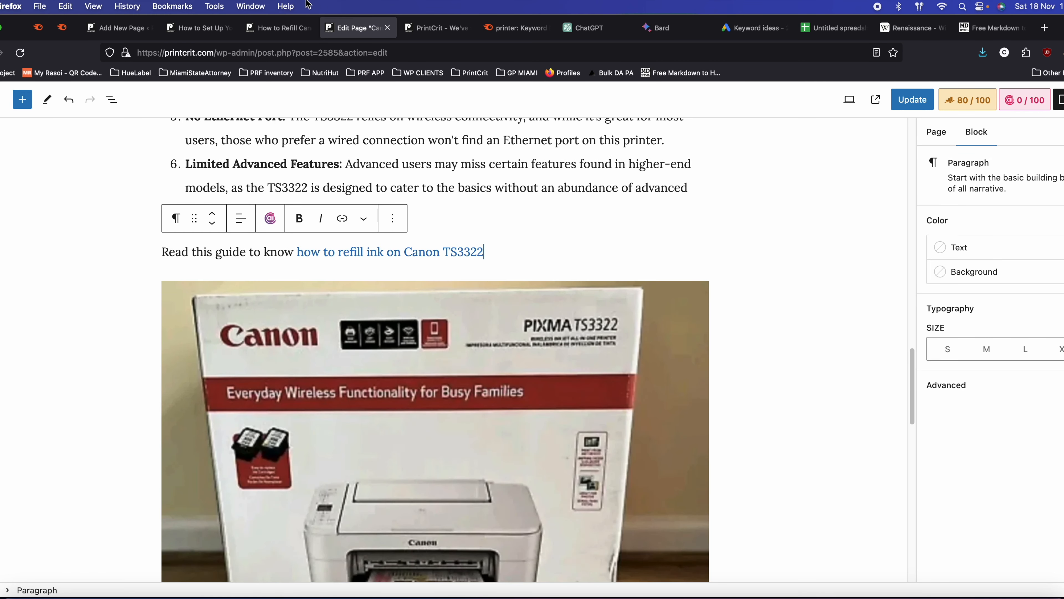
left_click(198, 30)
left_click(276, 61)
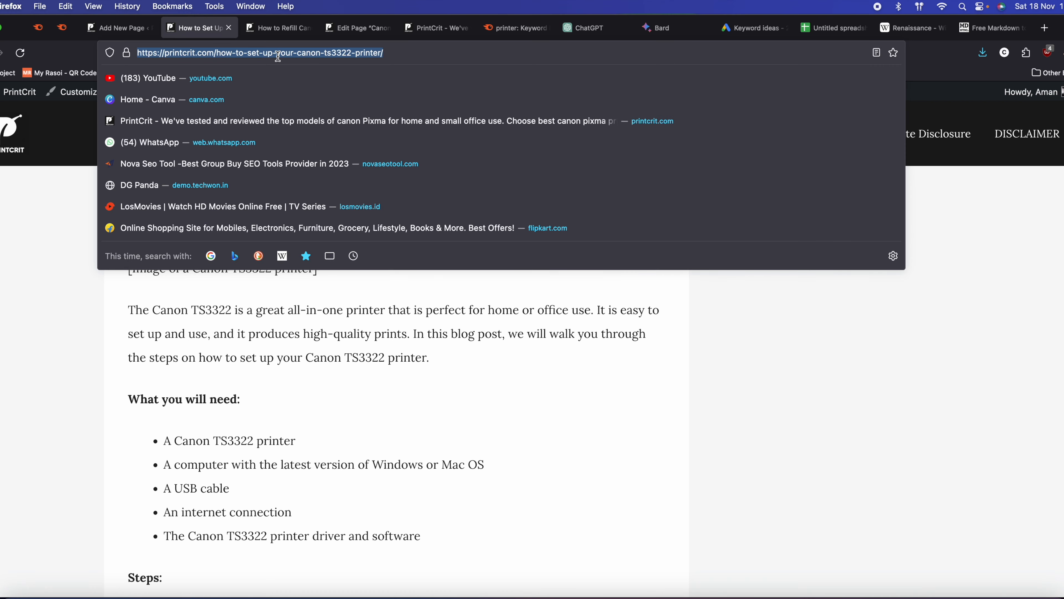
left_click(435, 27)
left_click(356, 27)
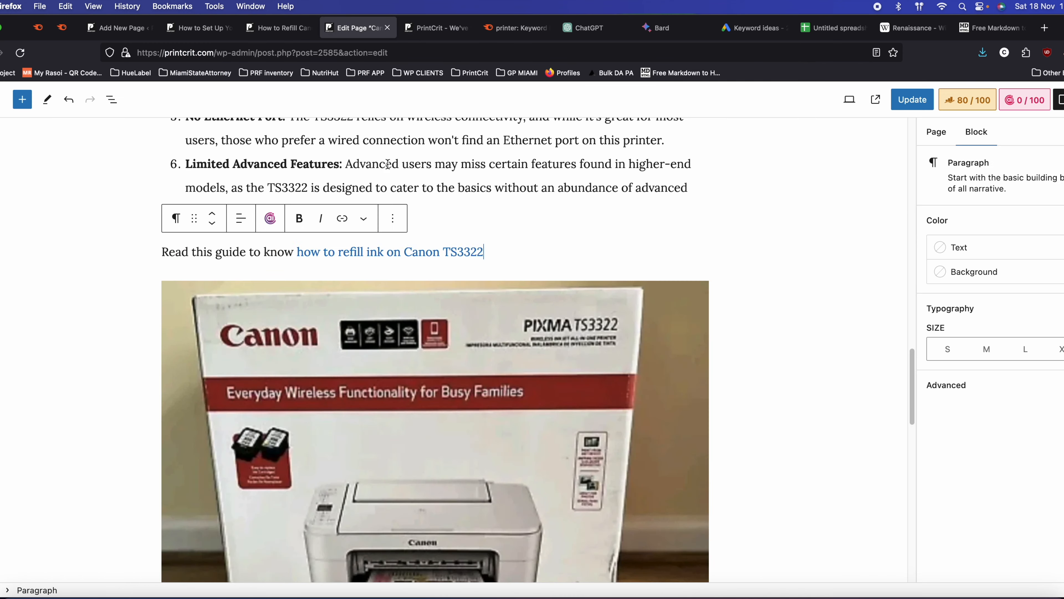
scroll(456, 252, "up", 8)
left_click(455, 252)
key("ctrl+f")
type("setup")
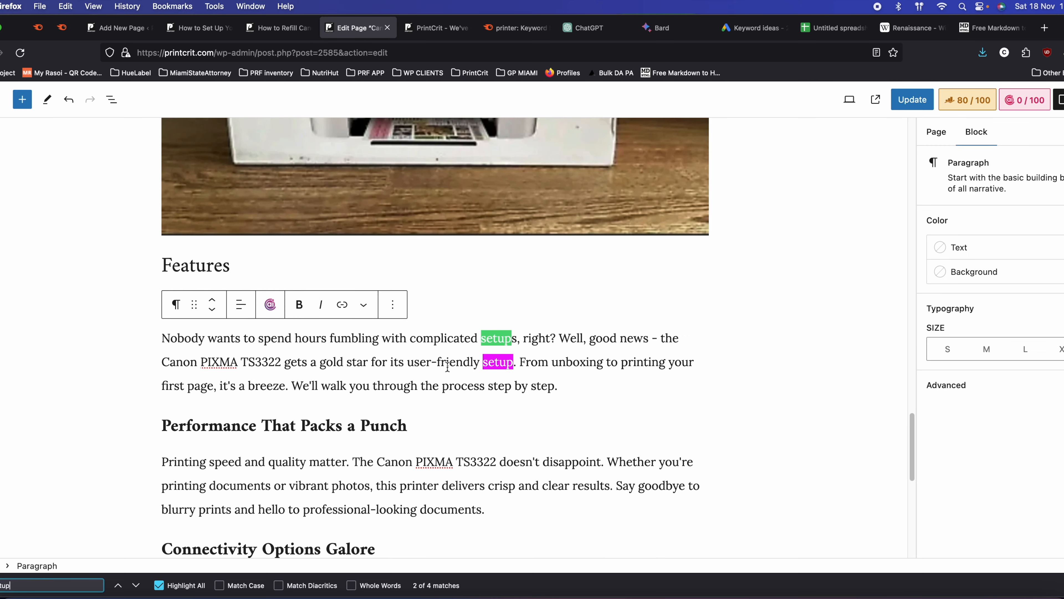
left_click(488, 368)
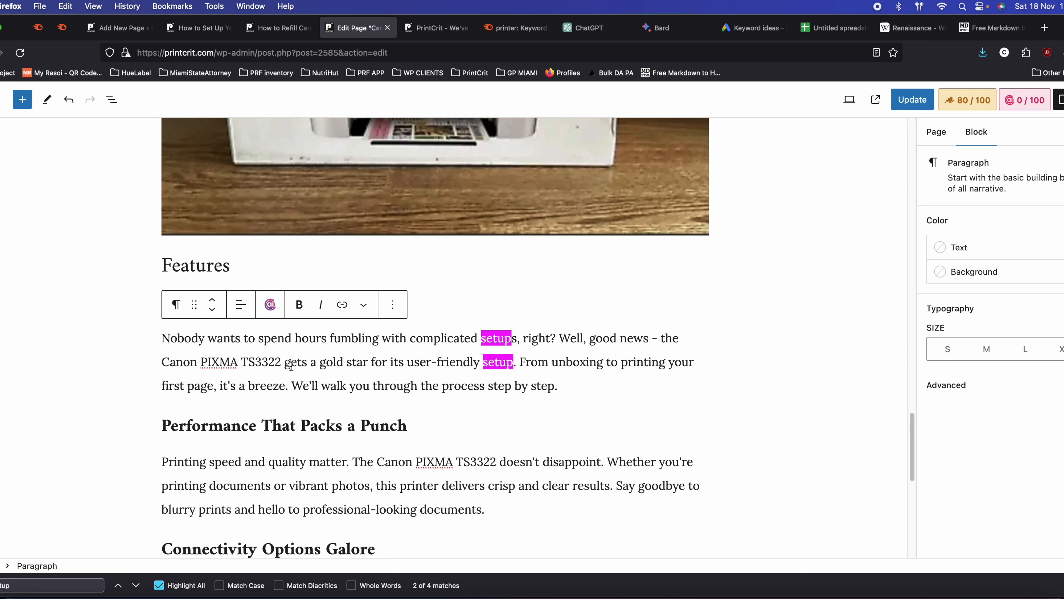
left_click_drag(405, 364, 513, 363)
left_click(343, 305)
key("super+v")
key("Return")
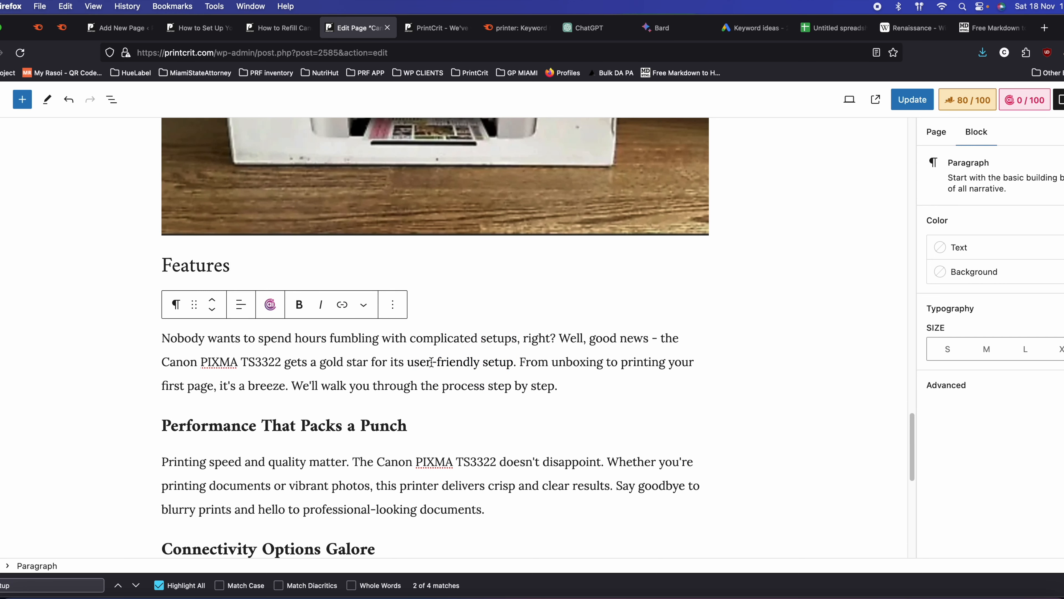
- Compare the setup guide's title with the review's text and check the refill guide page
double_click(230, 363)
left_click(197, 28)
left_click_drag(124, 216, 570, 223)
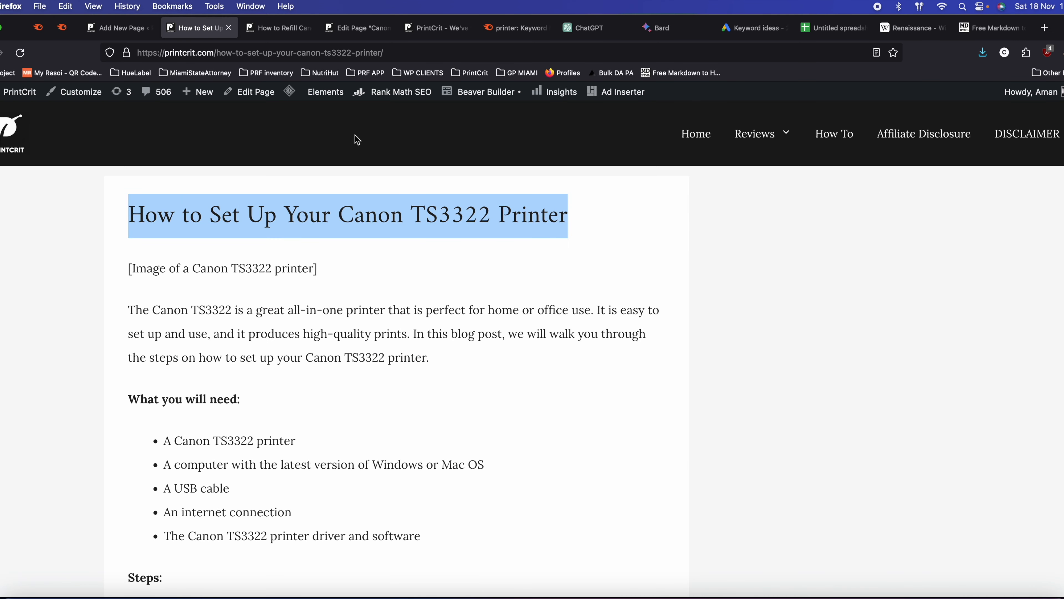
left_click(276, 28)
left_click(359, 27)
- Update the Canon PIXMA TS3322 review page and open its published version
left_click(893, 109)
scroll(532, 256, "up", 20)
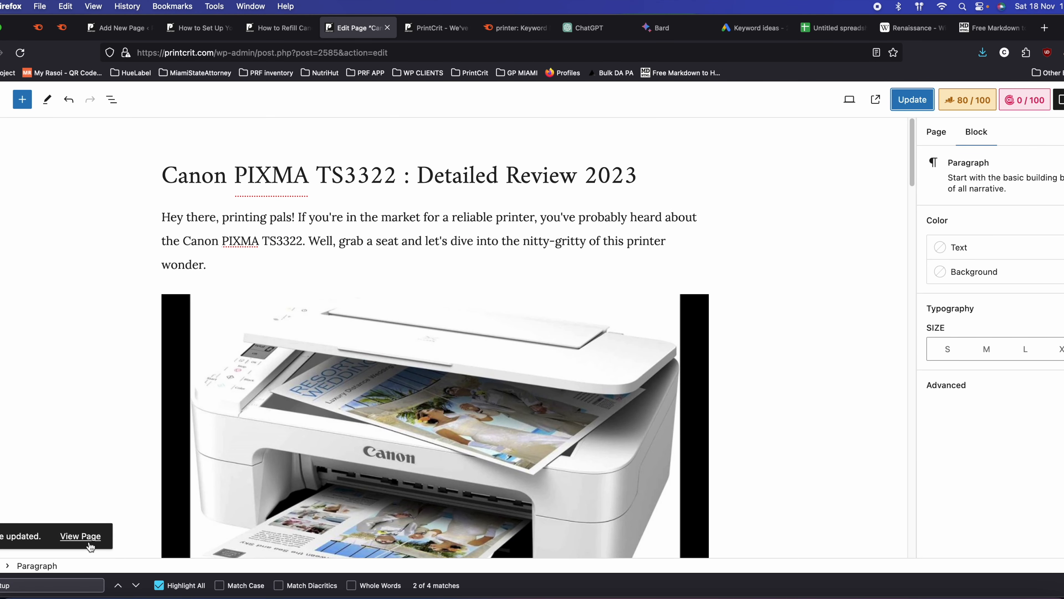
left_click(88, 542)
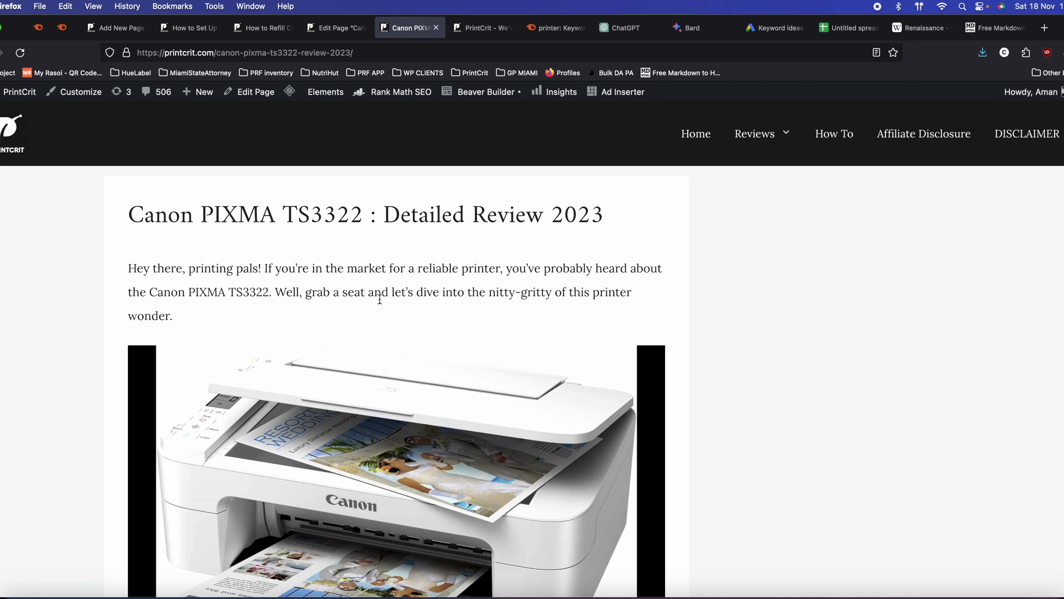
- Look through the published review and test the "how to refill ink on Canon TS3322" link below the Cons
scroll(413, 260, "down", 20)
scroll(290, 386, "down", 6)
scroll(290, 385, "up", 8)
scroll(291, 385, "down", 14)
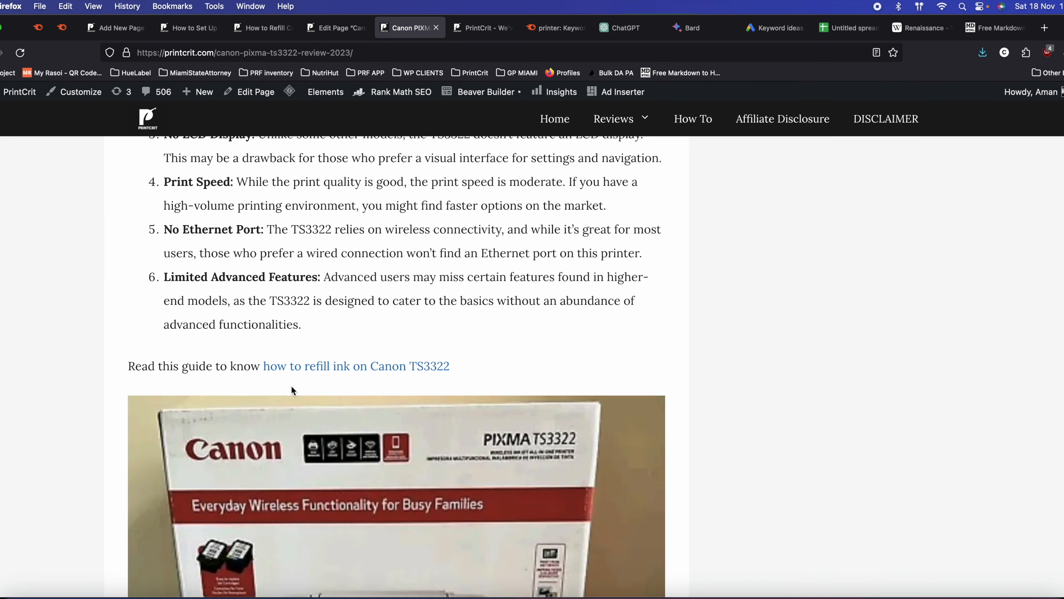
left_click(308, 371)
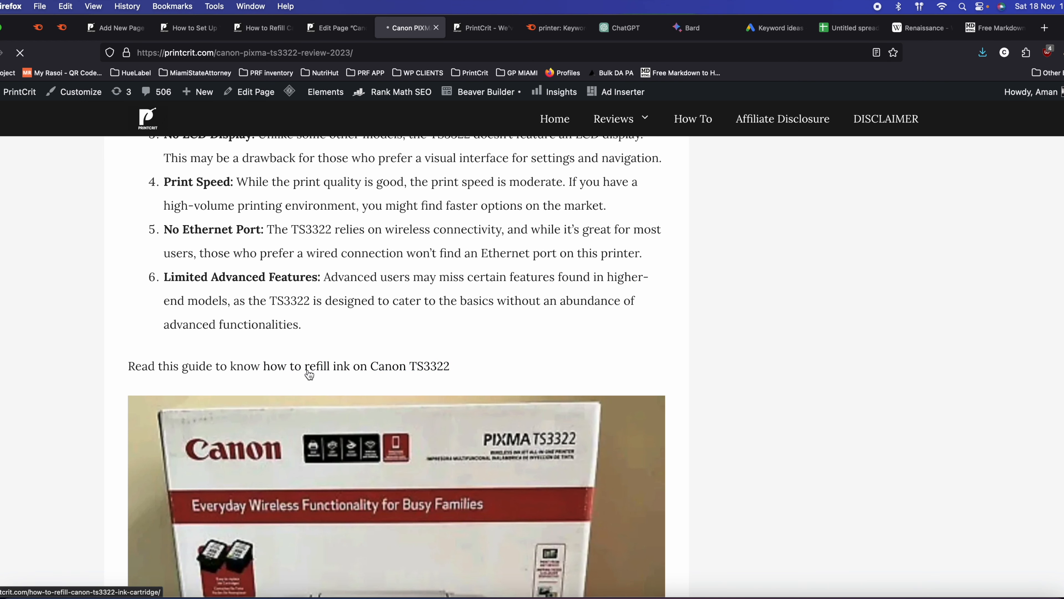
scroll(264, 242, "down", 3)
scroll(264, 242, "up", 3)
- Open the "How to Refill Canon TS3322 Ink Cartridge" page for editing
left_click(329, 28)
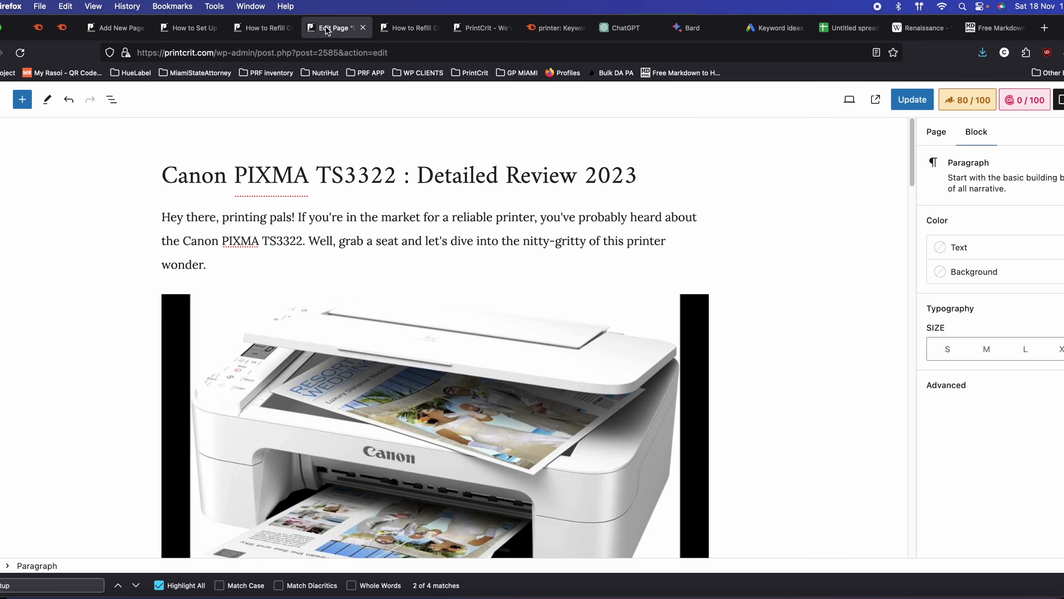
left_click(251, 29)
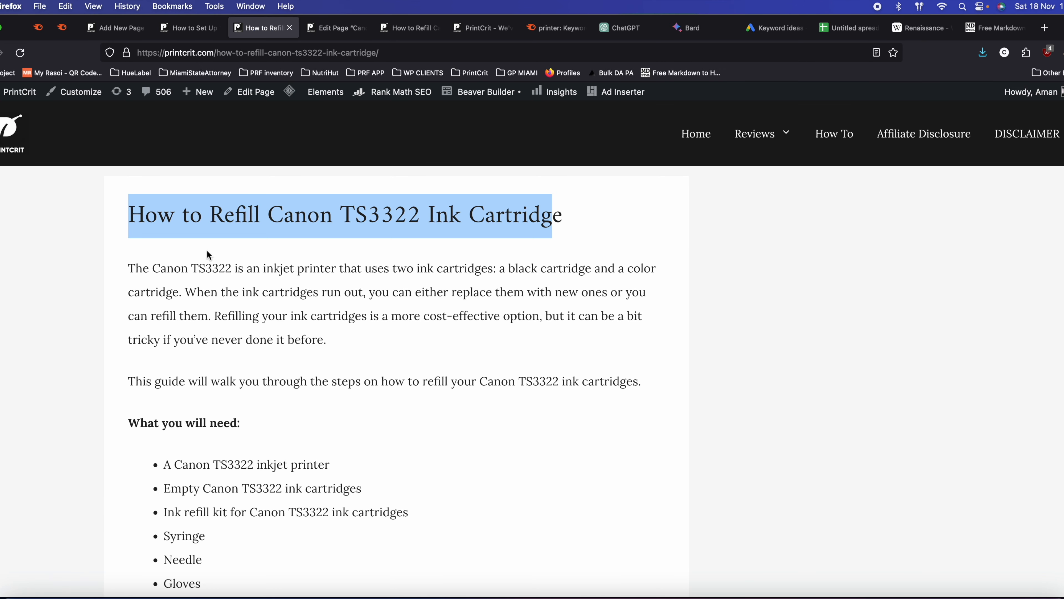
left_click(225, 222)
left_click(251, 92)
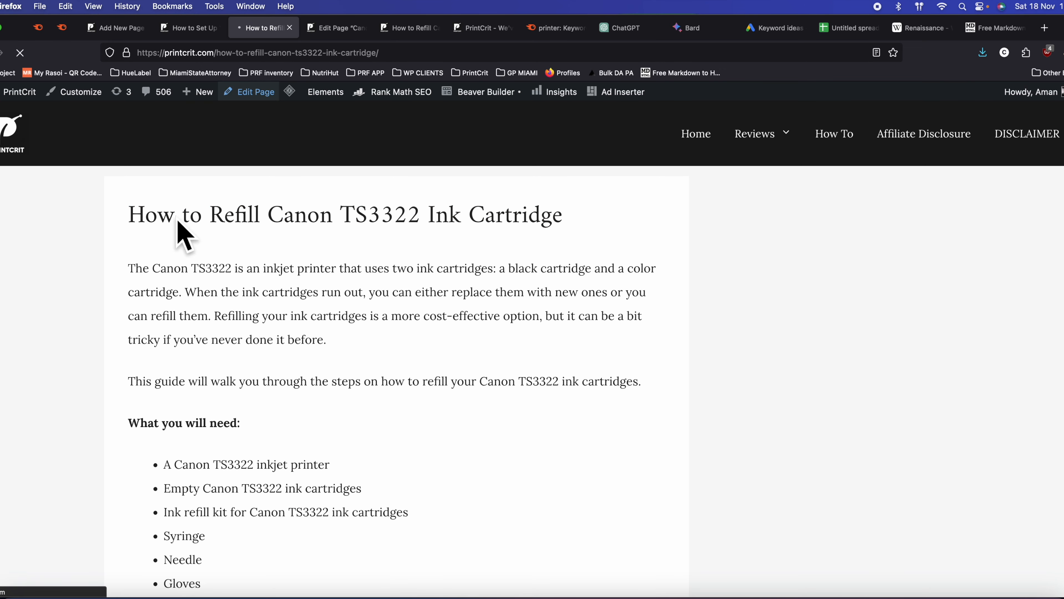
left_click_drag(176, 218, 500, 217)
left_click(369, 27)
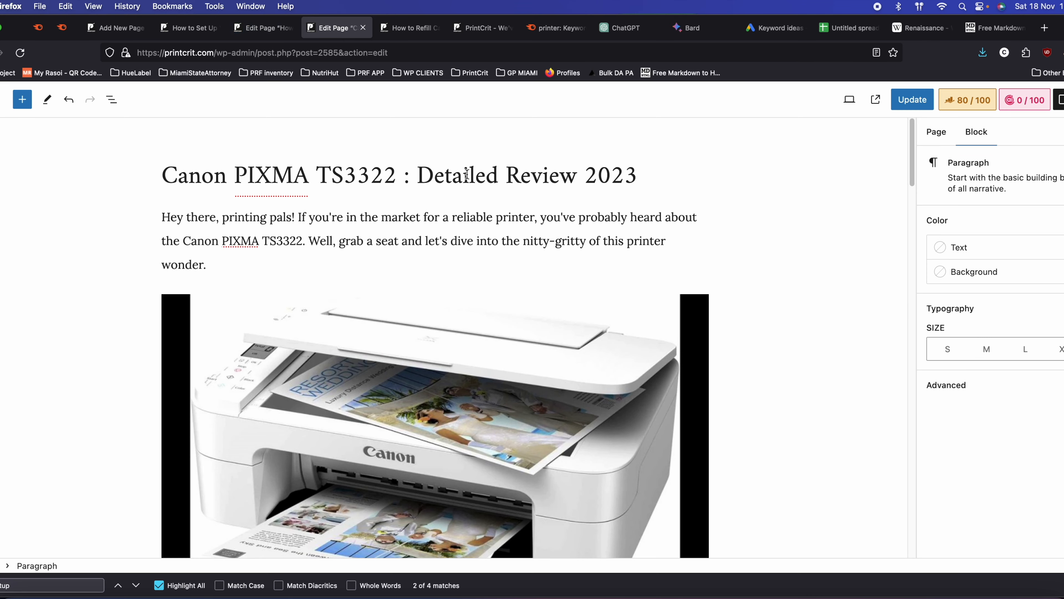
- Go back from the opened refill guide to the published review and copy the review's address
left_click(408, 27)
left_click(1, 53)
left_click(318, 53)
scroll(268, 291, "up", 15)
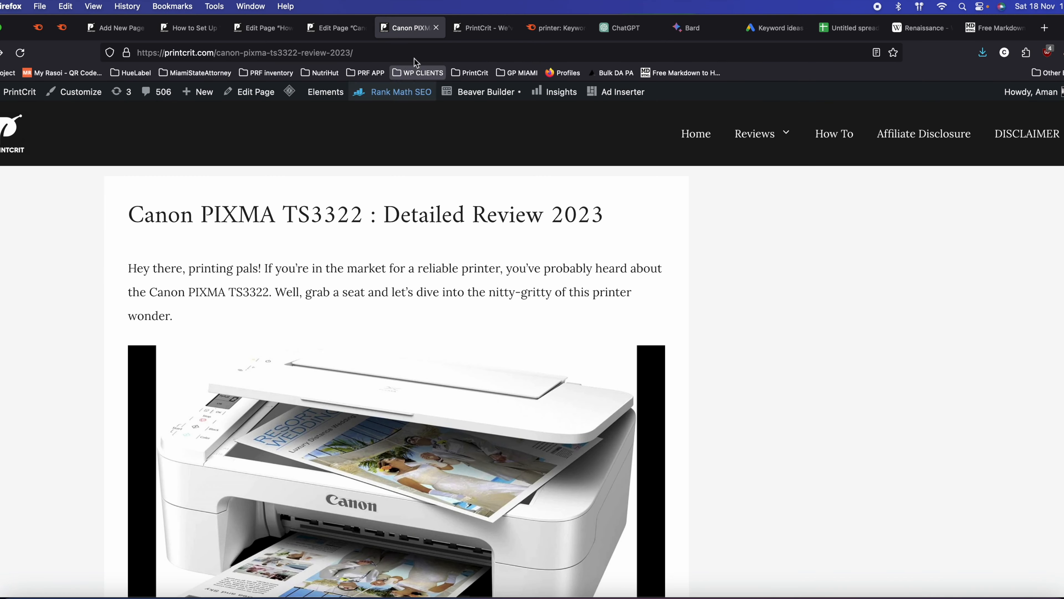
left_click(367, 52)
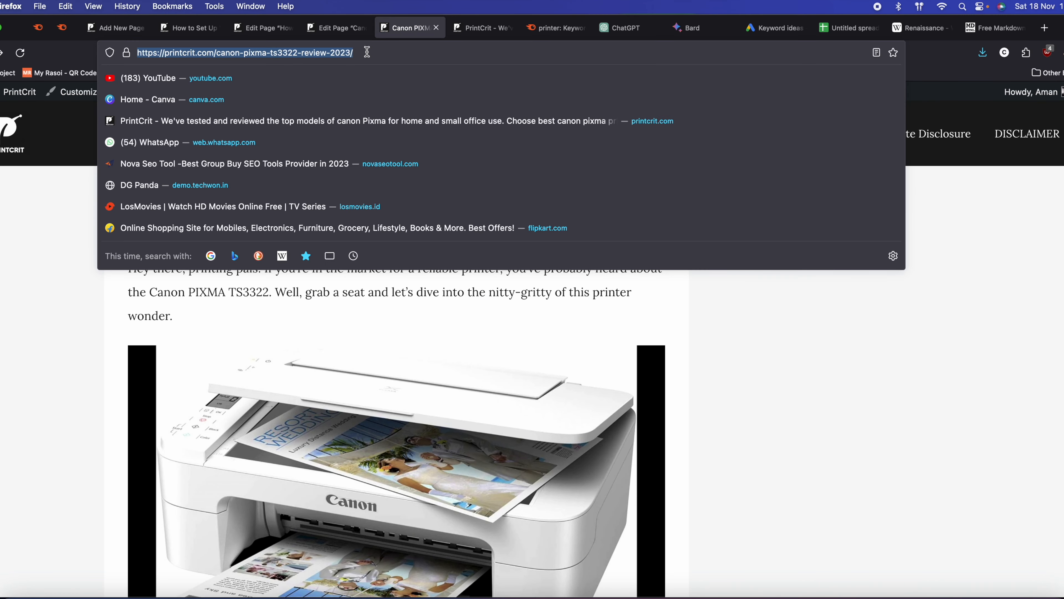
left_click(256, 28)
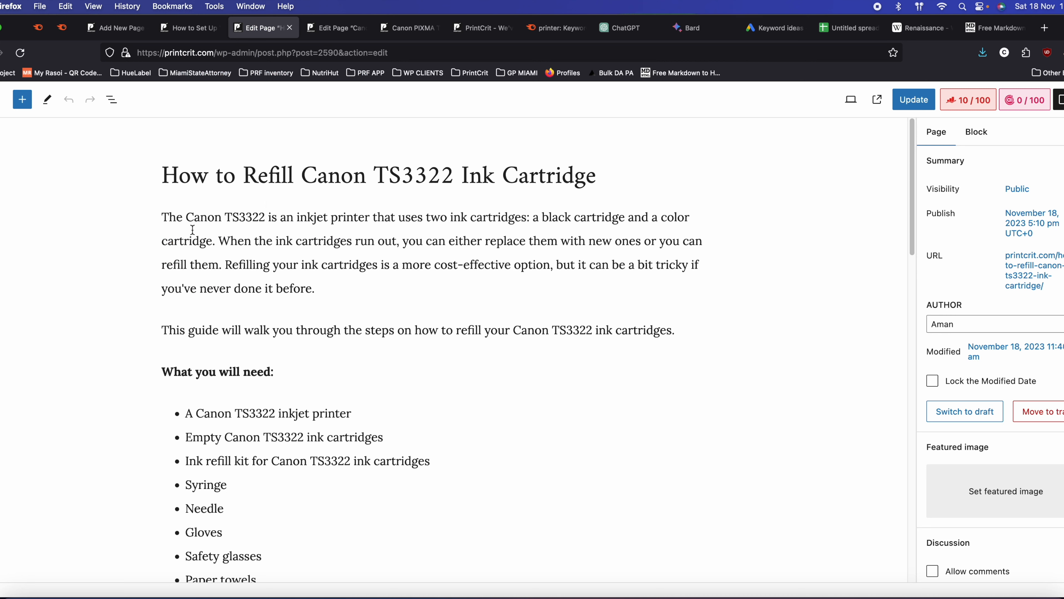
left_click_drag(186, 216, 266, 217)
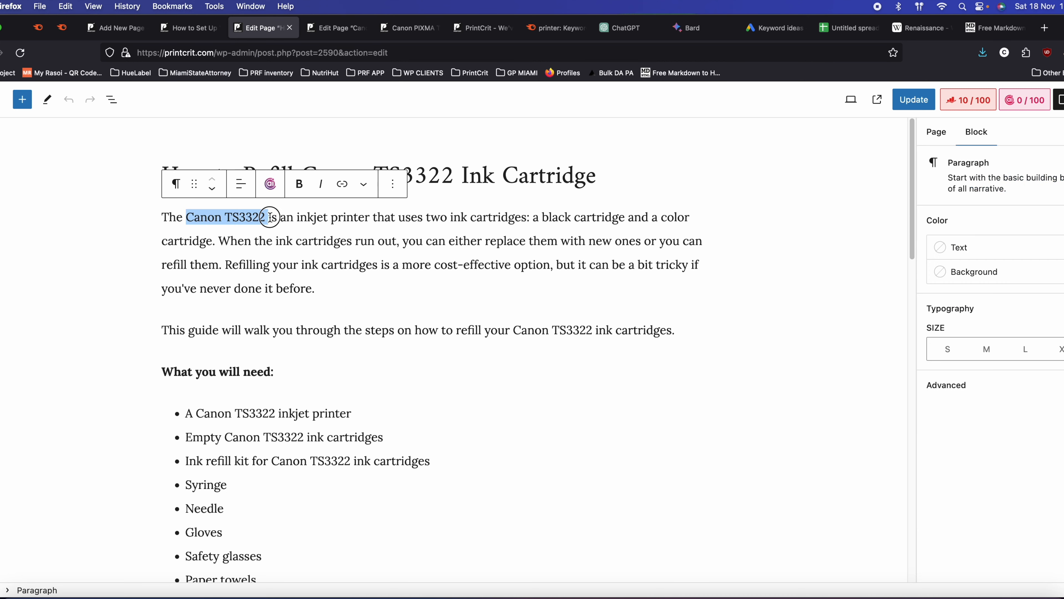
left_click(342, 184)
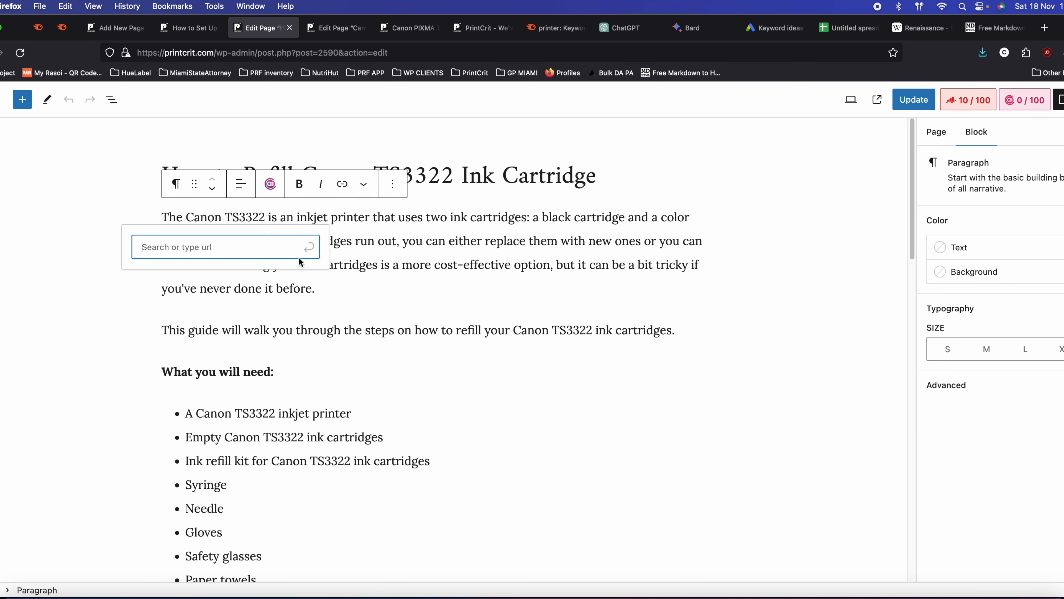
key("super+v")
key("Return")
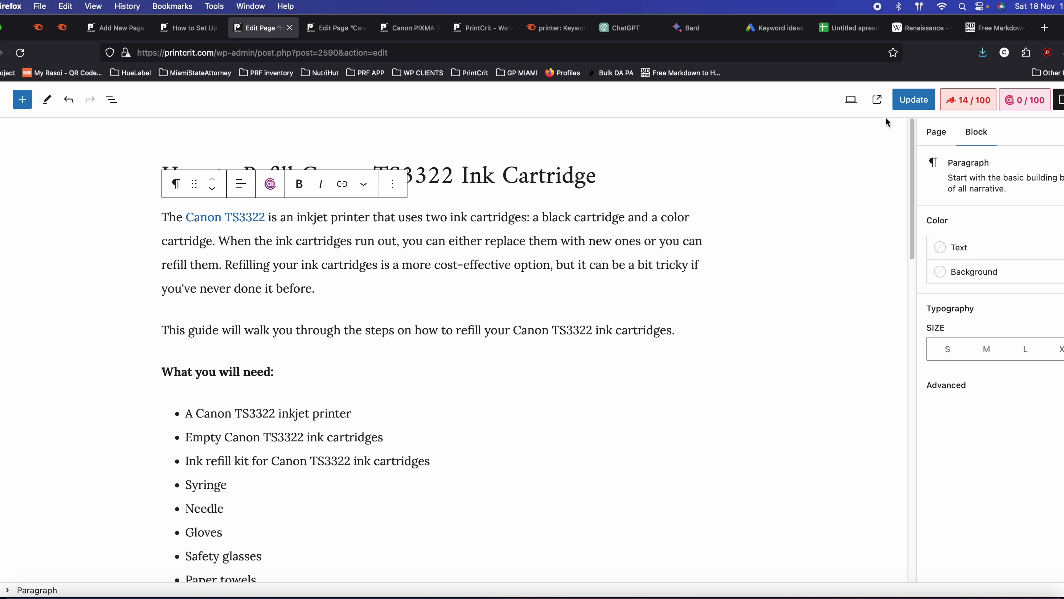
left_click(208, 31)
left_click(246, 53)
key("super+c")
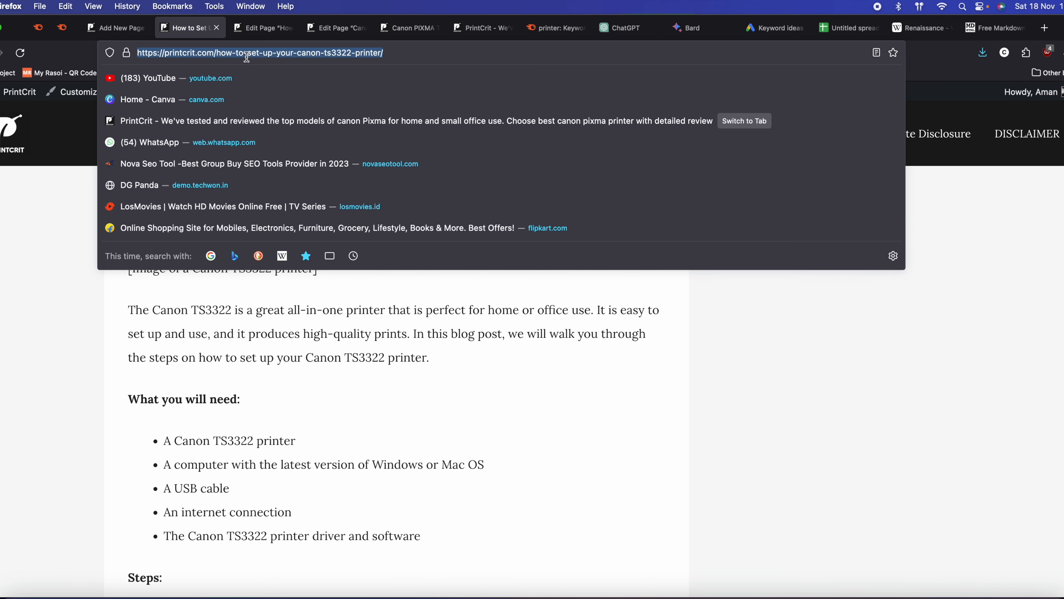
left_click(262, 28)
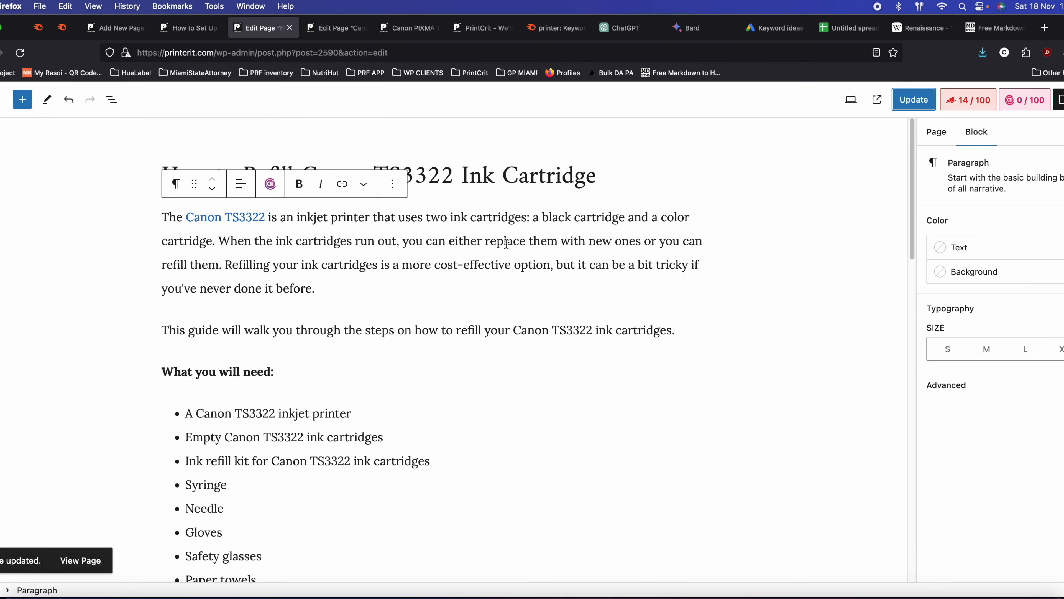
- Search the refill guide for "setup" and look through its text for a suitable place to link the setup guide
scroll(479, 167, "down", 2)
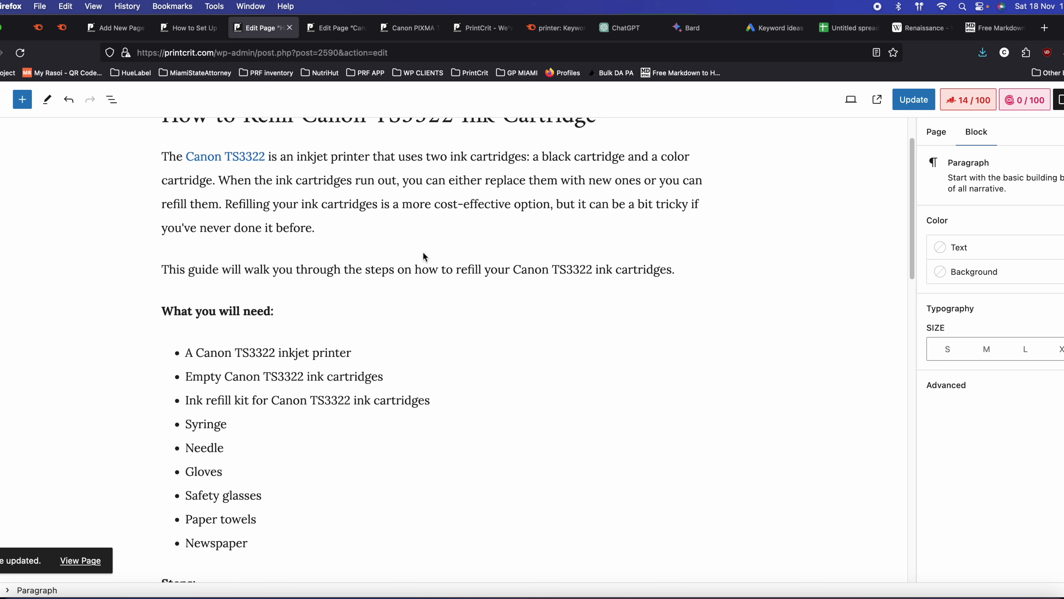
key("super+f")
type("setu")
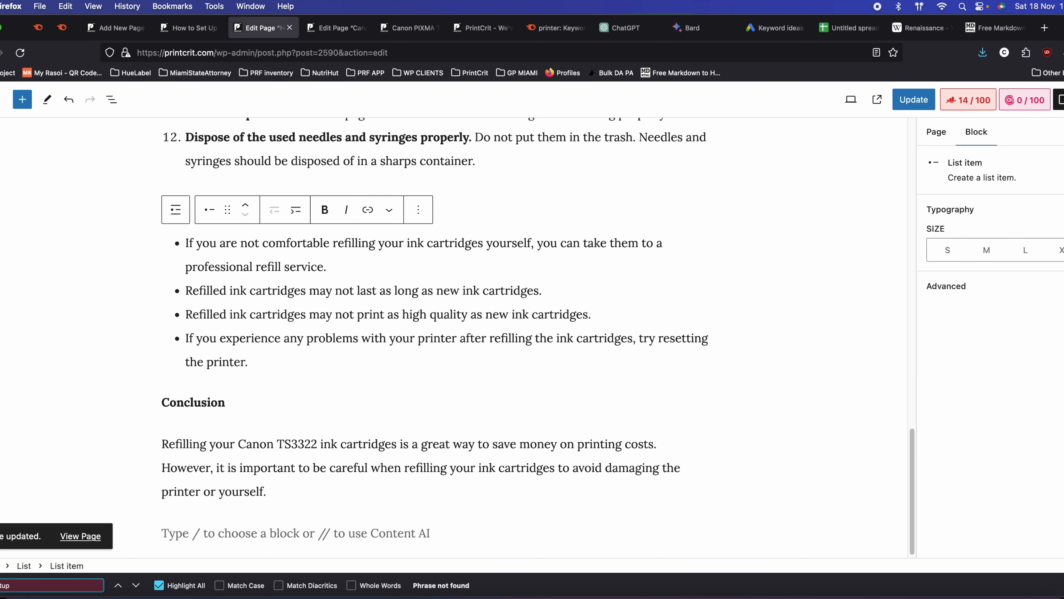
scroll(465, 297, "up", 20)
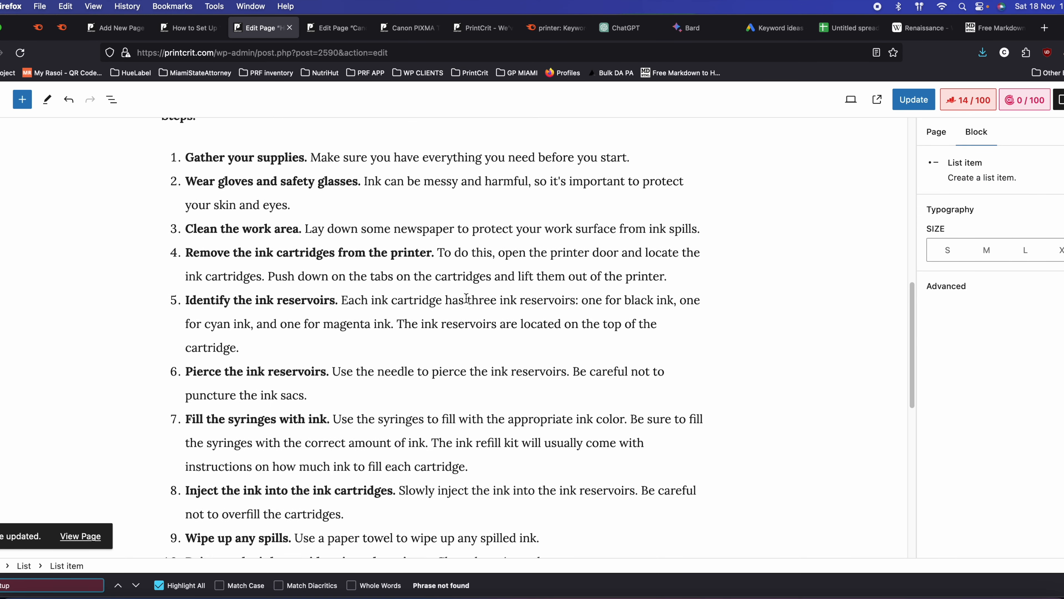
scroll(341, 236, "up", 5)
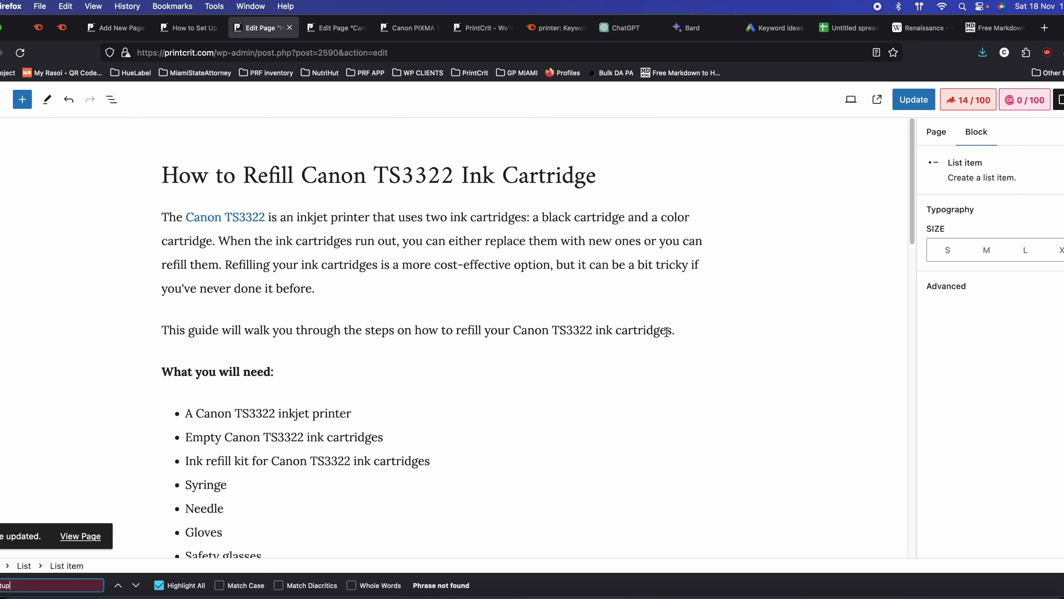
scroll(352, 297, "down", 20)
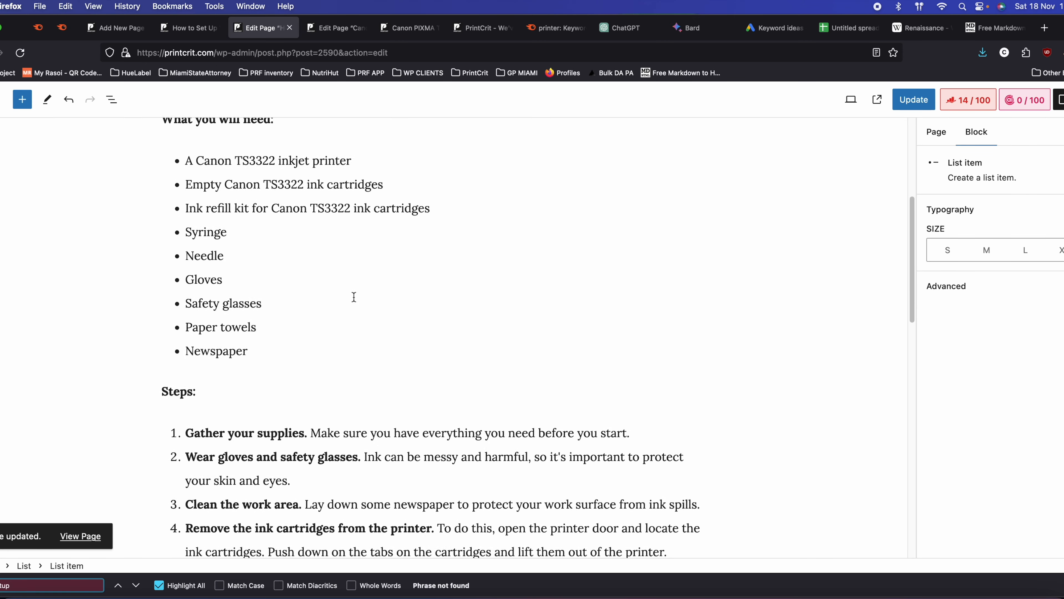
scroll(340, 338, "up", 20)
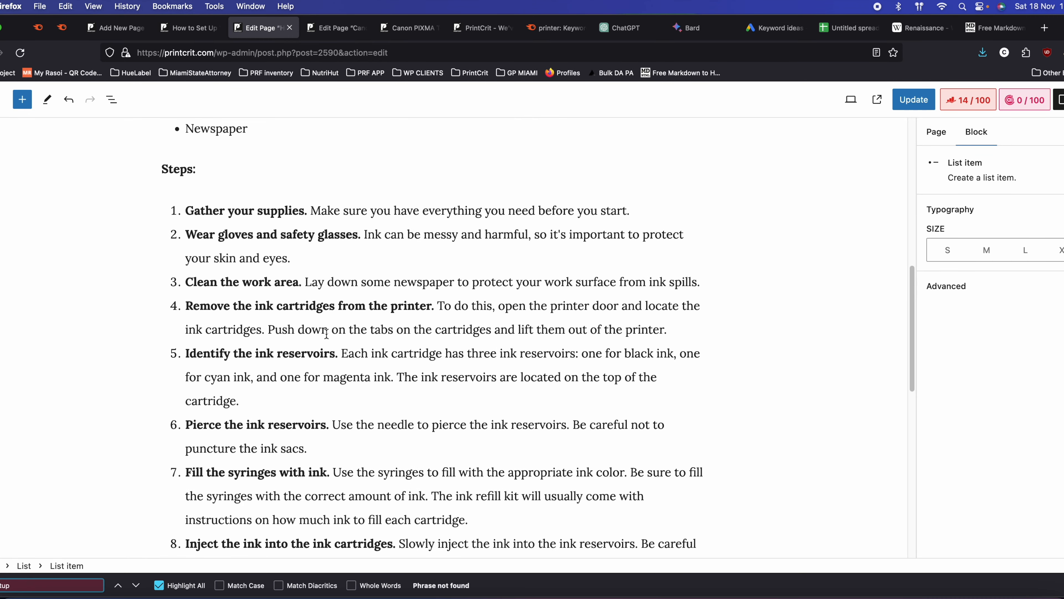
scroll(303, 368, "down", 20)
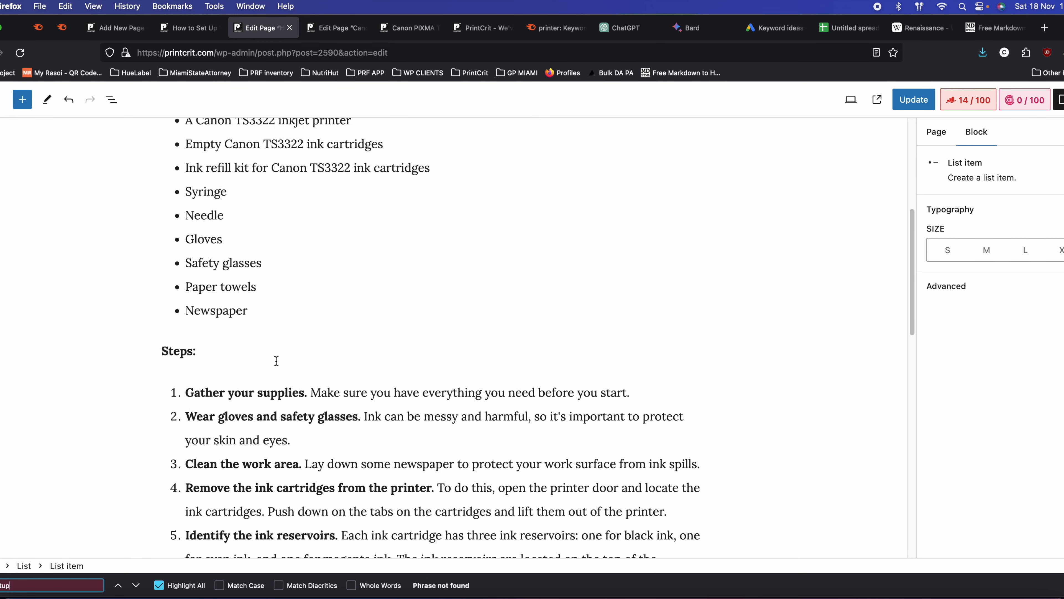
- Add the paragraph "Read here to know how to setup TS3322" between the Tips list and the Conclusion heading
left_click(275, 408)
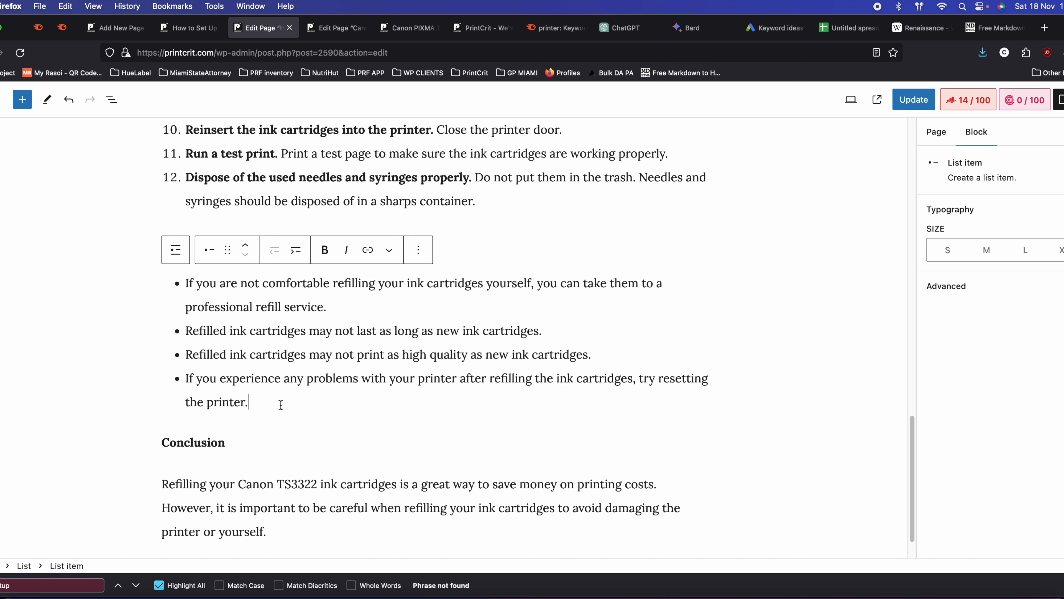
key("Return")
key("Return")
type("Read ")
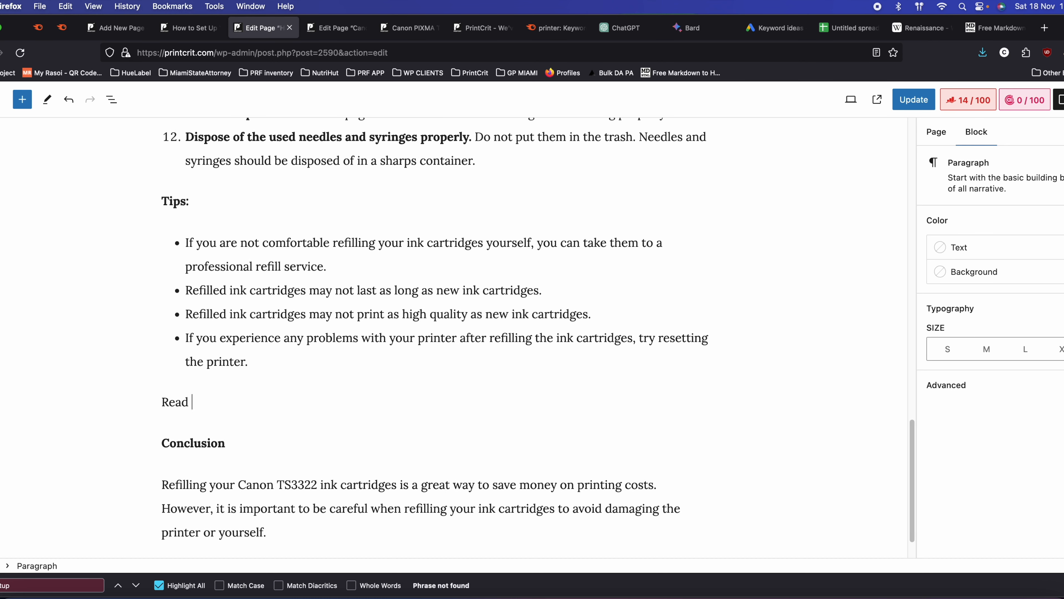
type("here to know how to setup")
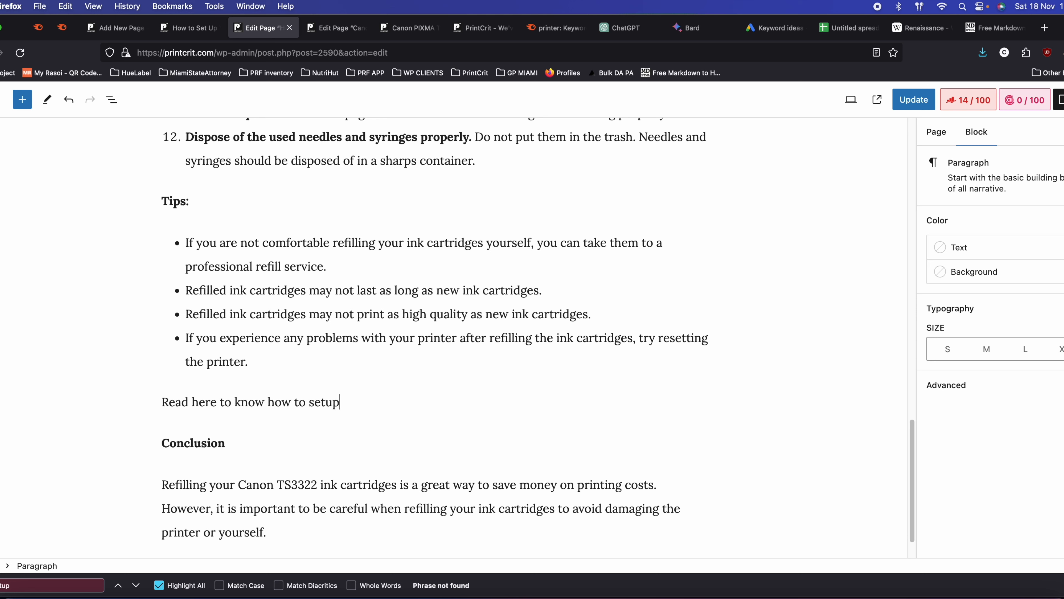
type(" TS3322")
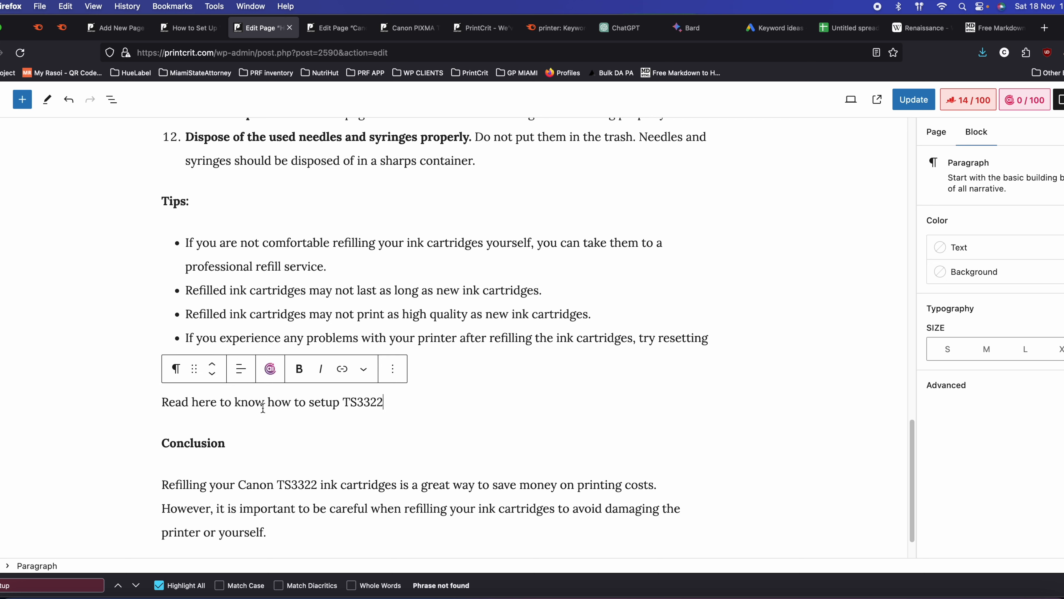
left_click_drag(268, 402, 383, 401)
left_click(342, 369)
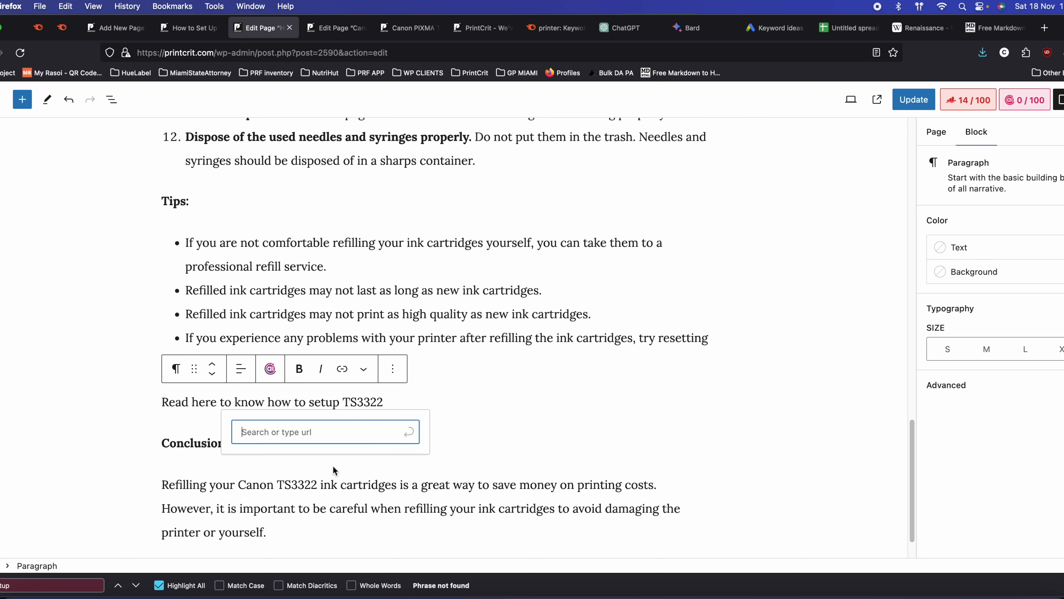
key("super+v")
key("Return")
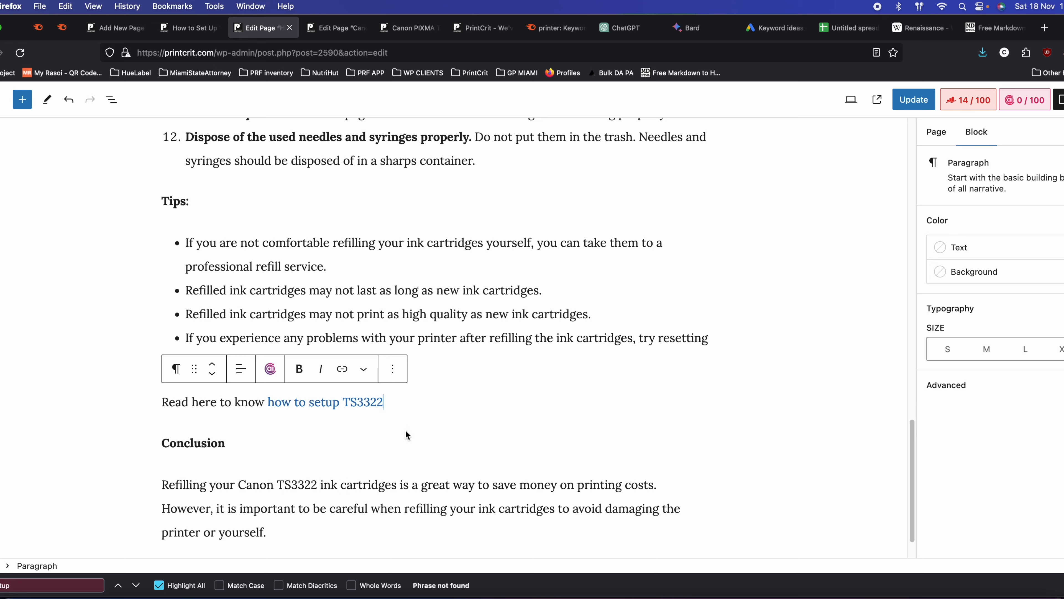
left_click(909, 102)
scroll(243, 238, "up", 15)
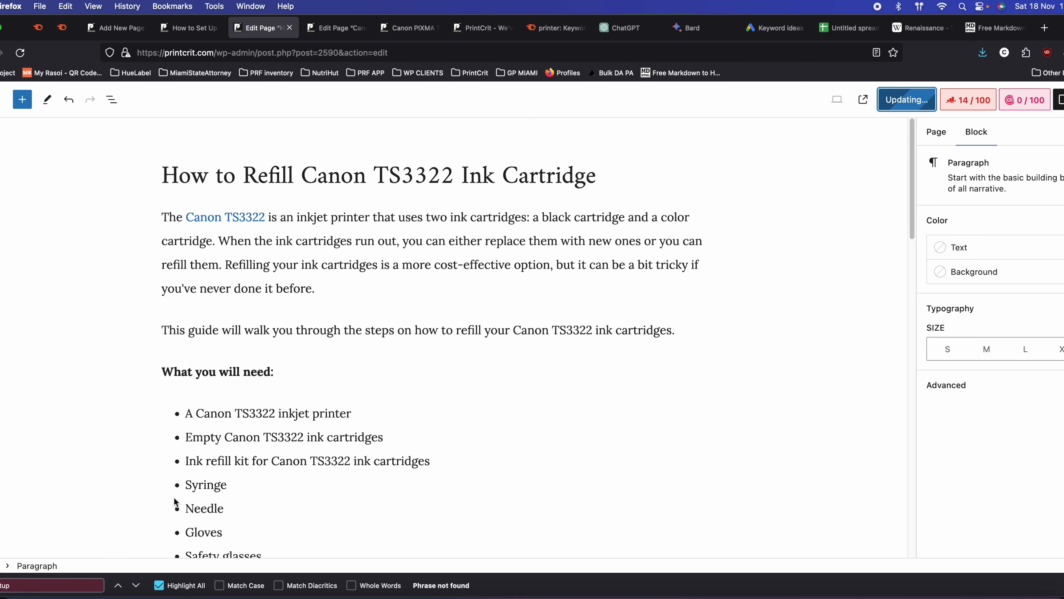
- View the published refill guide, check its review and setup links, and follow the setup link
left_click(79, 536)
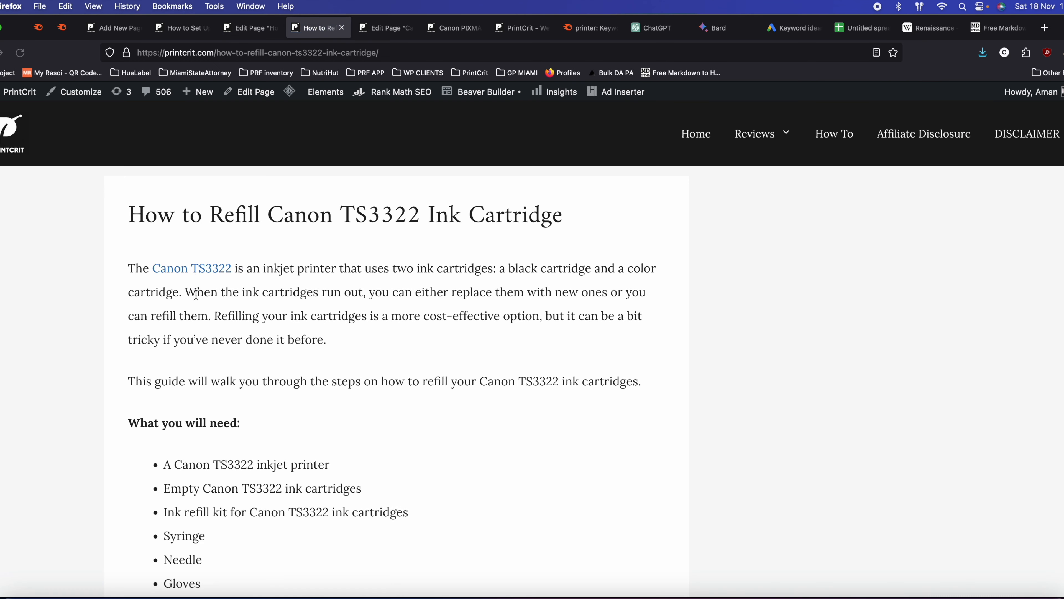
scroll(239, 340, "down", 5)
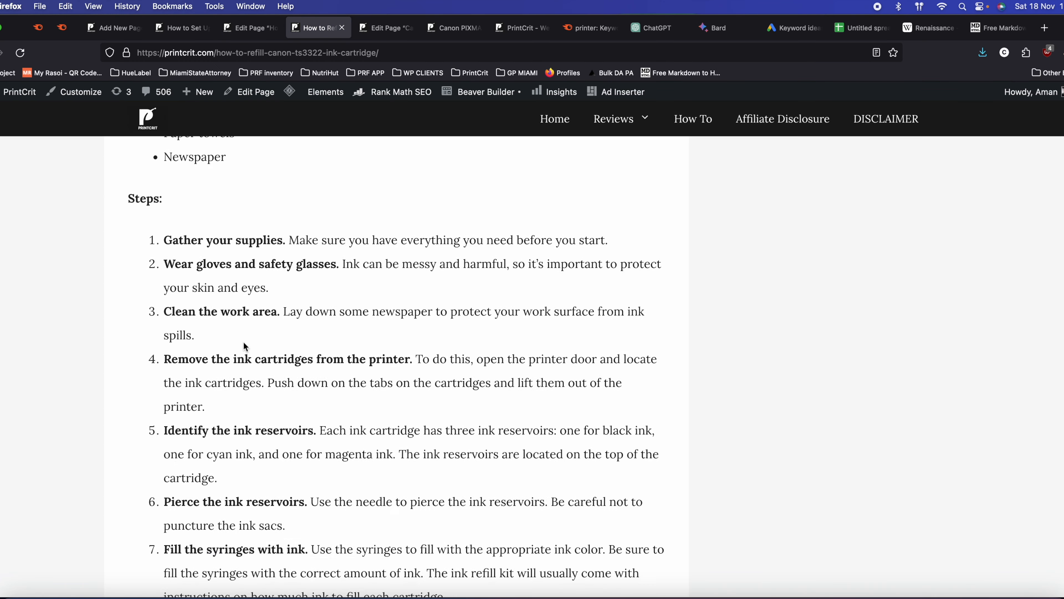
scroll(245, 346, "up", 5)
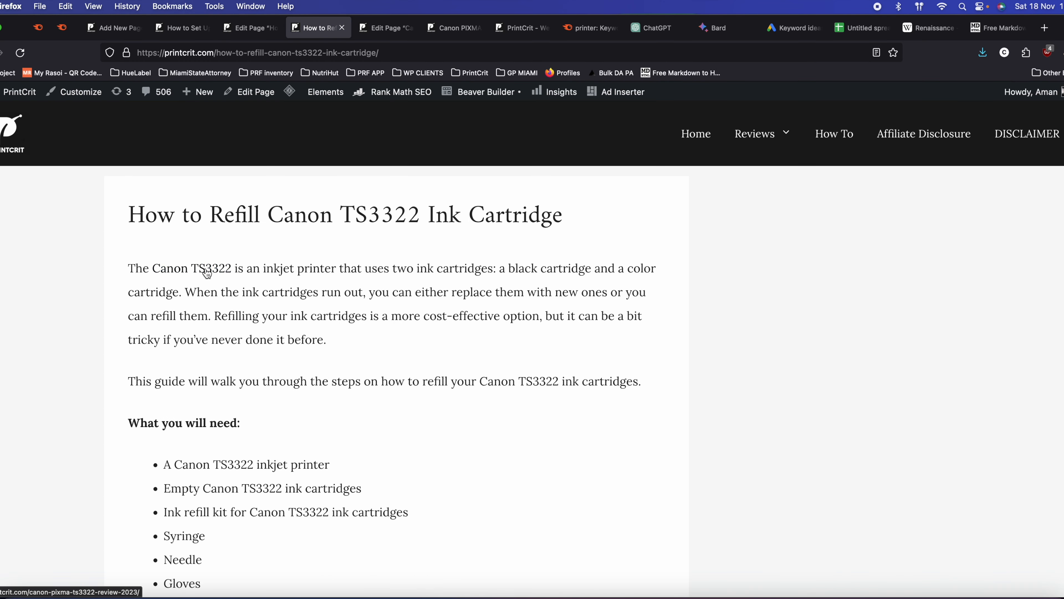
scroll(262, 316, "down", 15)
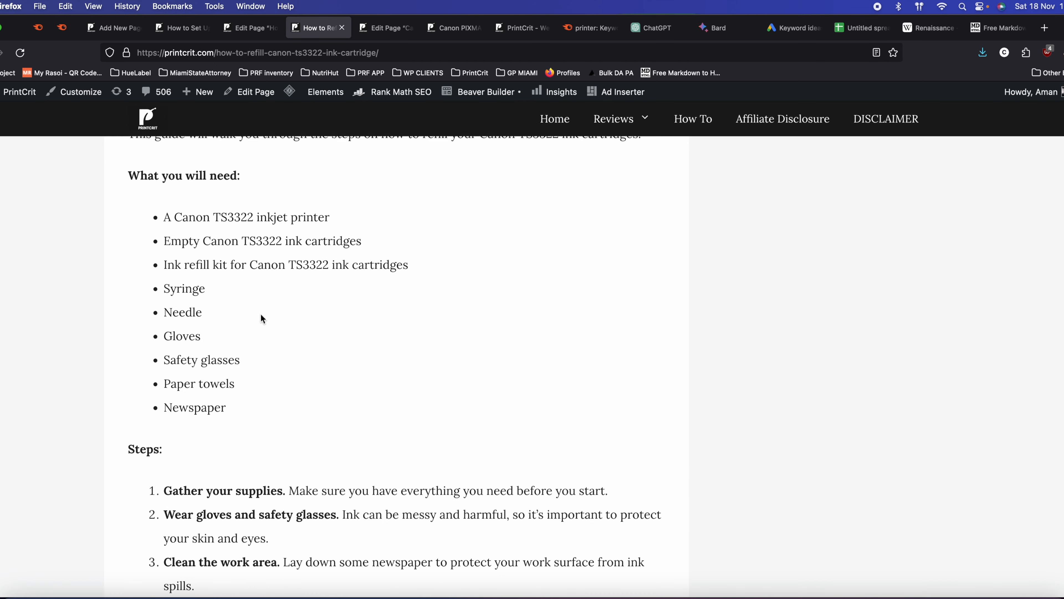
scroll(289, 320, "up", 15)
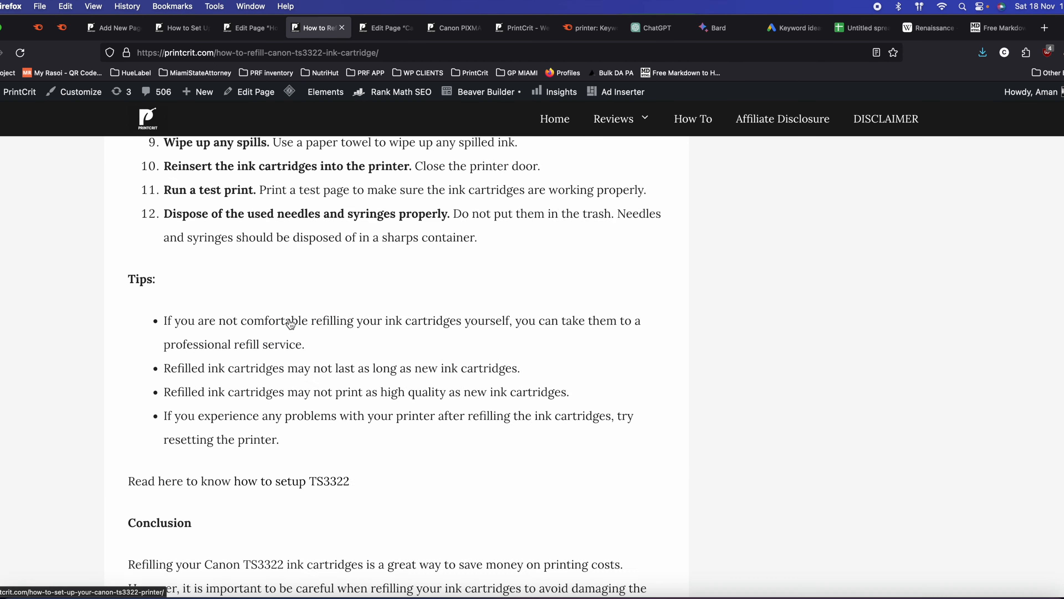
left_click_drag(190, 215, 495, 222)
left_click(448, 252)
scroll(422, 334, "down", 15)
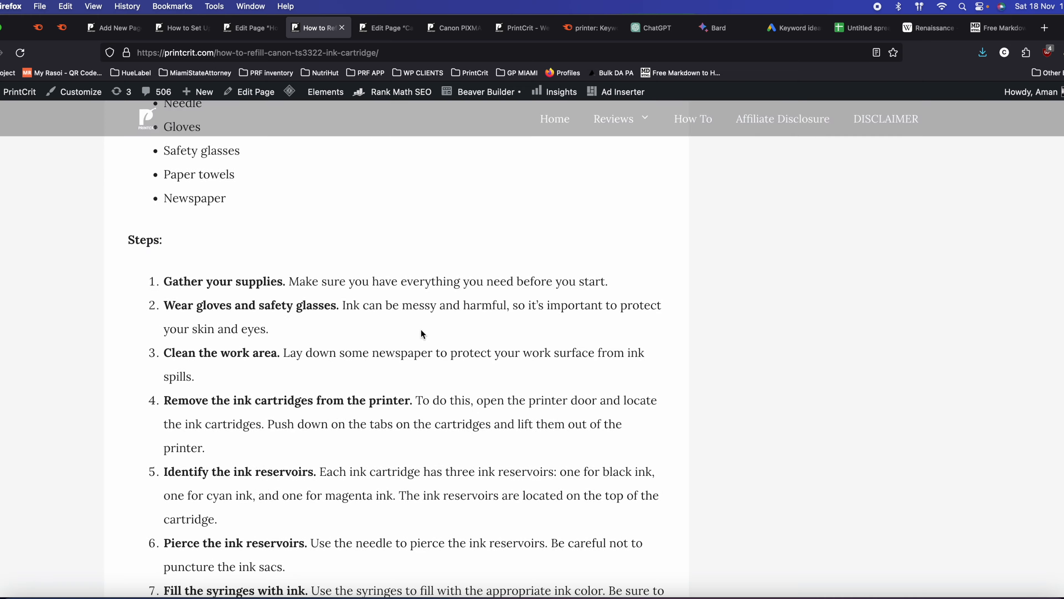
left_click(311, 274)
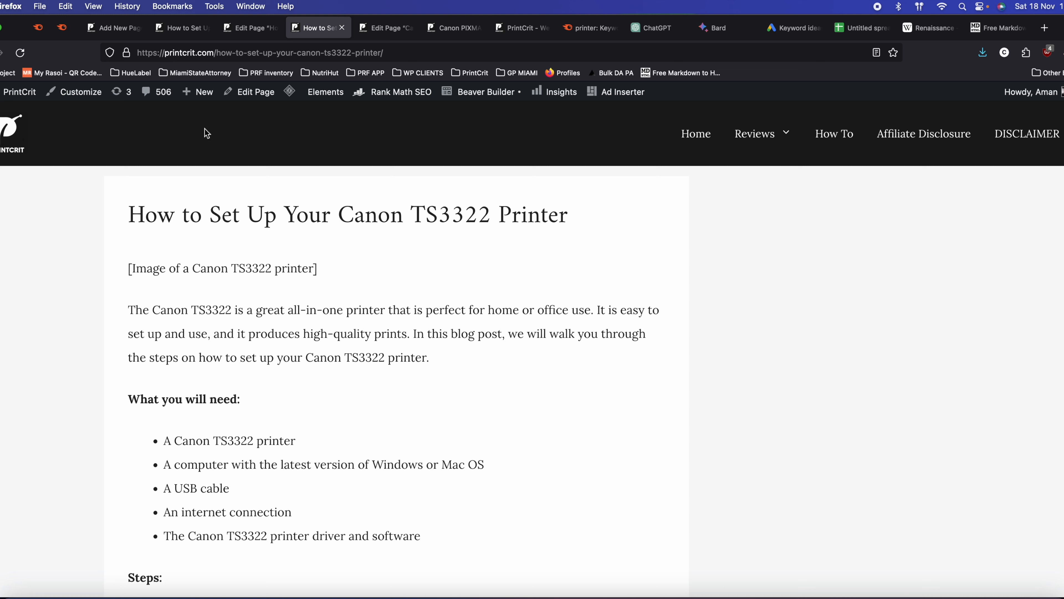
- Open the published page "How to Set Up Your Canon TS3322 Printer" for editing
left_click(180, 28)
left_click(369, 212)
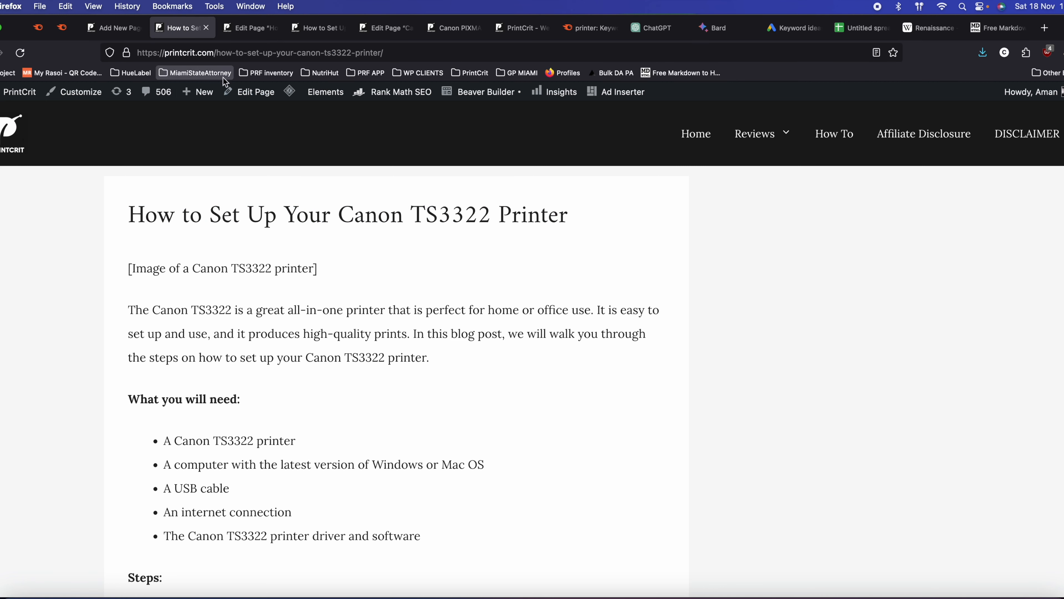
left_click(258, 96)
left_click(304, 30)
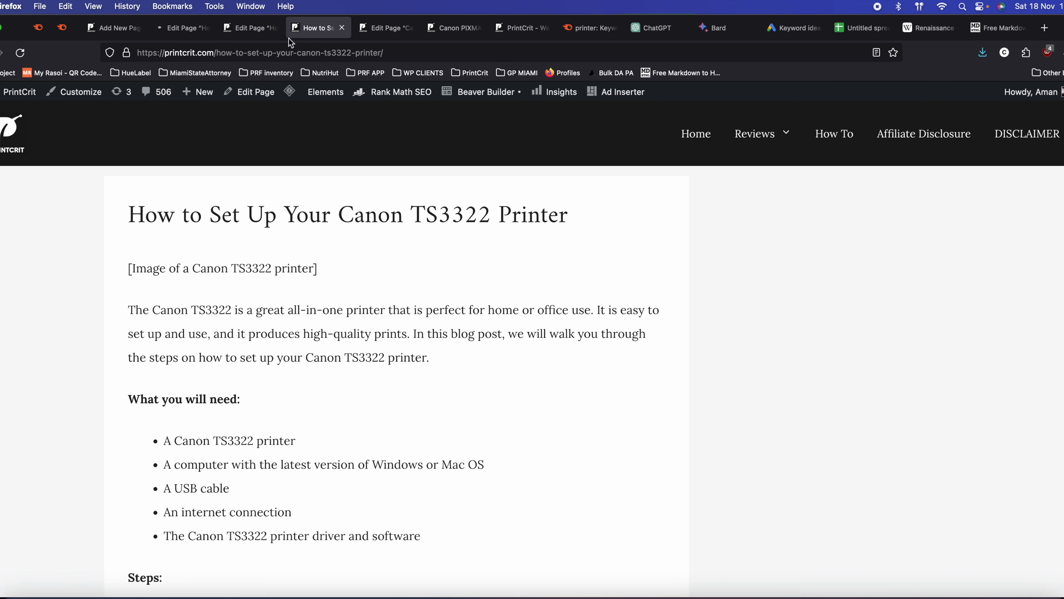
left_click(268, 55)
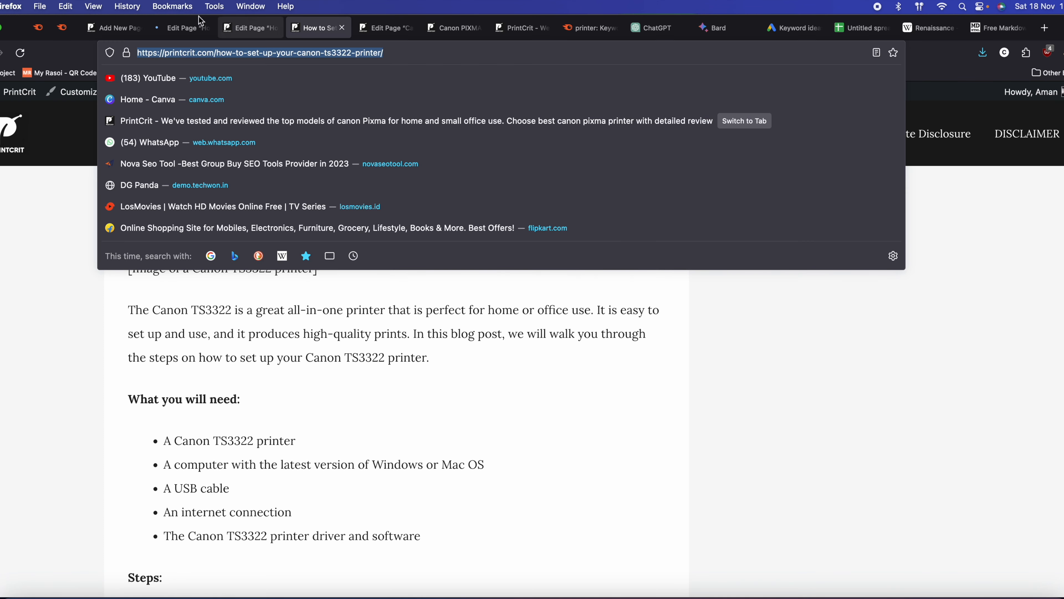
left_click(180, 28)
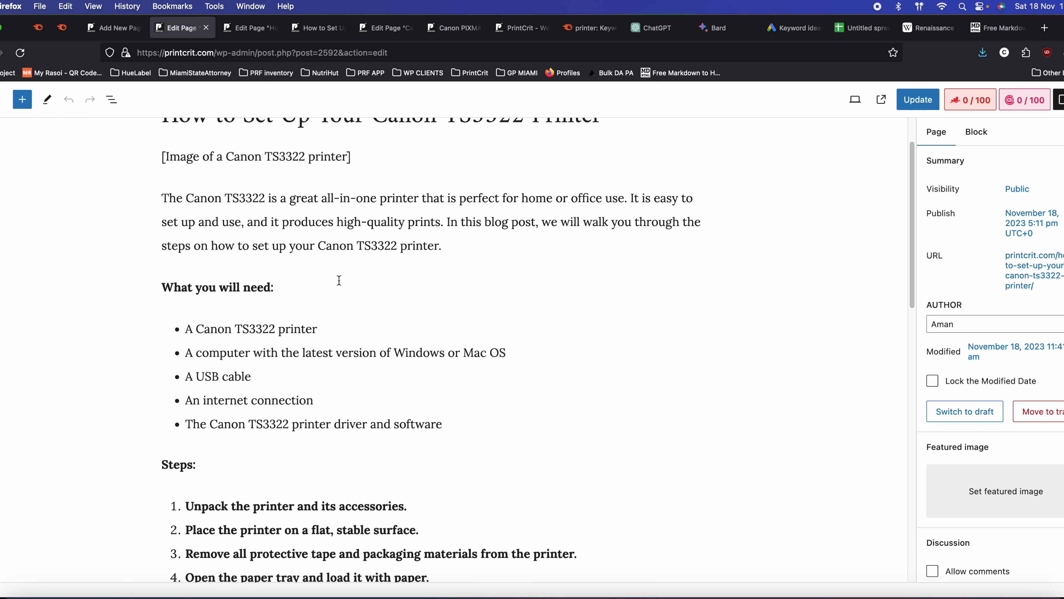
left_click(314, 27)
scroll(268, 324, "down", 1)
left_click(0, 53)
left_click(319, 56)
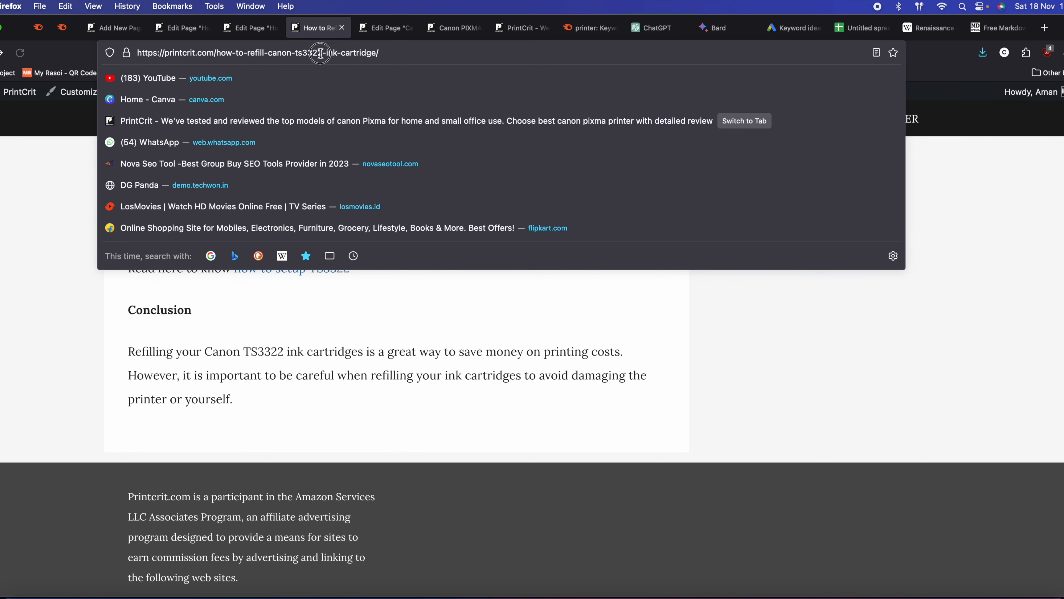
triple_click(319, 56)
key("super+c")
left_click(156, 33)
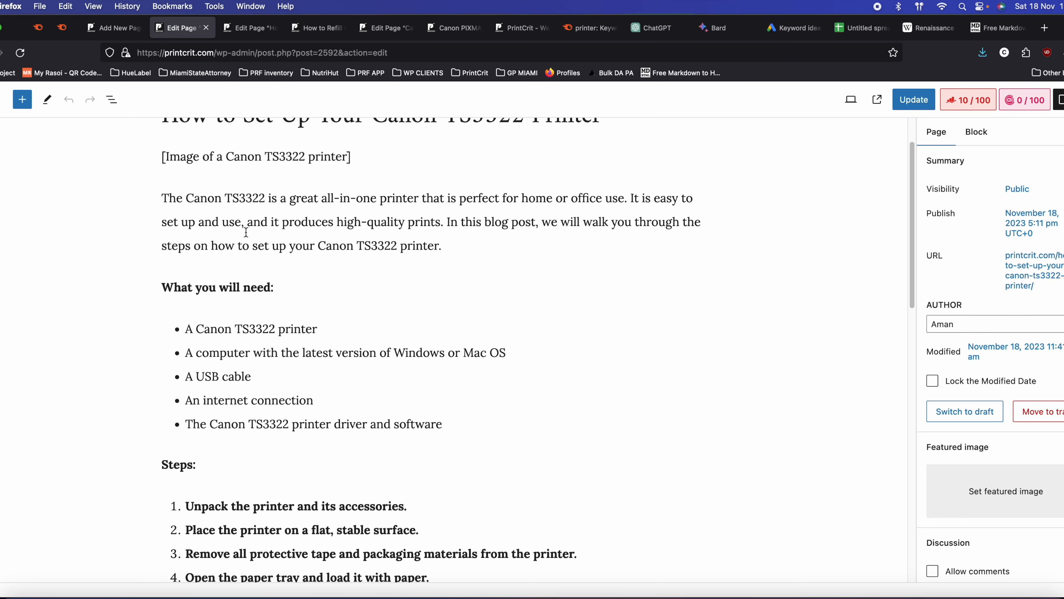
- Search the setup guide for "Ink" and "refill" and look through its text for a suitable place to link the refill guide
scroll(377, 293, "down", 6)
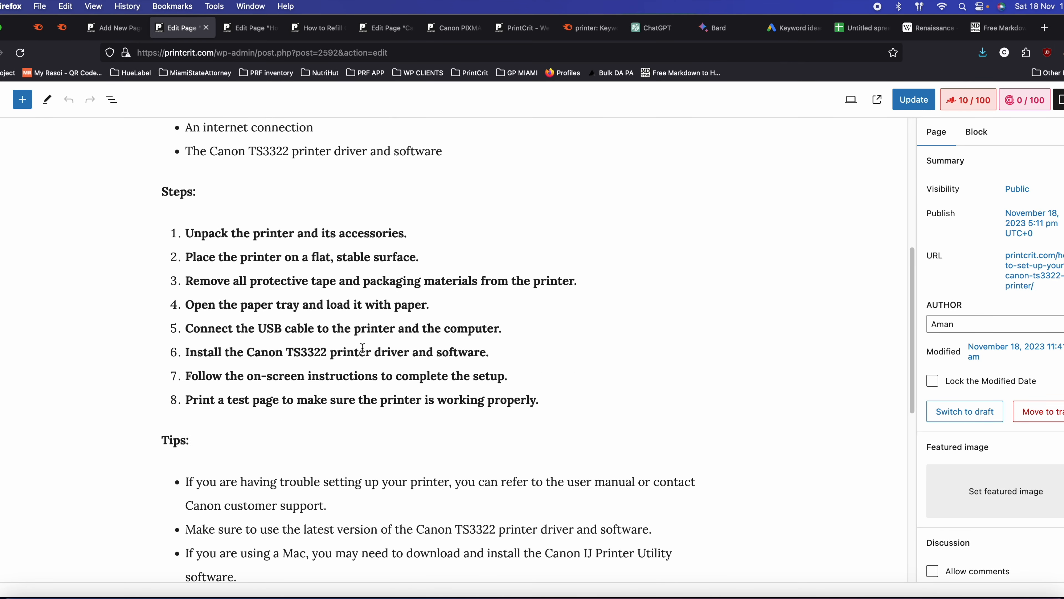
scroll(355, 347, "down", 2)
key("super+f")
type("Ink")
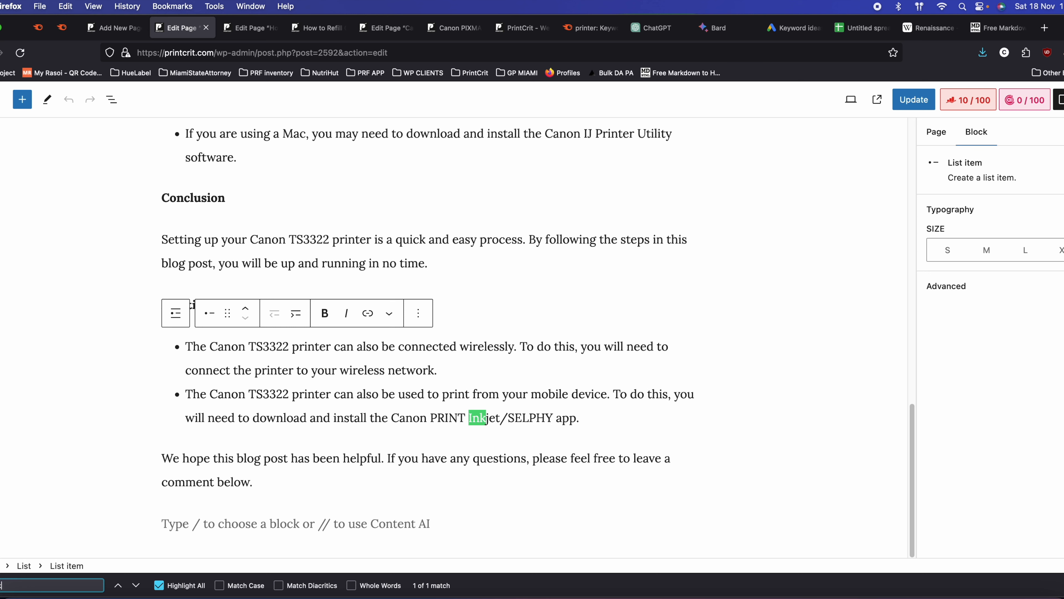
key("BackSpace")
key("BackSpace")
key("BackSpace")
type("refi")
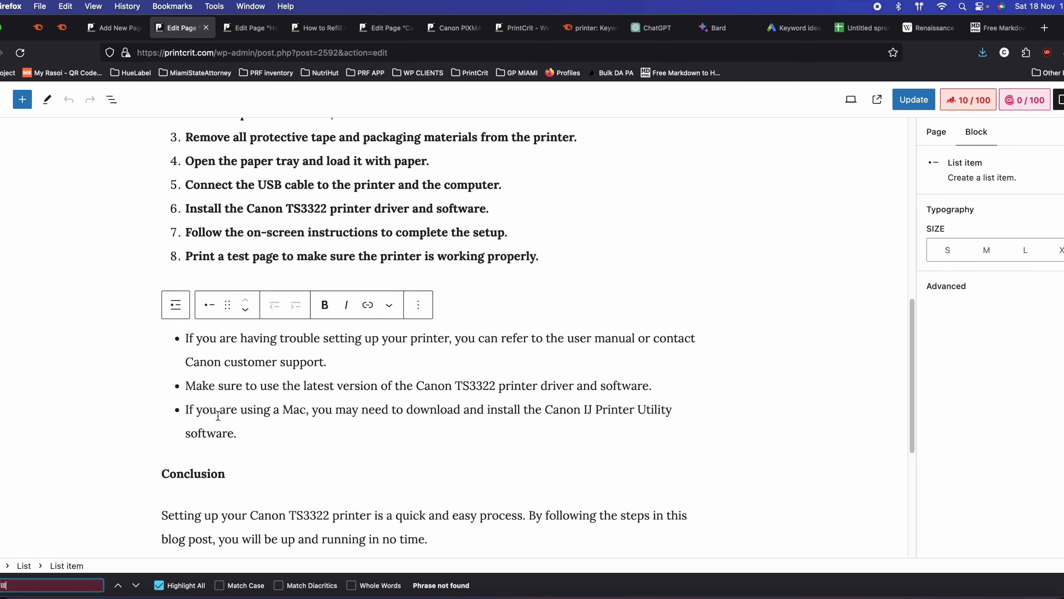
scroll(241, 346, "up", 5)
scroll(251, 340, "down", 2)
scroll(270, 333, "up", 2)
scroll(270, 333, "down", 1)
- Add the paragraph "Learn to refill canon TS3322" between the Steps list and the Tips heading
left_click(208, 419)
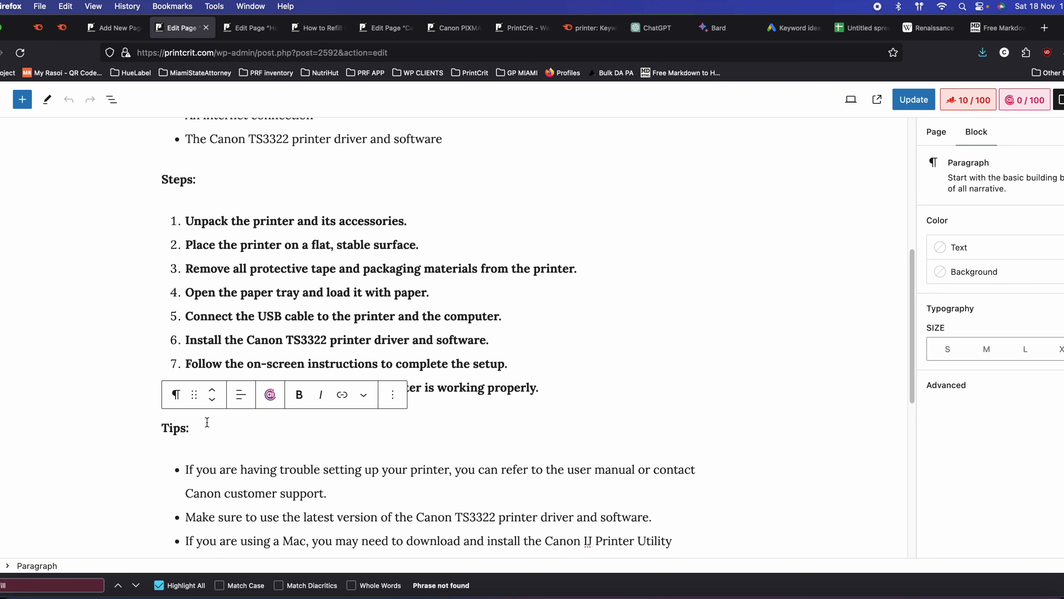
left_click(553, 393)
key("Return")
key("Return")
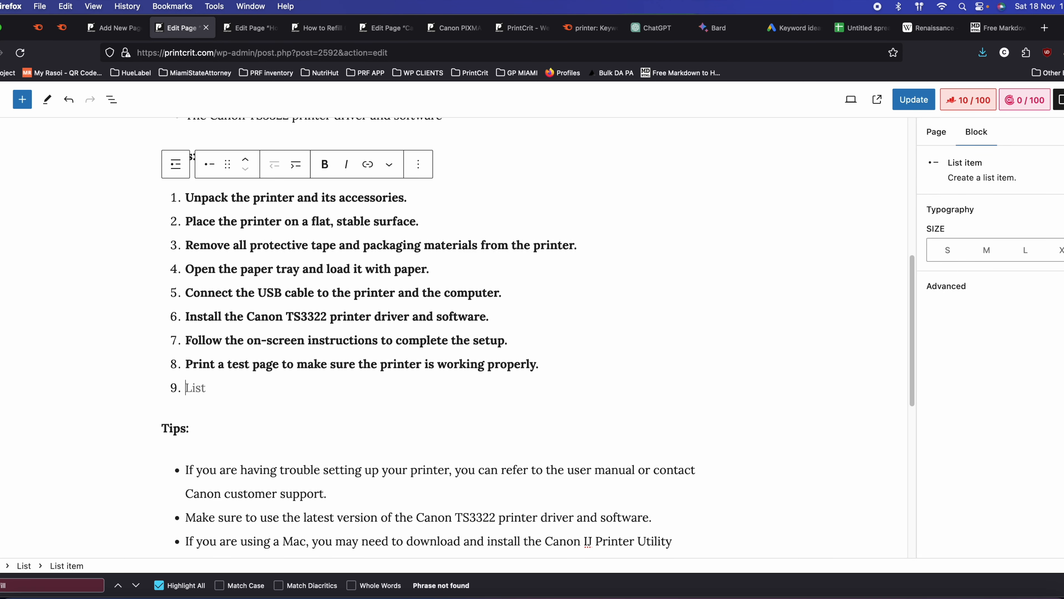
type("Leanr to")
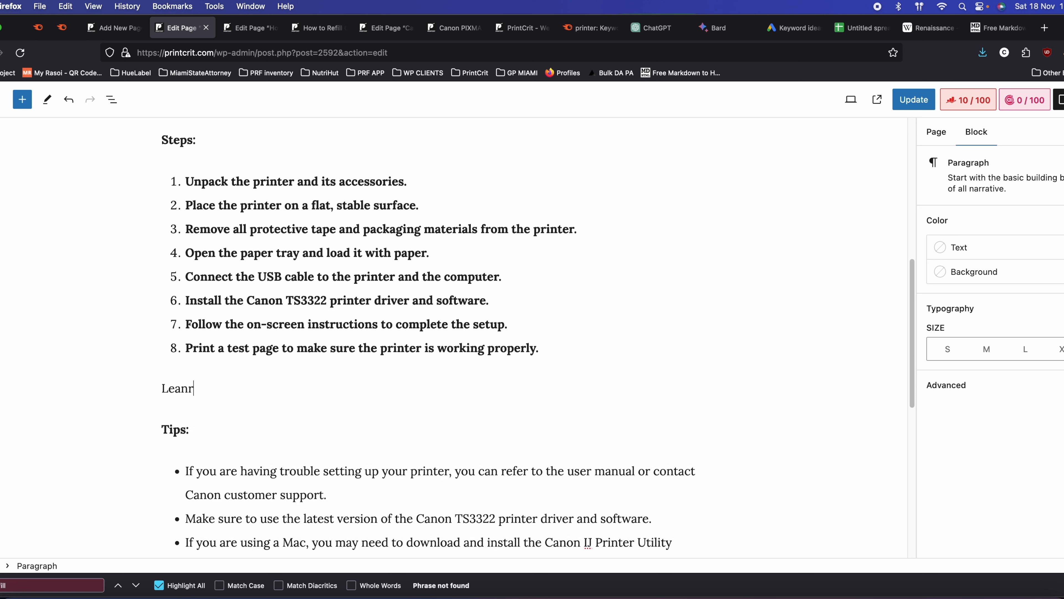
key("BackSpace")
key("BackSpace")
type("rn to refill canon TS3322")
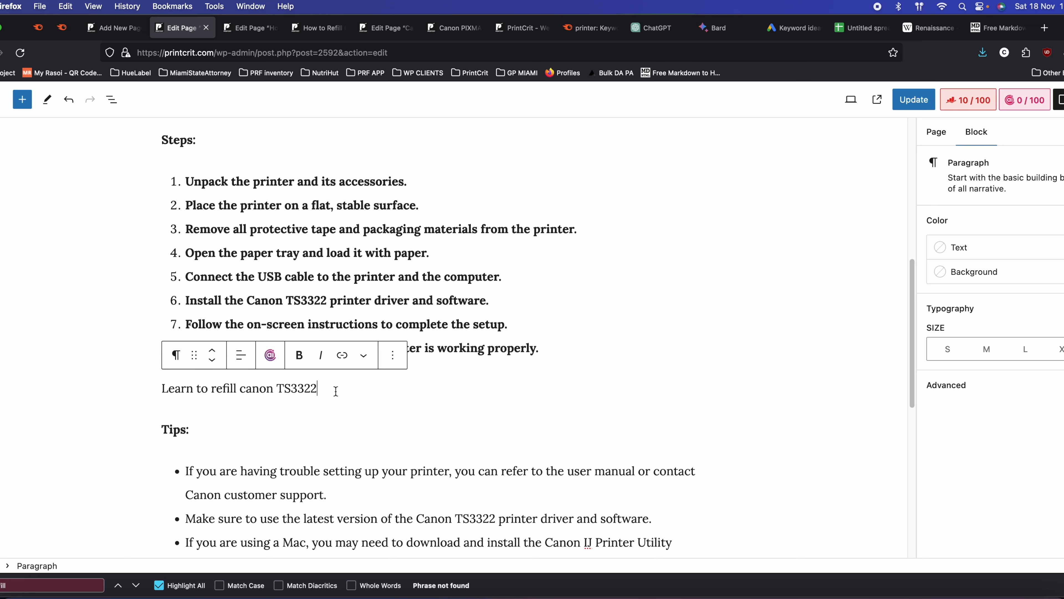
left_click_drag(213, 391, 321, 379)
left_click(342, 355)
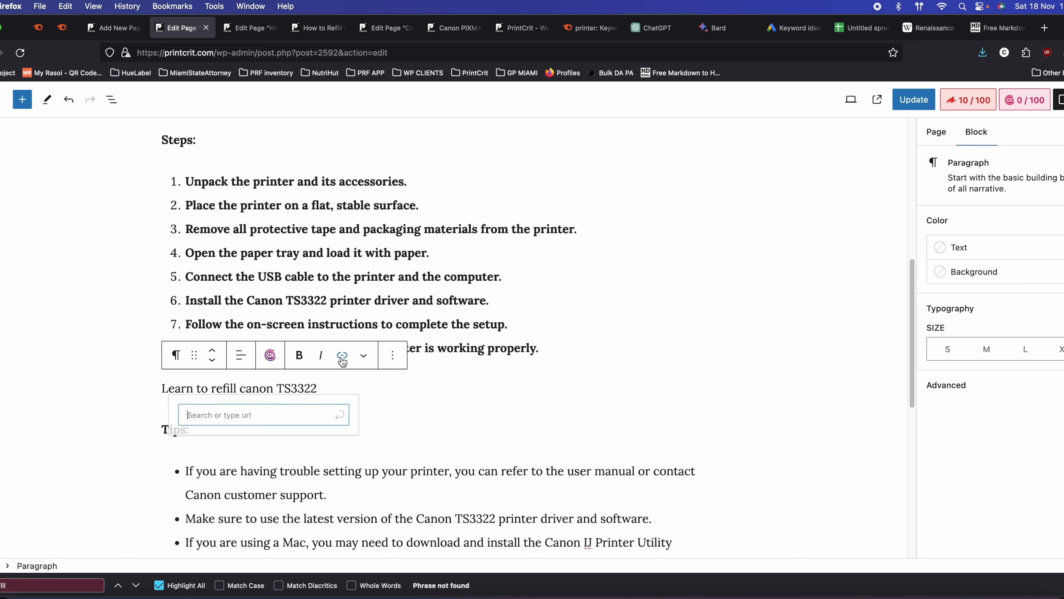
key("super+v")
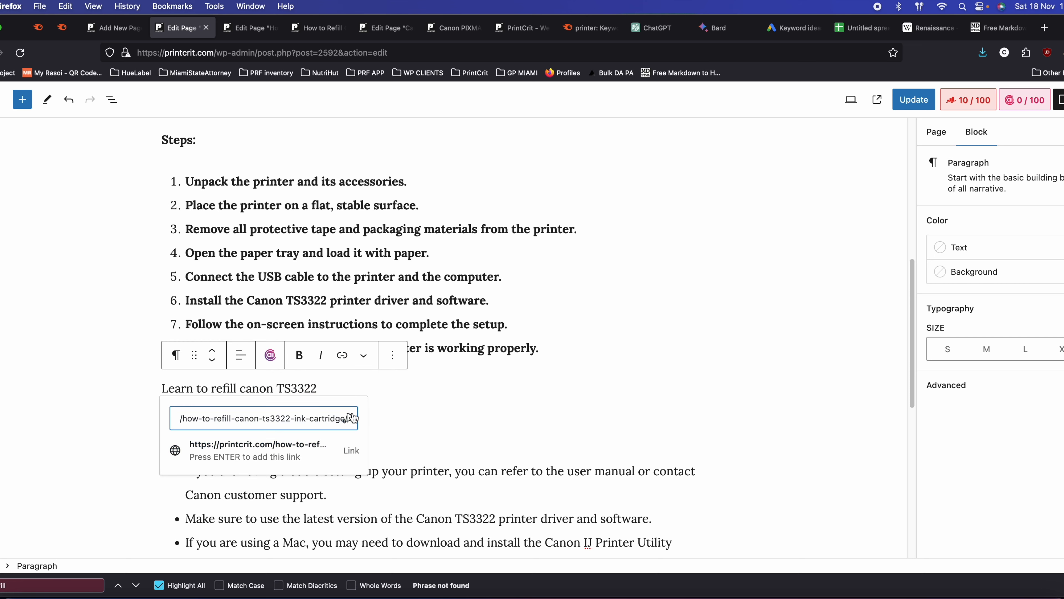
key("Return")
- Link "Canon TS3322 printer" at the end of the introduction to the Canon PIXMA TS3322 review's address and update the setup guide
scroll(367, 383, "up", 10)
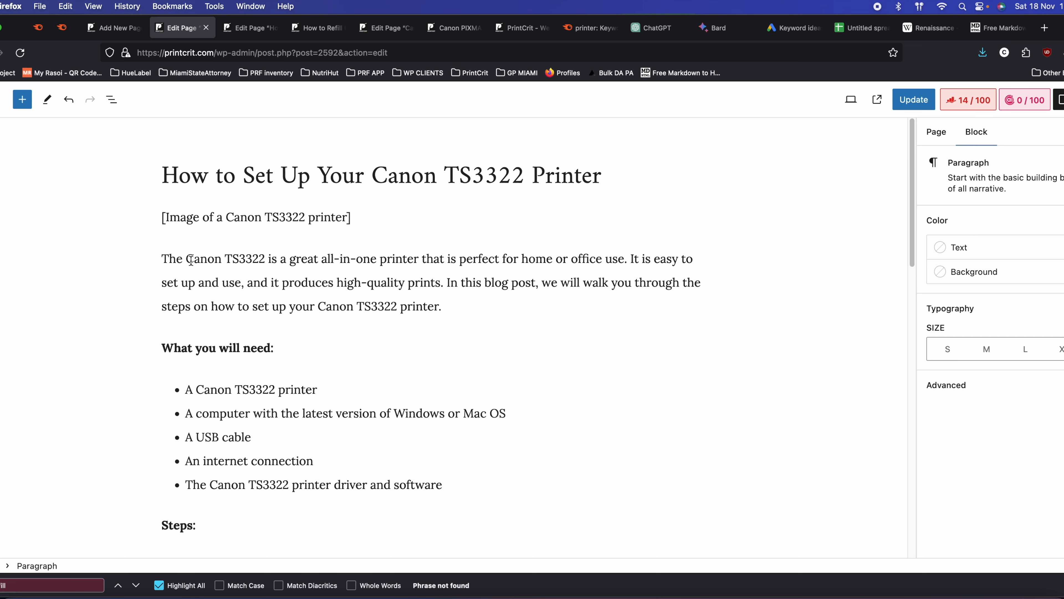
left_click_drag(321, 306, 438, 306)
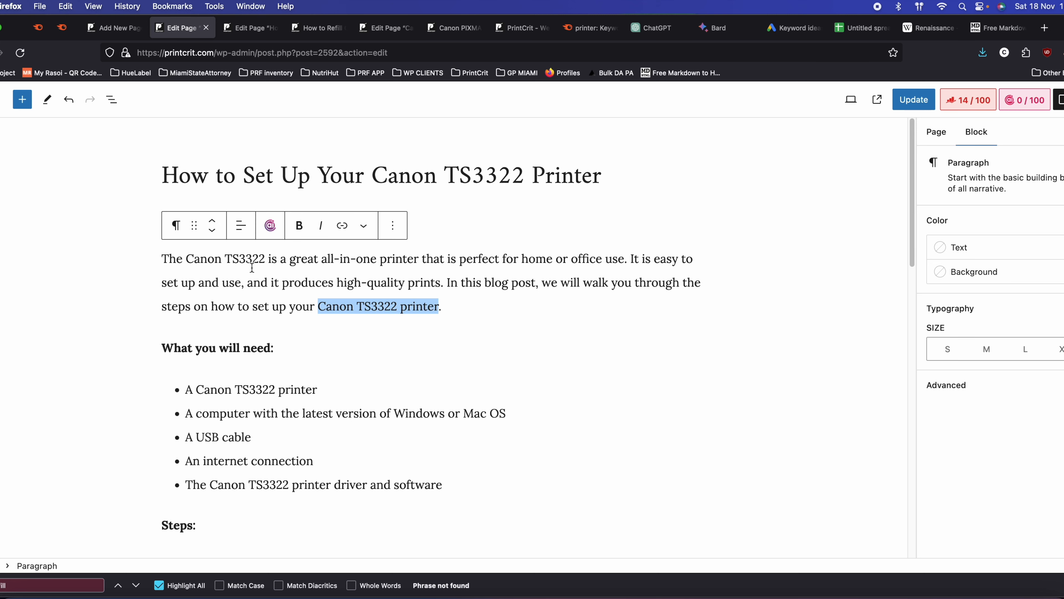
left_click_drag(191, 259, 265, 261)
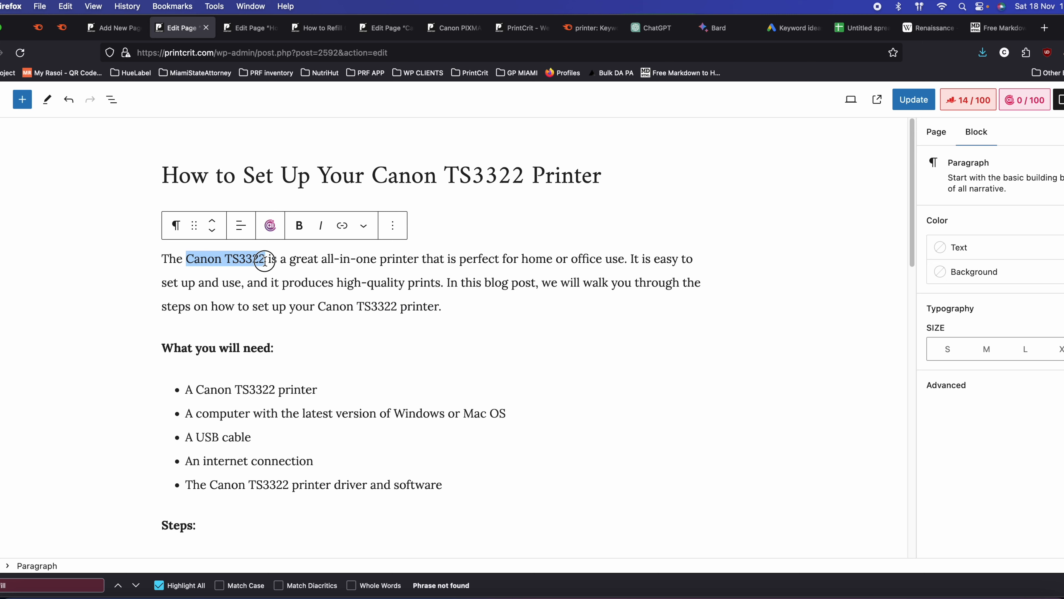
left_click(339, 298)
left_click_drag(316, 306, 440, 305)
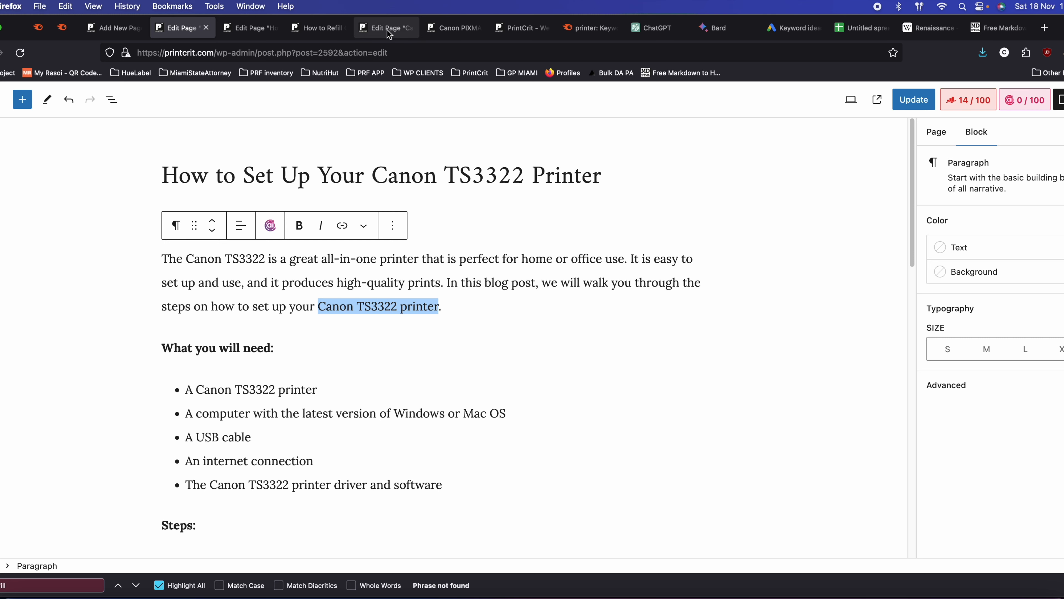
left_click(445, 30)
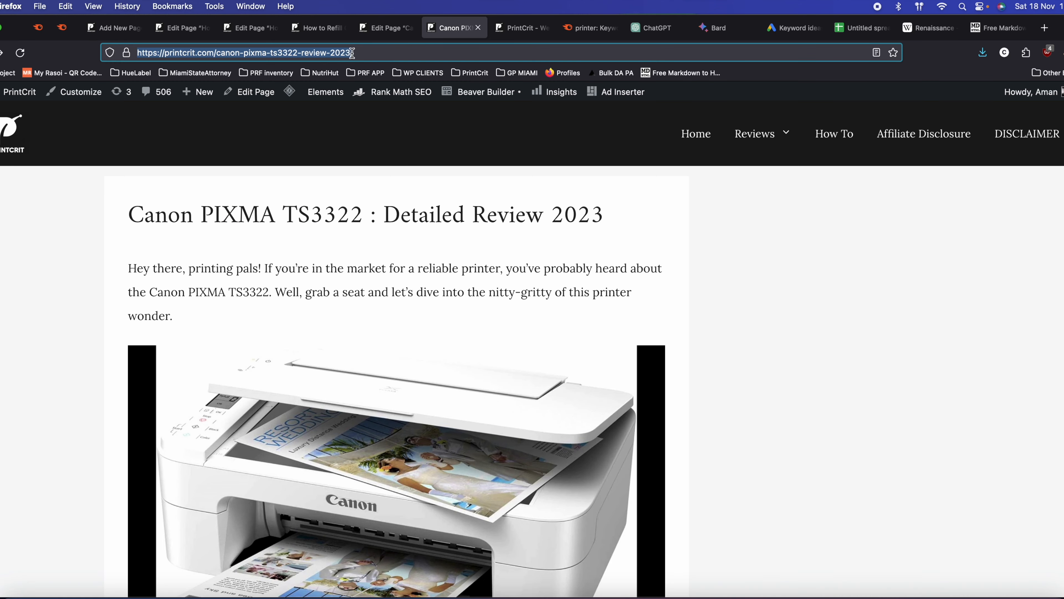
left_click(182, 28)
left_click(342, 225)
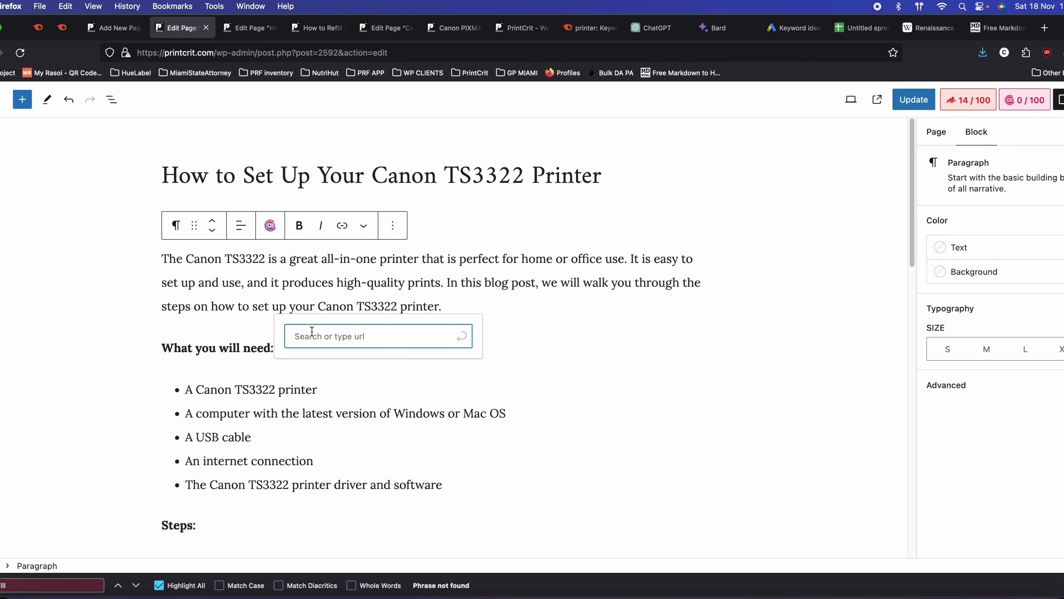
key("super+v")
key("Return")
left_click(914, 101)
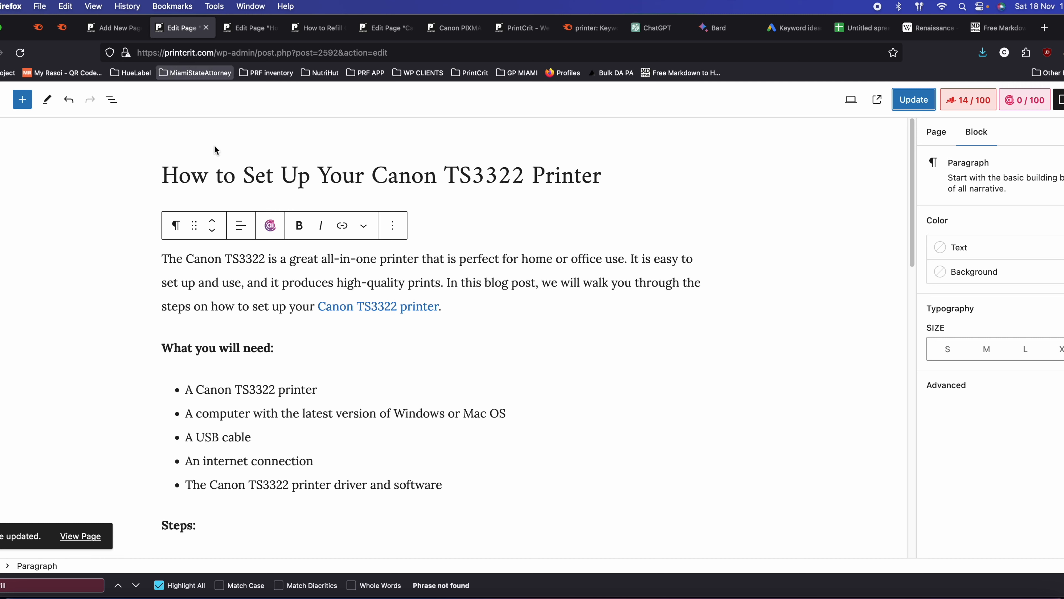
- View the published setup guide, follow its "Canon TS3322 printer" link and look through the linked review
left_click(80, 535)
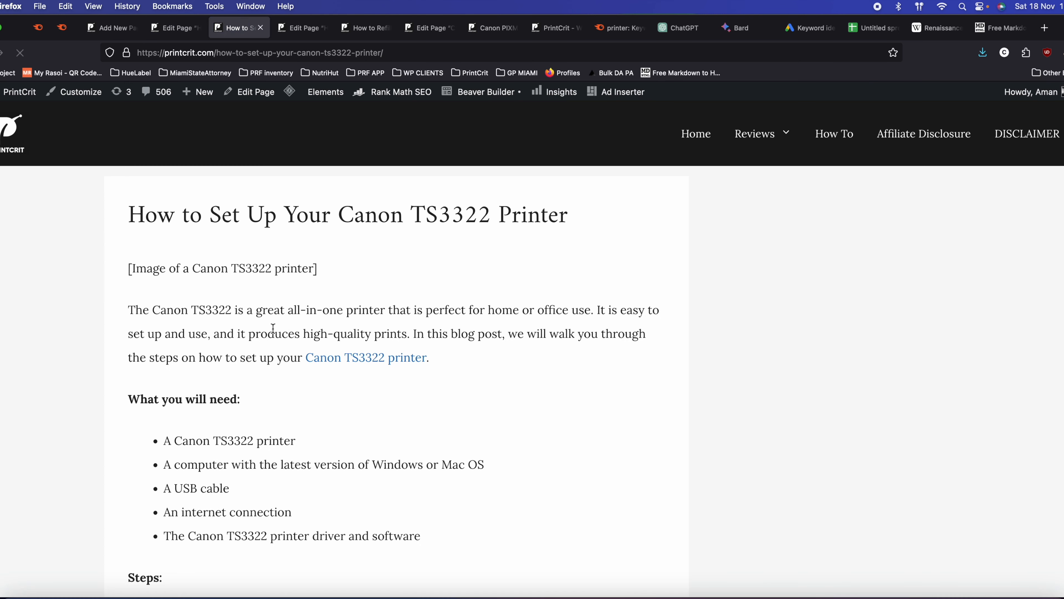
left_click(363, 359)
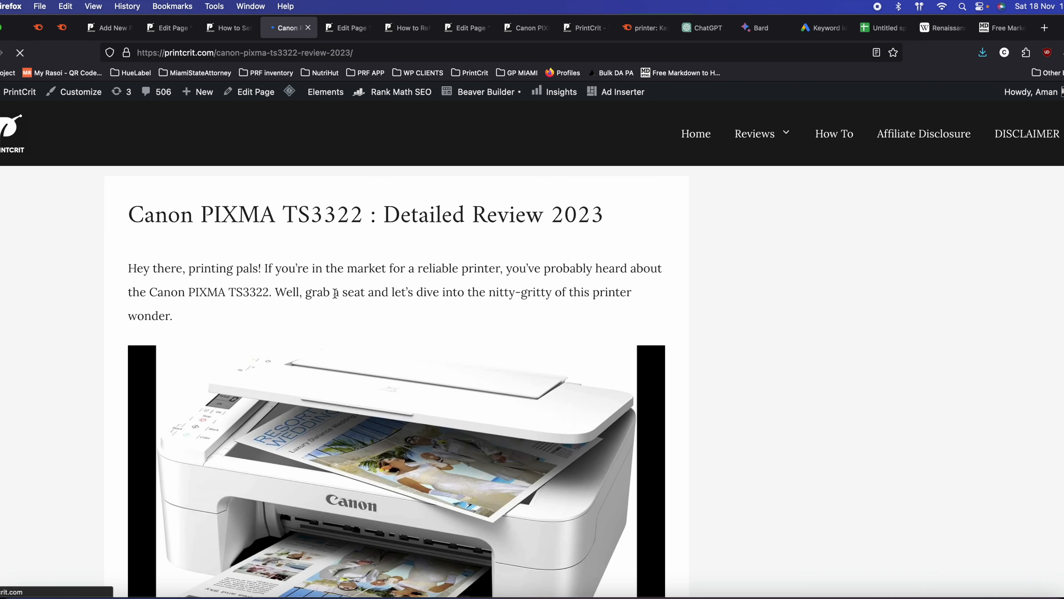
scroll(297, 355, "down", 20)
scroll(299, 354, "up", 20)
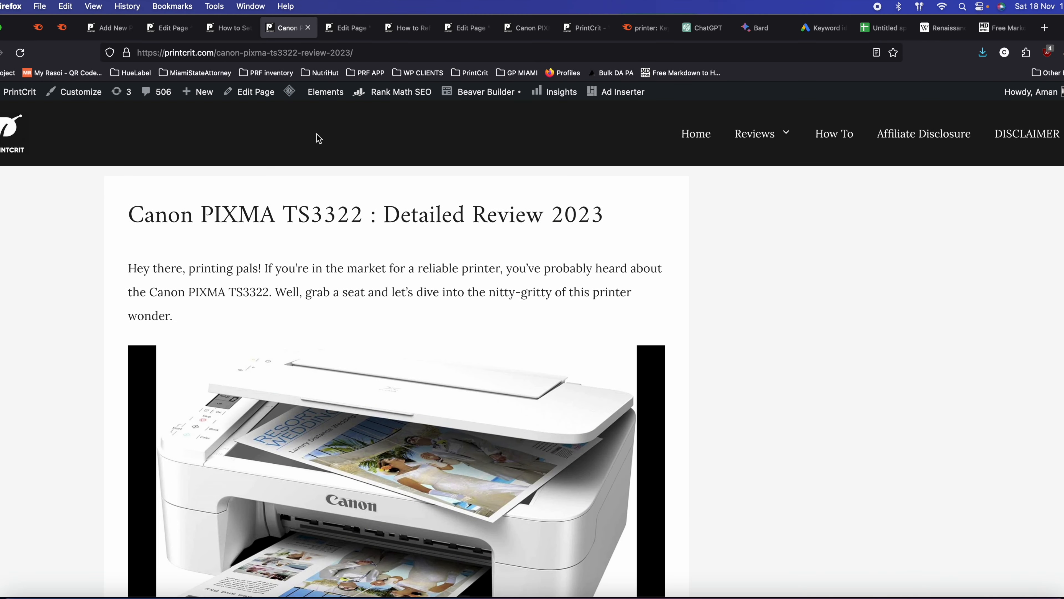
- Close the extra review, refill guide and edit-page tabs, keeping the setup guide's editor and the PrintCrit homepage
left_click(345, 26)
left_click(368, 28)
left_click(368, 28)
left_click(367, 28)
left_click(244, 32)
left_click(249, 28)
left_click(249, 27)
left_click(248, 28)
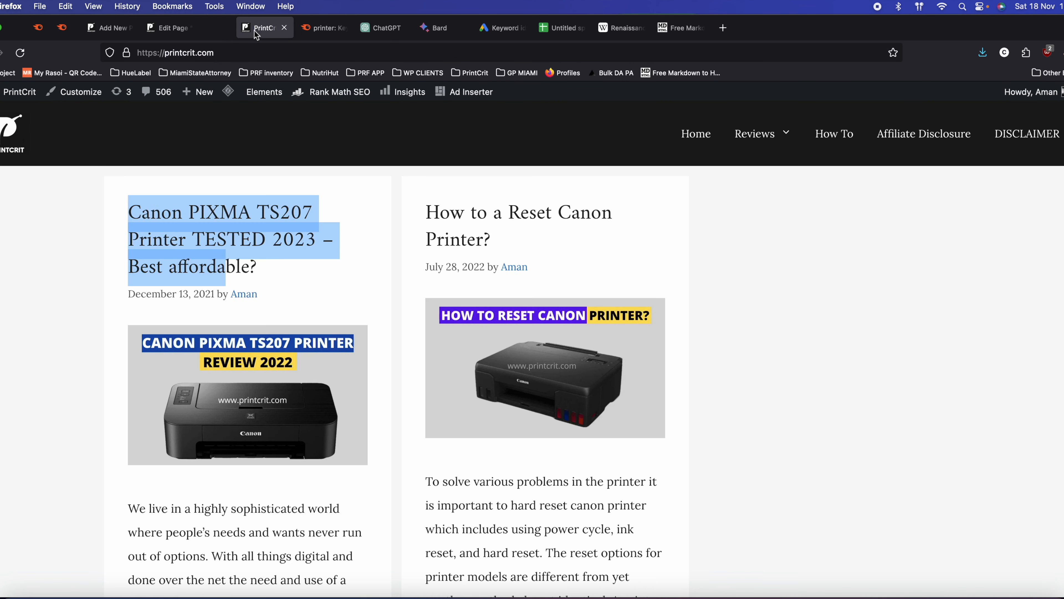
- Switch to the Craft checklist and strike through the "MOST IMPORTANT" keyword intent item and the "Find related keyword" item
left_click(560, 586)
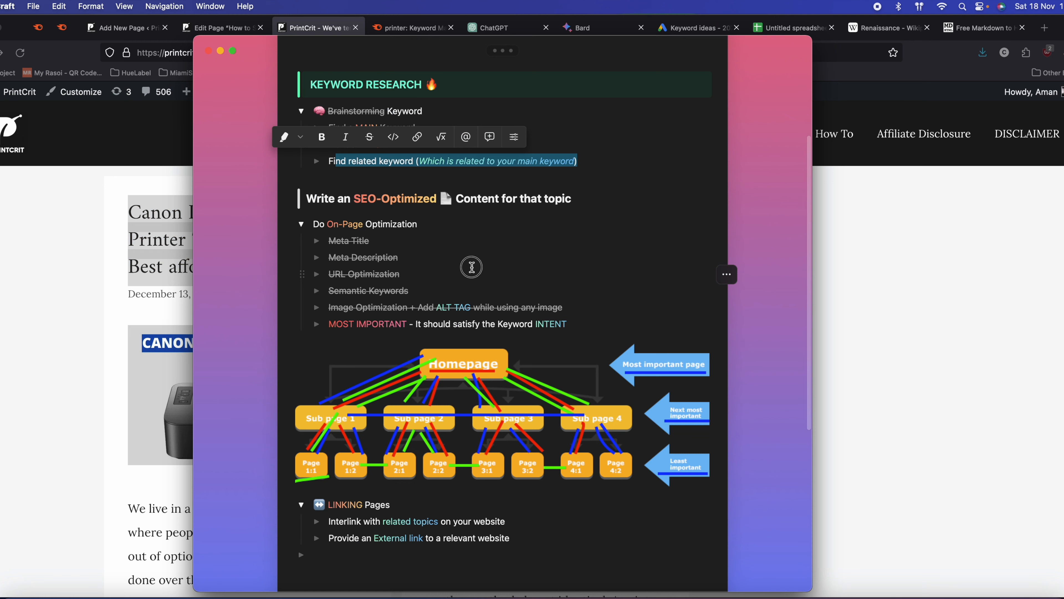
left_click(516, 278)
triple_click(445, 326)
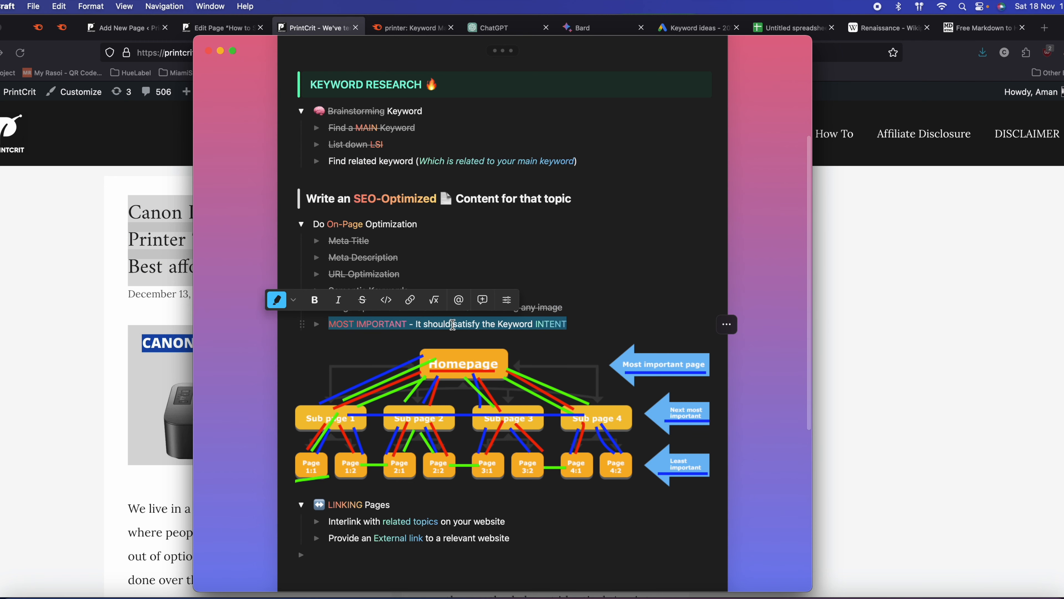
left_click(362, 299)
scroll(407, 193, "up", 1)
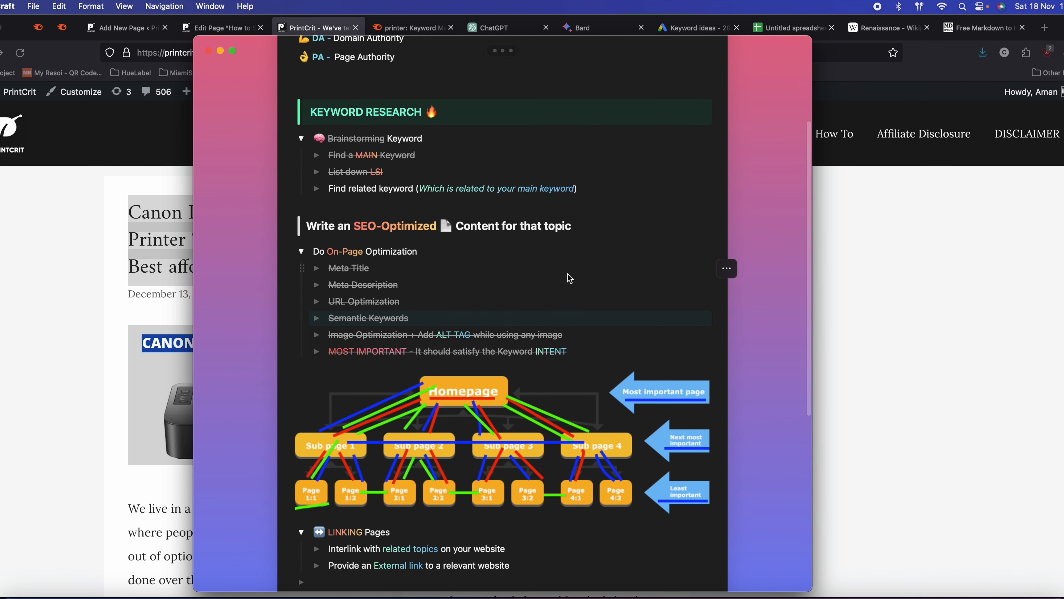
triple_click(407, 188)
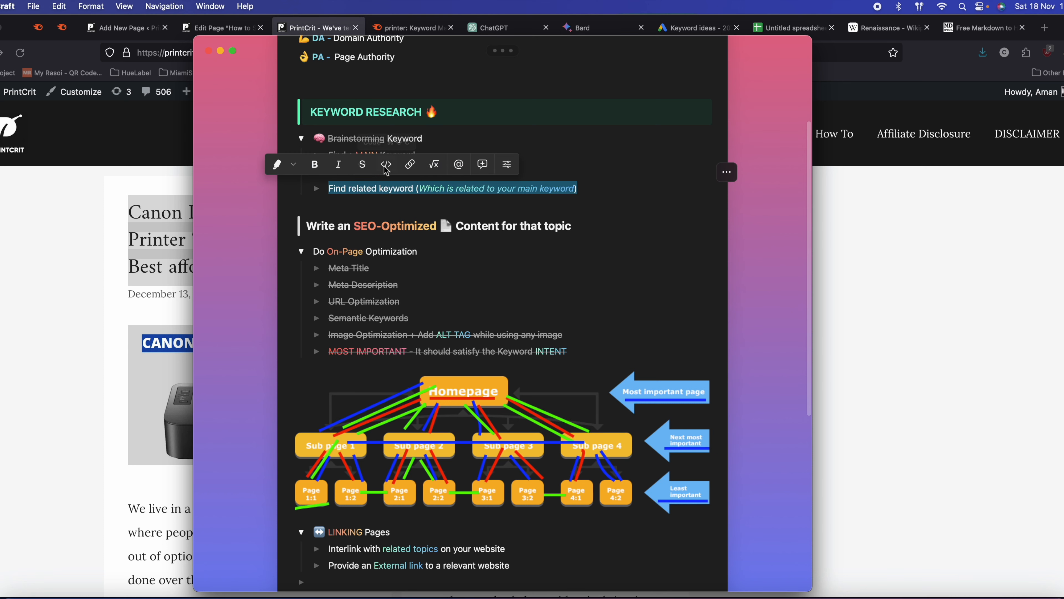
left_click(362, 164)
scroll(615, 218, "up", 2)
scroll(611, 228, "down", 5)
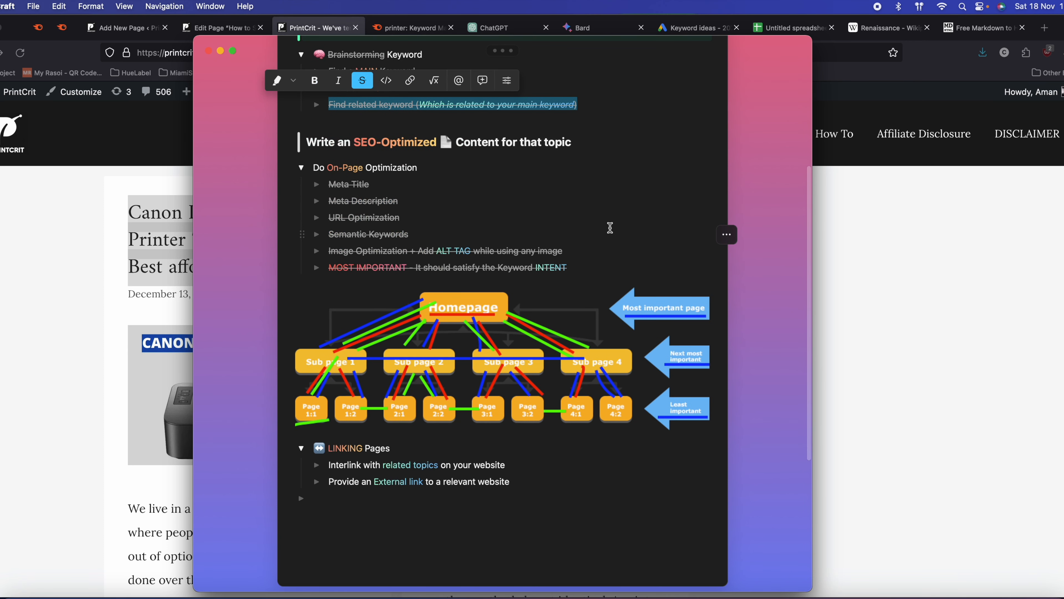
- Strike through "Interlink with related topics on your website" under LINKING Pages and return to the browser
triple_click(348, 437)
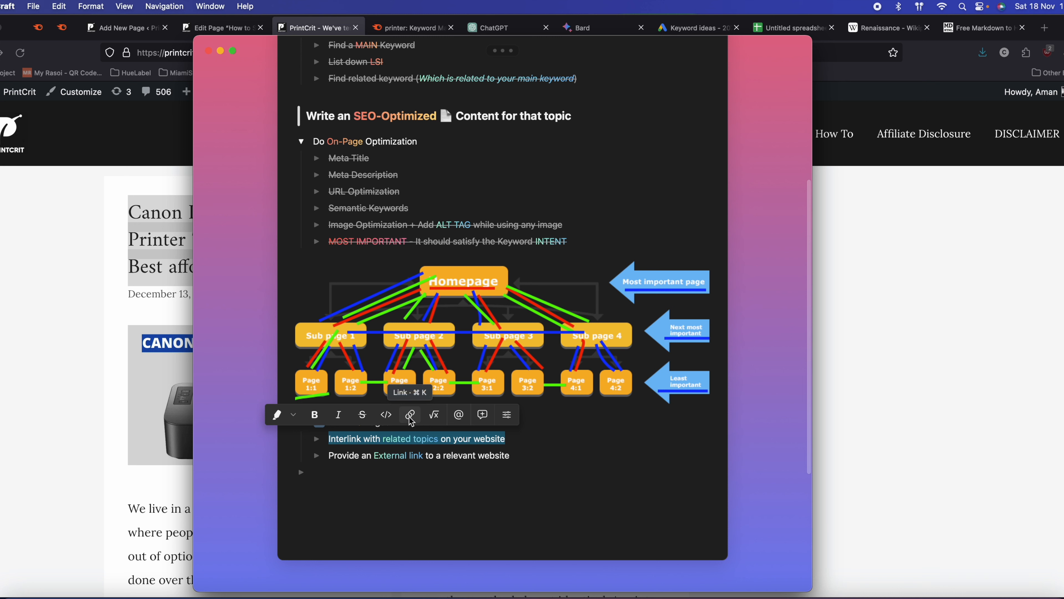
left_click(362, 414)
left_click(591, 478)
left_click_drag(329, 455, 515, 456)
left_click(558, 456)
key("super+Tab")
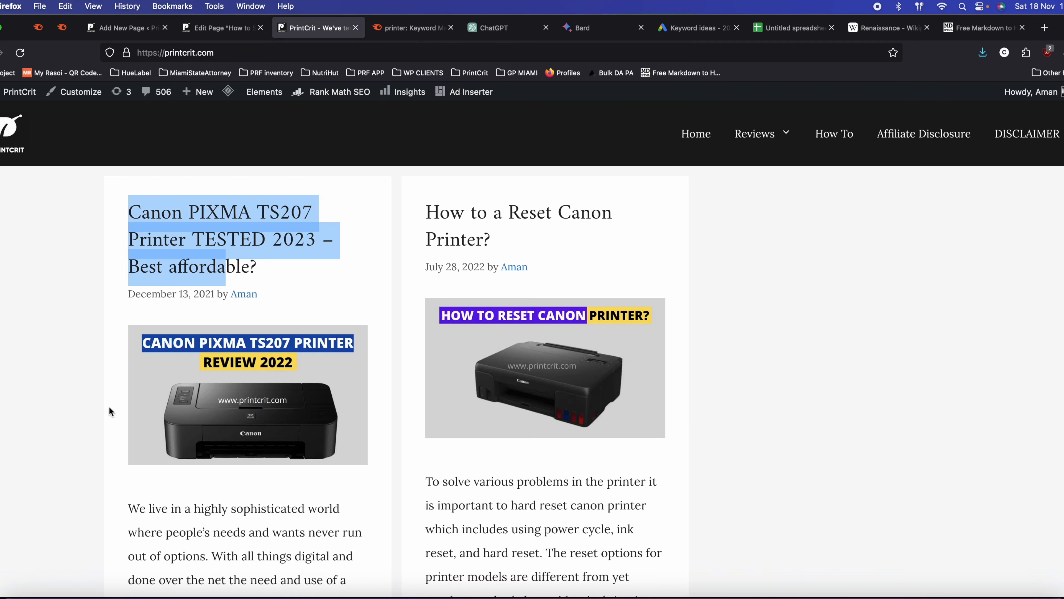
- Examine the setup guide's introduction, lists and tips in the page editor for a phrase suited to an external link
left_click(225, 28)
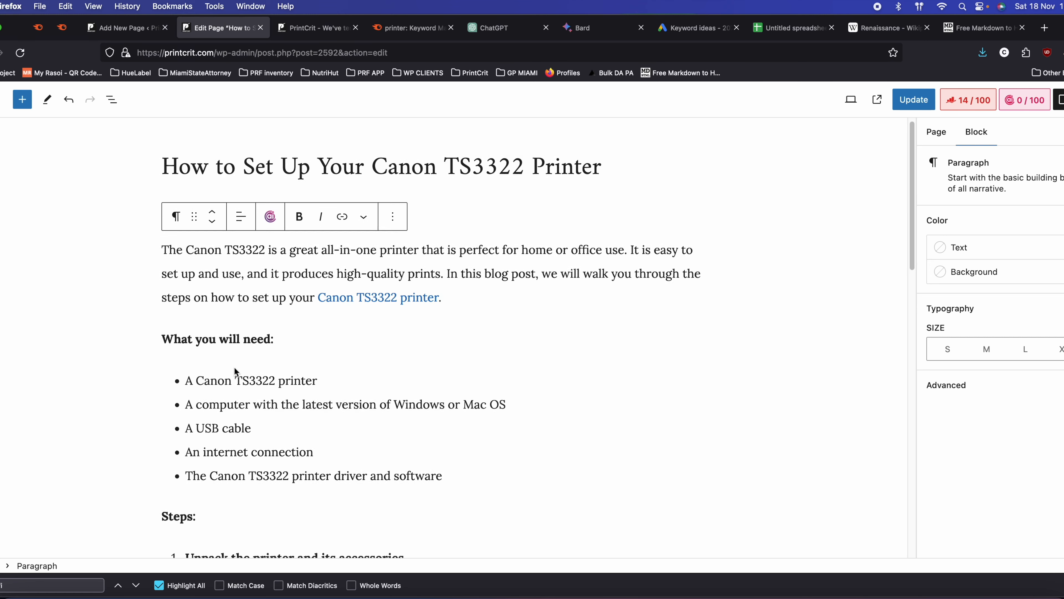
scroll(234, 367, "down", 5)
left_click(183, 324)
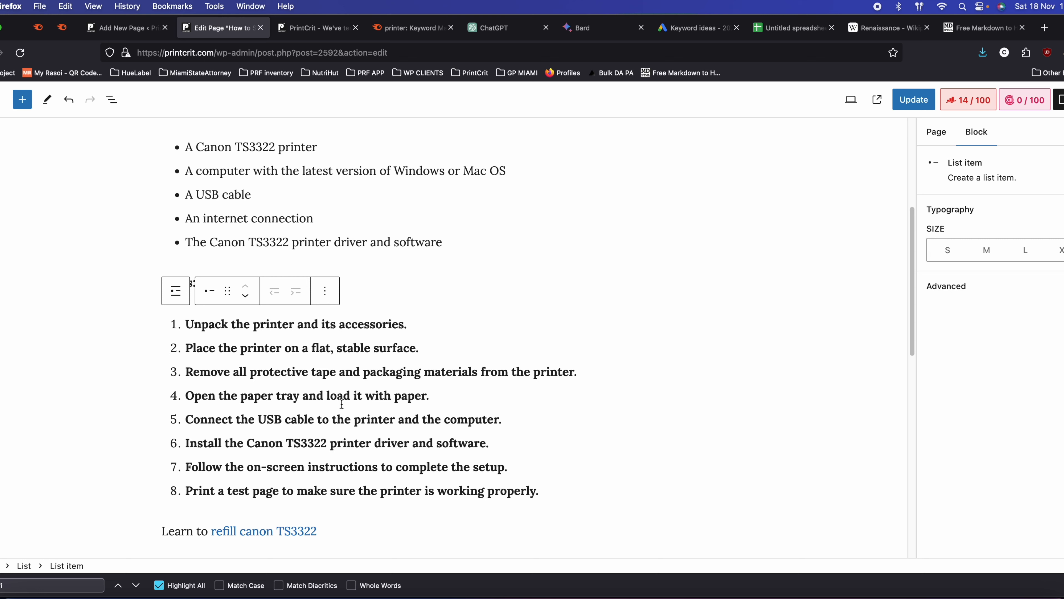
scroll(341, 405, "down", 2)
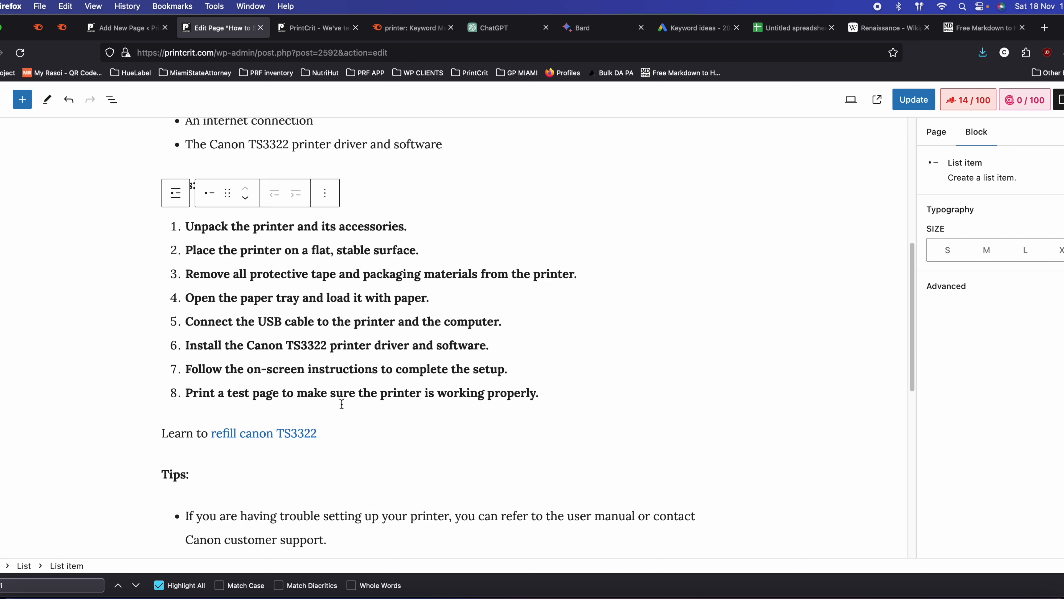
mouse_move(342, 407)
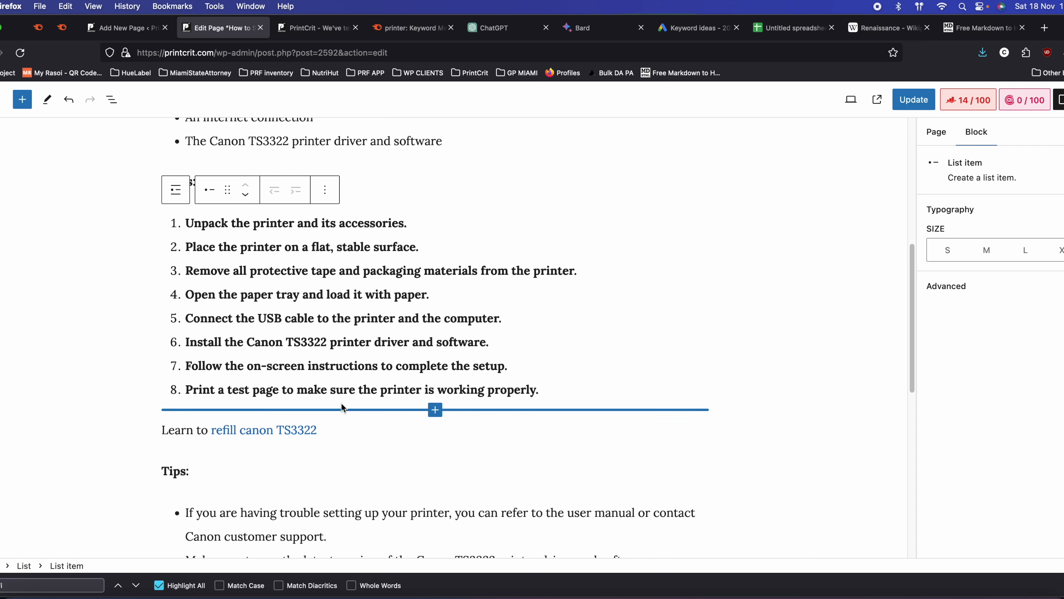
scroll(342, 407, "up", 6)
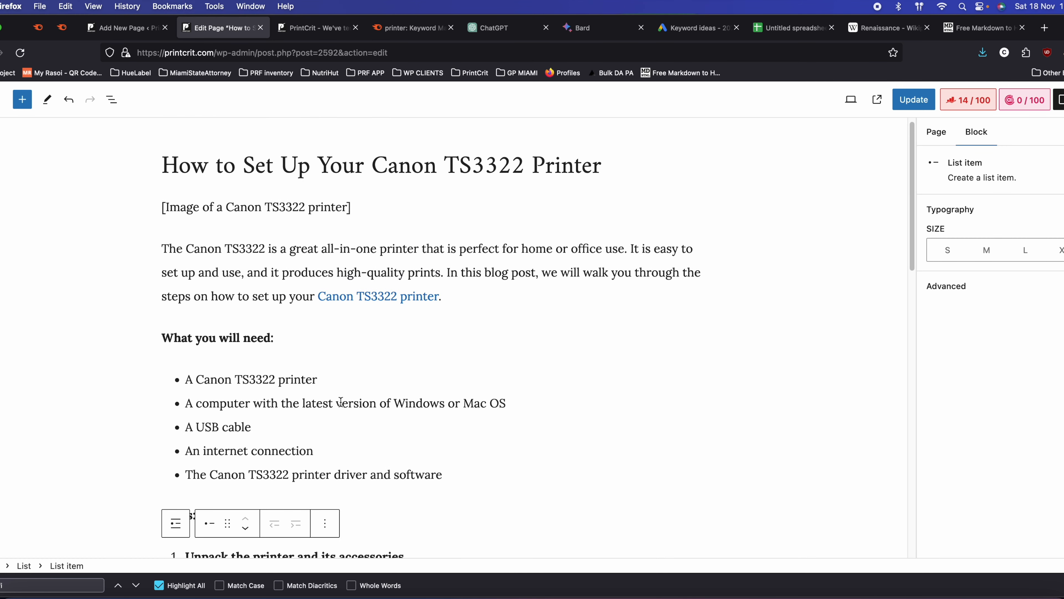
scroll(340, 402, "down", 2)
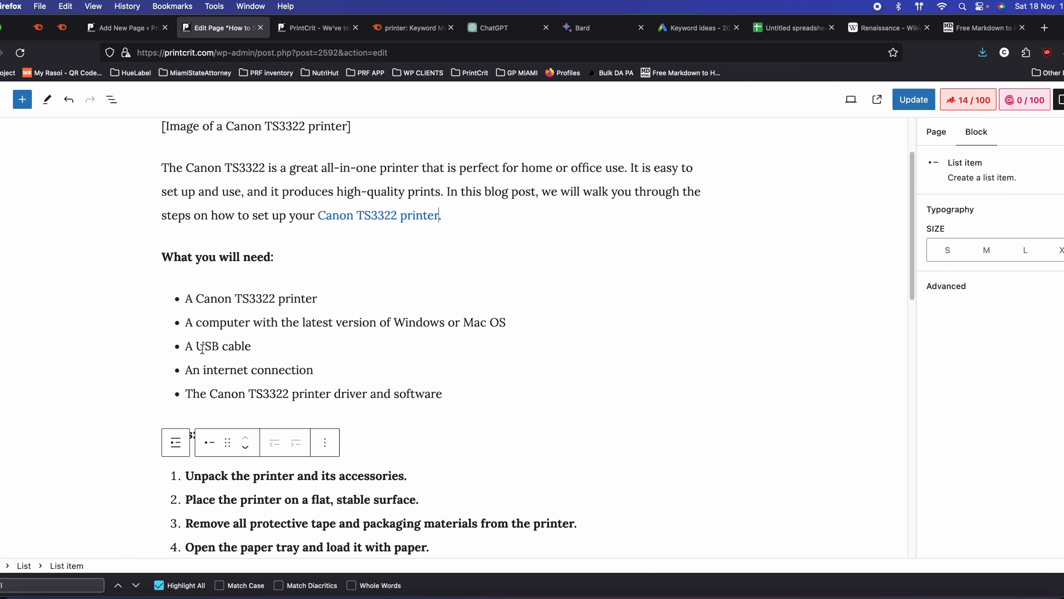
scroll(328, 392, "down", 7)
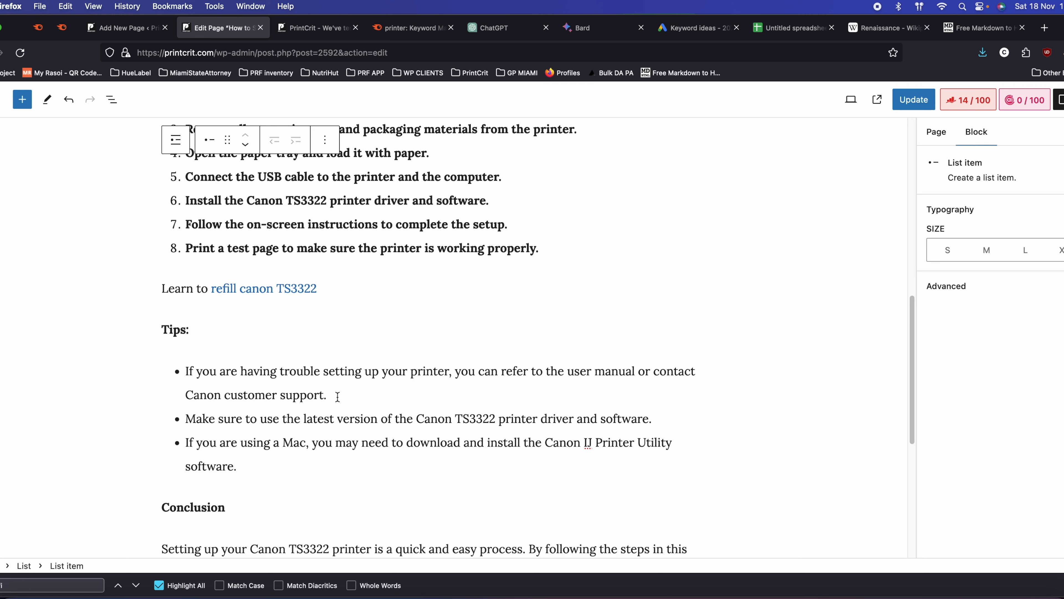
- Copy "Canon customer support" from the first tip, search the web for it and open Canon India's support page
left_click(230, 395)
left_click_drag(188, 395, 325, 395)
scroll(325, 393, "down", 1)
key("super+c")
key("super+t")
key("super+v")
key("Return")
scroll(142, 378, "down", 3)
left_click(133, 371)
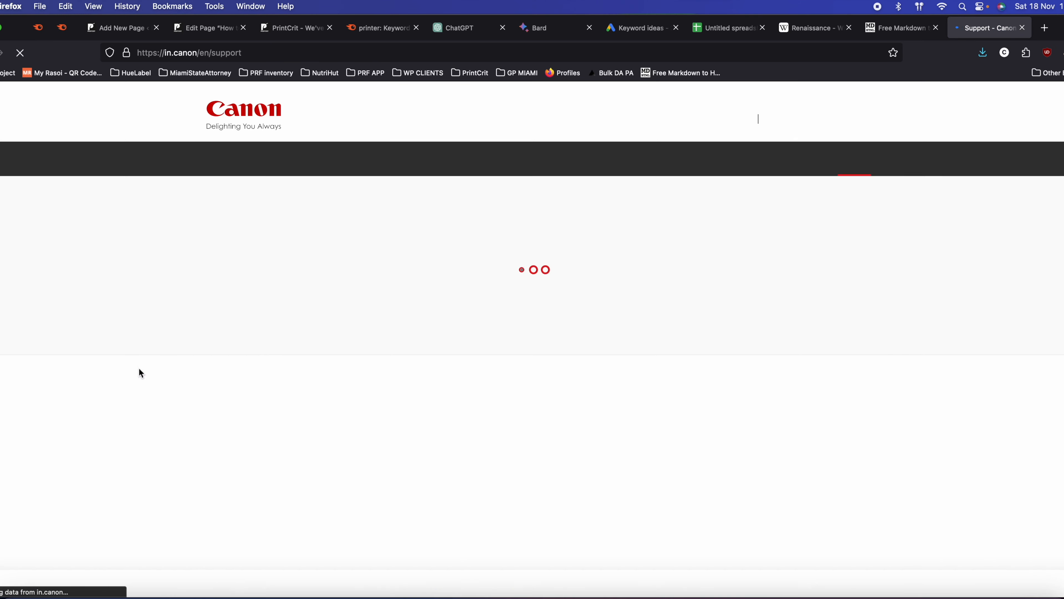
scroll(390, 373, "down", 4)
scroll(397, 424, "down", 9)
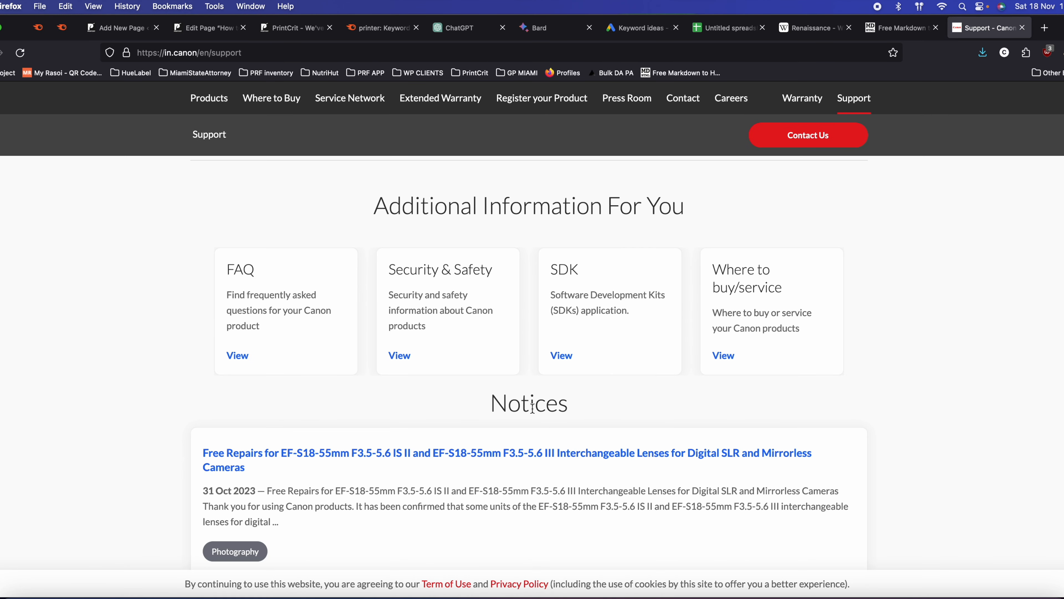
scroll(431, 450, "up", 13)
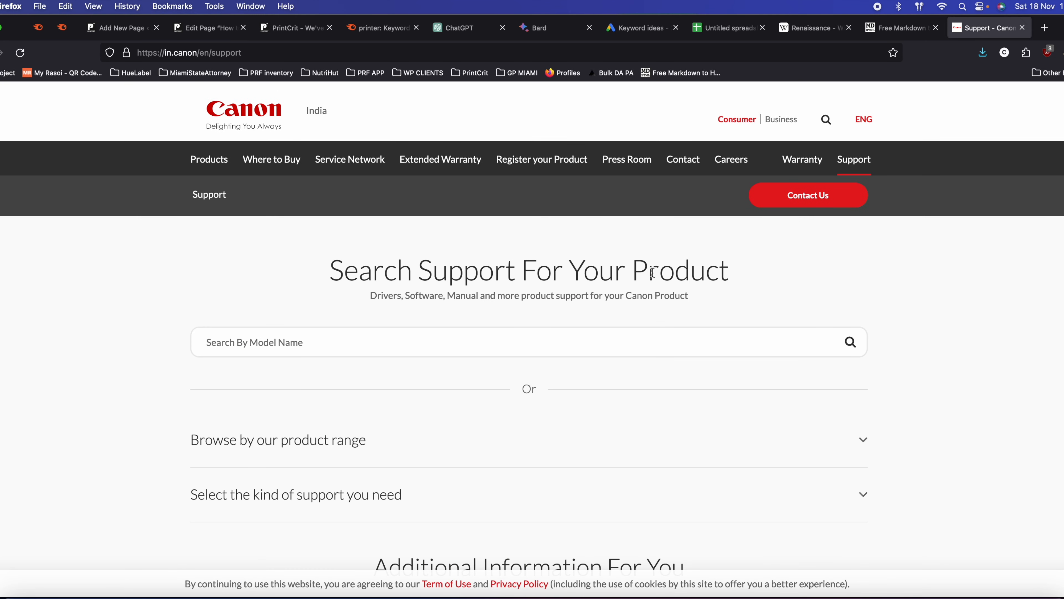
left_click(273, 56)
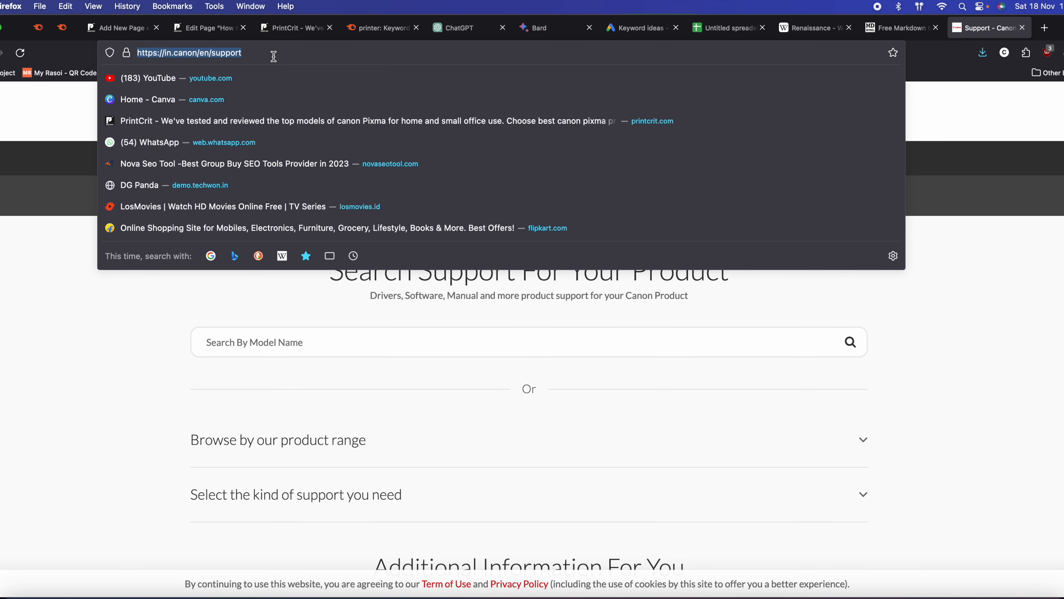
left_click(204, 27)
left_click(367, 314)
key("super+v")
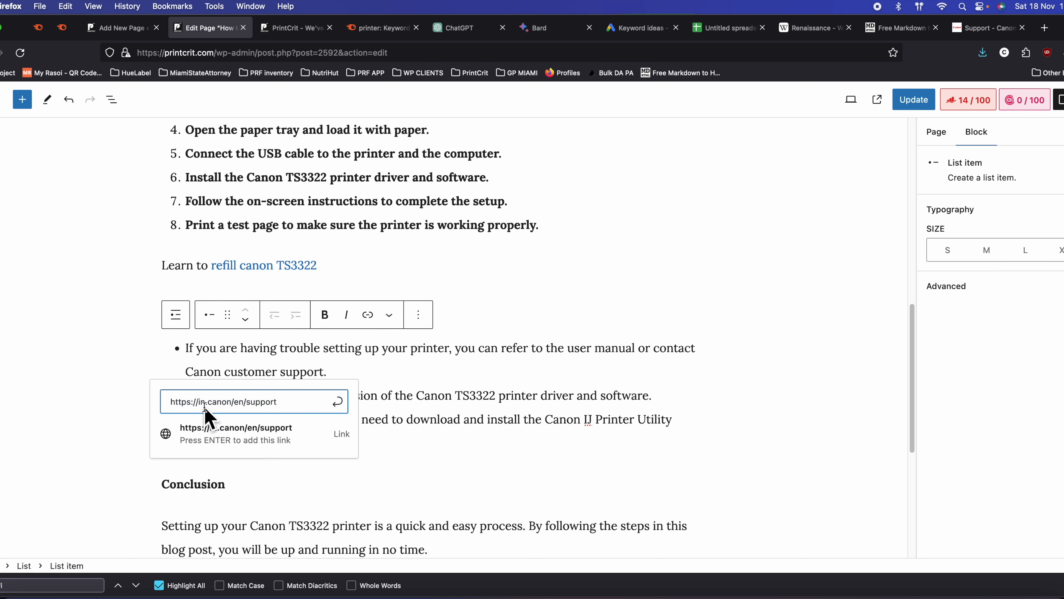
left_click_drag(238, 402, 166, 402)
left_click(264, 426)
left_click(285, 372)
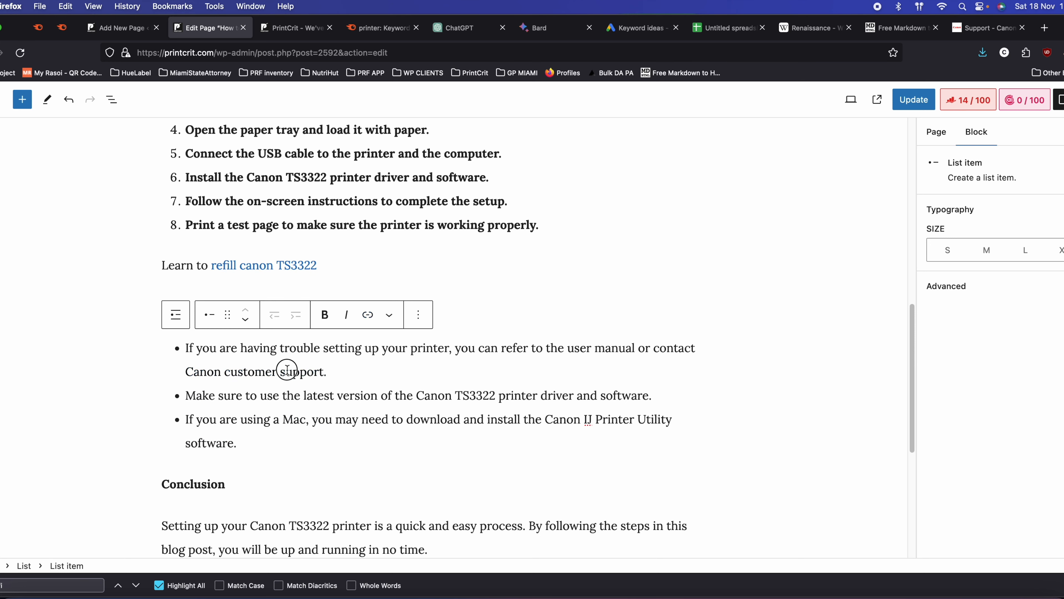
left_click(338, 399)
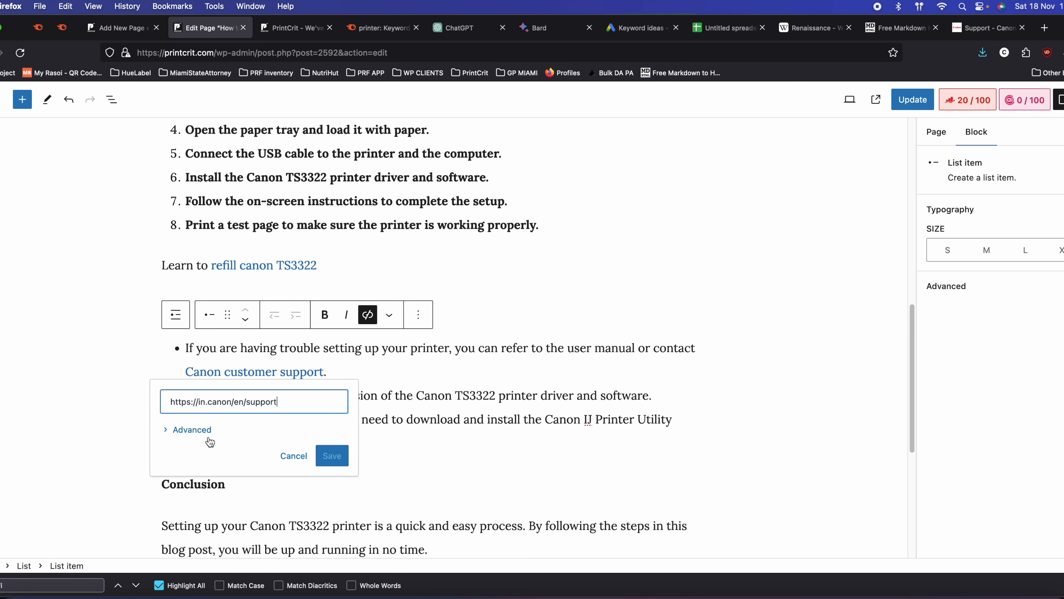
- Set the Canon support link to nofollow, save it and update the page
left_click(208, 436)
left_click(232, 476)
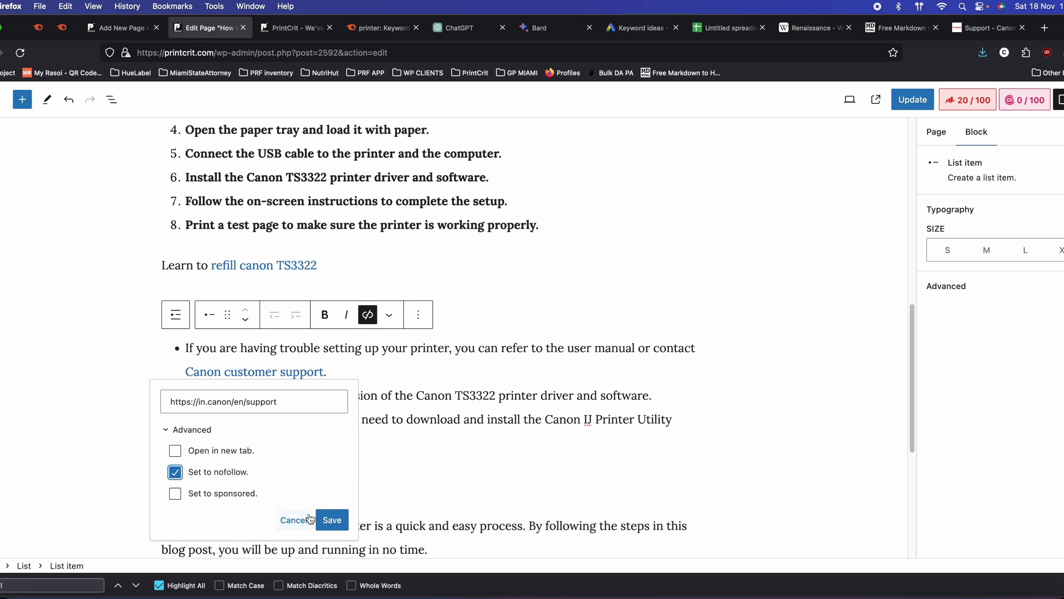
left_click(331, 521)
left_click(912, 99)
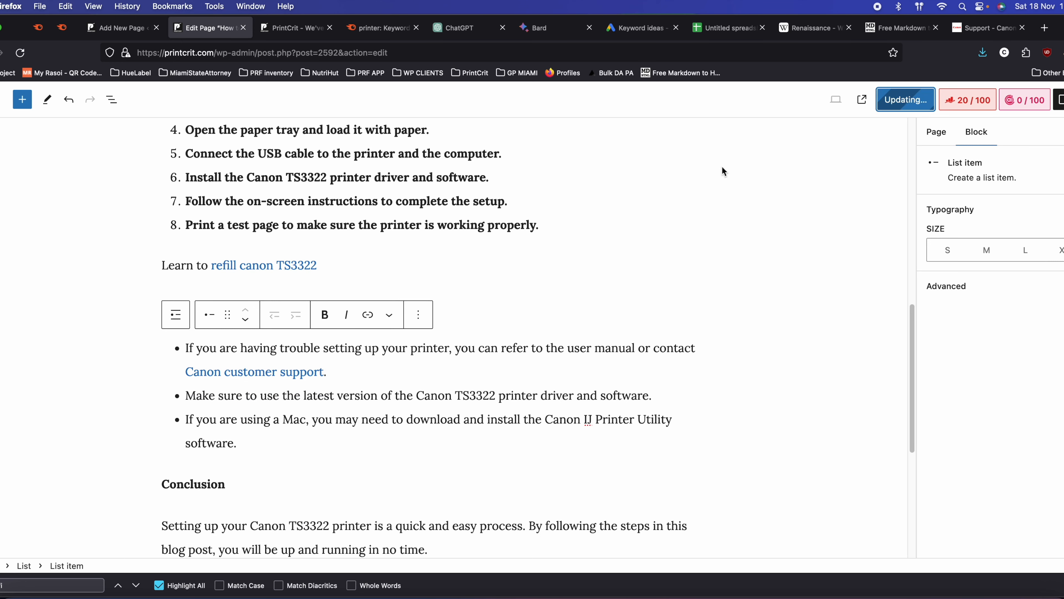
scroll(517, 284, "up", 10)
scroll(481, 309, "up", 3)
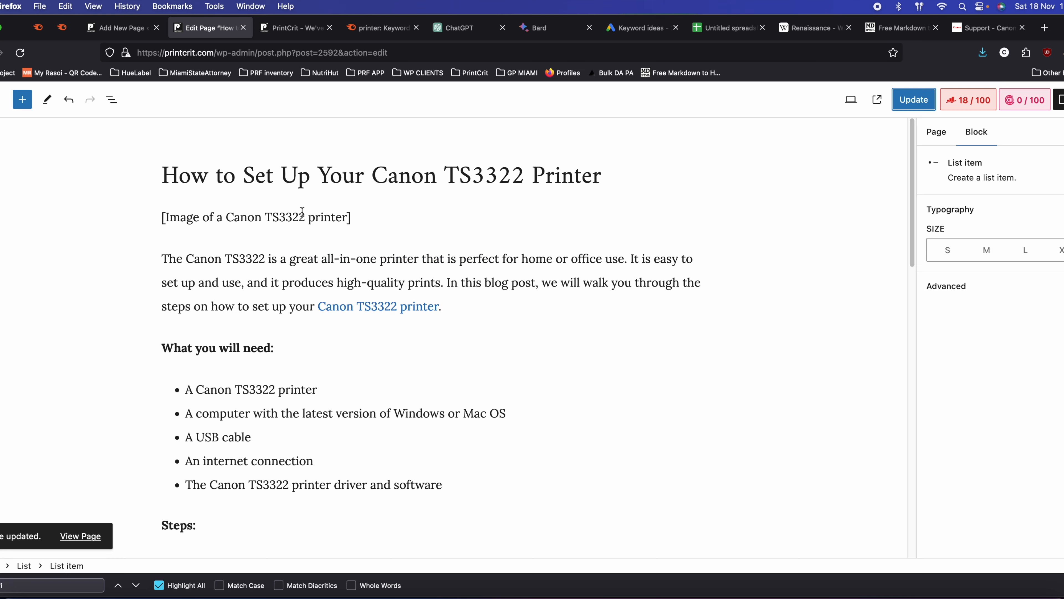
- Review the Craft checklist from the "Provide an External link" item up to its beginning, and return to the PrintCrit homepage
left_click(279, 29)
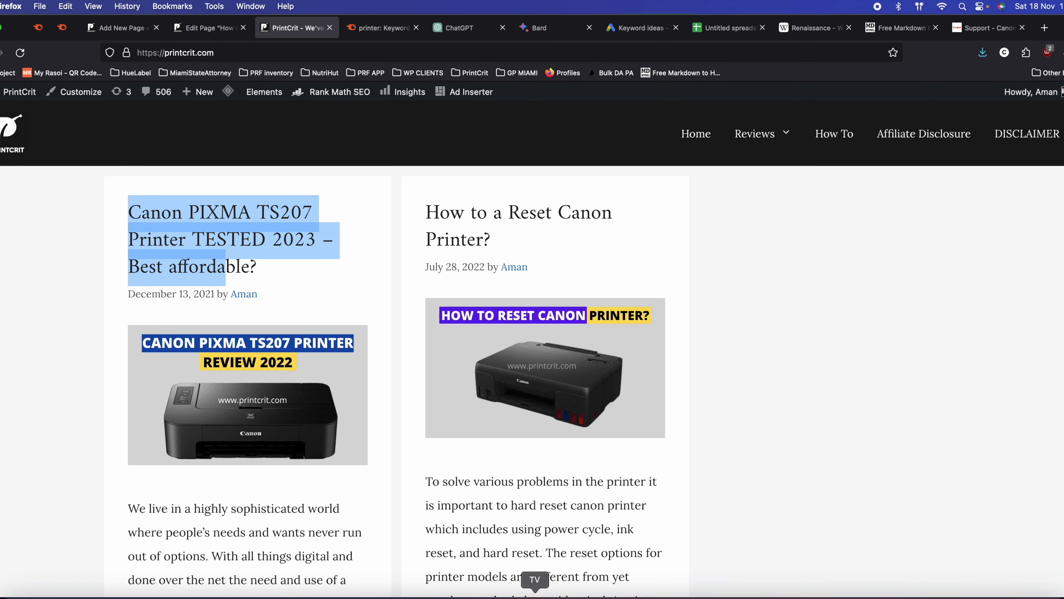
left_click(566, 589)
triple_click(398, 459)
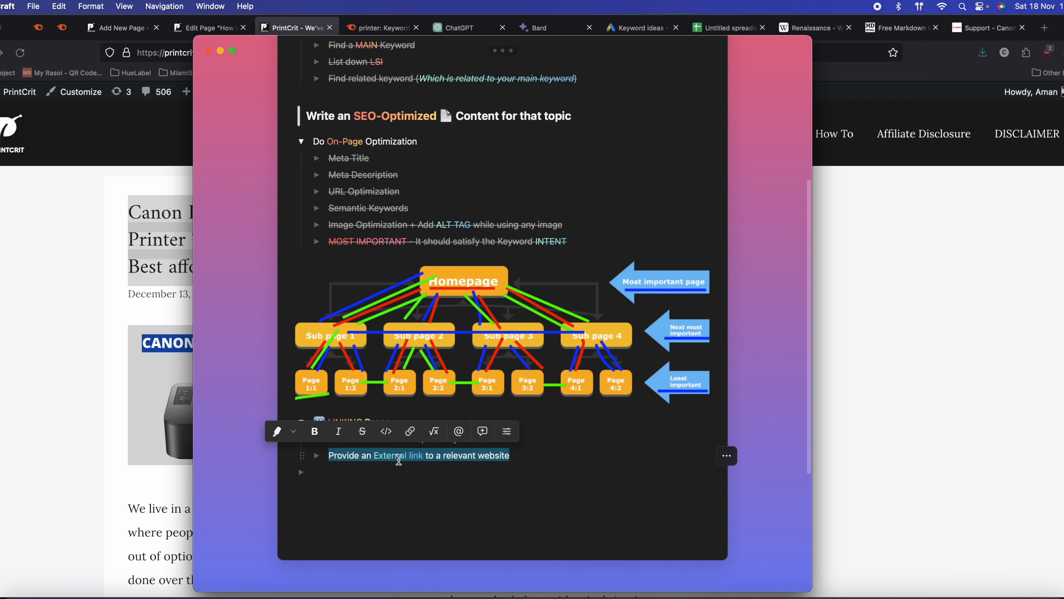
scroll(462, 485, "up", 3)
scroll(462, 485, "up", 3)
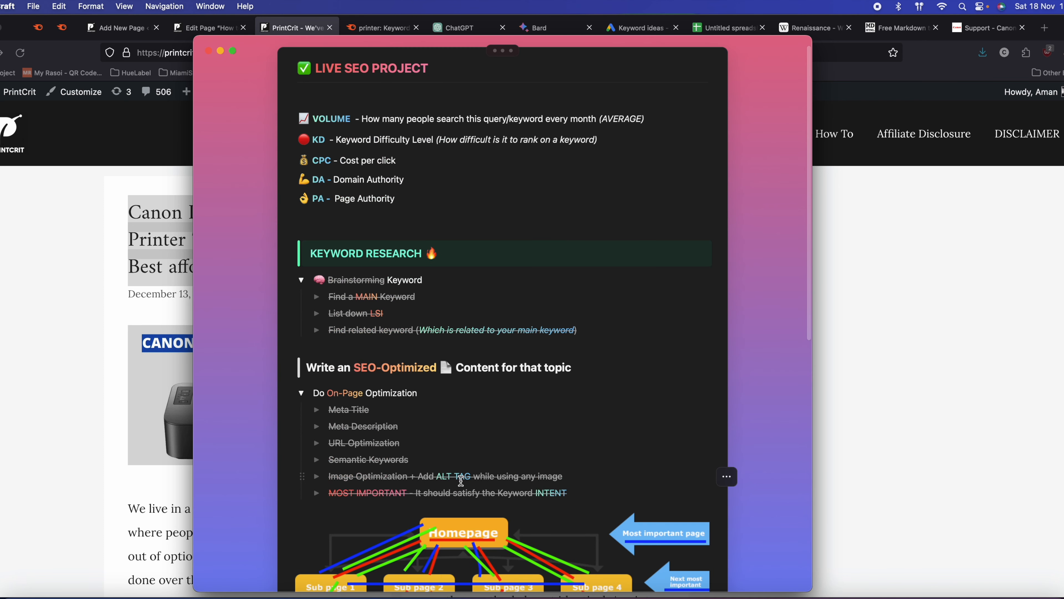
left_click(65, 305)
left_click(66, 306)
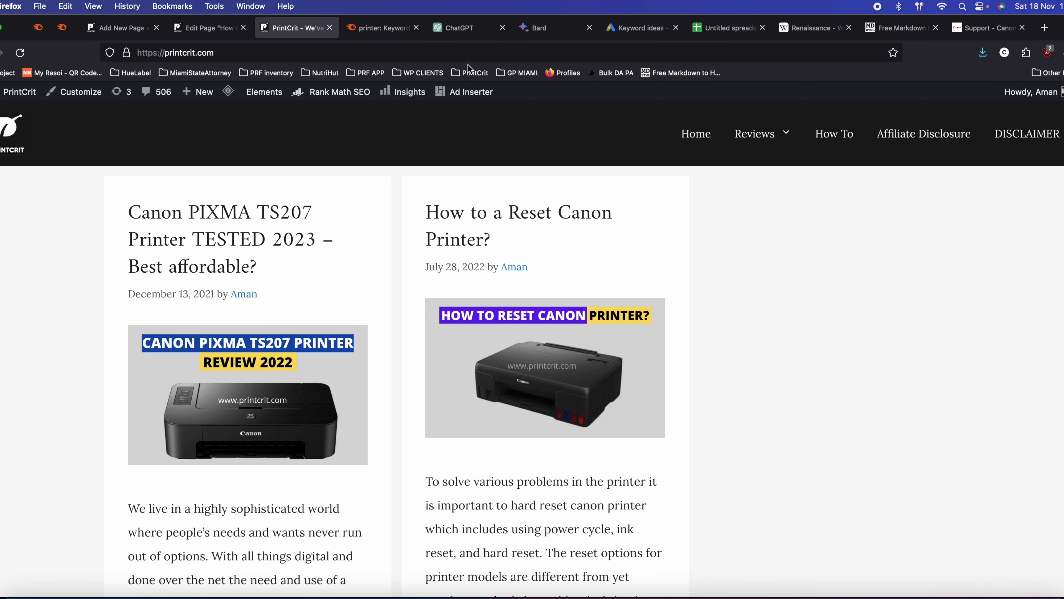
- Search the web for "webmaster" and open Google Search Console through the "Get your website on Google" result
left_click(190, 29)
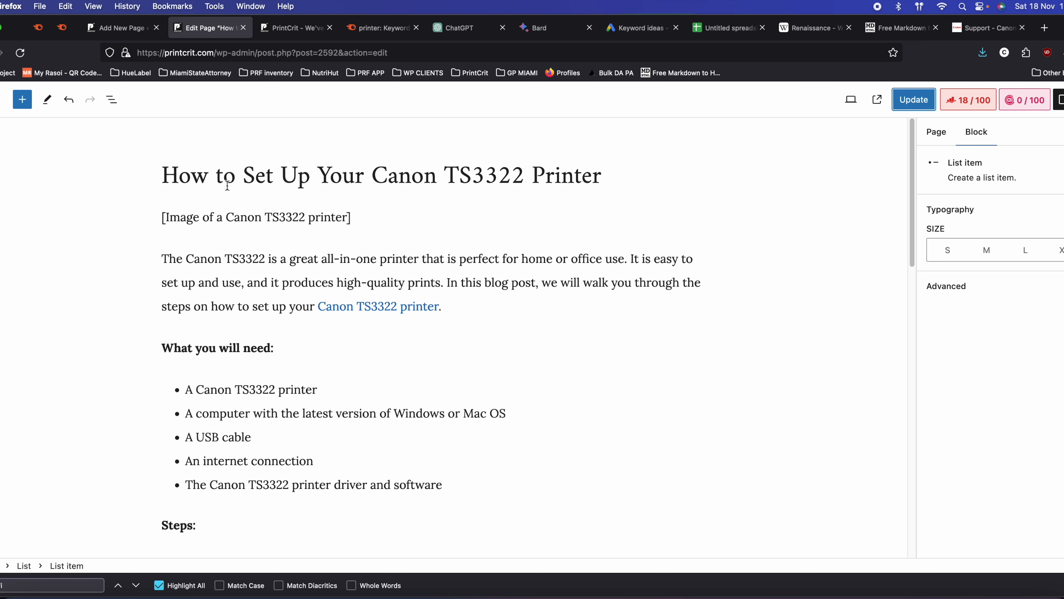
key("super+t")
type("webmaster")
key("Return")
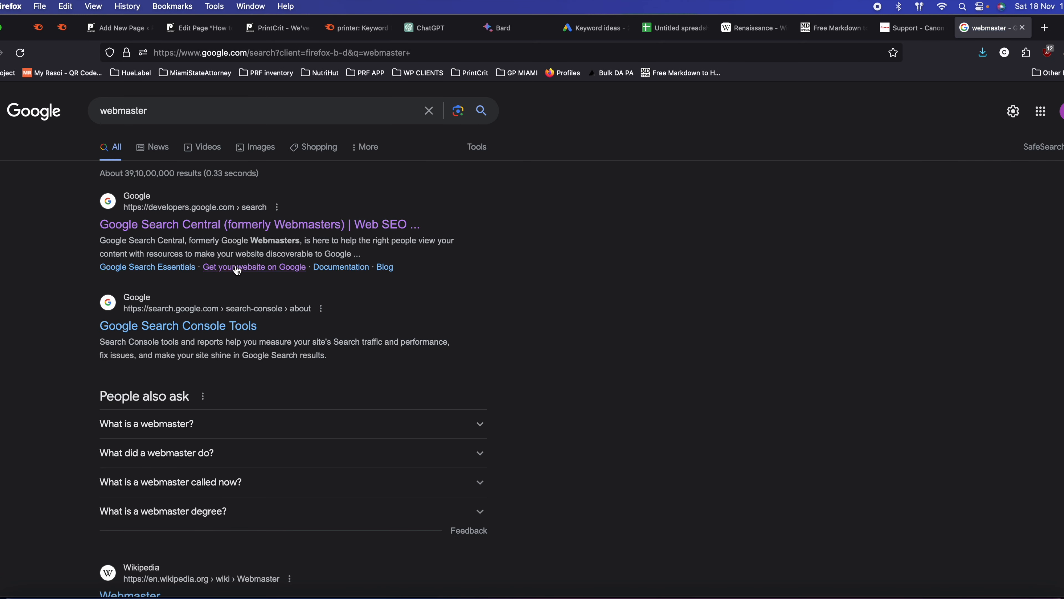
left_click(247, 271)
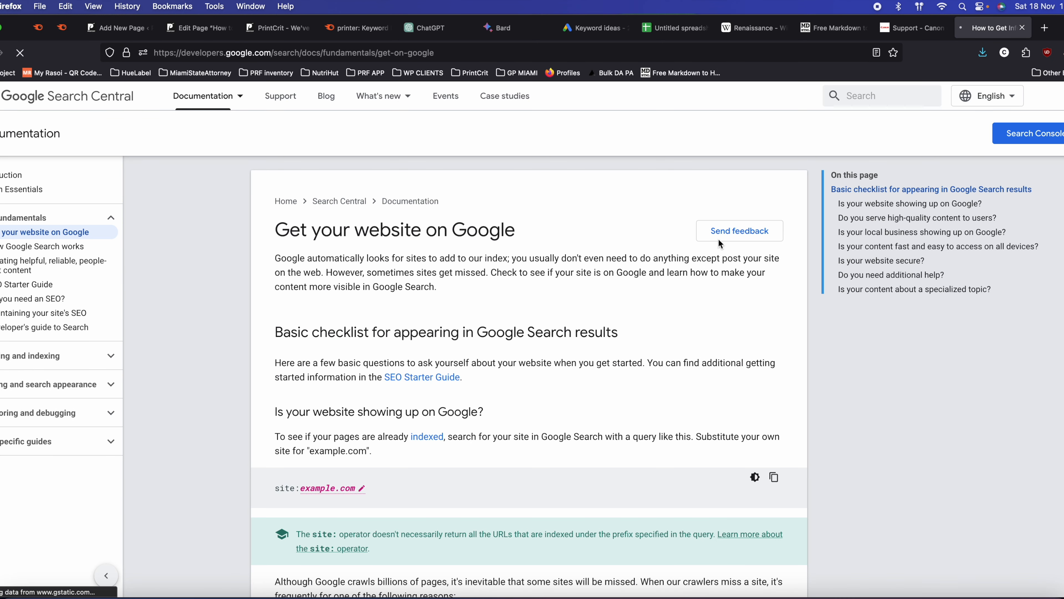
left_click(1017, 138)
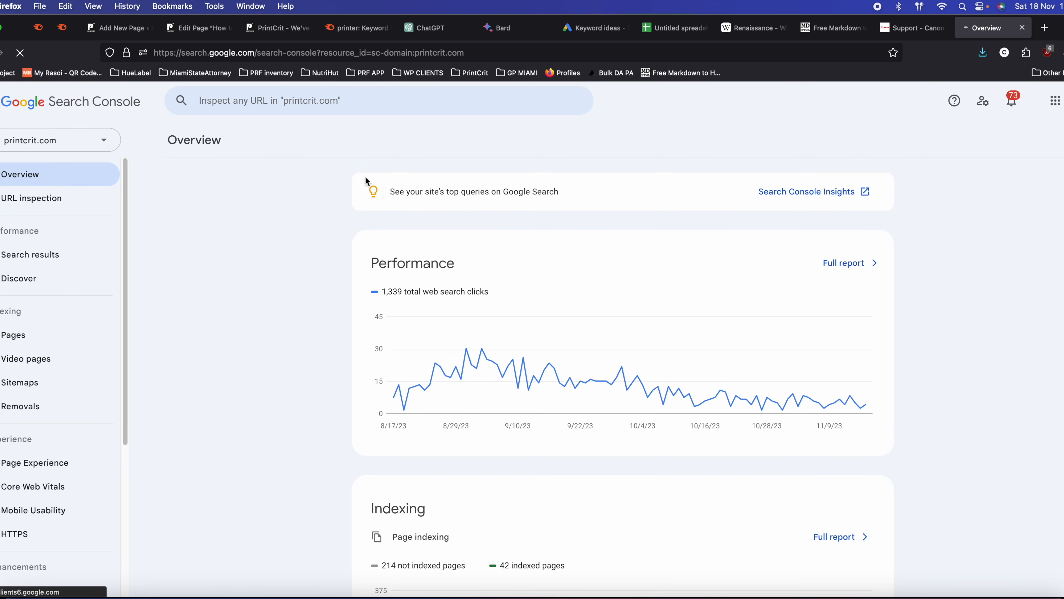
- Look at the Domain and URL prefix options for adding a new Search Console property, and close them without adding one
left_click(84, 140)
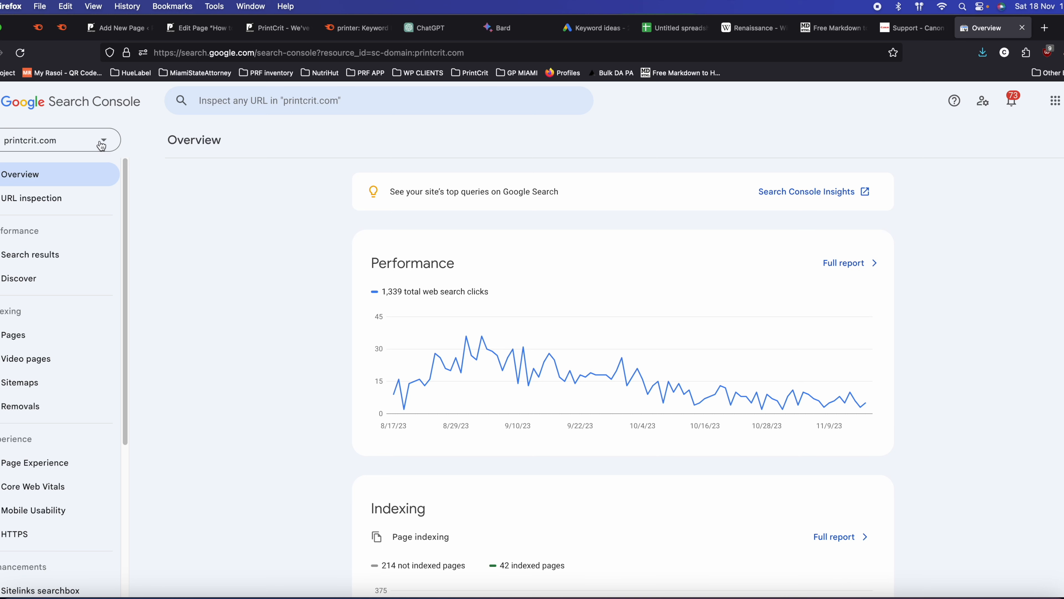
left_click(47, 446)
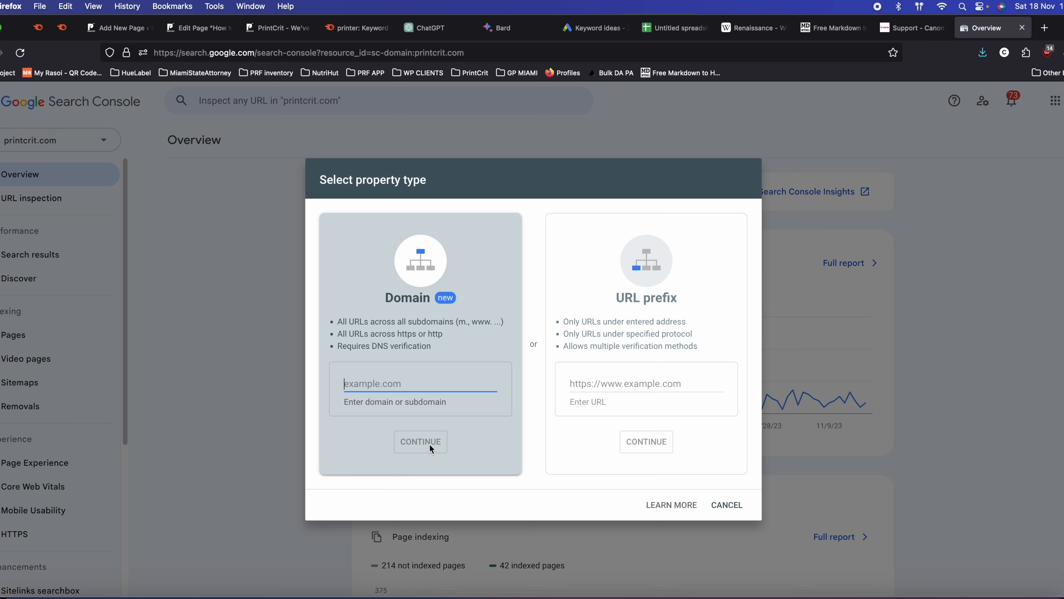
left_click(727, 505)
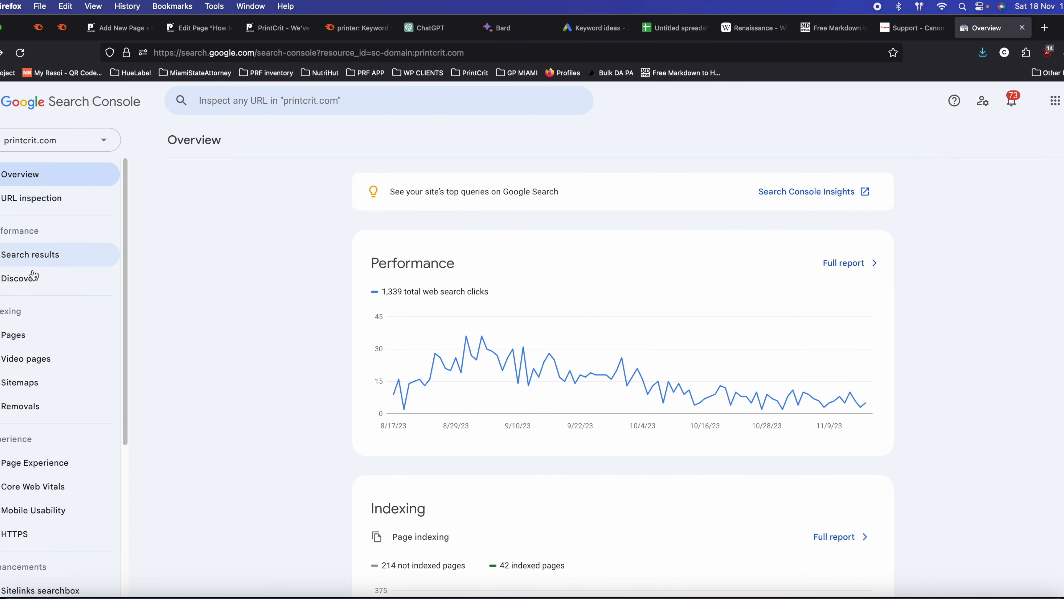
- Open the Sitemaps section of Search Console, and load printcrit.com/sitemap.xml in the PrintCrit browser tab
left_click(31, 381)
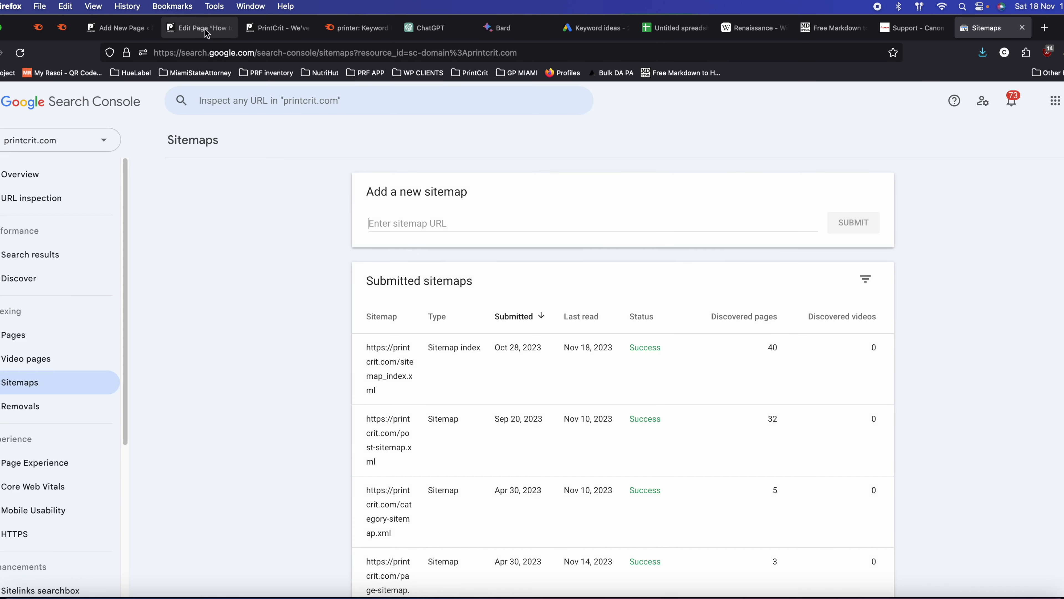
left_click(274, 27)
left_click(251, 51)
type("/")
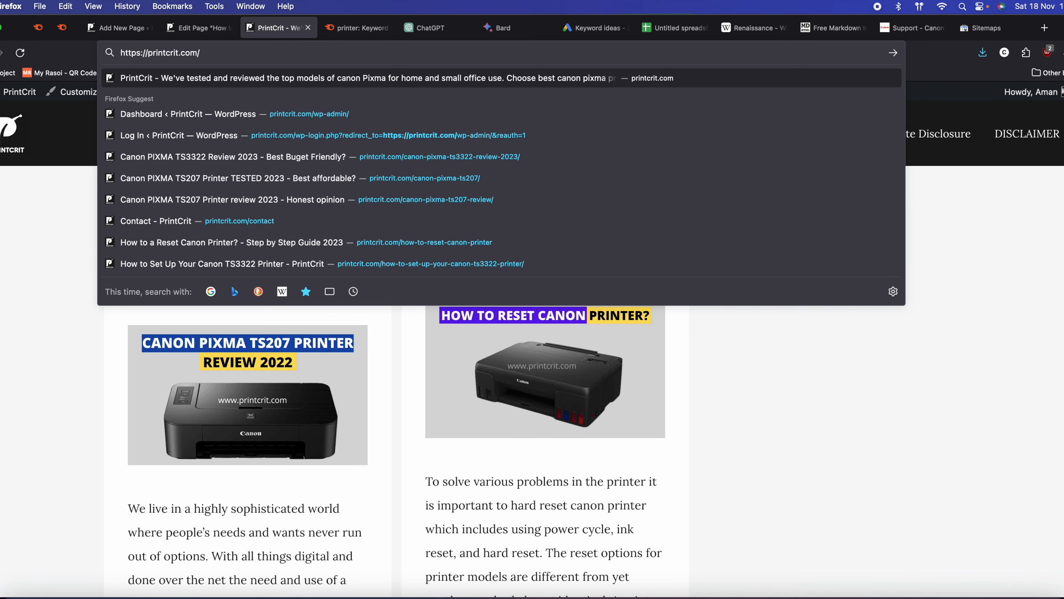
type("siteamap.xml")
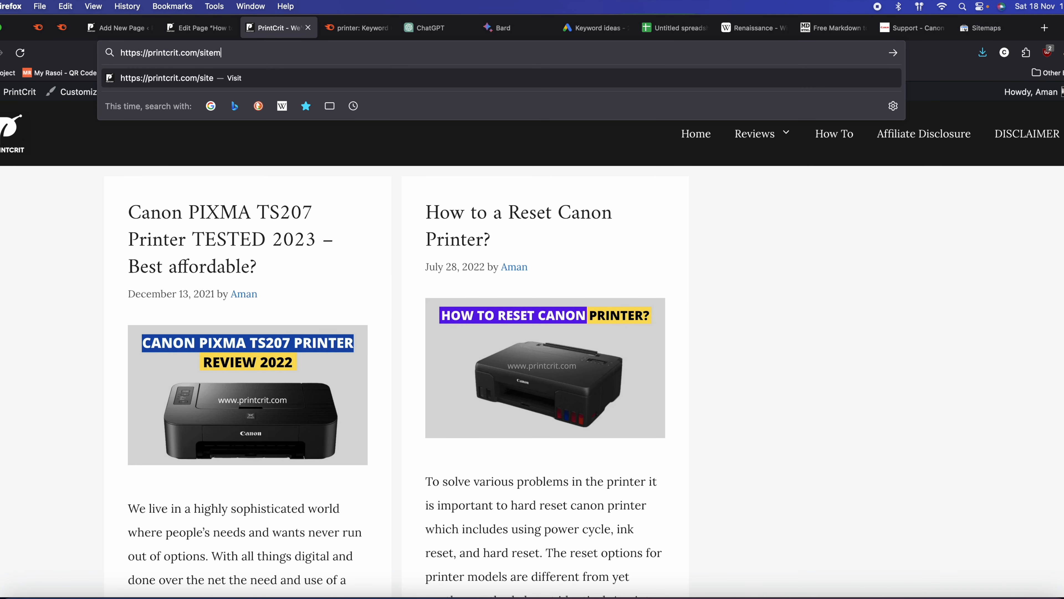
key("Return")
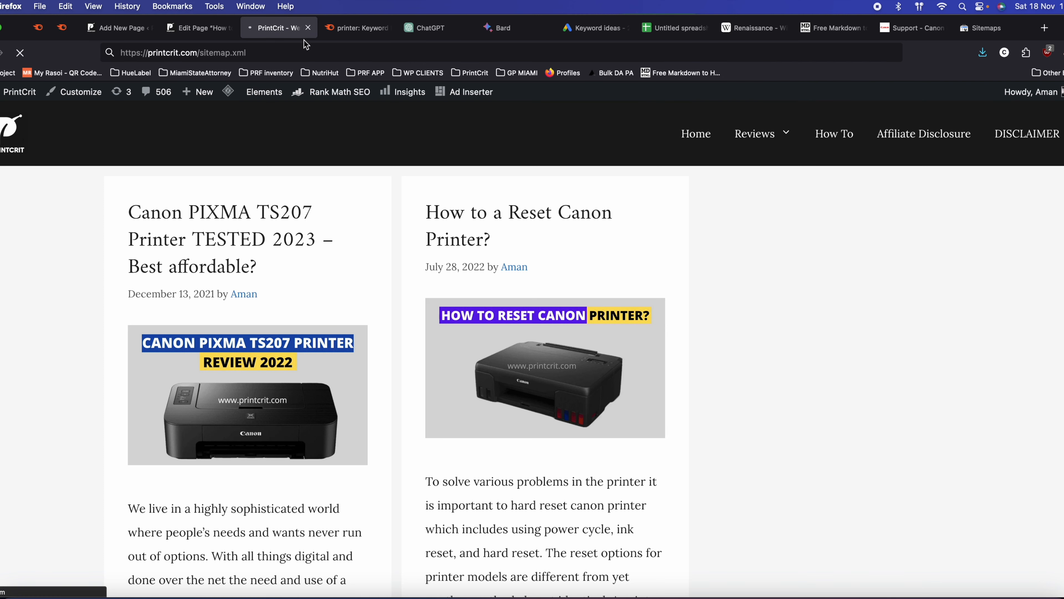
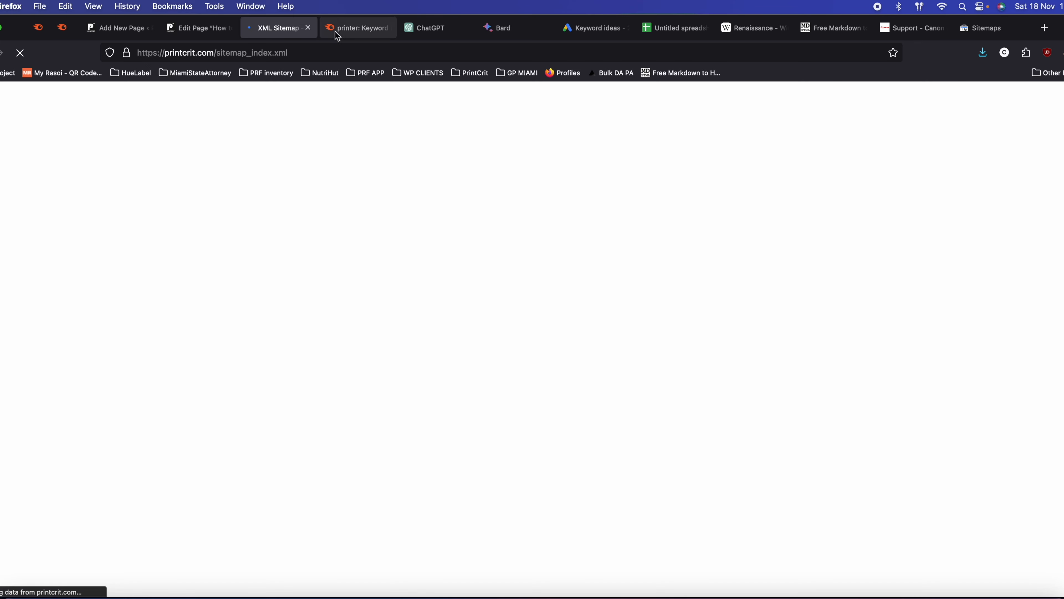
left_click(329, 55)
key("Return")
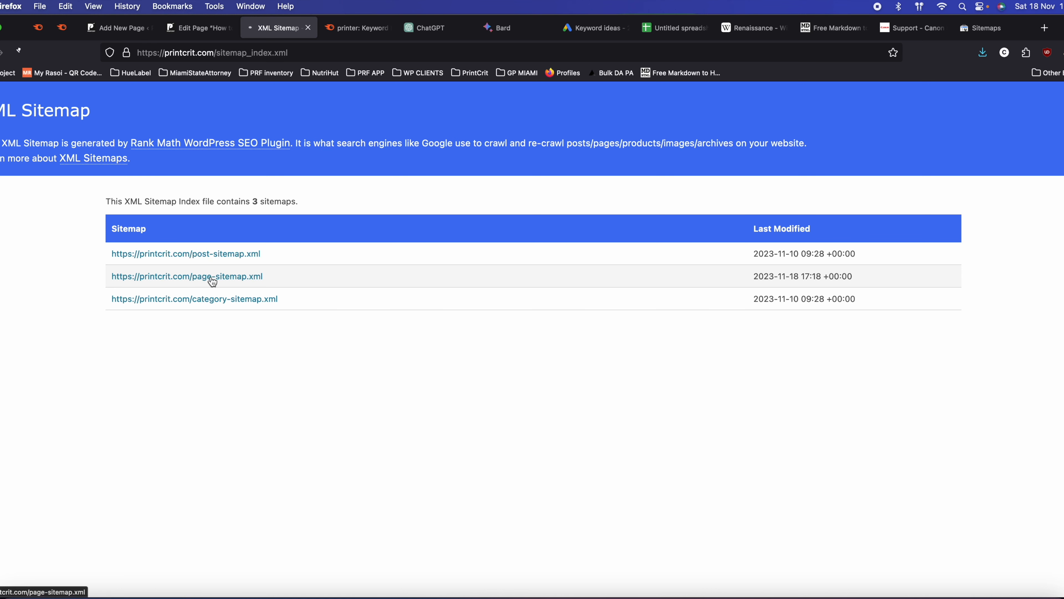
- Open the page sitemap from the sitemap index, copy its address and look over the page URLs it lists
left_click(212, 277)
left_click(291, 53)
key("super+c")
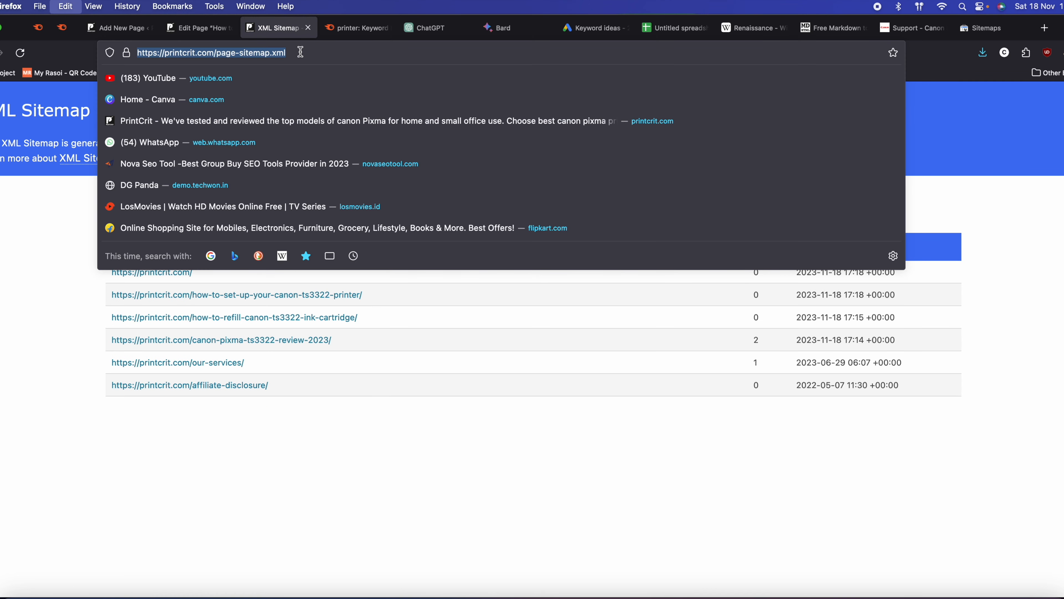
left_click(67, 305)
left_click_drag(361, 296, 253, 301)
triple_click(321, 300)
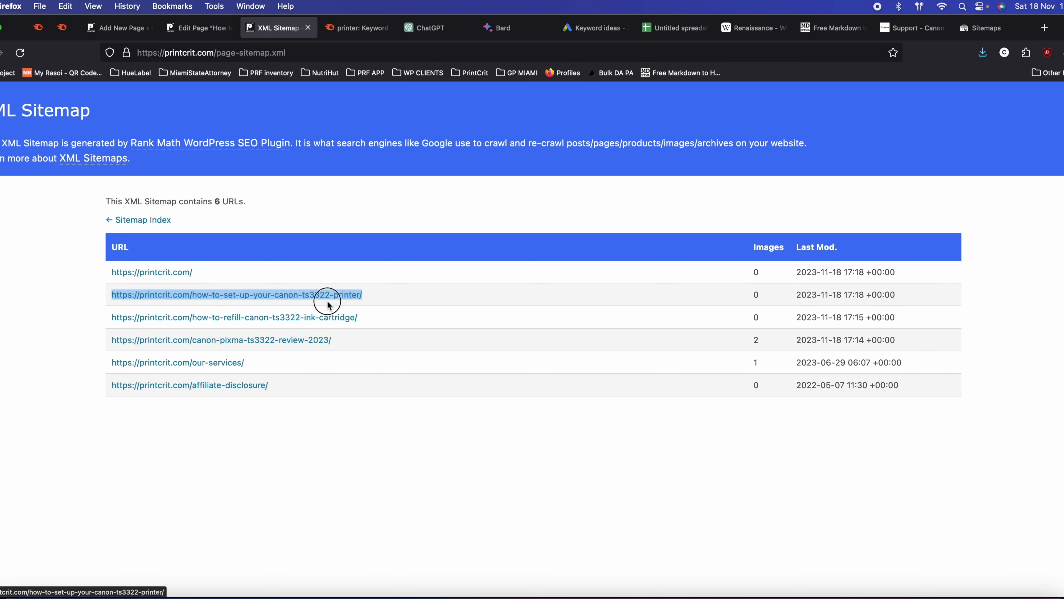
left_click_drag(344, 305, 347, 452)
left_click(380, 360)
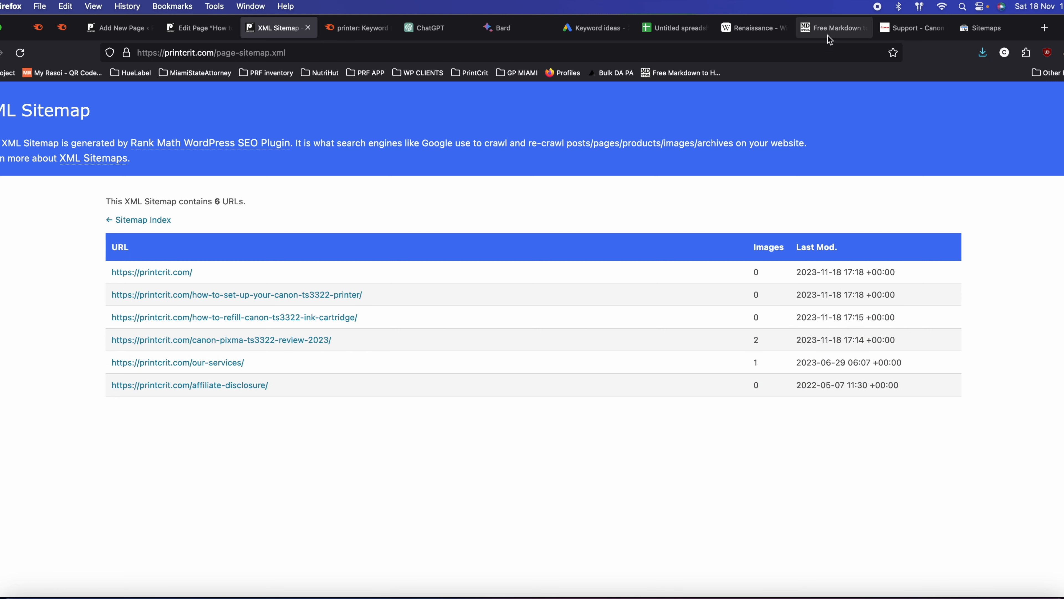
left_click(980, 28)
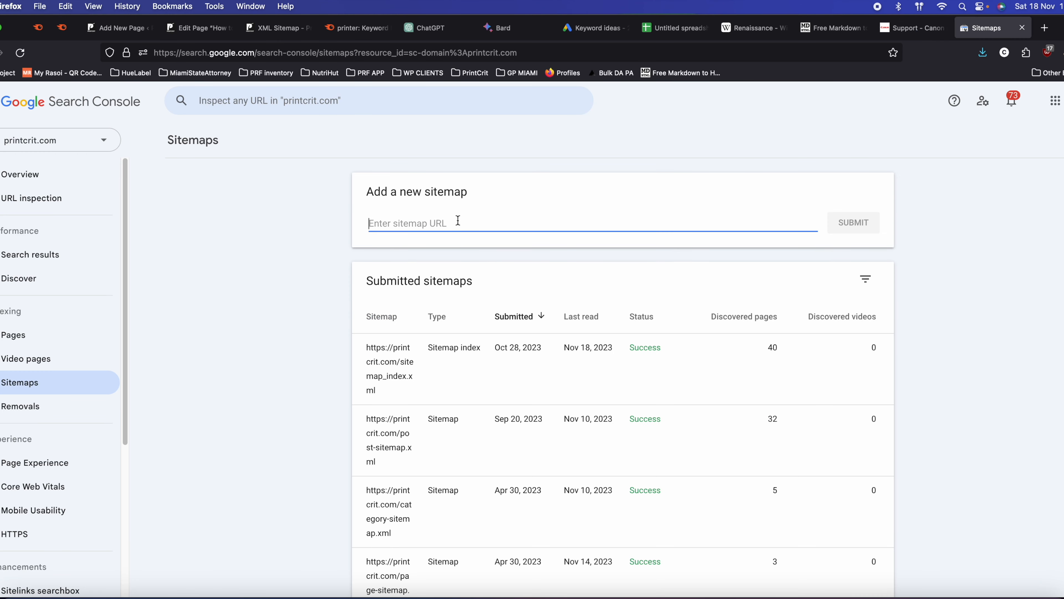
key("super+v")
left_click(859, 231)
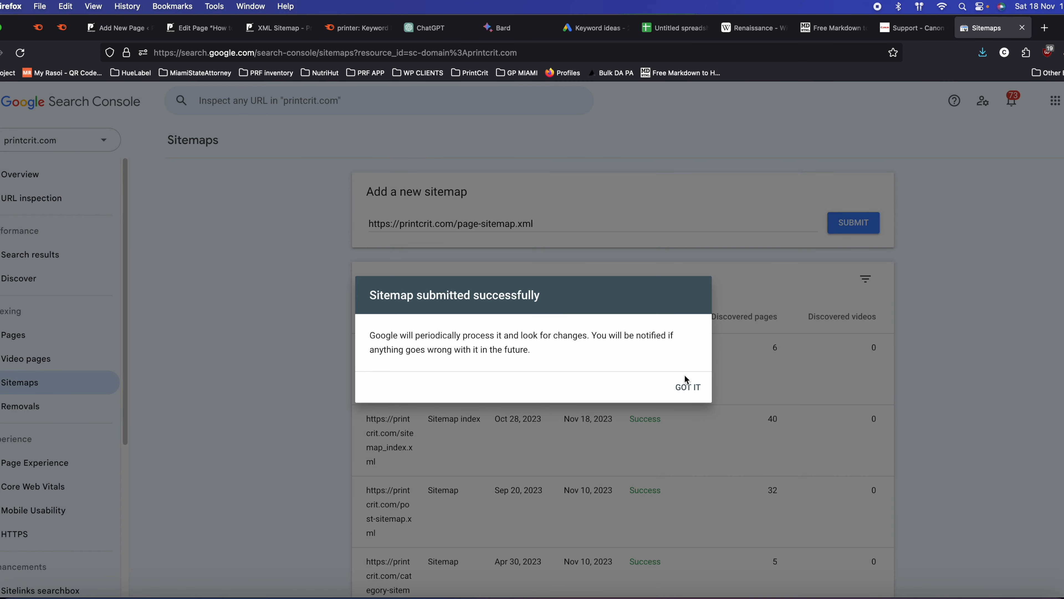
left_click(686, 385)
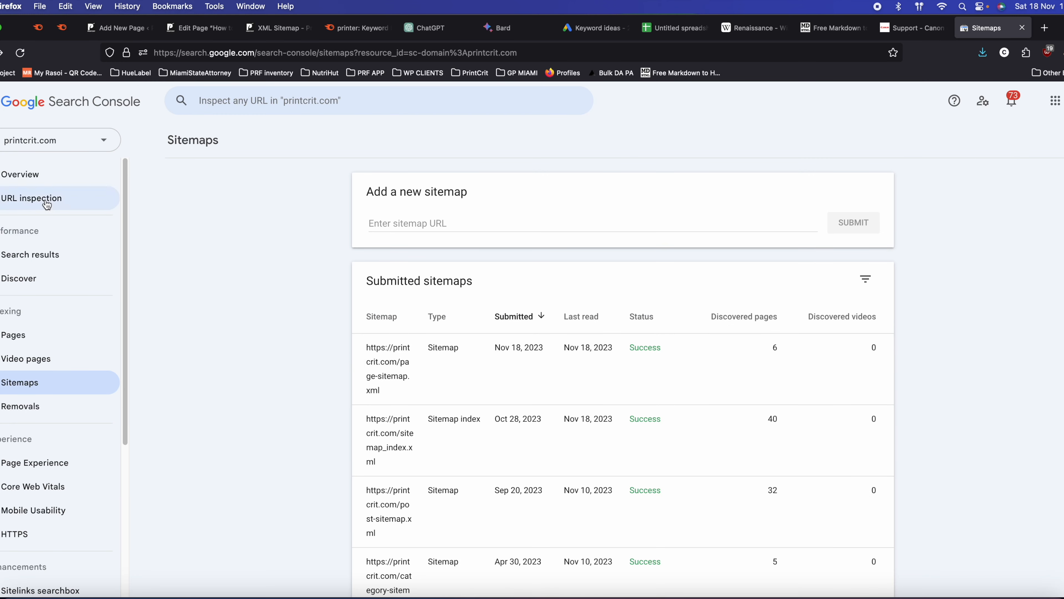
- Open the canon-pixma-ts3322-review-2023 page from the page sitemap in a new tab and copy its address
left_click(38, 201)
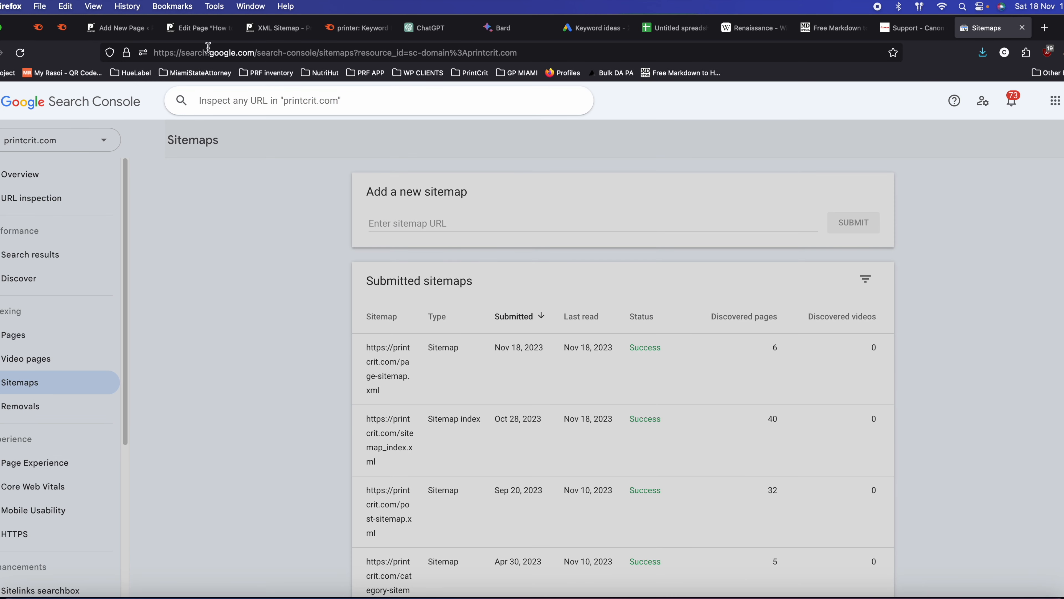
left_click(197, 27)
left_click(276, 28)
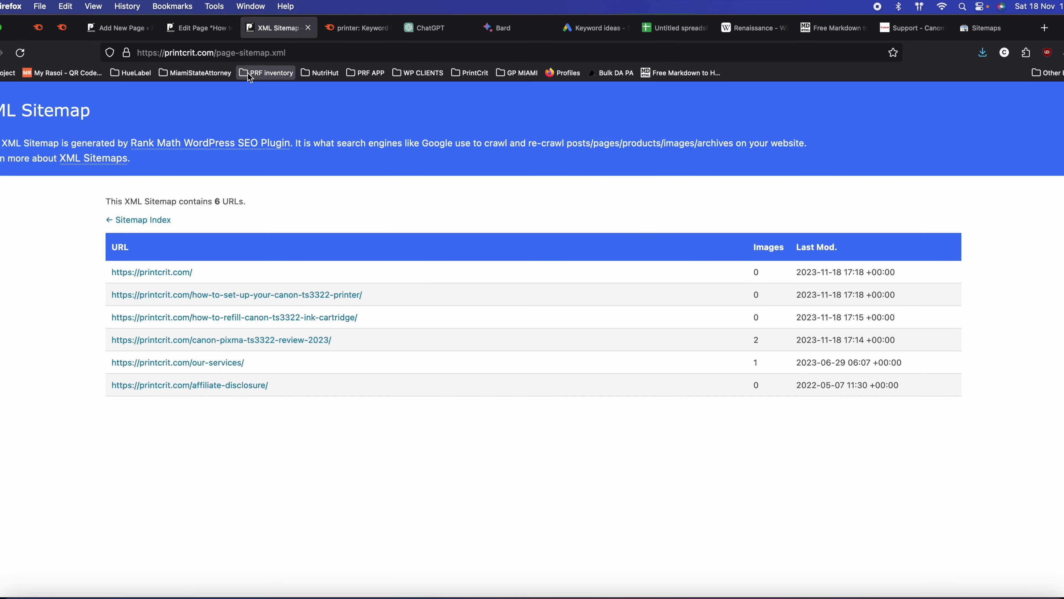
left_click(261, 340, "super")
left_click(332, 26)
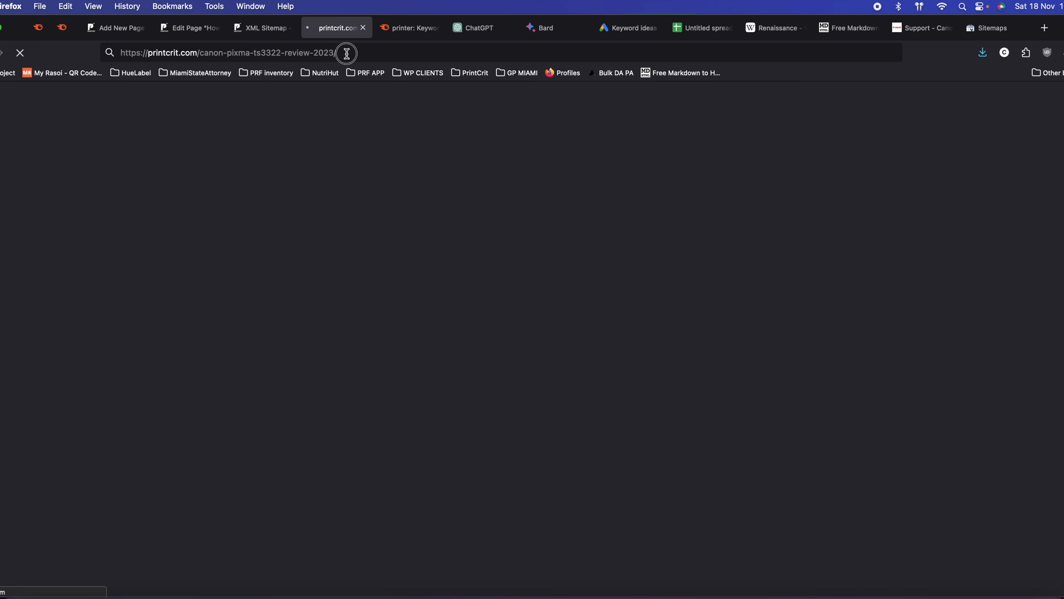
left_click(347, 53)
key("super+c")
left_click(987, 28)
left_click(284, 100)
key("super+v")
key("Return")
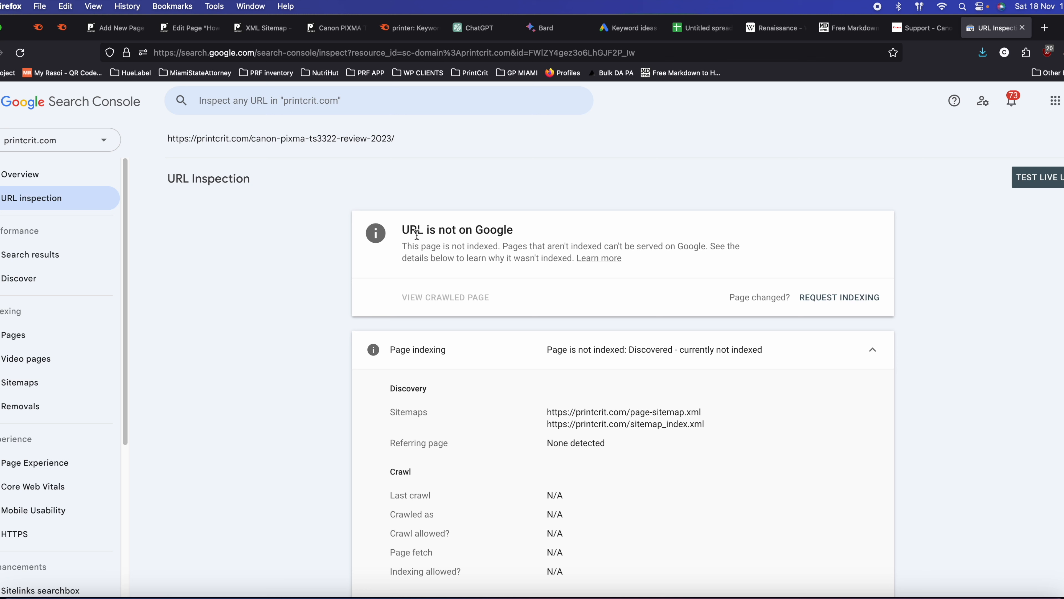
left_click_drag(404, 230, 513, 231)
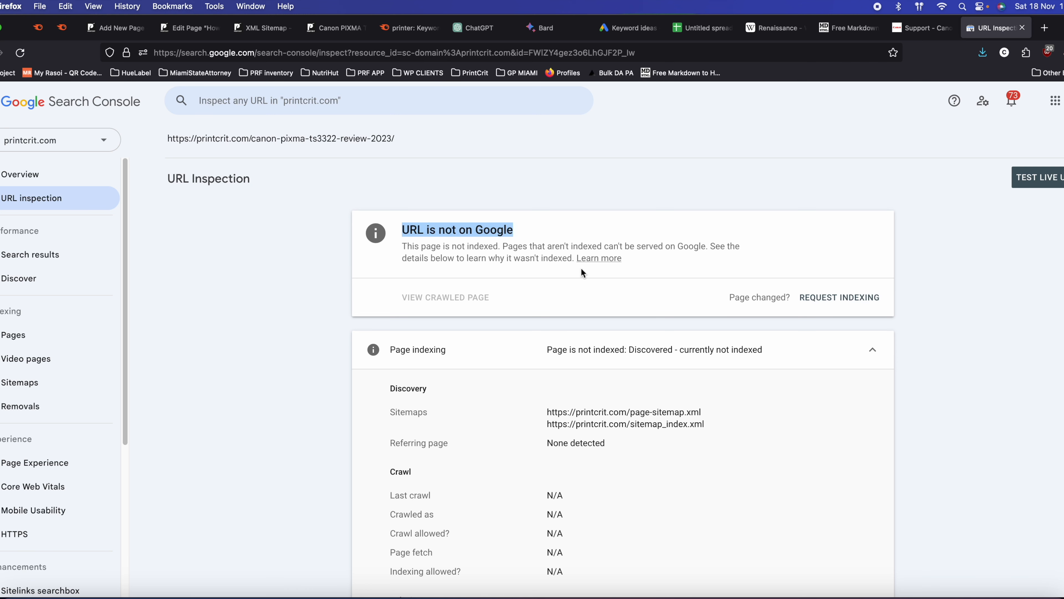
scroll(882, 268, "down", 3)
scroll(853, 225, "up", 2)
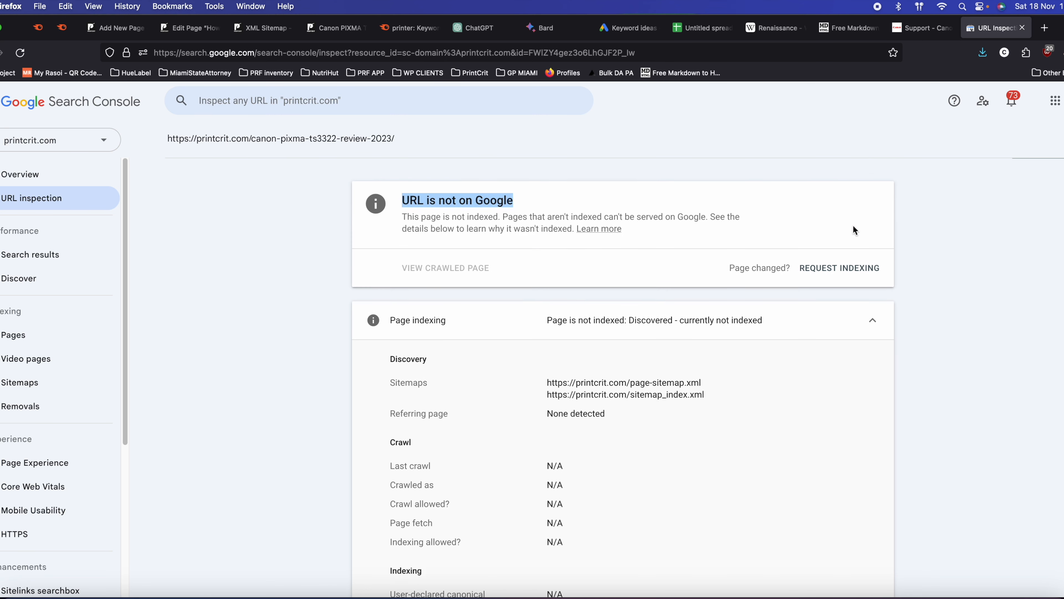
- Request indexing for the inspected review page, dismiss the confirmation and return to the property's Overview
left_click(850, 272)
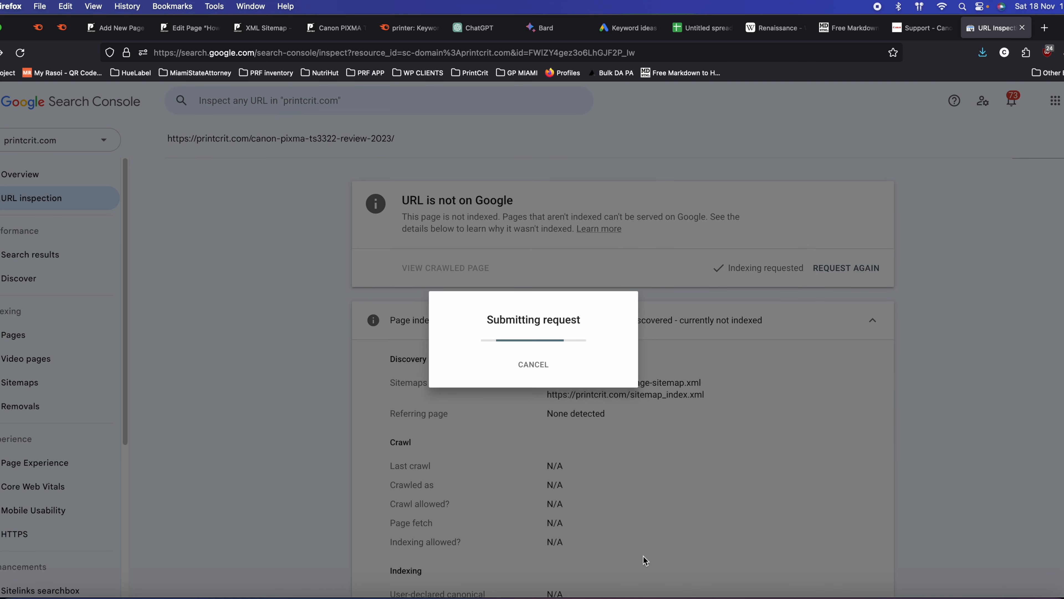
left_click_drag(362, 340, 519, 339)
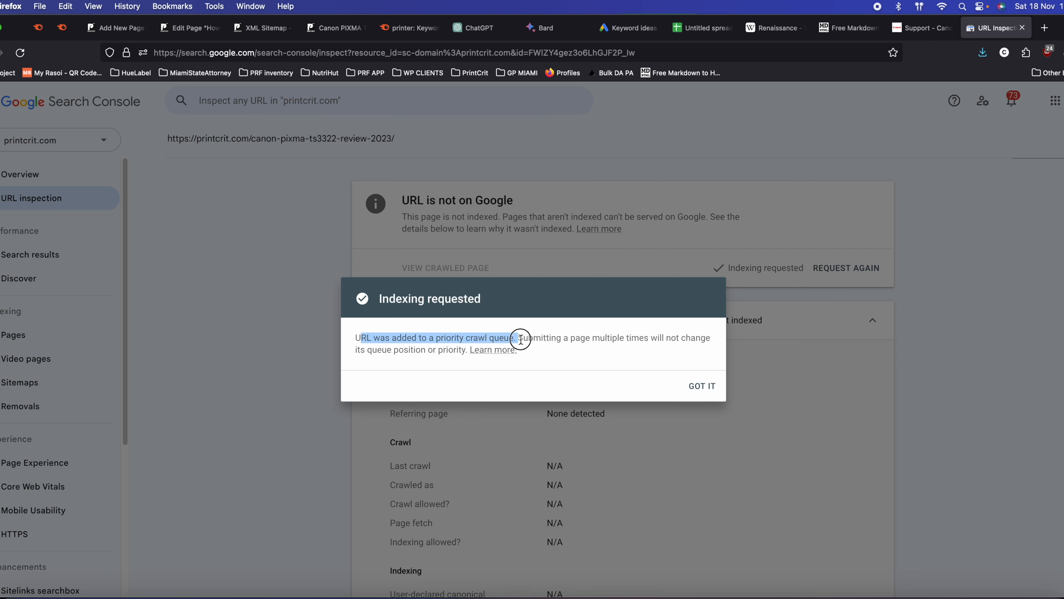
left_click(708, 386)
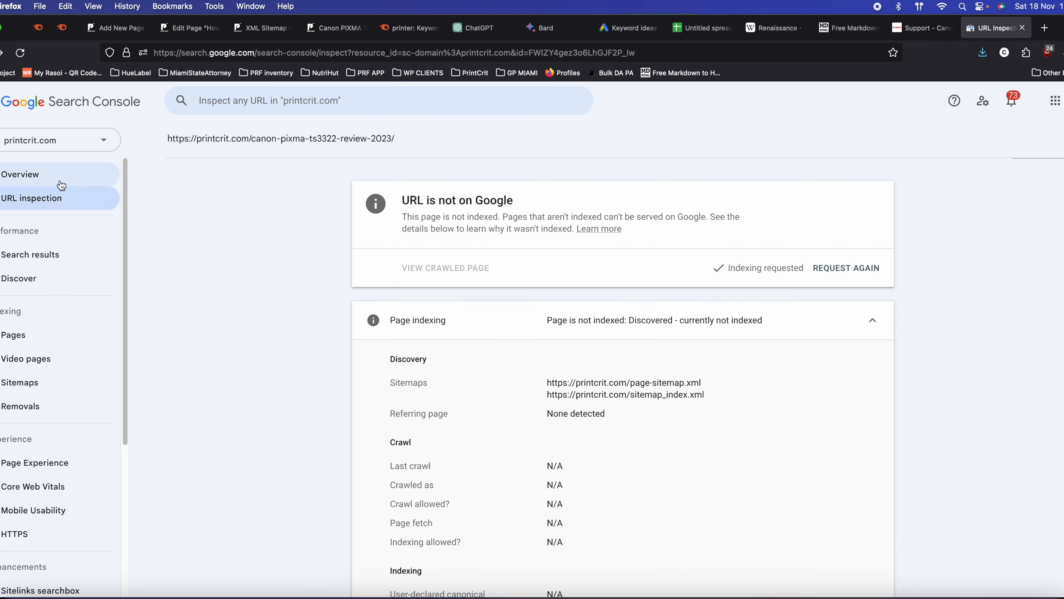
left_click(61, 180)
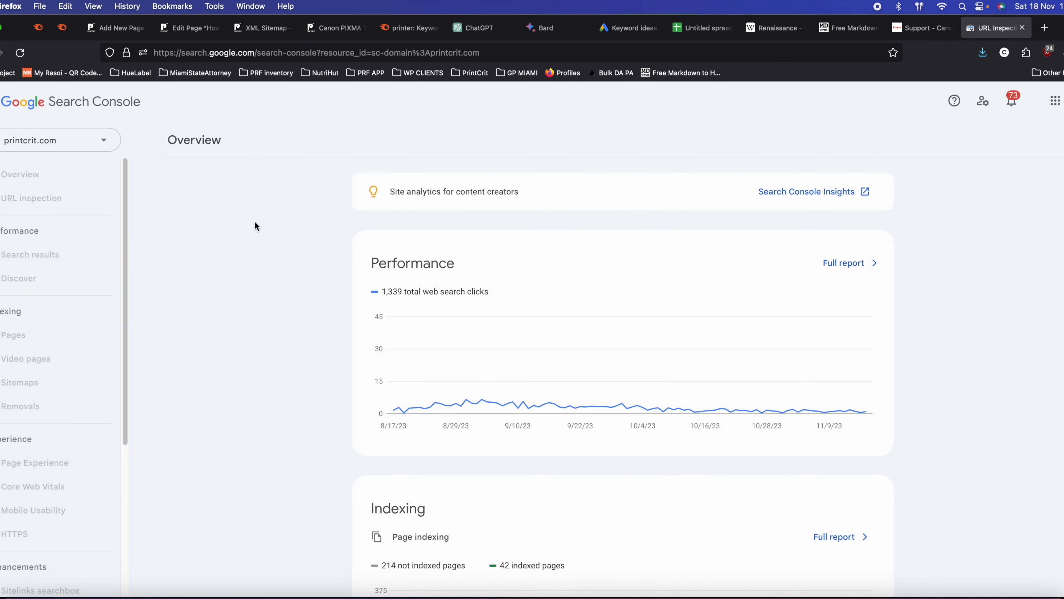
- Search Google for the review page's full URL in a new tab, check the results for the page and close the tab
left_click(326, 28)
left_click(291, 55)
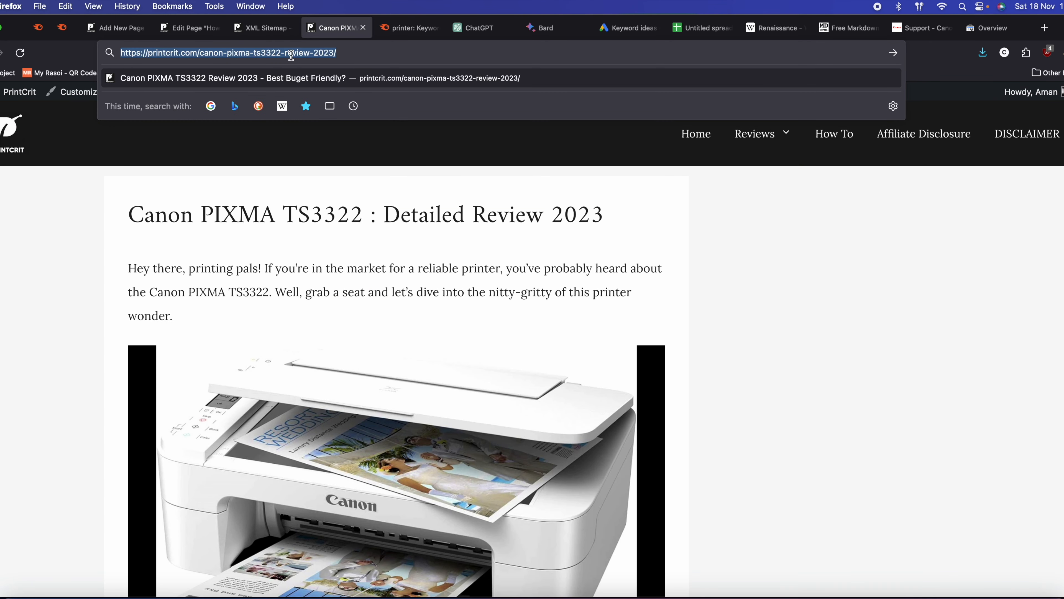
key("ctrl+c")
key("ctrl+t")
key("ctrl+v")
left_click(211, 142)
left_click(197, 78)
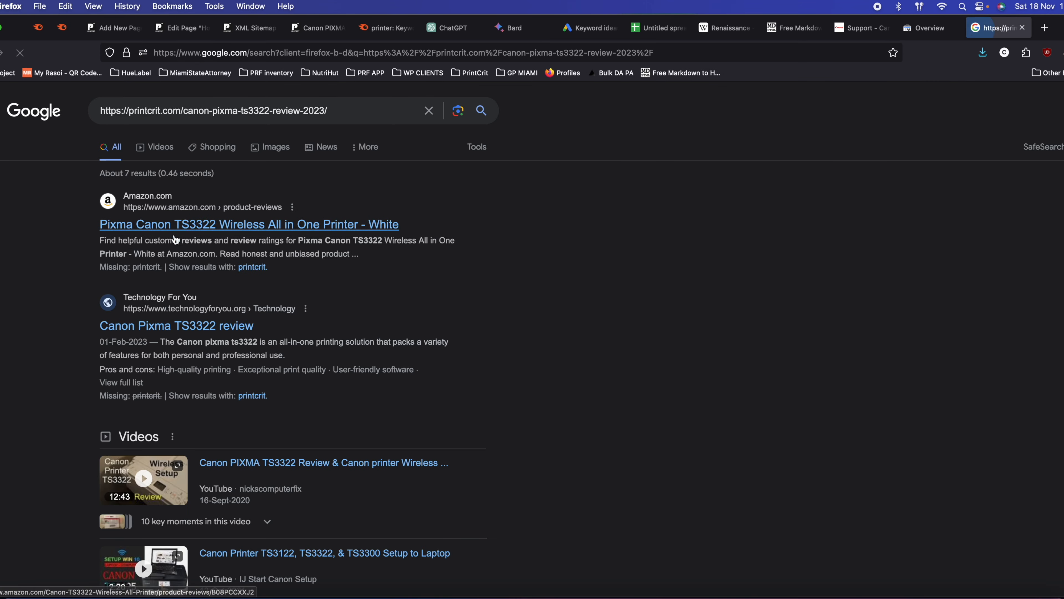
scroll(177, 265, "down", 15)
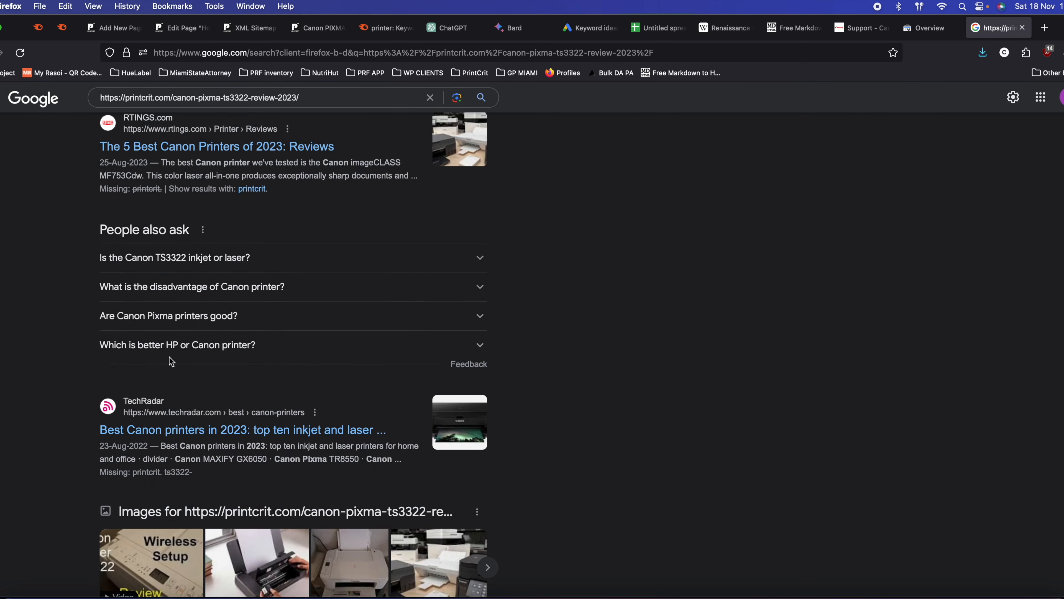
scroll(186, 376, "up", 15)
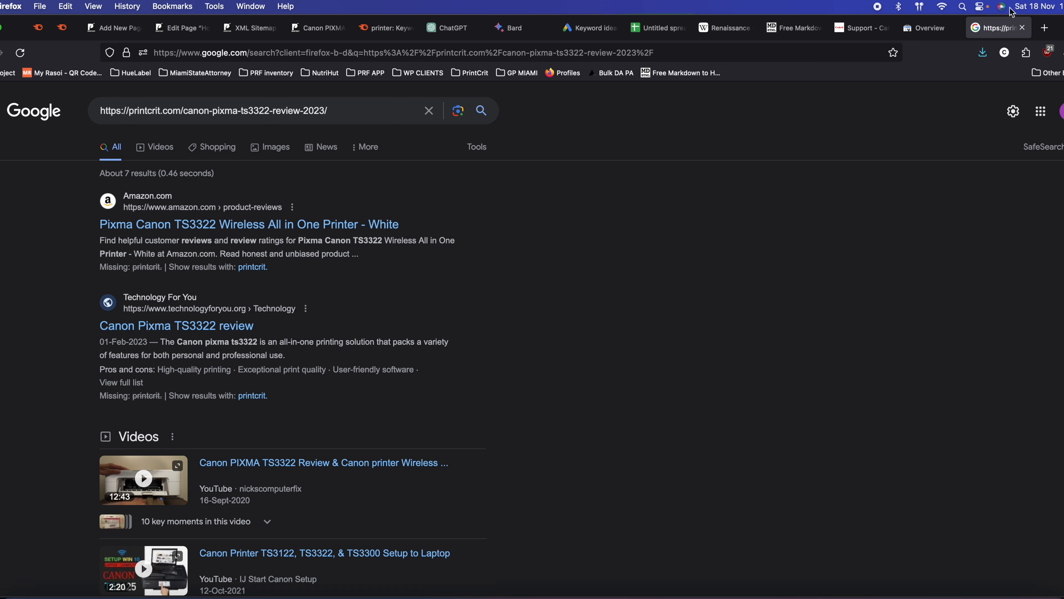
left_click(1022, 28)
left_click(939, 289)
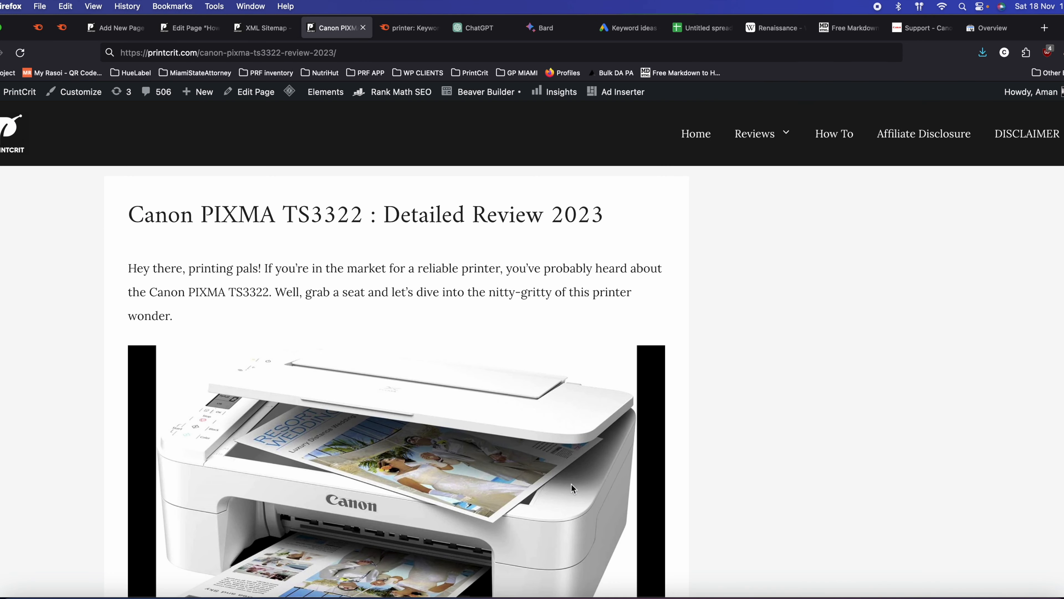
- Switch to the LIVE SEO PROJECT document in Craft and go back over its checklist up to the title
left_click(569, 596)
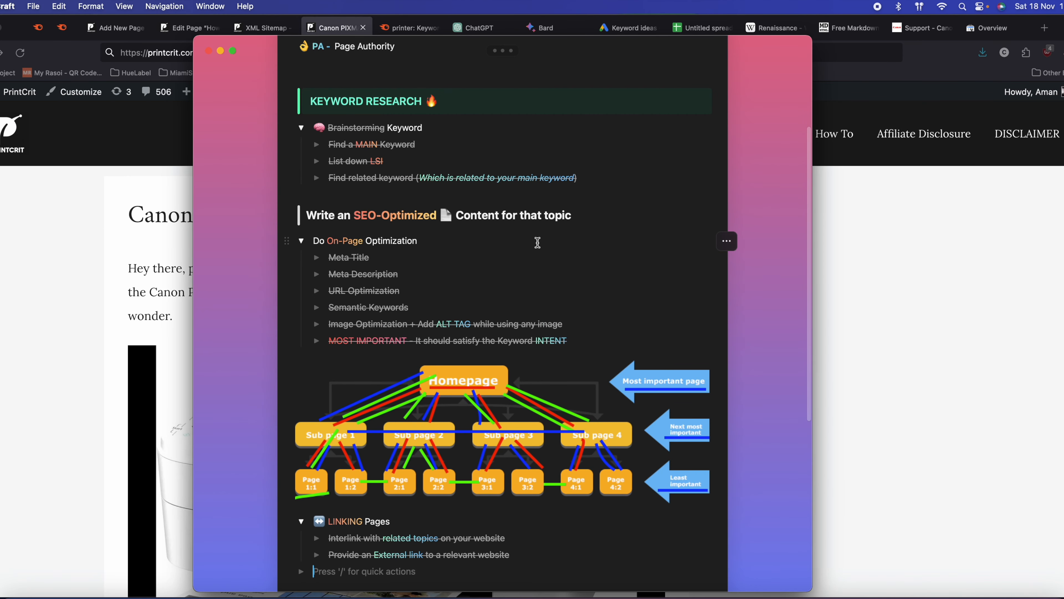
scroll(537, 242, "up", 5)
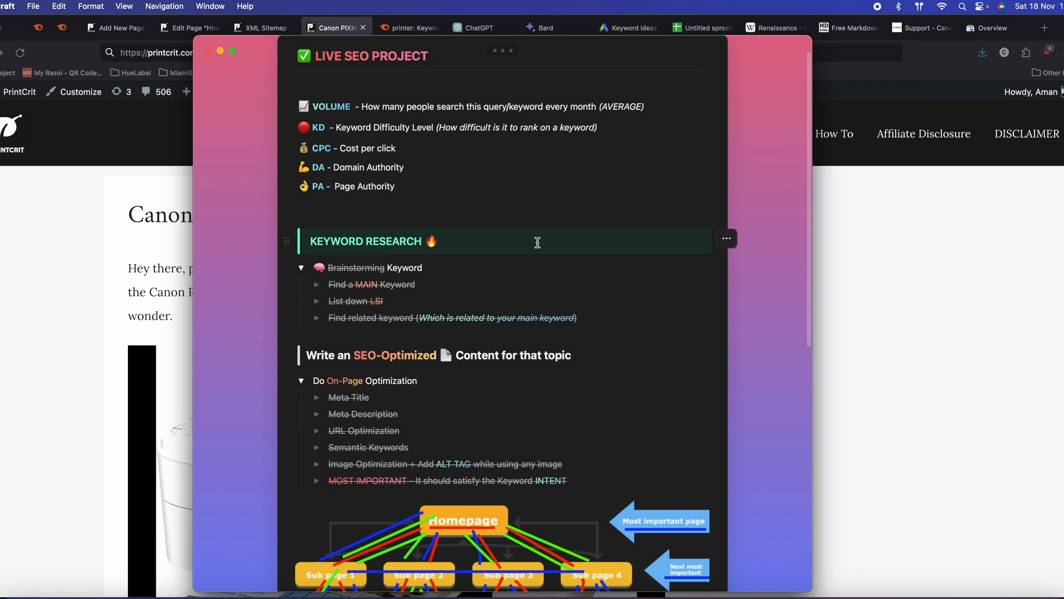